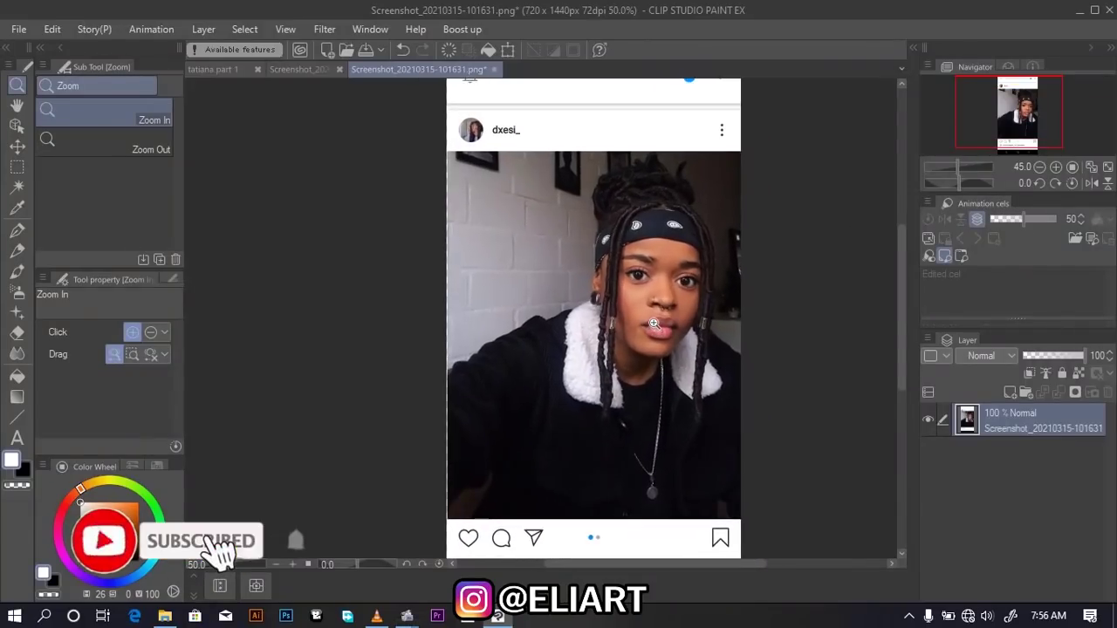
Zoom the view of the reference portrait from 50% to about 60%
{"action": "left_click_drag", "start_coordinate": [654, 324], "coordinate": [659, 279]}
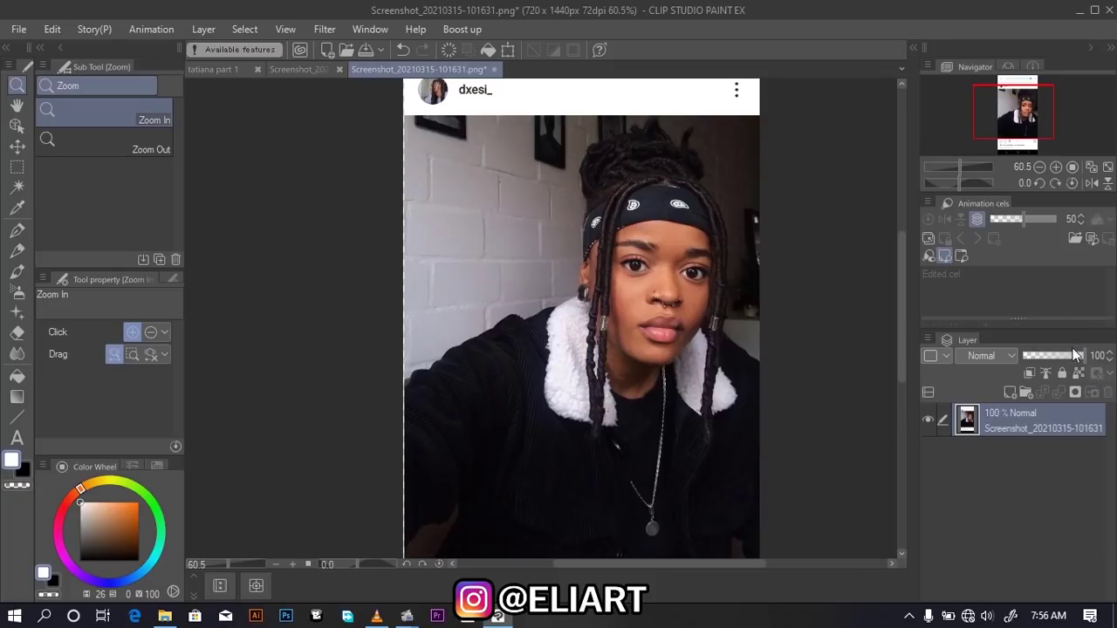
Add two raster layers, move Layer 1 below the photo, and fill it white
{"action": "left_click", "coordinate": [1010, 393]}
{"action": "left_click", "coordinate": [1009, 391]}
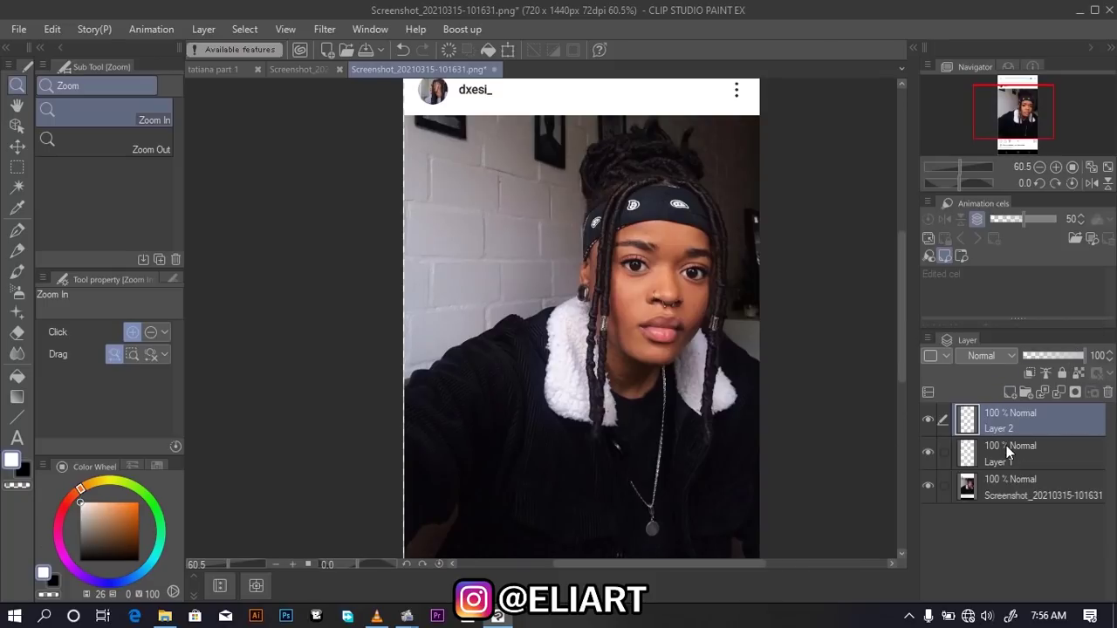
{"action": "left_click_drag", "start_coordinate": [1006, 450], "coordinate": [1015, 502]}
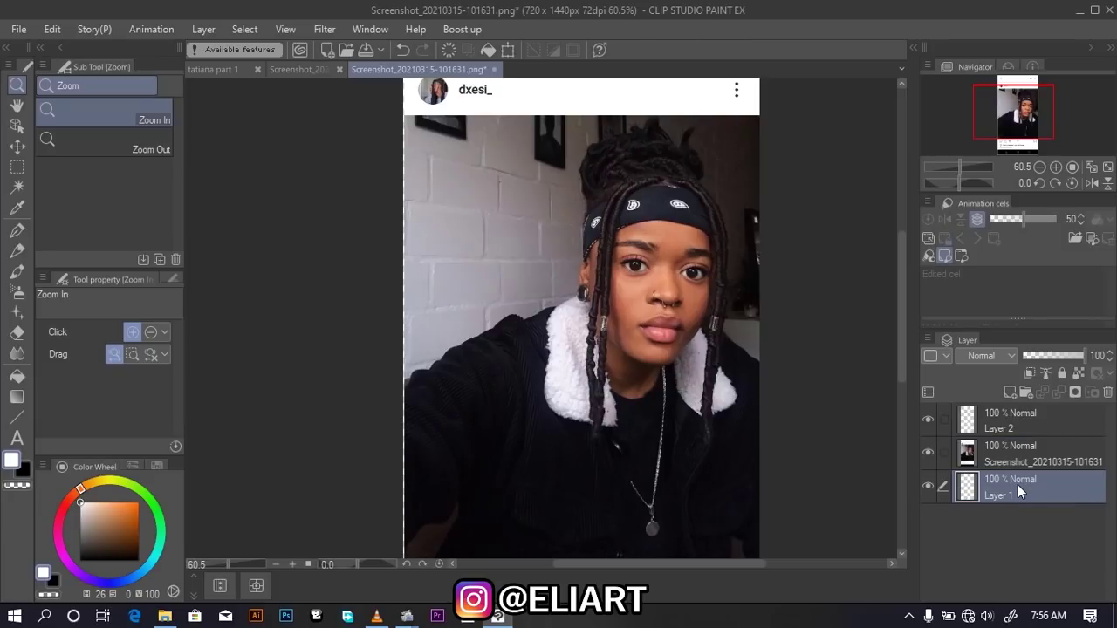
{"action": "left_click", "coordinate": [928, 451]}
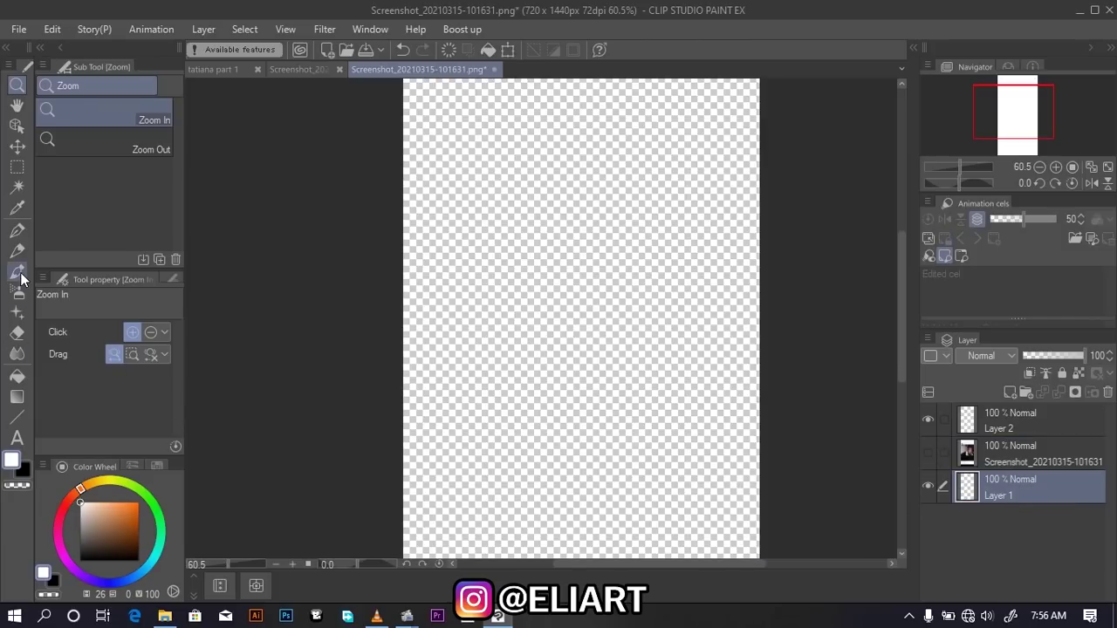
{"action": "left_click", "coordinate": [17, 376]}
{"action": "left_click", "coordinate": [546, 276]}
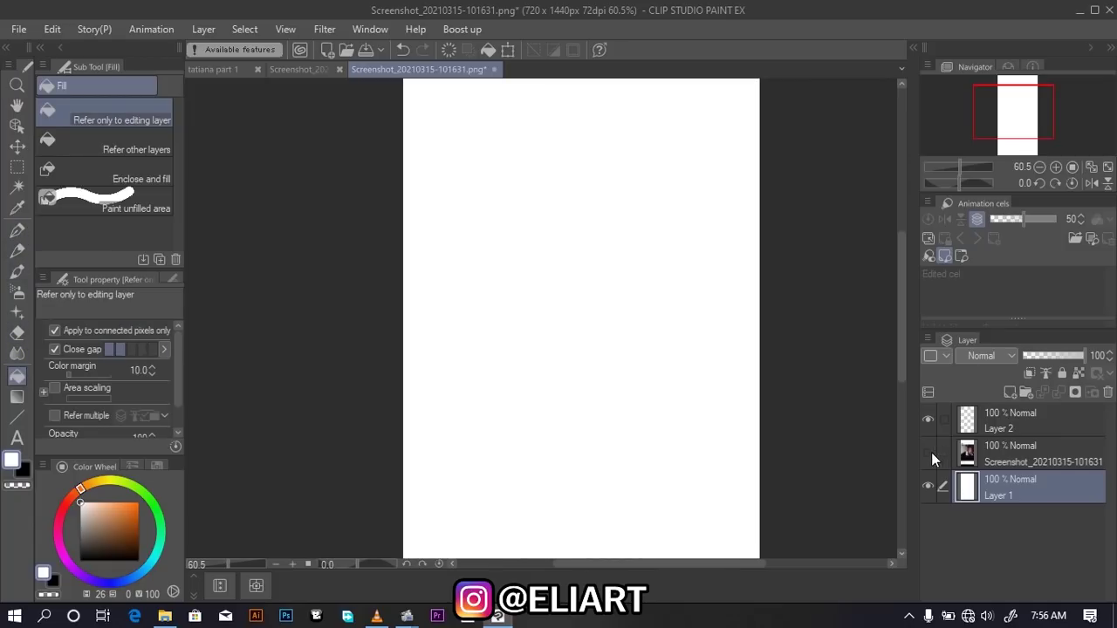
{"action": "left_click", "coordinate": [928, 454]}
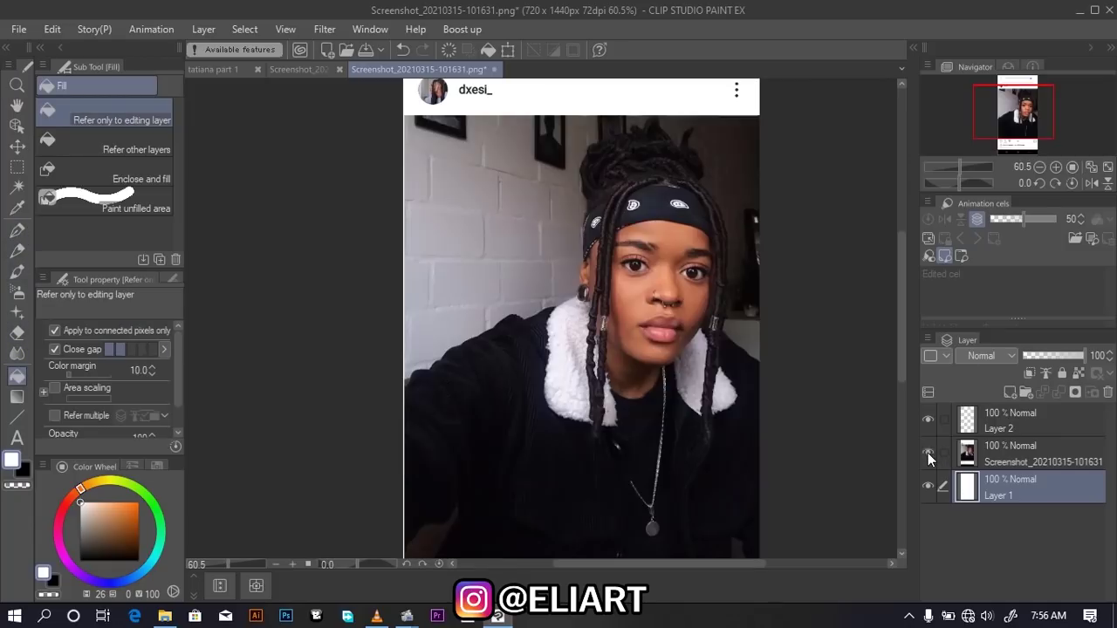
Fade the photo layer to 80% opacity and select Layer 2 for drawing
{"action": "left_click", "coordinate": [1009, 440]}
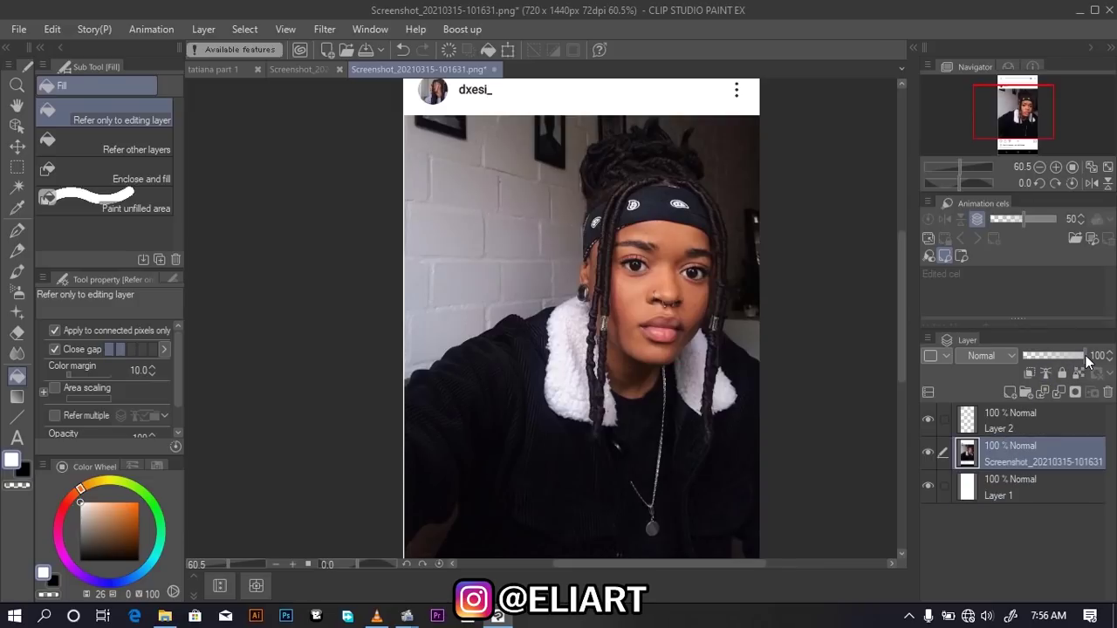
{"action": "left_click_drag", "start_coordinate": [1087, 360], "coordinate": [1075, 364]}
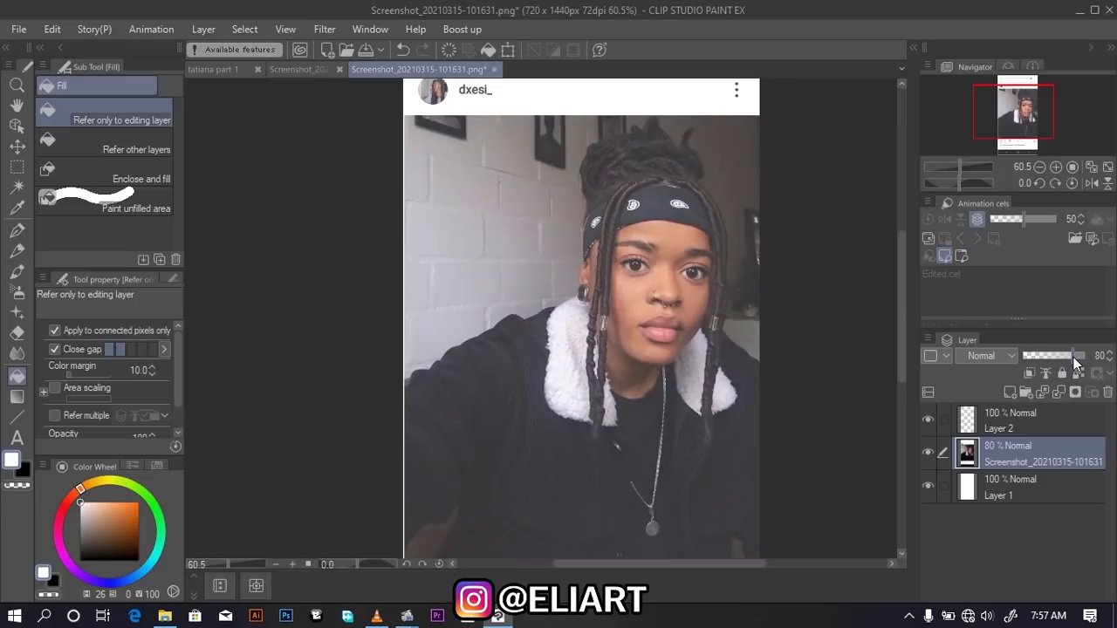
{"action": "left_click", "coordinate": [1007, 417]}
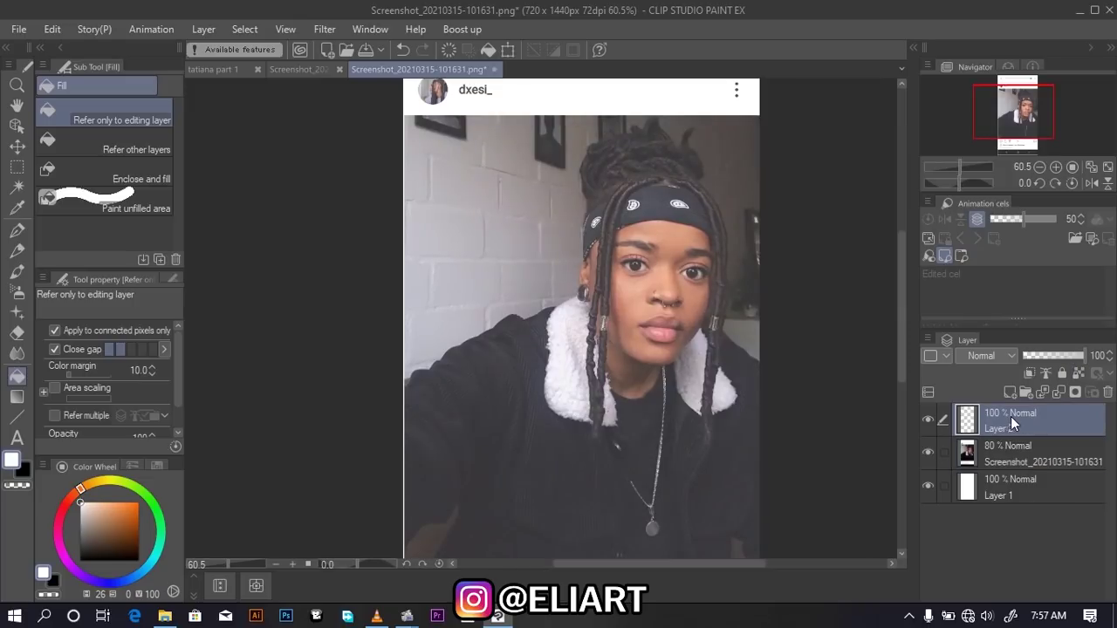
Pick the Pen tool's G-pen and zoom in on the nose
{"action": "left_click", "coordinate": [17, 208]}
{"action": "left_click", "coordinate": [17, 230]}
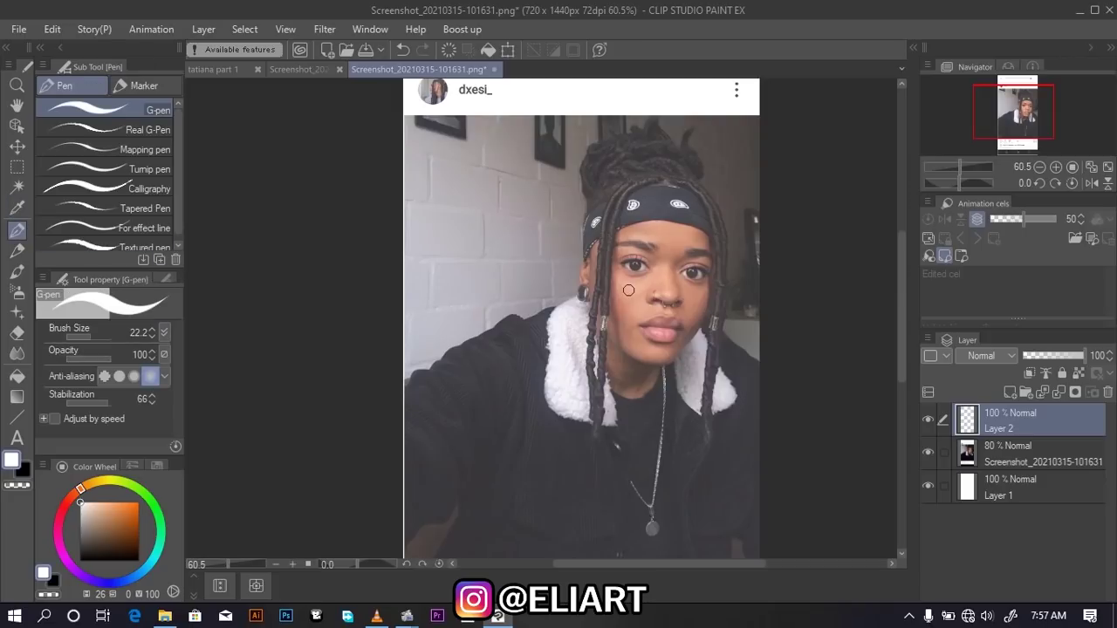
{"action": "scroll", "coordinate": [628, 290], "scroll_direction": "up", "scroll_amount": 2}
{"action": "scroll", "coordinate": [645, 288], "scroll_direction": "up", "scroll_amount": 2}
{"action": "scroll", "coordinate": [689, 283], "scroll_direction": "up", "scroll_amount": 2}
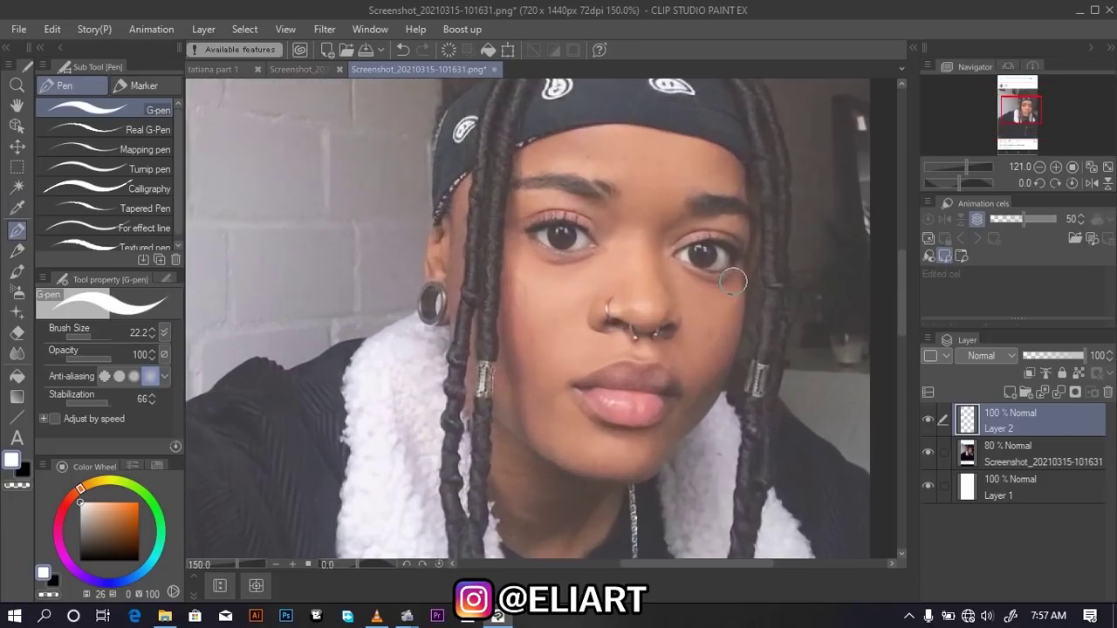
{"action": "scroll", "coordinate": [729, 279], "scroll_direction": "up", "scroll_amount": 2}
{"action": "scroll", "coordinate": [726, 279], "scroll_direction": "up", "scroll_amount": 2}
{"action": "scroll", "coordinate": [535, 324], "scroll_direction": "up", "scroll_amount": 1}
{"action": "scroll", "coordinate": [529, 324], "scroll_direction": "up", "scroll_amount": 1}
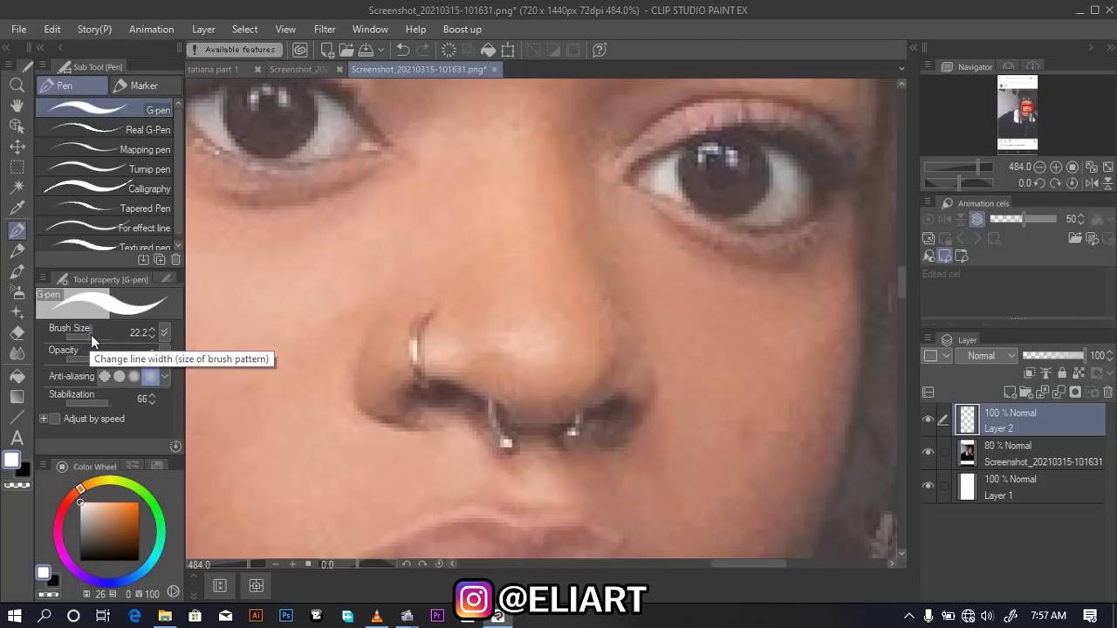
Set the G-pen brush size to 2.6 and the drawing colour to black
{"action": "left_click_drag", "start_coordinate": [91, 334], "coordinate": [81, 337]}
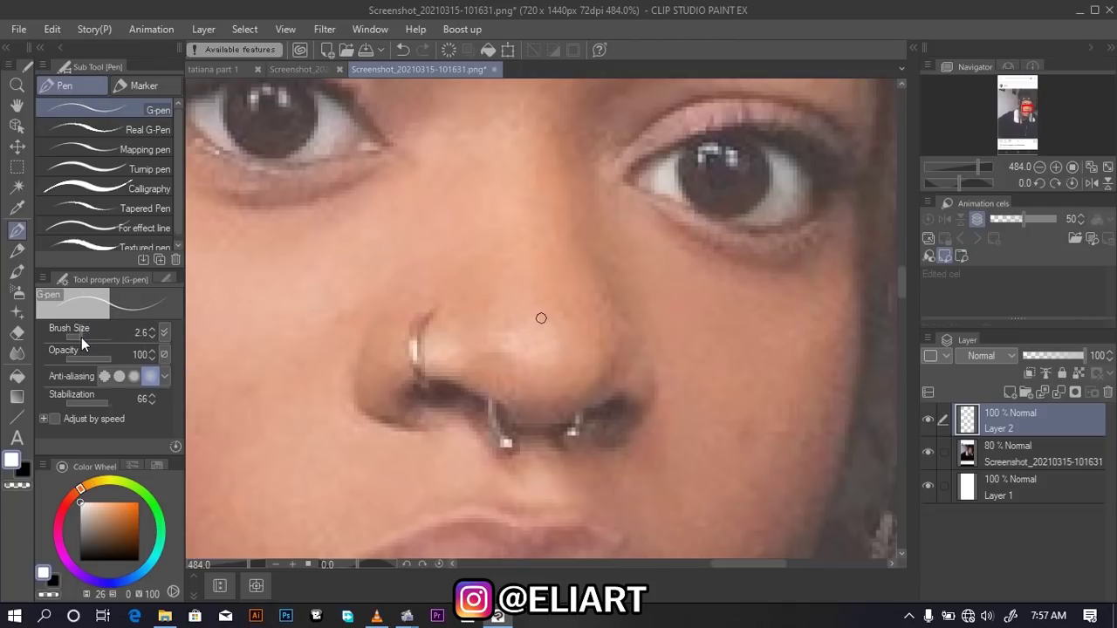
{"action": "scroll", "coordinate": [685, 349], "scroll_direction": "up", "scroll_amount": 1}
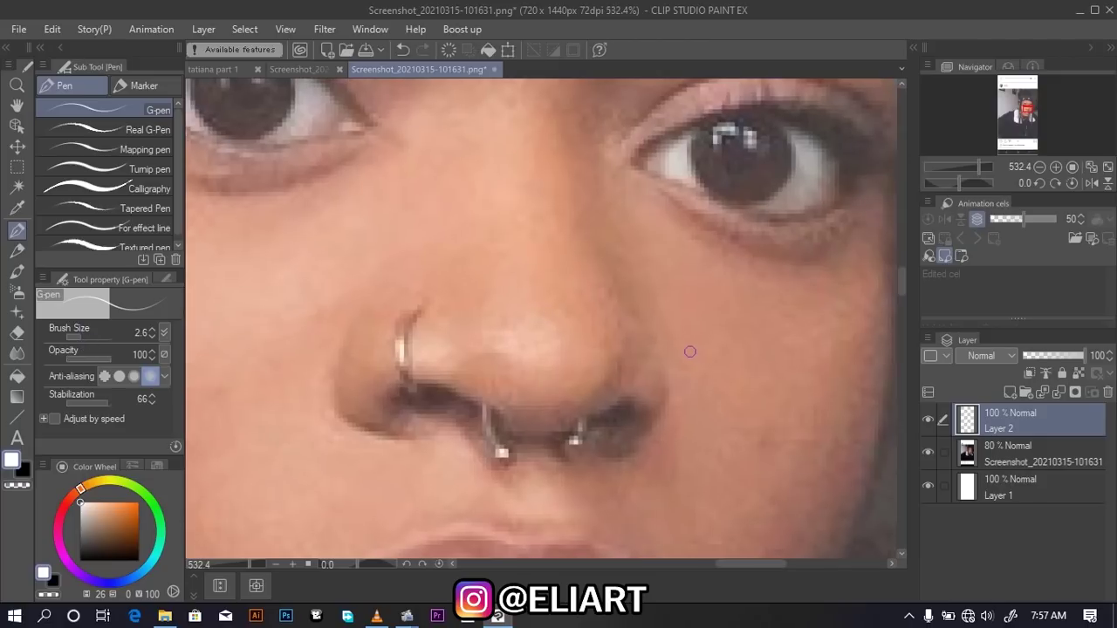
{"action": "scroll", "coordinate": [683, 351], "scroll_direction": "up", "scroll_amount": 1}
{"action": "scroll", "coordinate": [681, 355], "scroll_direction": "up", "scroll_amount": 1}
{"action": "scroll", "coordinate": [681, 355], "scroll_direction": "down", "scroll_amount": 2}
{"action": "scroll", "coordinate": [678, 356], "scroll_direction": "up", "scroll_amount": 1}
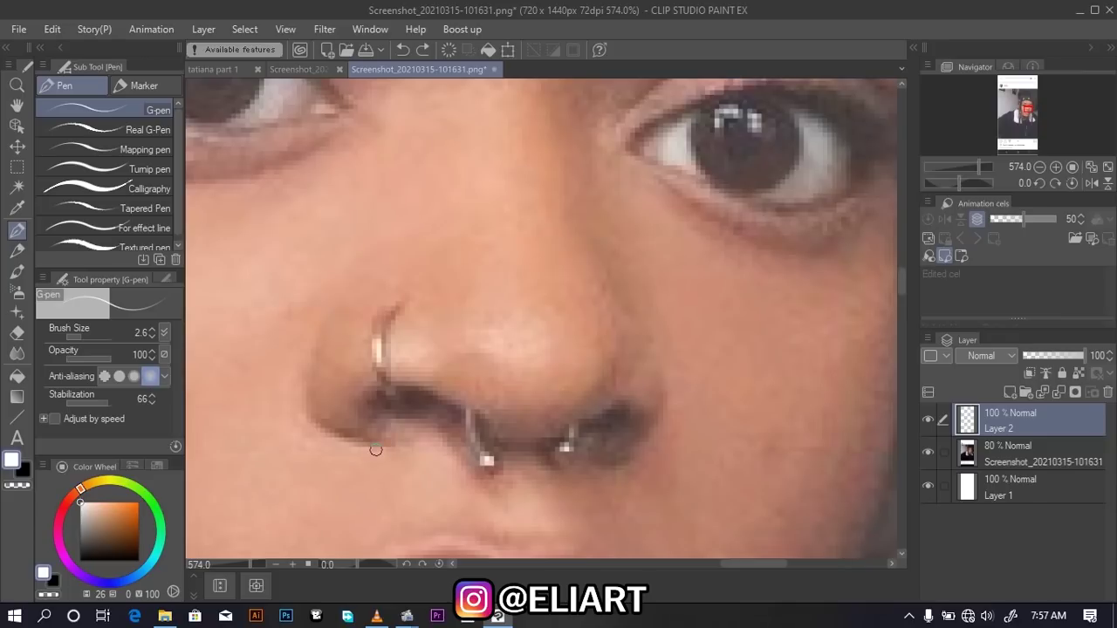
{"action": "left_click", "coordinate": [28, 472]}
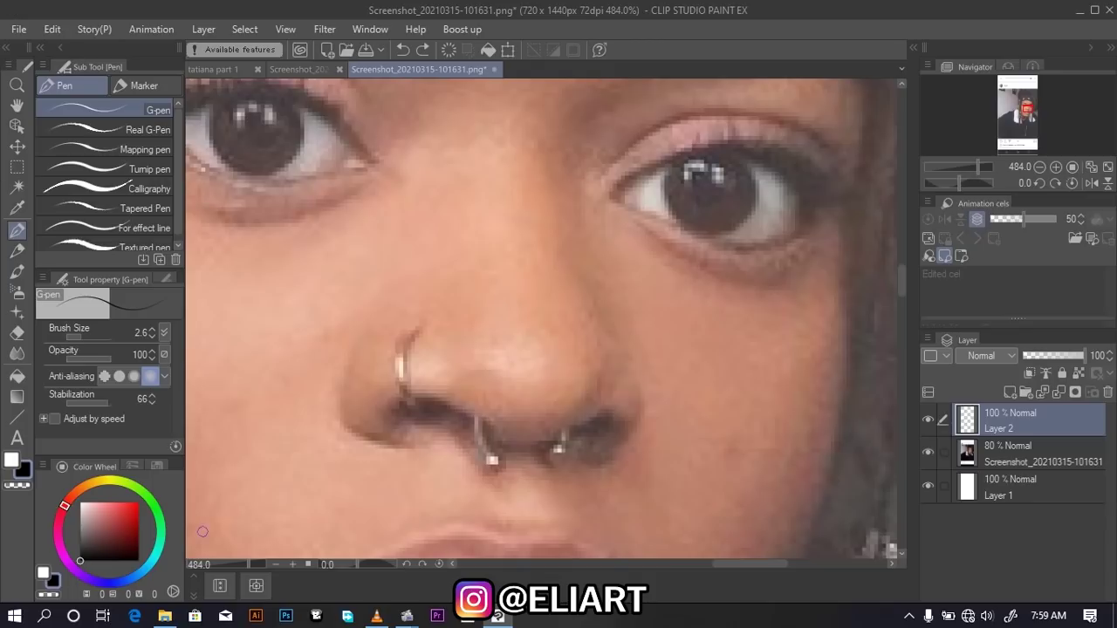
{"action": "scroll", "coordinate": [516, 360], "scroll_direction": "down", "scroll_amount": 1}
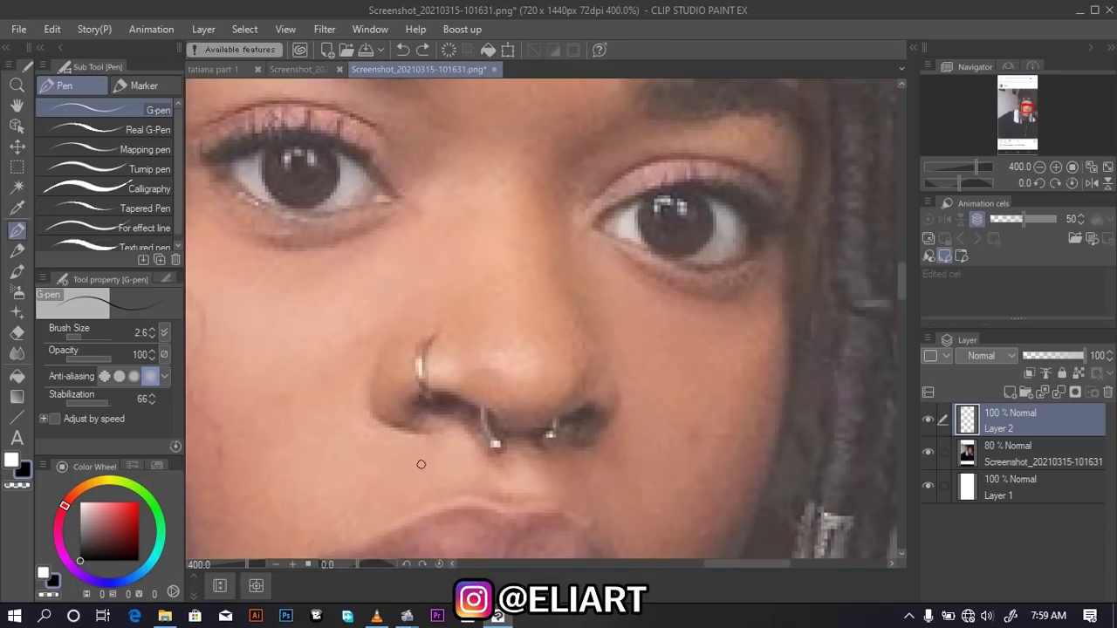
{"action": "scroll", "coordinate": [421, 464], "scroll_direction": "up", "scroll_amount": 2}
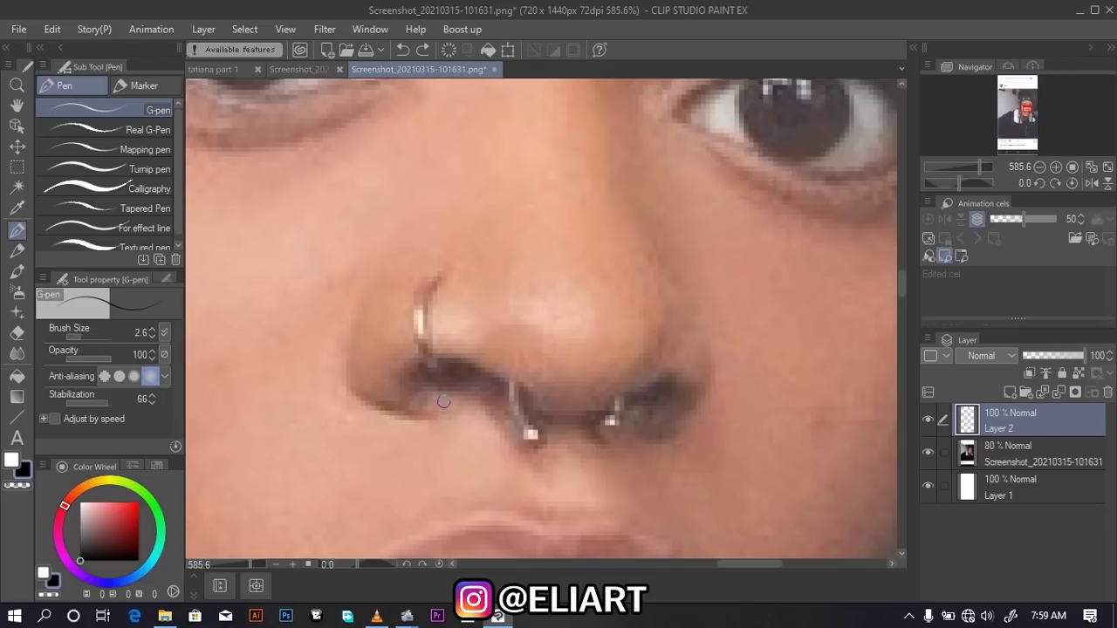
Trace both nostrils' outer curves, inner edges and the line below the left nostril
{"action": "mouse_move", "coordinate": [404, 414]}
{"action": "left_mouse_down"}
{"action": "mouse_move", "coordinate": [344, 351]}
{"action": "mouse_move", "coordinate": [396, 203]}
{"action": "left_mouse_up"}
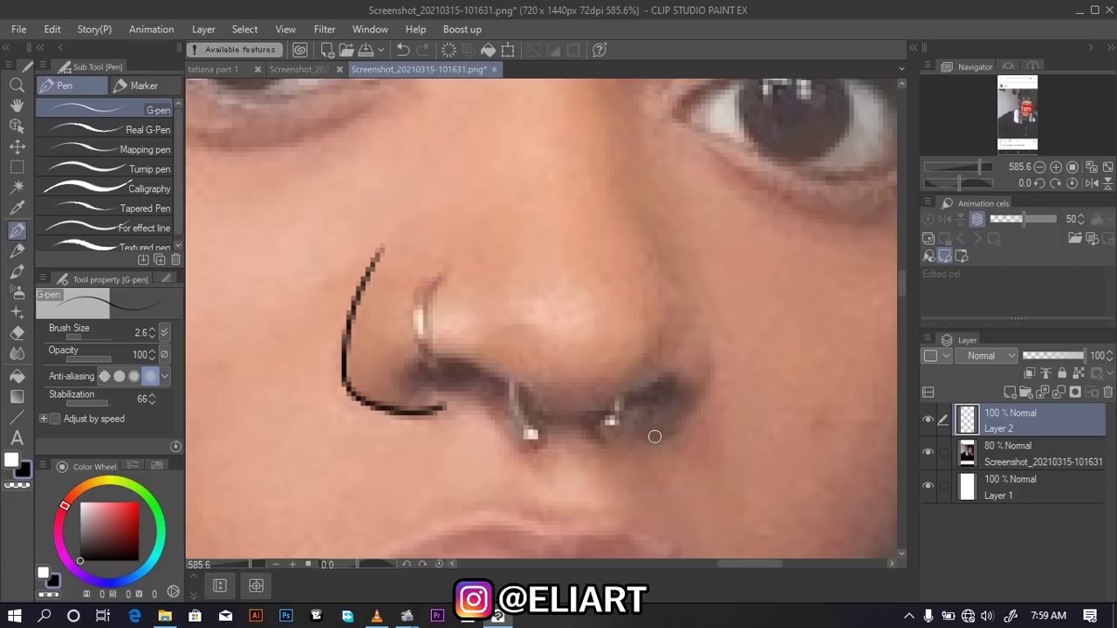
{"action": "mouse_move", "coordinate": [644, 432]}
{"action": "left_mouse_down"}
{"action": "mouse_move", "coordinate": [691, 412]}
{"action": "mouse_move", "coordinate": [719, 360]}
{"action": "mouse_move", "coordinate": [672, 273]}
{"action": "left_mouse_up"}
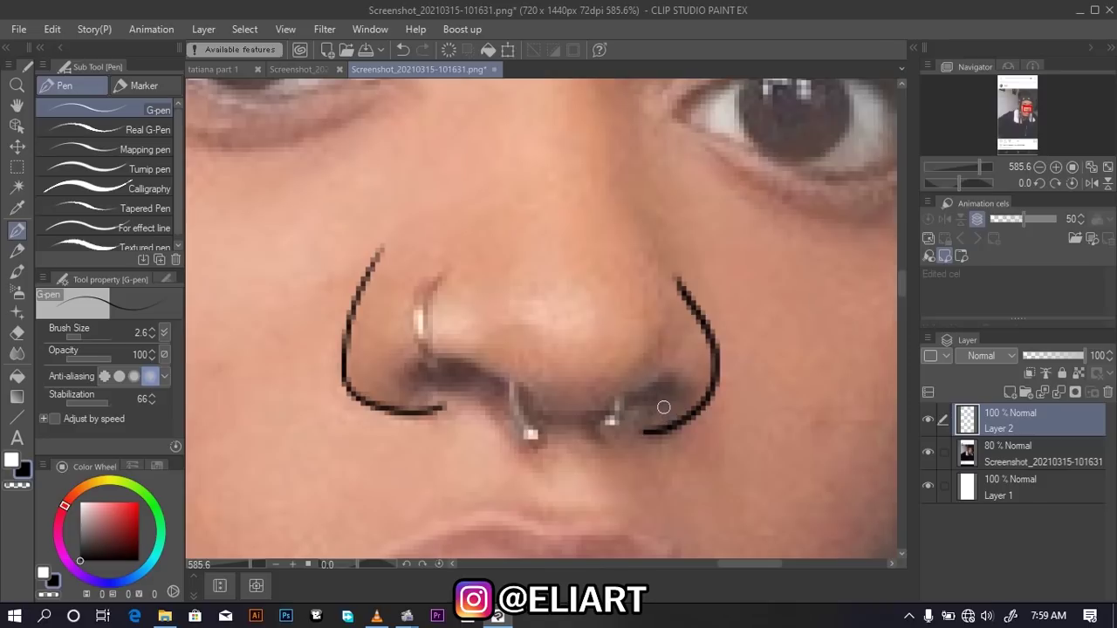
{"action": "mouse_move", "coordinate": [656, 408]}
{"action": "left_mouse_down"}
{"action": "mouse_move", "coordinate": [690, 382]}
{"action": "mouse_move", "coordinate": [676, 372]}
{"action": "mouse_move", "coordinate": [593, 413]}
{"action": "mouse_move", "coordinate": [556, 417]}
{"action": "mouse_move", "coordinate": [512, 383]}
{"action": "mouse_move", "coordinate": [520, 393]}
{"action": "mouse_move", "coordinate": [452, 363]}
{"action": "mouse_move", "coordinate": [406, 366]}
{"action": "mouse_move", "coordinate": [412, 392]}
{"action": "mouse_move", "coordinate": [442, 396]}
{"action": "left_mouse_up"}
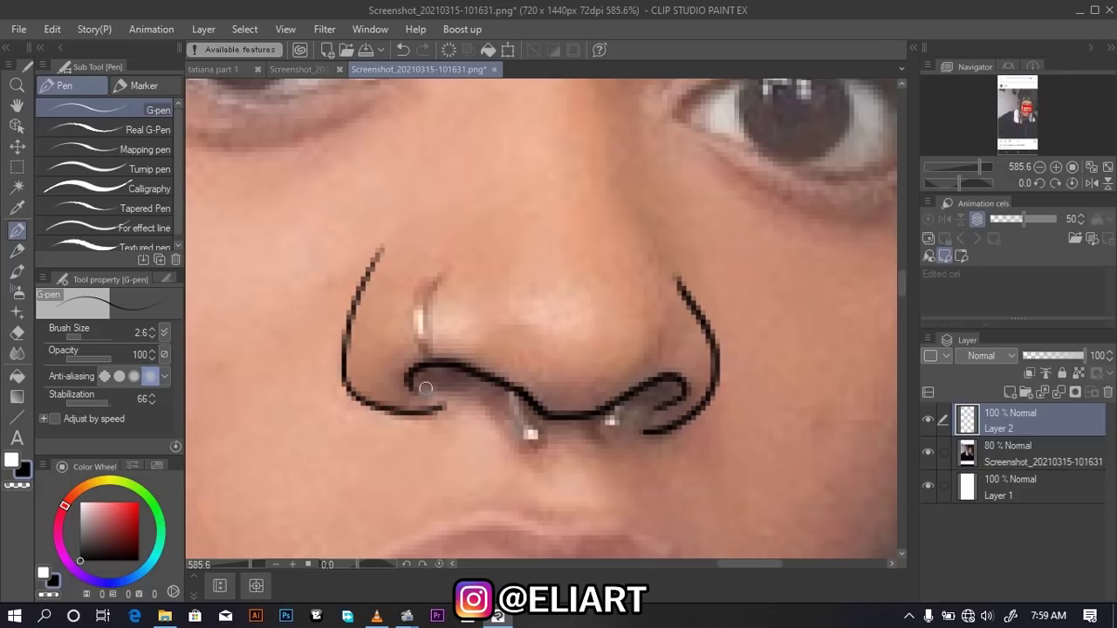
{"action": "mouse_move", "coordinate": [412, 376]}
{"action": "left_mouse_down"}
{"action": "mouse_move", "coordinate": [407, 389]}
{"action": "mouse_move", "coordinate": [424, 396]}
{"action": "mouse_move", "coordinate": [432, 384]}
{"action": "mouse_move", "coordinate": [516, 389]}
{"action": "mouse_move", "coordinate": [441, 373]}
{"action": "mouse_move", "coordinate": [421, 386]}
{"action": "mouse_move", "coordinate": [482, 384]}
{"action": "mouse_move", "coordinate": [423, 380]}
{"action": "mouse_move", "coordinate": [476, 371]}
{"action": "mouse_move", "coordinate": [413, 379]}
{"action": "left_mouse_up"}
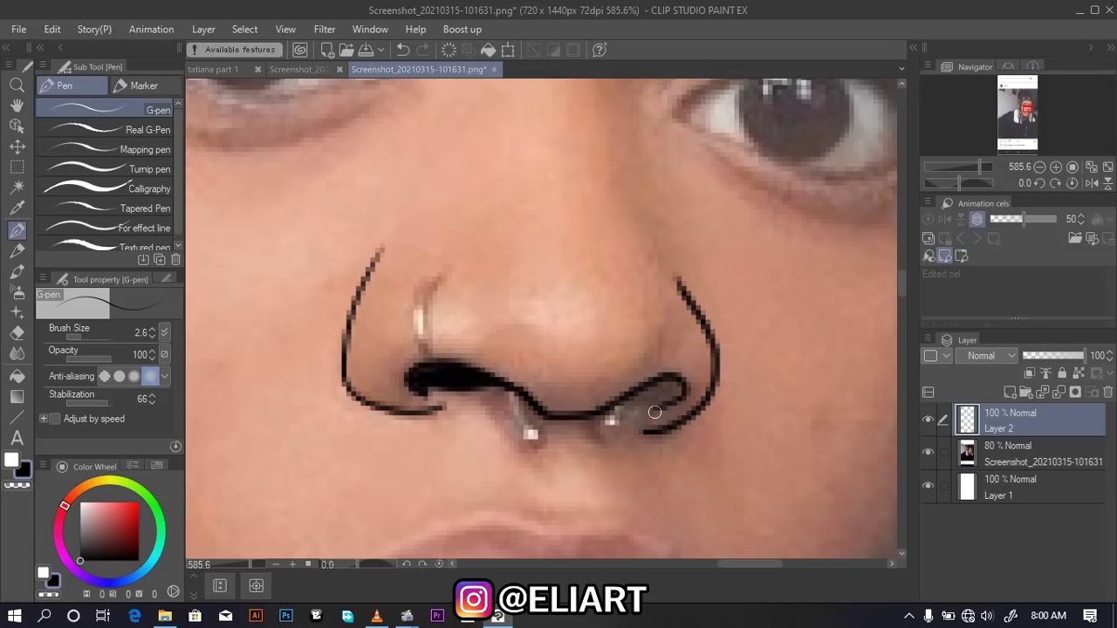
{"action": "mouse_move", "coordinate": [655, 412]}
{"action": "left_mouse_down"}
{"action": "mouse_move", "coordinate": [668, 404]}
{"action": "mouse_move", "coordinate": [663, 392]}
{"action": "mouse_move", "coordinate": [617, 399]}
{"action": "mouse_move", "coordinate": [682, 386]}
{"action": "mouse_move", "coordinate": [667, 401]}
{"action": "mouse_move", "coordinate": [656, 394]}
{"action": "mouse_move", "coordinate": [681, 395]}
{"action": "mouse_move", "coordinate": [658, 392]}
{"action": "mouse_move", "coordinate": [662, 405]}
{"action": "left_mouse_up"}
{"action": "mouse_move", "coordinate": [503, 383]}
{"action": "left_mouse_down"}
{"action": "mouse_move", "coordinate": [529, 445]}
{"action": "mouse_move", "coordinate": [547, 441]}
{"action": "mouse_move", "coordinate": [544, 427]}
{"action": "mouse_move", "coordinate": [526, 427]}
{"action": "mouse_move", "coordinate": [517, 387]}
{"action": "left_mouse_up"}
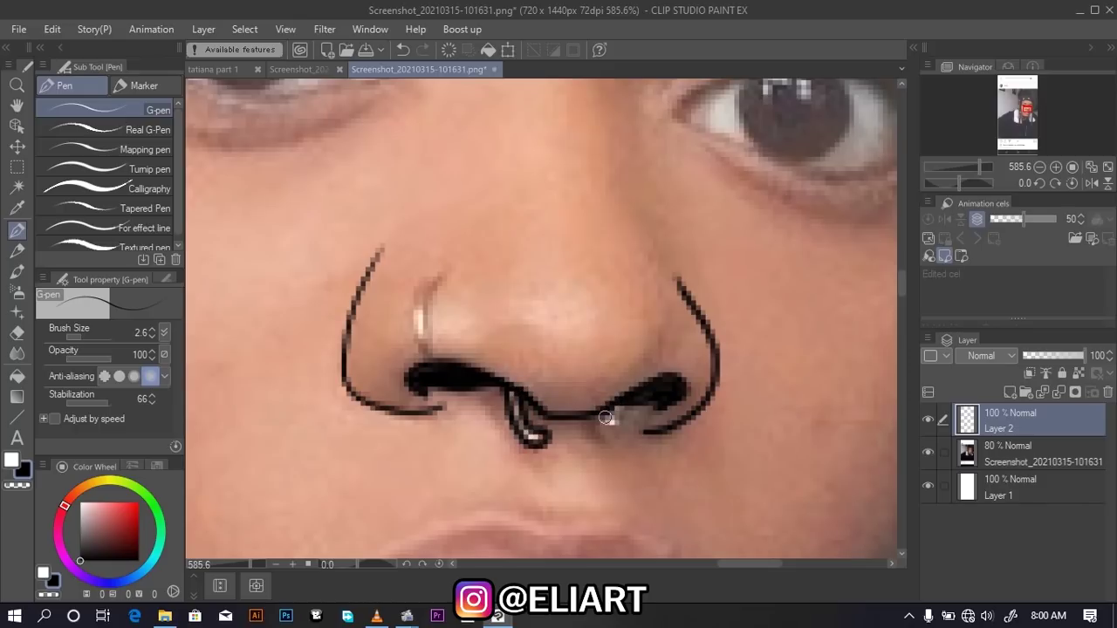
Outline the right nostril piercing and both edges of the nose ring
{"action": "mouse_move", "coordinate": [606, 419]}
{"action": "left_mouse_down"}
{"action": "mouse_move", "coordinate": [600, 434]}
{"action": "mouse_move", "coordinate": [623, 437]}
{"action": "mouse_move", "coordinate": [641, 393]}
{"action": "left_mouse_up"}
{"action": "mouse_move", "coordinate": [444, 362]}
{"action": "left_mouse_down"}
{"action": "mouse_move", "coordinate": [425, 341]}
{"action": "mouse_move", "coordinate": [428, 312]}
{"action": "mouse_move", "coordinate": [456, 266]}
{"action": "left_mouse_up"}
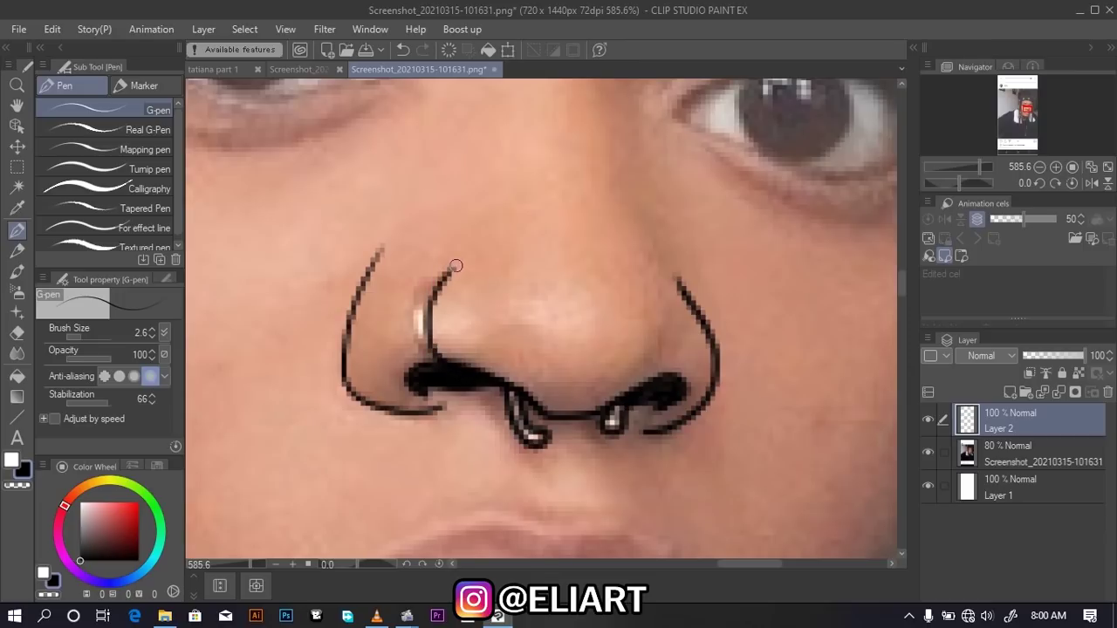
{"action": "mouse_move", "coordinate": [455, 371]}
{"action": "left_mouse_down"}
{"action": "mouse_move", "coordinate": [427, 358]}
{"action": "mouse_move", "coordinate": [409, 317]}
{"action": "mouse_move", "coordinate": [429, 273]}
{"action": "mouse_move", "coordinate": [464, 265]}
{"action": "left_mouse_up"}
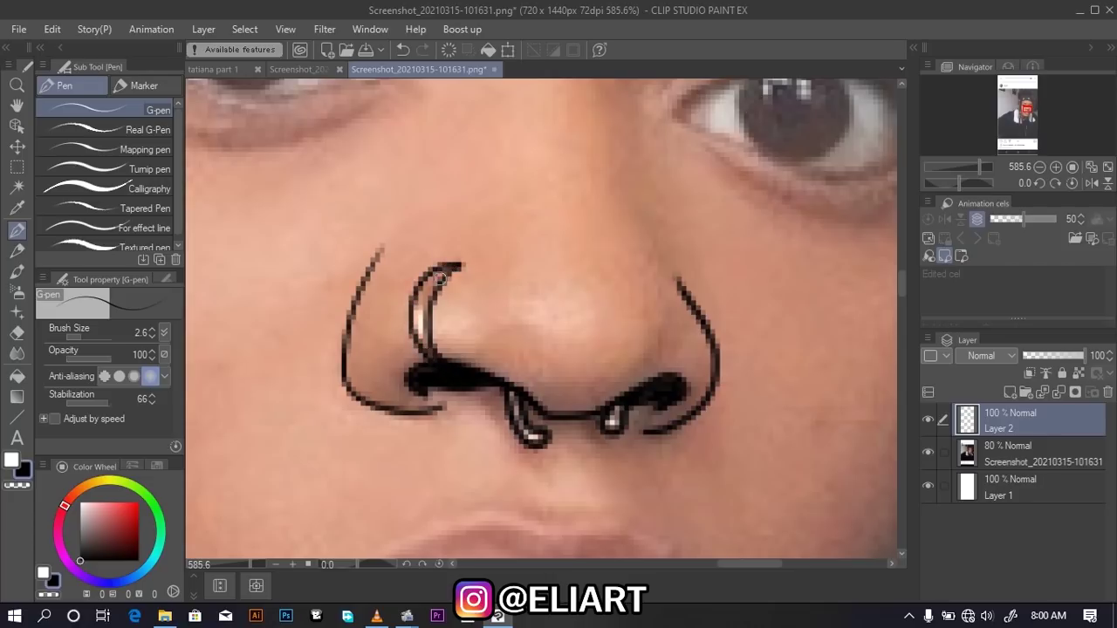
Zoom out and hide, then reshow, the photo to check the nose line art
{"action": "scroll", "coordinate": [437, 279], "scroll_direction": "down", "scroll_amount": 5}
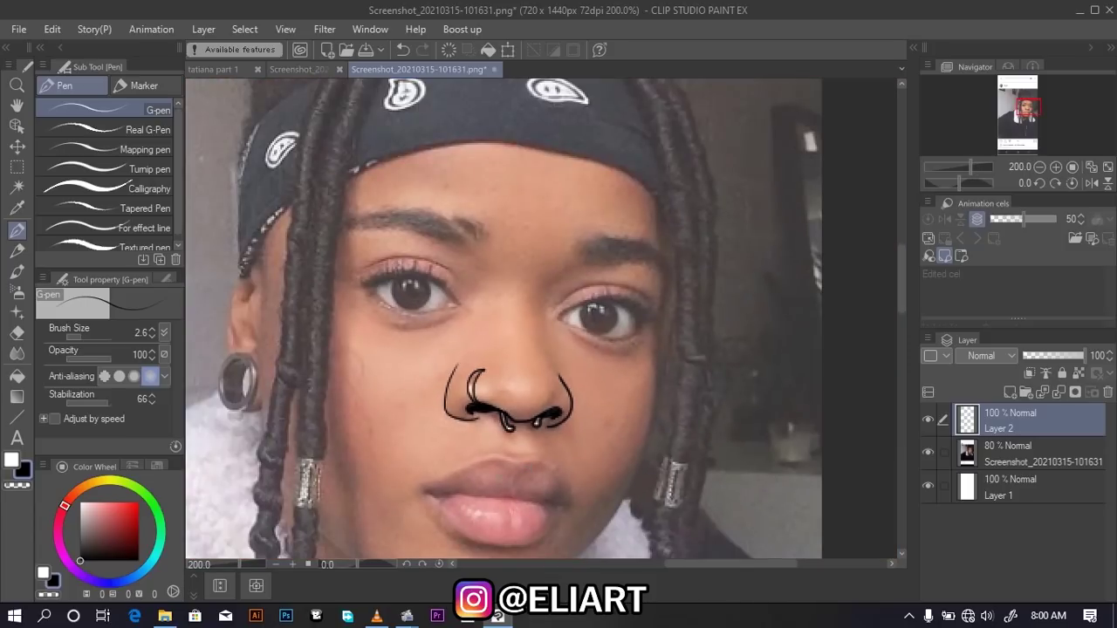
{"action": "scroll", "coordinate": [503, 454], "scroll_direction": "down", "scroll_amount": 2}
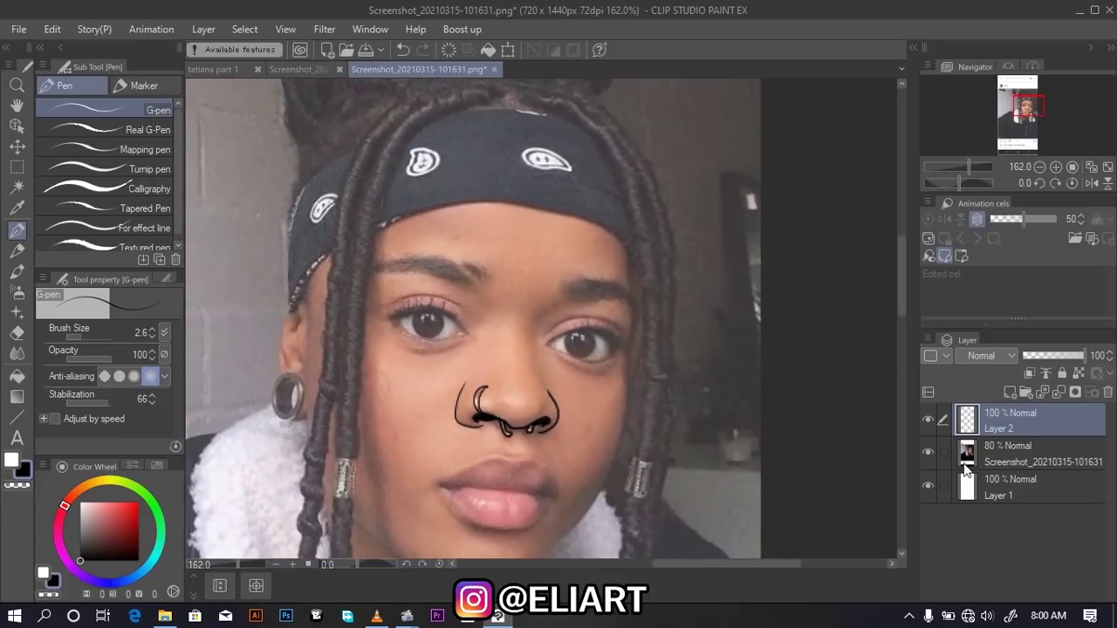
{"action": "left_click", "coordinate": [928, 452]}
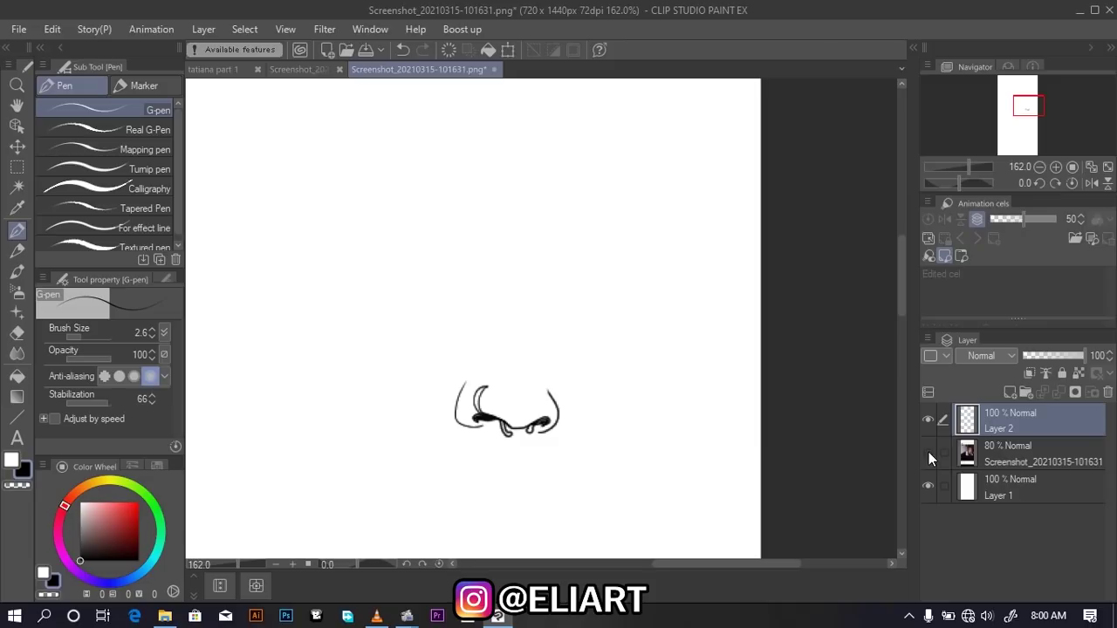
{"action": "left_click", "coordinate": [929, 452]}
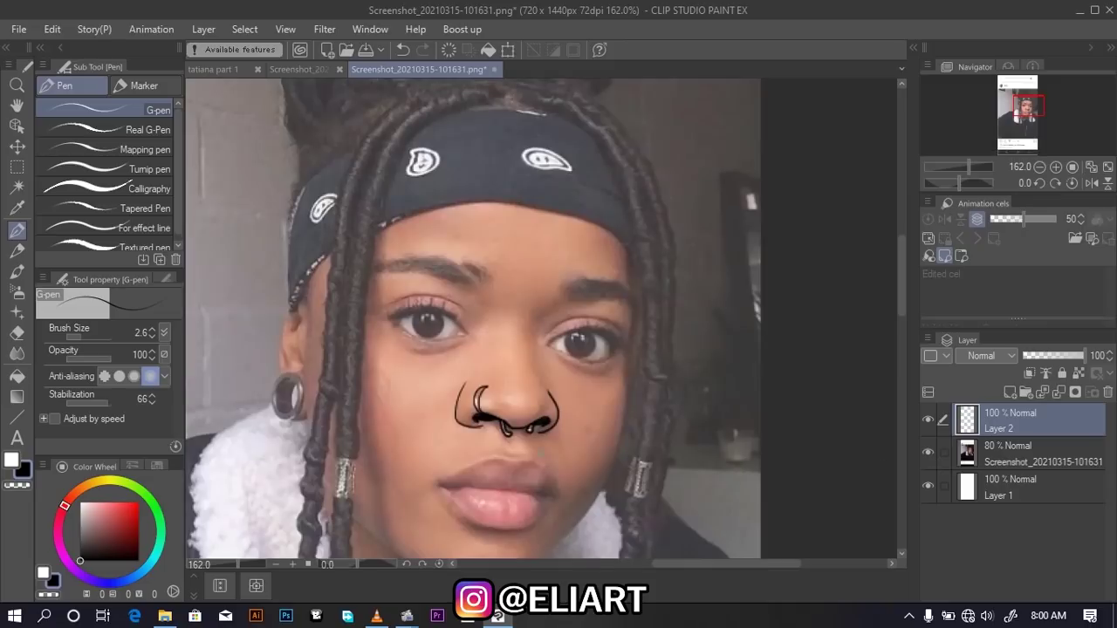
Pan down and zoom in to about 440% on the lips
{"action": "scroll", "coordinate": [524, 419], "scroll_direction": "up", "scroll_amount": 2}
{"action": "scroll", "coordinate": [557, 428], "scroll_direction": "up", "scroll_amount": 3}
{"action": "scroll", "coordinate": [557, 427], "scroll_direction": "up", "scroll_amount": 1}
{"action": "scroll", "coordinate": [557, 428], "scroll_direction": "up", "scroll_amount": 1}
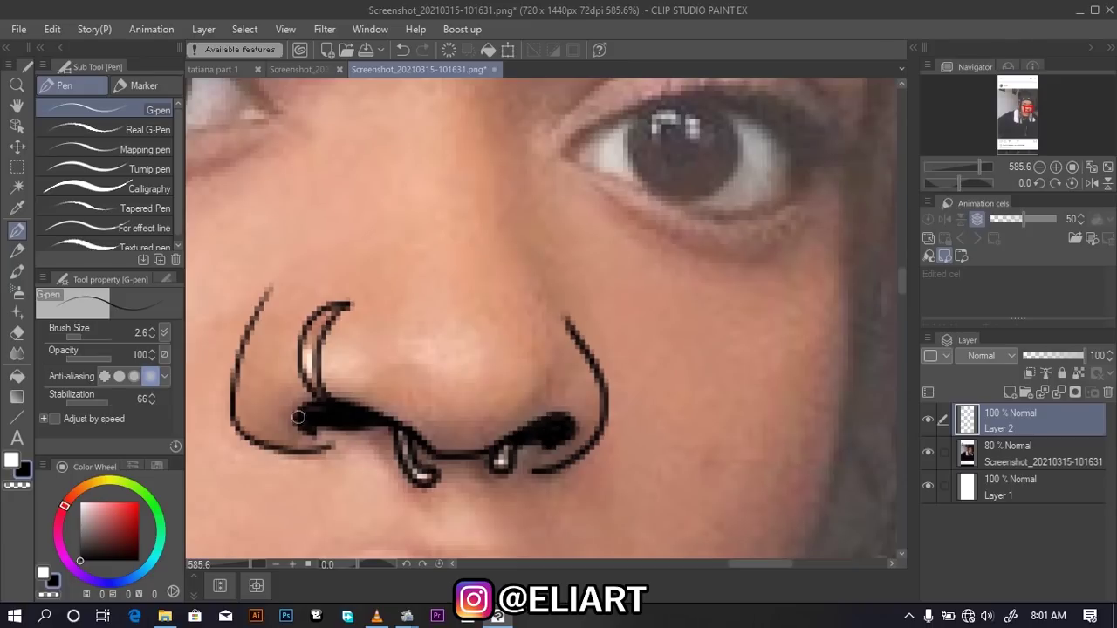
{"action": "scroll", "coordinate": [296, 418], "scroll_direction": "down", "scroll_amount": 2}
{"action": "scroll", "coordinate": [297, 418], "scroll_direction": "down", "scroll_amount": 3}
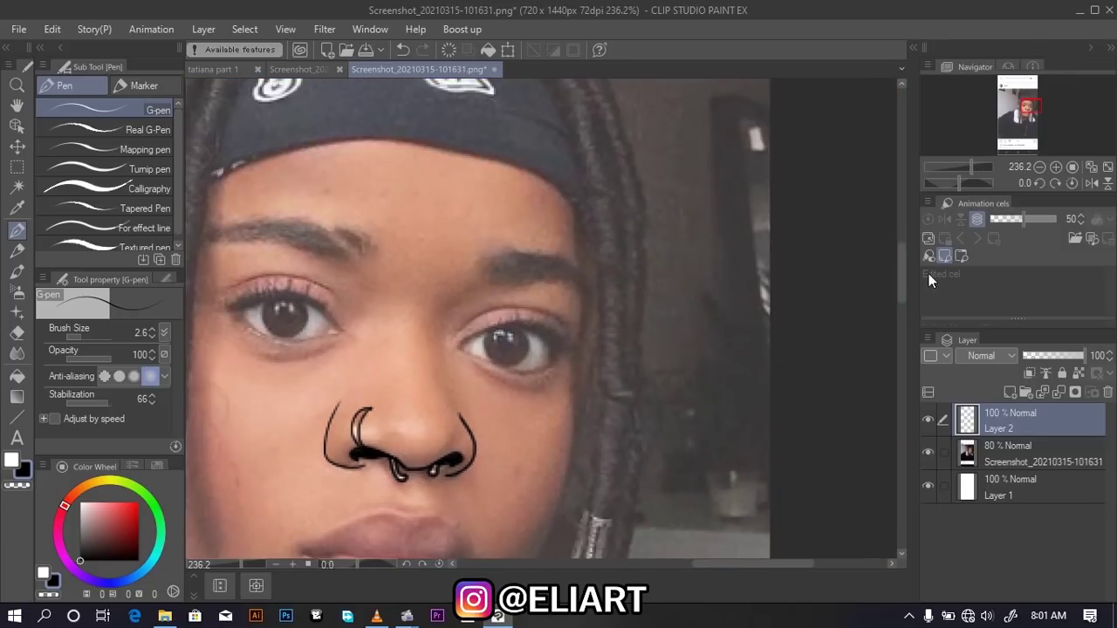
{"action": "left_click_drag", "start_coordinate": [898, 280], "coordinate": [899, 305]}
{"action": "scroll", "coordinate": [319, 357], "scroll_direction": "up", "scroll_amount": 3}
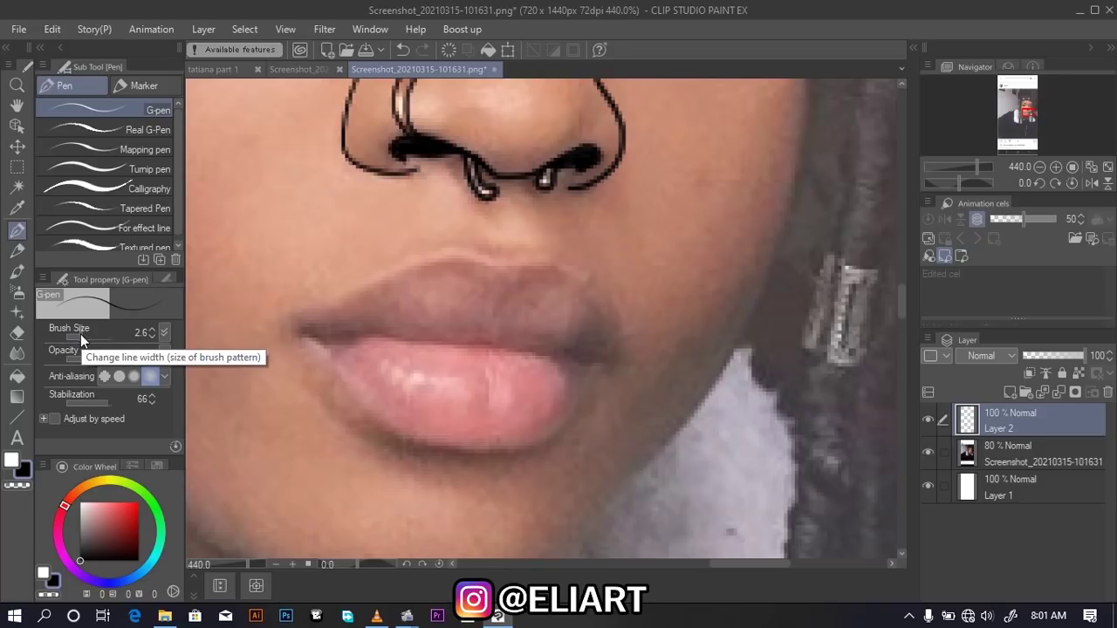
Try the mouth line at brush size 3.7, undo it, and return to size 2.6
{"action": "left_click_drag", "start_coordinate": [80, 334], "coordinate": [83, 338]}
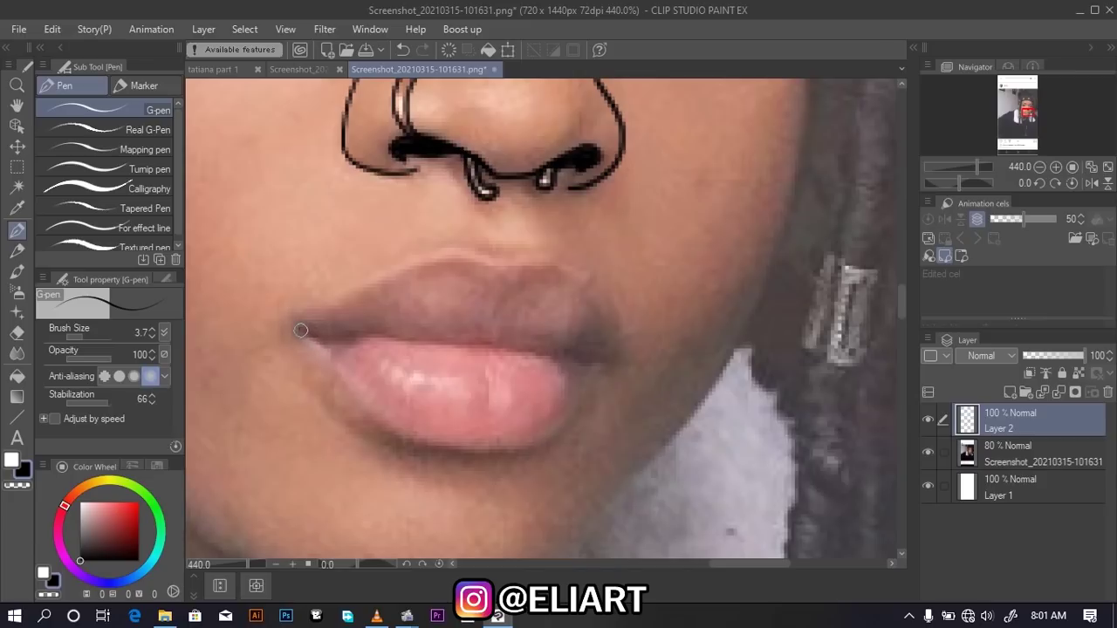
{"action": "left_click_drag", "start_coordinate": [300, 331], "coordinate": [331, 338]}
{"action": "left_click_drag", "start_coordinate": [354, 335], "coordinate": [533, 350]}
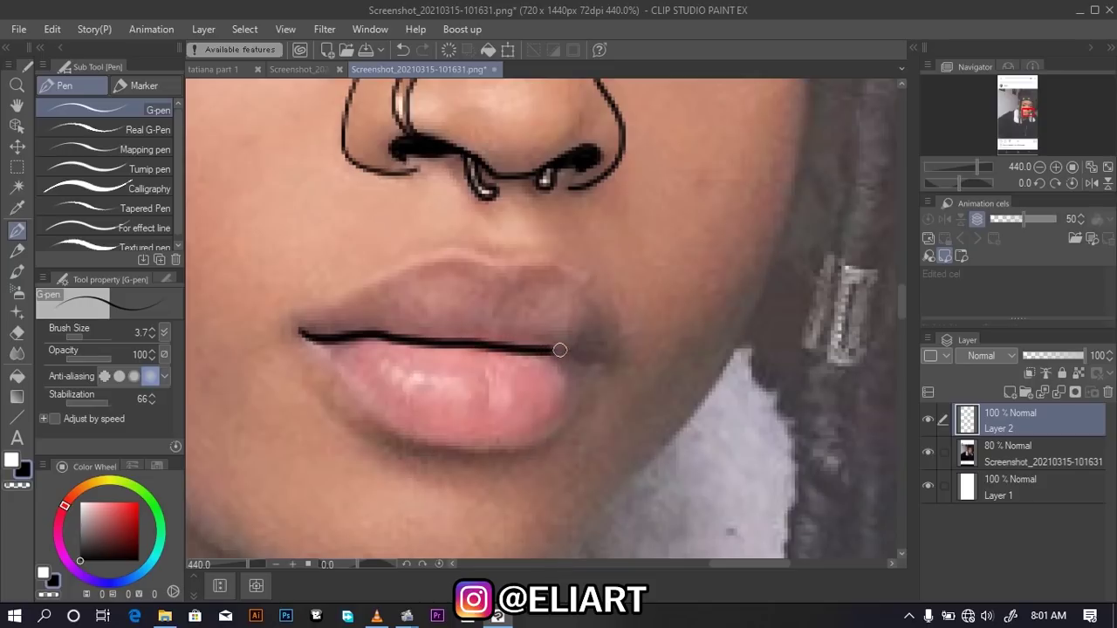
{"action": "left_click_drag", "start_coordinate": [533, 350], "coordinate": [624, 338]}
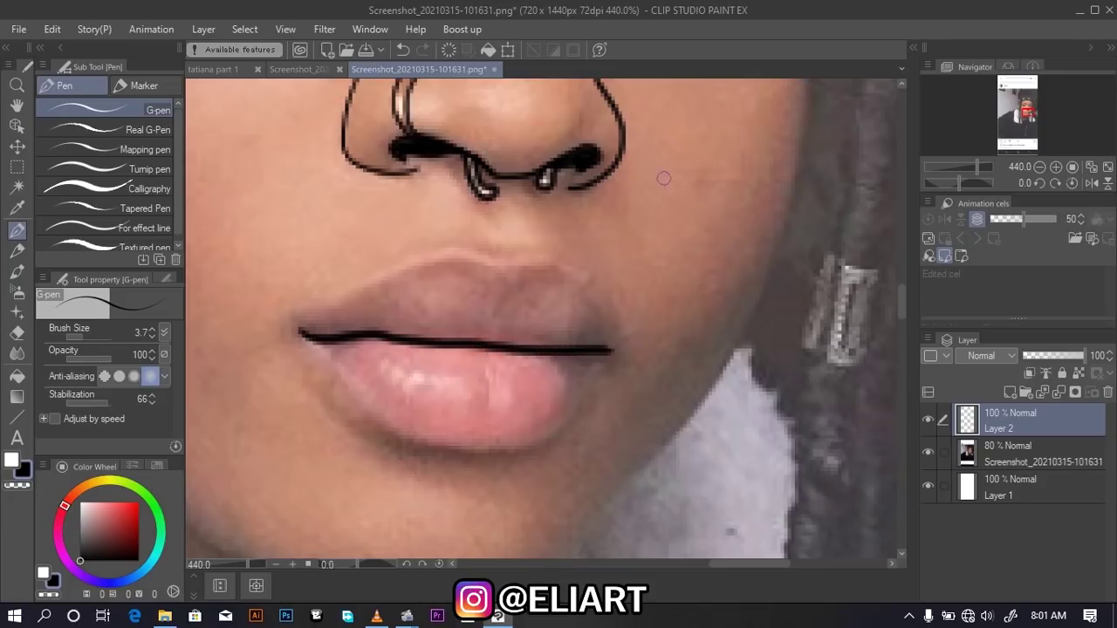
{"action": "key", "text": "ctrl+z"}
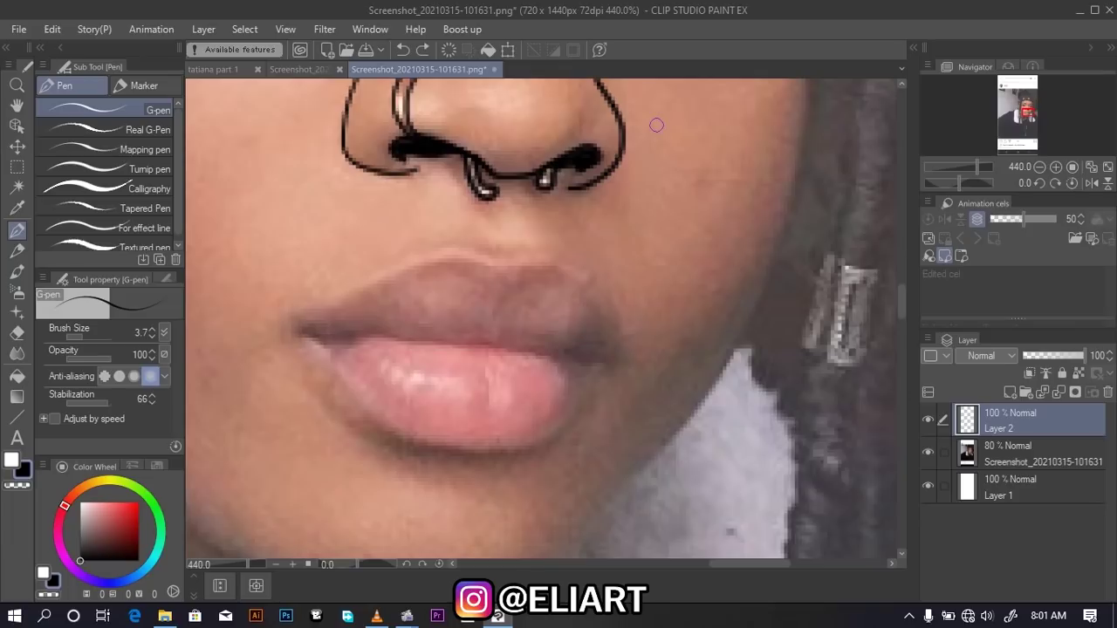
{"action": "left_click_drag", "start_coordinate": [93, 335], "coordinate": [81, 334]}
Redraw the line between the lips and outline the upper and lower lips
{"action": "mouse_move", "coordinate": [581, 361]}
{"action": "left_mouse_down"}
{"action": "mouse_move", "coordinate": [383, 332]}
{"action": "mouse_move", "coordinate": [310, 336]}
{"action": "mouse_move", "coordinate": [298, 323]}
{"action": "left_mouse_up"}
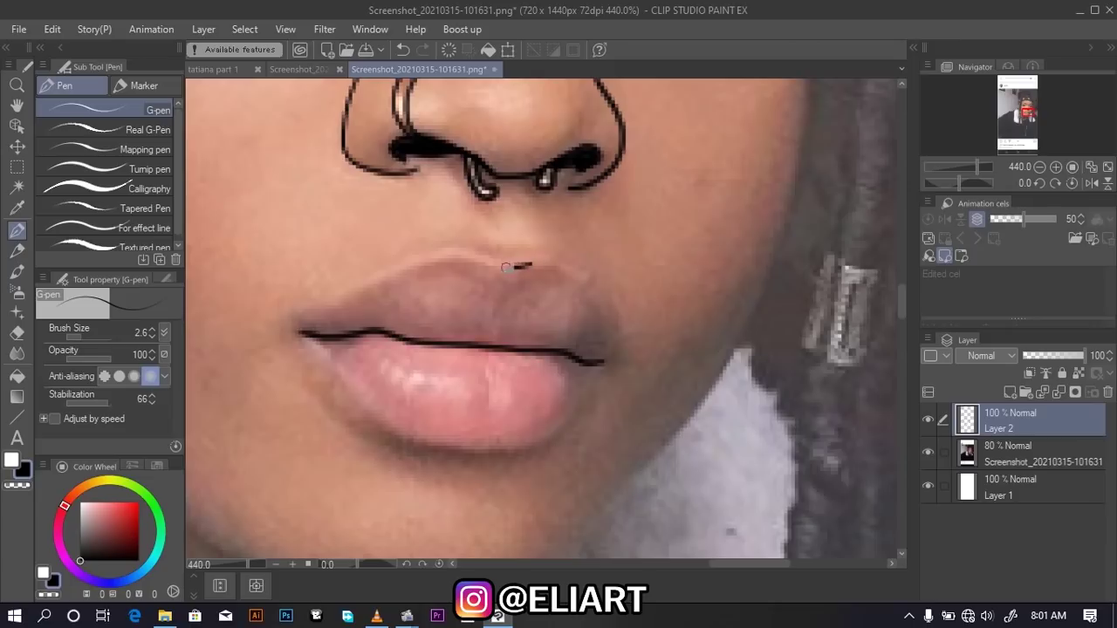
{"action": "mouse_move", "coordinate": [506, 267]}
{"action": "left_mouse_down"}
{"action": "mouse_move", "coordinate": [434, 254]}
{"action": "mouse_move", "coordinate": [296, 329]}
{"action": "left_mouse_up"}
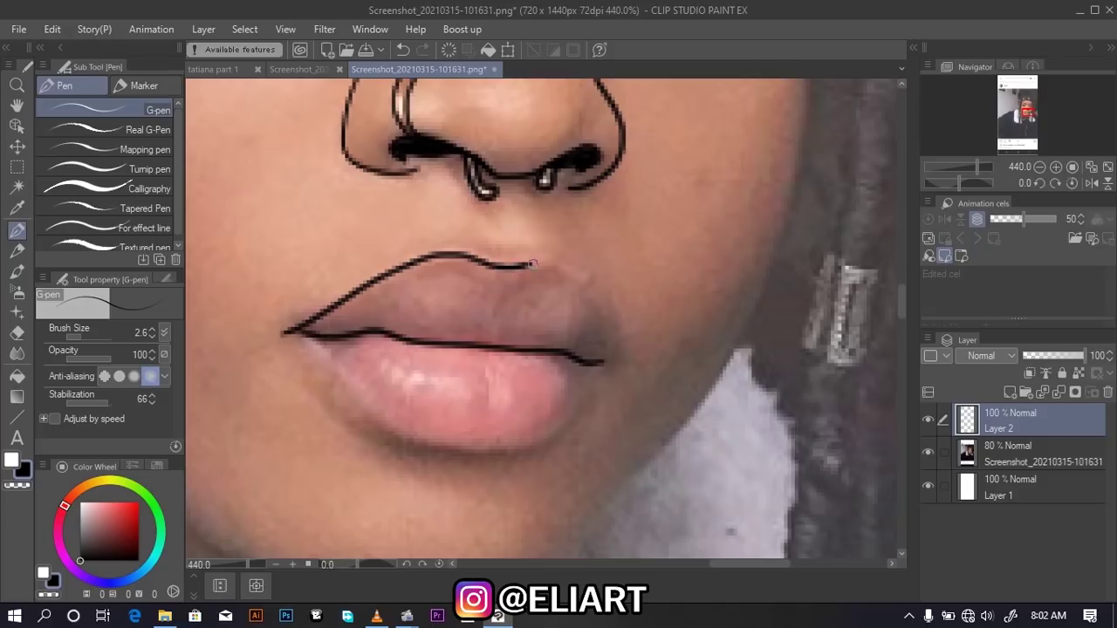
{"action": "mouse_move", "coordinate": [582, 284]}
{"action": "left_mouse_down"}
{"action": "mouse_move", "coordinate": [610, 363]}
{"action": "mouse_move", "coordinate": [566, 352]}
{"action": "left_mouse_up"}
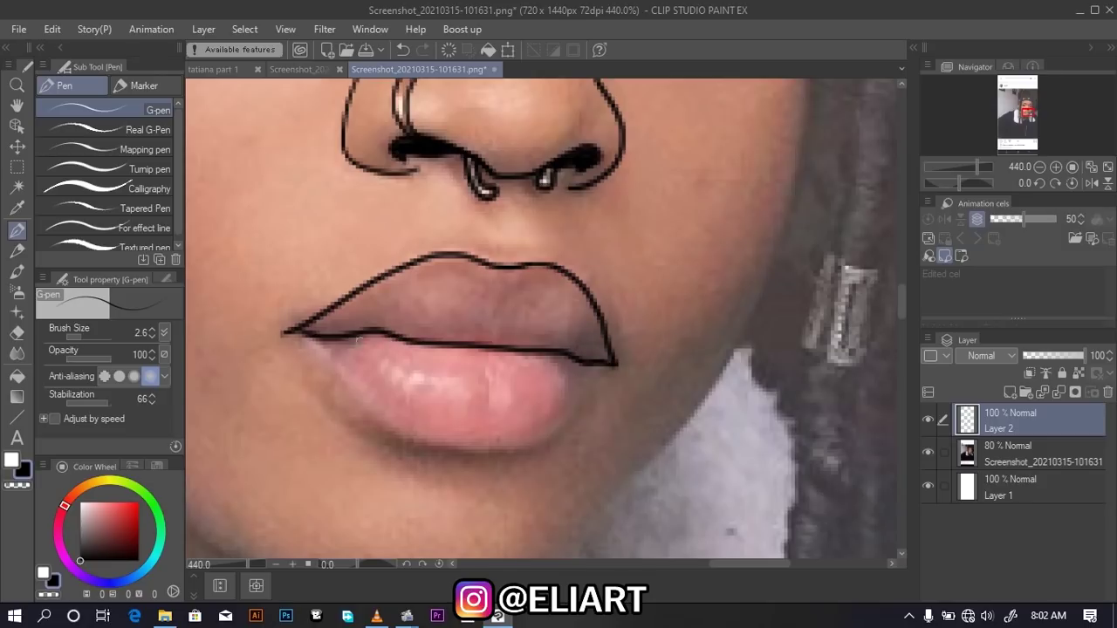
{"action": "mouse_move", "coordinate": [308, 333]}
{"action": "left_mouse_down"}
{"action": "mouse_move", "coordinate": [284, 331]}
{"action": "mouse_move", "coordinate": [364, 406]}
{"action": "left_mouse_up"}
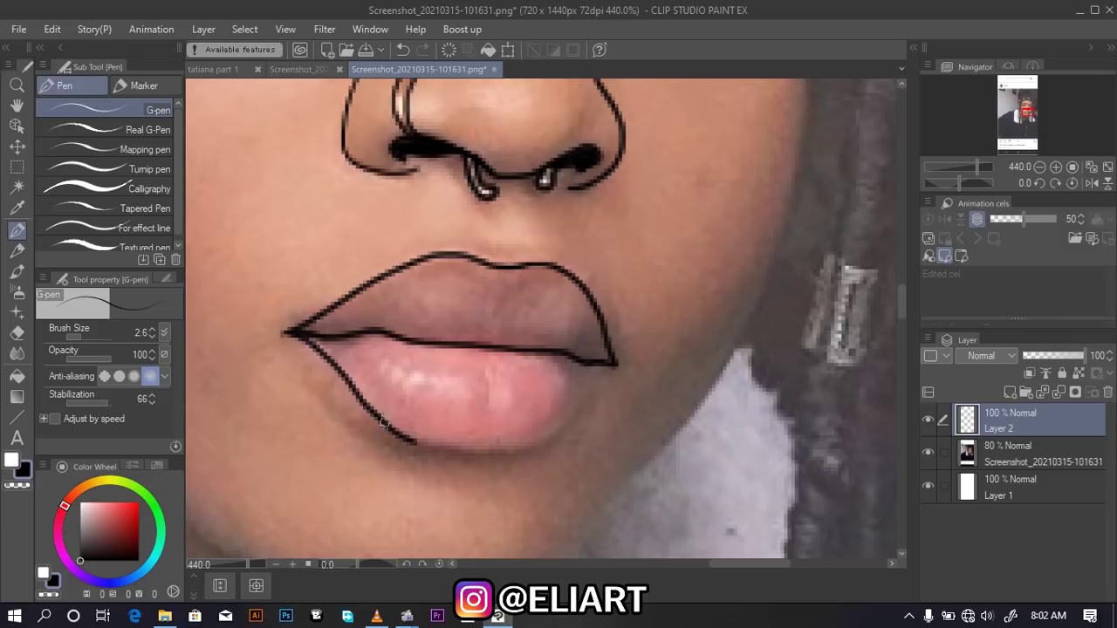
{"action": "mouse_move", "coordinate": [398, 433]}
{"action": "left_mouse_down"}
{"action": "mouse_move", "coordinate": [520, 450]}
{"action": "mouse_move", "coordinate": [564, 429]}
{"action": "mouse_move", "coordinate": [604, 365]}
{"action": "left_mouse_up"}
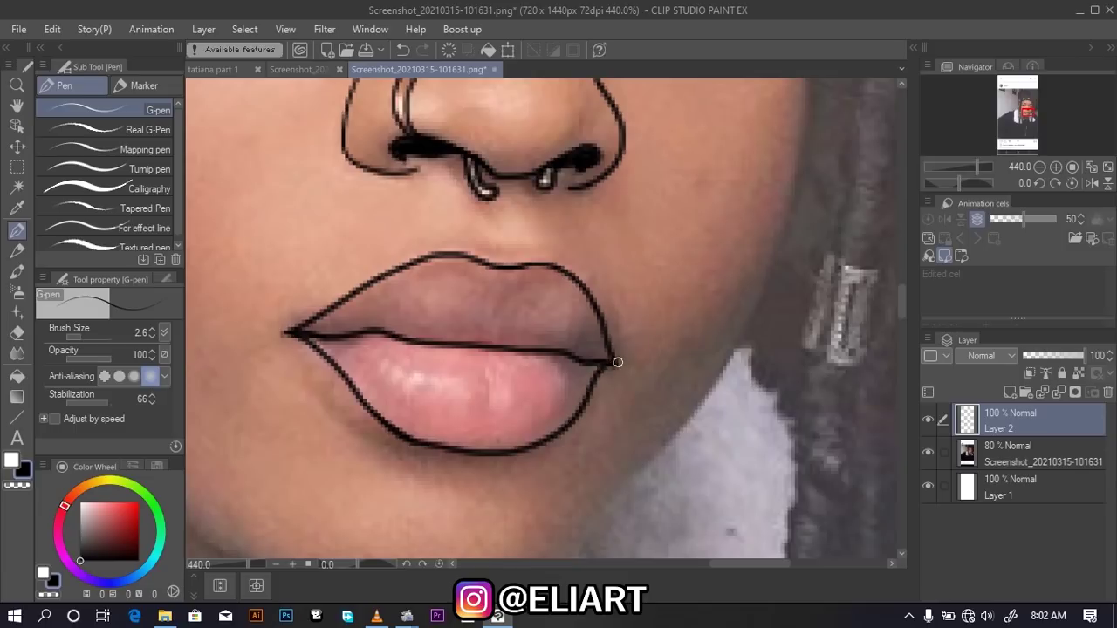
Zoom out and toggle the photo layer's visibility to check the lip line art
{"action": "scroll", "coordinate": [677, 311], "scroll_direction": "down", "scroll_amount": 5}
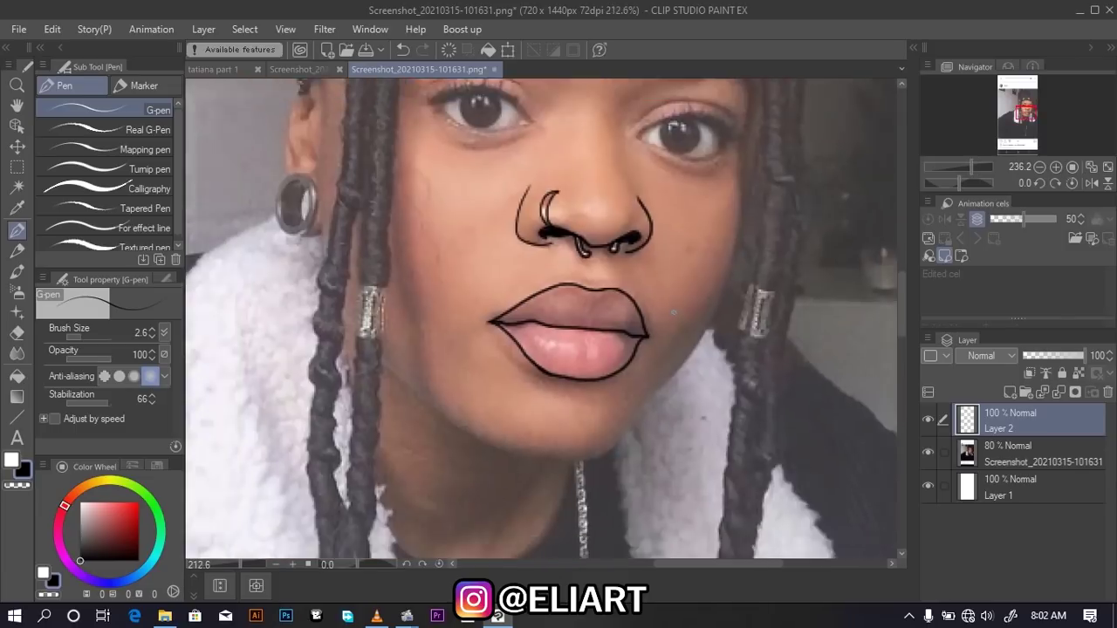
{"action": "left_click", "coordinate": [928, 453]}
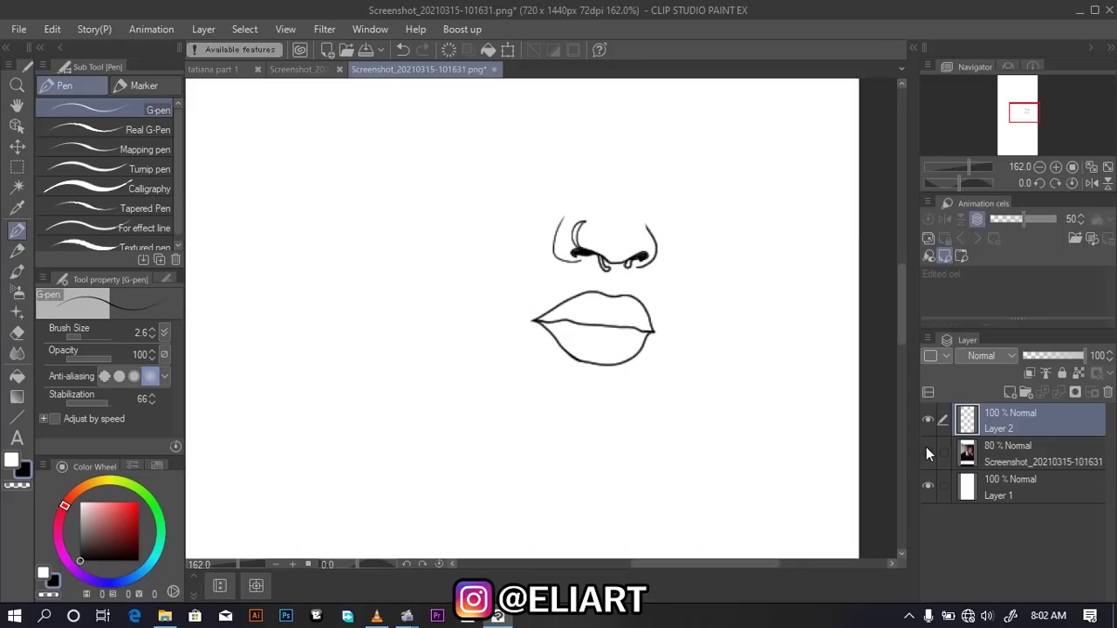
{"action": "left_click", "coordinate": [926, 451]}
{"action": "left_click_drag", "start_coordinate": [901, 328], "coordinate": [897, 304]}
Zoom into the left eye and draw winged eyeliner along the upper and lower lids
{"action": "scroll", "coordinate": [509, 282], "scroll_direction": "up", "scroll_amount": 5}
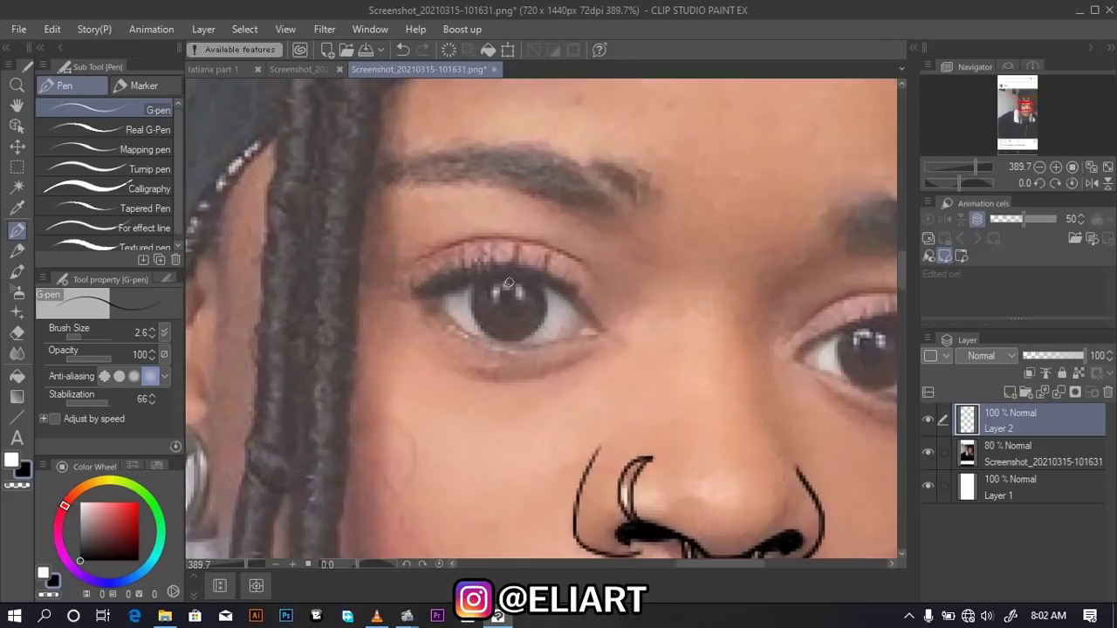
{"action": "scroll", "coordinate": [509, 282], "scroll_direction": "up", "scroll_amount": 2}
{"action": "scroll", "coordinate": [508, 282], "scroll_direction": "up", "scroll_amount": 1}
{"action": "scroll", "coordinate": [510, 282], "scroll_direction": "up", "scroll_amount": 1}
{"action": "scroll", "coordinate": [510, 282], "scroll_direction": "up", "scroll_amount": 1}
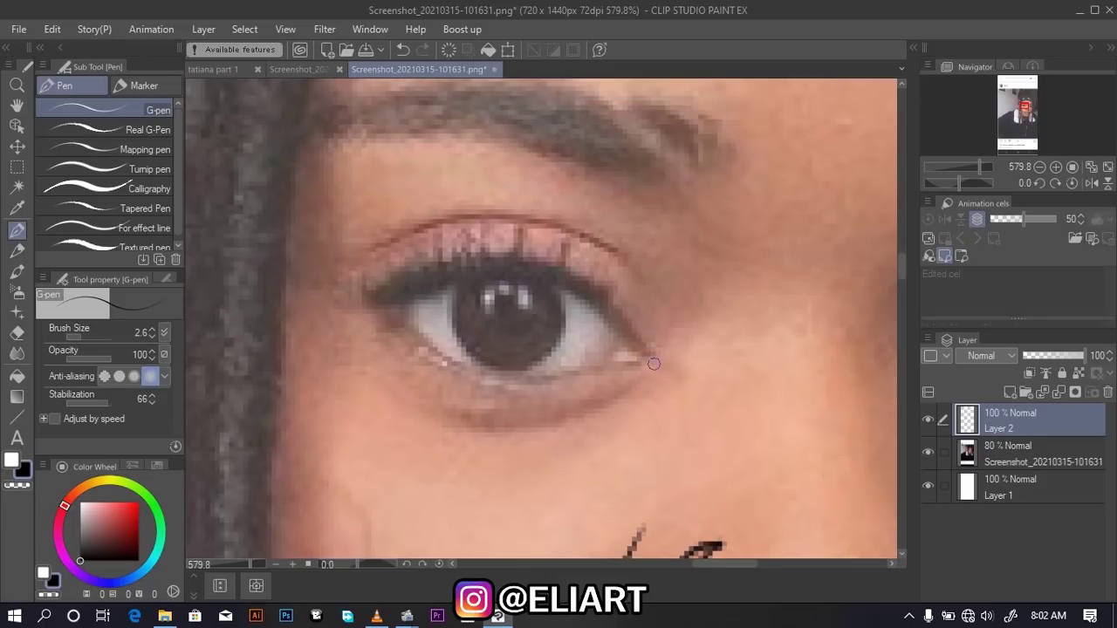
{"action": "mouse_move", "coordinate": [631, 340]}
{"action": "left_mouse_down"}
{"action": "mouse_move", "coordinate": [585, 287]}
{"action": "mouse_move", "coordinate": [551, 271]}
{"action": "left_mouse_up"}
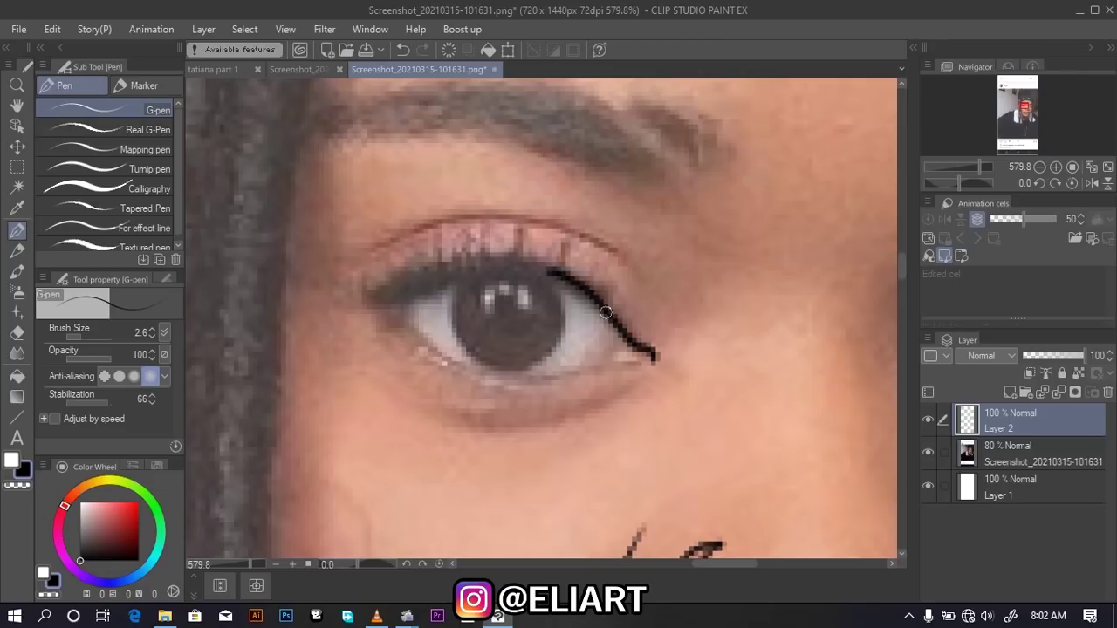
{"action": "mouse_move", "coordinate": [605, 313]}
{"action": "left_mouse_down"}
{"action": "mouse_move", "coordinate": [565, 278]}
{"action": "mouse_move", "coordinate": [497, 265]}
{"action": "mouse_move", "coordinate": [454, 265]}
{"action": "mouse_move", "coordinate": [346, 297]}
{"action": "left_mouse_up"}
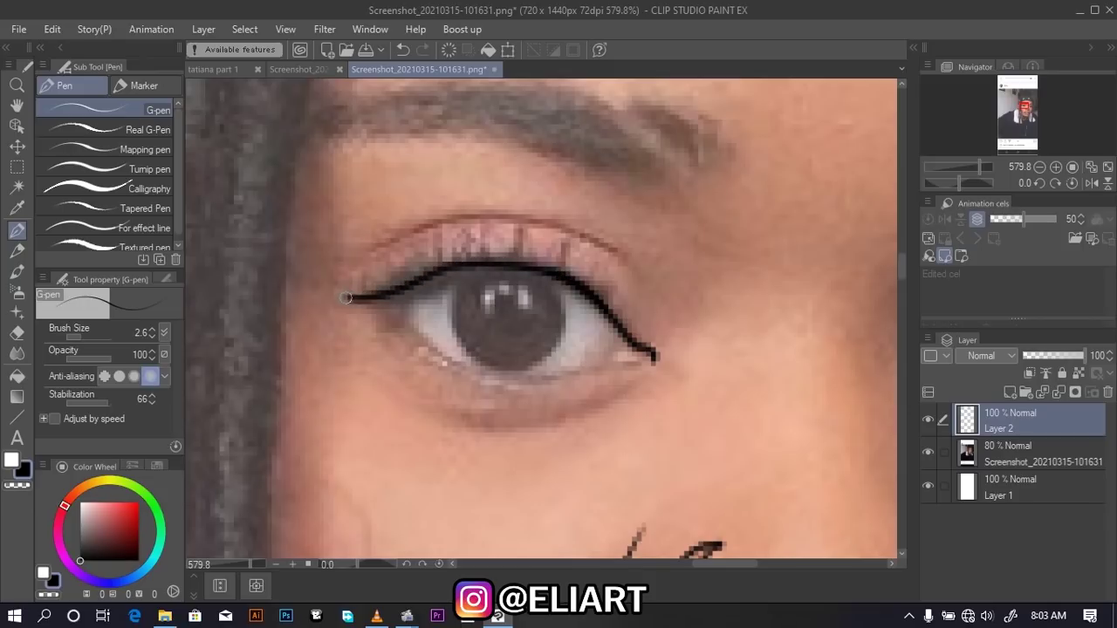
{"action": "mouse_move", "coordinate": [600, 301]}
{"action": "left_mouse_down"}
{"action": "mouse_move", "coordinate": [615, 354]}
{"action": "mouse_move", "coordinate": [547, 376]}
{"action": "mouse_move", "coordinate": [481, 373]}
{"action": "mouse_move", "coordinate": [436, 351]}
{"action": "mouse_move", "coordinate": [386, 302]}
{"action": "mouse_move", "coordinate": [459, 264]}
{"action": "left_mouse_up"}
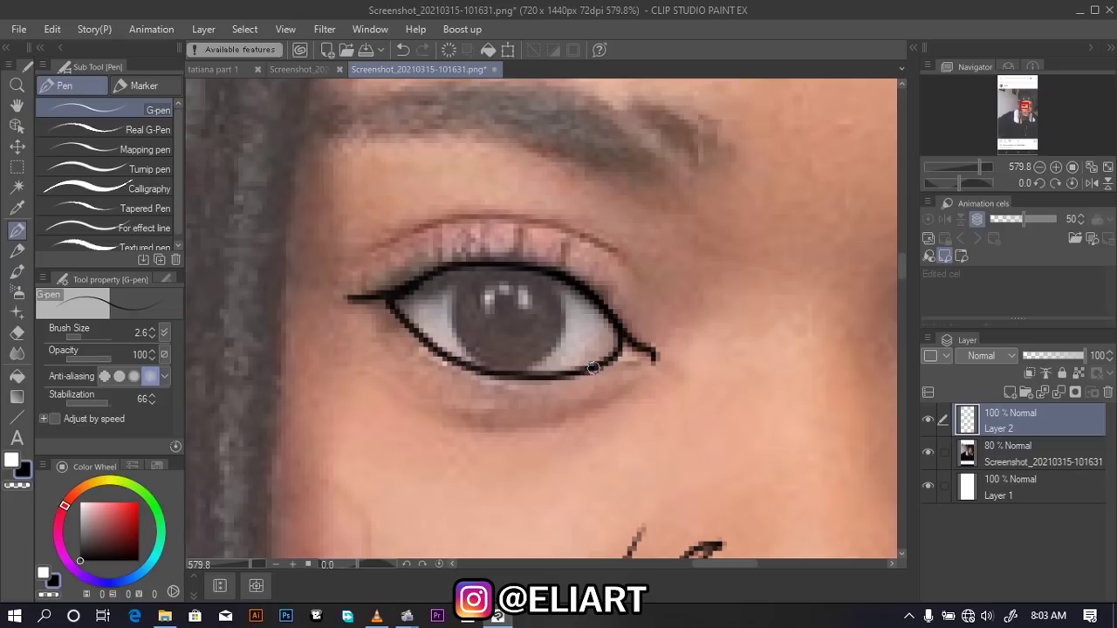
{"action": "mouse_move", "coordinate": [597, 367]}
{"action": "left_mouse_down"}
{"action": "mouse_move", "coordinate": [651, 366]}
{"action": "mouse_move", "coordinate": [655, 353]}
{"action": "mouse_move", "coordinate": [625, 337]}
{"action": "left_mouse_up"}
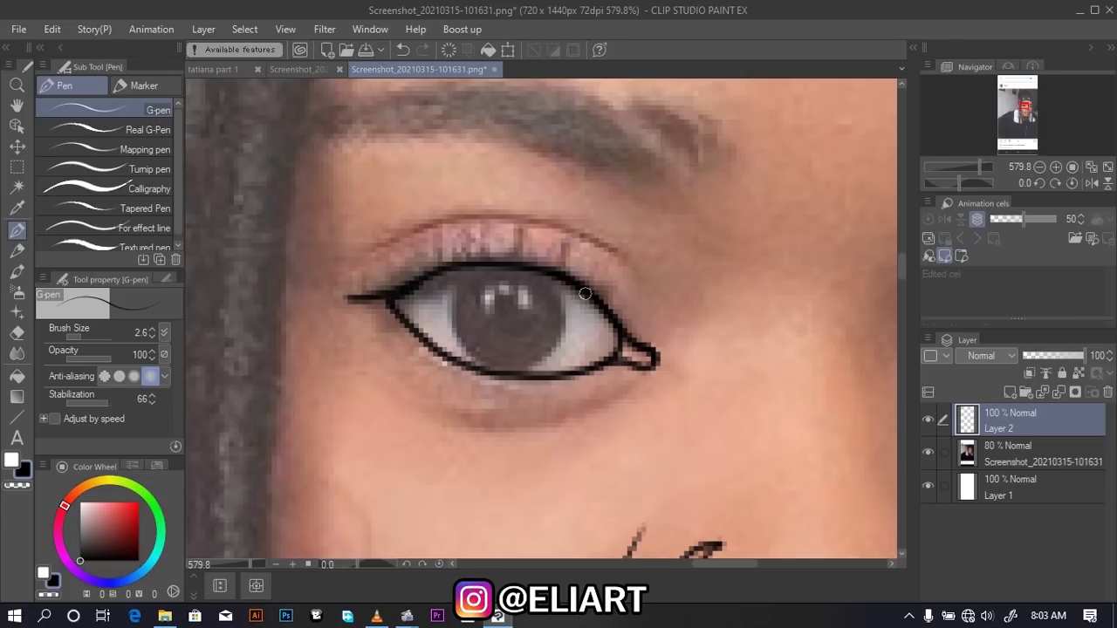
Outline the iris edge and draw short lashes with the pen at size 0.9
{"action": "mouse_move", "coordinate": [556, 274]}
{"action": "left_mouse_down"}
{"action": "mouse_move", "coordinate": [566, 322]}
{"action": "mouse_move", "coordinate": [553, 349]}
{"action": "mouse_move", "coordinate": [513, 373]}
{"action": "mouse_move", "coordinate": [476, 364]}
{"action": "mouse_move", "coordinate": [459, 343]}
{"action": "mouse_move", "coordinate": [449, 281]}
{"action": "mouse_move", "coordinate": [349, 297]}
{"action": "mouse_move", "coordinate": [482, 250]}
{"action": "mouse_move", "coordinate": [564, 279]}
{"action": "left_mouse_up"}
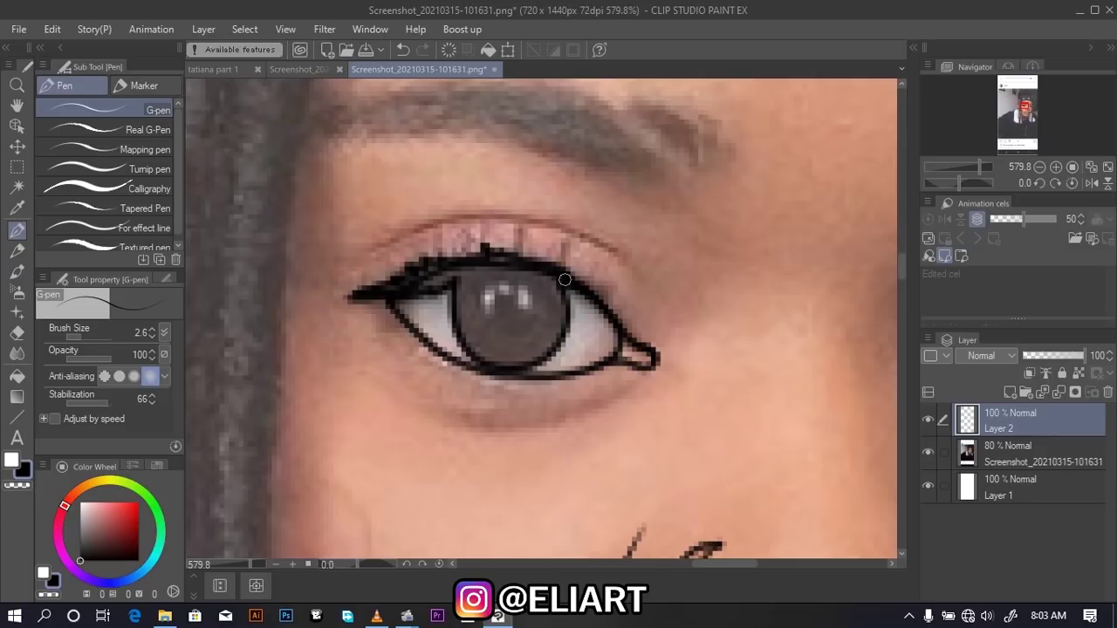
{"action": "left_click", "coordinate": [74, 337]}
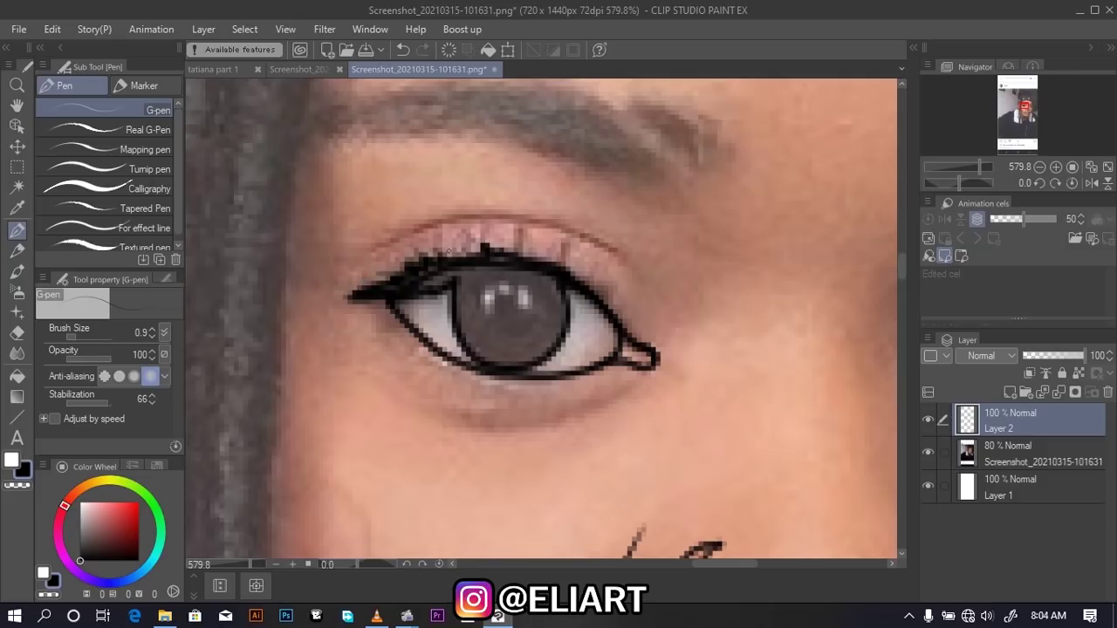
{"action": "left_click_drag", "start_coordinate": [494, 251], "coordinate": [482, 223]}
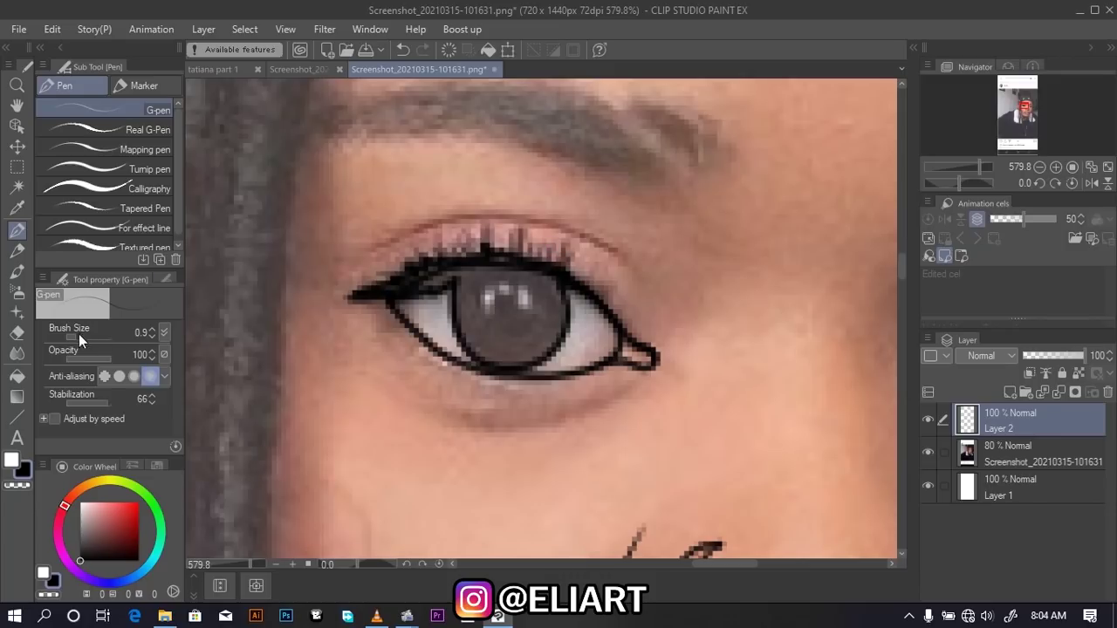
{"action": "left_click_drag", "start_coordinate": [76, 335], "coordinate": [85, 335]}
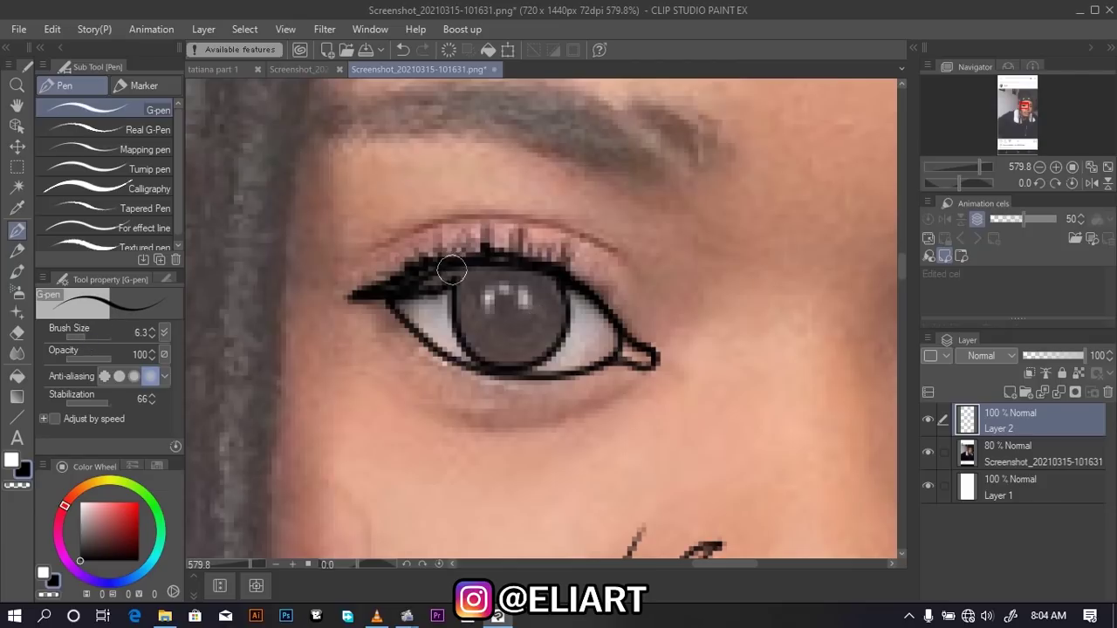
Fill the left iris solid black, darken the lashes at size 2.1, and draw the crease
{"action": "mouse_move", "coordinate": [474, 262]}
{"action": "left_mouse_down"}
{"action": "mouse_move", "coordinate": [469, 324]}
{"action": "mouse_move", "coordinate": [535, 350]}
{"action": "mouse_move", "coordinate": [516, 276]}
{"action": "mouse_move", "coordinate": [483, 282]}
{"action": "mouse_move", "coordinate": [501, 341]}
{"action": "mouse_move", "coordinate": [481, 294]}
{"action": "mouse_move", "coordinate": [536, 294]}
{"action": "mouse_move", "coordinate": [516, 346]}
{"action": "mouse_move", "coordinate": [496, 304]}
{"action": "mouse_move", "coordinate": [515, 286]}
{"action": "left_mouse_up"}
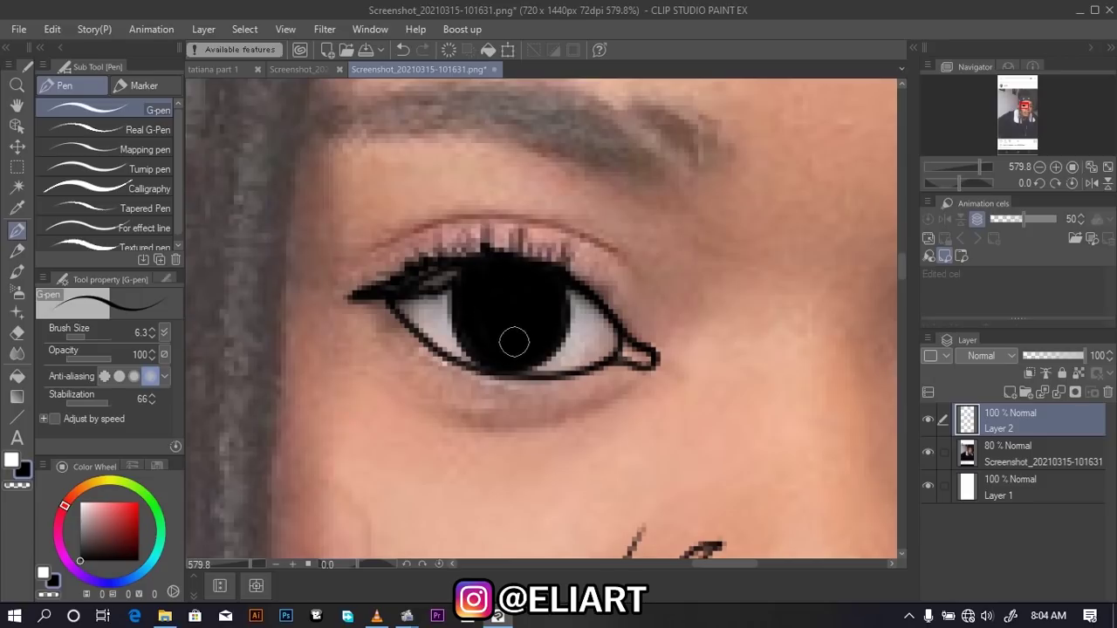
{"action": "left_click", "coordinate": [77, 335]}
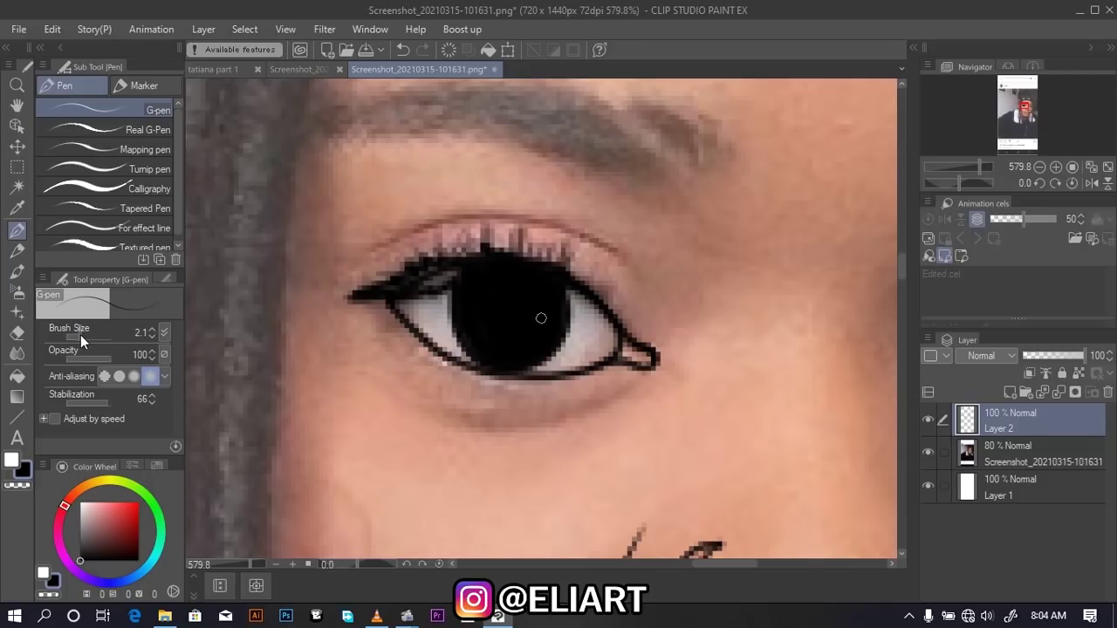
{"action": "left_click_drag", "start_coordinate": [445, 278], "coordinate": [409, 283]}
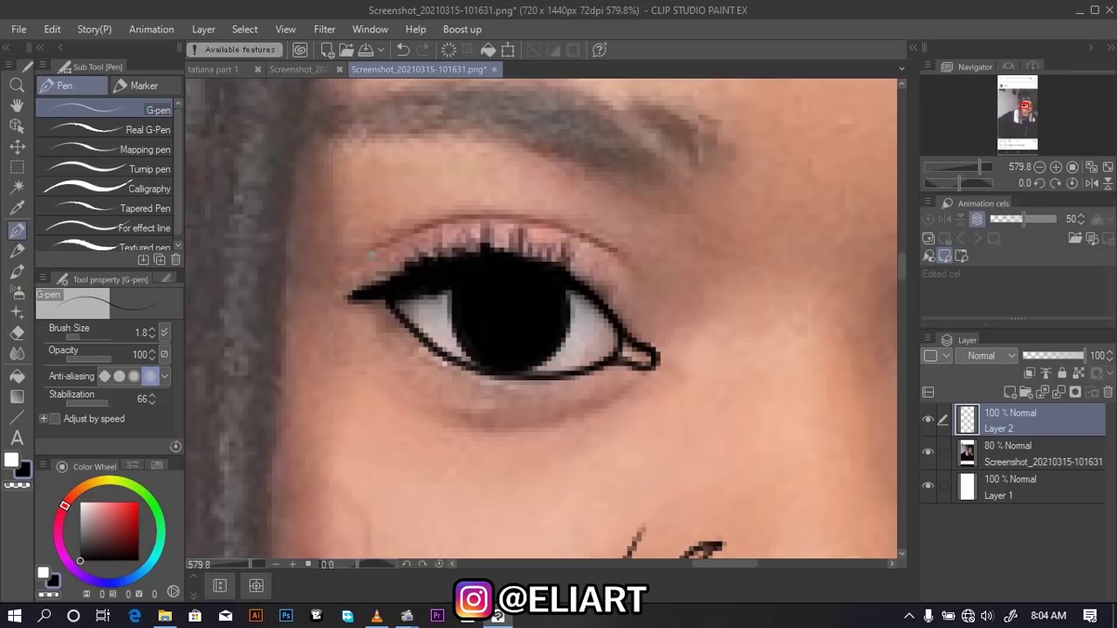
{"action": "mouse_move", "coordinate": [380, 248]}
{"action": "left_mouse_down"}
{"action": "mouse_move", "coordinate": [532, 215]}
{"action": "mouse_move", "coordinate": [633, 258]}
{"action": "left_mouse_up"}
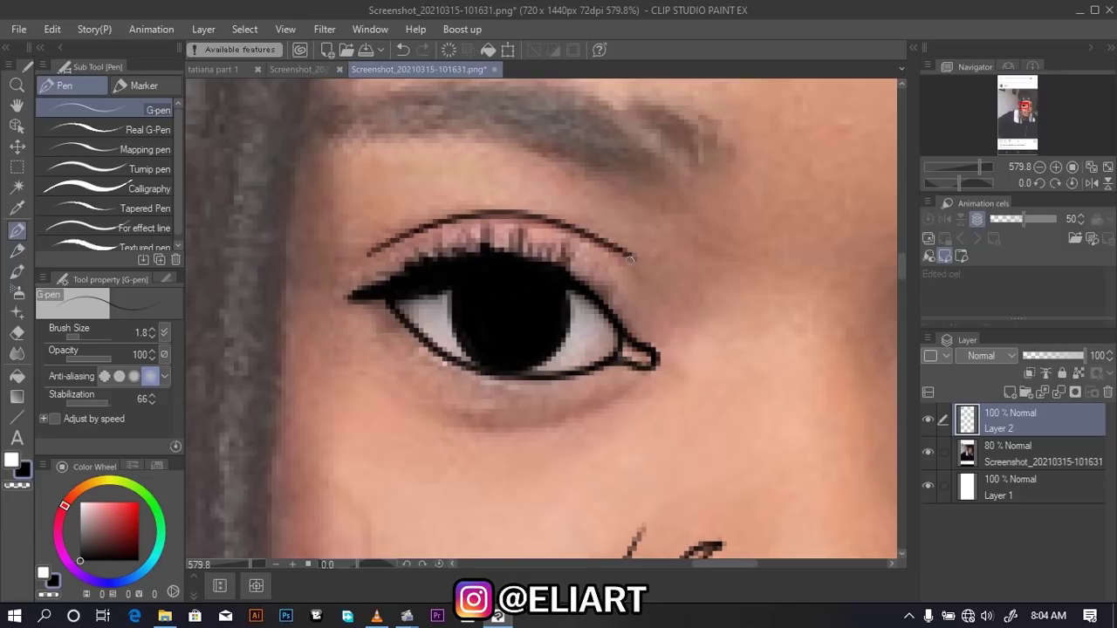
{"action": "scroll", "coordinate": [623, 250], "scroll_direction": "down", "scroll_amount": 3}
{"action": "scroll", "coordinate": [623, 250], "scroll_direction": "down", "scroll_amount": 3}
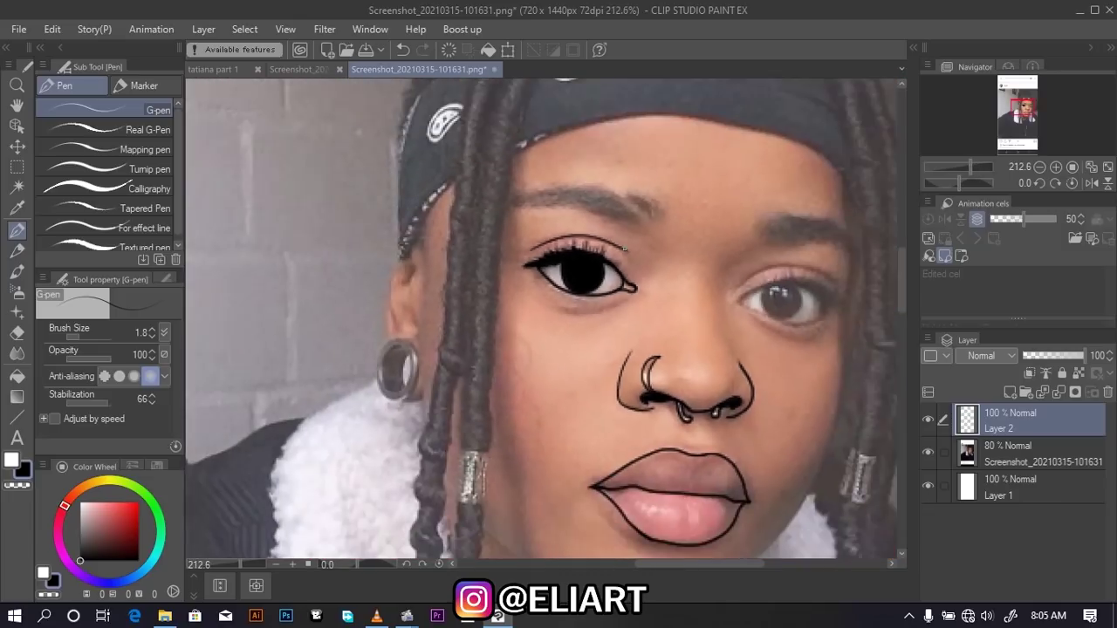
{"action": "scroll", "coordinate": [625, 250], "scroll_direction": "down", "scroll_amount": 1}
{"action": "scroll", "coordinate": [623, 262], "scroll_direction": "up", "scroll_amount": 1}
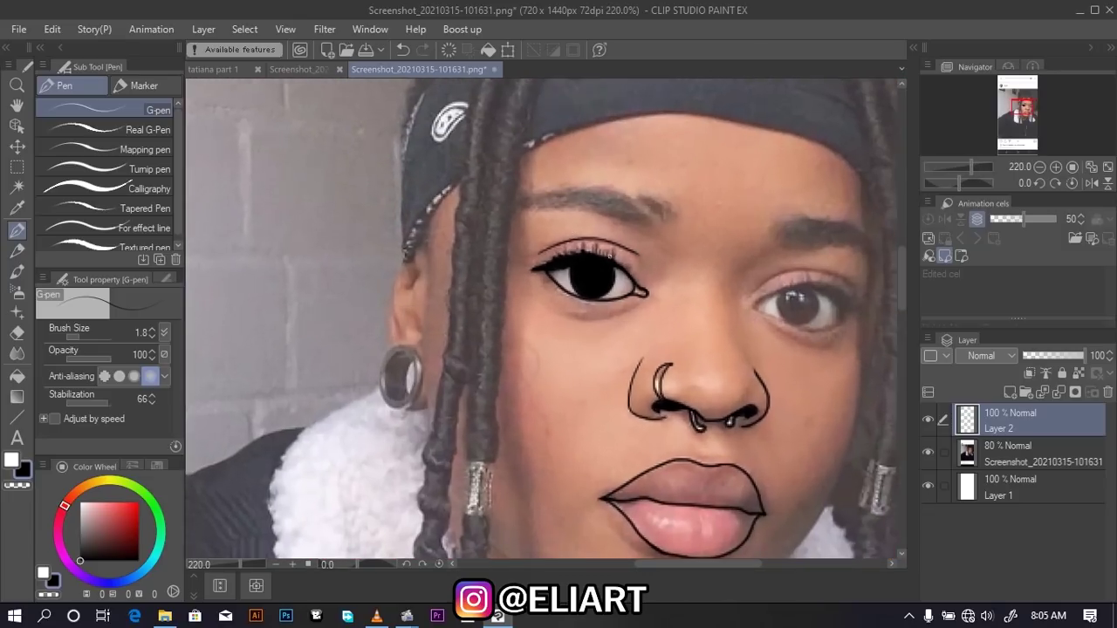
{"action": "scroll", "coordinate": [623, 261], "scroll_direction": "up", "scroll_amount": 3}
{"action": "scroll", "coordinate": [628, 266], "scroll_direction": "up", "scroll_amount": 3}
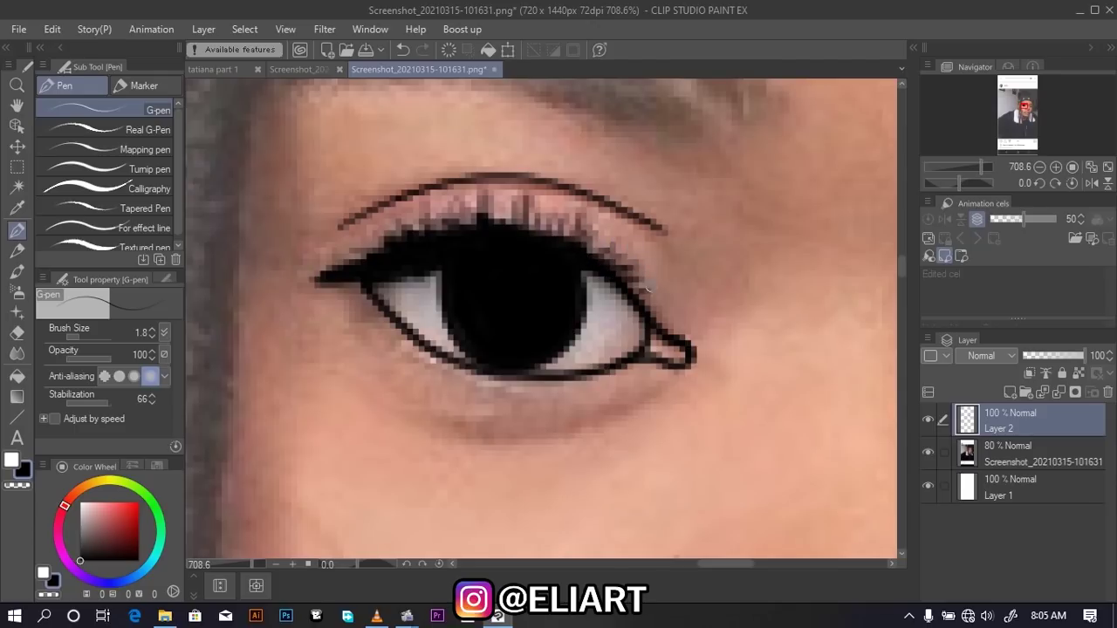
{"action": "scroll", "coordinate": [682, 263], "scroll_direction": "down", "scroll_amount": 1}
{"action": "scroll", "coordinate": [681, 264], "scroll_direction": "down", "scroll_amount": 6}
{"action": "scroll", "coordinate": [682, 263], "scroll_direction": "down", "scroll_amount": 2}
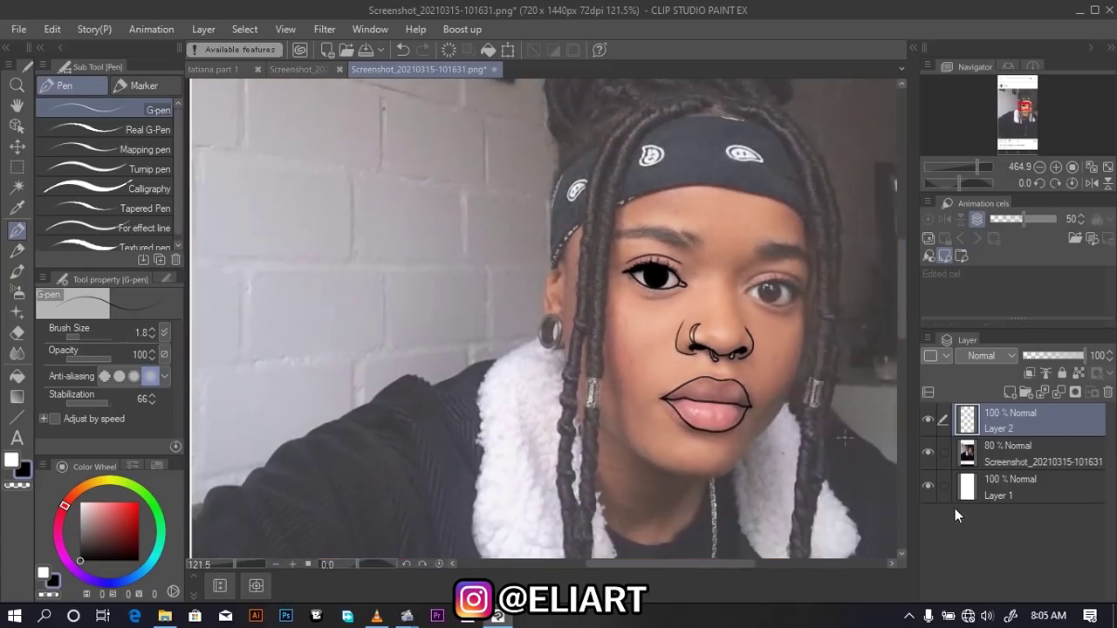
{"action": "left_click", "coordinate": [929, 455]}
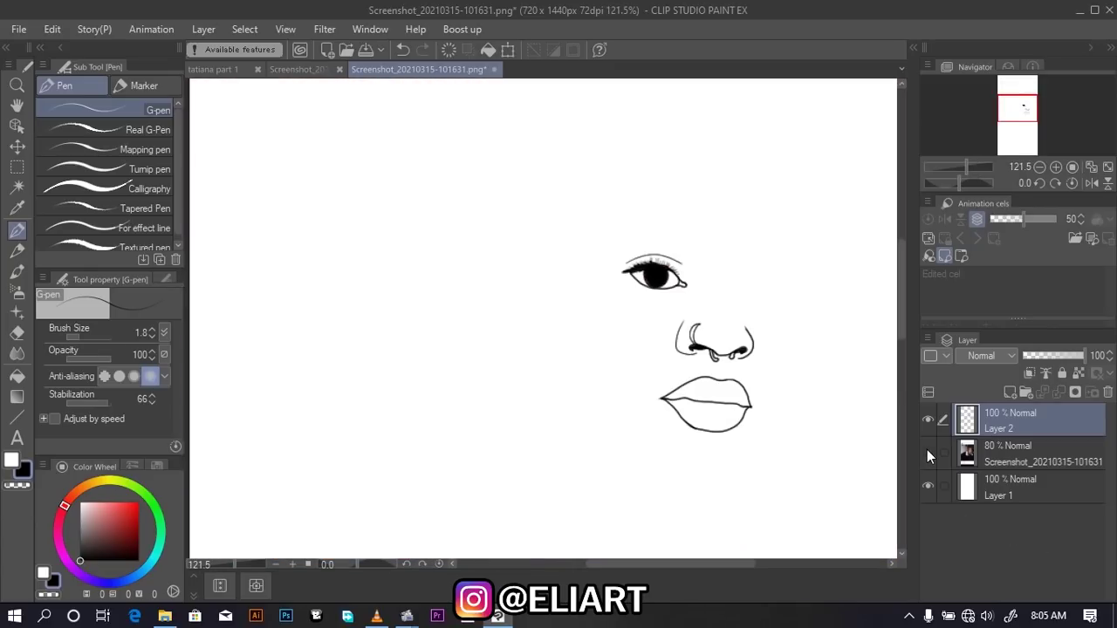
{"action": "left_click", "coordinate": [928, 455]}
{"action": "left_click_drag", "start_coordinate": [644, 563], "coordinate": [690, 563]}
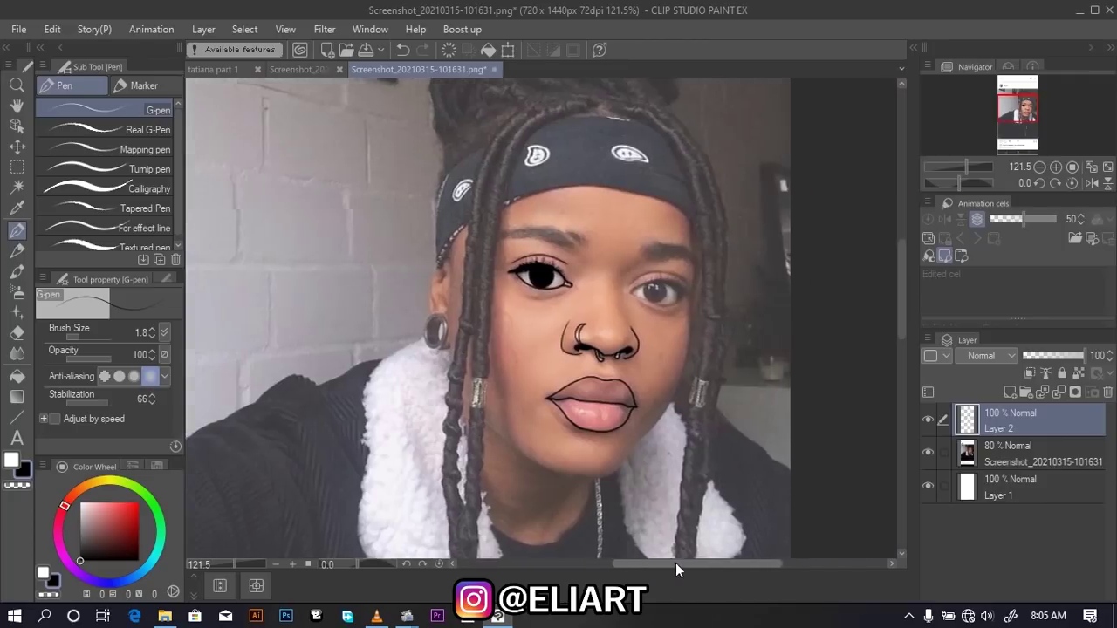
{"action": "scroll", "coordinate": [597, 314], "scroll_direction": "up", "scroll_amount": 2}
{"action": "scroll", "coordinate": [589, 297], "scroll_direction": "up", "scroll_amount": 2}
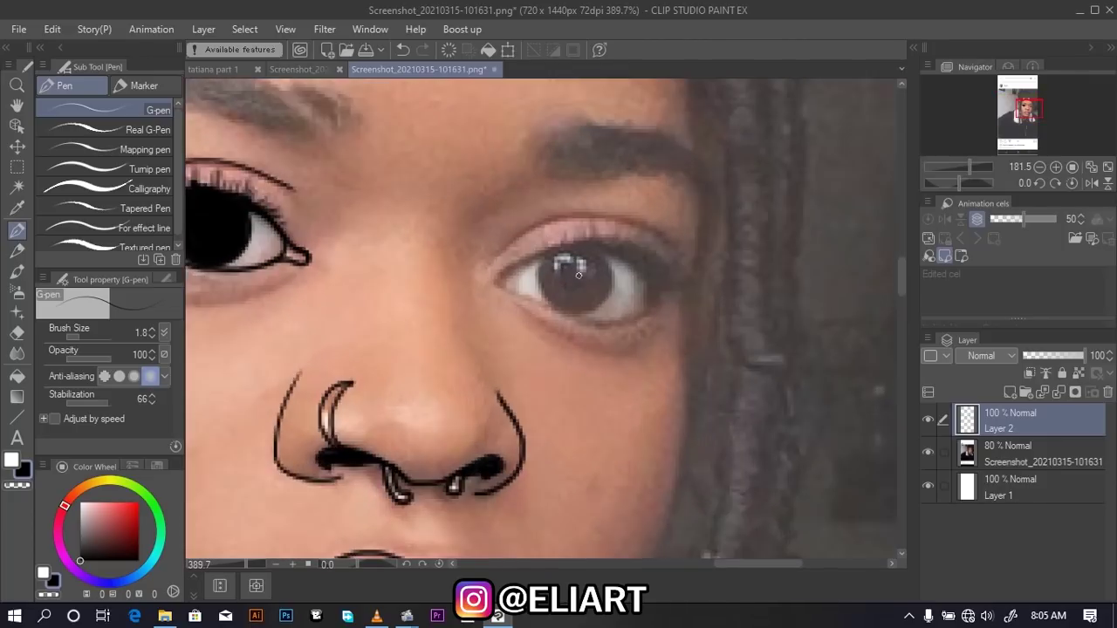
{"action": "scroll", "coordinate": [578, 275], "scroll_direction": "up", "scroll_amount": 1}
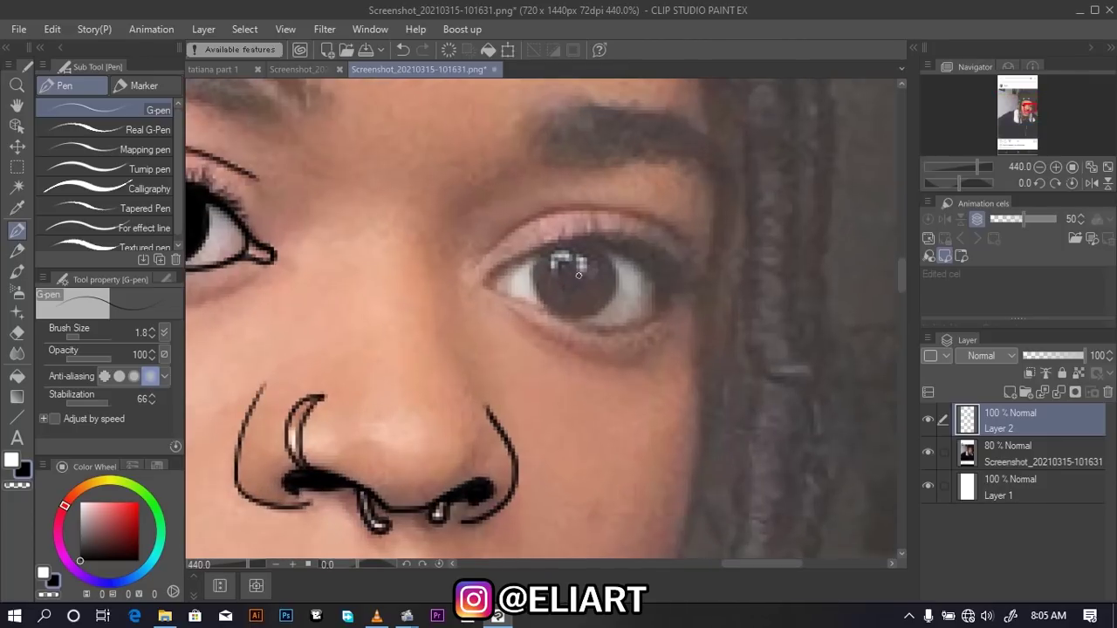
Ink the right eye's upper lid at size 3.7, then its lower lid at 2.6
{"action": "left_click", "coordinate": [80, 337]}
{"action": "mouse_move", "coordinate": [489, 283]}
{"action": "left_mouse_down"}
{"action": "mouse_move", "coordinate": [550, 247]}
{"action": "mouse_move", "coordinate": [630, 247]}
{"action": "mouse_move", "coordinate": [699, 297]}
{"action": "left_mouse_up"}
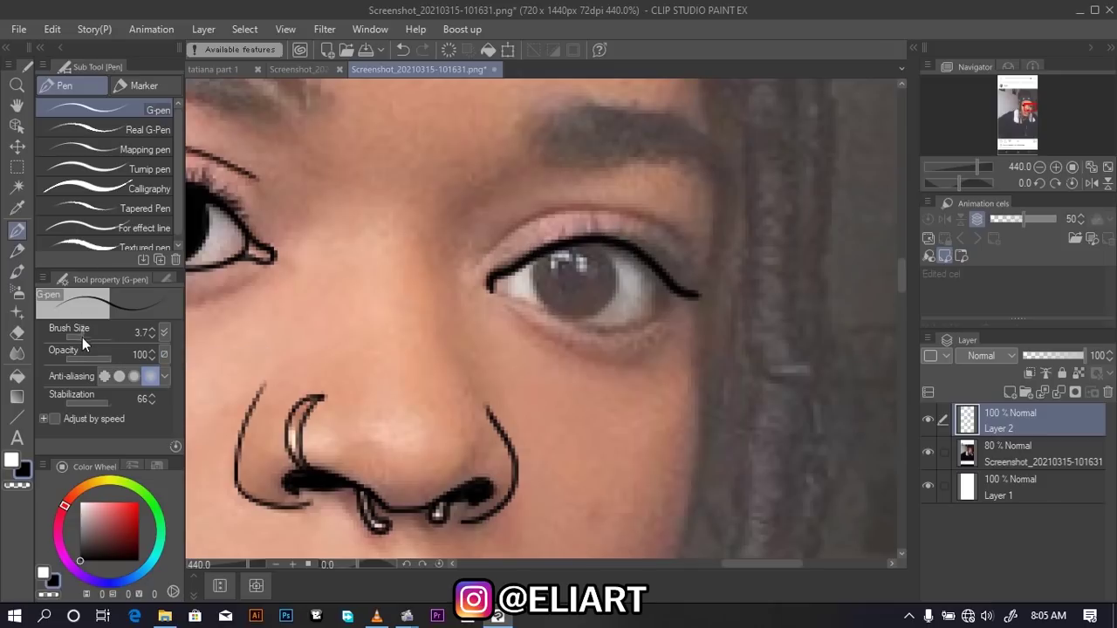
{"action": "left_click_drag", "start_coordinate": [77, 337], "coordinate": [83, 338]}
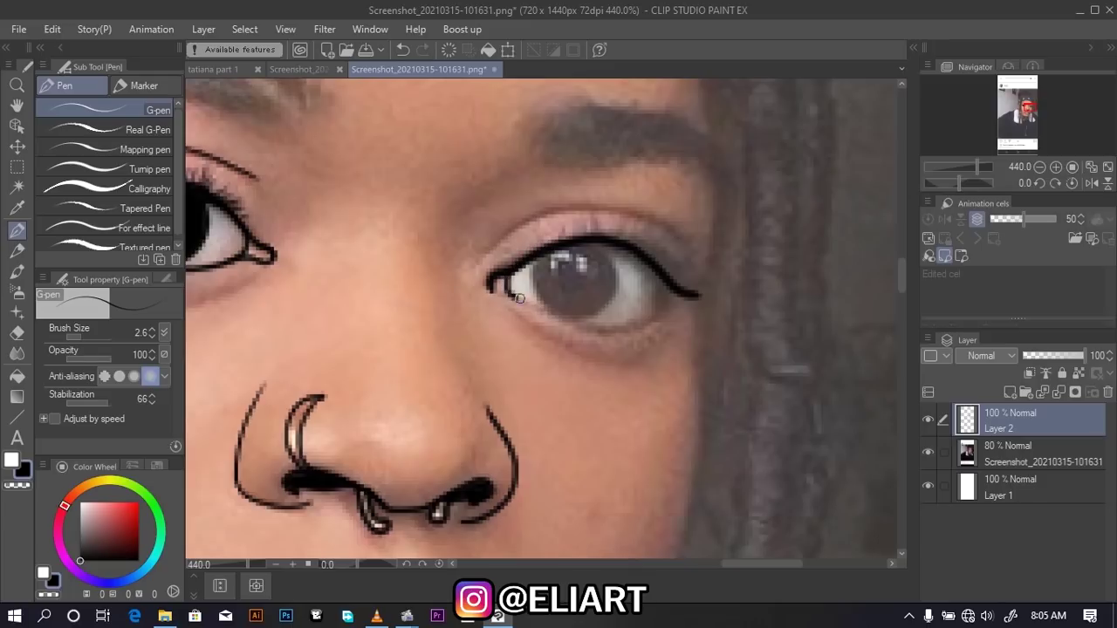
{"action": "left_click_drag", "start_coordinate": [520, 299], "coordinate": [534, 303]}
{"action": "key", "text": "ctrl+z"}
{"action": "left_click_drag", "start_coordinate": [524, 271], "coordinate": [523, 263]}
{"action": "mouse_move", "coordinate": [533, 302]}
{"action": "left_mouse_down"}
{"action": "mouse_move", "coordinate": [607, 332]}
{"action": "mouse_move", "coordinate": [669, 291]}
{"action": "left_mouse_up"}
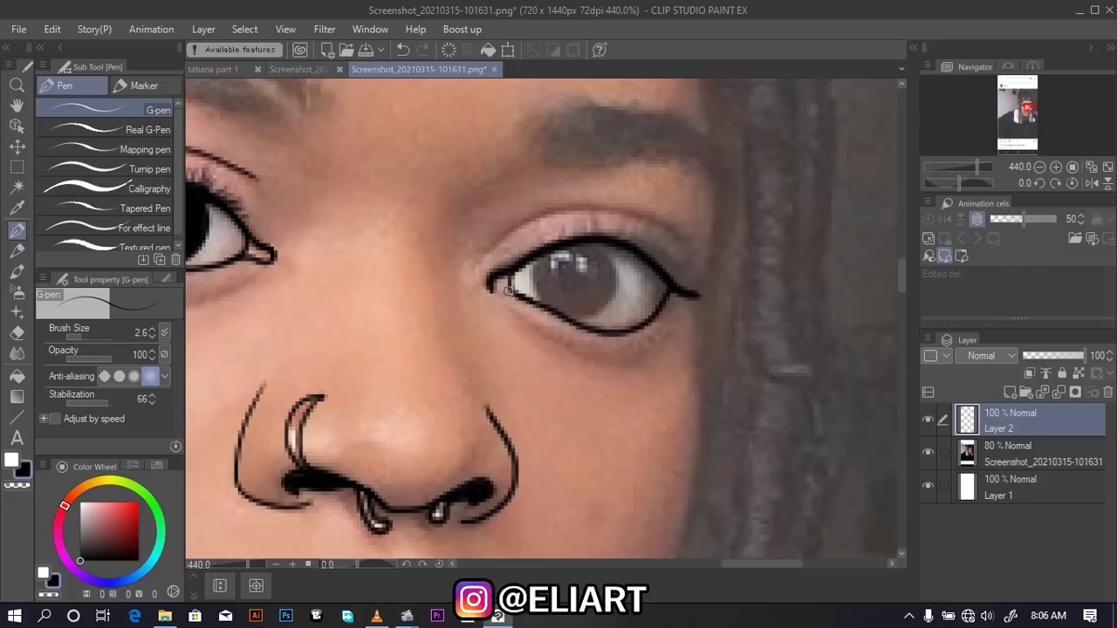
Add the right eye's inner corner, eyelid crease, winged outer lash and upper lashes
{"action": "left_click_drag", "start_coordinate": [507, 292], "coordinate": [490, 282]}
{"action": "mouse_move", "coordinate": [480, 258]}
{"action": "left_mouse_down"}
{"action": "mouse_move", "coordinate": [575, 208]}
{"action": "mouse_move", "coordinate": [698, 246]}
{"action": "left_mouse_up"}
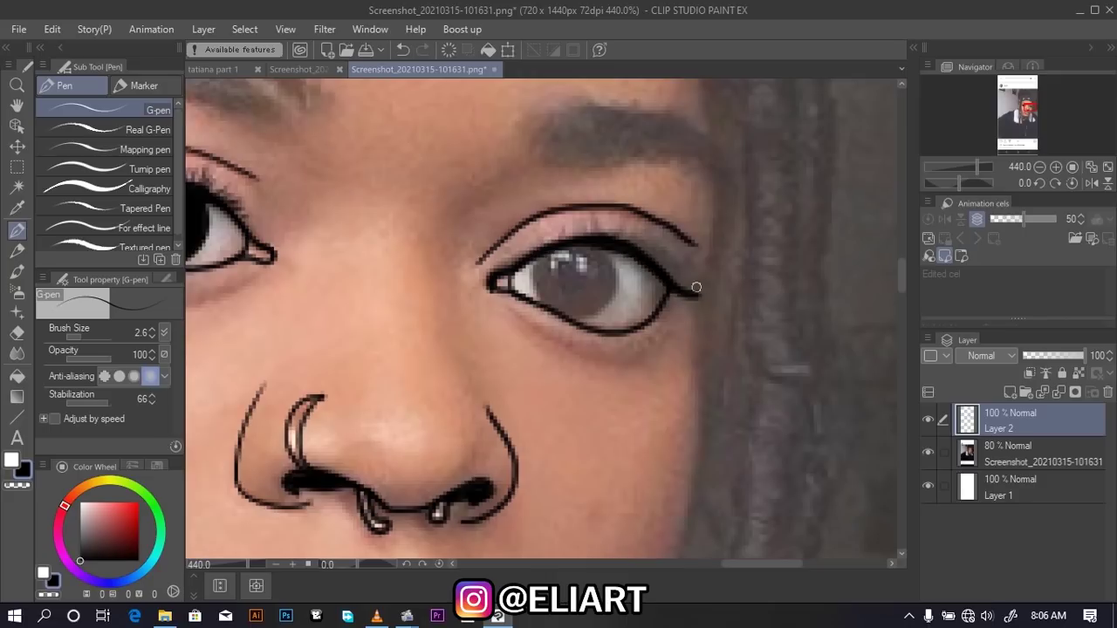
{"action": "mouse_move", "coordinate": [695, 288]}
{"action": "left_mouse_down"}
{"action": "mouse_move", "coordinate": [630, 232]}
{"action": "mouse_move", "coordinate": [578, 225]}
{"action": "left_mouse_up"}
{"action": "mouse_move", "coordinate": [579, 238]}
{"action": "left_mouse_down"}
{"action": "mouse_move", "coordinate": [565, 226]}
{"action": "mouse_move", "coordinate": [530, 246]}
{"action": "left_mouse_up"}
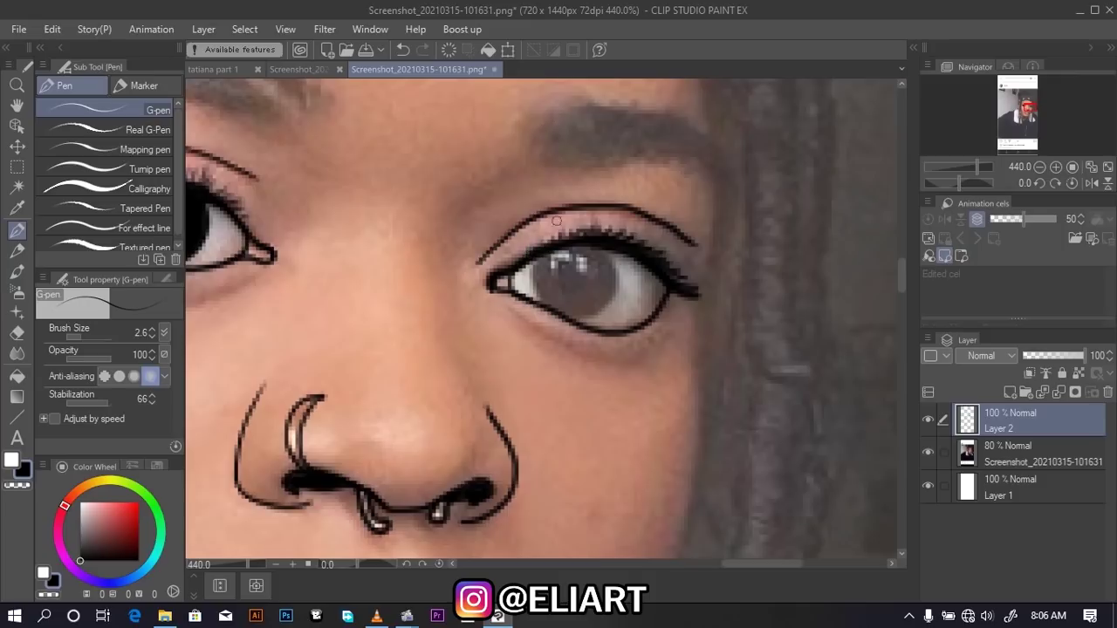
Outline the right-hand iris and fill it solid black at brush size 9.0
{"action": "scroll", "coordinate": [655, 210], "scroll_direction": "down", "scroll_amount": 2}
{"action": "scroll", "coordinate": [654, 210], "scroll_direction": "down", "scroll_amount": 2}
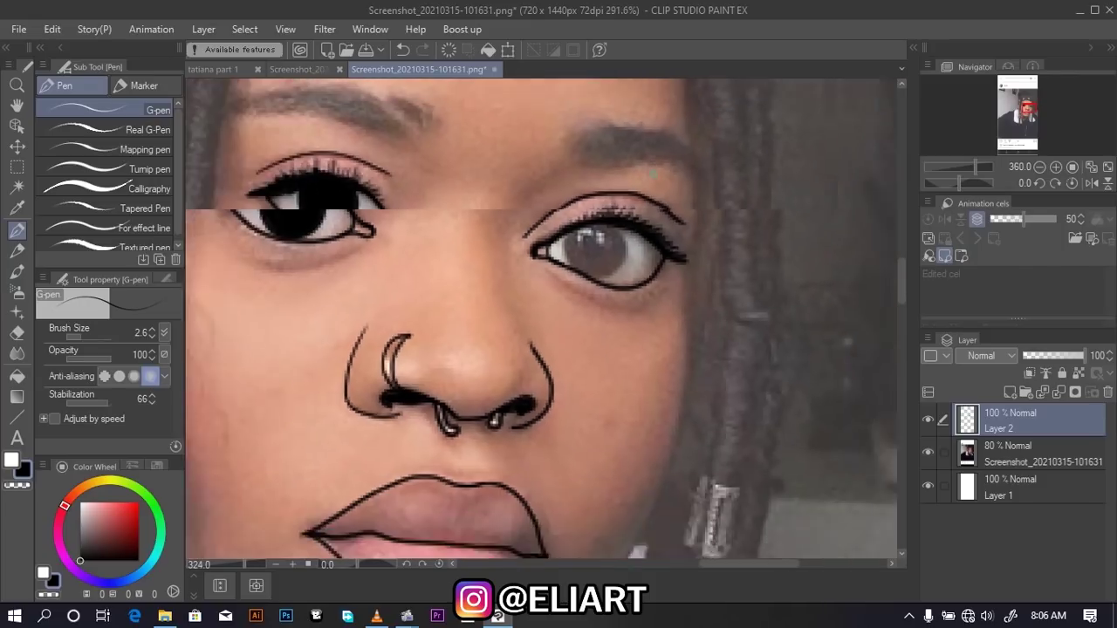
{"action": "scroll", "coordinate": [793, 244], "scroll_direction": "up", "scroll_amount": 1}
{"action": "scroll", "coordinate": [632, 241], "scroll_direction": "up", "scroll_amount": 1}
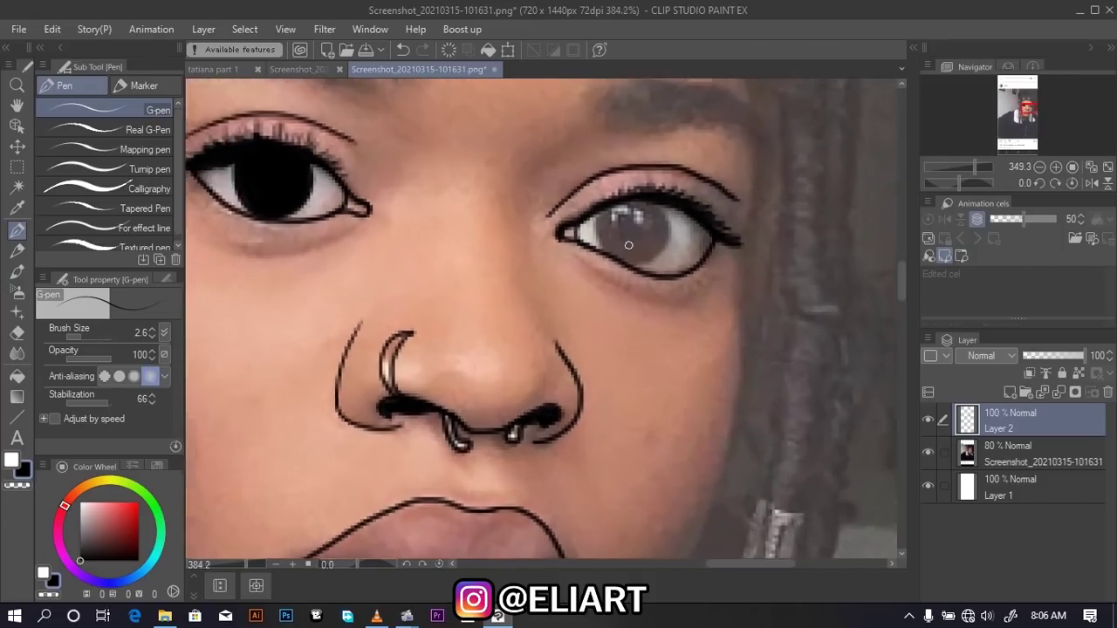
{"action": "scroll", "coordinate": [631, 241], "scroll_direction": "up", "scroll_amount": 1}
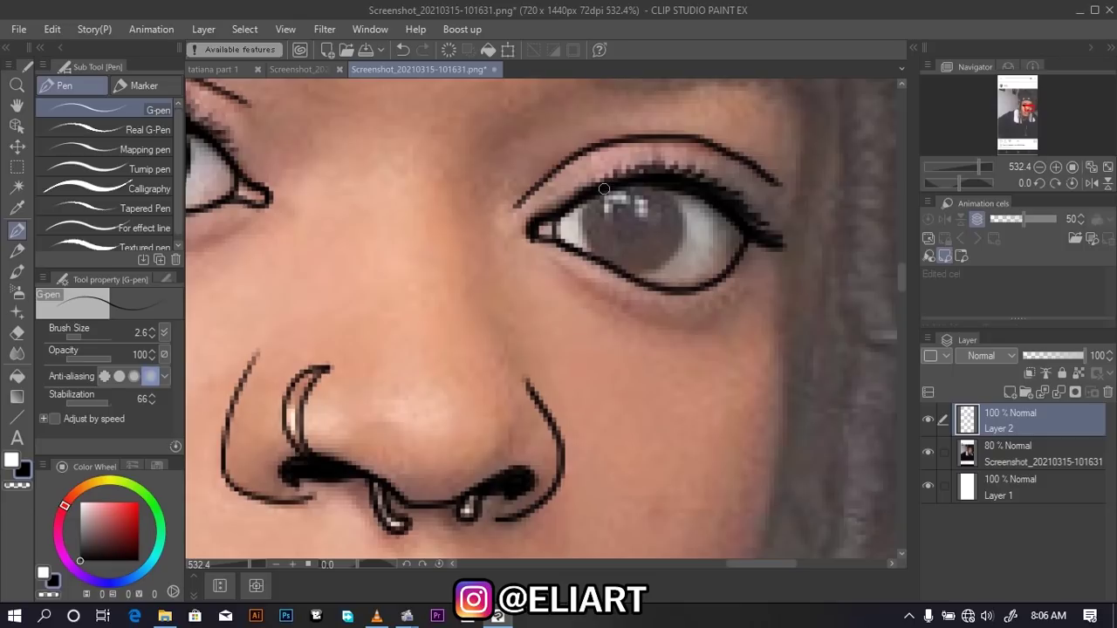
{"action": "mouse_move", "coordinate": [604, 188]}
{"action": "left_mouse_down"}
{"action": "mouse_move", "coordinate": [593, 254]}
{"action": "mouse_move", "coordinate": [655, 269]}
{"action": "mouse_move", "coordinate": [688, 208]}
{"action": "mouse_move", "coordinate": [648, 181]}
{"action": "left_mouse_up"}
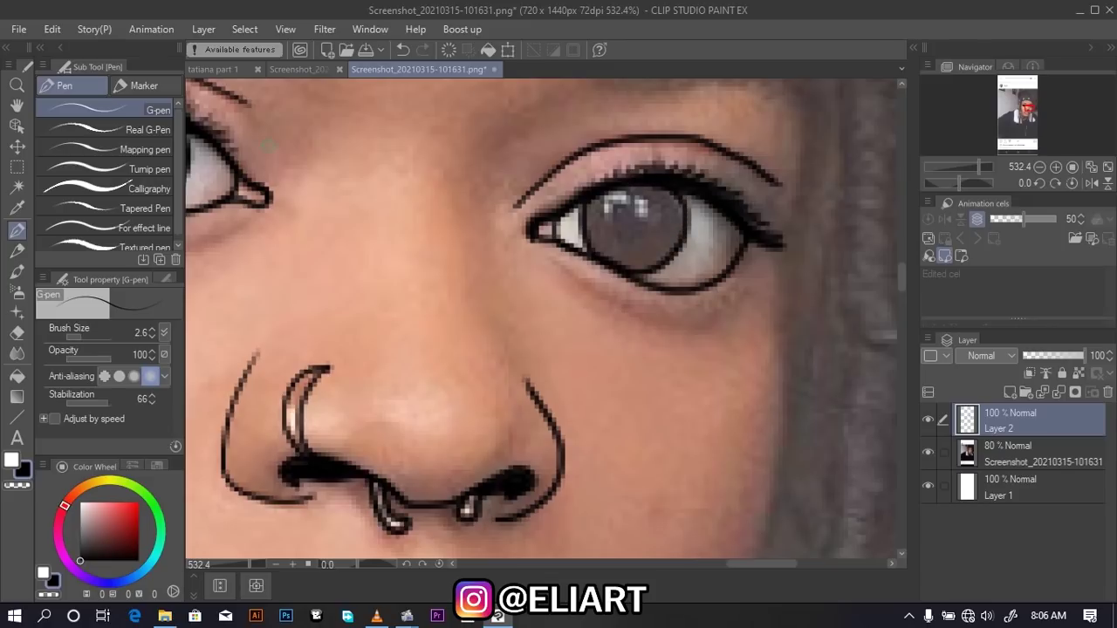
{"action": "left_click", "coordinate": [87, 337]}
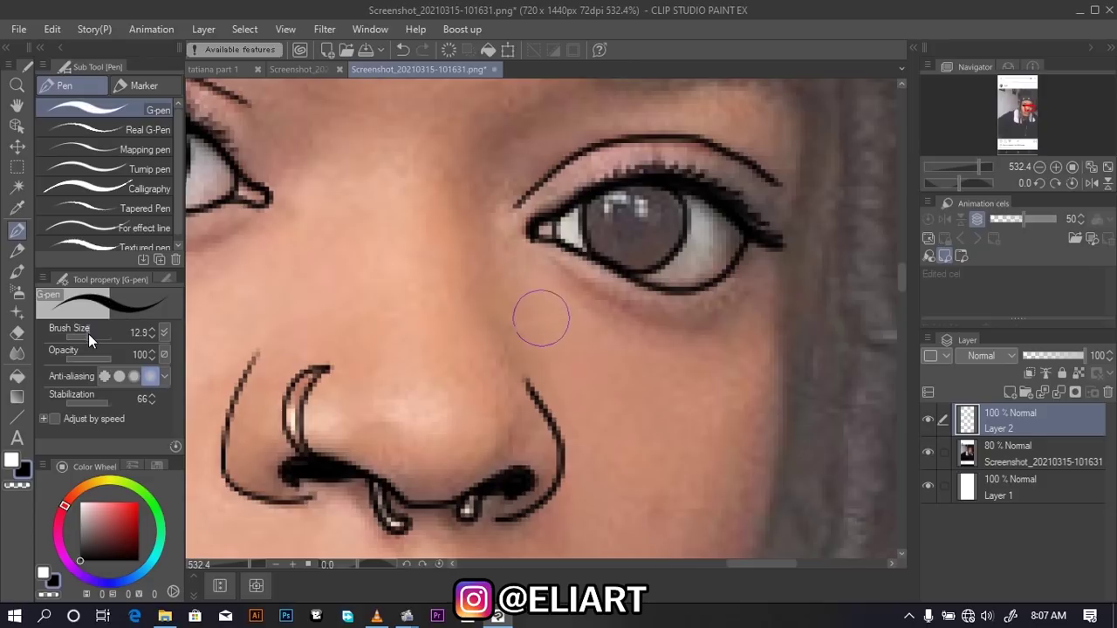
{"action": "mouse_move", "coordinate": [650, 183]}
{"action": "left_mouse_down"}
{"action": "mouse_move", "coordinate": [588, 204]}
{"action": "mouse_move", "coordinate": [599, 236]}
{"action": "mouse_move", "coordinate": [643, 255]}
{"action": "mouse_move", "coordinate": [666, 221]}
{"action": "mouse_move", "coordinate": [654, 189]}
{"action": "mouse_move", "coordinate": [640, 198]}
{"action": "mouse_move", "coordinate": [666, 195]}
{"action": "mouse_move", "coordinate": [655, 249]}
{"action": "mouse_move", "coordinate": [628, 236]}
{"action": "mouse_move", "coordinate": [648, 200]}
{"action": "mouse_move", "coordinate": [620, 244]}
{"action": "mouse_move", "coordinate": [609, 224]}
{"action": "mouse_move", "coordinate": [640, 237]}
{"action": "mouse_move", "coordinate": [649, 204]}
{"action": "mouse_move", "coordinate": [663, 210]}
{"action": "mouse_move", "coordinate": [646, 239]}
{"action": "mouse_move", "coordinate": [616, 242]}
{"action": "mouse_move", "coordinate": [621, 219]}
{"action": "mouse_move", "coordinate": [642, 224]}
{"action": "mouse_move", "coordinate": [618, 241]}
{"action": "mouse_move", "coordinate": [620, 229]}
{"action": "left_mouse_up"}
Shrink the pen to 1.5 and draw the thin crease line under the left-hand eye
{"action": "scroll", "coordinate": [620, 228], "scroll_direction": "down", "scroll_amount": 3}
{"action": "scroll", "coordinate": [626, 225], "scroll_direction": "down", "scroll_amount": 1}
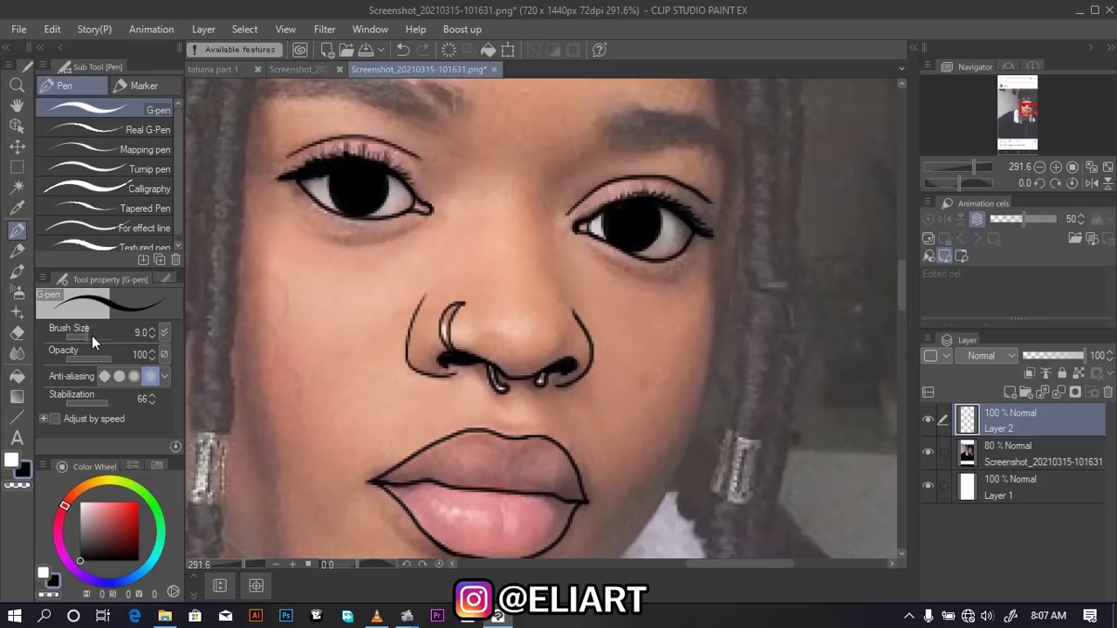
{"action": "left_click_drag", "start_coordinate": [92, 335], "coordinate": [76, 338]}
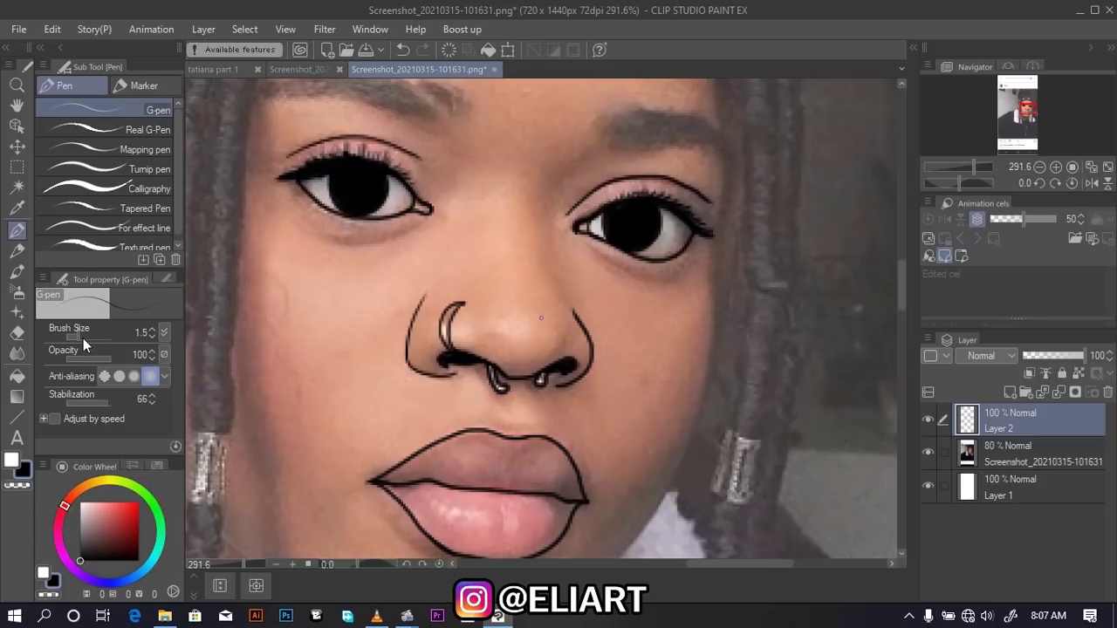
{"action": "scroll", "coordinate": [707, 297], "scroll_direction": "up", "scroll_amount": 2}
{"action": "scroll", "coordinate": [663, 320], "scroll_direction": "up", "scroll_amount": 2}
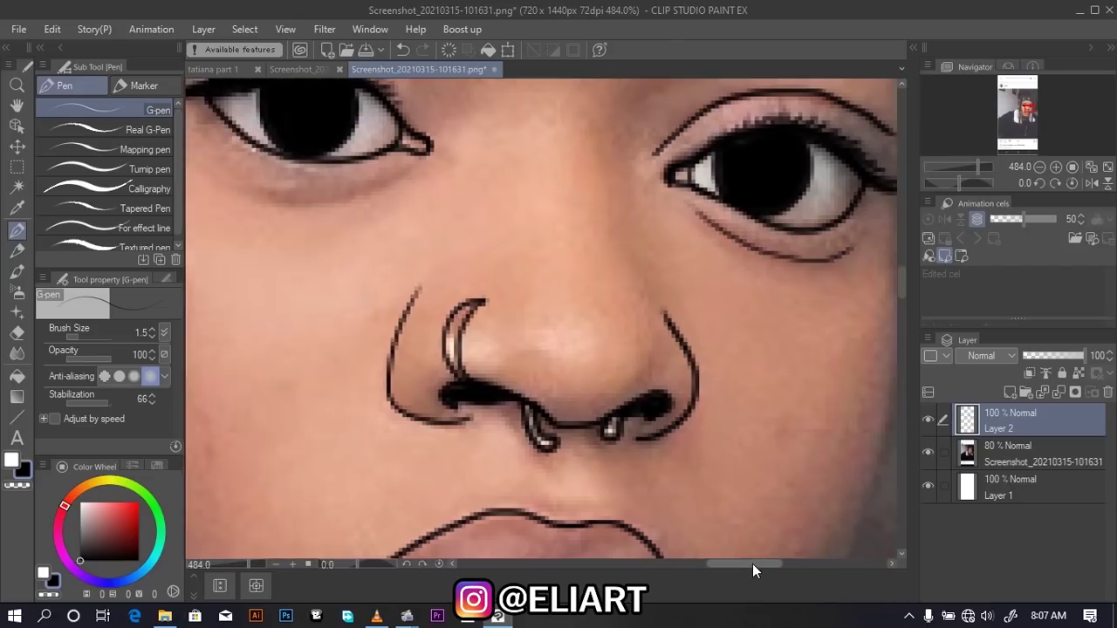
{"action": "left_click_drag", "start_coordinate": [771, 568], "coordinate": [743, 564]}
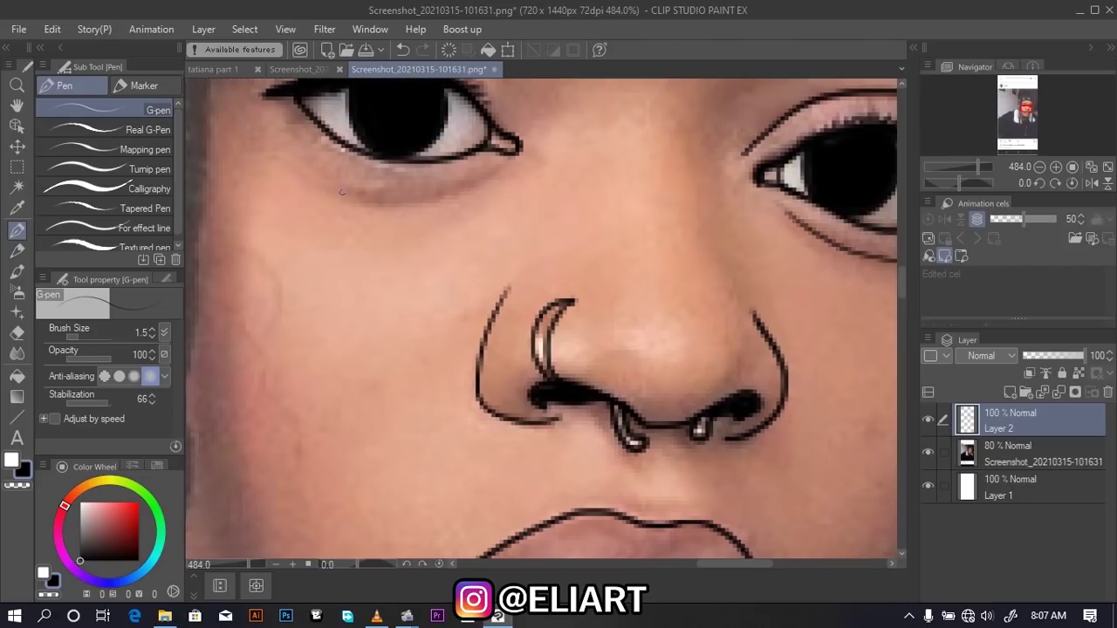
{"action": "left_click_drag", "start_coordinate": [381, 204], "coordinate": [414, 206]}
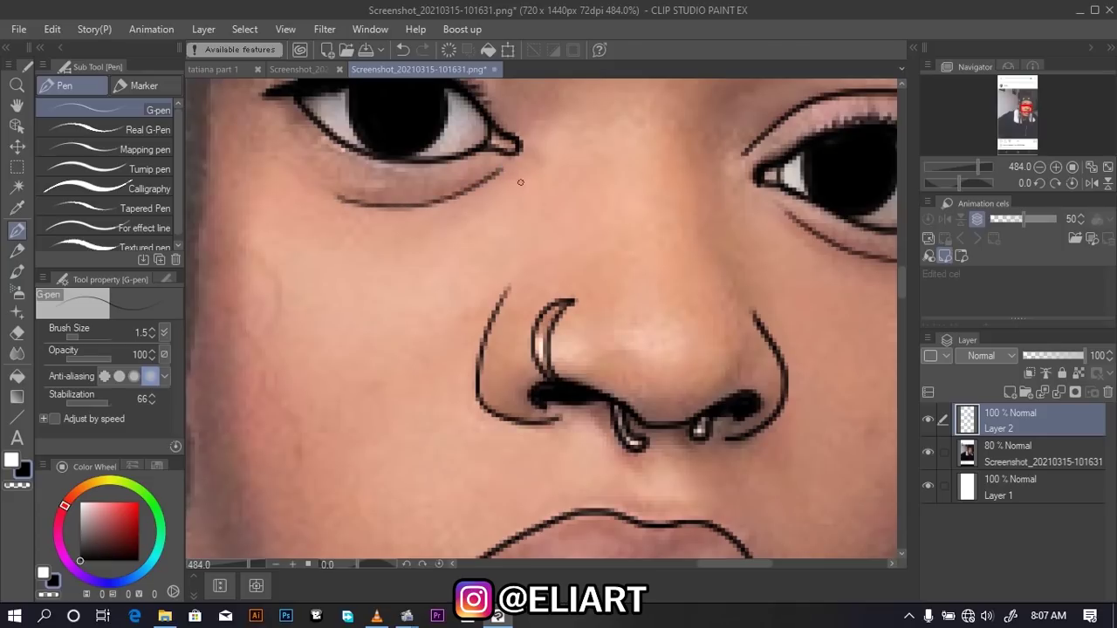
{"action": "mouse_move", "coordinate": [986, 616]}
{"action": "left_mouse_down"}
{"action": "mouse_move", "coordinate": [991, 600]}
{"action": "mouse_move", "coordinate": [997, 608]}
{"action": "left_mouse_up"}
Raise the speaker volume to 78 and zoom in on the eyebrows
{"action": "left_click", "coordinate": [1023, 581]}
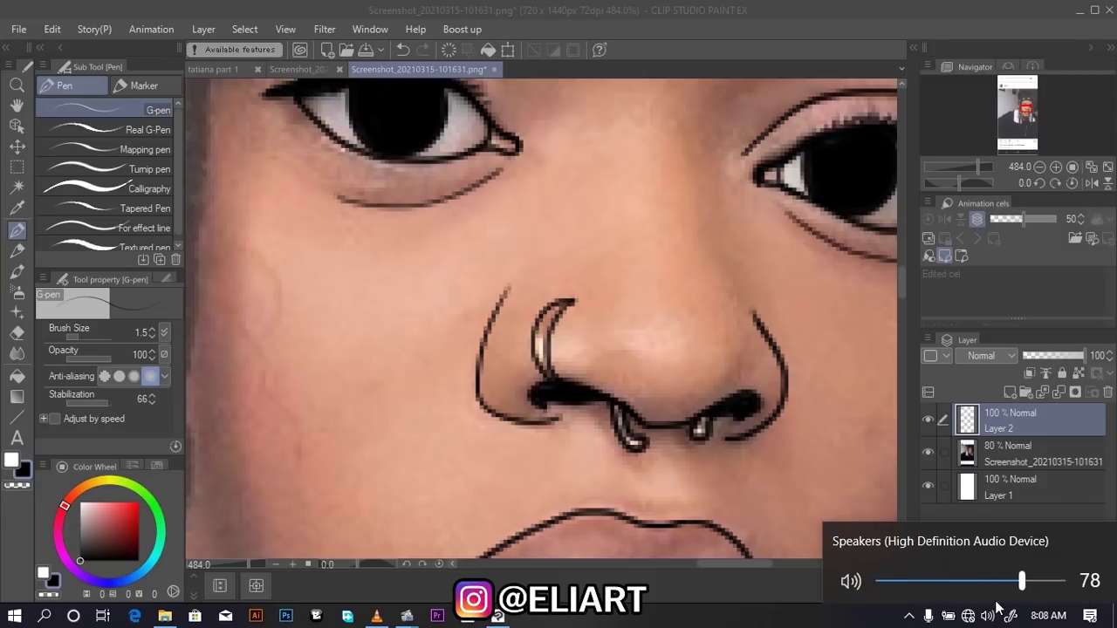
{"action": "left_click", "coordinate": [777, 7]}
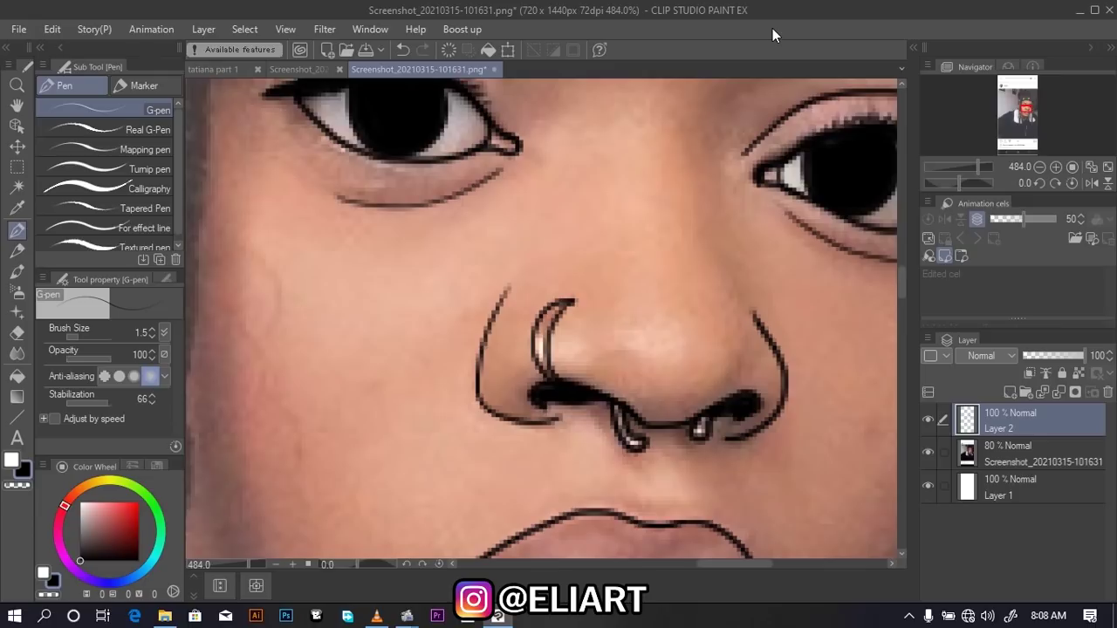
{"action": "scroll", "coordinate": [624, 166], "scroll_direction": "down", "scroll_amount": 2}
{"action": "scroll", "coordinate": [624, 165], "scroll_direction": "down", "scroll_amount": 2}
{"action": "scroll", "coordinate": [624, 166], "scroll_direction": "down", "scroll_amount": 2}
{"action": "scroll", "coordinate": [624, 166], "scroll_direction": "down", "scroll_amount": 2}
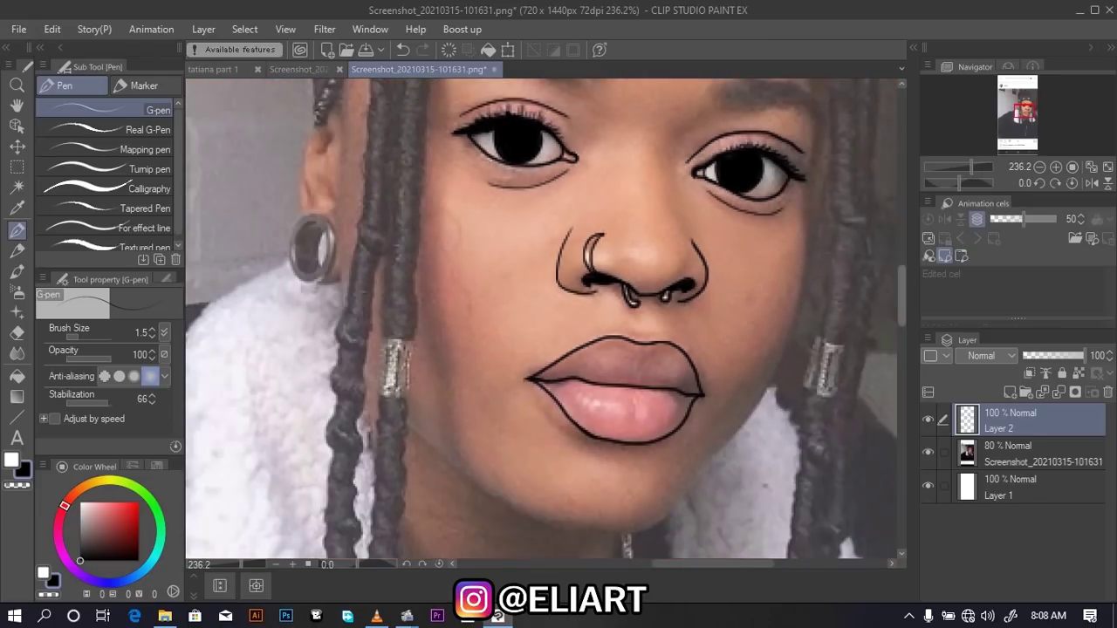
{"action": "left_click_drag", "start_coordinate": [900, 294], "coordinate": [900, 267]}
{"action": "scroll", "coordinate": [815, 305], "scroll_direction": "up", "scroll_amount": 5}
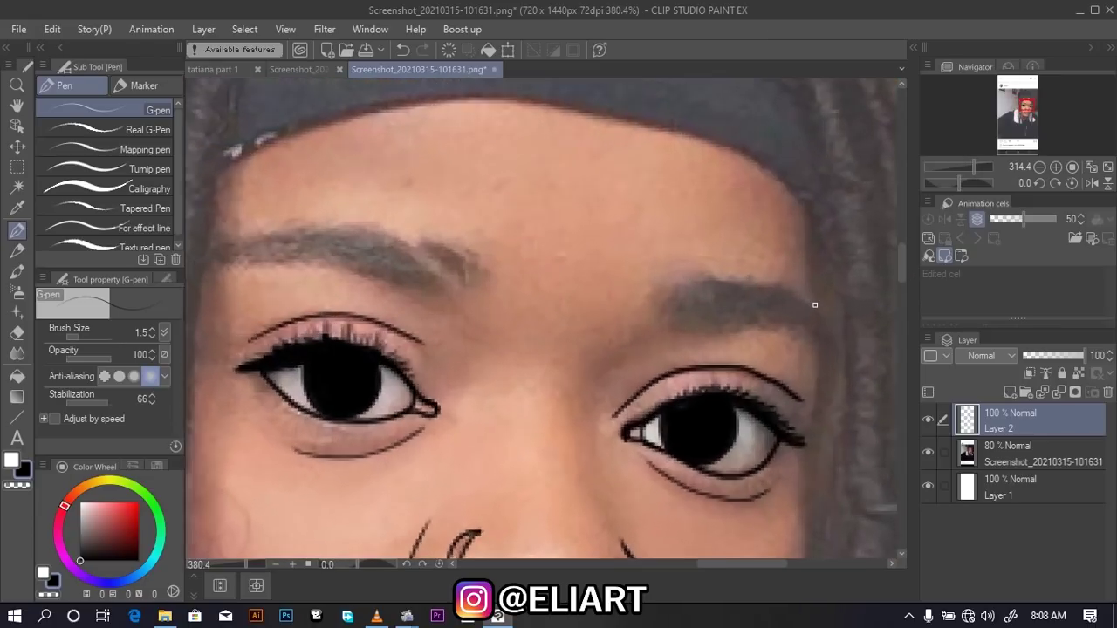
{"action": "scroll", "coordinate": [815, 304], "scroll_direction": "up", "scroll_amount": 2}
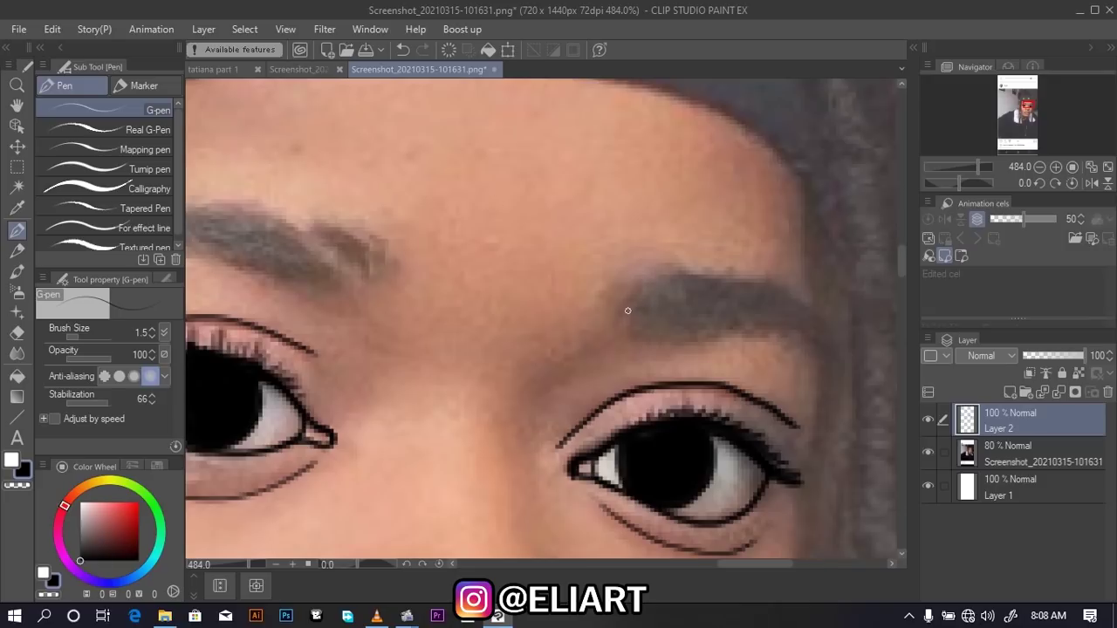
Draw short 1.5 G-pen hair strokes along the right-hand eyebrow, from inner end to tail
{"action": "mouse_move", "coordinate": [625, 281]}
{"action": "left_mouse_down"}
{"action": "mouse_move", "coordinate": [618, 318]}
{"action": "mouse_move", "coordinate": [644, 284]}
{"action": "left_mouse_up"}
{"action": "mouse_move", "coordinate": [641, 325]}
{"action": "left_mouse_down"}
{"action": "mouse_move", "coordinate": [653, 284]}
{"action": "mouse_move", "coordinate": [671, 277]}
{"action": "left_mouse_up"}
{"action": "mouse_move", "coordinate": [631, 332]}
{"action": "left_mouse_down"}
{"action": "mouse_move", "coordinate": [627, 279]}
{"action": "mouse_move", "coordinate": [642, 300]}
{"action": "mouse_move", "coordinate": [686, 276]}
{"action": "mouse_move", "coordinate": [644, 281]}
{"action": "mouse_move", "coordinate": [676, 293]}
{"action": "left_mouse_up"}
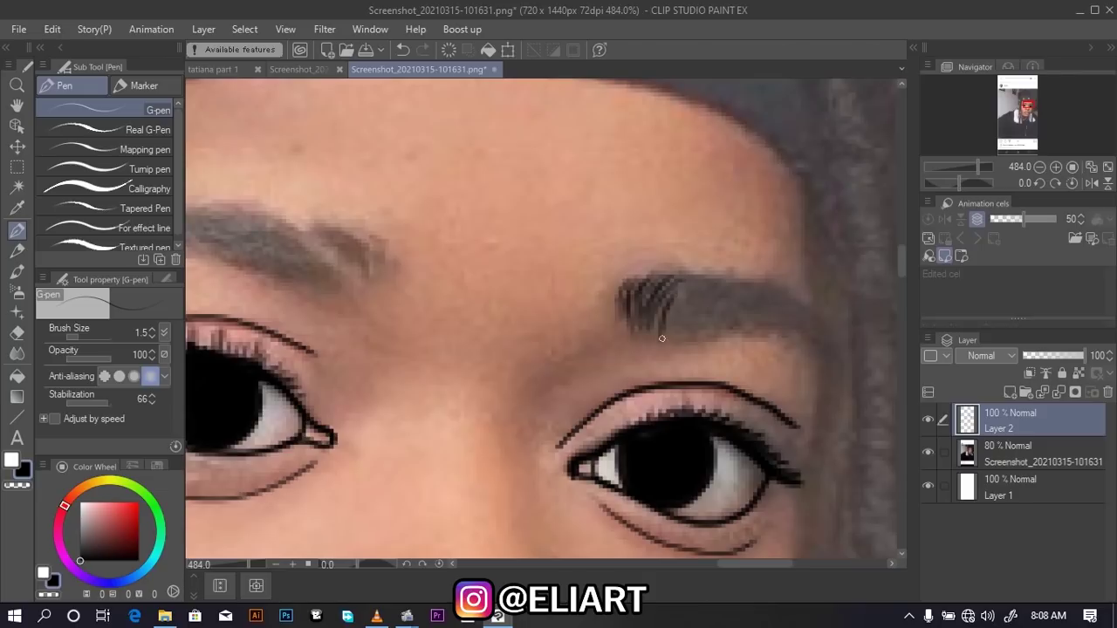
{"action": "mouse_move", "coordinate": [663, 339]}
{"action": "left_mouse_down"}
{"action": "mouse_move", "coordinate": [691, 276]}
{"action": "mouse_move", "coordinate": [716, 292]}
{"action": "left_mouse_up"}
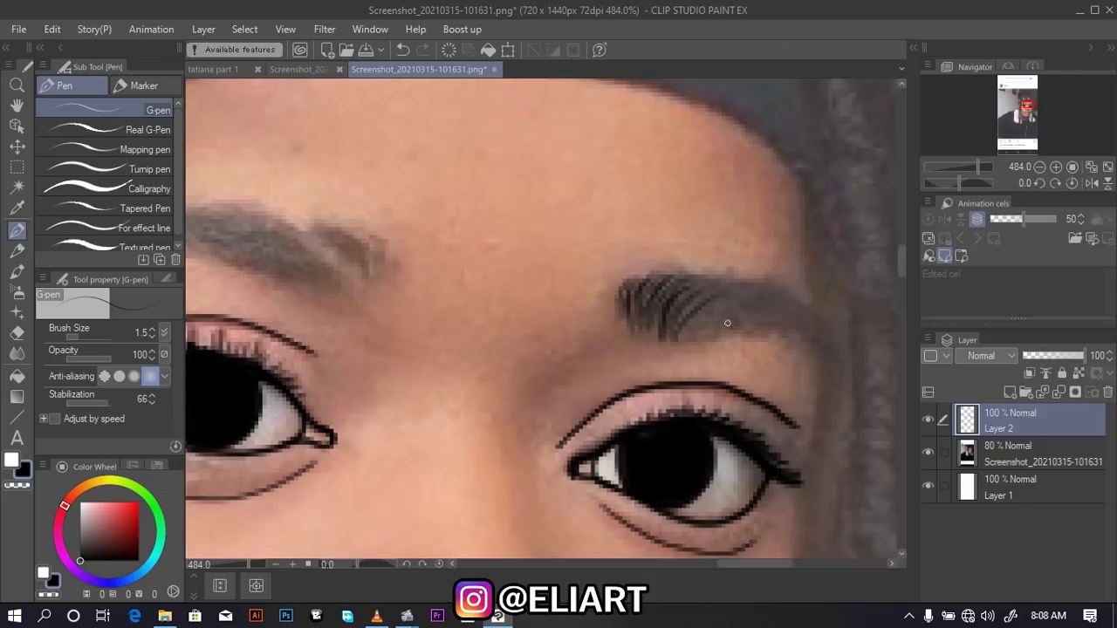
{"action": "mouse_move", "coordinate": [696, 333]}
{"action": "left_mouse_down"}
{"action": "mouse_move", "coordinate": [716, 297]}
{"action": "mouse_move", "coordinate": [702, 273]}
{"action": "mouse_move", "coordinate": [733, 288]}
{"action": "mouse_move", "coordinate": [702, 312]}
{"action": "mouse_move", "coordinate": [760, 304]}
{"action": "mouse_move", "coordinate": [747, 297]}
{"action": "mouse_move", "coordinate": [756, 288]}
{"action": "mouse_move", "coordinate": [793, 323]}
{"action": "mouse_move", "coordinate": [815, 320]}
{"action": "mouse_move", "coordinate": [797, 295]}
{"action": "left_mouse_up"}
{"action": "mouse_move", "coordinate": [729, 301]}
{"action": "left_mouse_down"}
{"action": "mouse_move", "coordinate": [756, 281]}
{"action": "mouse_move", "coordinate": [731, 281]}
{"action": "left_mouse_up"}
{"action": "mouse_move", "coordinate": [709, 293]}
{"action": "left_mouse_down"}
{"action": "mouse_move", "coordinate": [770, 288]}
{"action": "mouse_move", "coordinate": [813, 316]}
{"action": "left_mouse_up"}
{"action": "left_click_drag", "start_coordinate": [766, 307], "coordinate": [803, 290]}
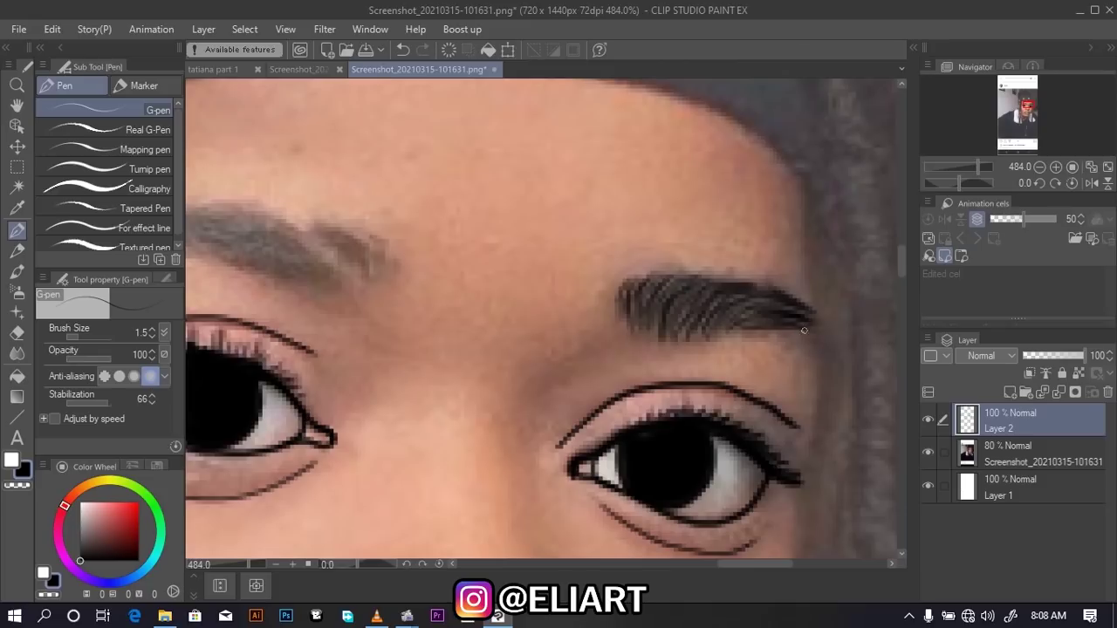
{"action": "left_click_drag", "start_coordinate": [759, 311], "coordinate": [690, 330]}
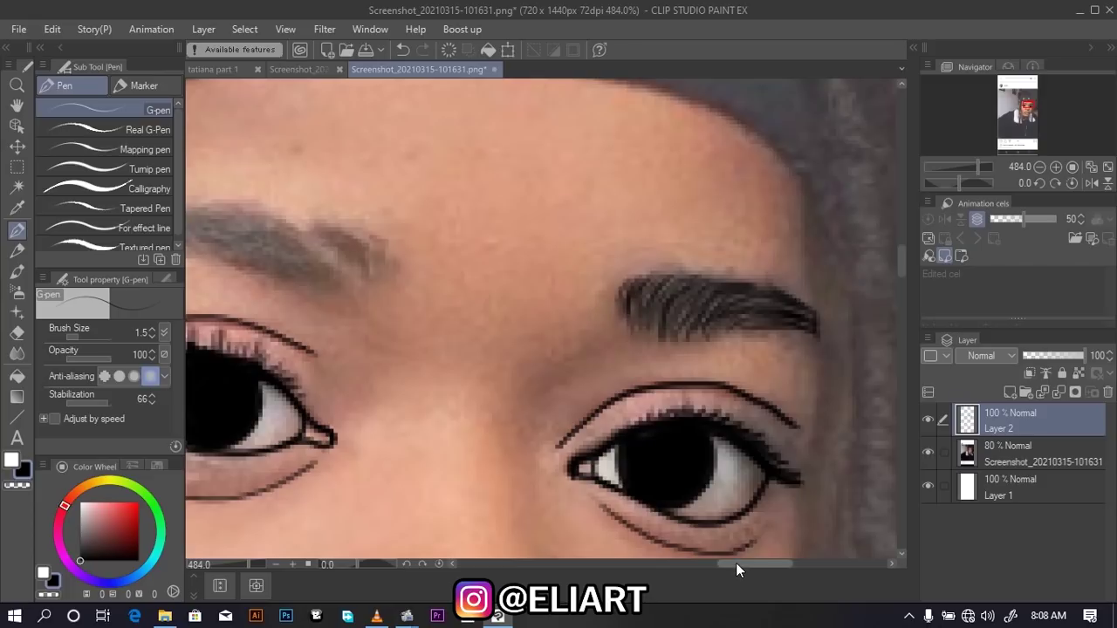
Draw the left eyebrow's lower edge and first hair strokes, extending them rightward
{"action": "left_click_drag", "start_coordinate": [735, 563], "coordinate": [710, 565]}
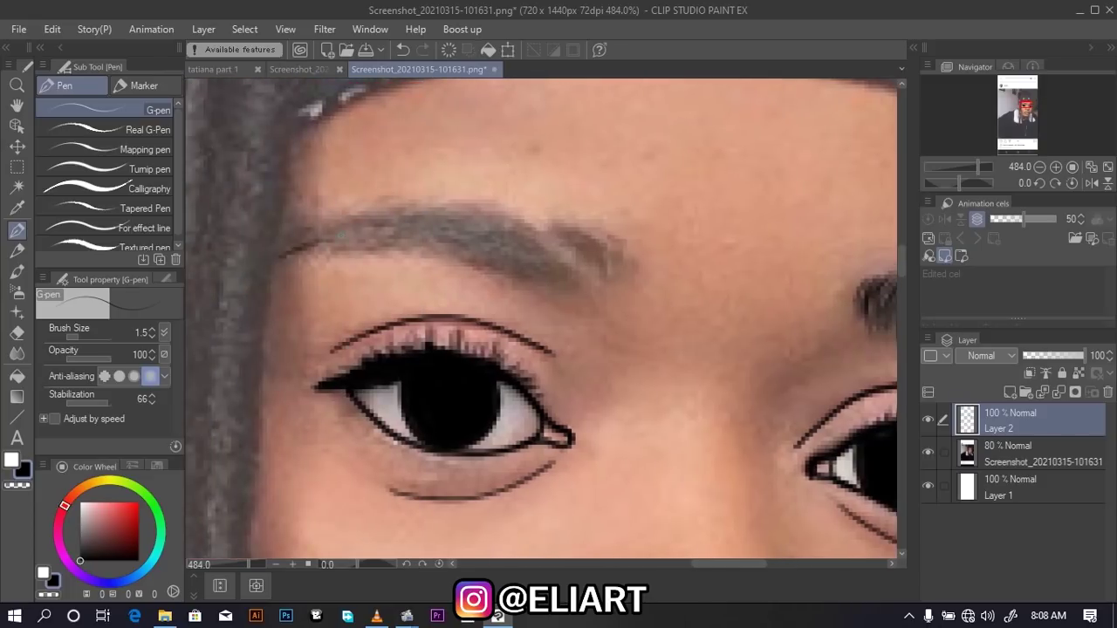
{"action": "mouse_move", "coordinate": [276, 260]}
{"action": "left_mouse_down"}
{"action": "mouse_move", "coordinate": [357, 225]}
{"action": "mouse_move", "coordinate": [384, 248]}
{"action": "mouse_move", "coordinate": [424, 220]}
{"action": "left_mouse_up"}
{"action": "mouse_move", "coordinate": [311, 232]}
{"action": "left_mouse_down"}
{"action": "mouse_move", "coordinate": [397, 216]}
{"action": "mouse_move", "coordinate": [424, 235]}
{"action": "left_mouse_up"}
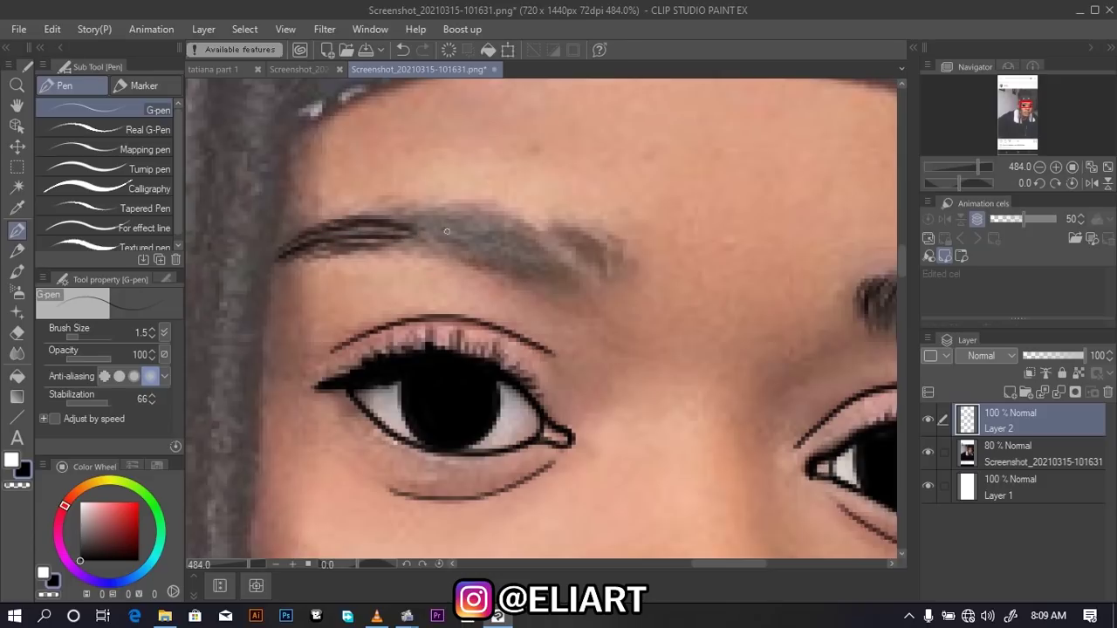
{"action": "mouse_move", "coordinate": [360, 246]}
{"action": "left_mouse_down"}
{"action": "mouse_move", "coordinate": [423, 228]}
{"action": "mouse_move", "coordinate": [419, 242]}
{"action": "left_mouse_up"}
{"action": "mouse_move", "coordinate": [386, 242]}
{"action": "left_mouse_down"}
{"action": "mouse_move", "coordinate": [433, 225]}
{"action": "mouse_move", "coordinate": [441, 238]}
{"action": "mouse_move", "coordinate": [449, 218]}
{"action": "mouse_move", "coordinate": [454, 242]}
{"action": "left_mouse_up"}
{"action": "mouse_move", "coordinate": [374, 212]}
{"action": "left_mouse_down"}
{"action": "mouse_move", "coordinate": [459, 232]}
{"action": "mouse_move", "coordinate": [473, 214]}
{"action": "left_mouse_up"}
{"action": "mouse_move", "coordinate": [420, 245]}
{"action": "left_mouse_down"}
{"action": "mouse_move", "coordinate": [480, 218]}
{"action": "mouse_move", "coordinate": [470, 254]}
{"action": "mouse_move", "coordinate": [478, 225]}
{"action": "mouse_move", "coordinate": [503, 229]}
{"action": "left_mouse_up"}
Add hair strokes toward the outer end to thicken and lengthen the left eyebrow's tail
{"action": "left_click_drag", "start_coordinate": [450, 254], "coordinate": [518, 213]}
{"action": "mouse_move", "coordinate": [485, 264]}
{"action": "left_mouse_down"}
{"action": "mouse_move", "coordinate": [547, 225]}
{"action": "mouse_move", "coordinate": [554, 268]}
{"action": "mouse_move", "coordinate": [553, 220]}
{"action": "left_mouse_up"}
{"action": "left_click_drag", "start_coordinate": [459, 216], "coordinate": [520, 250]}
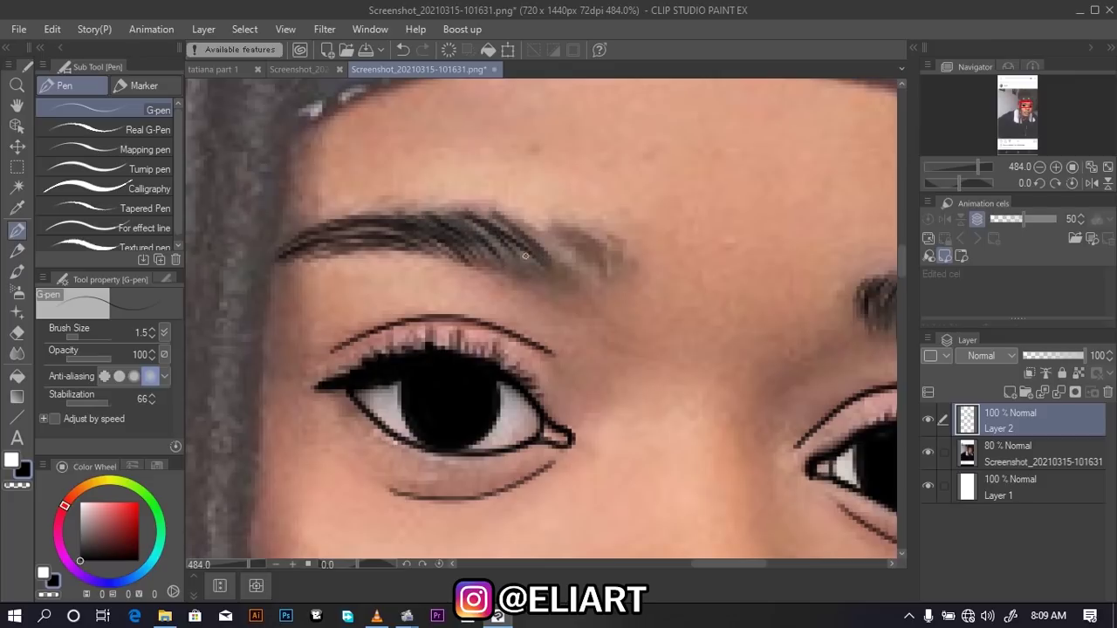
{"action": "left_click_drag", "start_coordinate": [465, 222], "coordinate": [555, 267]}
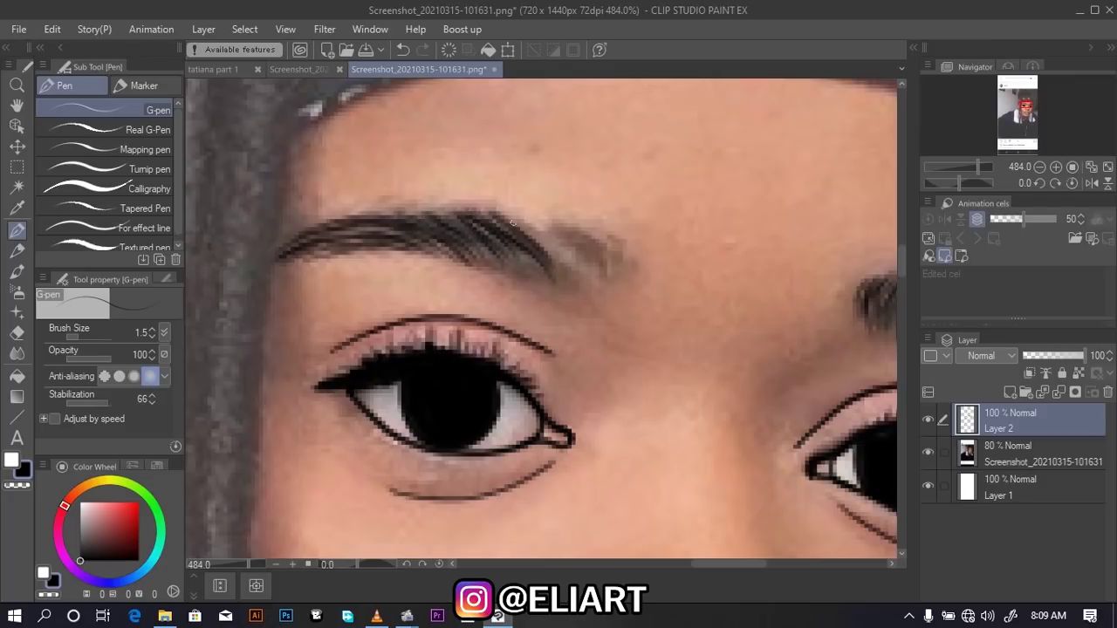
{"action": "left_click_drag", "start_coordinate": [508, 218], "coordinate": [583, 279]}
{"action": "mouse_move", "coordinate": [547, 228]}
{"action": "left_mouse_down"}
{"action": "mouse_move", "coordinate": [591, 278]}
{"action": "mouse_move", "coordinate": [635, 274]}
{"action": "mouse_move", "coordinate": [570, 283]}
{"action": "mouse_move", "coordinate": [587, 288]}
{"action": "mouse_move", "coordinate": [562, 281]}
{"action": "left_mouse_up"}
{"action": "left_click_drag", "start_coordinate": [518, 238], "coordinate": [536, 277]}
{"action": "mouse_move", "coordinate": [505, 234]}
{"action": "left_mouse_down"}
{"action": "mouse_move", "coordinate": [527, 265]}
{"action": "mouse_move", "coordinate": [510, 260]}
{"action": "left_mouse_up"}
{"action": "left_click_drag", "start_coordinate": [497, 241], "coordinate": [515, 272]}
Darken the left eyebrow's middle and tail with more dense hair strokes
{"action": "left_click_drag", "start_coordinate": [475, 241], "coordinate": [497, 267]}
{"action": "left_click_drag", "start_coordinate": [466, 246], "coordinate": [486, 275]}
{"action": "left_click_drag", "start_coordinate": [606, 258], "coordinate": [614, 288]}
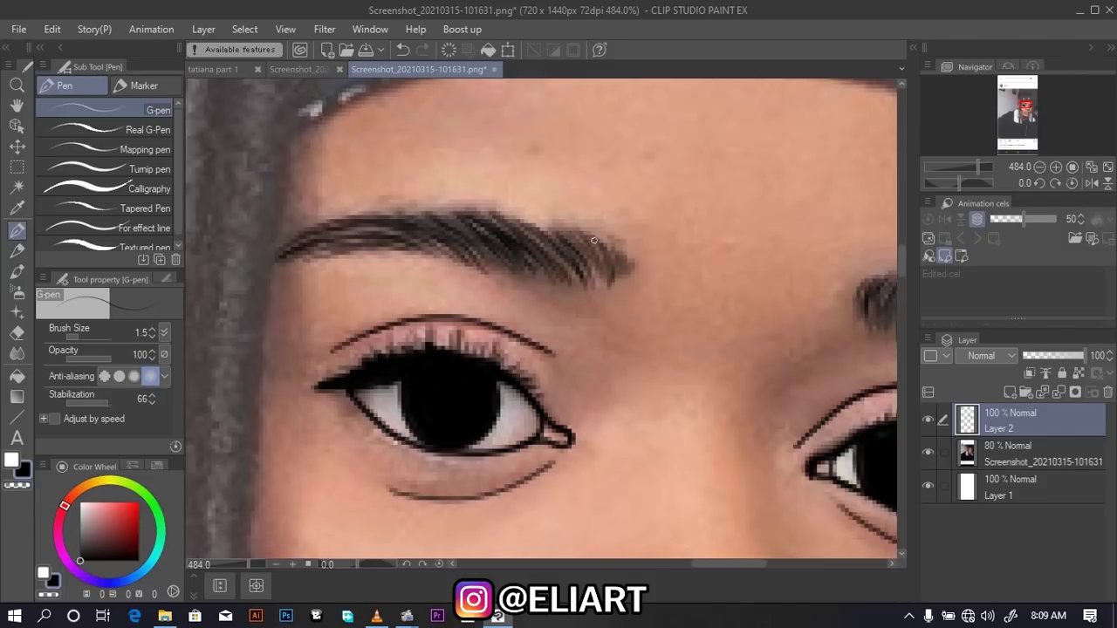
{"action": "mouse_move", "coordinate": [588, 239]}
{"action": "left_mouse_down"}
{"action": "mouse_move", "coordinate": [621, 284]}
{"action": "mouse_move", "coordinate": [630, 276]}
{"action": "mouse_move", "coordinate": [605, 278]}
{"action": "left_mouse_up"}
{"action": "left_click_drag", "start_coordinate": [566, 226], "coordinate": [597, 290]}
{"action": "left_click_drag", "start_coordinate": [529, 218], "coordinate": [602, 288]}
{"action": "left_click_drag", "start_coordinate": [548, 241], "coordinate": [572, 278]}
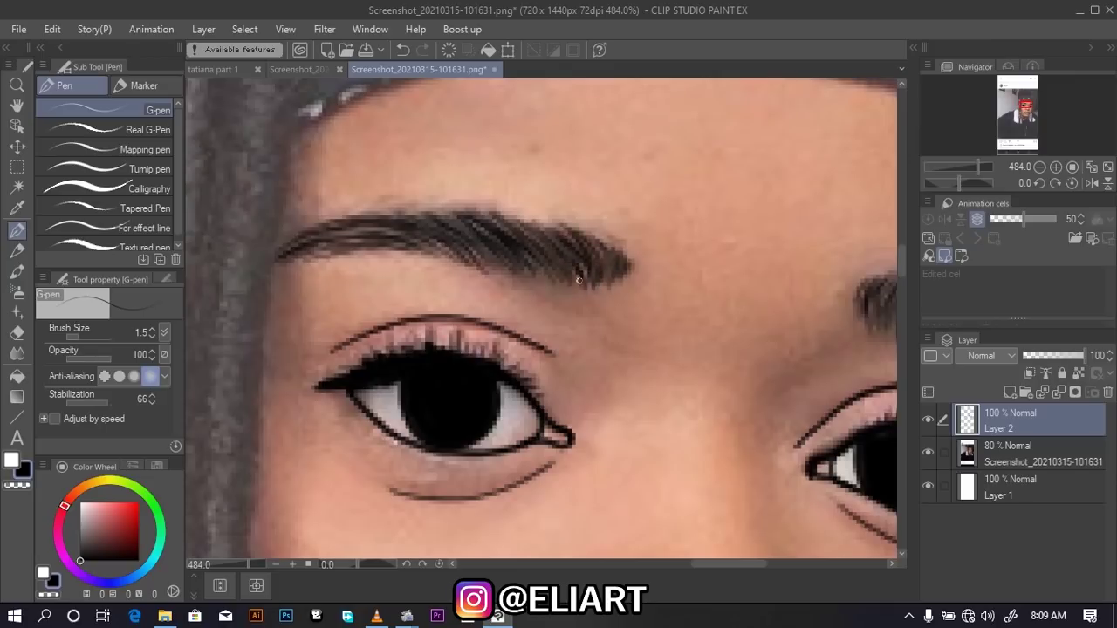
{"action": "mouse_move", "coordinate": [471, 225]}
{"action": "left_mouse_down"}
{"action": "mouse_move", "coordinate": [496, 260]}
{"action": "mouse_move", "coordinate": [482, 265]}
{"action": "left_mouse_up"}
{"action": "left_click_drag", "start_coordinate": [441, 245], "coordinate": [468, 260]}
Hide and re-show the reference photo layer to check the line art
{"action": "scroll", "coordinate": [524, 314], "scroll_direction": "down", "scroll_amount": 5}
{"action": "scroll", "coordinate": [698, 341], "scroll_direction": "down", "scroll_amount": 3}
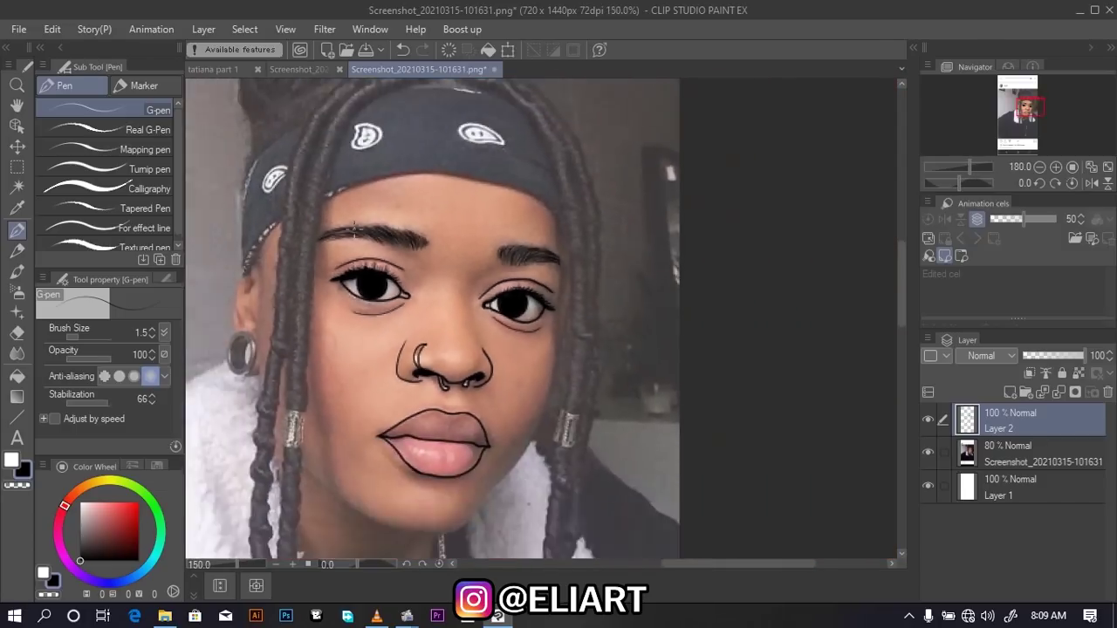
{"action": "left_click", "coordinate": [928, 452]}
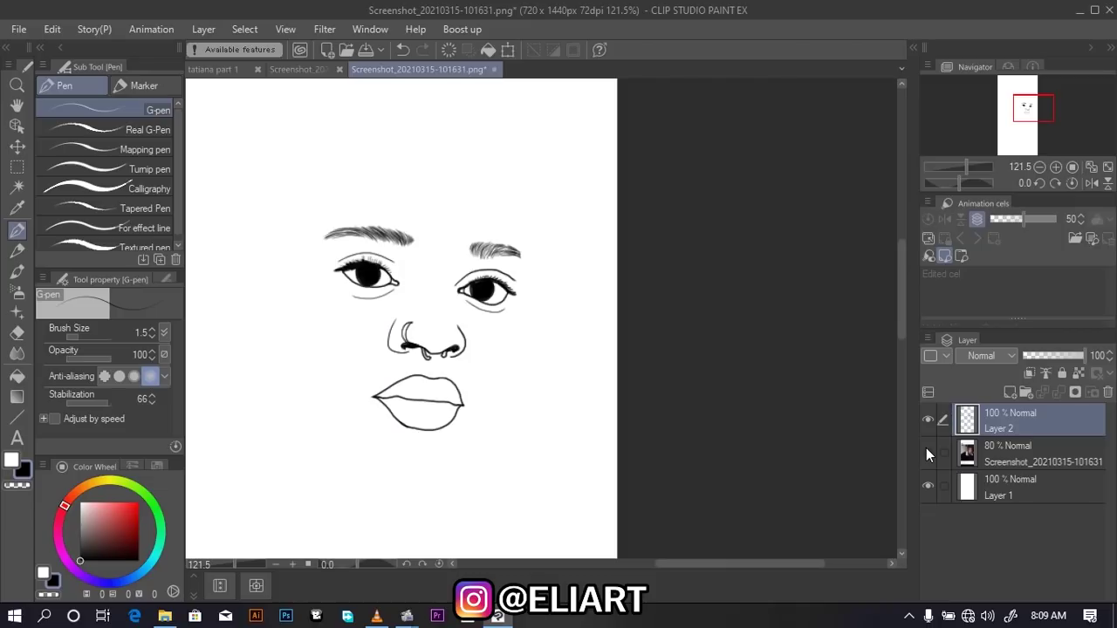
{"action": "left_click", "coordinate": [928, 452]}
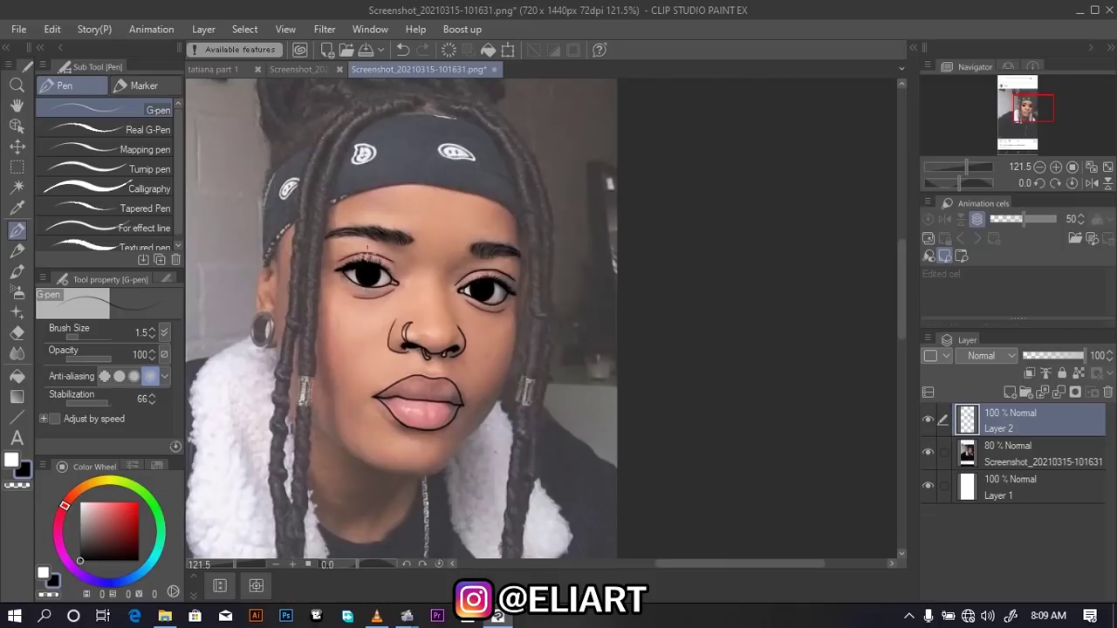
{"action": "scroll", "coordinate": [510, 254], "scroll_direction": "up", "scroll_amount": 3}
{"action": "scroll", "coordinate": [510, 254], "scroll_direction": "up", "scroll_amount": 4}
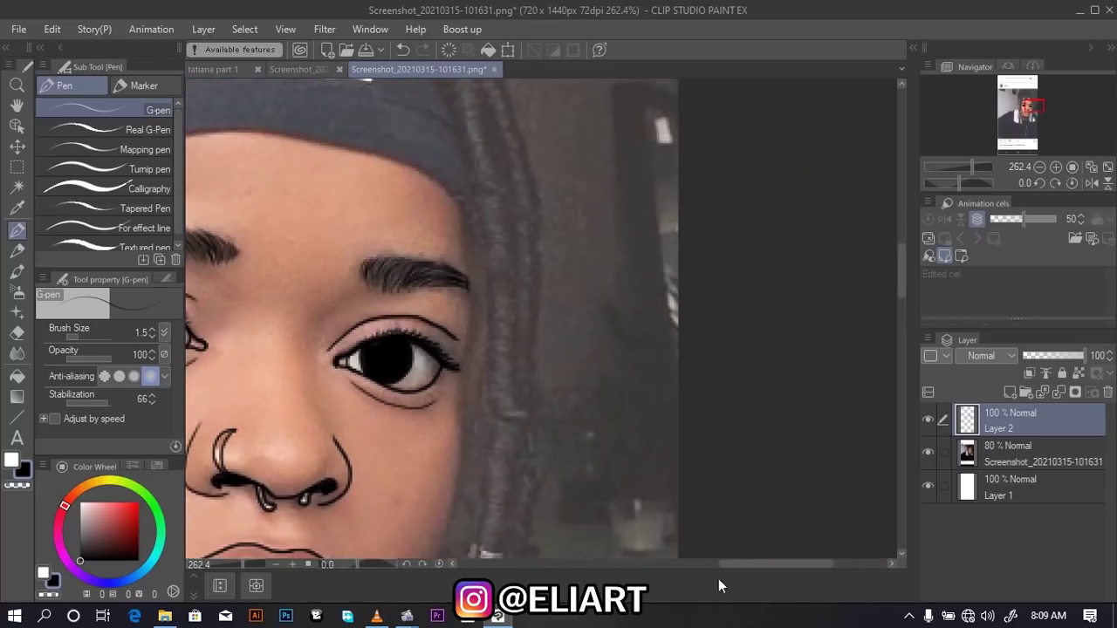
{"action": "scroll", "coordinate": [543, 347], "scroll_direction": "up", "scroll_amount": 3}
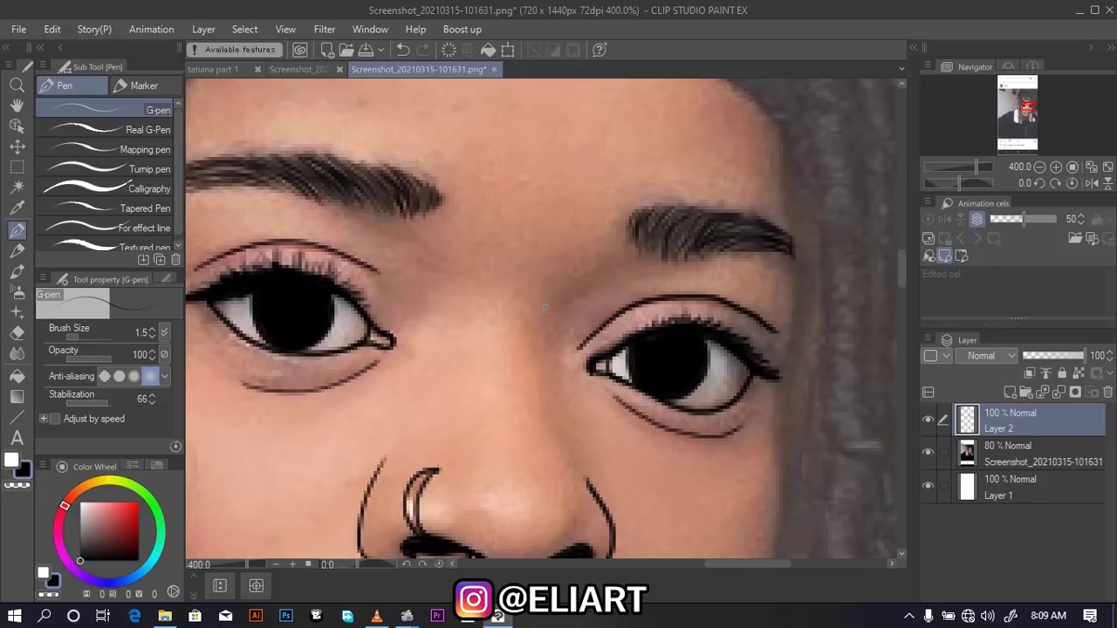
Draw a thin line from the right eye toward the nose and extend the right nose outline upward
{"action": "left_click_drag", "start_coordinate": [537, 325], "coordinate": [542, 406]}
{"action": "left_click_drag", "start_coordinate": [578, 485], "coordinate": [576, 478]}
{"action": "scroll", "coordinate": [635, 400], "scroll_direction": "down", "scroll_amount": 2}
{"action": "scroll", "coordinate": [635, 400], "scroll_direction": "down", "scroll_amount": 1}
{"action": "scroll", "coordinate": [636, 401], "scroll_direction": "down", "scroll_amount": 1}
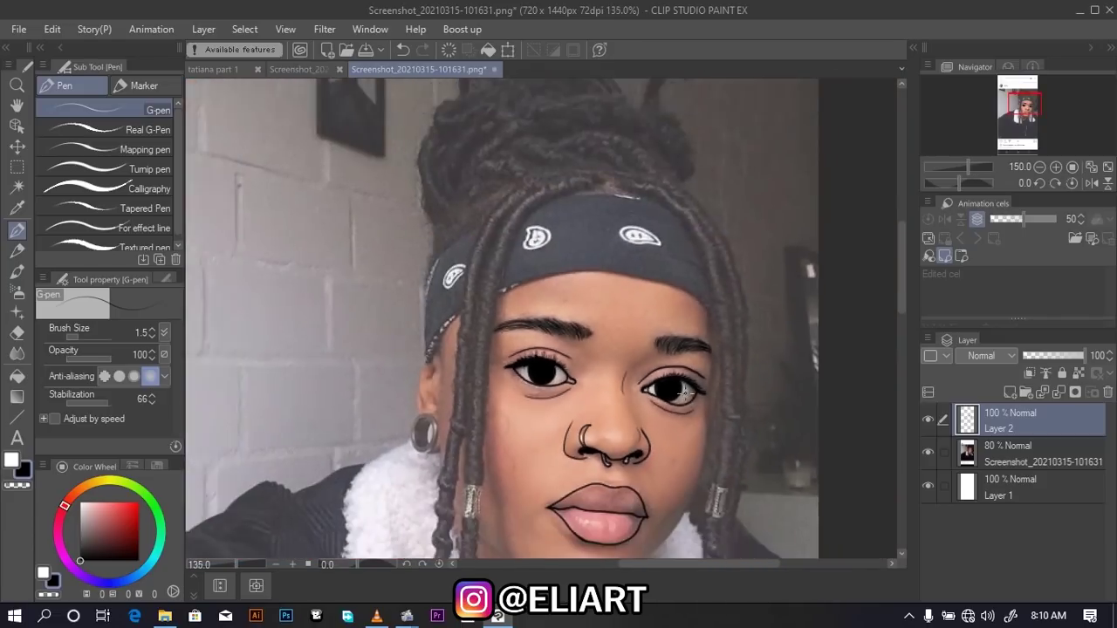
{"action": "scroll", "coordinate": [635, 400], "scroll_direction": "down", "scroll_amount": 1}
Scroll around the canvas to check the inked head
{"action": "scroll", "coordinate": [731, 413], "scroll_direction": "down", "scroll_amount": 1}
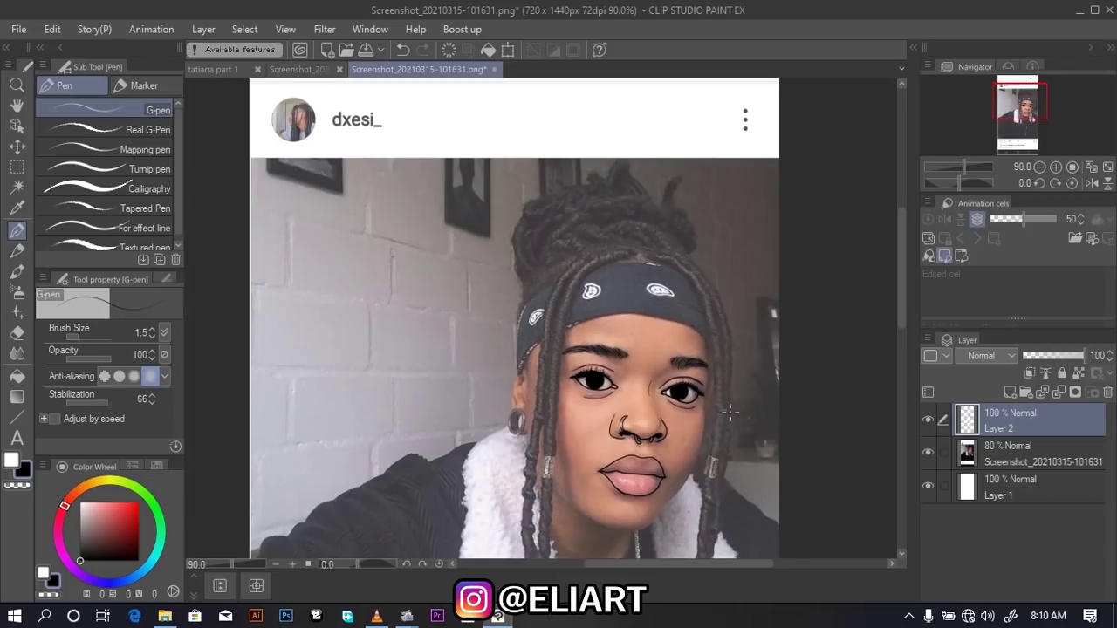
{"action": "scroll", "coordinate": [731, 414], "scroll_direction": "down", "scroll_amount": 1}
{"action": "left_click_drag", "start_coordinate": [902, 304], "coordinate": [902, 321]}
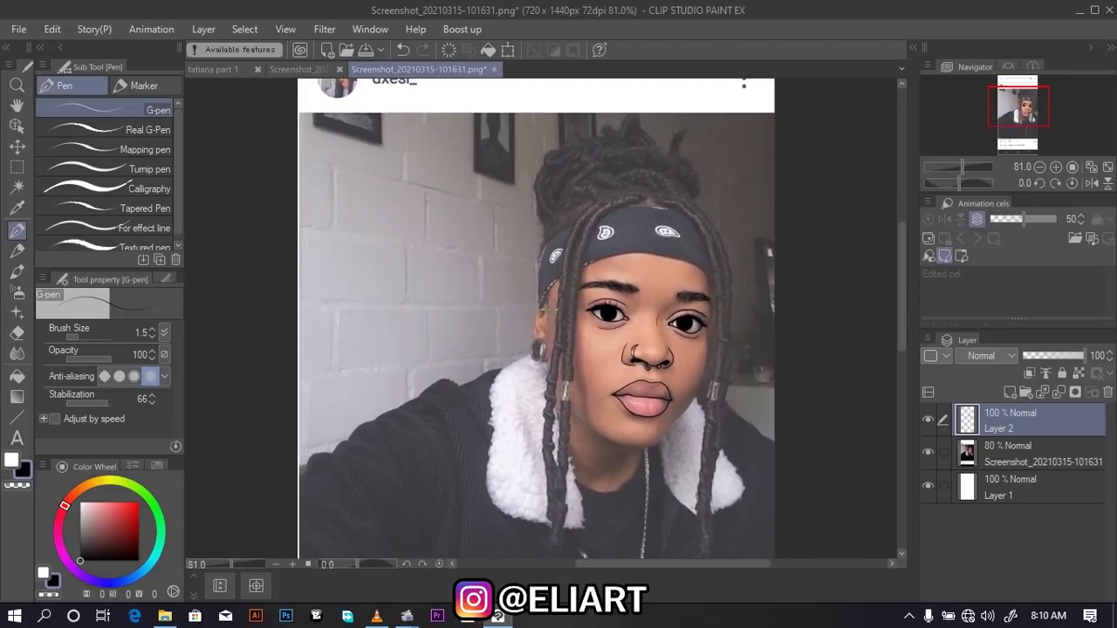
{"action": "scroll", "coordinate": [556, 312], "scroll_direction": "up", "scroll_amount": 2}
{"action": "scroll", "coordinate": [574, 301], "scroll_direction": "up", "scroll_amount": 1}
{"action": "scroll", "coordinate": [574, 301], "scroll_direction": "up", "scroll_amount": 1}
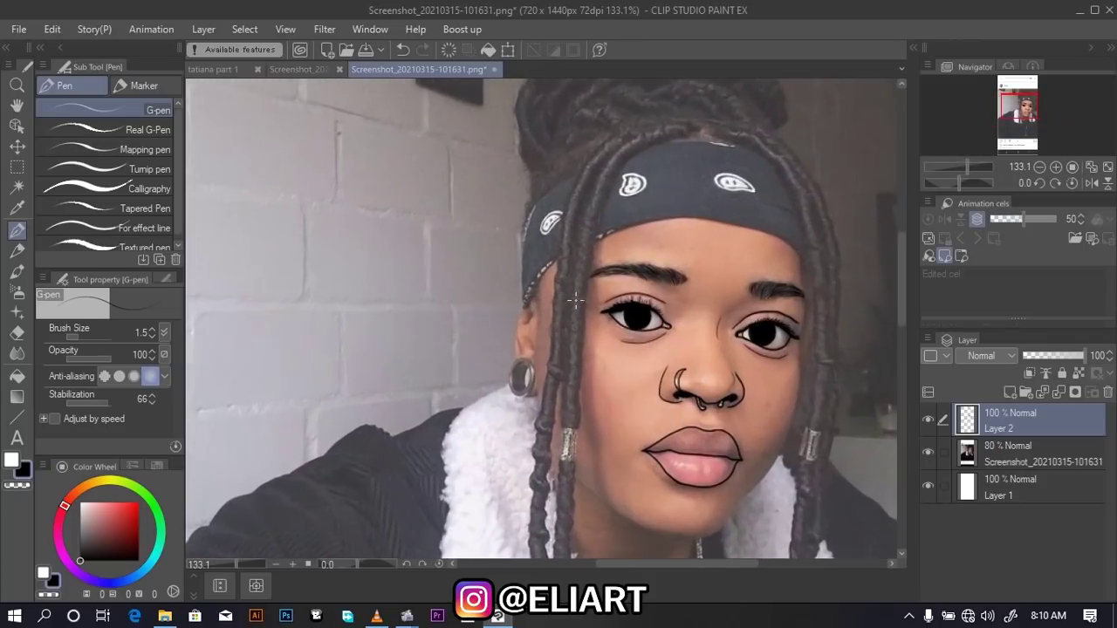
{"action": "scroll", "coordinate": [574, 301], "scroll_direction": "up", "scroll_amount": 1}
{"action": "scroll", "coordinate": [574, 301], "scroll_direction": "up", "scroll_amount": 1}
{"action": "scroll", "coordinate": [575, 300], "scroll_direction": "up", "scroll_amount": 1}
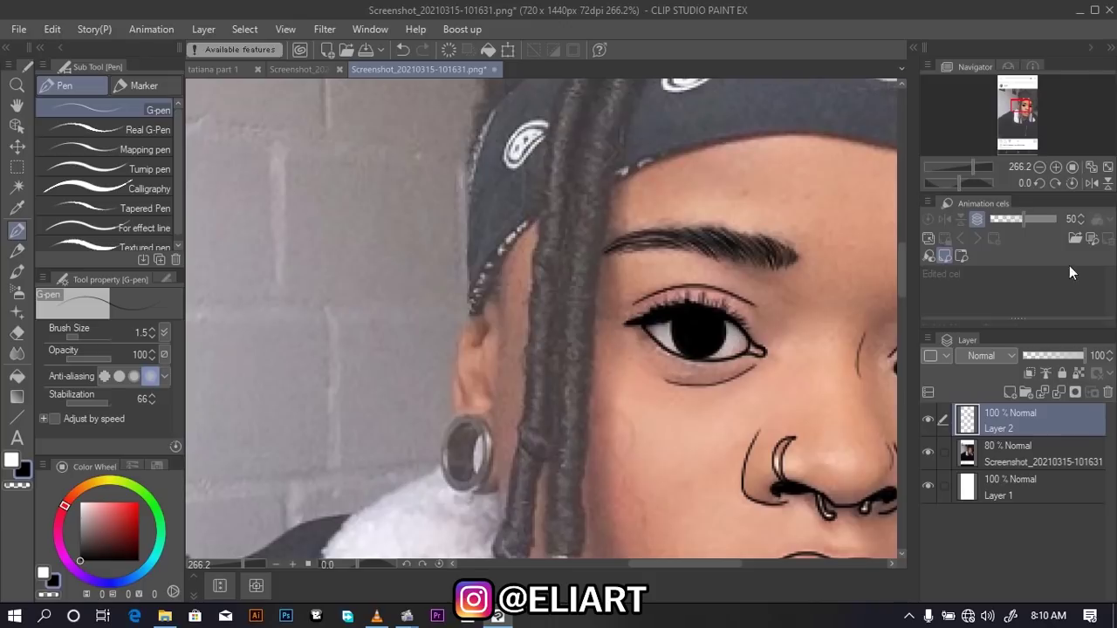
Increase the G-pen brush size from 1.5 to 3.7
{"action": "left_click_drag", "start_coordinate": [899, 275], "coordinate": [901, 234]}
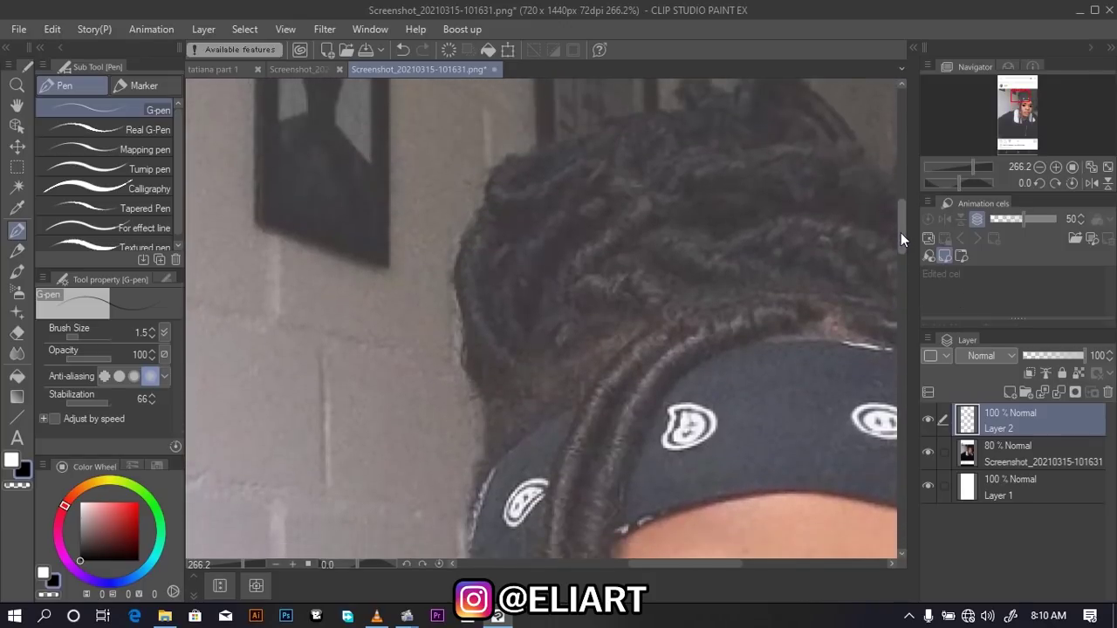
{"action": "left_click_drag", "start_coordinate": [733, 564], "coordinate": [770, 569]}
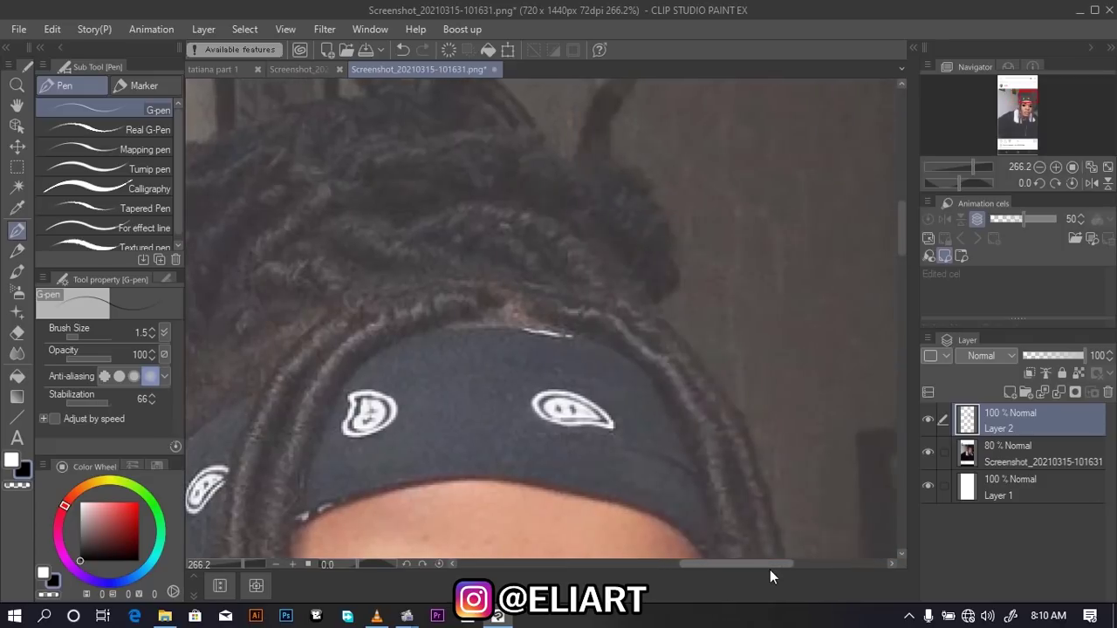
{"action": "left_click_drag", "start_coordinate": [904, 232], "coordinate": [909, 290]}
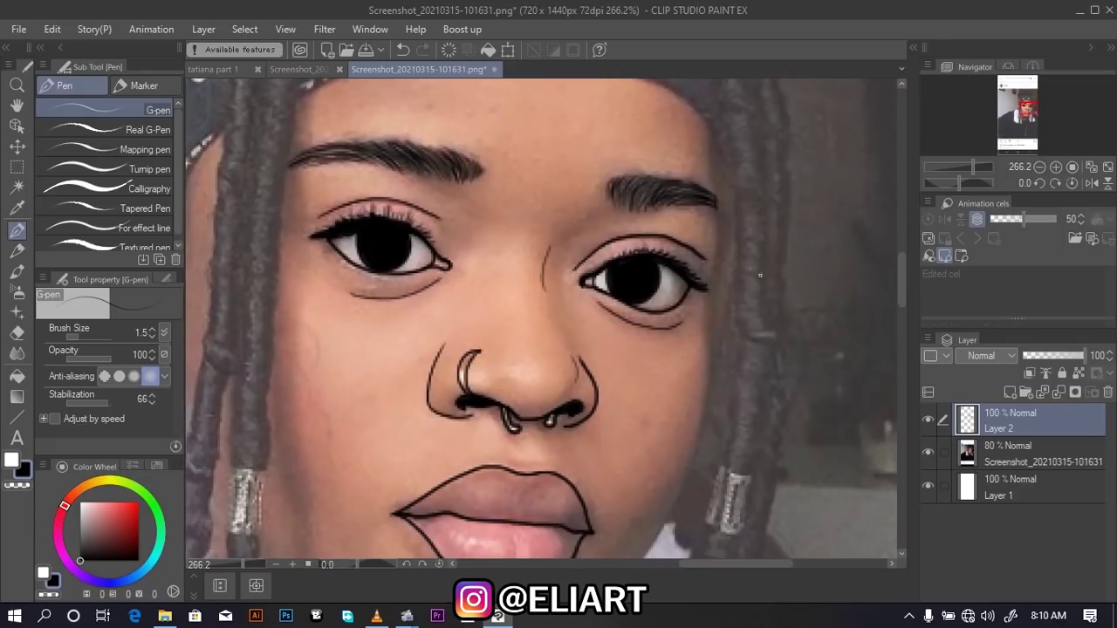
{"action": "left_click_drag", "start_coordinate": [77, 336], "coordinate": [81, 340]}
{"action": "scroll", "coordinate": [699, 215], "scroll_direction": "up", "scroll_amount": 1}
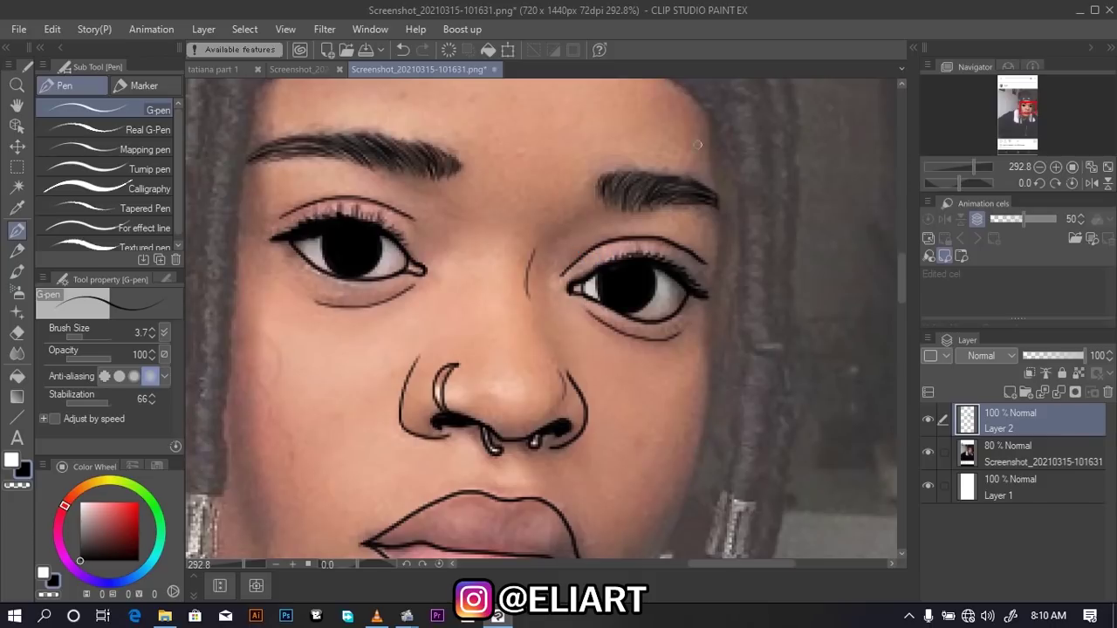
Undo the trial hairline stroke and lower the G-pen brush size to 2.6
{"action": "left_click_drag", "start_coordinate": [694, 87], "coordinate": [716, 184]}
{"action": "key", "text": "ctrl+z"}
{"action": "left_click_drag", "start_coordinate": [83, 339], "coordinate": [81, 340]}
Trace the right face contour, the jawline and around the chin in black
{"action": "left_click_drag", "start_coordinate": [710, 122], "coordinate": [717, 197]}
{"action": "mouse_move", "coordinate": [710, 294]}
{"action": "left_mouse_down"}
{"action": "mouse_move", "coordinate": [720, 248]}
{"action": "mouse_move", "coordinate": [713, 144]}
{"action": "left_mouse_up"}
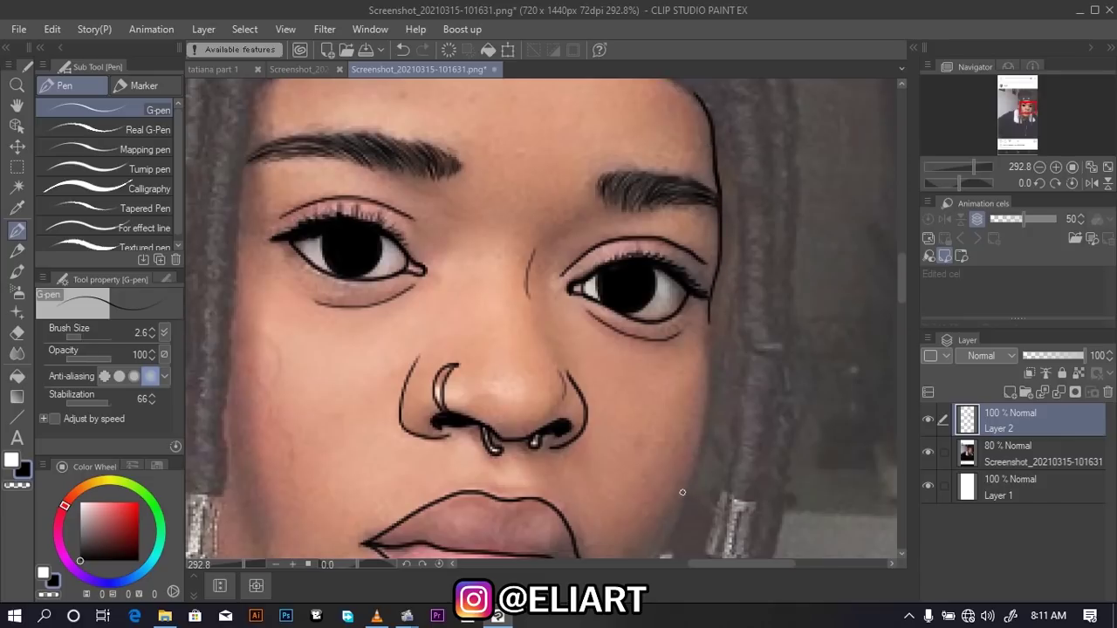
{"action": "mouse_move", "coordinate": [688, 494]}
{"action": "left_mouse_down"}
{"action": "mouse_move", "coordinate": [708, 398]}
{"action": "mouse_move", "coordinate": [715, 239]}
{"action": "left_mouse_up"}
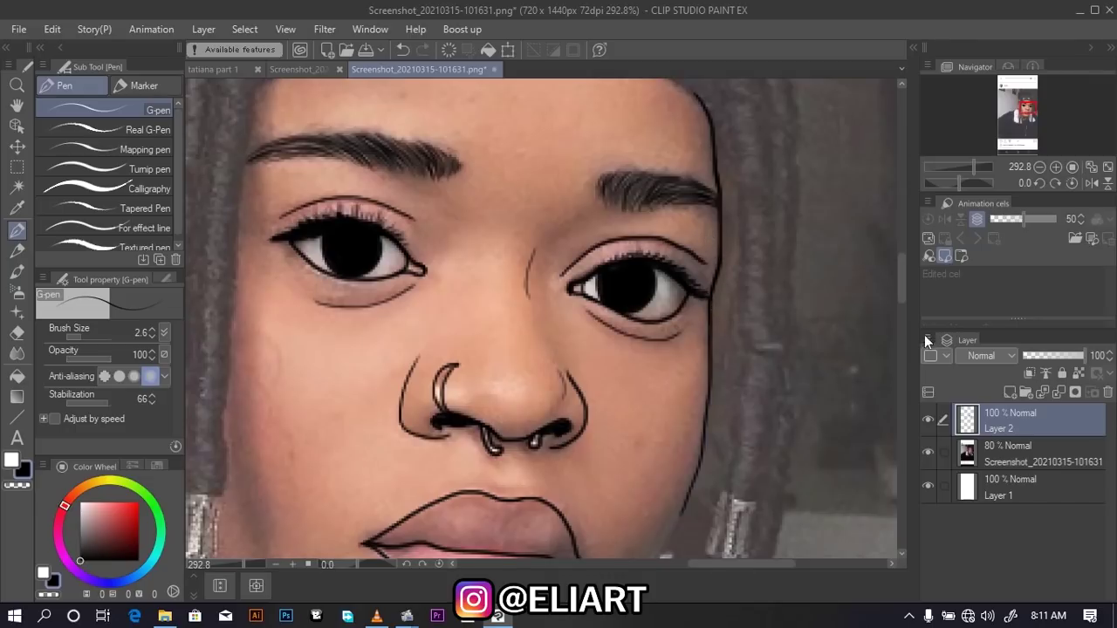
{"action": "left_click_drag", "start_coordinate": [902, 283], "coordinate": [904, 316]}
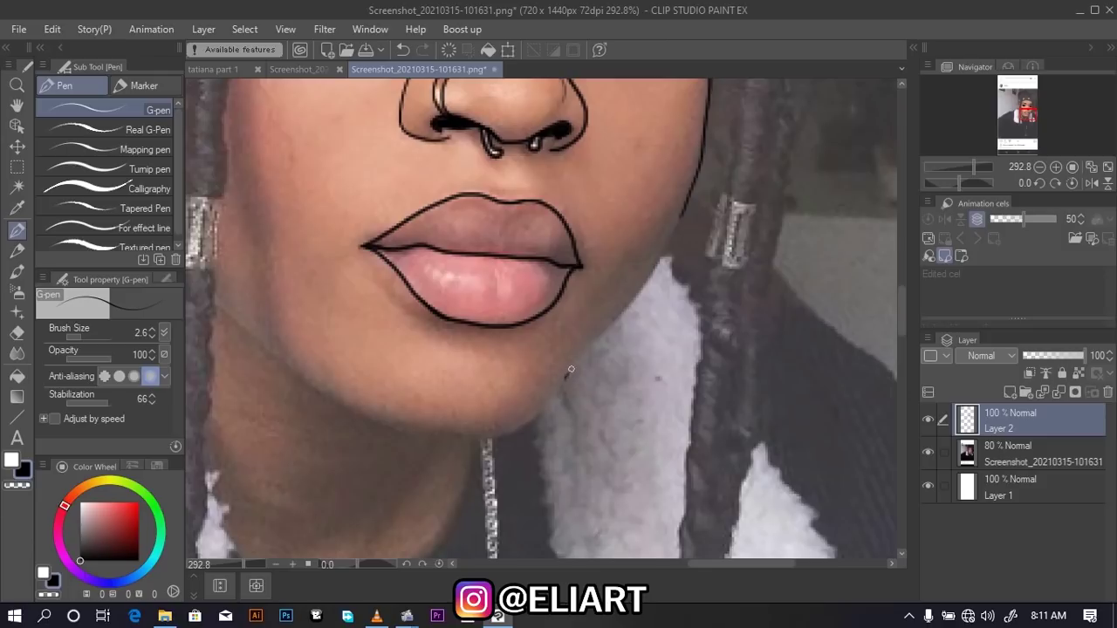
{"action": "mouse_move", "coordinate": [571, 369]}
{"action": "left_mouse_down"}
{"action": "mouse_move", "coordinate": [661, 255]}
{"action": "mouse_move", "coordinate": [707, 125]}
{"action": "left_mouse_up"}
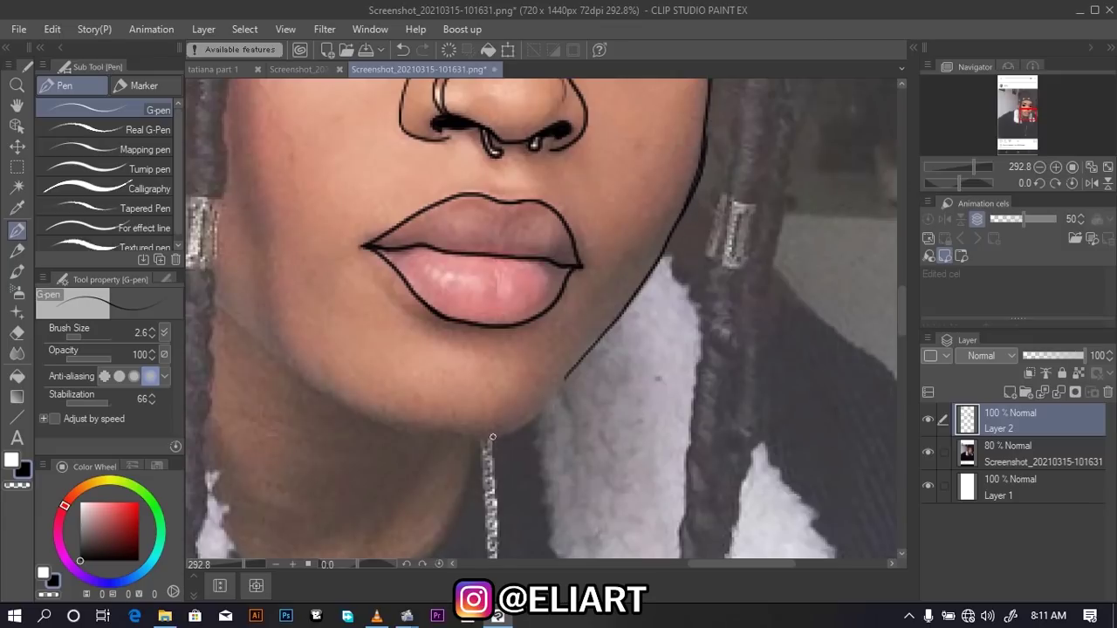
{"action": "left_click_drag", "start_coordinate": [516, 433], "coordinate": [606, 326]}
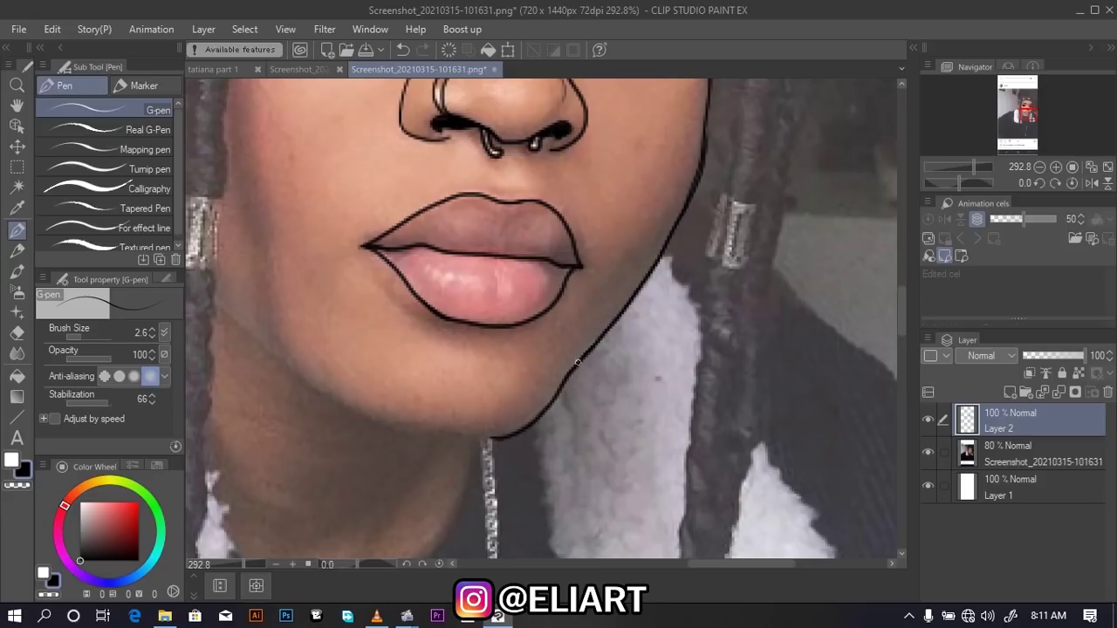
{"action": "left_click_drag", "start_coordinate": [577, 362], "coordinate": [554, 393]}
{"action": "mouse_move", "coordinate": [238, 325]}
{"action": "left_mouse_down"}
{"action": "mouse_move", "coordinate": [379, 429]}
{"action": "mouse_move", "coordinate": [444, 439]}
{"action": "mouse_move", "coordinate": [524, 429]}
{"action": "left_mouse_up"}
Toggle the reference photo off and on to check the line art, then frame the headband
{"action": "scroll", "coordinate": [577, 385], "scroll_direction": "down", "scroll_amount": 2}
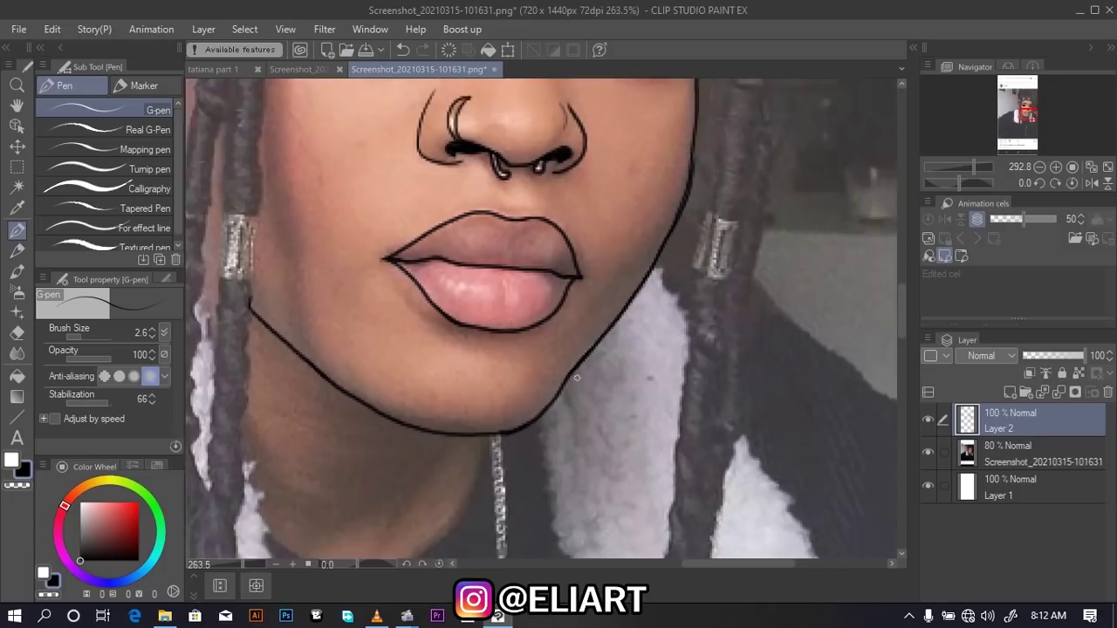
{"action": "scroll", "coordinate": [577, 384], "scroll_direction": "down", "scroll_amount": 3}
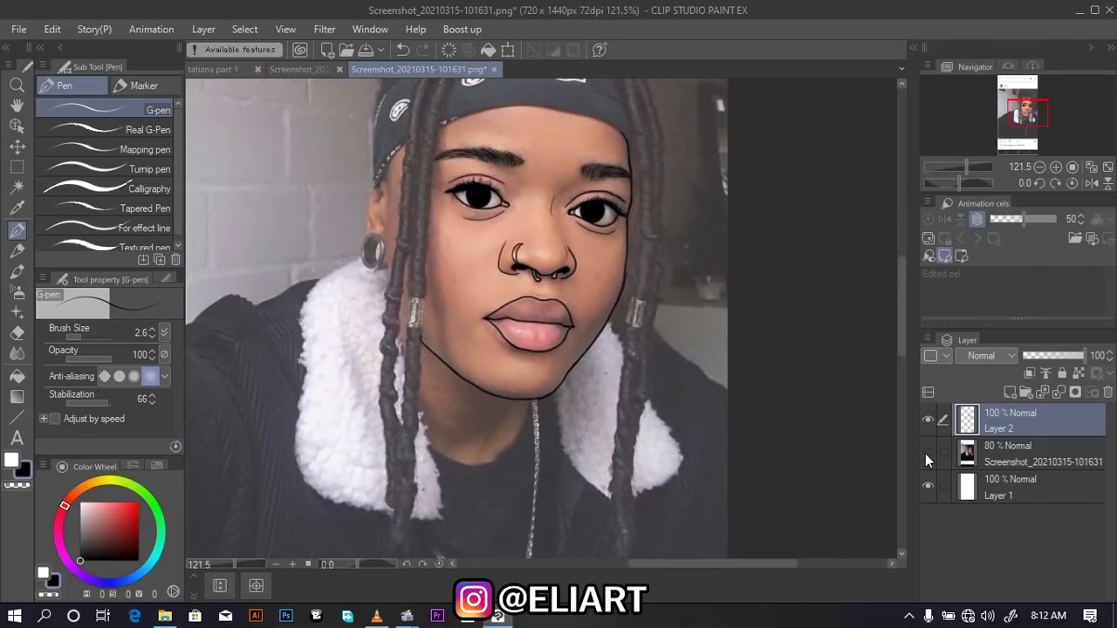
{"action": "left_click", "coordinate": [925, 453]}
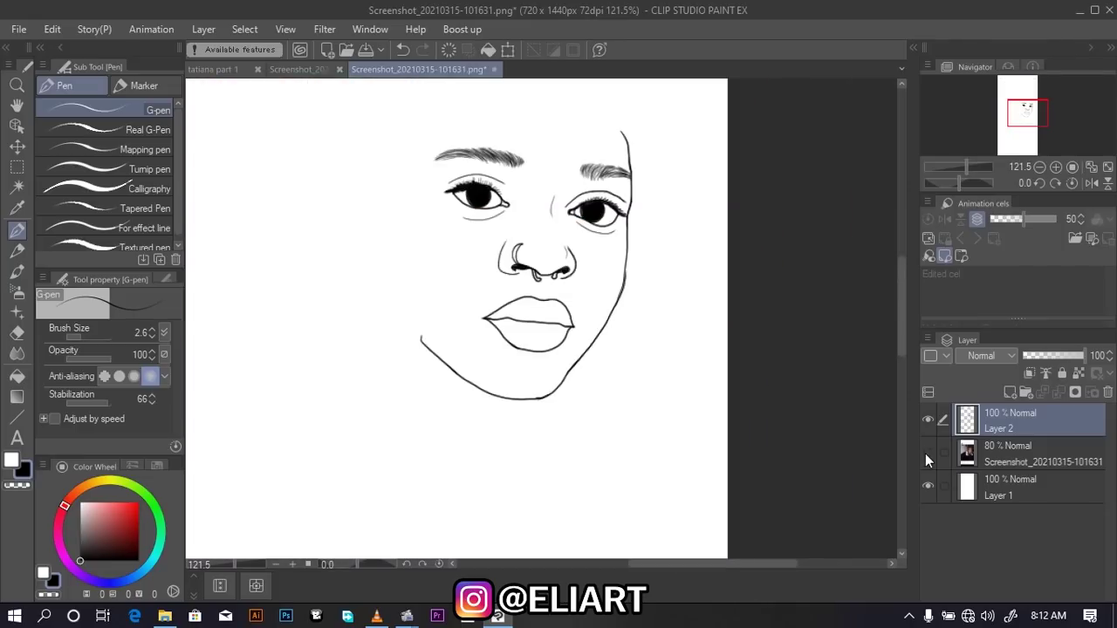
{"action": "left_click", "coordinate": [925, 453]}
{"action": "left_click_drag", "start_coordinate": [901, 301], "coordinate": [900, 278]}
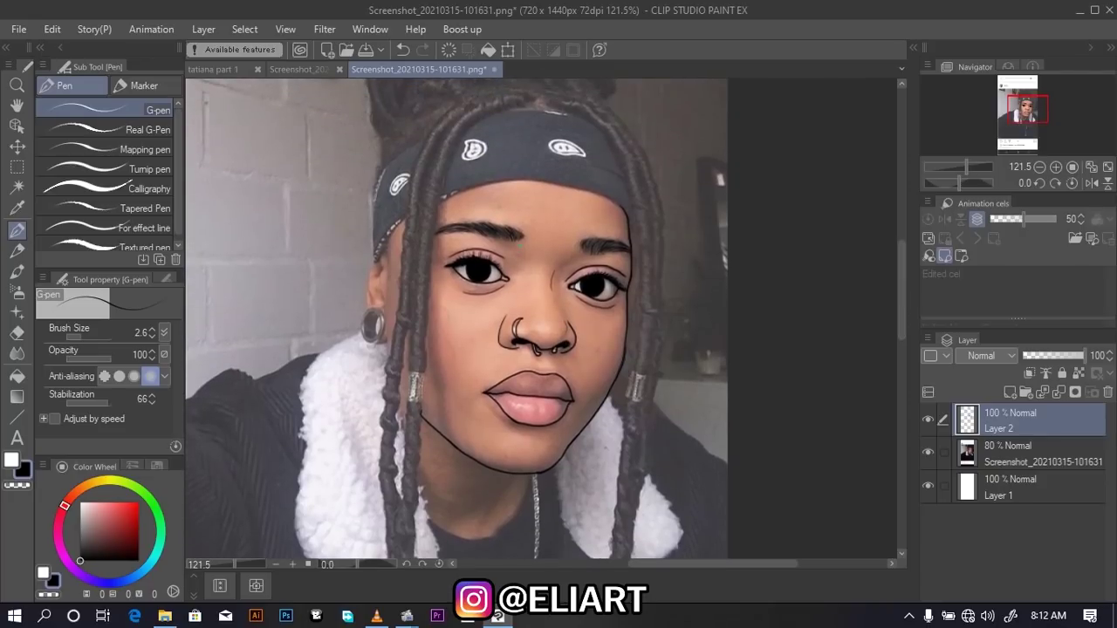
{"action": "scroll", "coordinate": [731, 194], "scroll_direction": "up", "scroll_amount": 2}
{"action": "scroll", "coordinate": [731, 194], "scroll_direction": "up", "scroll_amount": 2}
{"action": "scroll", "coordinate": [731, 193], "scroll_direction": "up", "scroll_amount": 2}
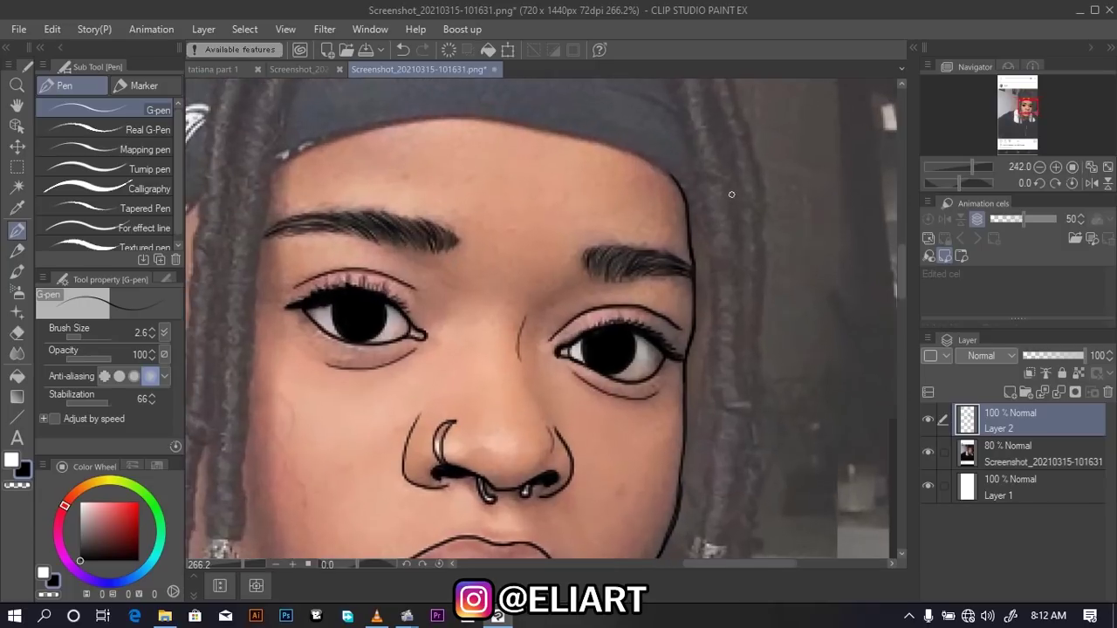
{"action": "left_click_drag", "start_coordinate": [902, 266], "coordinate": [901, 244]}
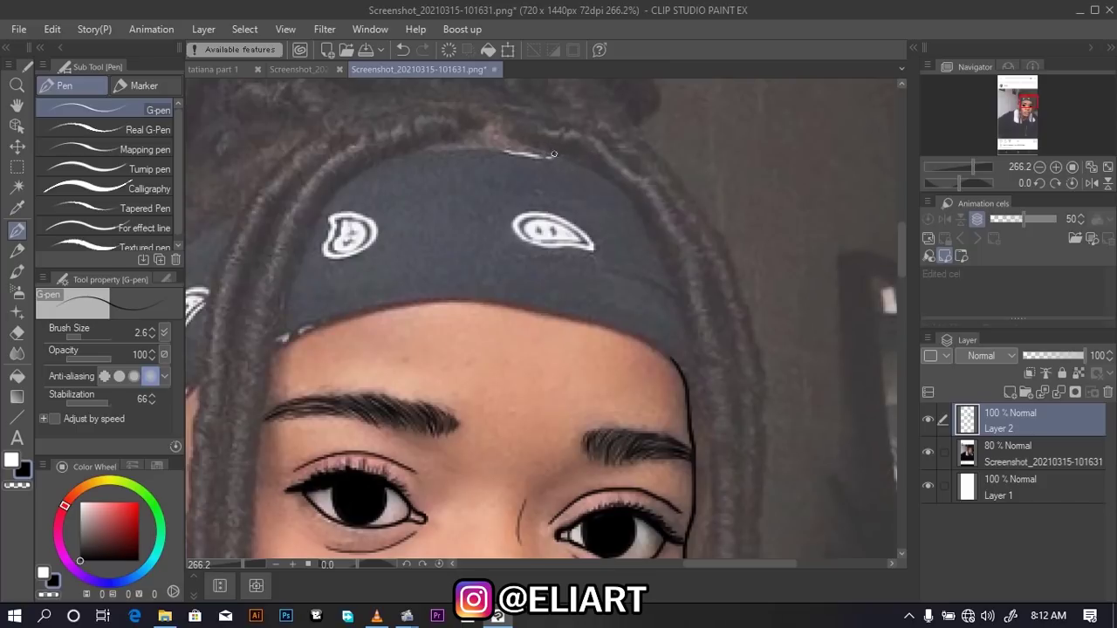
Outline the headband's top, right and lower edges, the face's right edge and the left hair edge
{"action": "left_click_drag", "start_coordinate": [599, 175], "coordinate": [648, 229]}
{"action": "mouse_move", "coordinate": [693, 341]}
{"action": "left_mouse_down"}
{"action": "mouse_move", "coordinate": [661, 244]}
{"action": "mouse_move", "coordinate": [607, 178]}
{"action": "left_mouse_up"}
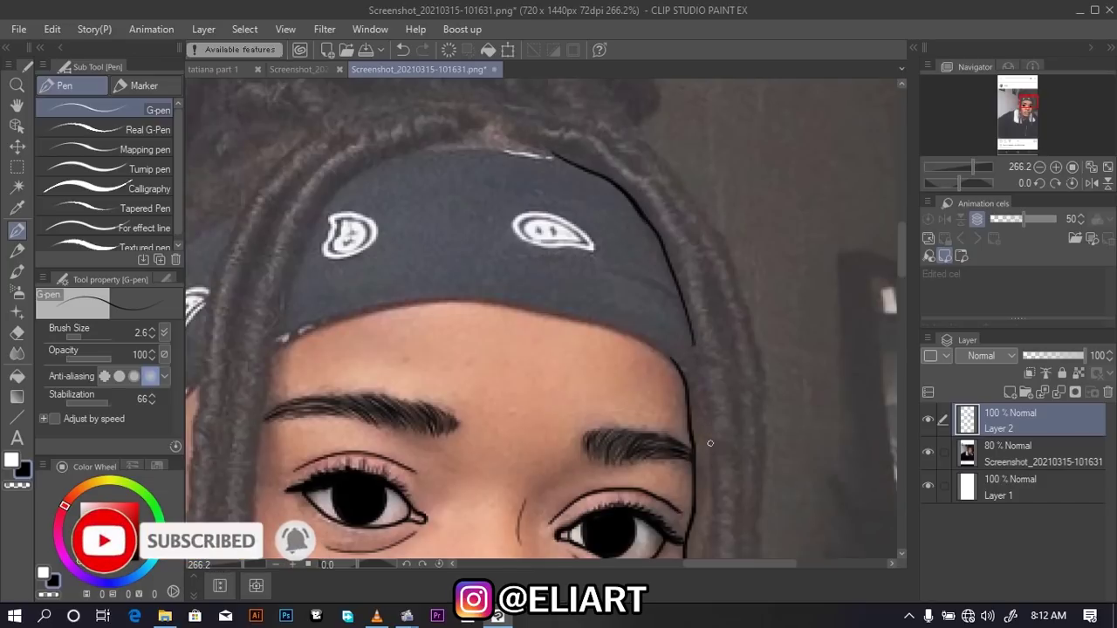
{"action": "left_click_drag", "start_coordinate": [707, 419], "coordinate": [679, 295]}
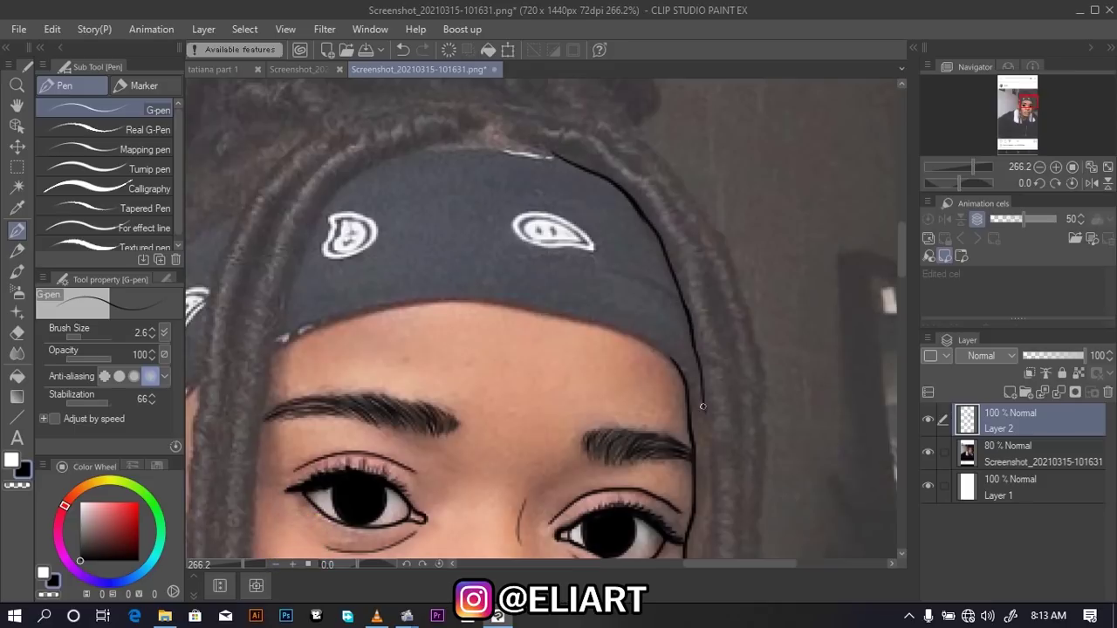
{"action": "left_click_drag", "start_coordinate": [696, 381], "coordinate": [624, 331]}
{"action": "left_click_drag", "start_coordinate": [272, 359], "coordinate": [304, 242]}
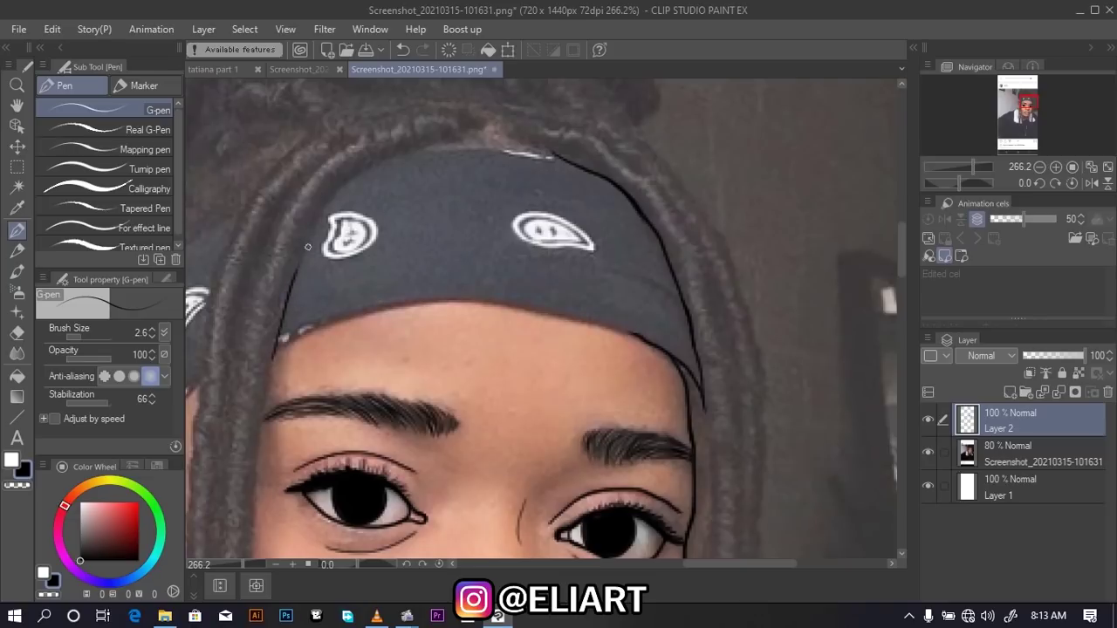
{"action": "mouse_move", "coordinate": [282, 311]}
{"action": "left_mouse_down"}
{"action": "mouse_move", "coordinate": [319, 210]}
{"action": "mouse_move", "coordinate": [380, 161]}
{"action": "mouse_move", "coordinate": [500, 148]}
{"action": "mouse_move", "coordinate": [597, 175]}
{"action": "left_mouse_up"}
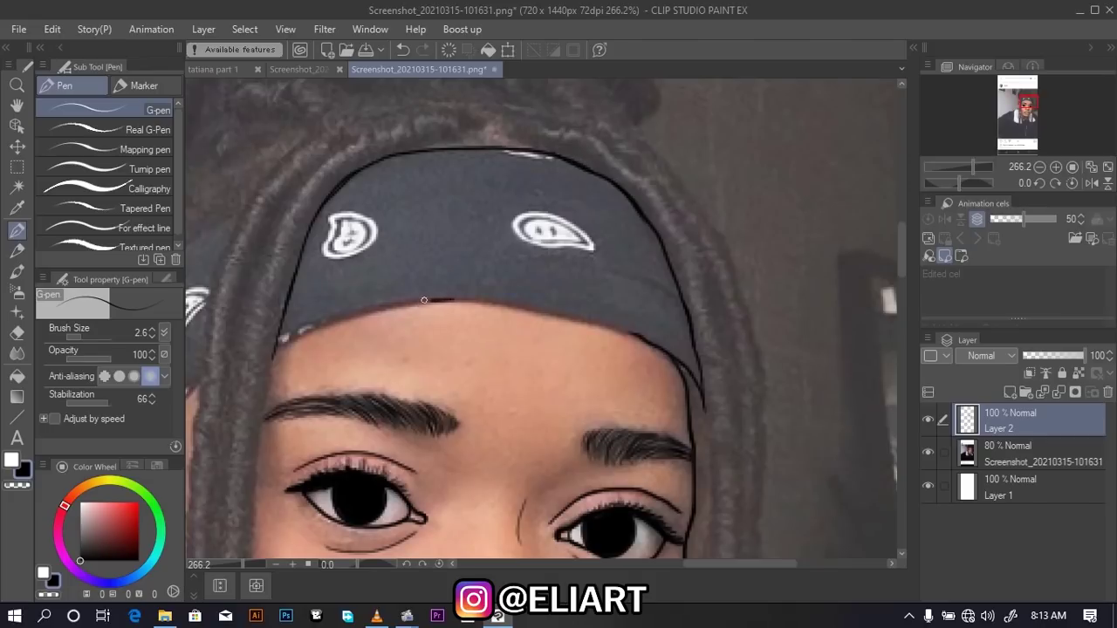
{"action": "mouse_move", "coordinate": [425, 300]}
{"action": "left_mouse_down"}
{"action": "mouse_move", "coordinate": [340, 319]}
{"action": "mouse_move", "coordinate": [270, 356]}
{"action": "left_mouse_up"}
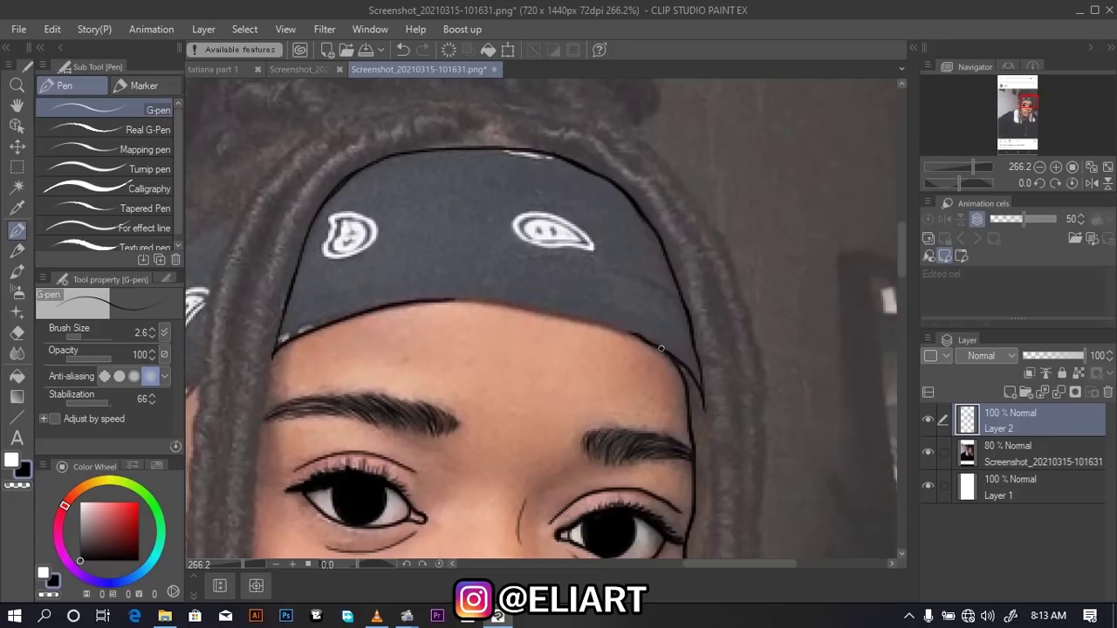
{"action": "mouse_move", "coordinate": [646, 341]}
{"action": "left_mouse_down"}
{"action": "mouse_move", "coordinate": [526, 305]}
{"action": "mouse_move", "coordinate": [375, 303]}
{"action": "left_mouse_up"}
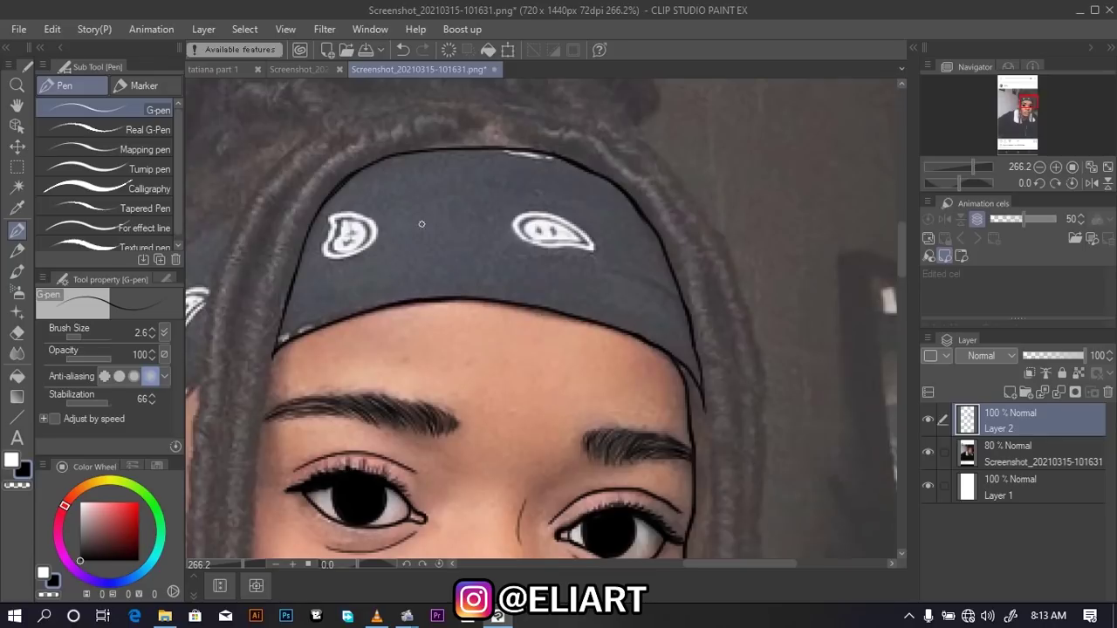
Trace the braid's left edge and the bandana's left and lower outlines
{"action": "scroll", "coordinate": [422, 224], "scroll_direction": "down", "scroll_amount": 5}
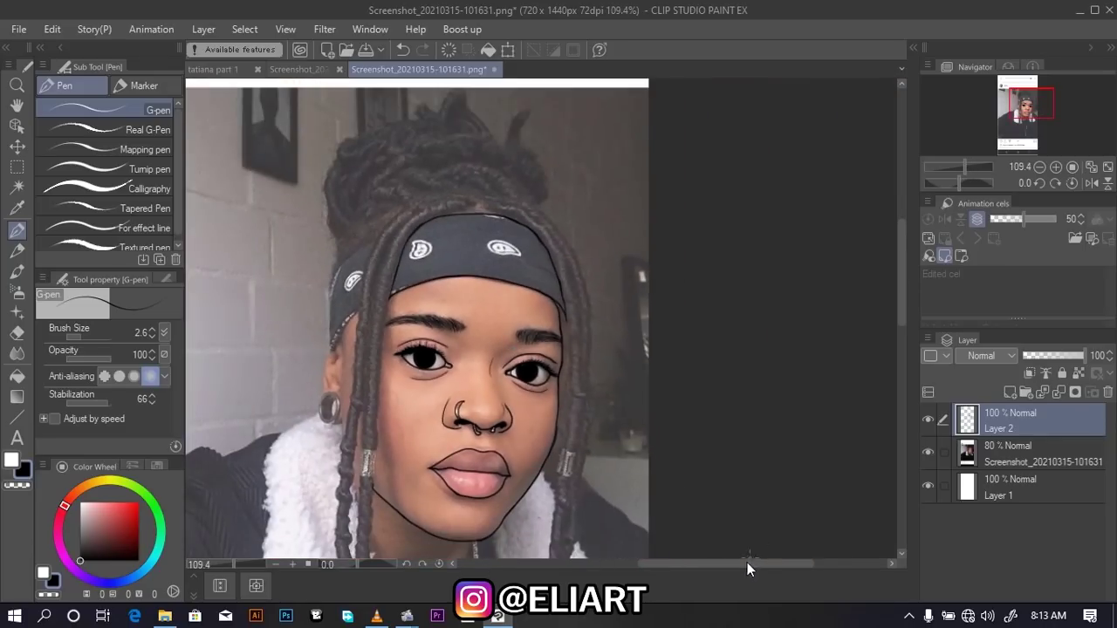
{"action": "scroll", "coordinate": [698, 562], "scroll_direction": "up", "scroll_amount": 4}
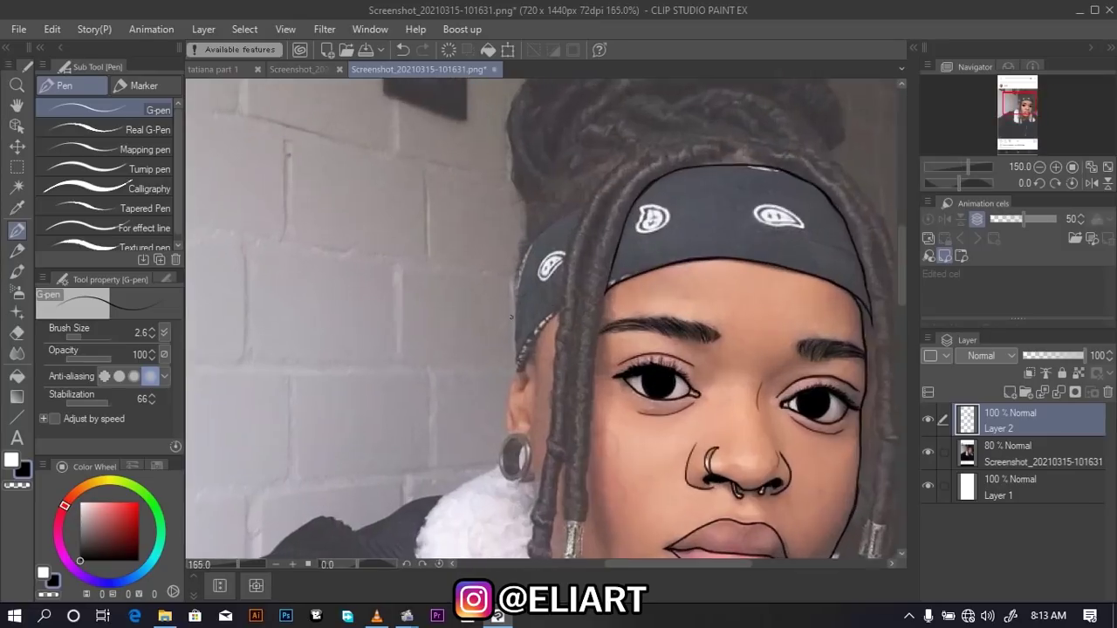
{"action": "scroll", "coordinate": [512, 317], "scroll_direction": "up", "scroll_amount": 3}
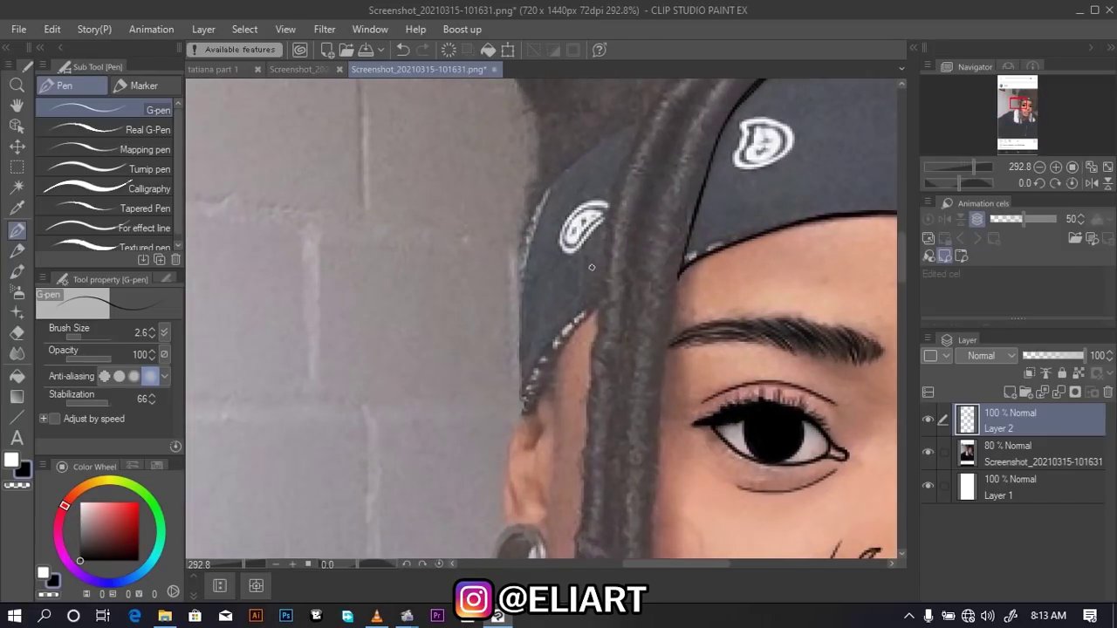
{"action": "mouse_move", "coordinate": [595, 314]}
{"action": "left_mouse_down"}
{"action": "mouse_move", "coordinate": [623, 175]}
{"action": "mouse_move", "coordinate": [671, 85]}
{"action": "left_mouse_up"}
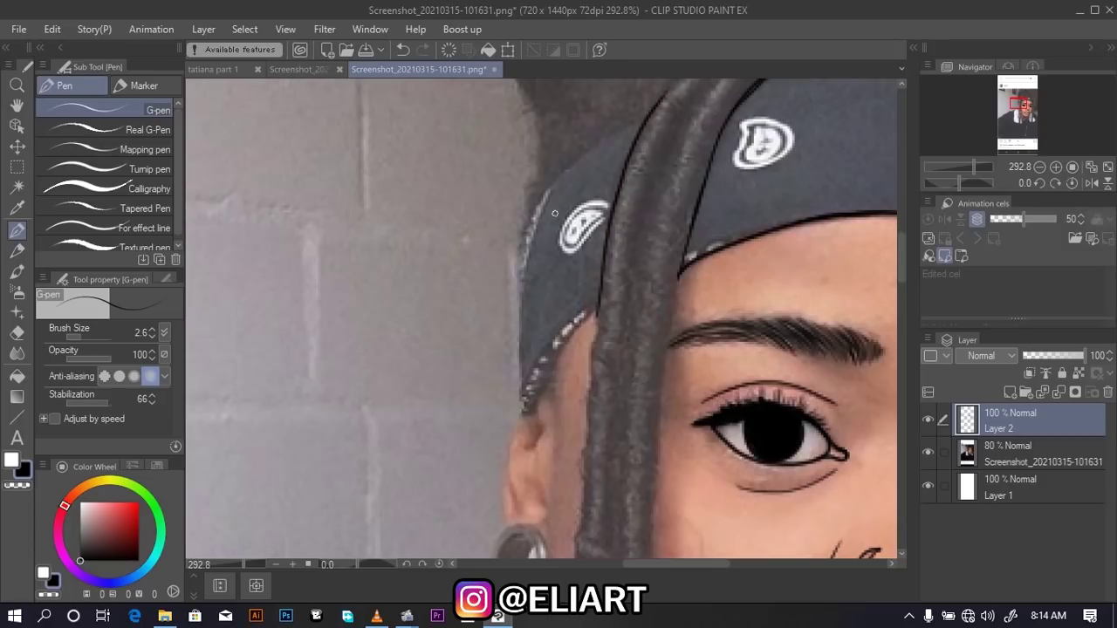
{"action": "mouse_move", "coordinate": [522, 415]}
{"action": "left_mouse_down"}
{"action": "mouse_move", "coordinate": [520, 307]}
{"action": "mouse_move", "coordinate": [536, 214]}
{"action": "left_mouse_up"}
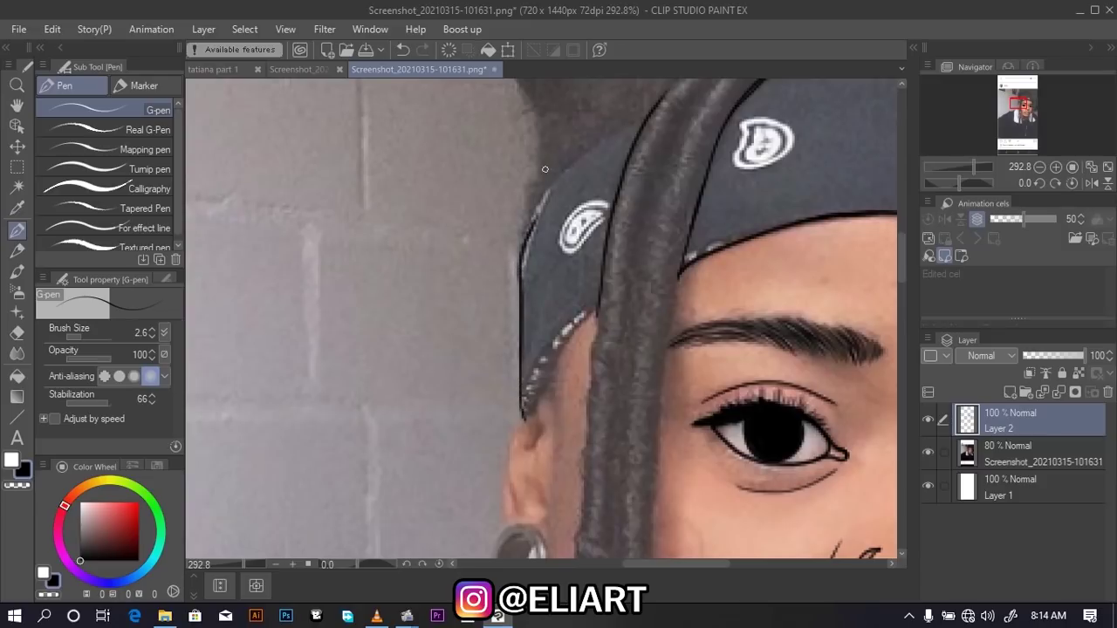
{"action": "mouse_move", "coordinate": [522, 276]}
{"action": "left_mouse_down"}
{"action": "mouse_move", "coordinate": [554, 186]}
{"action": "mouse_move", "coordinate": [667, 92]}
{"action": "left_mouse_up"}
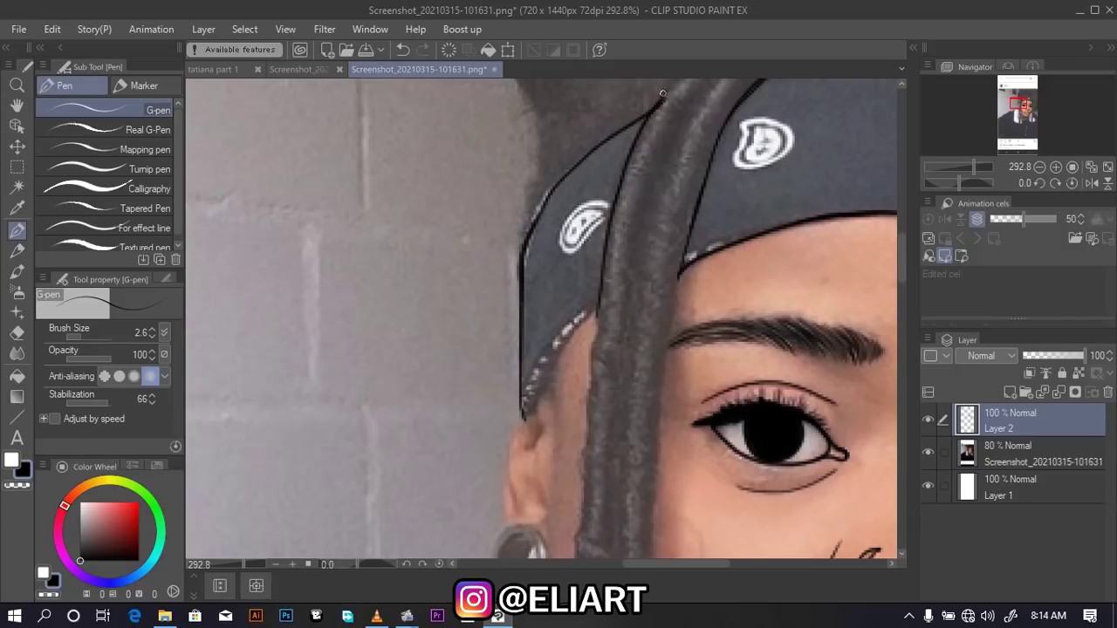
{"action": "mouse_move", "coordinate": [600, 286]}
{"action": "left_mouse_down"}
{"action": "mouse_move", "coordinate": [533, 384]}
{"action": "mouse_move", "coordinate": [523, 425]}
{"action": "left_mouse_up"}
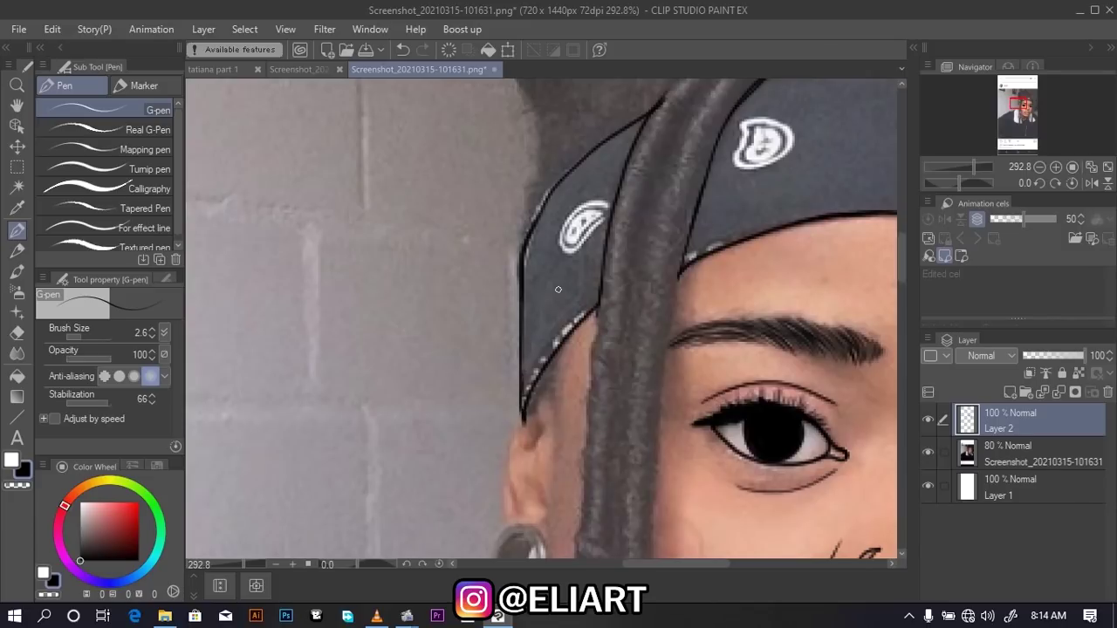
Outline the round gauge earring's inner and outer edges
{"action": "scroll", "coordinate": [675, 292], "scroll_direction": "down", "scroll_amount": 2}
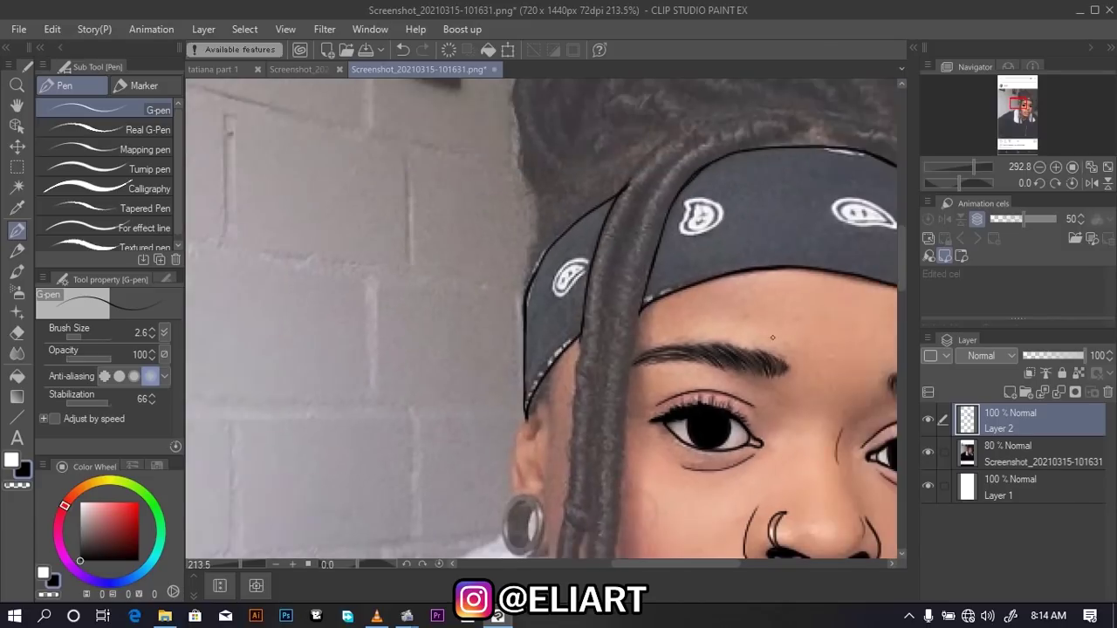
{"action": "scroll", "coordinate": [901, 271], "scroll_direction": "down", "scroll_amount": 3}
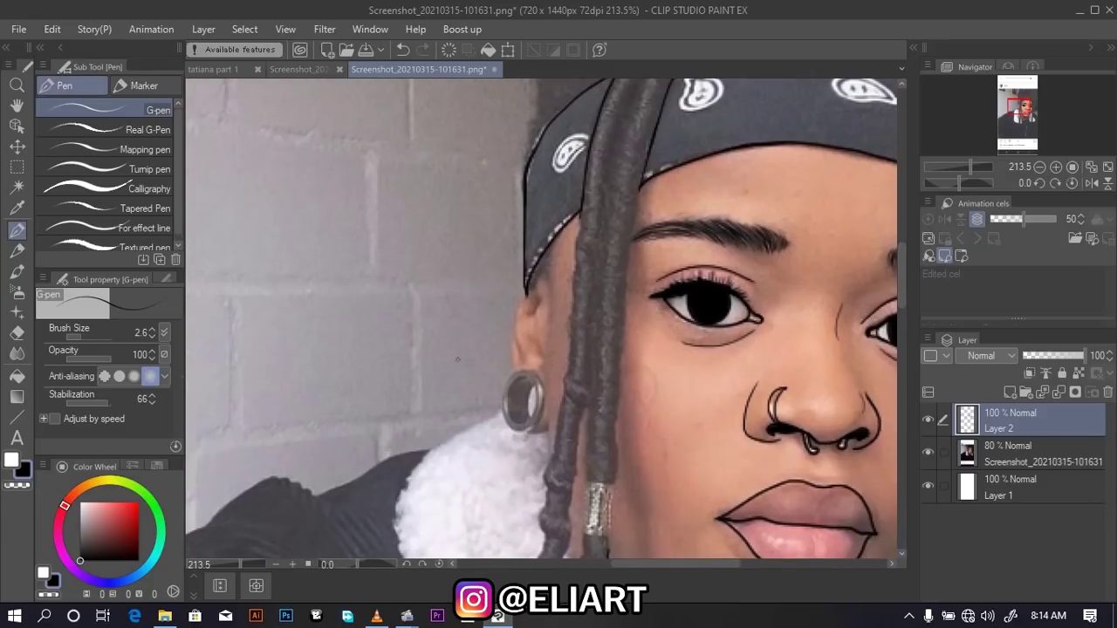
{"action": "scroll", "coordinate": [548, 381], "scroll_direction": "up", "scroll_amount": 3}
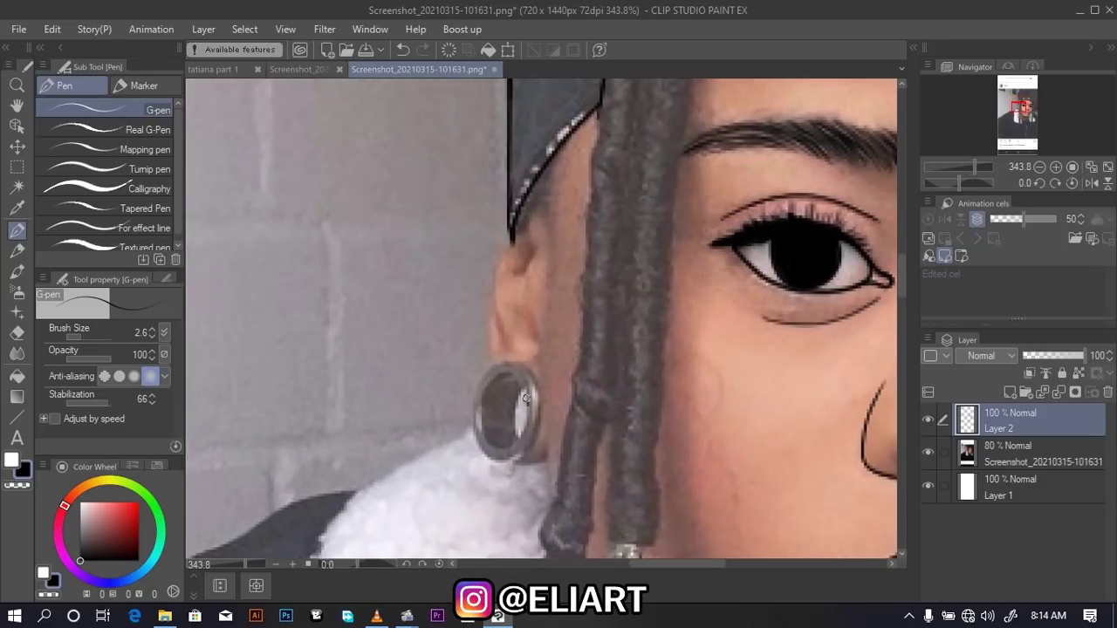
{"action": "mouse_move", "coordinate": [522, 388]}
{"action": "left_mouse_down"}
{"action": "mouse_move", "coordinate": [482, 398]}
{"action": "mouse_move", "coordinate": [502, 448]}
{"action": "mouse_move", "coordinate": [524, 385]}
{"action": "left_mouse_up"}
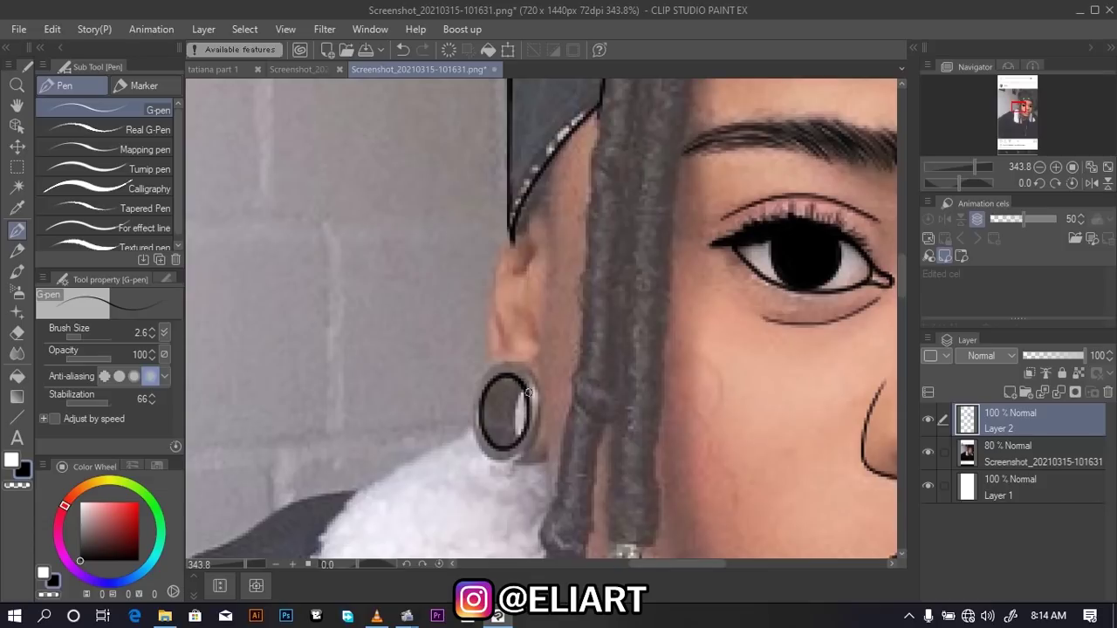
{"action": "left_click_drag", "start_coordinate": [523, 387], "coordinate": [505, 449]}
{"action": "mouse_move", "coordinate": [527, 372]}
{"action": "left_mouse_down"}
{"action": "mouse_move", "coordinate": [501, 360]}
{"action": "mouse_move", "coordinate": [477, 384]}
{"action": "mouse_move", "coordinate": [472, 429]}
{"action": "mouse_move", "coordinate": [485, 462]}
{"action": "mouse_move", "coordinate": [527, 444]}
{"action": "mouse_move", "coordinate": [539, 406]}
{"action": "mouse_move", "coordinate": [525, 366]}
{"action": "mouse_move", "coordinate": [499, 360]}
{"action": "left_mouse_up"}
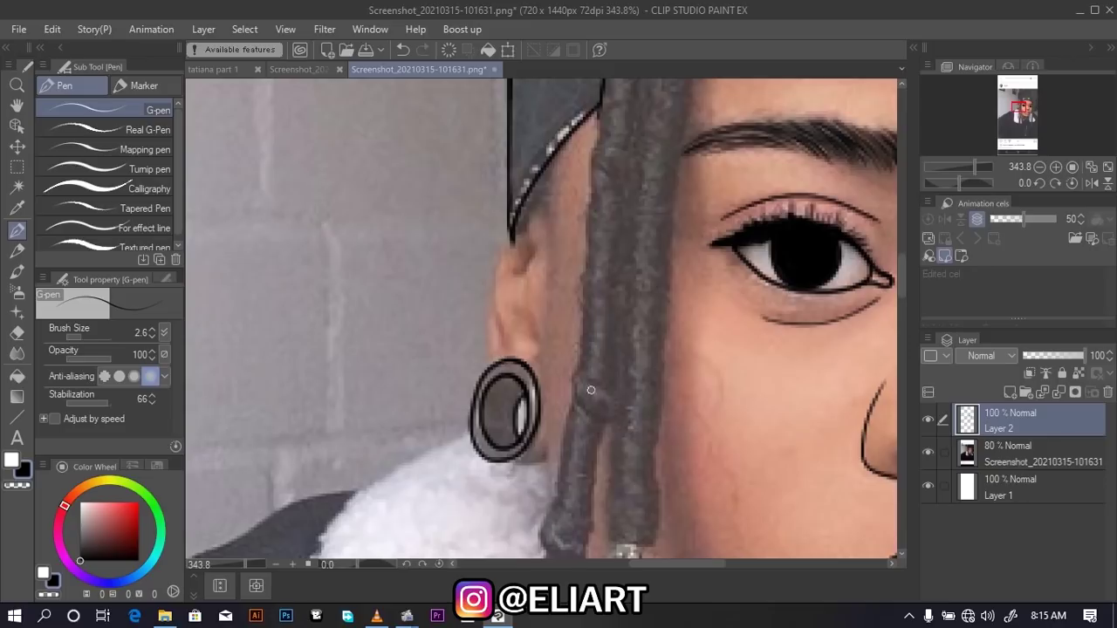
{"action": "mouse_move", "coordinate": [477, 452]}
{"action": "left_mouse_down"}
{"action": "mouse_move", "coordinate": [527, 471]}
{"action": "mouse_move", "coordinate": [553, 461]}
{"action": "mouse_move", "coordinate": [537, 371]}
{"action": "left_mouse_up"}
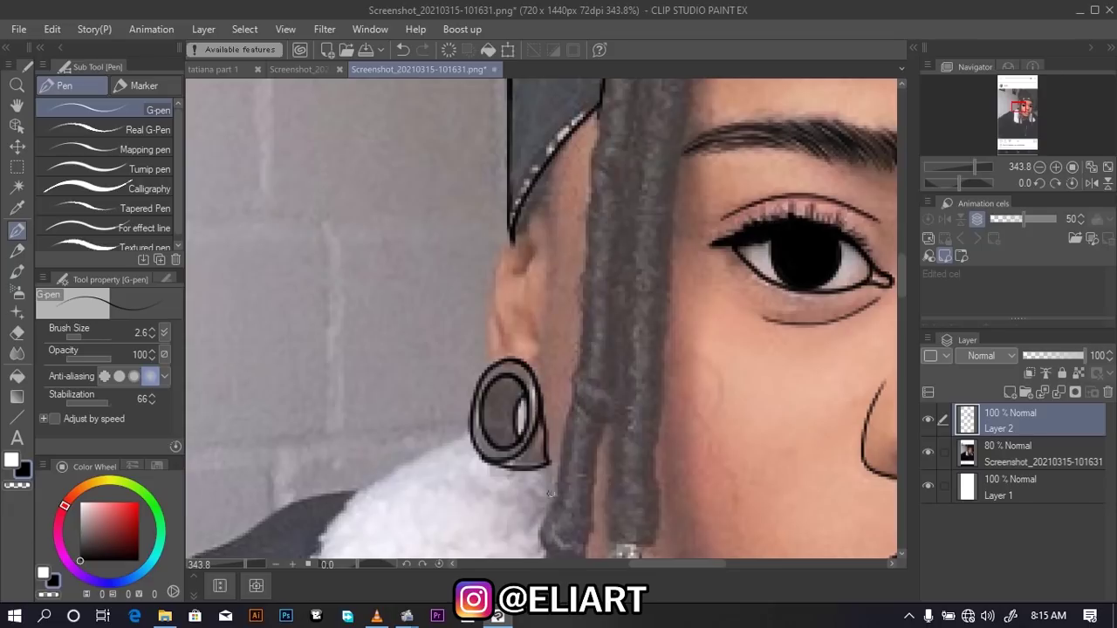
{"action": "left_click_drag", "start_coordinate": [555, 517], "coordinate": [544, 427]}
Trace the ear's outer contour, inner curve and the short line under the bandana
{"action": "mouse_move", "coordinate": [503, 254]}
{"action": "left_mouse_down"}
{"action": "mouse_move", "coordinate": [489, 299]}
{"action": "mouse_move", "coordinate": [505, 356]}
{"action": "left_mouse_up"}
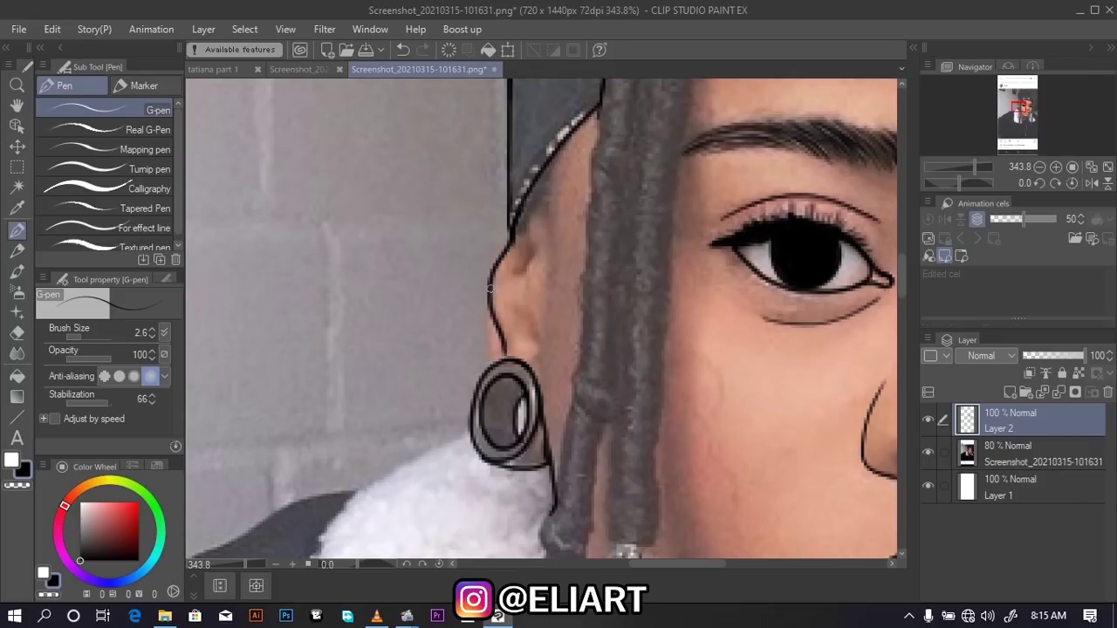
{"action": "mouse_move", "coordinate": [487, 315]}
{"action": "left_mouse_down"}
{"action": "mouse_move", "coordinate": [494, 370]}
{"action": "mouse_move", "coordinate": [505, 361]}
{"action": "left_mouse_up"}
{"action": "left_click_drag", "start_coordinate": [527, 216], "coordinate": [527, 295]}
{"action": "mouse_move", "coordinate": [540, 336]}
{"action": "left_mouse_down"}
{"action": "mouse_move", "coordinate": [532, 260]}
{"action": "mouse_move", "coordinate": [514, 274]}
{"action": "mouse_move", "coordinate": [536, 258]}
{"action": "left_mouse_up"}
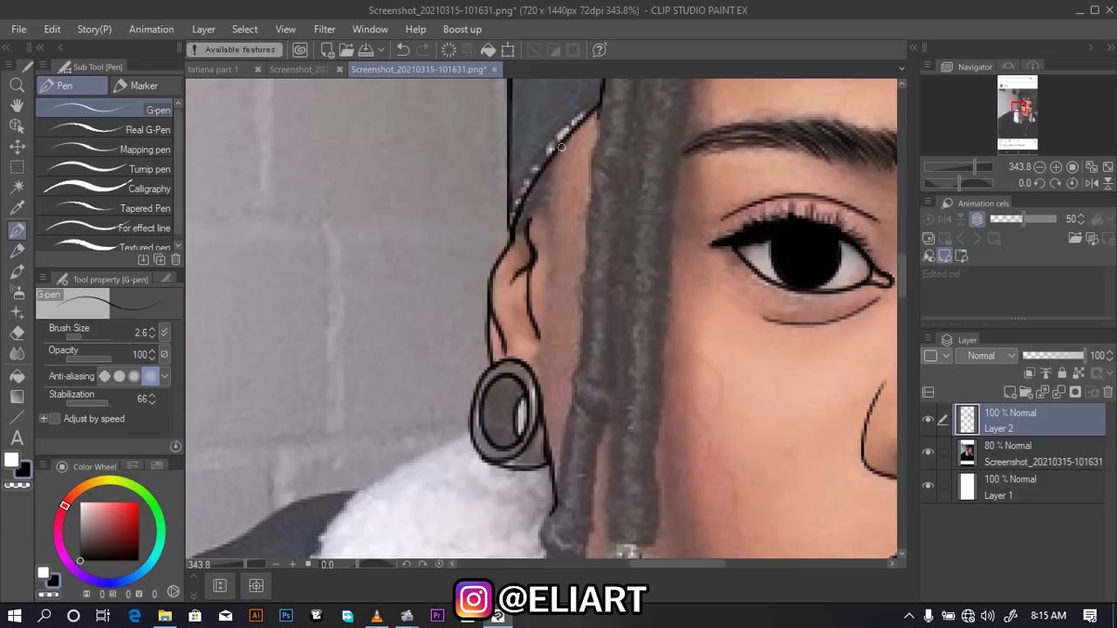
{"action": "left_click_drag", "start_coordinate": [542, 199], "coordinate": [548, 235]}
{"action": "left_click_drag", "start_coordinate": [541, 182], "coordinate": [540, 205]}
{"action": "key", "text": "ctrl+alt+0"}
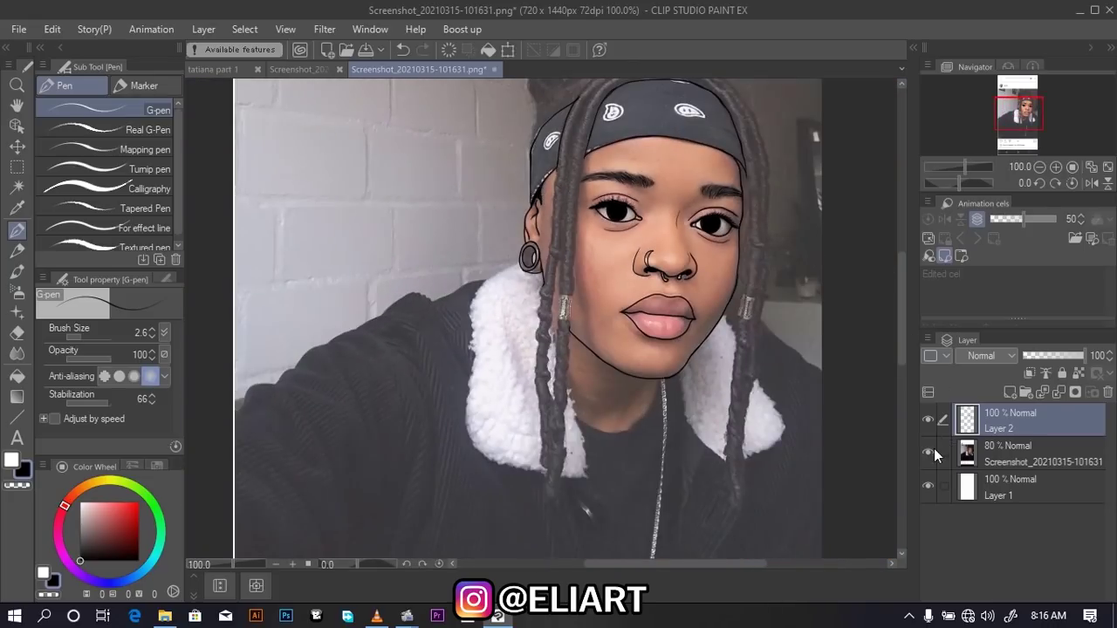
{"action": "left_click", "coordinate": [928, 452]}
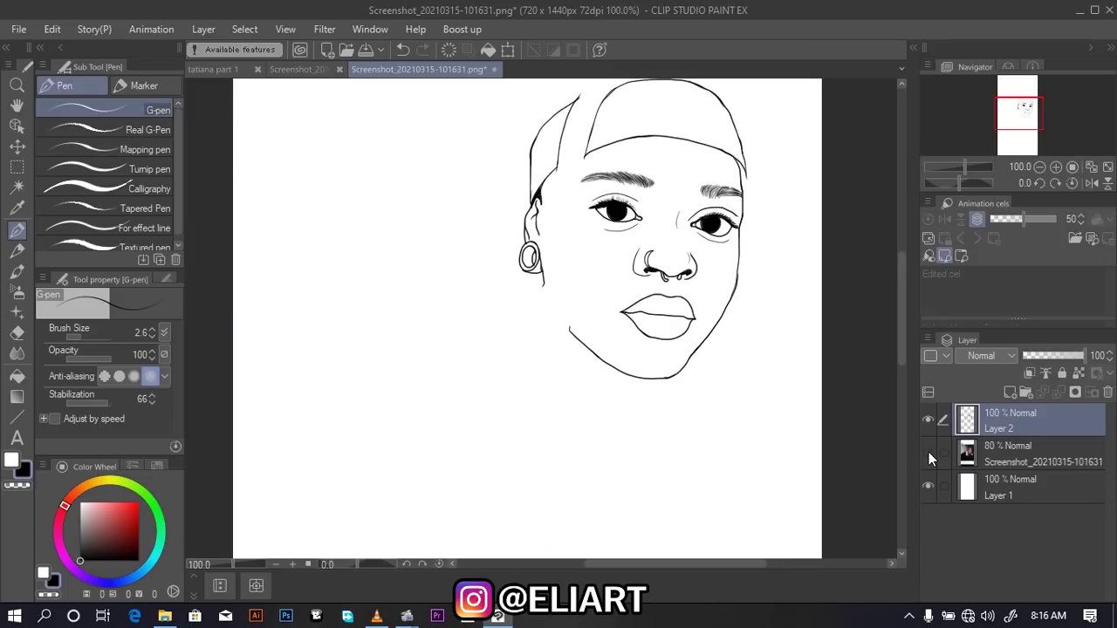
{"action": "left_click", "coordinate": [928, 452]}
{"action": "left_click", "coordinate": [928, 452]}
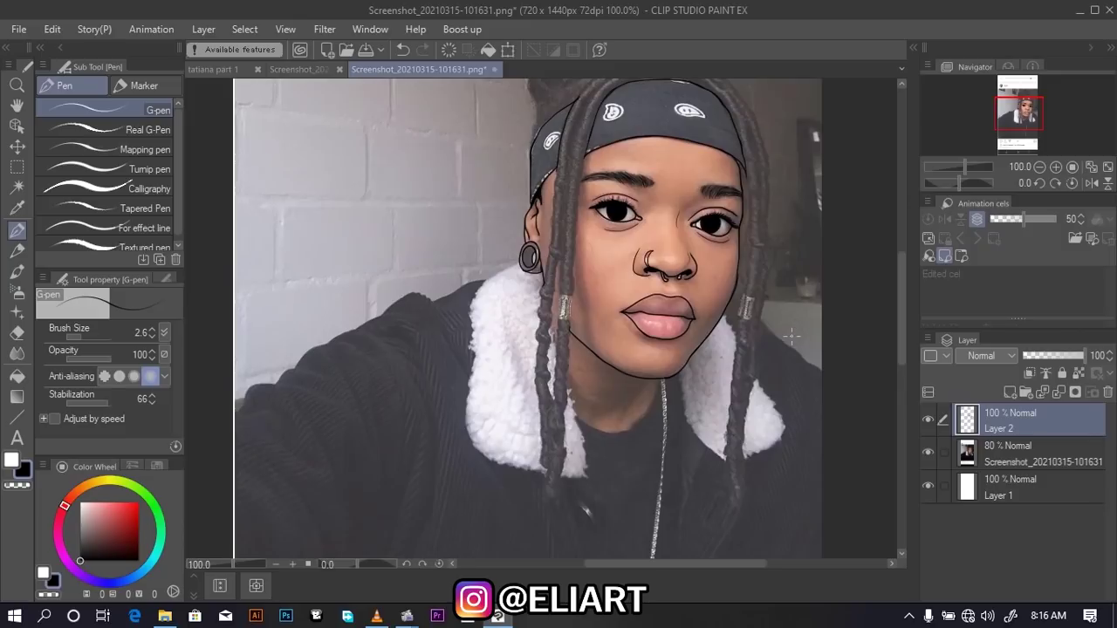
Extend the hair's right-edge outline upward beside the dreadlock
{"action": "scroll", "coordinate": [950, 162], "scroll_direction": "up", "scroll_amount": 3}
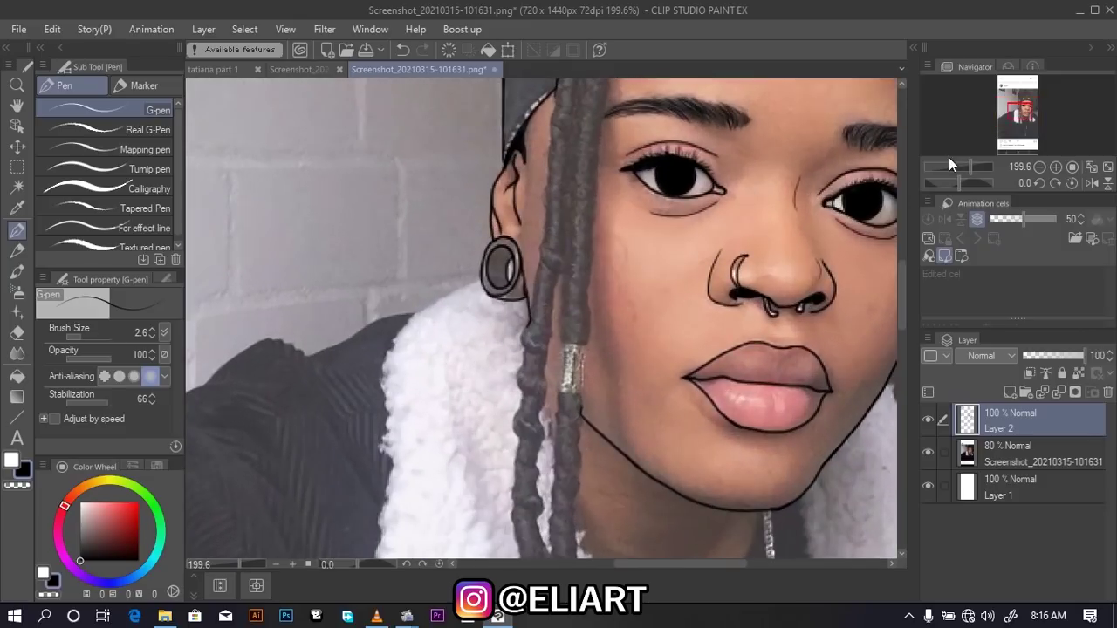
{"action": "scroll", "coordinate": [909, 260], "scroll_direction": "up", "scroll_amount": 3}
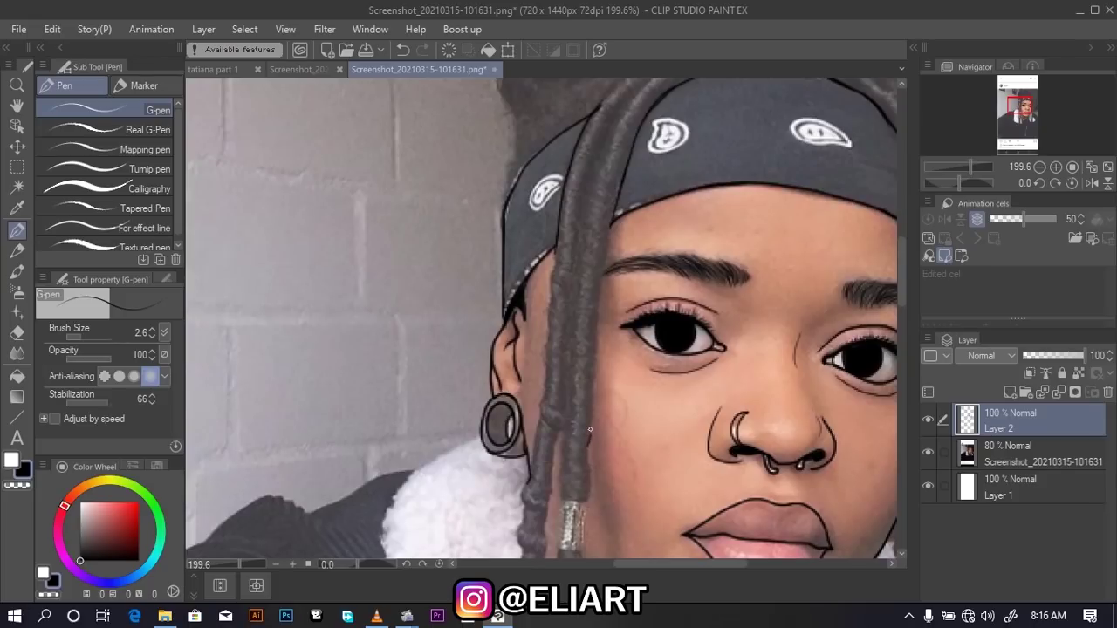
{"action": "left_click_drag", "start_coordinate": [592, 398], "coordinate": [592, 381]}
{"action": "left_click_drag", "start_coordinate": [597, 329], "coordinate": [598, 306]}
{"action": "left_click_drag", "start_coordinate": [607, 239], "coordinate": [610, 224]}
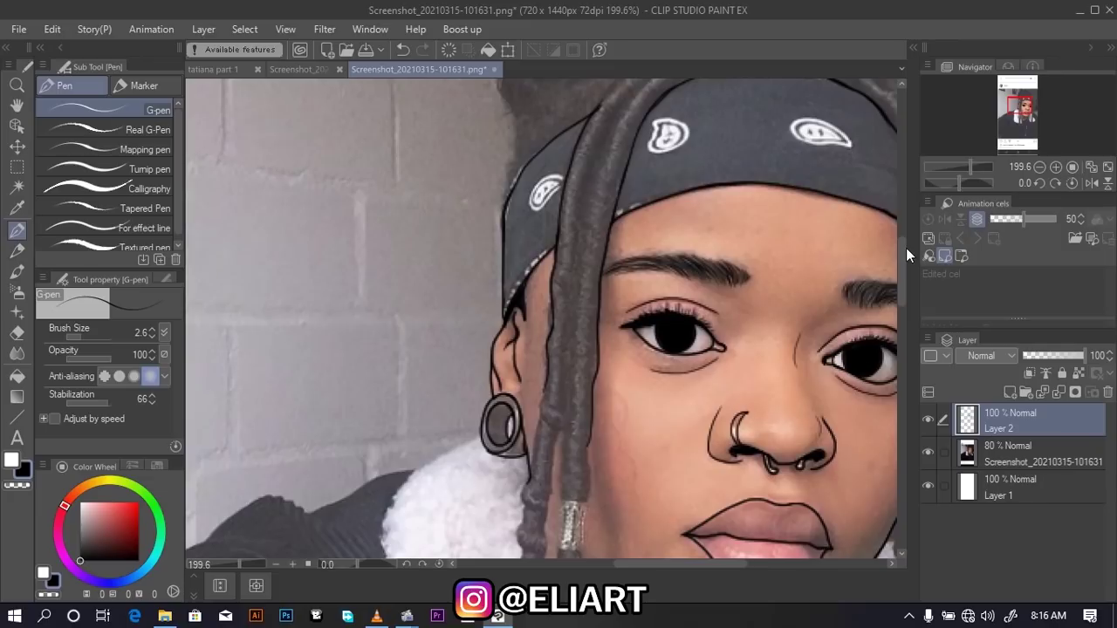
{"action": "left_click_drag", "start_coordinate": [906, 248], "coordinate": [906, 297]}
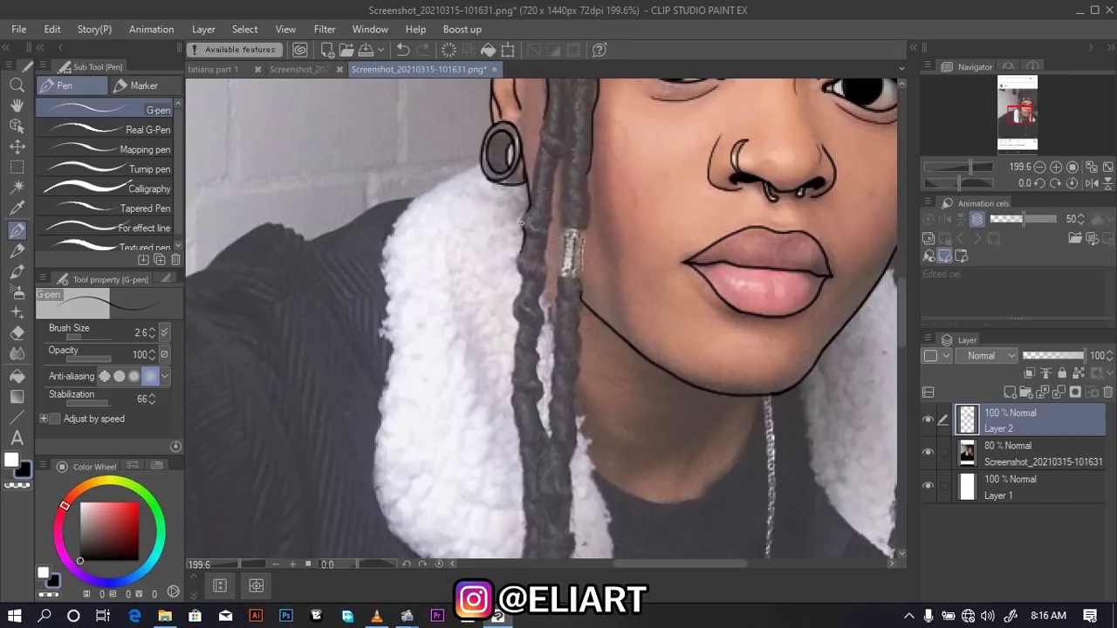
Trace the dreadlock's inner, lower and right edges up toward its top
{"action": "left_click_drag", "start_coordinate": [531, 200], "coordinate": [534, 168]}
{"action": "left_click_drag", "start_coordinate": [546, 106], "coordinate": [548, 82]}
{"action": "left_click_drag", "start_coordinate": [559, 224], "coordinate": [565, 98]}
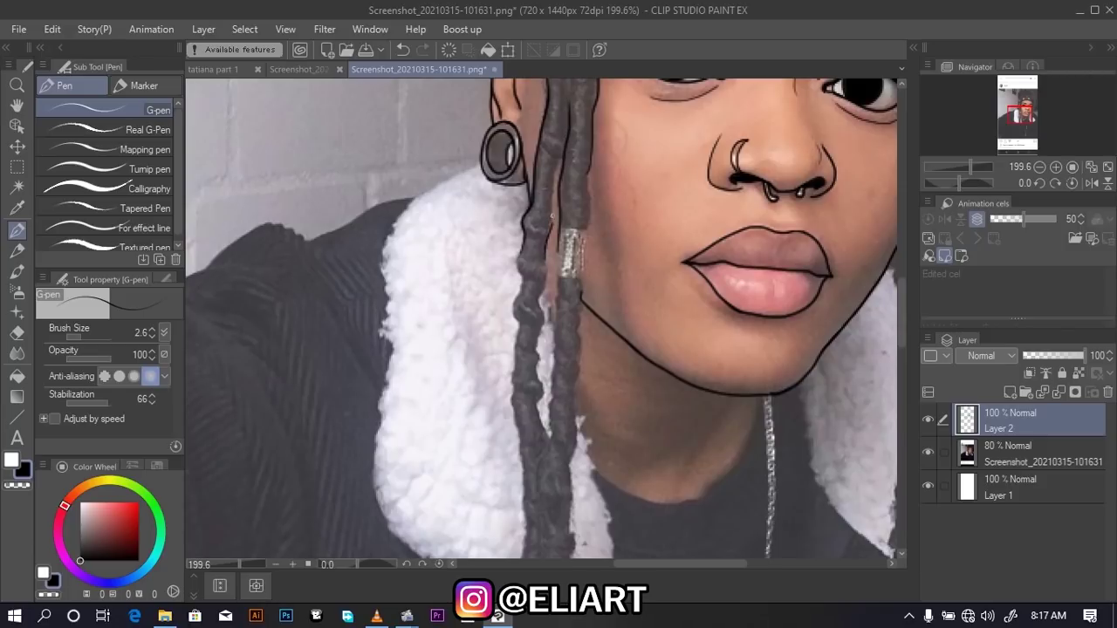
{"action": "left_click_drag", "start_coordinate": [551, 216], "coordinate": [564, 152]}
{"action": "left_click_drag", "start_coordinate": [552, 376], "coordinate": [557, 204]}
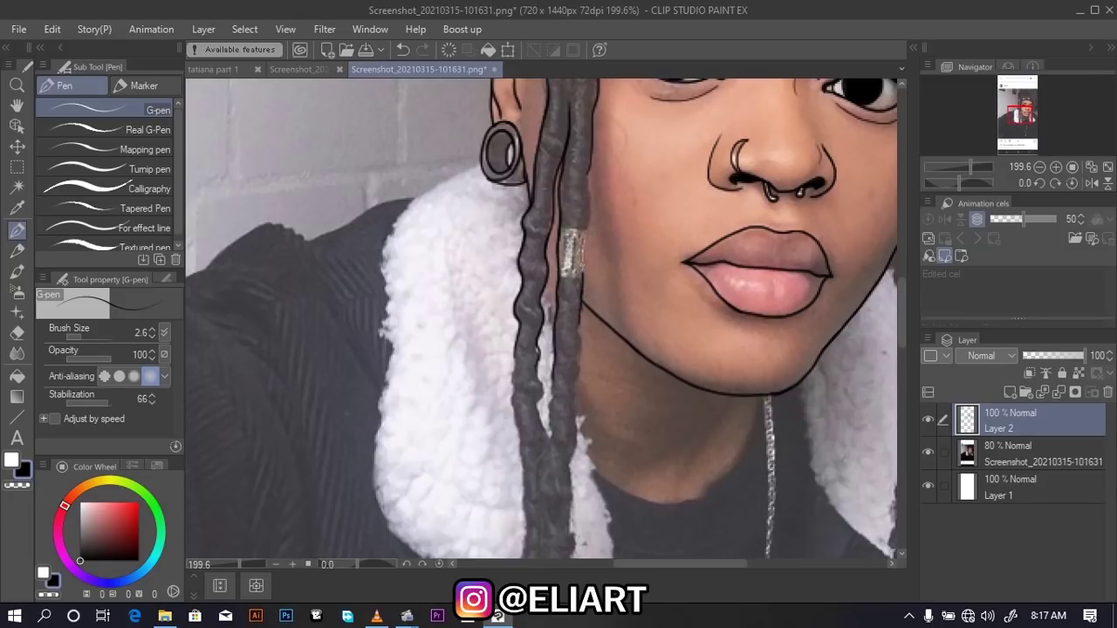
{"action": "left_click_drag", "start_coordinate": [583, 255], "coordinate": [590, 168]}
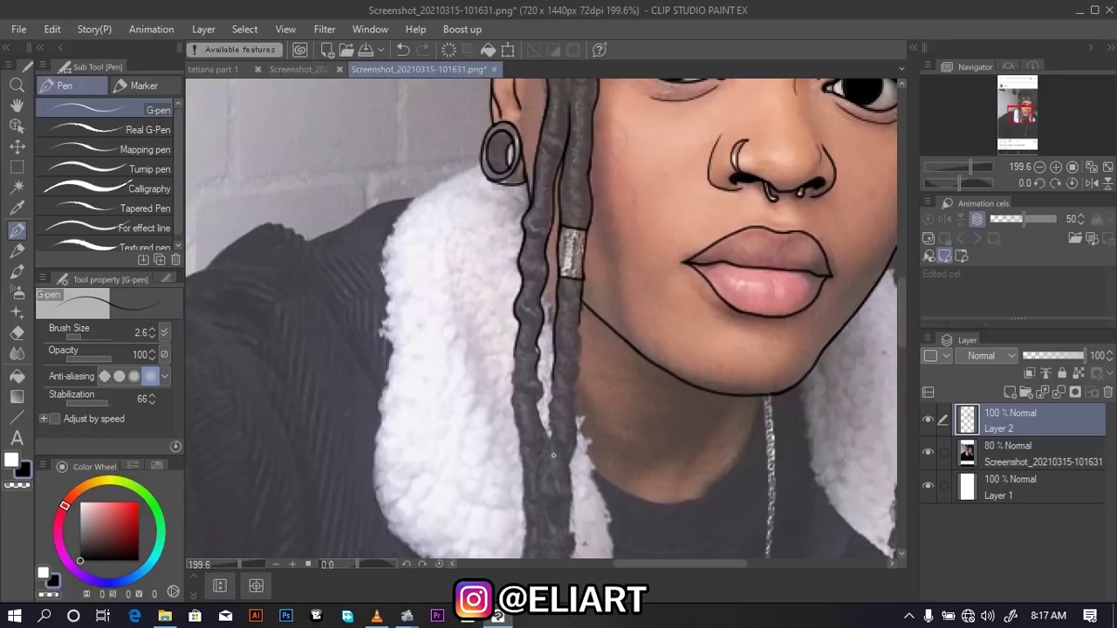
Outline the lower braid's left and bottom edges, closing the gap between them
{"action": "left_click_drag", "start_coordinate": [551, 429], "coordinate": [554, 358]}
{"action": "left_click_drag", "start_coordinate": [540, 417], "coordinate": [536, 337]}
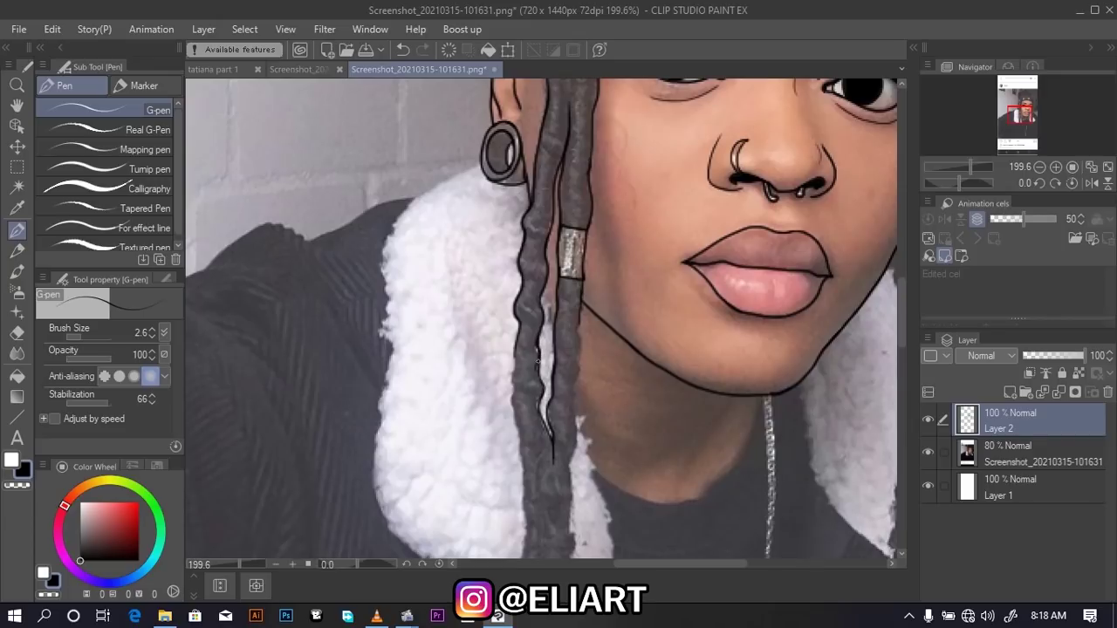
{"action": "mouse_move", "coordinate": [543, 388]}
{"action": "left_mouse_down"}
{"action": "mouse_move", "coordinate": [554, 480]}
{"action": "mouse_move", "coordinate": [576, 447]}
{"action": "mouse_move", "coordinate": [575, 417]}
{"action": "left_mouse_up"}
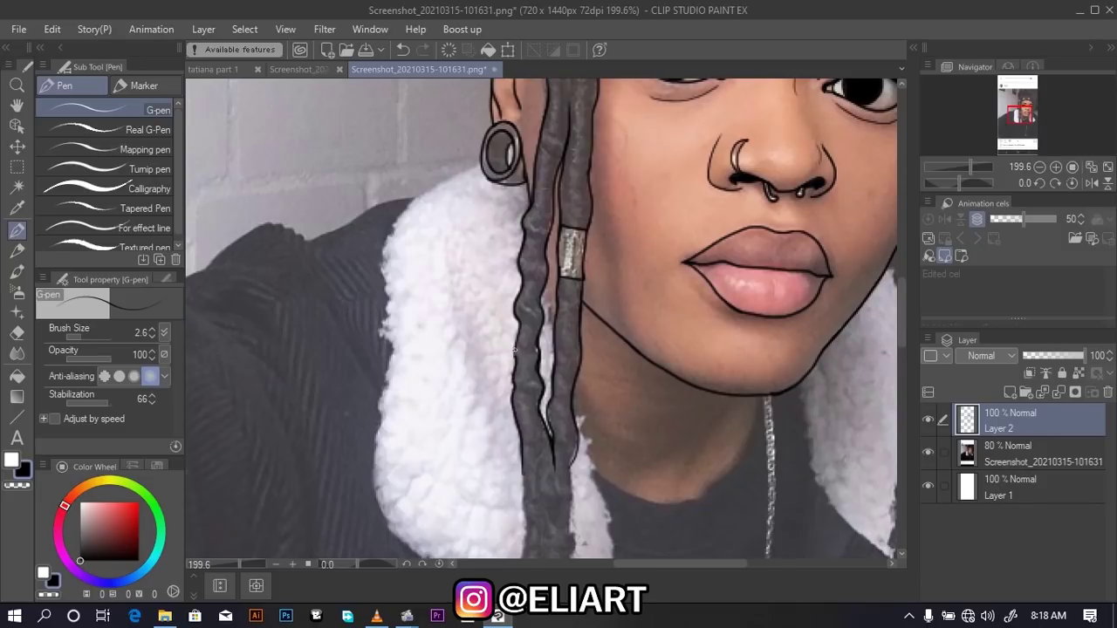
{"action": "left_click_drag", "start_coordinate": [518, 330], "coordinate": [518, 321]}
Finish the dreadlock's right and left edges from its upper part down to the tip
{"action": "mouse_move", "coordinate": [902, 297]}
{"action": "left_mouse_down"}
{"action": "mouse_move", "coordinate": [914, 344]}
{"action": "mouse_move", "coordinate": [912, 328]}
{"action": "left_mouse_up"}
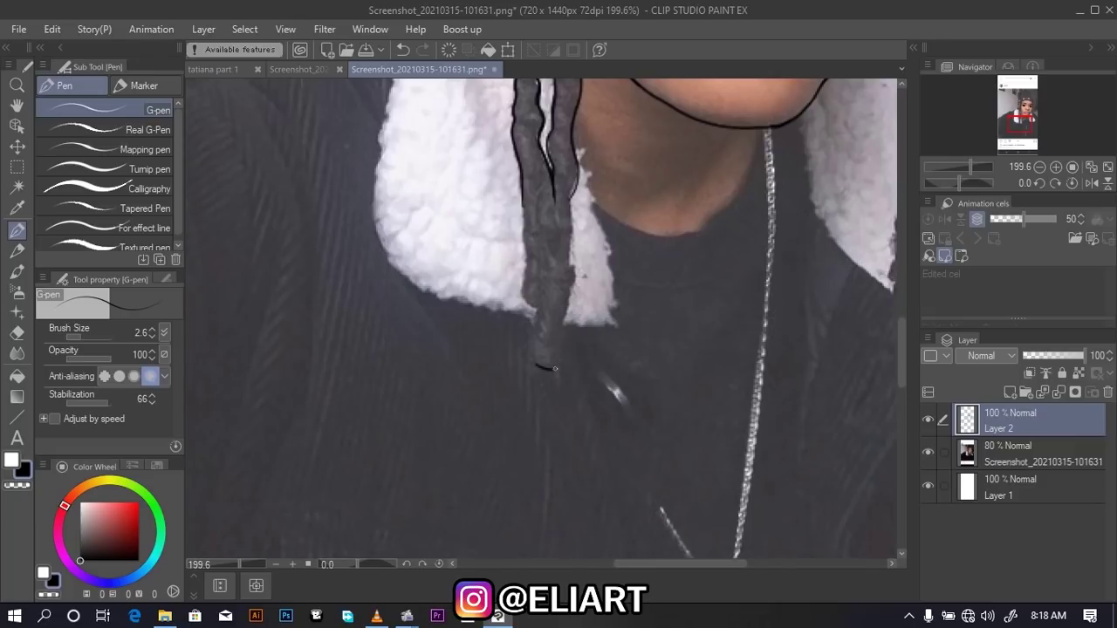
{"action": "mouse_move", "coordinate": [560, 344]}
{"action": "left_mouse_down"}
{"action": "mouse_move", "coordinate": [575, 275]}
{"action": "mouse_move", "coordinate": [567, 222]}
{"action": "left_mouse_up"}
{"action": "left_click_drag", "start_coordinate": [570, 137], "coordinate": [572, 239]}
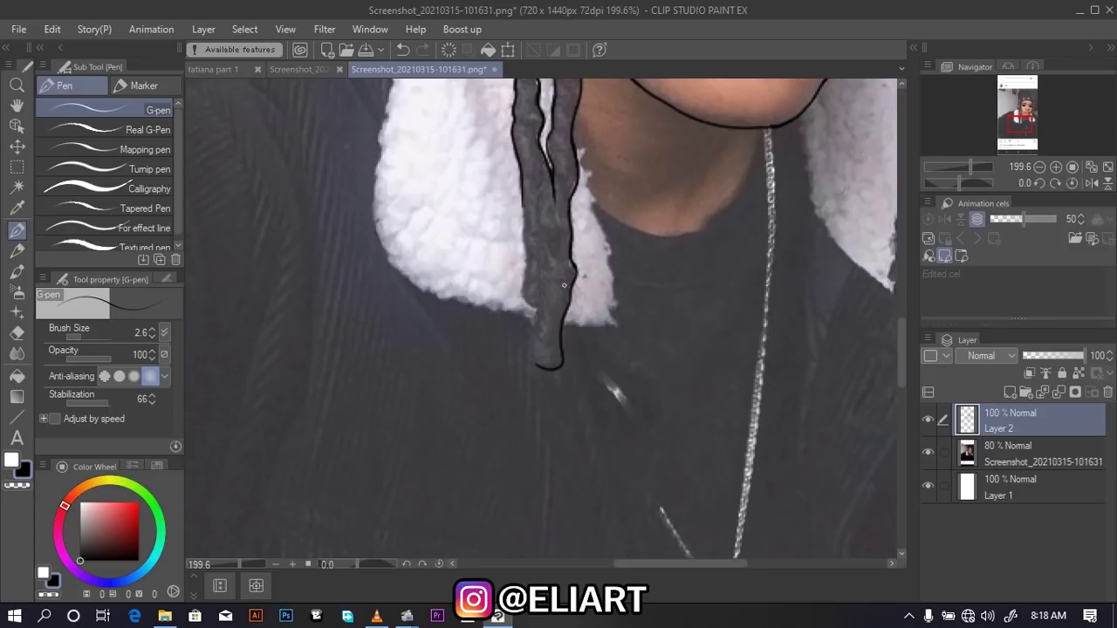
{"action": "left_click_drag", "start_coordinate": [540, 280], "coordinate": [531, 359]}
{"action": "left_click_drag", "start_coordinate": [516, 150], "coordinate": [519, 166]}
{"action": "left_click_drag", "start_coordinate": [521, 210], "coordinate": [525, 304]}
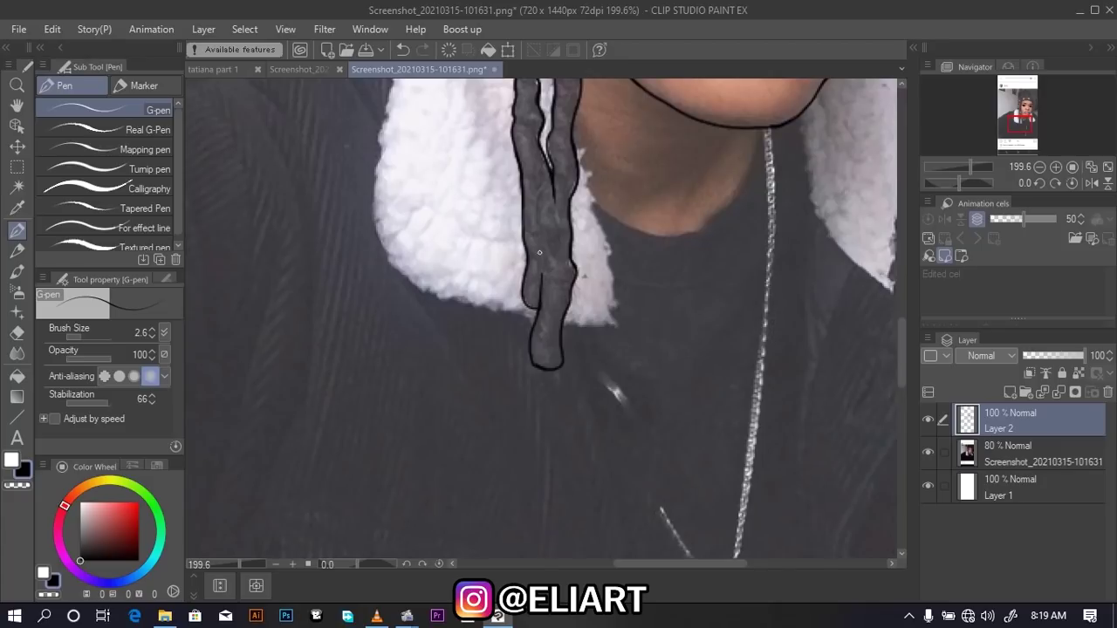
{"action": "key", "text": "ctrl+alt+0"}
{"action": "mouse_move", "coordinate": [904, 327]}
{"action": "left_mouse_down"}
{"action": "mouse_move", "coordinate": [904, 364]}
{"action": "mouse_move", "coordinate": [906, 294]}
{"action": "left_mouse_up"}
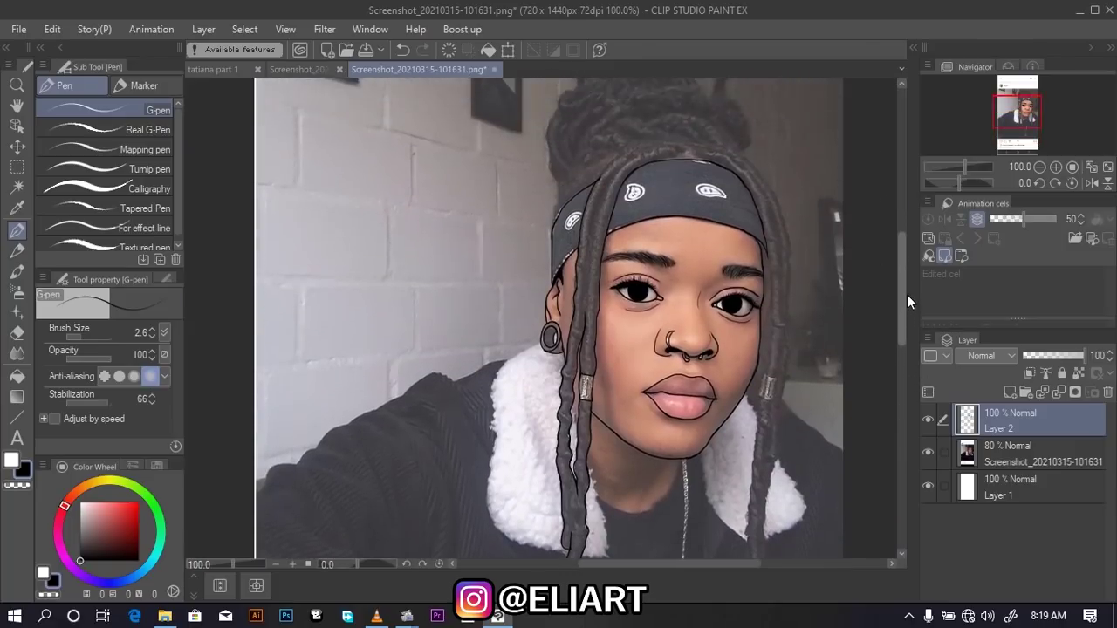
{"action": "scroll", "coordinate": [814, 295], "scroll_direction": "up", "scroll_amount": 3}
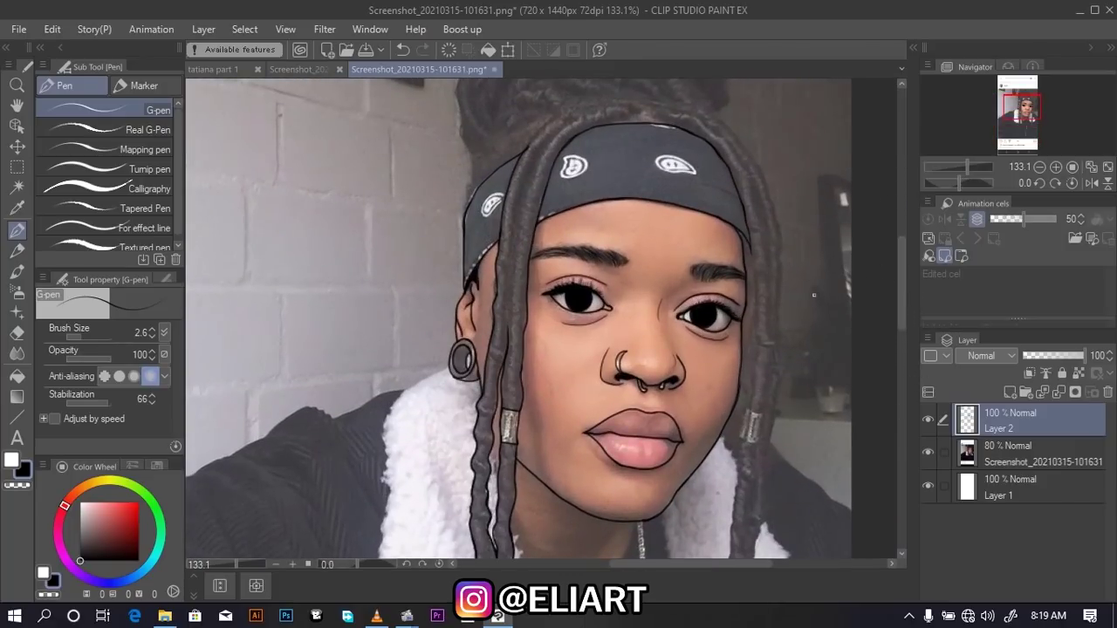
{"action": "scroll", "coordinate": [814, 295], "scroll_direction": "down", "scroll_amount": 2}
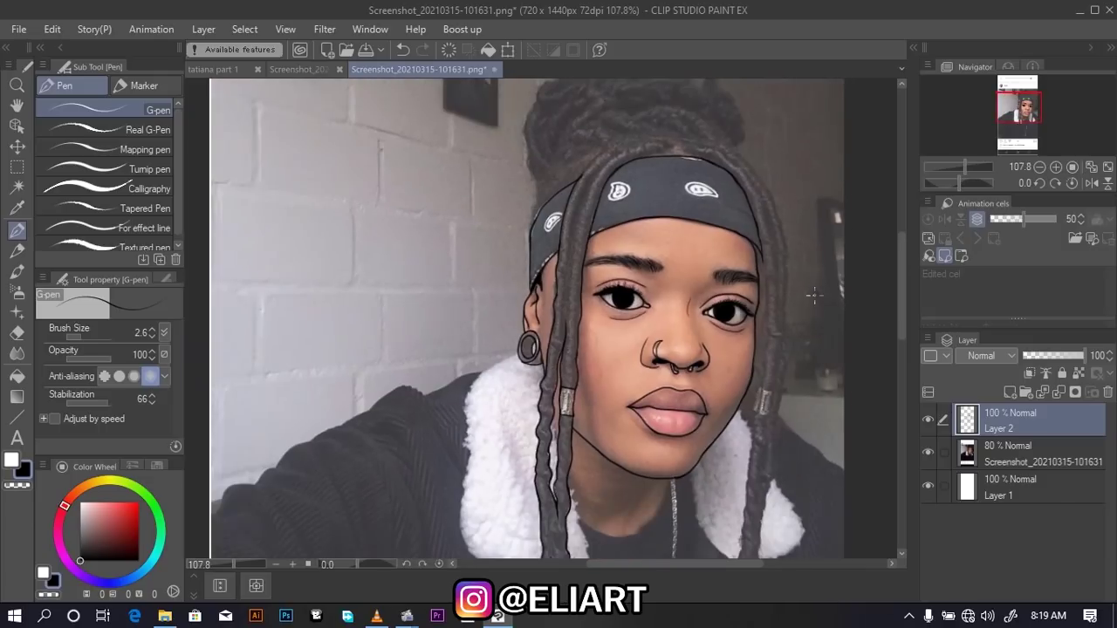
{"action": "scroll", "coordinate": [815, 294], "scroll_direction": "up", "scroll_amount": 3}
{"action": "scroll", "coordinate": [814, 295], "scroll_direction": "up", "scroll_amount": 2}
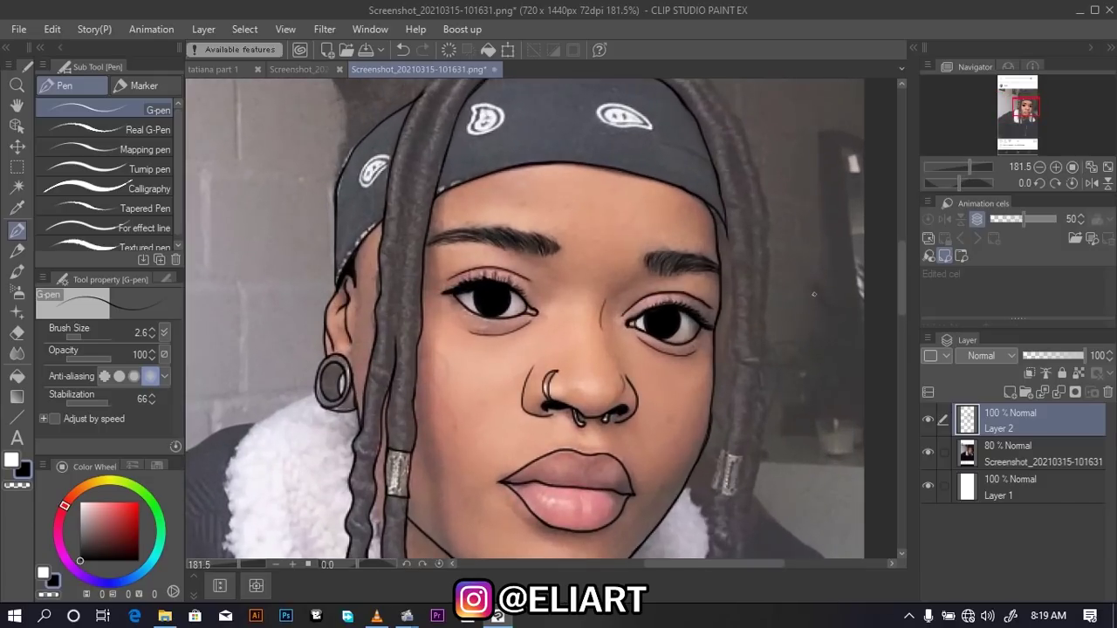
{"action": "scroll", "coordinate": [815, 294], "scroll_direction": "down", "scroll_amount": 2}
{"action": "scroll", "coordinate": [814, 294], "scroll_direction": "down", "scroll_amount": 3}
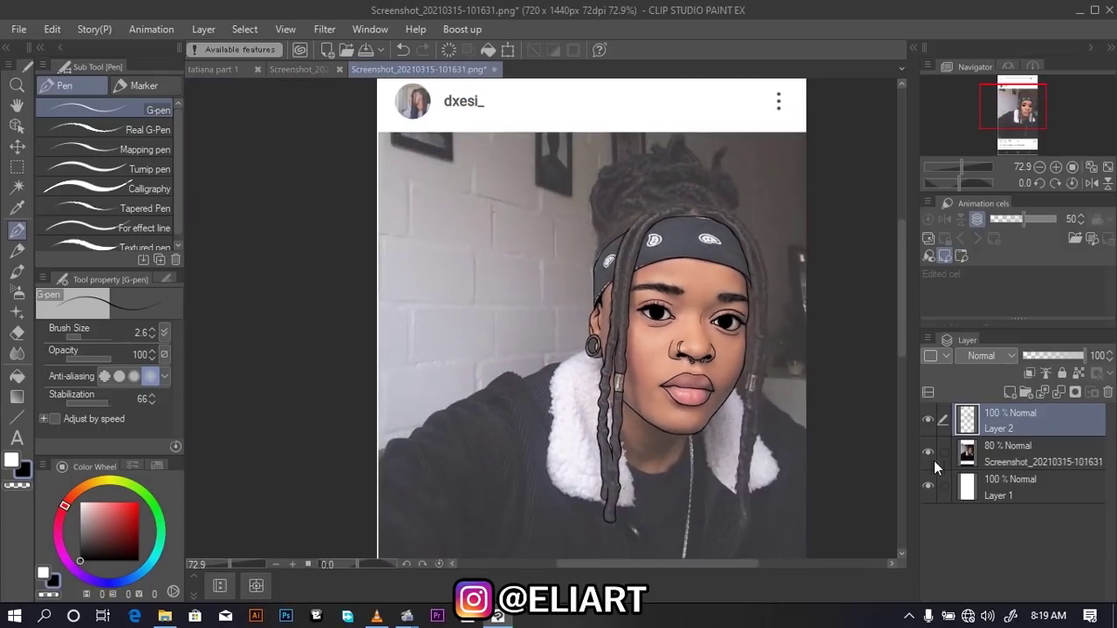
{"action": "left_click", "coordinate": [927, 452]}
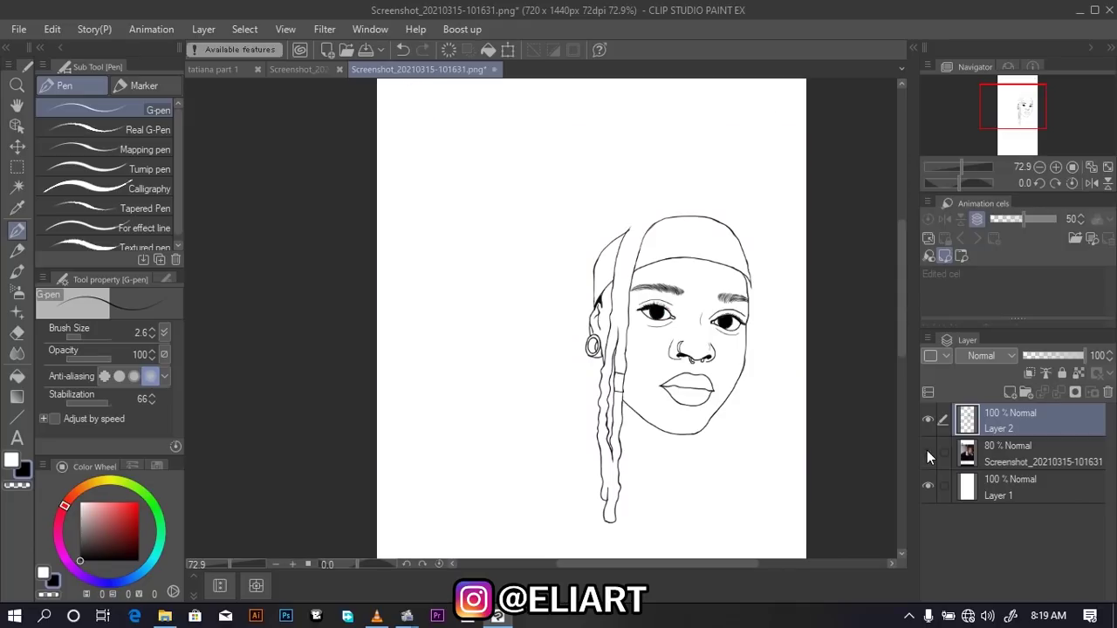
{"action": "left_click", "coordinate": [928, 452]}
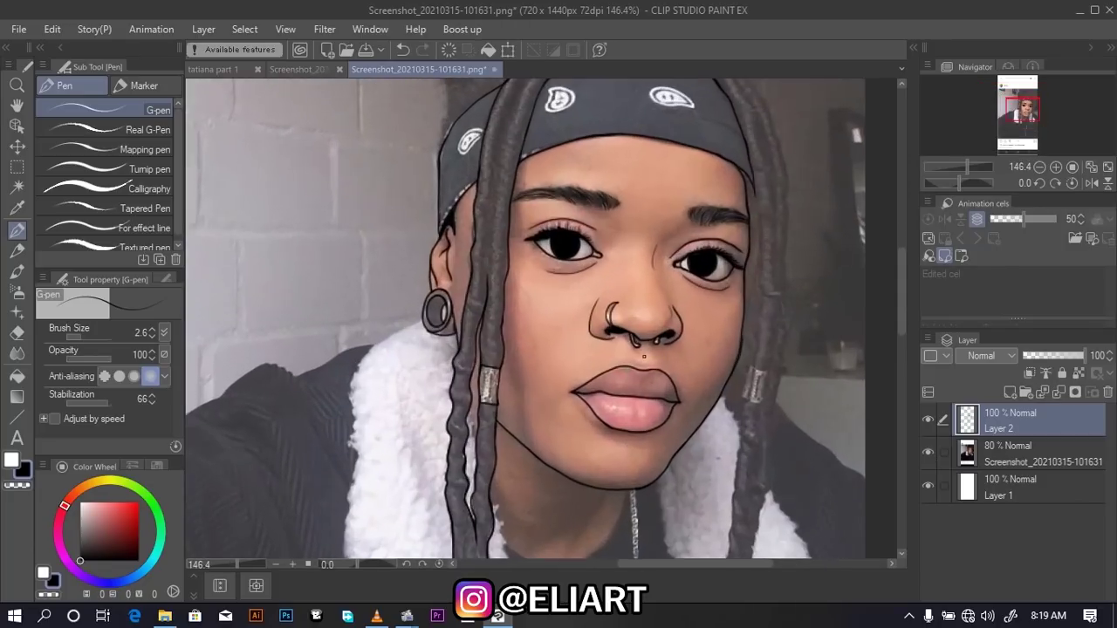
Redraw the right cheek line and ink the right-side dreadlock's edge downward
{"action": "scroll", "coordinate": [749, 311], "scroll_direction": "up", "scroll_amount": 1}
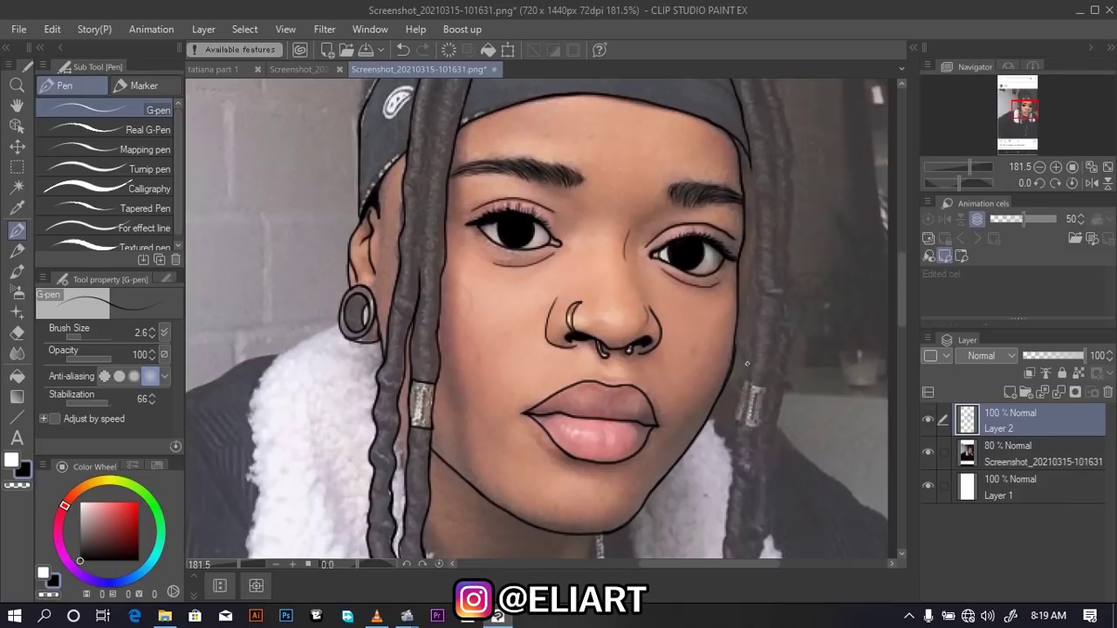
{"action": "left_click_drag", "start_coordinate": [743, 355], "coordinate": [740, 317]}
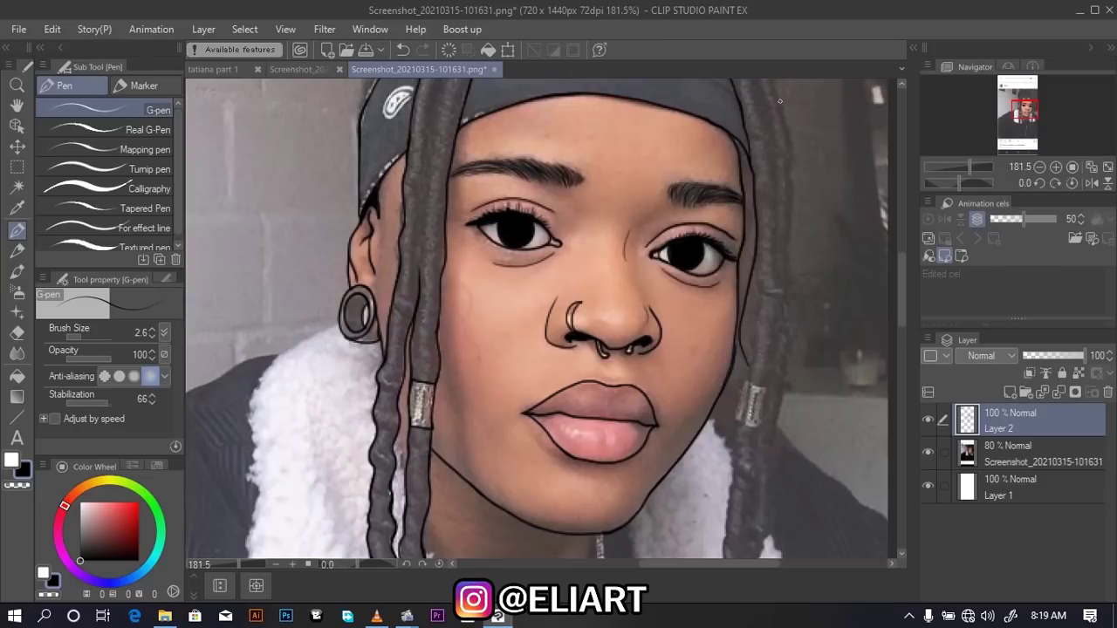
{"action": "left_click_drag", "start_coordinate": [781, 102], "coordinate": [790, 182]}
{"action": "left_click_drag", "start_coordinate": [796, 320], "coordinate": [788, 353]}
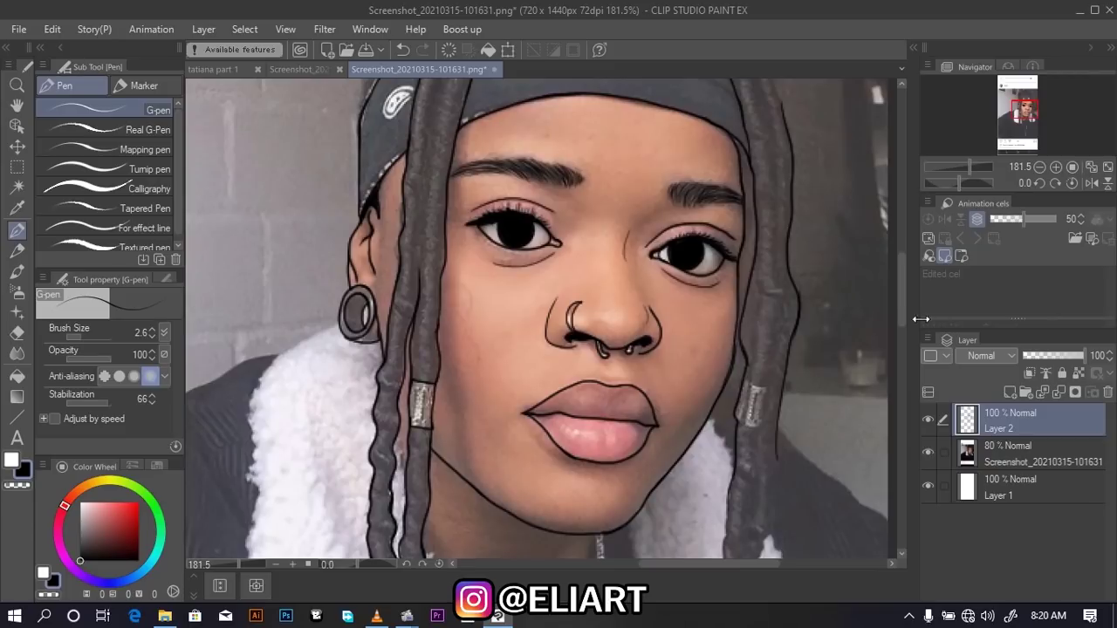
{"action": "left_click_drag", "start_coordinate": [903, 306], "coordinate": [911, 350]}
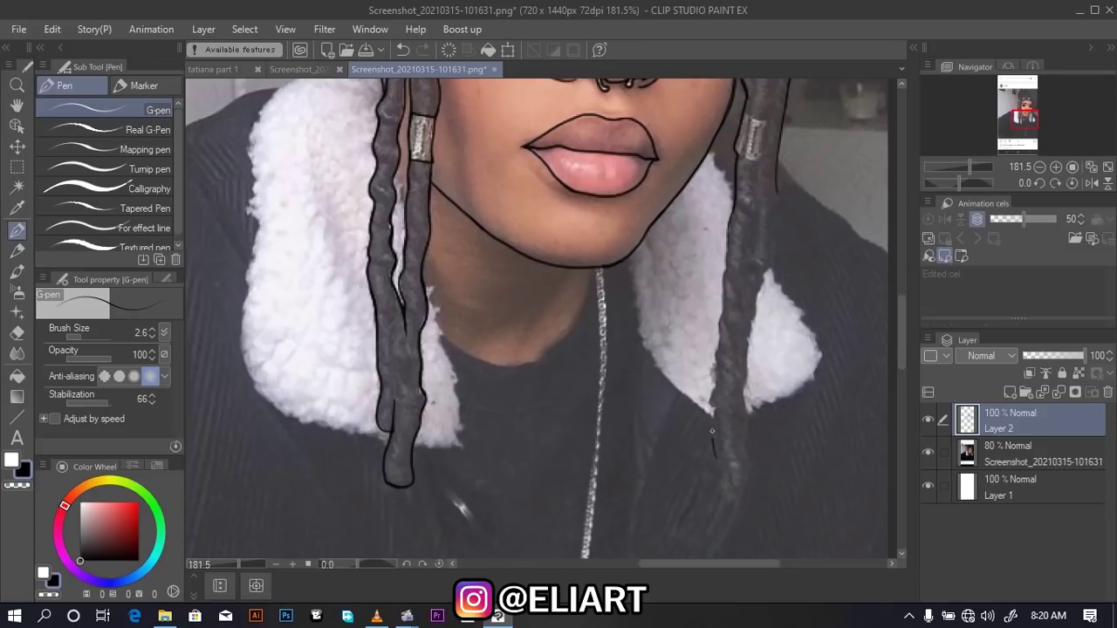
Trace both edges of the right dreadlock from the line above down to its pointed tip
{"action": "left_click_drag", "start_coordinate": [712, 431], "coordinate": [735, 189]}
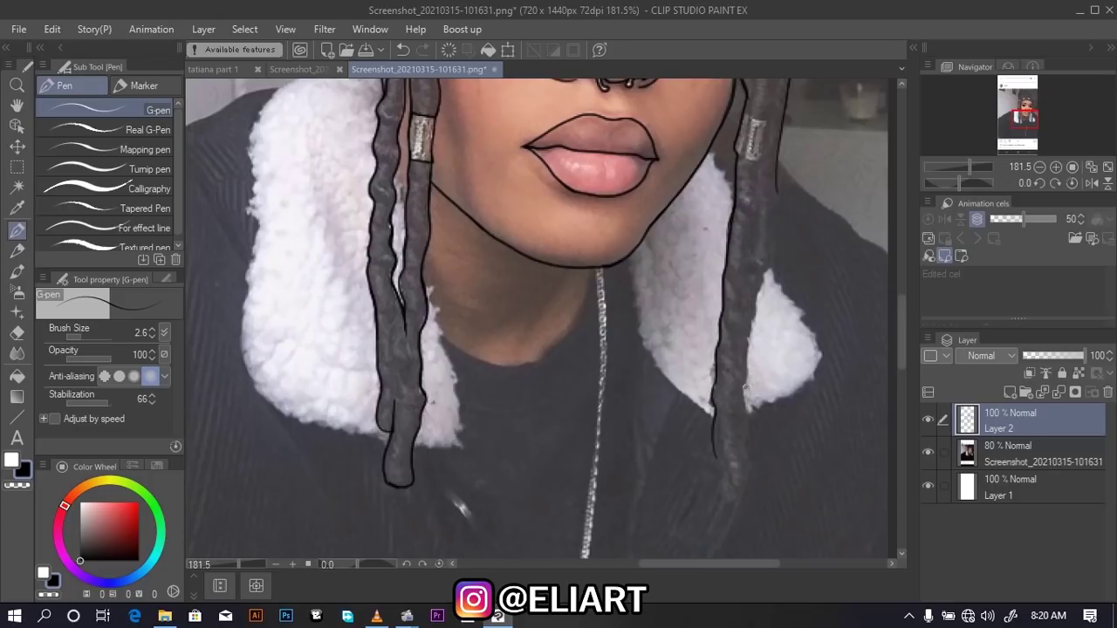
{"action": "left_click_drag", "start_coordinate": [748, 350], "coordinate": [765, 268]}
{"action": "left_click_drag", "start_coordinate": [777, 199], "coordinate": [774, 133]}
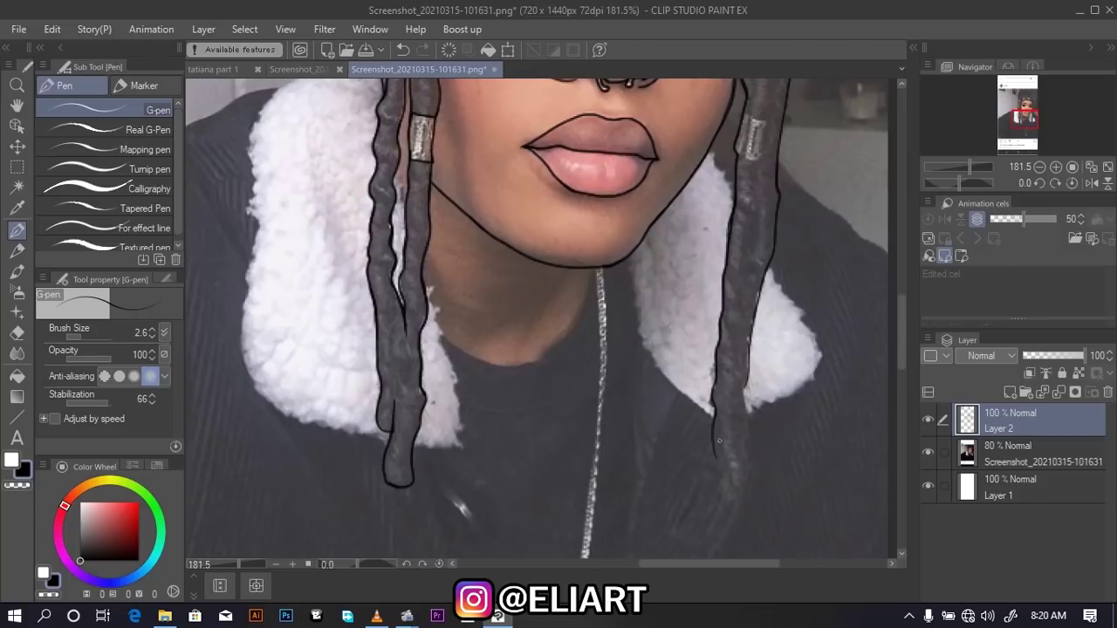
{"action": "left_click_drag", "start_coordinate": [718, 450], "coordinate": [731, 495]}
{"action": "left_click_drag", "start_coordinate": [740, 495], "coordinate": [746, 445]}
{"action": "left_click_drag", "start_coordinate": [745, 398], "coordinate": [761, 279]}
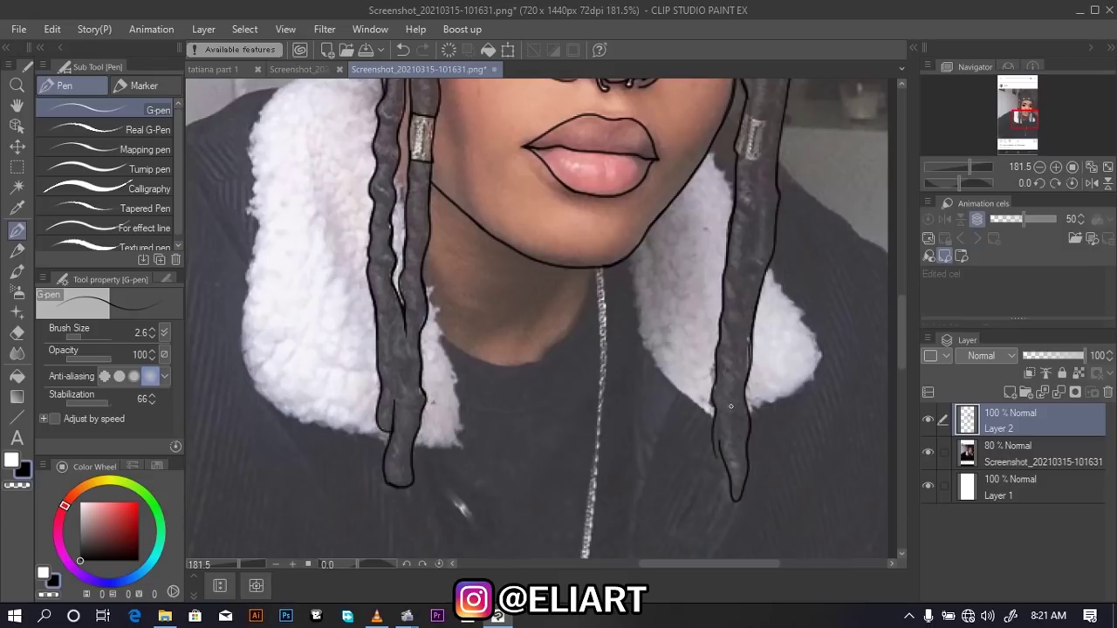
{"action": "mouse_move", "coordinate": [714, 421]}
{"action": "left_mouse_down"}
{"action": "mouse_move", "coordinate": [725, 492]}
{"action": "mouse_move", "coordinate": [725, 471]}
{"action": "left_mouse_up"}
Zoom in on the right dreadlock's metal bead and ink a line along its top
{"action": "scroll", "coordinate": [719, 355], "scroll_direction": "down", "scroll_amount": 3}
{"action": "scroll", "coordinate": [724, 288], "scroll_direction": "down", "scroll_amount": 2}
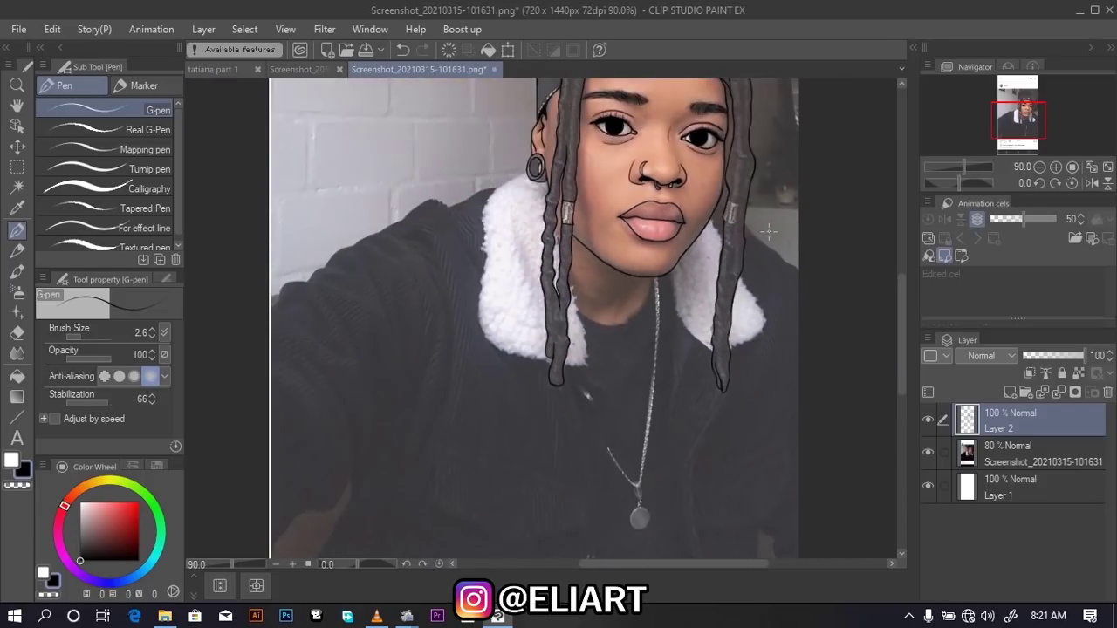
{"action": "scroll", "coordinate": [738, 181], "scroll_direction": "up", "scroll_amount": 2}
{"action": "scroll", "coordinate": [737, 180], "scroll_direction": "up", "scroll_amount": 3}
{"action": "scroll", "coordinate": [744, 201], "scroll_direction": "up", "scroll_amount": 1}
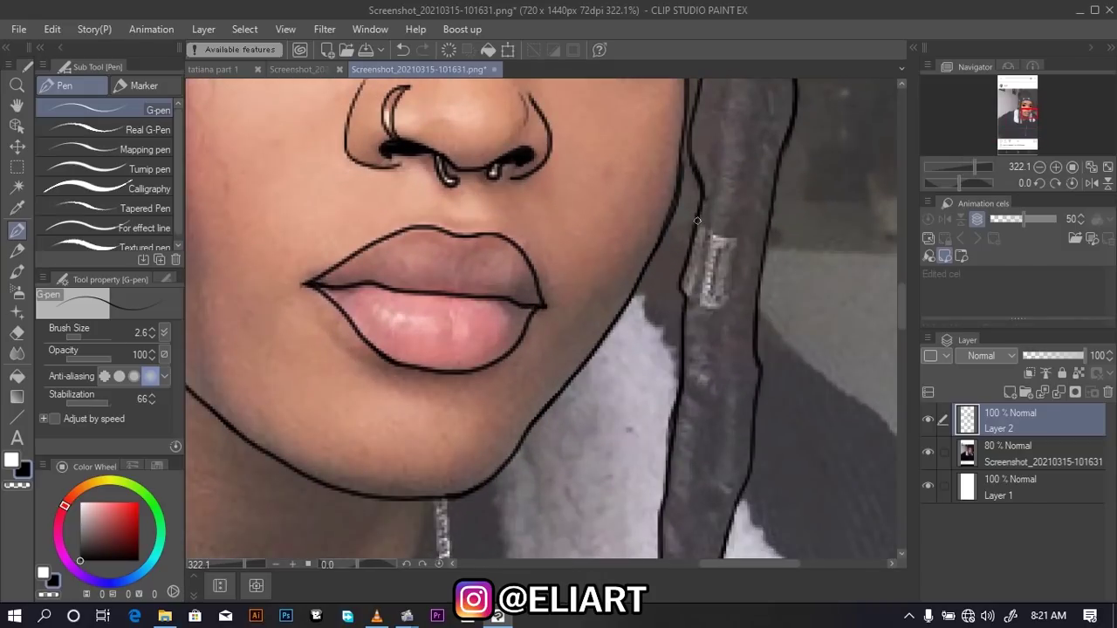
{"action": "mouse_move", "coordinate": [708, 232]}
{"action": "left_mouse_down"}
{"action": "mouse_move", "coordinate": [742, 239]}
{"action": "mouse_move", "coordinate": [710, 304]}
{"action": "mouse_move", "coordinate": [681, 273]}
{"action": "left_mouse_up"}
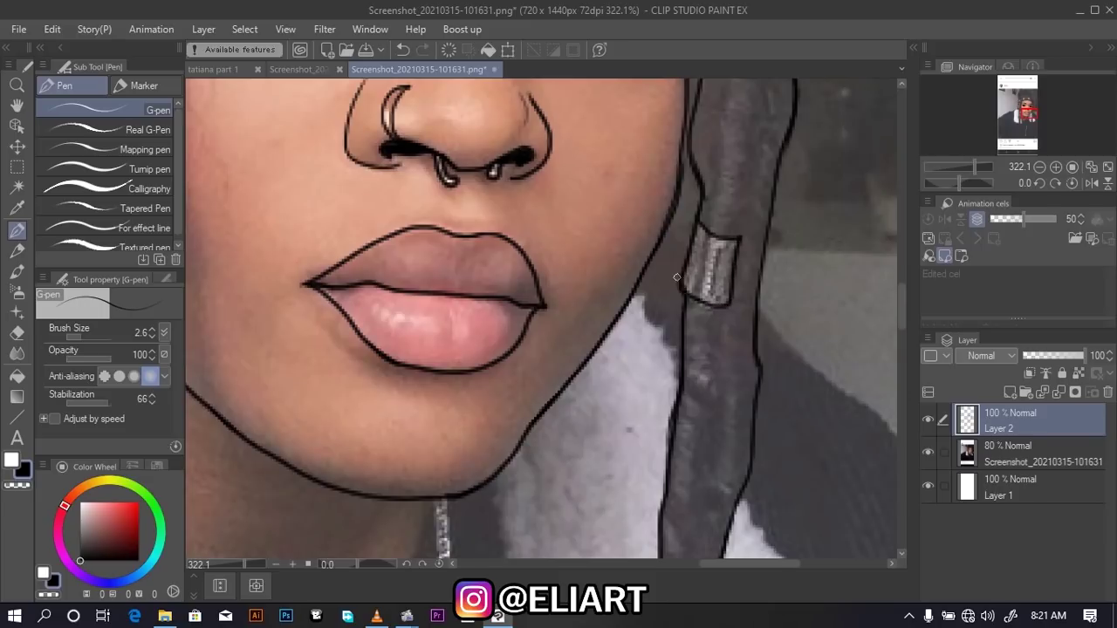
{"action": "scroll", "coordinate": [680, 273], "scroll_direction": "down", "scroll_amount": 5}
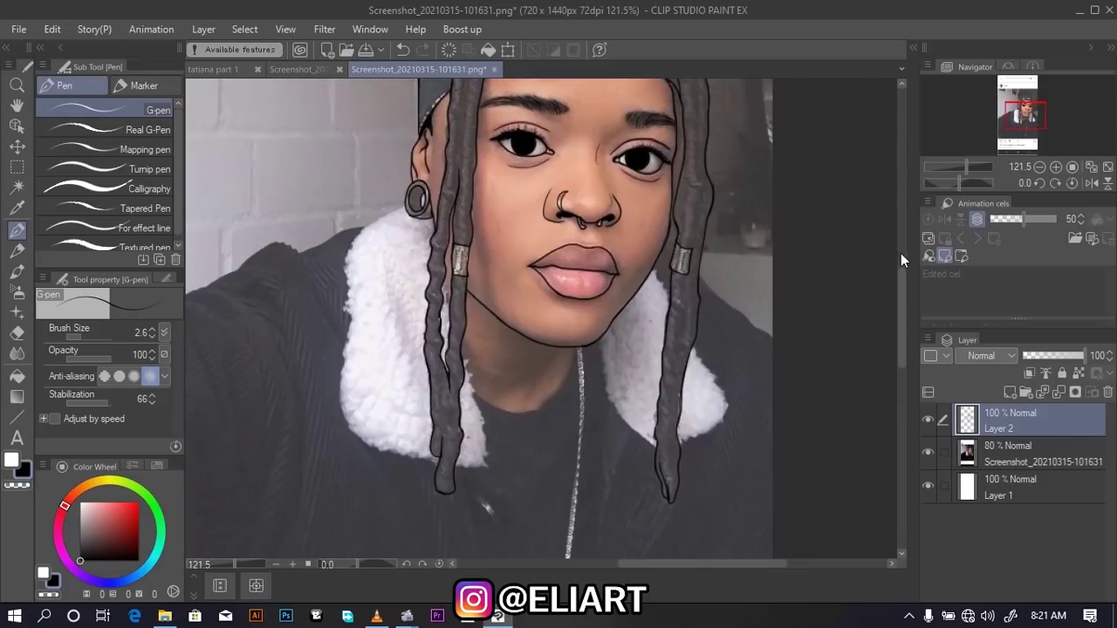
Draw the hair line rising from the bandana into a pointed peak
{"action": "left_click_drag", "start_coordinate": [904, 288], "coordinate": [905, 229]}
{"action": "scroll", "coordinate": [633, 260], "scroll_direction": "up", "scroll_amount": 3}
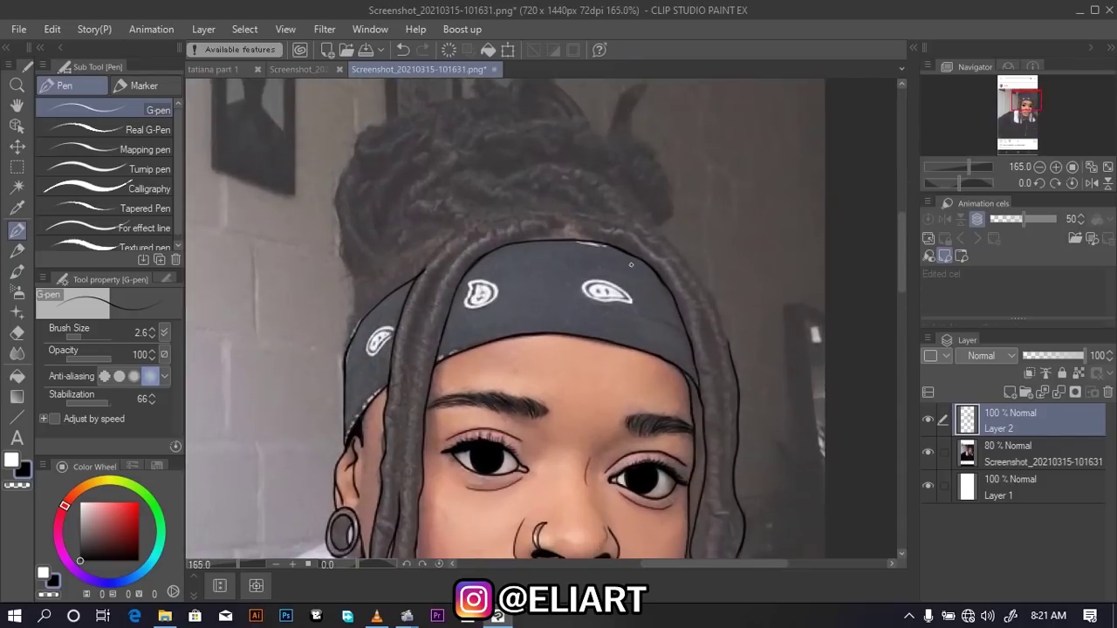
{"action": "scroll", "coordinate": [633, 260], "scroll_direction": "up", "scroll_amount": 1}
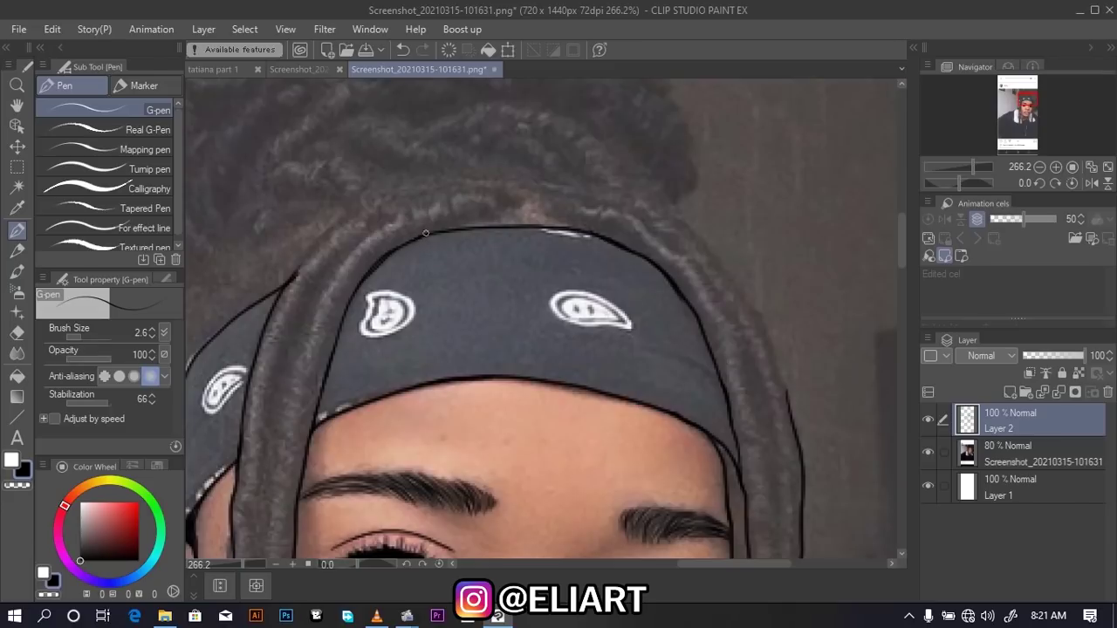
{"action": "mouse_move", "coordinate": [444, 229]}
{"action": "left_mouse_down"}
{"action": "mouse_move", "coordinate": [534, 201]}
{"action": "mouse_move", "coordinate": [541, 187]}
{"action": "left_mouse_up"}
{"action": "left_click_drag", "start_coordinate": [593, 232], "coordinate": [534, 195]}
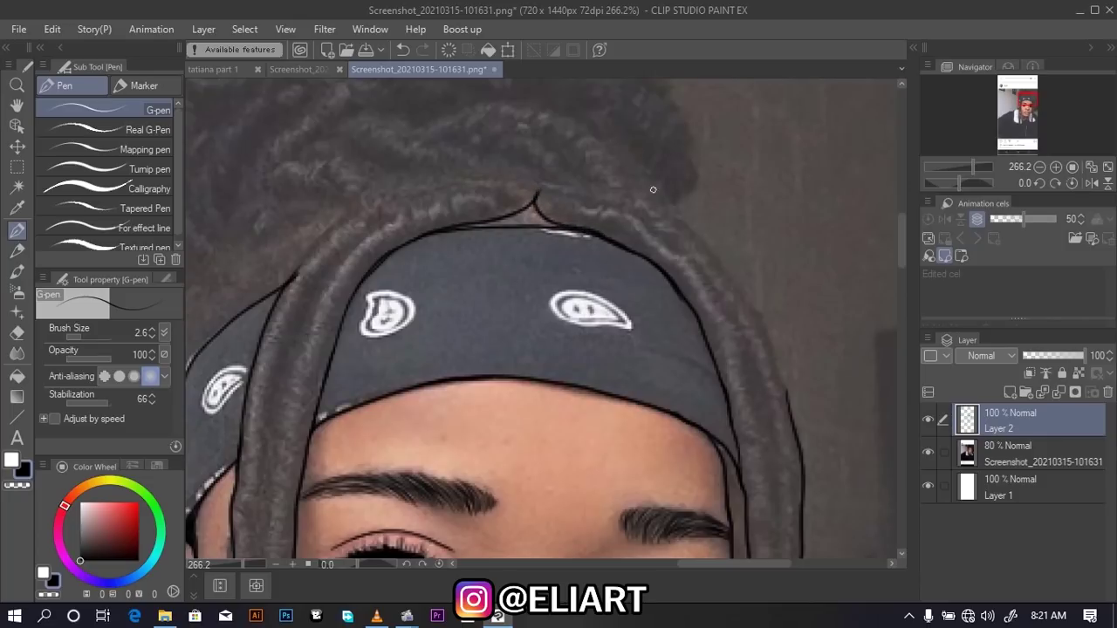
Outline the hair's right side and top-right curve, then its upper-left edge
{"action": "left_click_drag", "start_coordinate": [629, 181], "coordinate": [731, 272]}
{"action": "mouse_move", "coordinate": [790, 406]}
{"action": "left_mouse_down"}
{"action": "mouse_move", "coordinate": [763, 317]}
{"action": "mouse_move", "coordinate": [708, 243]}
{"action": "left_mouse_up"}
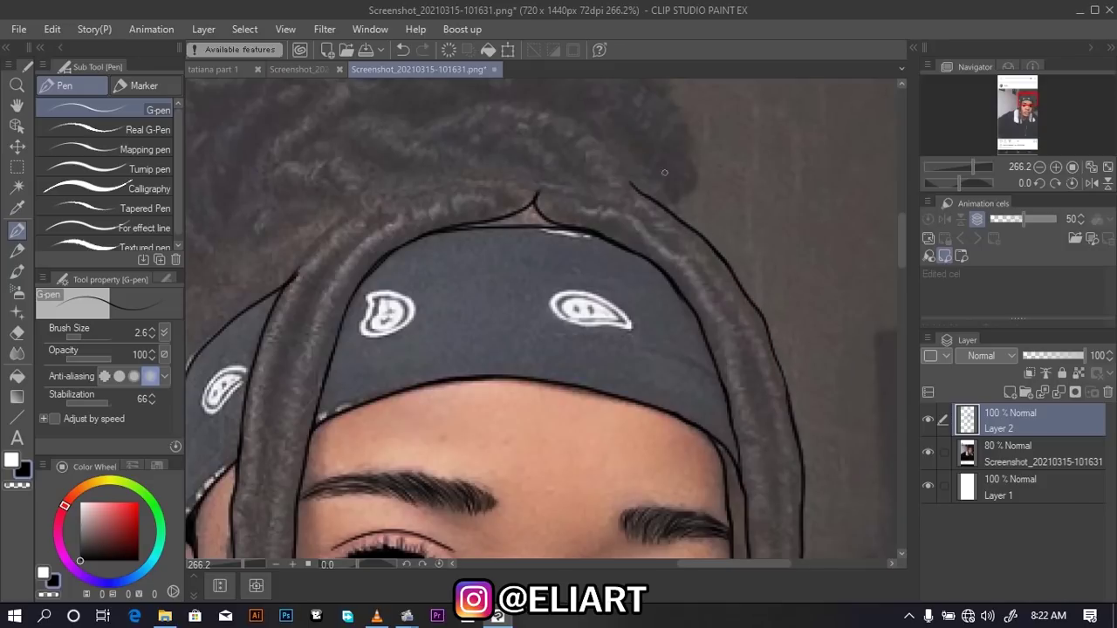
{"action": "left_click_drag", "start_coordinate": [656, 177], "coordinate": [685, 227]}
{"action": "mouse_move", "coordinate": [681, 108]}
{"action": "left_mouse_down"}
{"action": "mouse_move", "coordinate": [698, 181]}
{"action": "mouse_move", "coordinate": [679, 221]}
{"action": "left_mouse_up"}
{"action": "scroll", "coordinate": [757, 165], "scroll_direction": "down", "scroll_amount": 3}
{"action": "scroll", "coordinate": [344, 231], "scroll_direction": "up", "scroll_amount": 4}
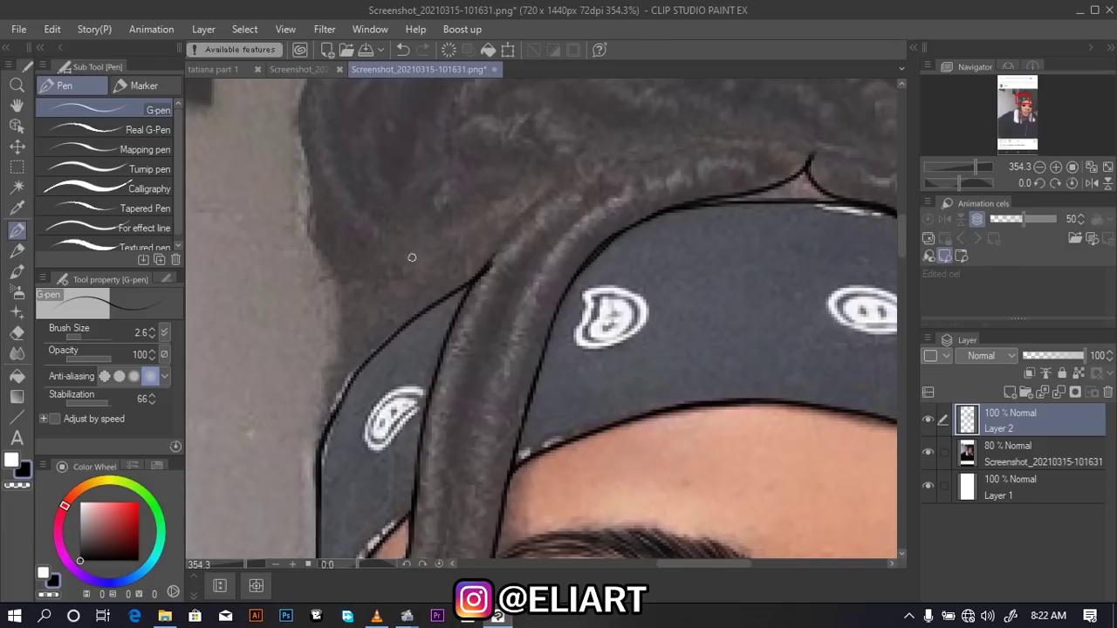
{"action": "mouse_move", "coordinate": [313, 235]}
{"action": "left_mouse_down"}
{"action": "mouse_move", "coordinate": [329, 266]}
{"action": "mouse_move", "coordinate": [331, 344]}
{"action": "mouse_move", "coordinate": [340, 336]}
{"action": "mouse_move", "coordinate": [320, 447]}
{"action": "left_mouse_up"}
{"action": "mouse_move", "coordinate": [300, 102]}
{"action": "left_mouse_down"}
{"action": "mouse_move", "coordinate": [346, 239]}
{"action": "mouse_move", "coordinate": [306, 184]}
{"action": "mouse_move", "coordinate": [300, 108]}
{"action": "left_mouse_up"}
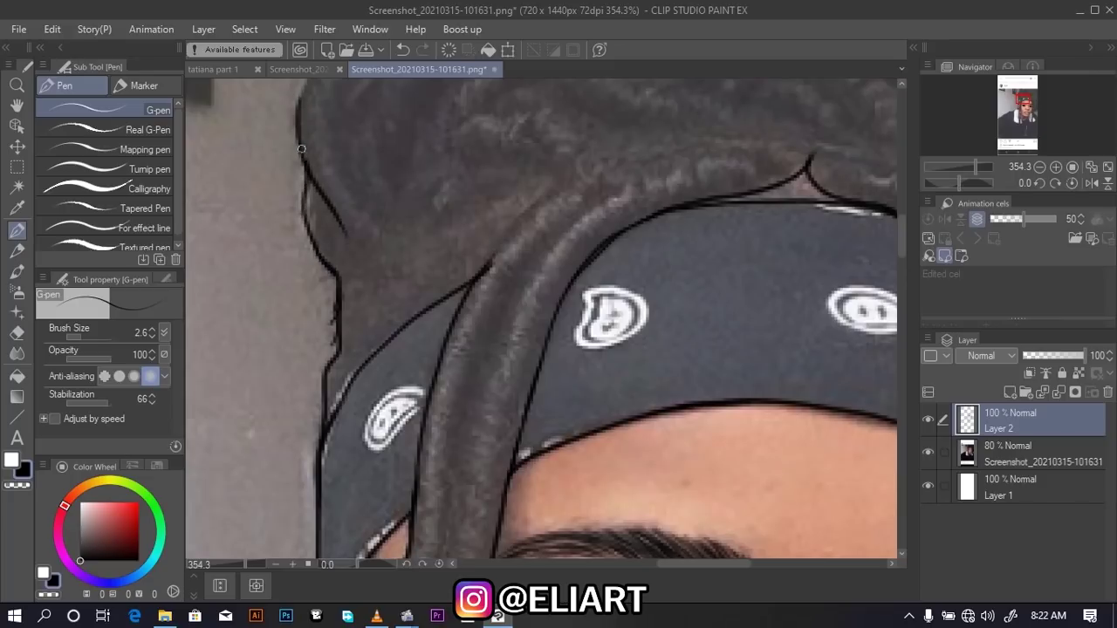
Toggle the Screenshot layer off to check the line art alone on white, then zoom in
{"action": "scroll", "coordinate": [617, 193], "scroll_direction": "down", "scroll_amount": 2}
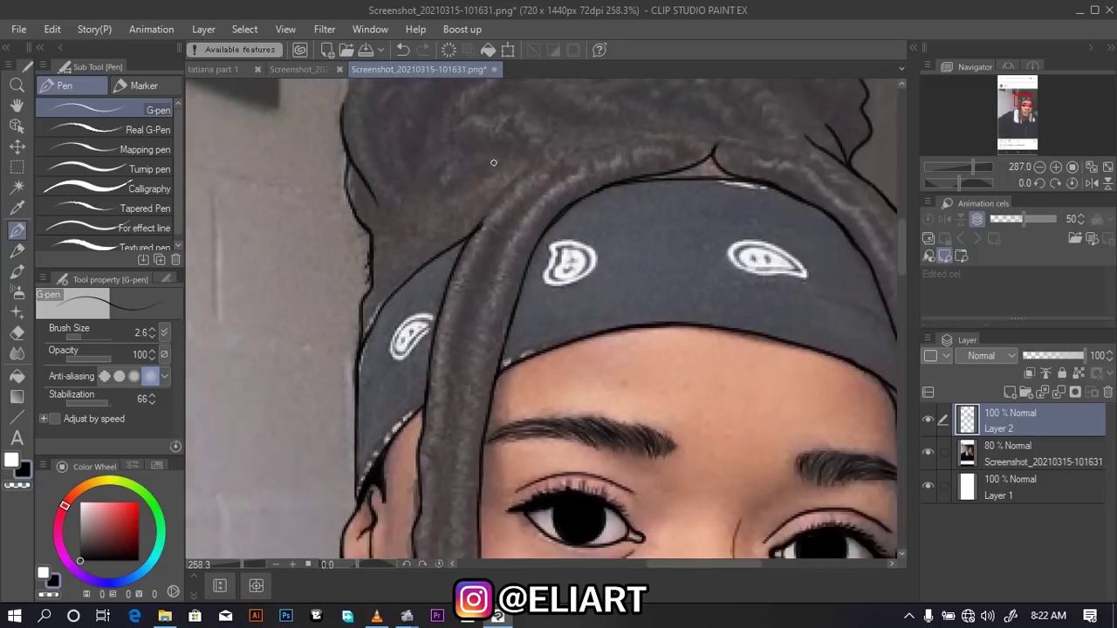
{"action": "scroll", "coordinate": [617, 194], "scroll_direction": "down", "scroll_amount": 2}
{"action": "scroll", "coordinate": [617, 194], "scroll_direction": "down", "scroll_amount": 2}
{"action": "scroll", "coordinate": [617, 194], "scroll_direction": "down", "scroll_amount": 2}
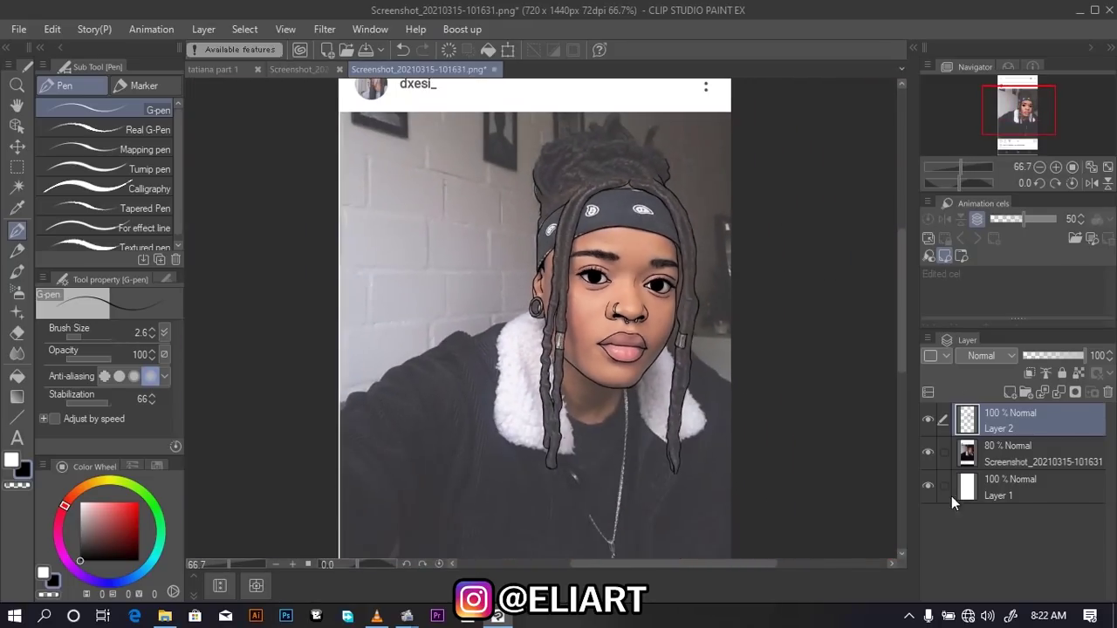
{"action": "left_click", "coordinate": [928, 453]}
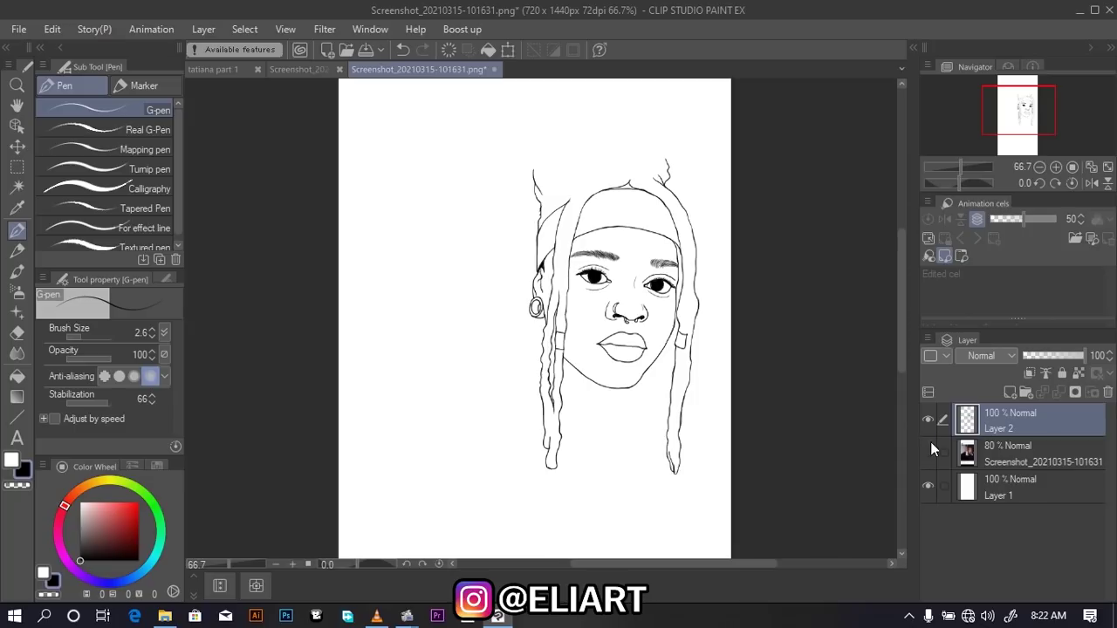
{"action": "left_click", "coordinate": [929, 452]}
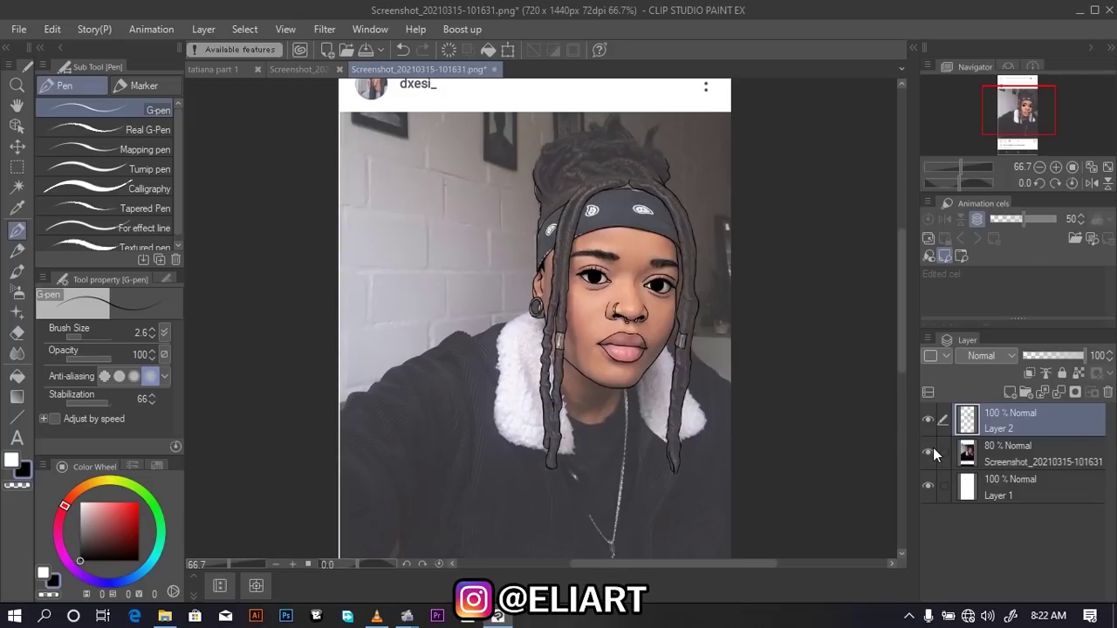
{"action": "left_click", "coordinate": [927, 453]}
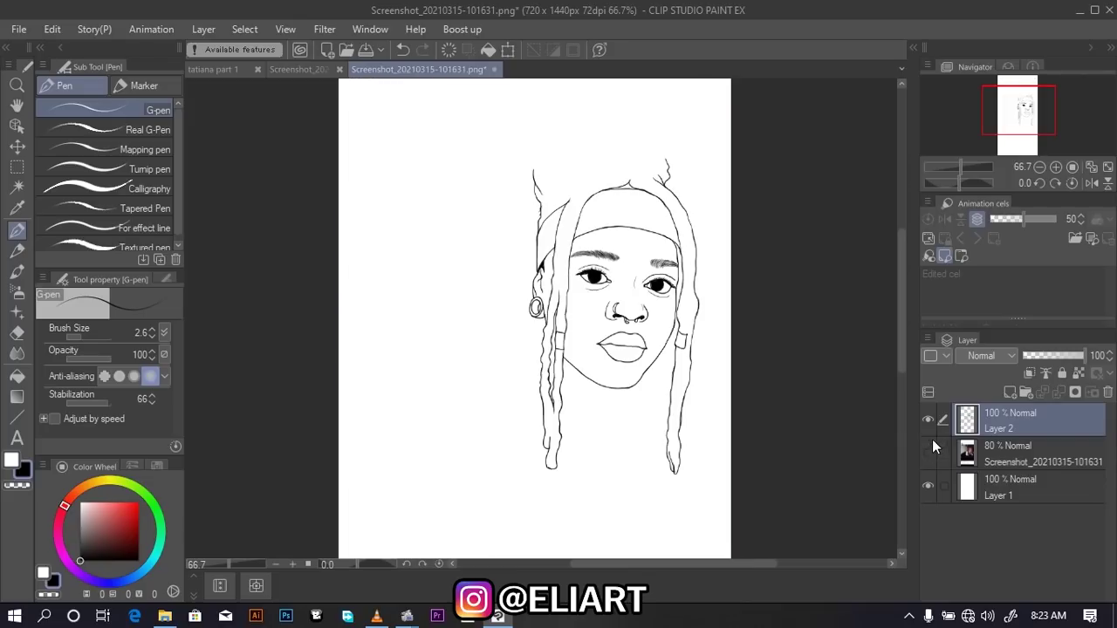
{"action": "scroll", "coordinate": [561, 123], "scroll_direction": "up", "scroll_amount": 2}
{"action": "scroll", "coordinate": [561, 123], "scroll_direction": "up", "scroll_amount": 2}
{"action": "scroll", "coordinate": [561, 123], "scroll_direction": "up", "scroll_amount": 1}
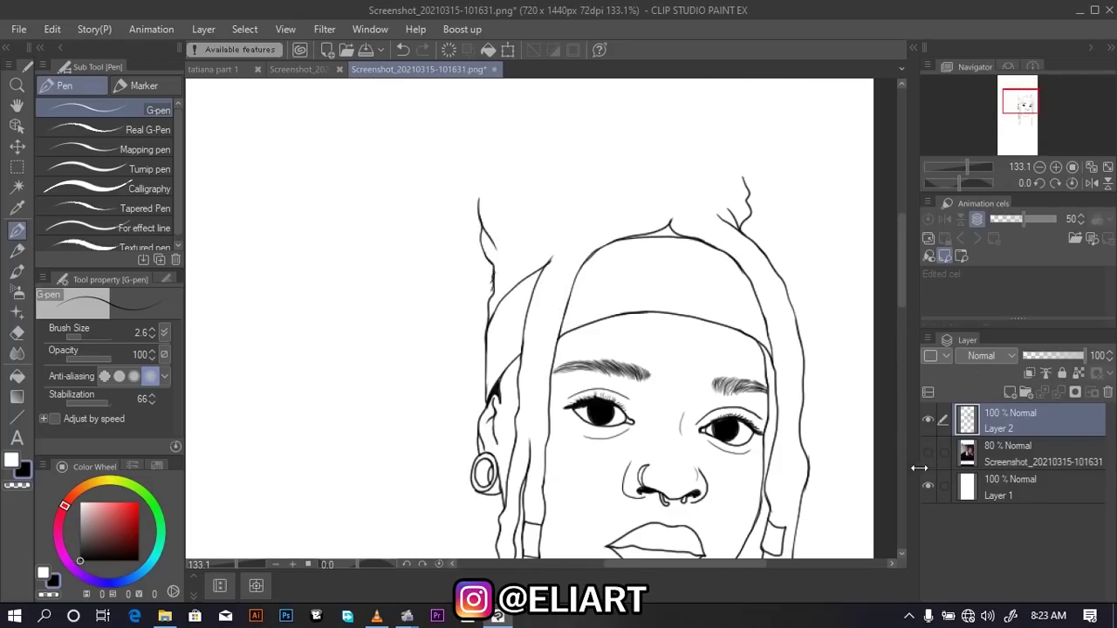
Show the Screenshot layer again and trace the hair bun's left side and top
{"action": "left_click", "coordinate": [928, 453]}
{"action": "scroll", "coordinate": [610, 209], "scroll_direction": "up", "scroll_amount": 2}
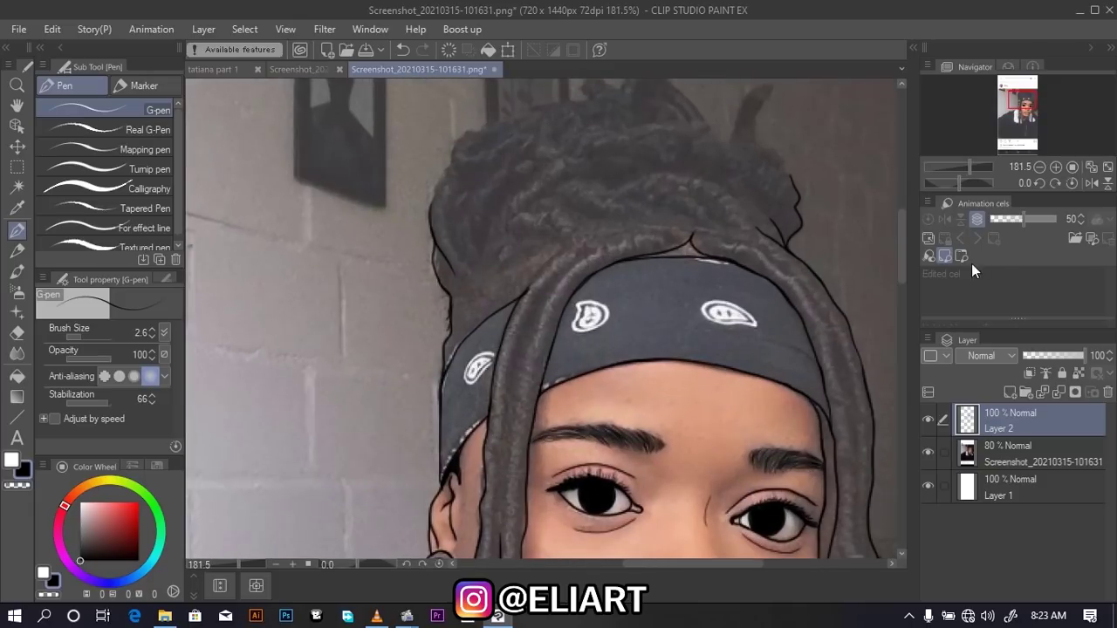
{"action": "left_click_drag", "start_coordinate": [905, 256], "coordinate": [903, 224]}
{"action": "scroll", "coordinate": [761, 276], "scroll_direction": "up", "scroll_amount": 1}
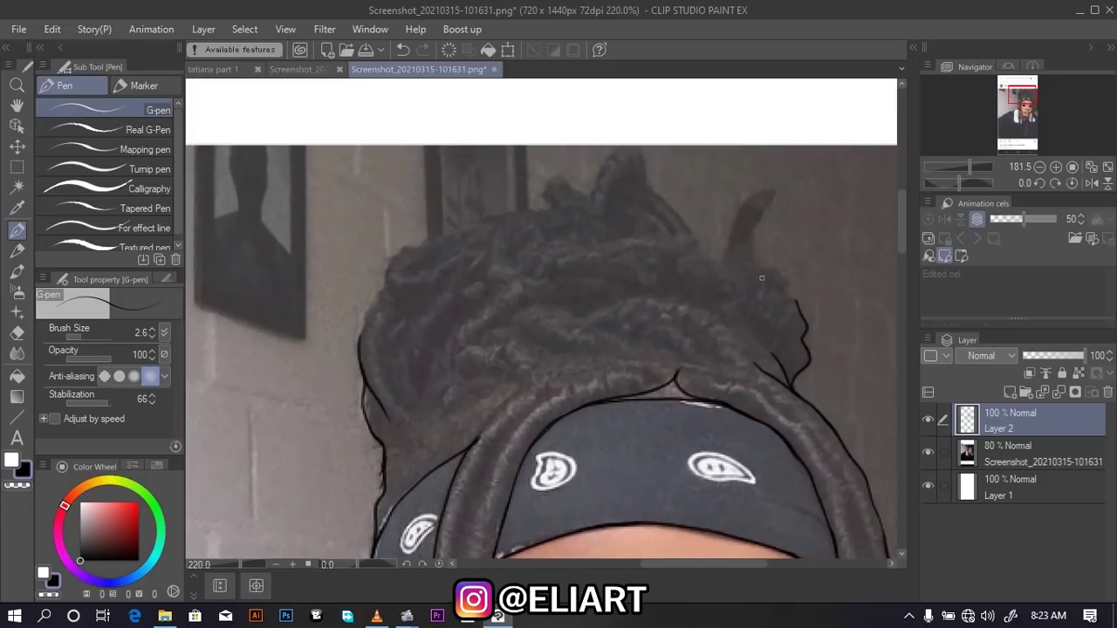
{"action": "scroll", "coordinate": [761, 276], "scroll_direction": "up", "scroll_amount": 1}
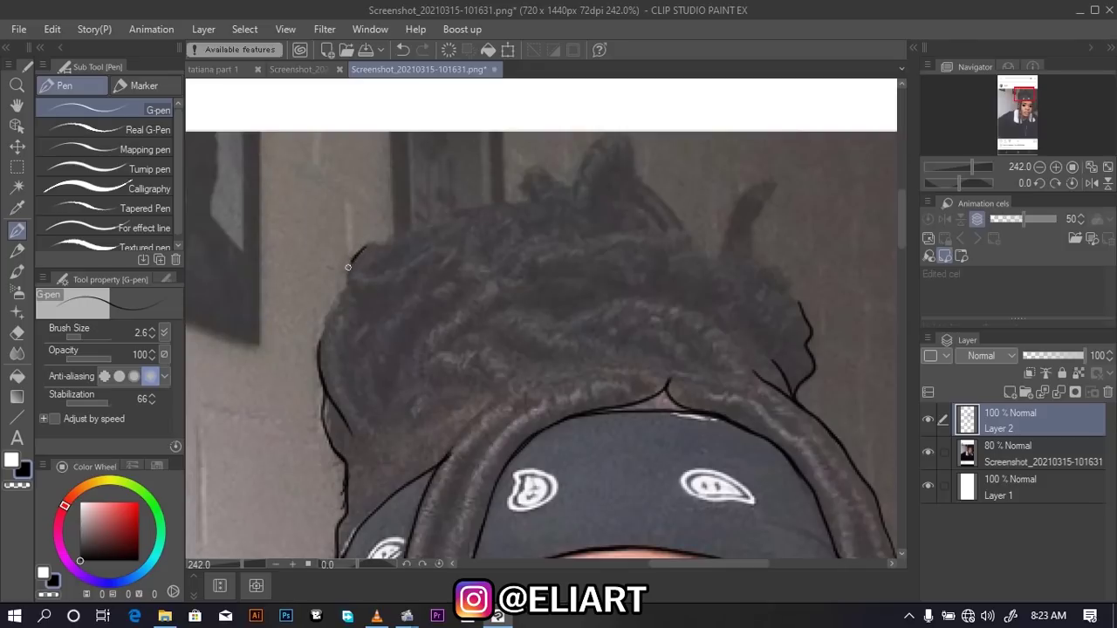
{"action": "left_click_drag", "start_coordinate": [348, 267], "coordinate": [333, 334]}
{"action": "mouse_move", "coordinate": [442, 215]}
{"action": "left_mouse_down"}
{"action": "mouse_move", "coordinate": [384, 237]}
{"action": "mouse_move", "coordinate": [368, 260]}
{"action": "left_mouse_up"}
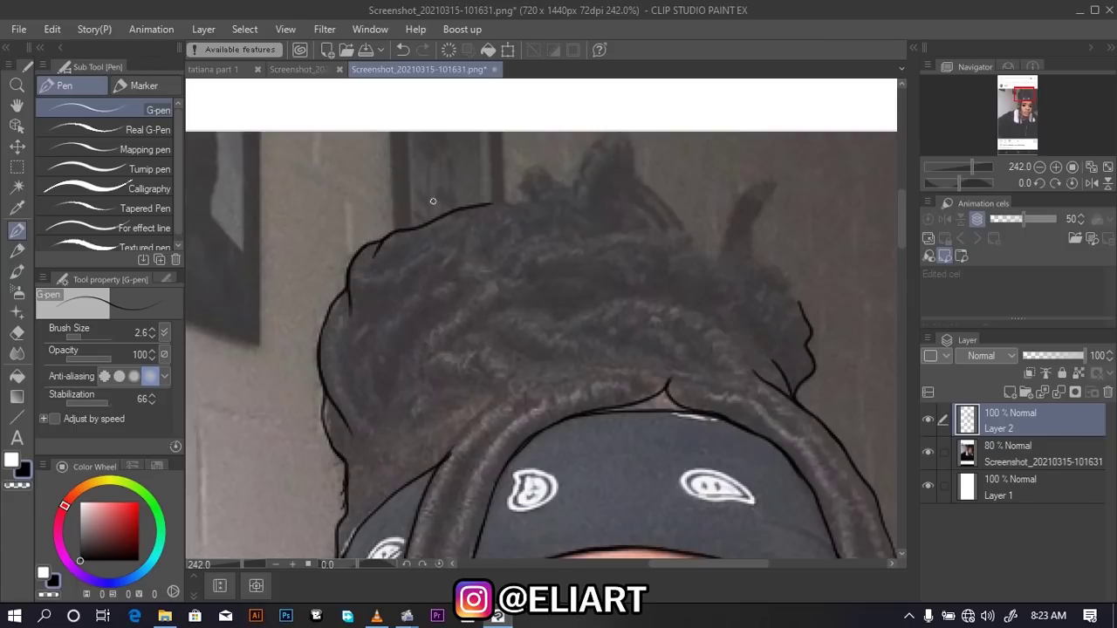
{"action": "left_click_drag", "start_coordinate": [546, 202], "coordinate": [479, 206]}
Outline the small top loop, the central hair tuft and the pointed right tip with its base
{"action": "left_click_drag", "start_coordinate": [526, 190], "coordinate": [559, 211]}
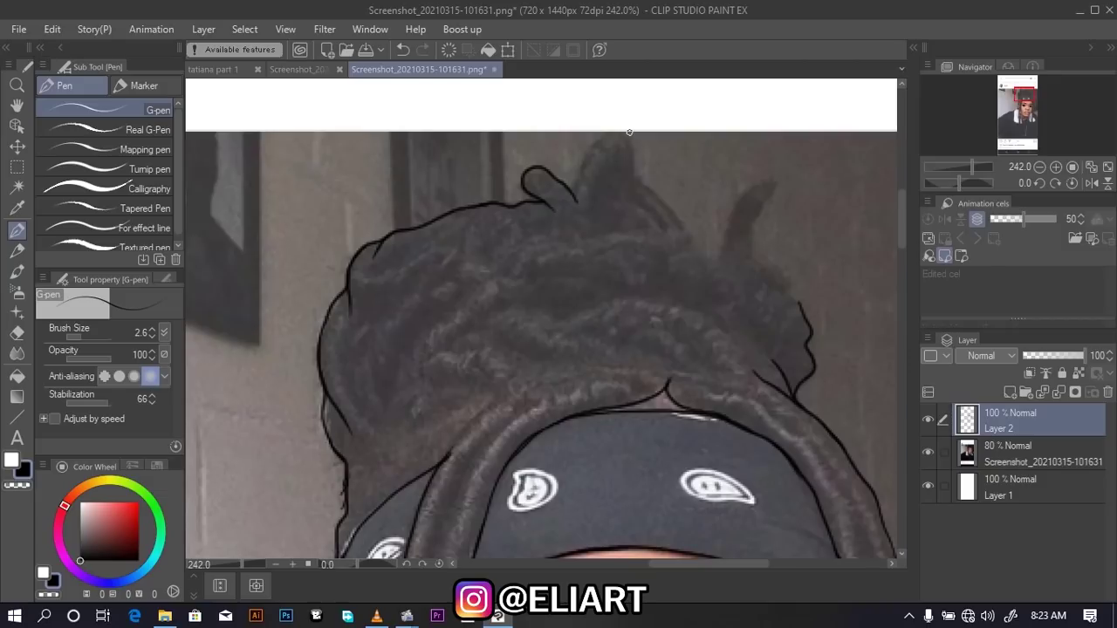
{"action": "left_click_drag", "start_coordinate": [597, 140], "coordinate": [567, 218]}
{"action": "mouse_move", "coordinate": [634, 156]}
{"action": "left_mouse_down"}
{"action": "mouse_move", "coordinate": [628, 130]}
{"action": "mouse_move", "coordinate": [613, 138]}
{"action": "left_mouse_up"}
{"action": "left_click_drag", "start_coordinate": [684, 232], "coordinate": [648, 184]}
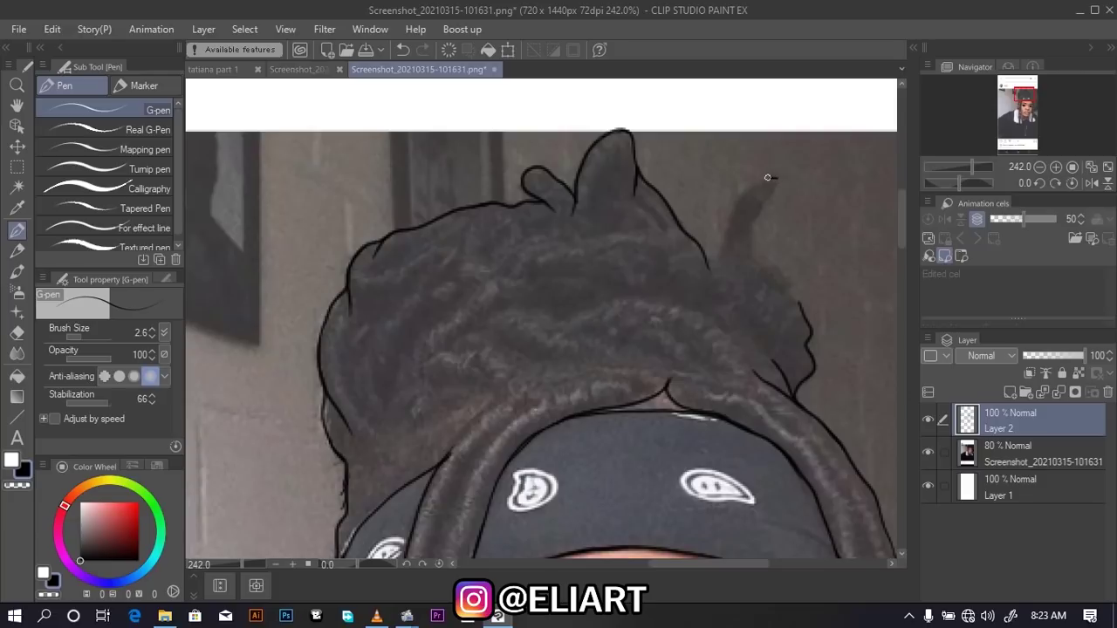
{"action": "left_click_drag", "start_coordinate": [747, 184], "coordinate": [710, 282]}
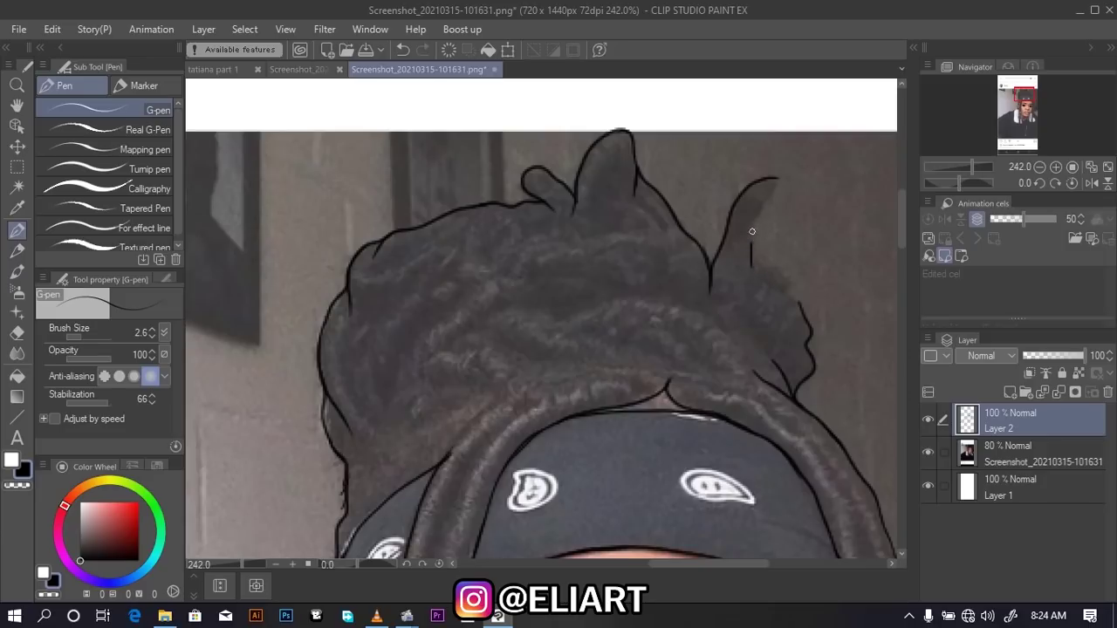
{"action": "left_click_drag", "start_coordinate": [751, 231], "coordinate": [774, 176]}
{"action": "left_click_drag", "start_coordinate": [767, 259], "coordinate": [785, 271]}
{"action": "scroll", "coordinate": [543, 246], "scroll_direction": "down", "scroll_amount": 3}
{"action": "scroll", "coordinate": [543, 246], "scroll_direction": "down", "scroll_amount": 3}
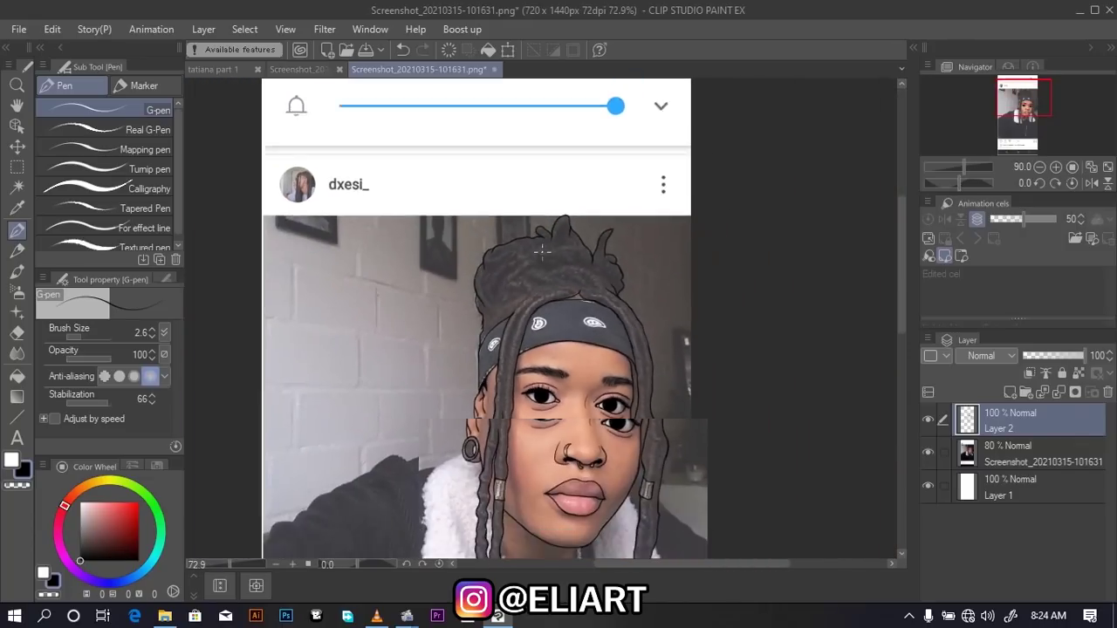
{"action": "scroll", "coordinate": [543, 246], "scroll_direction": "down", "scroll_amount": 2}
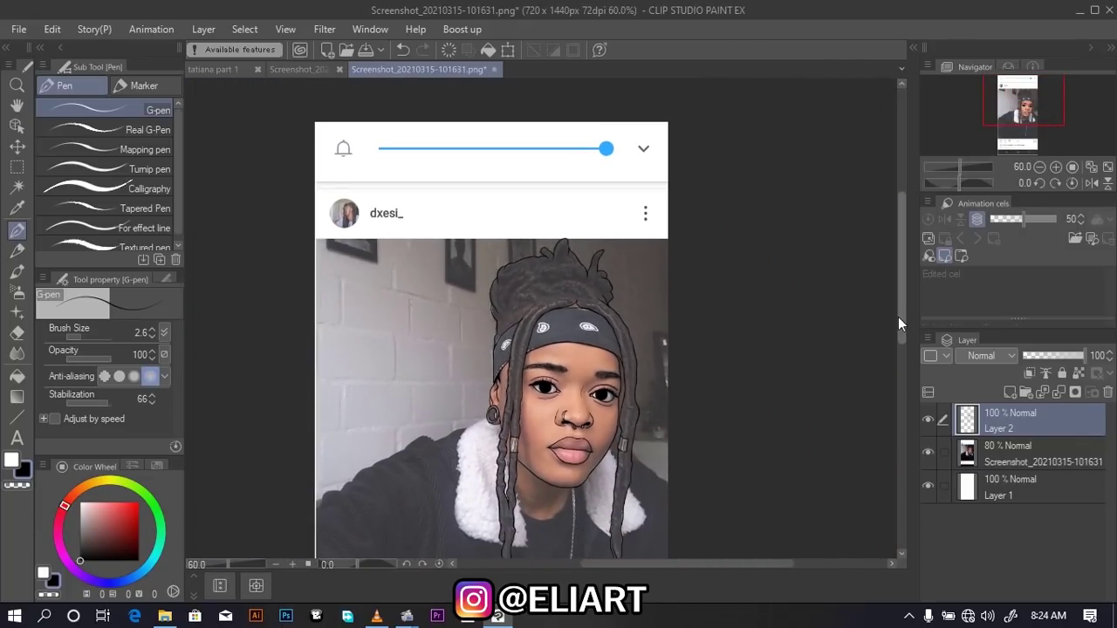
{"action": "left_click_drag", "start_coordinate": [898, 317], "coordinate": [902, 349]}
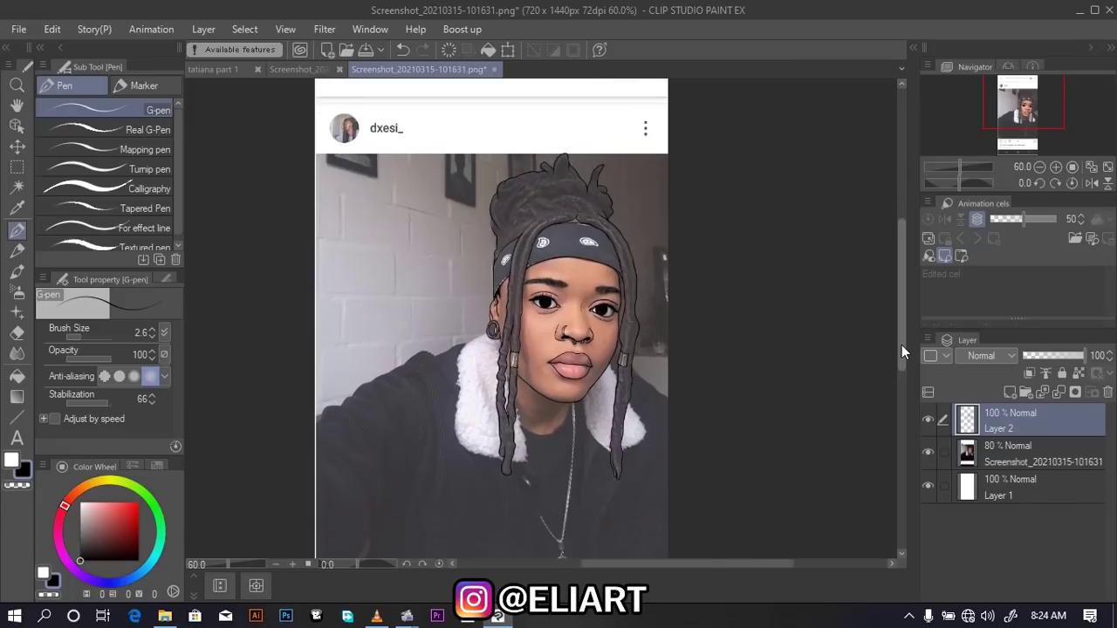
{"action": "left_click", "coordinate": [928, 453]}
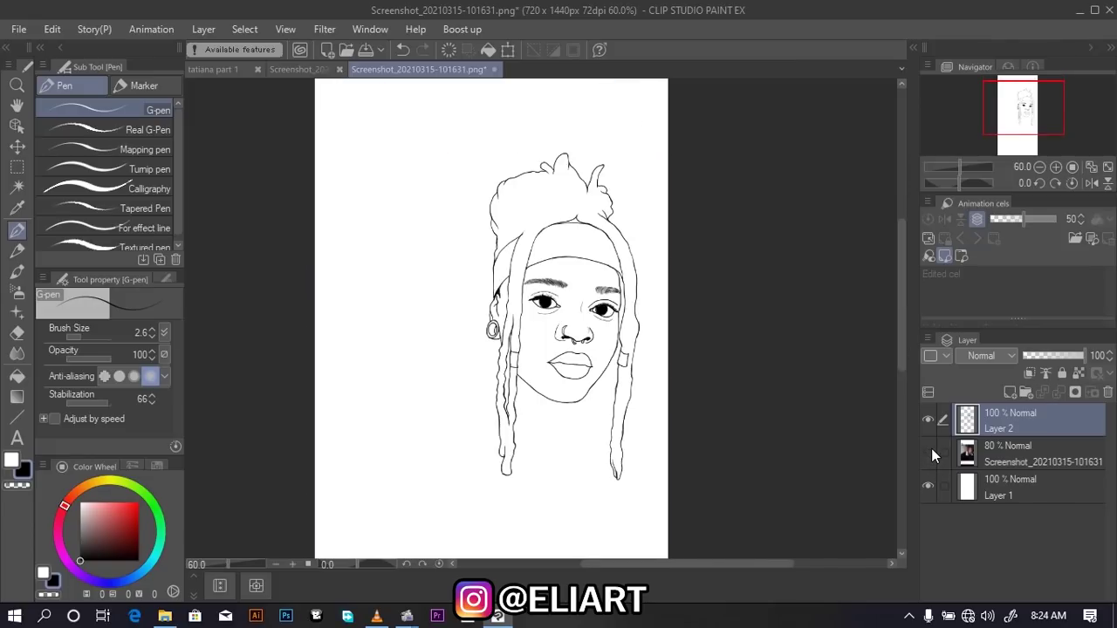
{"action": "left_click", "coordinate": [929, 452]}
{"action": "scroll", "coordinate": [498, 418], "scroll_direction": "up", "scroll_amount": 5}
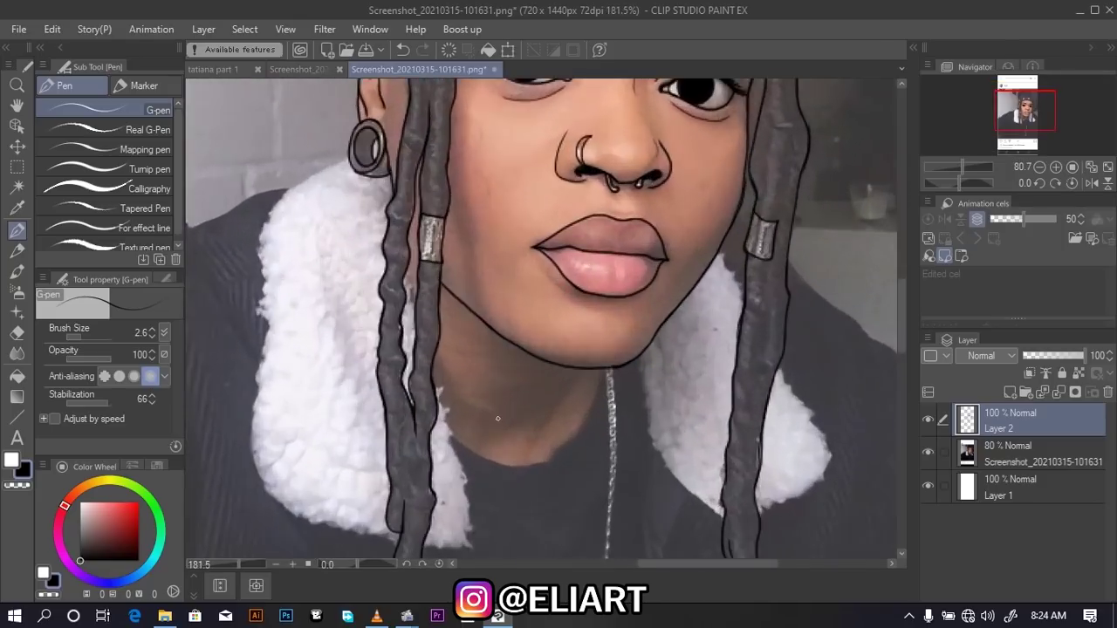
Trace the right and left sides of the neck and its bottom edge at the collar
{"action": "scroll", "coordinate": [498, 418], "scroll_direction": "up", "scroll_amount": 3}
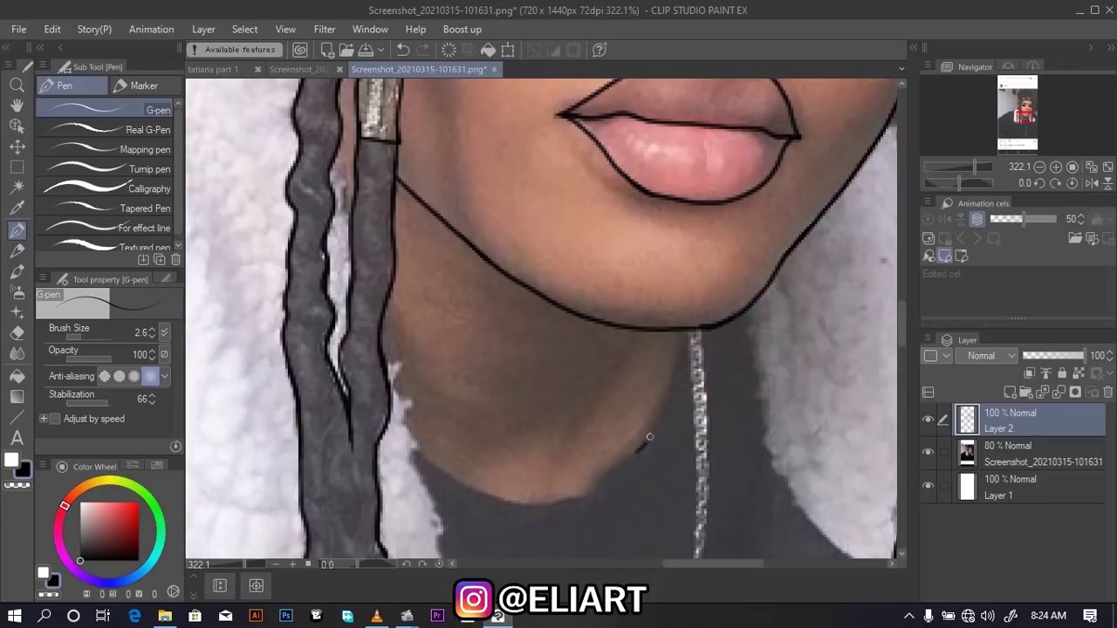
{"action": "left_click_drag", "start_coordinate": [650, 436], "coordinate": [686, 329]}
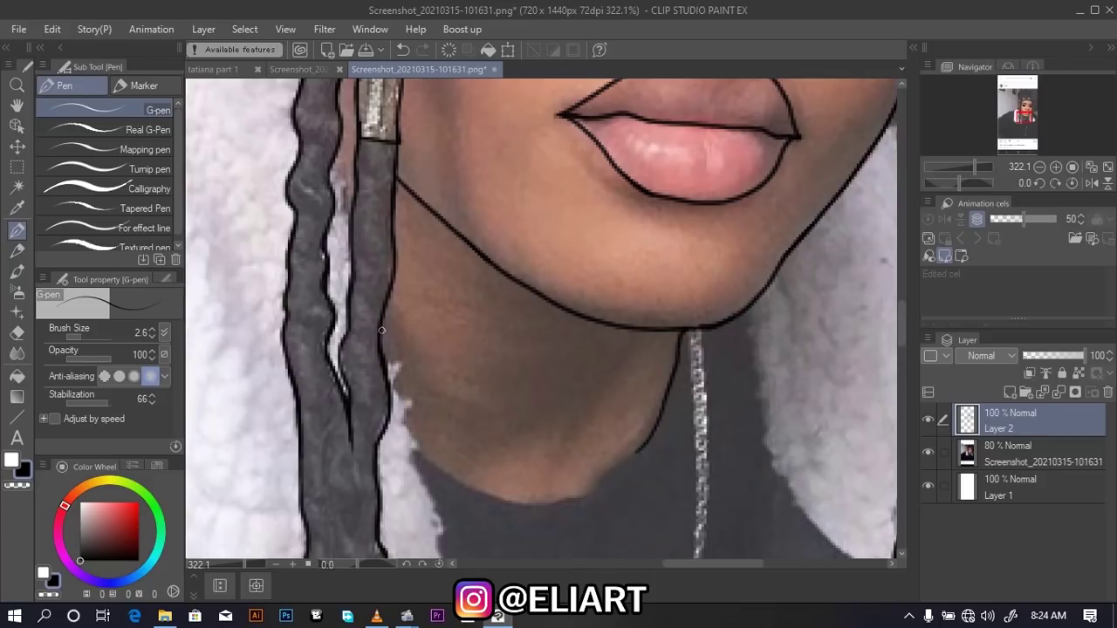
{"action": "mouse_move", "coordinate": [381, 330]}
{"action": "left_mouse_down"}
{"action": "mouse_move", "coordinate": [407, 428]}
{"action": "mouse_move", "coordinate": [454, 478]}
{"action": "mouse_move", "coordinate": [537, 458]}
{"action": "left_mouse_up"}
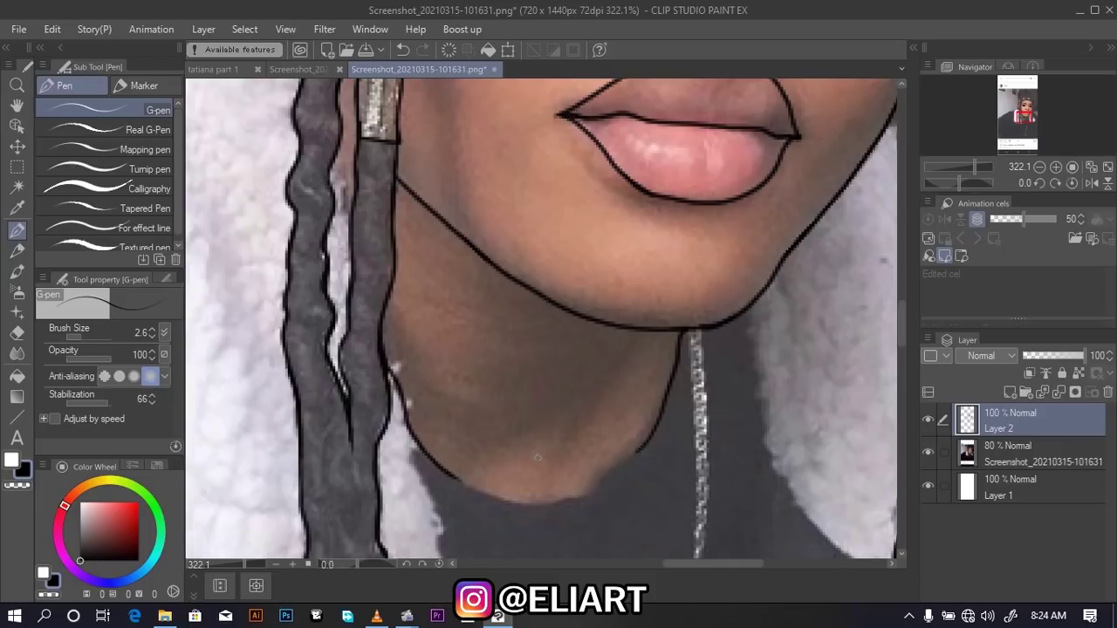
{"action": "mouse_move", "coordinate": [427, 454]}
{"action": "left_mouse_down"}
{"action": "mouse_move", "coordinate": [480, 494]}
{"action": "mouse_move", "coordinate": [574, 498]}
{"action": "mouse_move", "coordinate": [642, 445]}
{"action": "mouse_move", "coordinate": [668, 373]}
{"action": "left_mouse_up"}
{"action": "scroll", "coordinate": [633, 324], "scroll_direction": "down", "scroll_amount": 4}
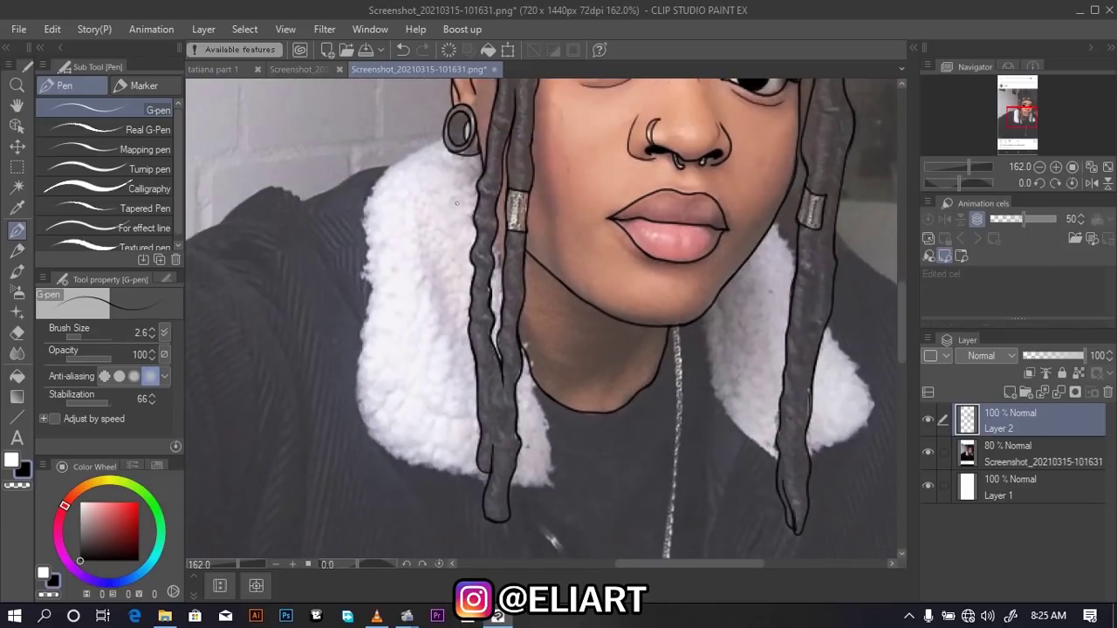
{"action": "scroll", "coordinate": [456, 203], "scroll_direction": "up", "scroll_amount": 2}
{"action": "scroll", "coordinate": [446, 191], "scroll_direction": "up", "scroll_amount": 2}
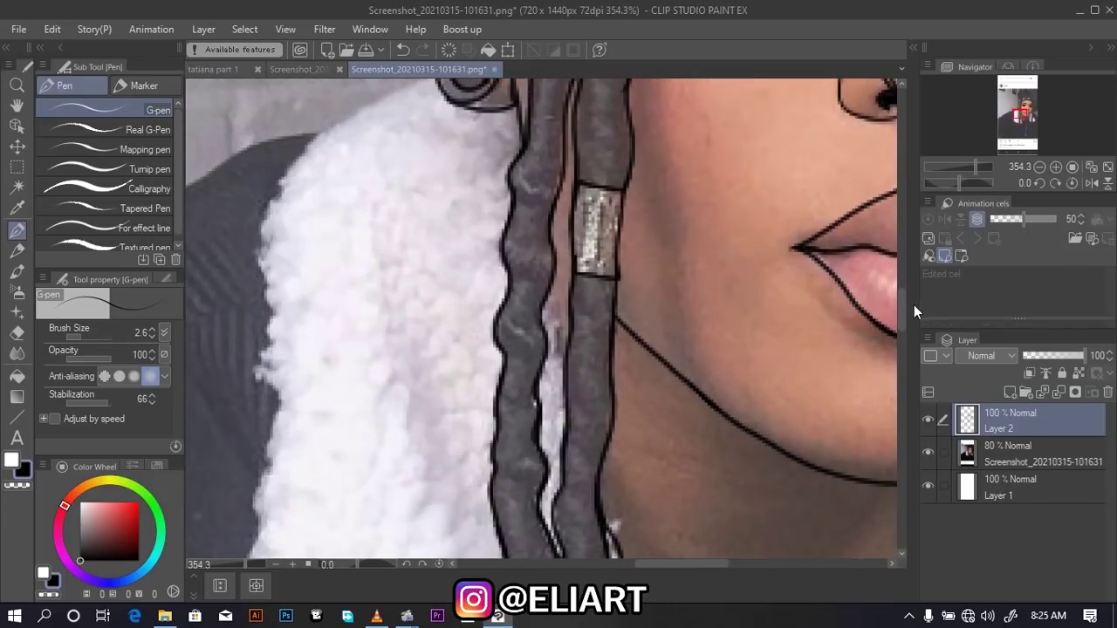
{"action": "left_click_drag", "start_coordinate": [903, 316], "coordinate": [902, 302]}
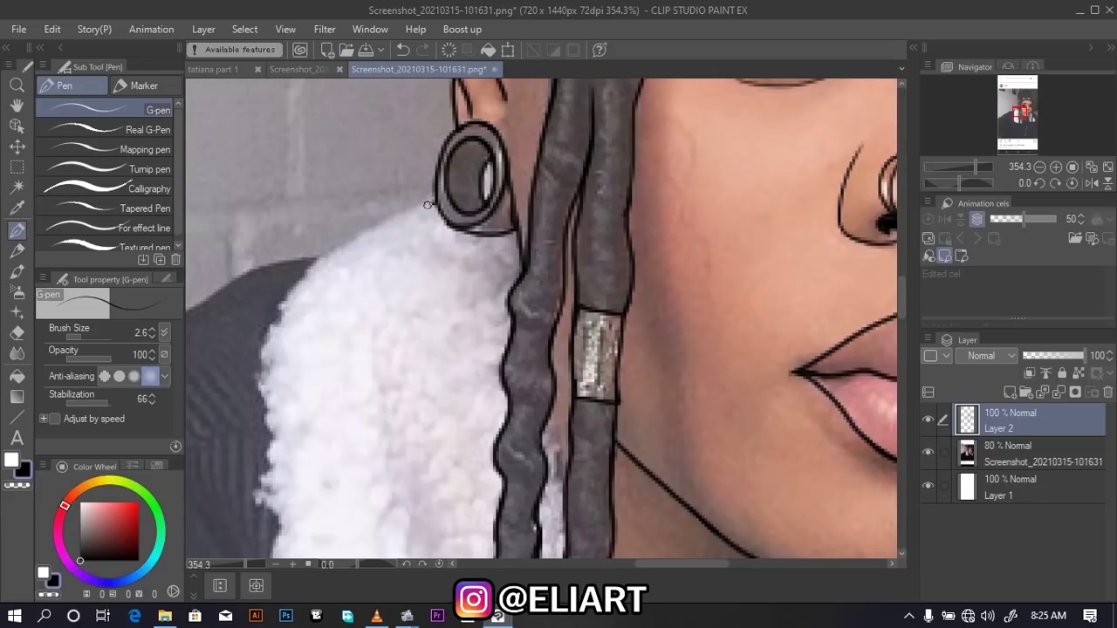
Outline the hood edge by the earring and the fur's left side with jagged strokes
{"action": "mouse_move", "coordinate": [427, 205]}
{"action": "left_mouse_down"}
{"action": "mouse_move", "coordinate": [355, 235]}
{"action": "mouse_move", "coordinate": [278, 300]}
{"action": "mouse_move", "coordinate": [275, 325]}
{"action": "left_mouse_up"}
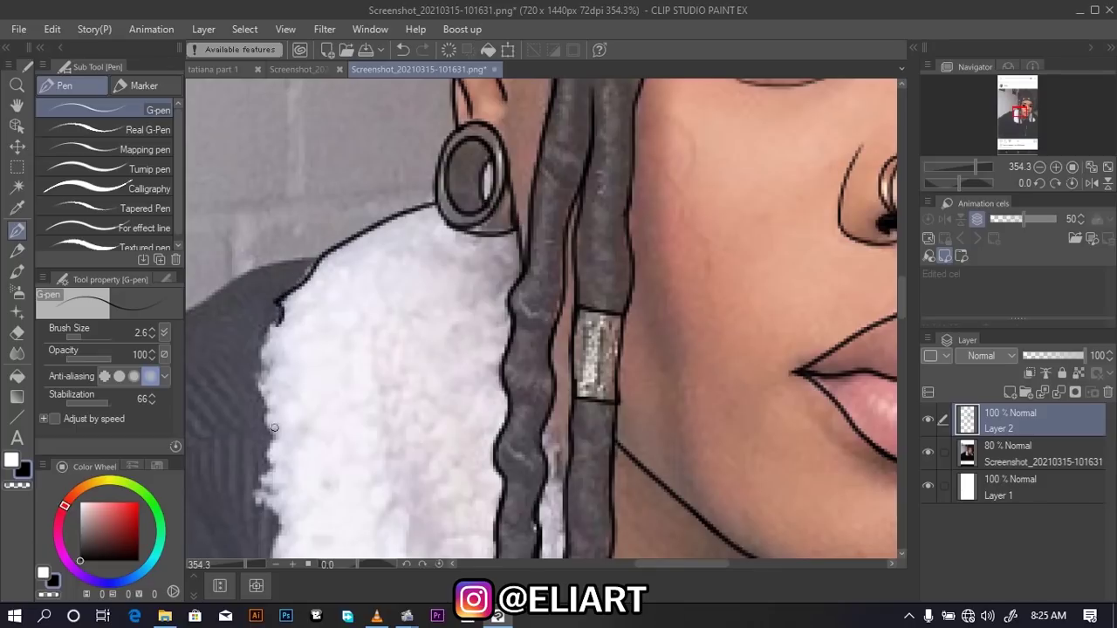
{"action": "mouse_move", "coordinate": [270, 445]}
{"action": "left_mouse_down"}
{"action": "mouse_move", "coordinate": [257, 347]}
{"action": "mouse_move", "coordinate": [280, 288]}
{"action": "left_mouse_up"}
{"action": "left_click_drag", "start_coordinate": [904, 296], "coordinate": [909, 333]}
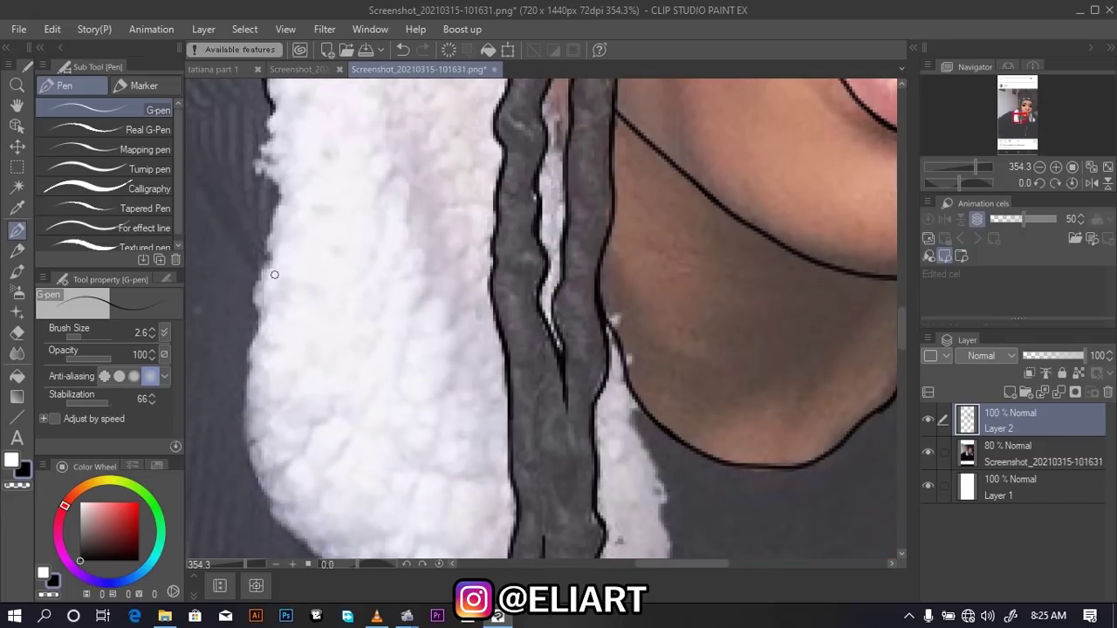
{"action": "mouse_move", "coordinate": [273, 263]}
{"action": "left_mouse_down"}
{"action": "mouse_move", "coordinate": [274, 246]}
{"action": "mouse_move", "coordinate": [263, 260]}
{"action": "mouse_move", "coordinate": [278, 201]}
{"action": "mouse_move", "coordinate": [256, 160]}
{"action": "mouse_move", "coordinate": [276, 162]}
{"action": "mouse_move", "coordinate": [260, 151]}
{"action": "mouse_move", "coordinate": [258, 126]}
{"action": "mouse_move", "coordinate": [272, 135]}
{"action": "mouse_move", "coordinate": [279, 103]}
{"action": "mouse_move", "coordinate": [265, 120]}
{"action": "left_mouse_up"}
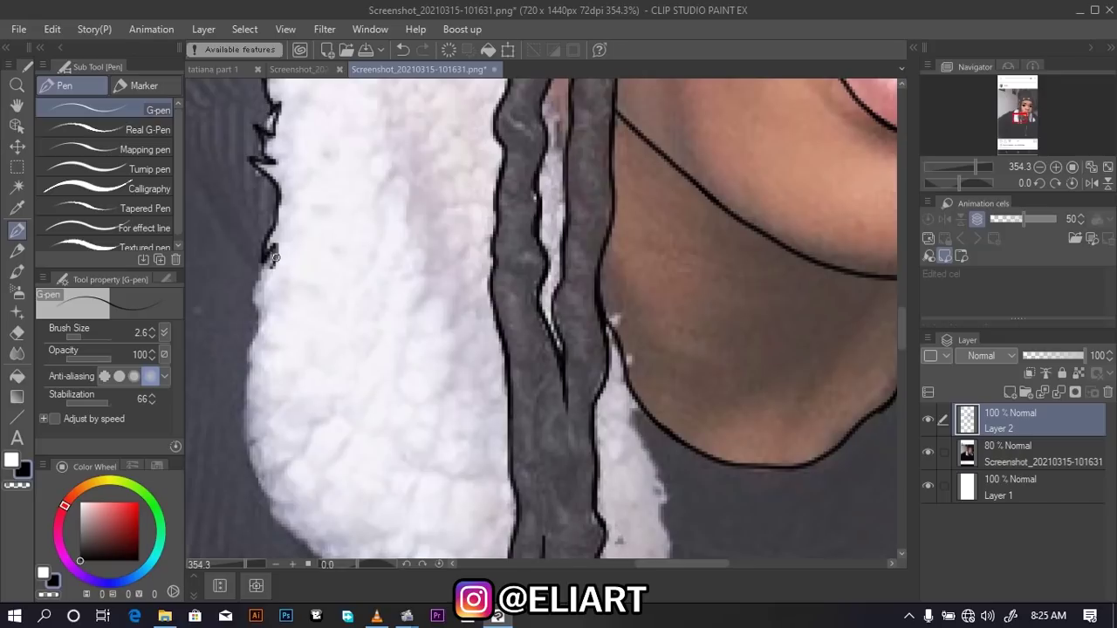
{"action": "mouse_move", "coordinate": [276, 255]}
{"action": "left_mouse_down"}
{"action": "mouse_move", "coordinate": [253, 295]}
{"action": "mouse_move", "coordinate": [248, 459]}
{"action": "left_mouse_up"}
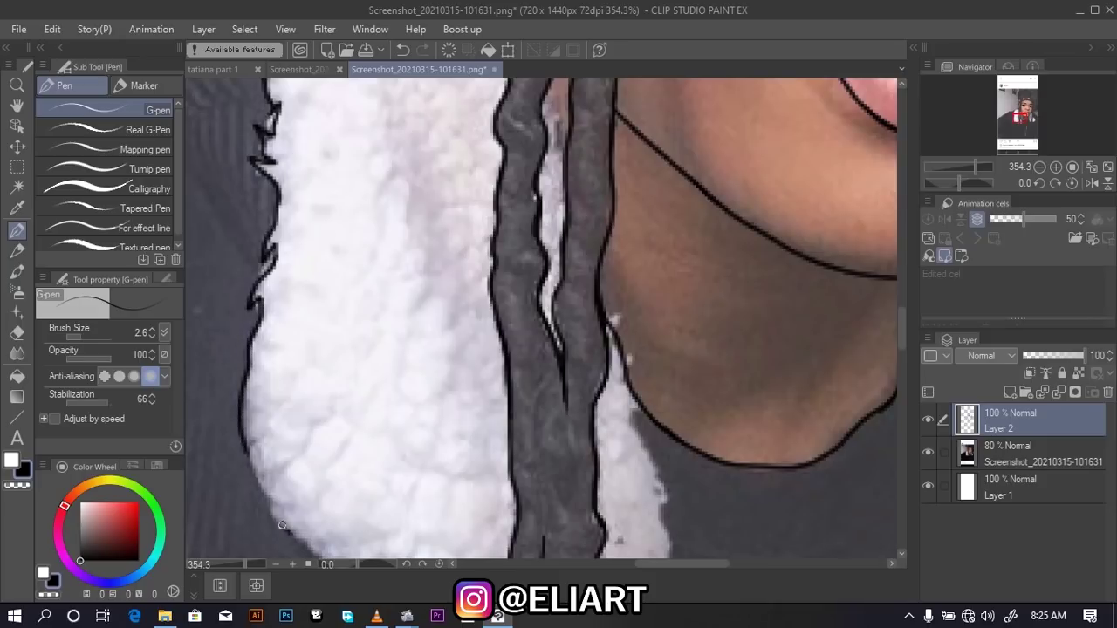
{"action": "left_click_drag", "start_coordinate": [282, 525], "coordinate": [240, 408]}
Trace the fur's edge beside the dreadlock, its right side and jagged lower fringe
{"action": "left_click_drag", "start_coordinate": [903, 326], "coordinate": [900, 310]}
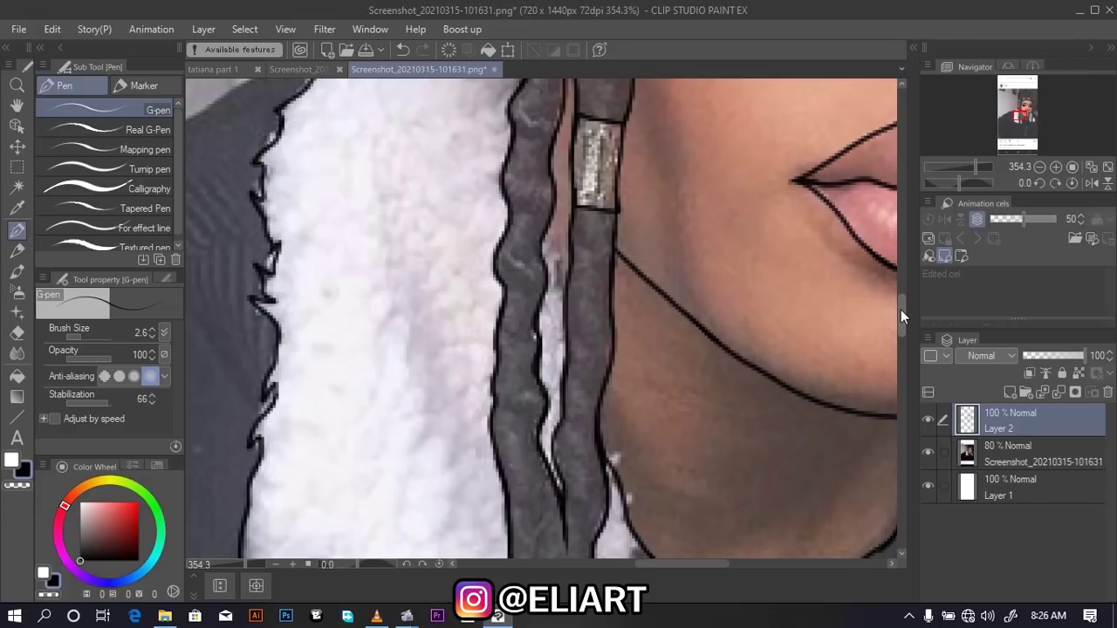
{"action": "left_click_drag", "start_coordinate": [552, 206], "coordinate": [566, 312]}
{"action": "left_click_drag", "start_coordinate": [903, 319], "coordinate": [902, 346]}
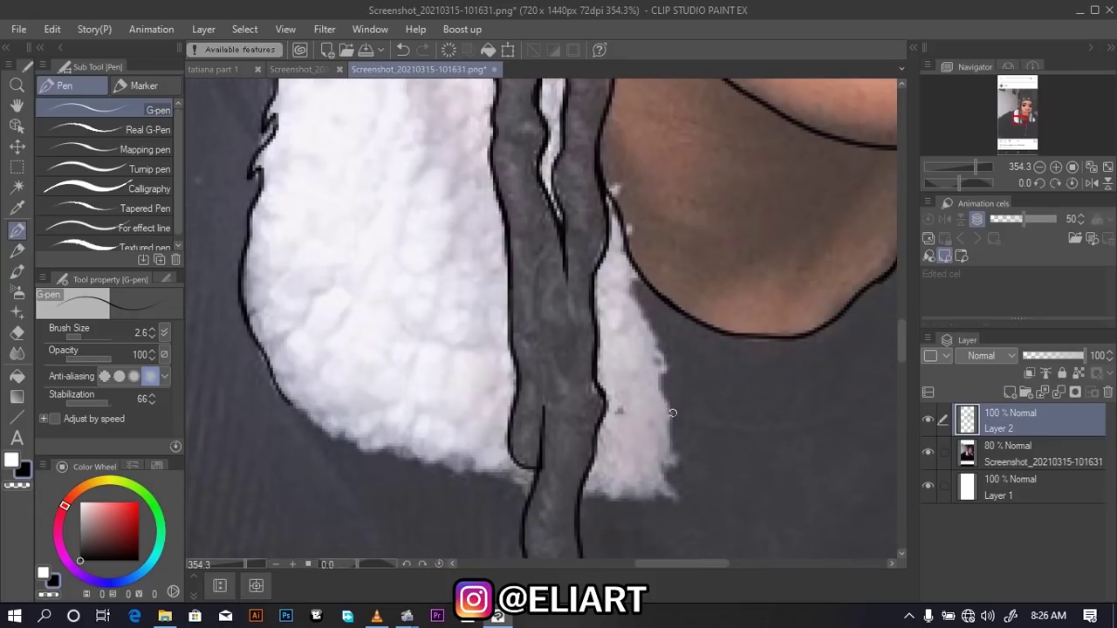
{"action": "mouse_move", "coordinate": [653, 349]}
{"action": "left_mouse_down"}
{"action": "mouse_move", "coordinate": [672, 390]}
{"action": "mouse_move", "coordinate": [634, 303]}
{"action": "left_mouse_up"}
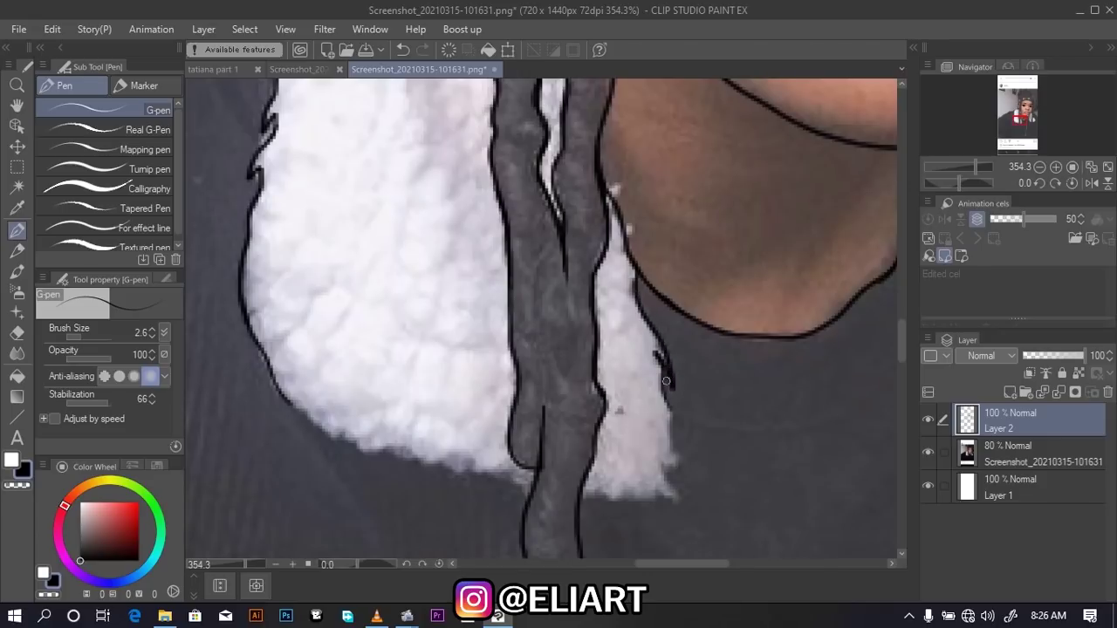
{"action": "mouse_move", "coordinate": [666, 382]}
{"action": "left_mouse_down"}
{"action": "mouse_move", "coordinate": [683, 463]}
{"action": "mouse_move", "coordinate": [659, 432]}
{"action": "mouse_move", "coordinate": [660, 444]}
{"action": "mouse_move", "coordinate": [689, 504]}
{"action": "mouse_move", "coordinate": [648, 492]}
{"action": "mouse_move", "coordinate": [622, 515]}
{"action": "mouse_move", "coordinate": [625, 500]}
{"action": "mouse_move", "coordinate": [580, 494]}
{"action": "left_mouse_up"}
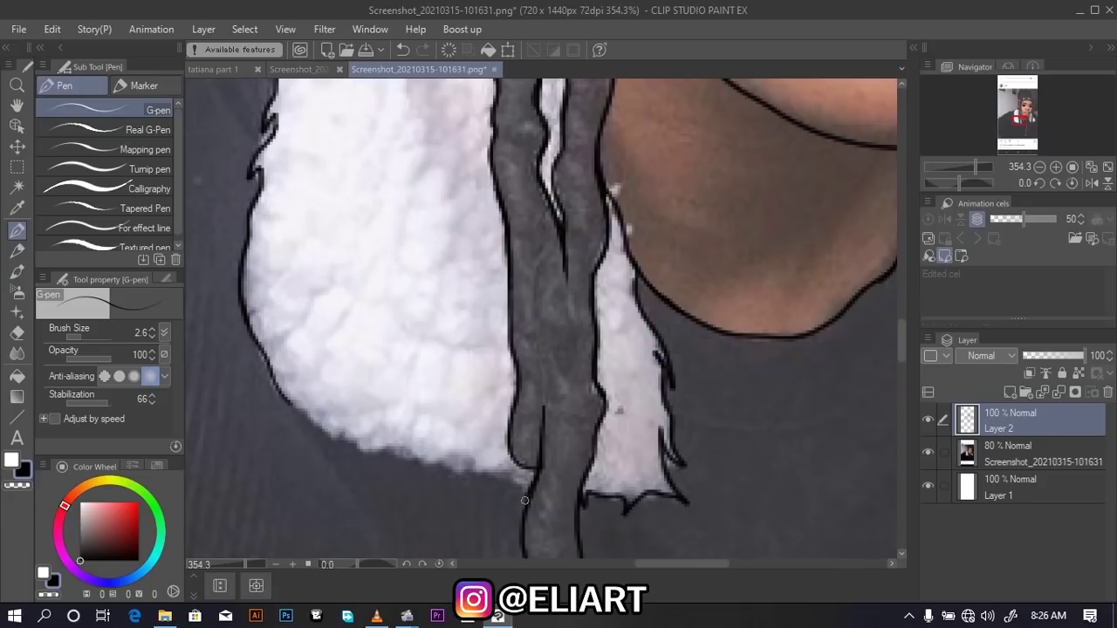
{"action": "mouse_move", "coordinate": [527, 485]}
{"action": "left_mouse_down"}
{"action": "mouse_move", "coordinate": [469, 469]}
{"action": "mouse_move", "coordinate": [493, 489]}
{"action": "mouse_move", "coordinate": [478, 488]}
{"action": "mouse_move", "coordinate": [408, 457]}
{"action": "left_mouse_up"}
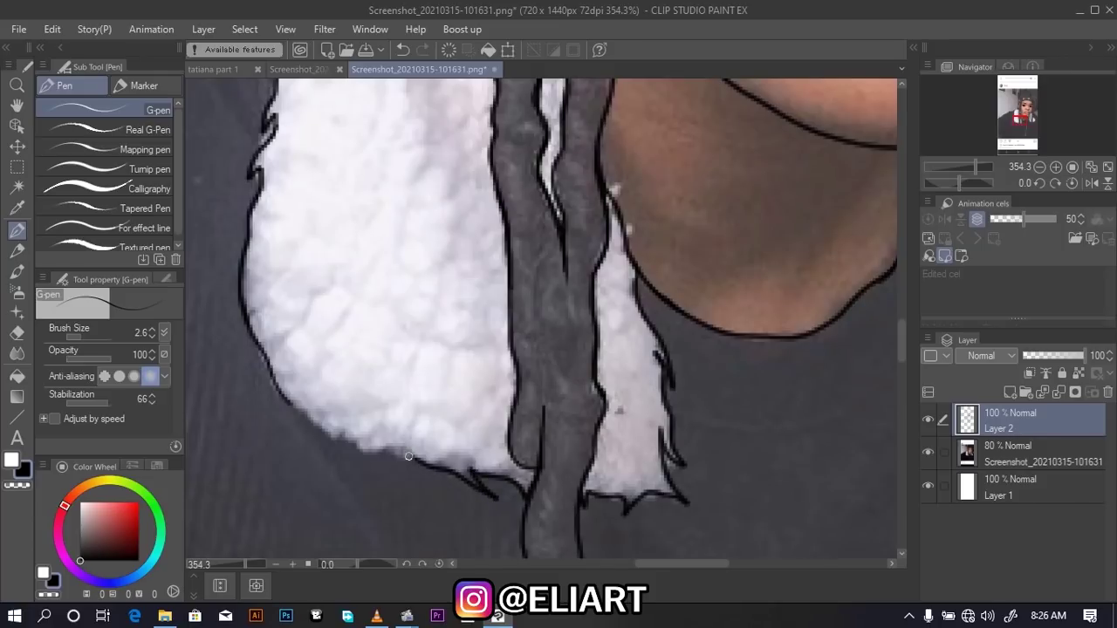
{"action": "mouse_move", "coordinate": [265, 361]}
{"action": "left_mouse_down"}
{"action": "mouse_move", "coordinate": [333, 443]}
{"action": "mouse_move", "coordinate": [326, 461]}
{"action": "mouse_move", "coordinate": [397, 454]}
{"action": "mouse_move", "coordinate": [462, 488]}
{"action": "left_mouse_up"}
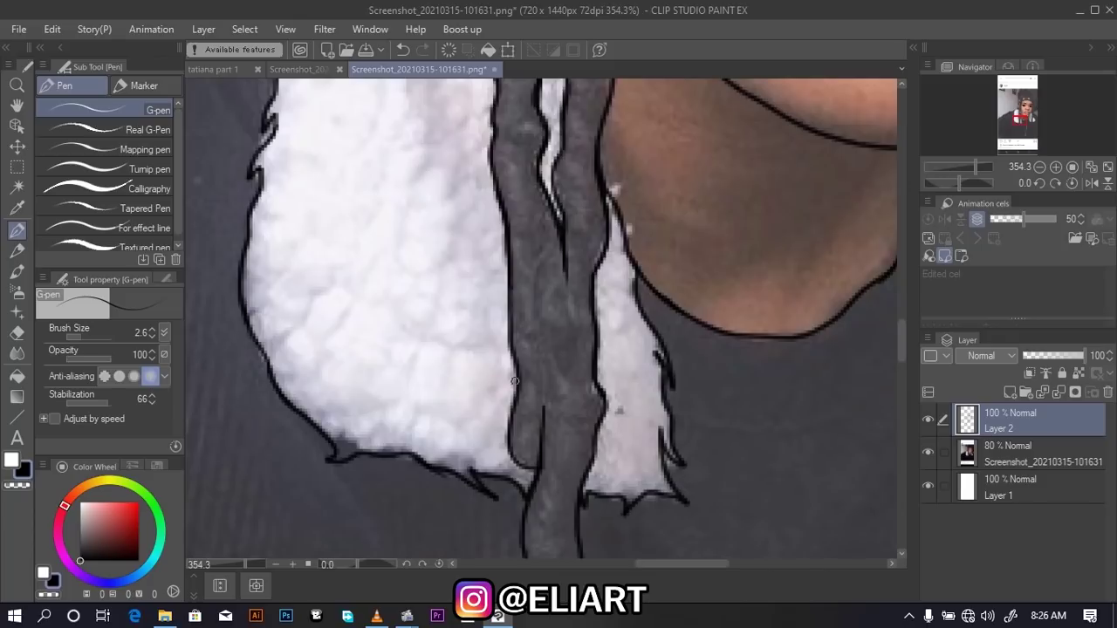
Extend the neck line down from the chin and trace the fur collar's lower edge
{"action": "scroll", "coordinate": [528, 379], "scroll_direction": "down", "scroll_amount": 4}
{"action": "scroll", "coordinate": [758, 330], "scroll_direction": "up", "scroll_amount": 2}
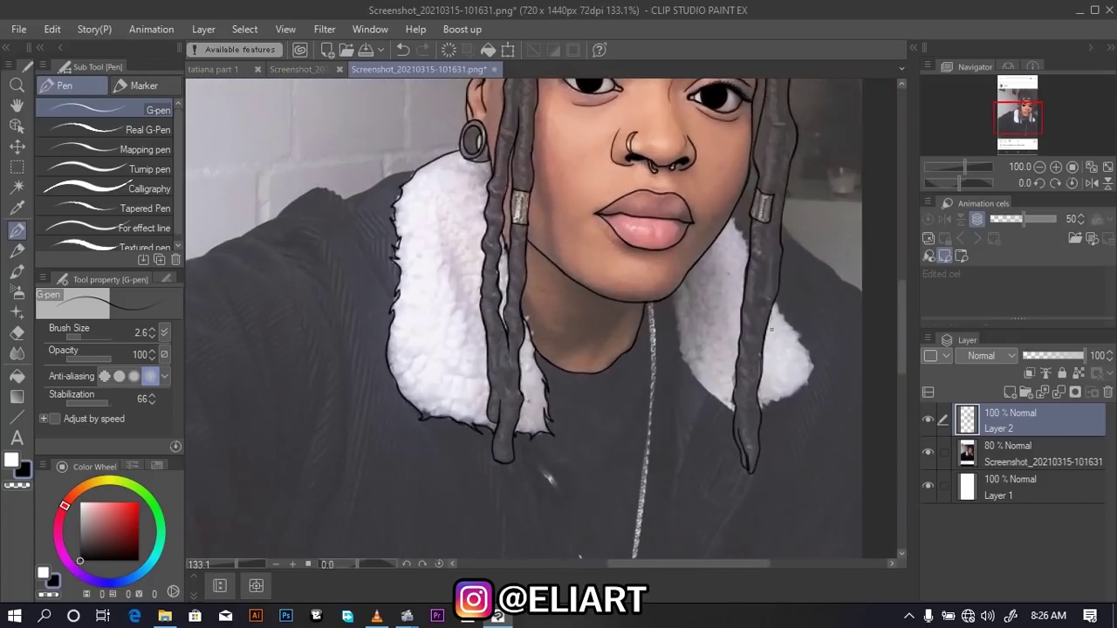
{"action": "scroll", "coordinate": [764, 330], "scroll_direction": "up", "scroll_amount": 2}
{"action": "scroll", "coordinate": [773, 330], "scroll_direction": "up", "scroll_amount": 2}
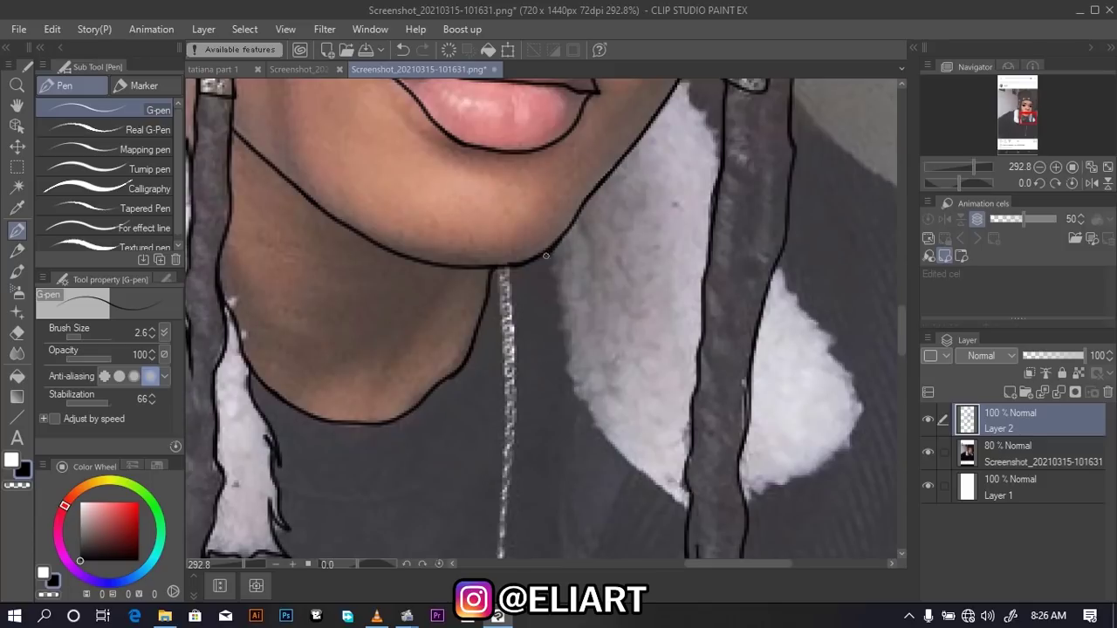
{"action": "mouse_move", "coordinate": [548, 270]}
{"action": "left_mouse_down"}
{"action": "mouse_move", "coordinate": [562, 306]}
{"action": "mouse_move", "coordinate": [564, 369]}
{"action": "mouse_move", "coordinate": [606, 434]}
{"action": "left_mouse_up"}
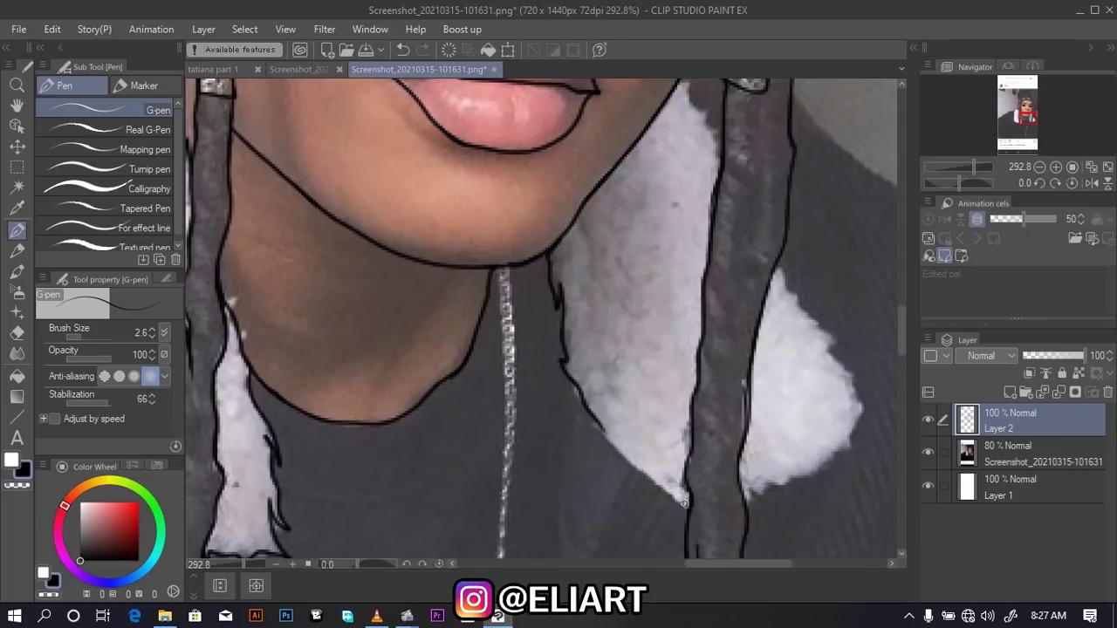
{"action": "mouse_move", "coordinate": [684, 504]}
{"action": "left_mouse_down"}
{"action": "mouse_move", "coordinate": [608, 437]}
{"action": "mouse_move", "coordinate": [581, 386]}
{"action": "left_mouse_up"}
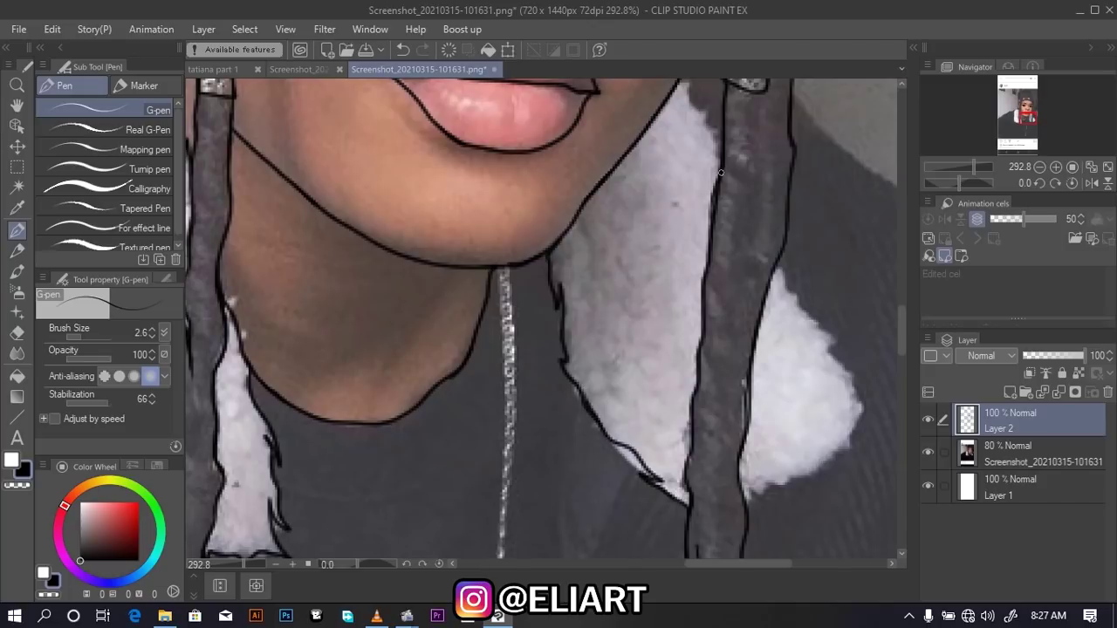
Outline the hanging loc, joining it to the jawline, plus the right fur collar's jagged lower edge
{"action": "mouse_move", "coordinate": [717, 151]}
{"action": "left_mouse_down"}
{"action": "mouse_move", "coordinate": [706, 107]}
{"action": "mouse_move", "coordinate": [686, 100]}
{"action": "left_mouse_up"}
{"action": "left_click_drag", "start_coordinate": [899, 325], "coordinate": [899, 314]}
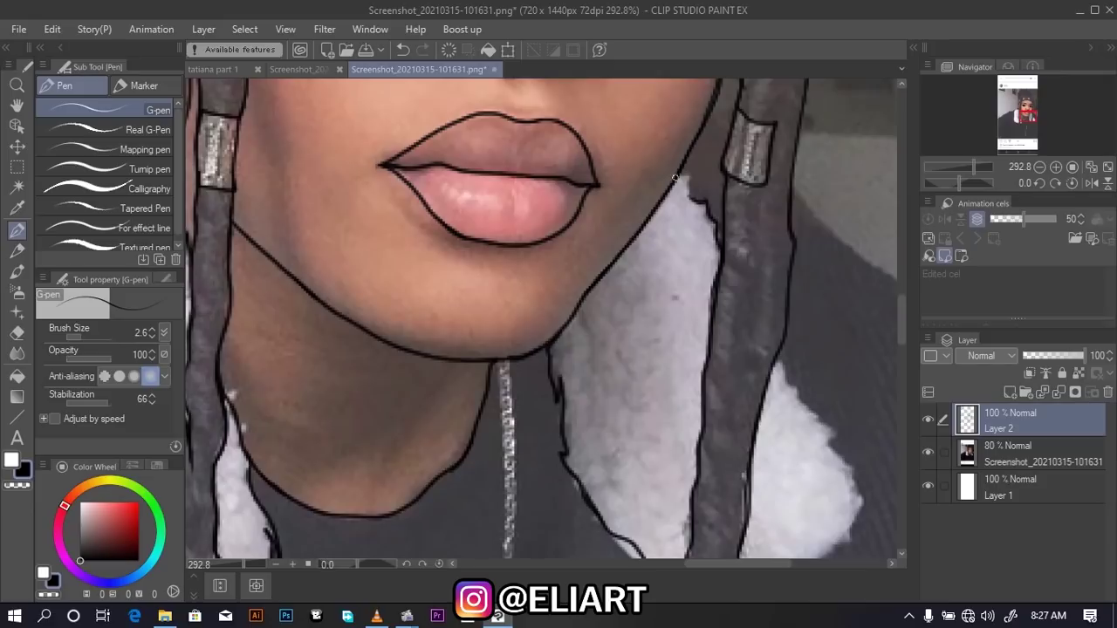
{"action": "mouse_move", "coordinate": [675, 178]}
{"action": "left_mouse_down"}
{"action": "mouse_move", "coordinate": [693, 169]}
{"action": "mouse_move", "coordinate": [709, 213]}
{"action": "left_mouse_up"}
{"action": "left_click_drag", "start_coordinate": [792, 375], "coordinate": [849, 468]}
{"action": "left_click_drag", "start_coordinate": [900, 321], "coordinate": [897, 340]}
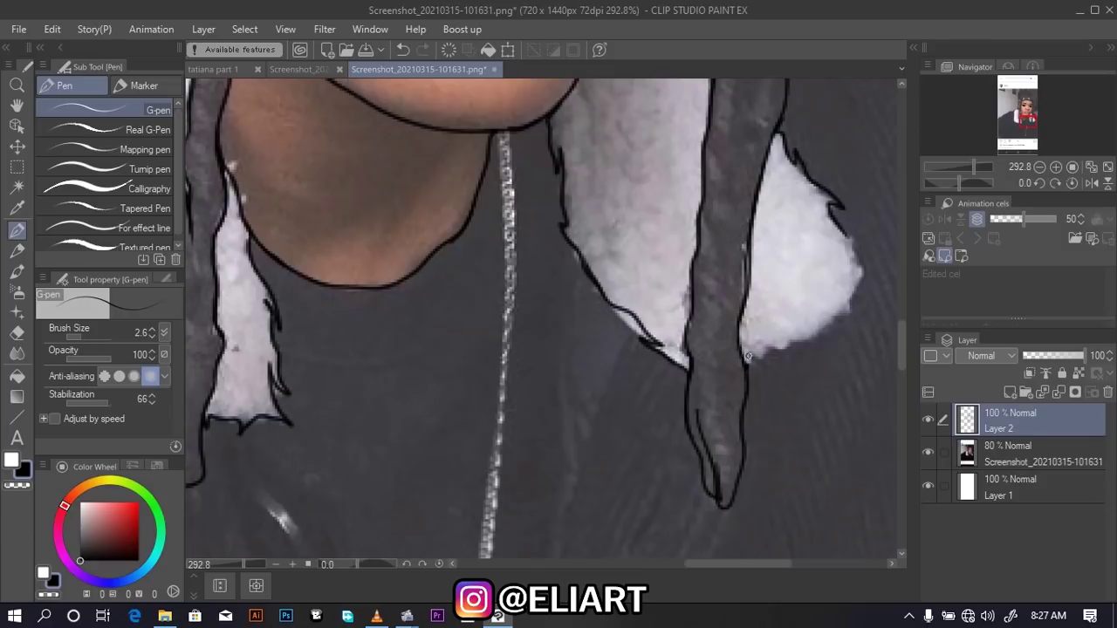
{"action": "mouse_move", "coordinate": [759, 354]}
{"action": "left_mouse_down"}
{"action": "mouse_move", "coordinate": [855, 311]}
{"action": "mouse_move", "coordinate": [866, 257]}
{"action": "mouse_move", "coordinate": [834, 218]}
{"action": "left_mouse_up"}
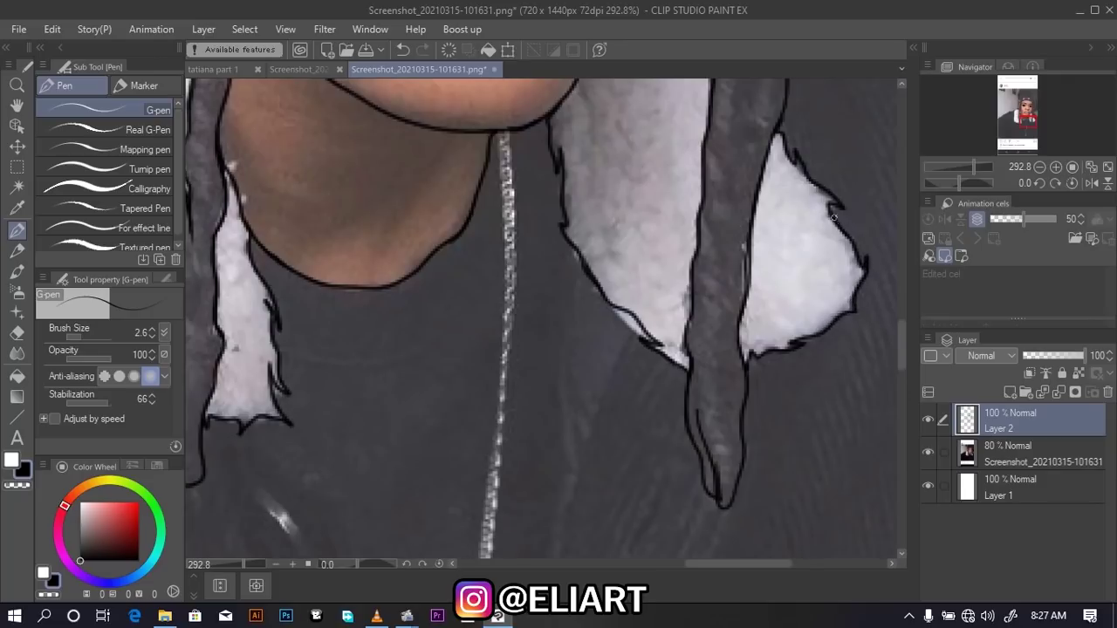
{"action": "scroll", "coordinate": [674, 227], "scroll_direction": "down", "scroll_amount": 3}
{"action": "scroll", "coordinate": [674, 227], "scroll_direction": "down", "scroll_amount": 3}
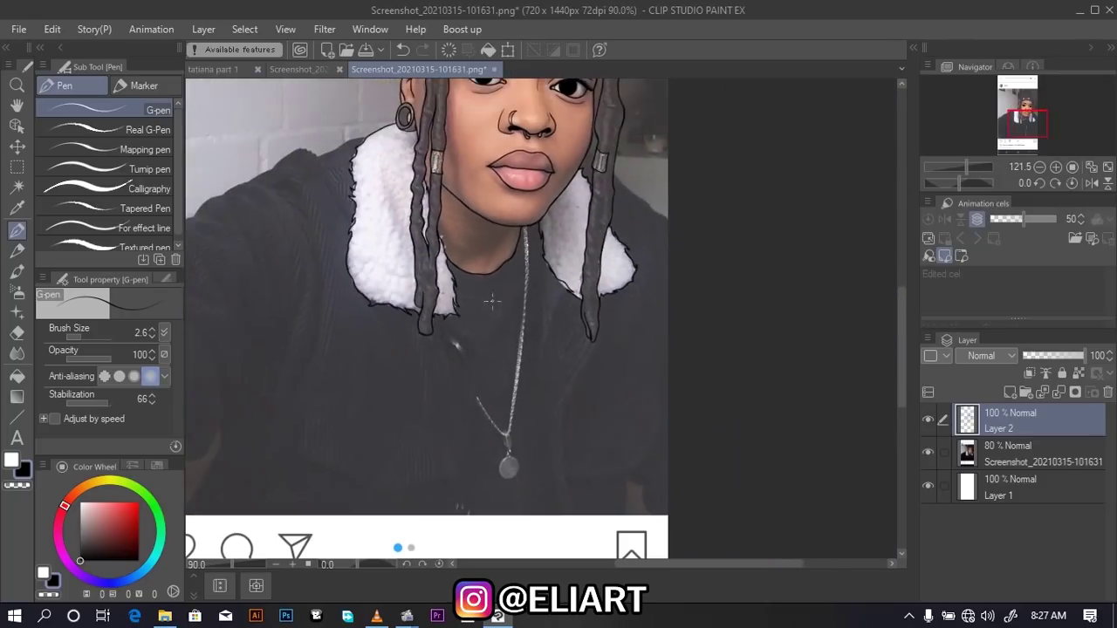
{"action": "left_click_drag", "start_coordinate": [901, 331], "coordinate": [908, 294]}
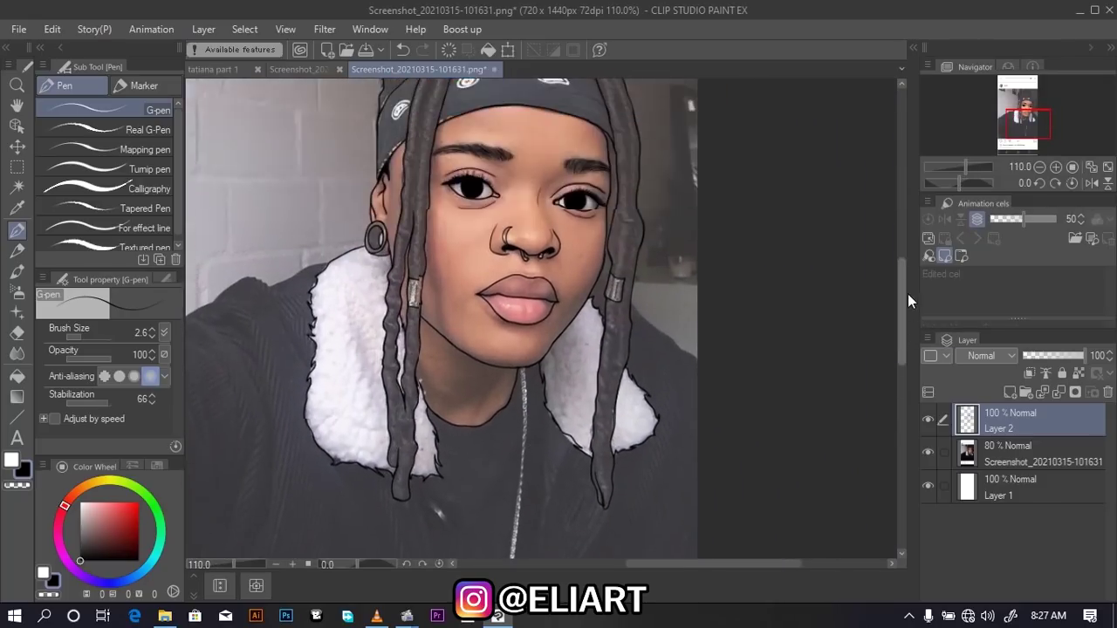
{"action": "key", "text": "ctrl+minus"}
{"action": "left_click", "coordinate": [928, 451]}
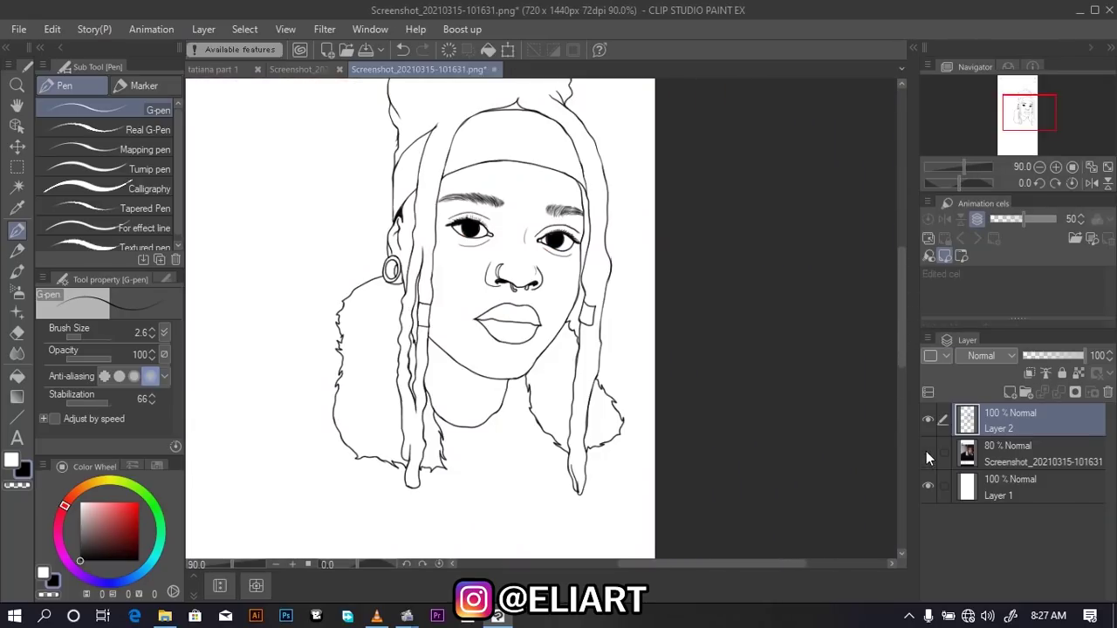
{"action": "key", "text": "ctrl+minus"}
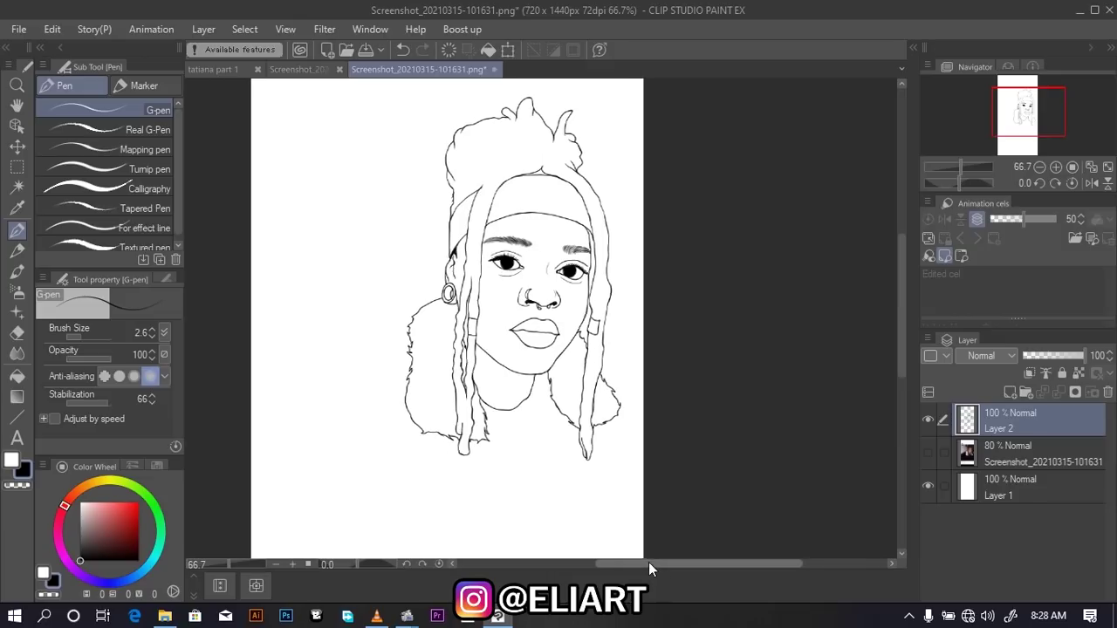
{"action": "scroll", "coordinate": [628, 419], "scroll_direction": "up", "scroll_amount": 1}
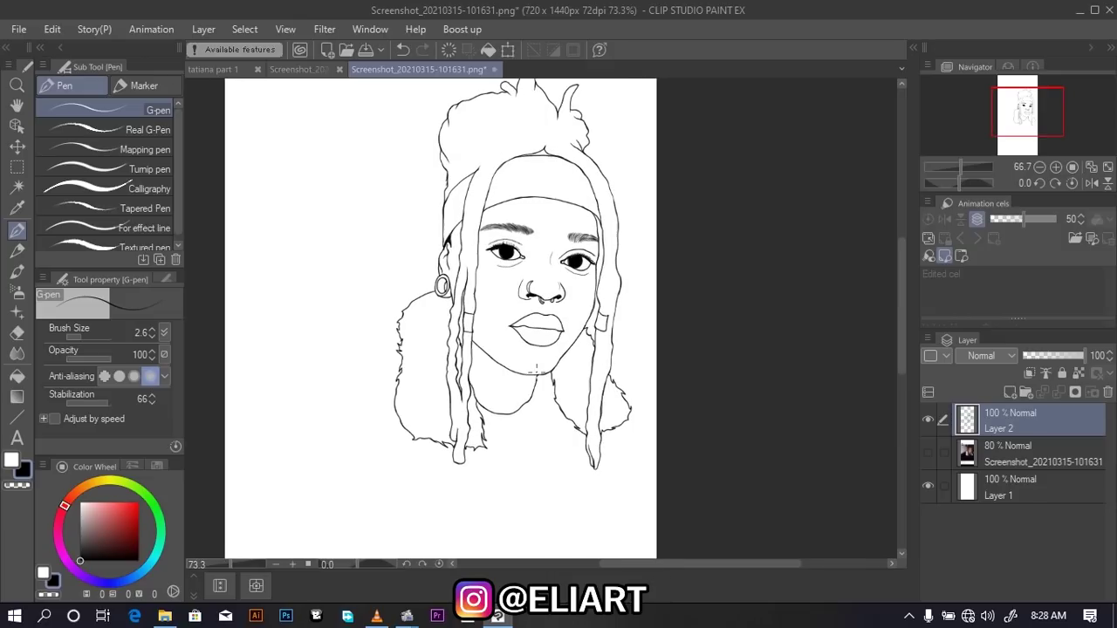
{"action": "left_click", "coordinate": [928, 452]}
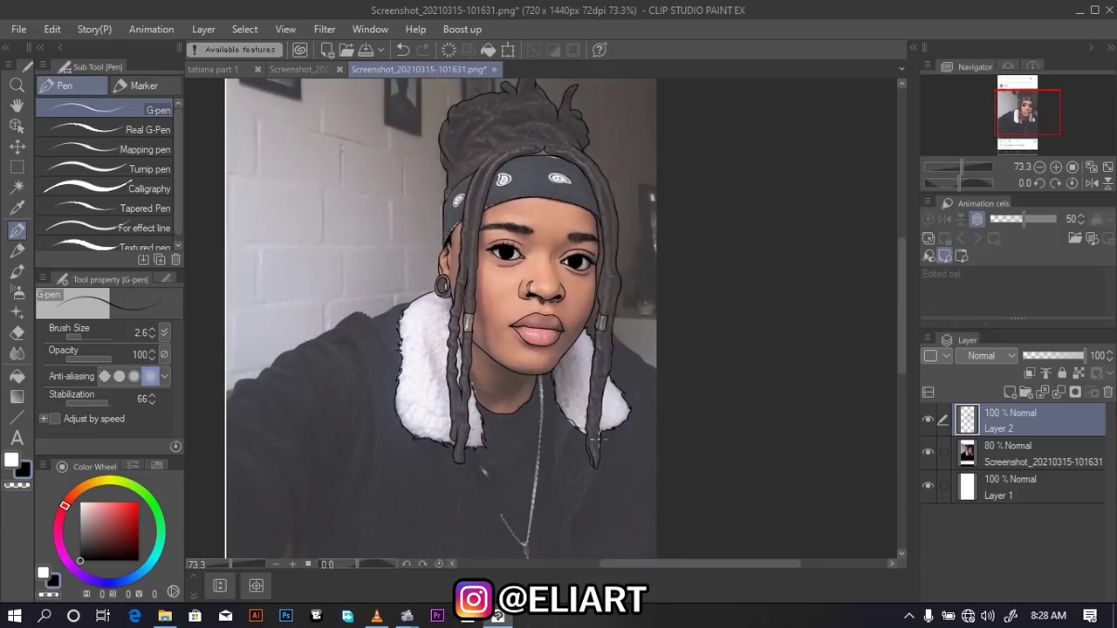
Trace the shirt collar across the neck and the neck line down to it
{"action": "scroll", "coordinate": [519, 433], "scroll_direction": "up", "scroll_amount": 3}
{"action": "scroll", "coordinate": [528, 432], "scroll_direction": "up", "scroll_amount": 4}
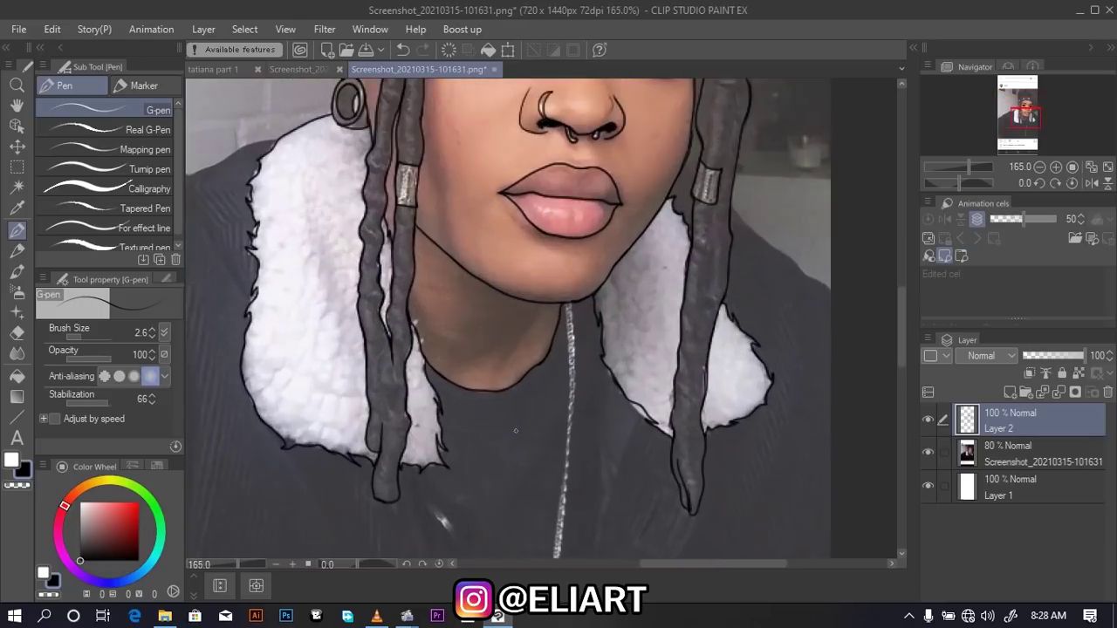
{"action": "scroll", "coordinate": [537, 430], "scroll_direction": "up", "scroll_amount": 4}
{"action": "scroll", "coordinate": [545, 429], "scroll_direction": "up", "scroll_amount": 3}
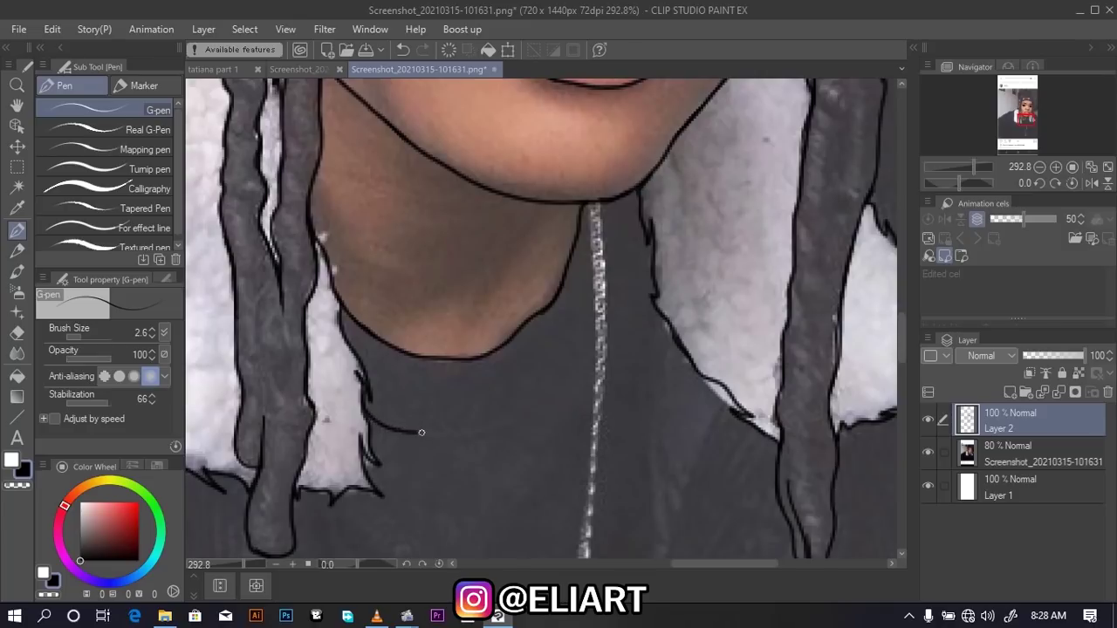
{"action": "mouse_move", "coordinate": [438, 434]}
{"action": "left_mouse_down"}
{"action": "mouse_move", "coordinate": [507, 423]}
{"action": "mouse_move", "coordinate": [580, 364]}
{"action": "left_mouse_up"}
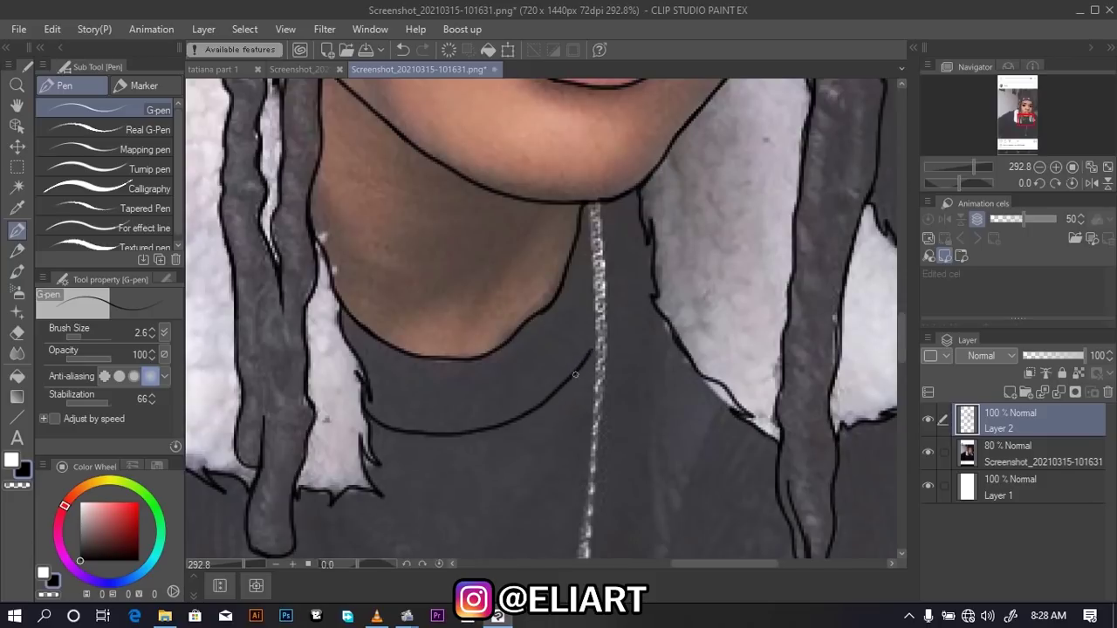
{"action": "left_click_drag", "start_coordinate": [591, 353], "coordinate": [615, 317]}
{"action": "left_click_drag", "start_coordinate": [627, 252], "coordinate": [617, 312]}
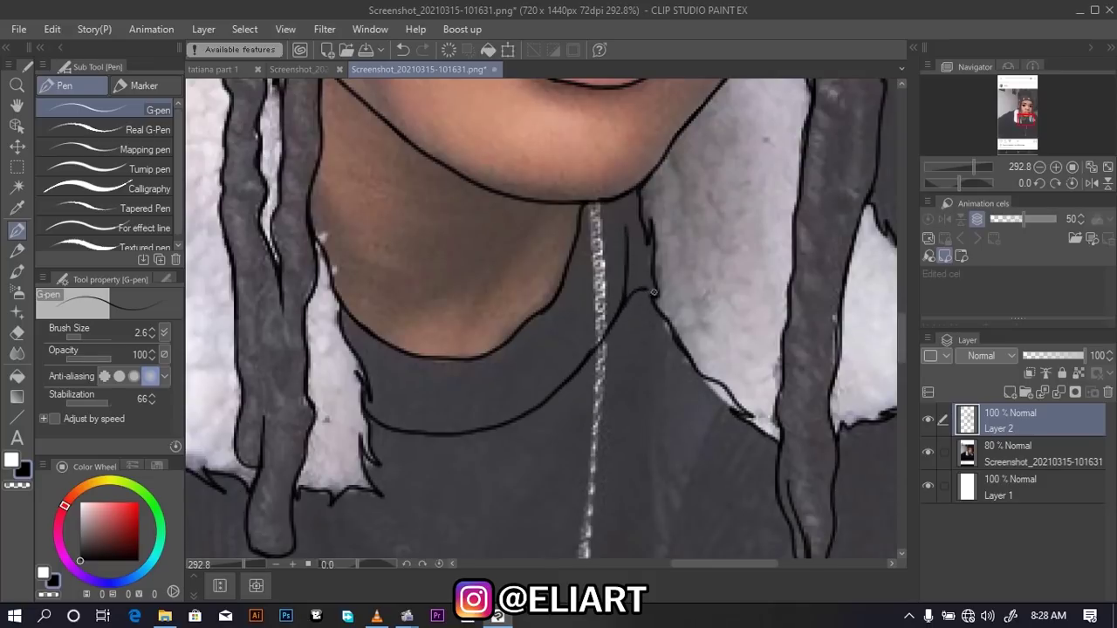
Hide the Screenshot reference layer so only the black line art shows
{"action": "scroll", "coordinate": [661, 206], "scroll_direction": "down", "scroll_amount": 4}
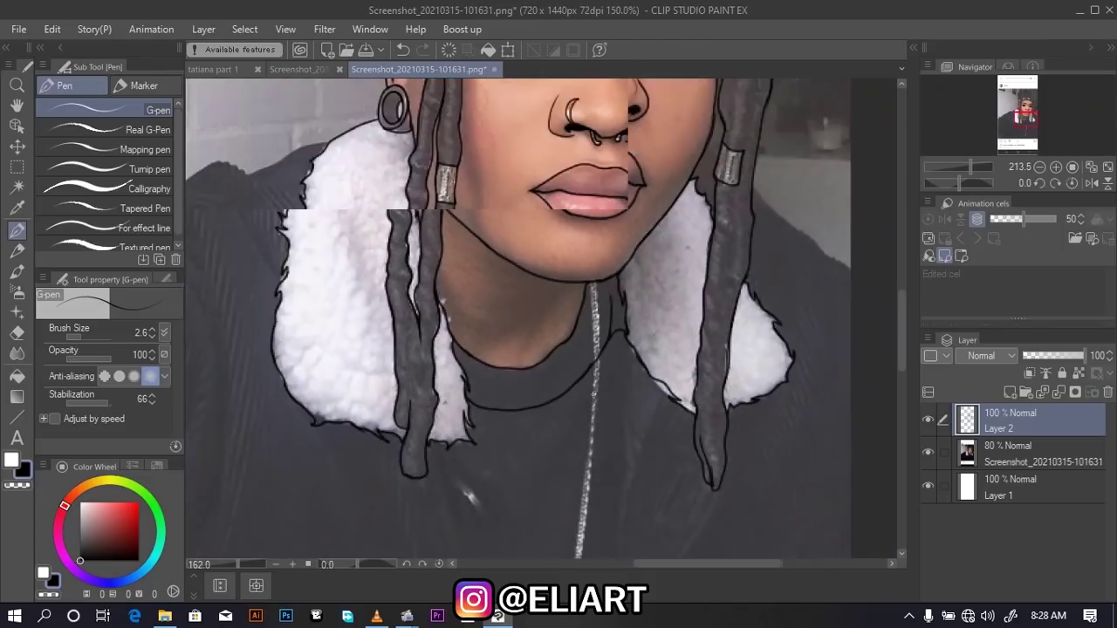
{"action": "scroll", "coordinate": [742, 262], "scroll_direction": "down", "scroll_amount": 2}
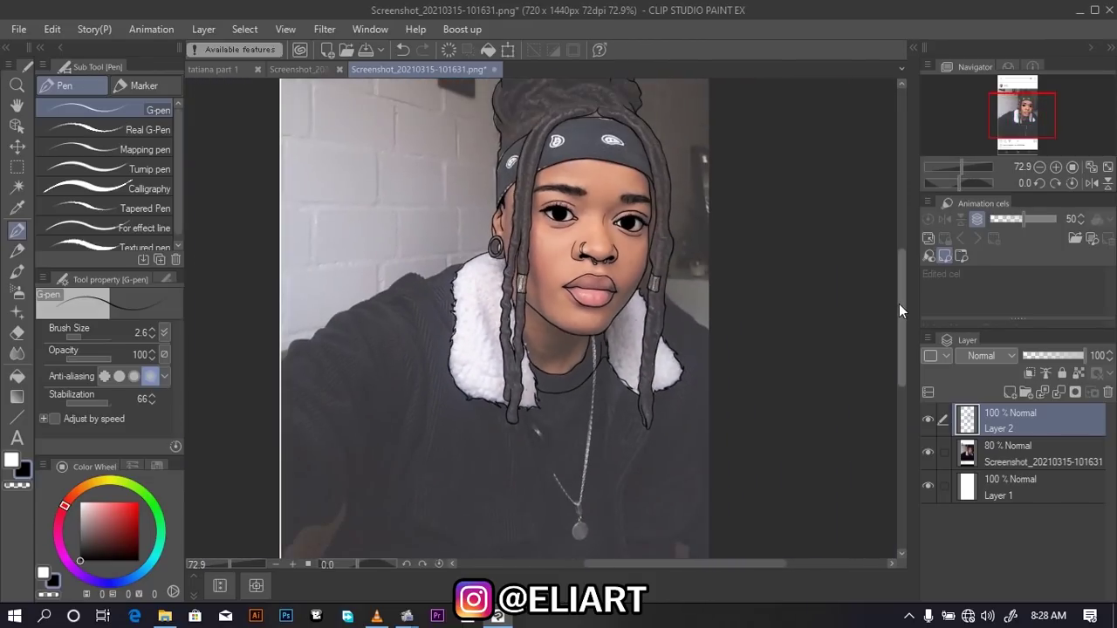
{"action": "scroll", "coordinate": [899, 303], "scroll_direction": "up", "scroll_amount": 3}
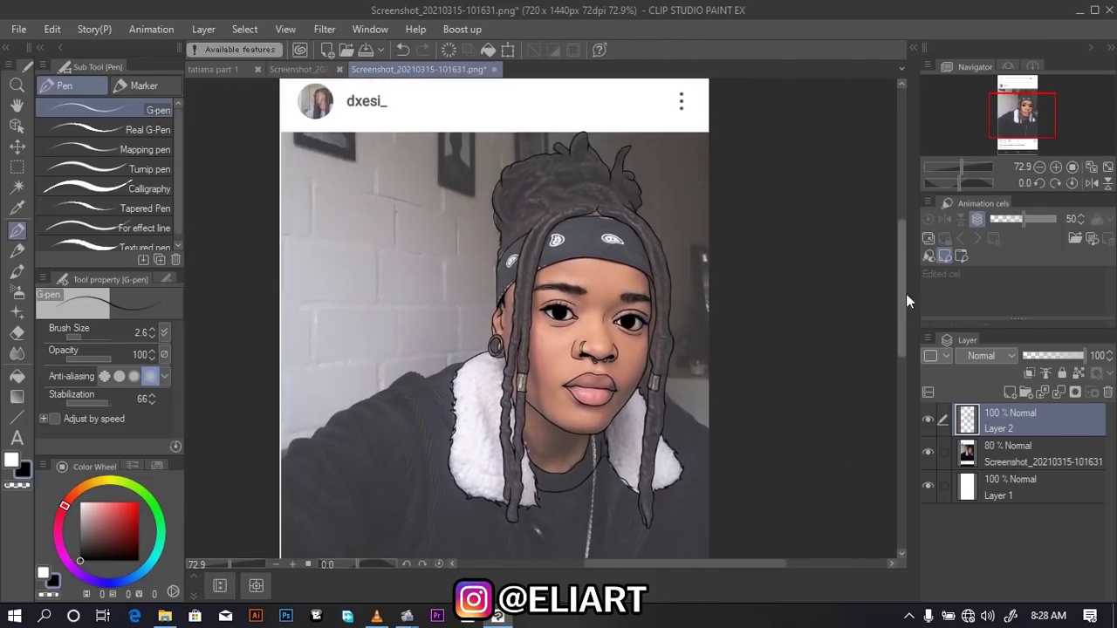
{"action": "left_click", "coordinate": [927, 452]}
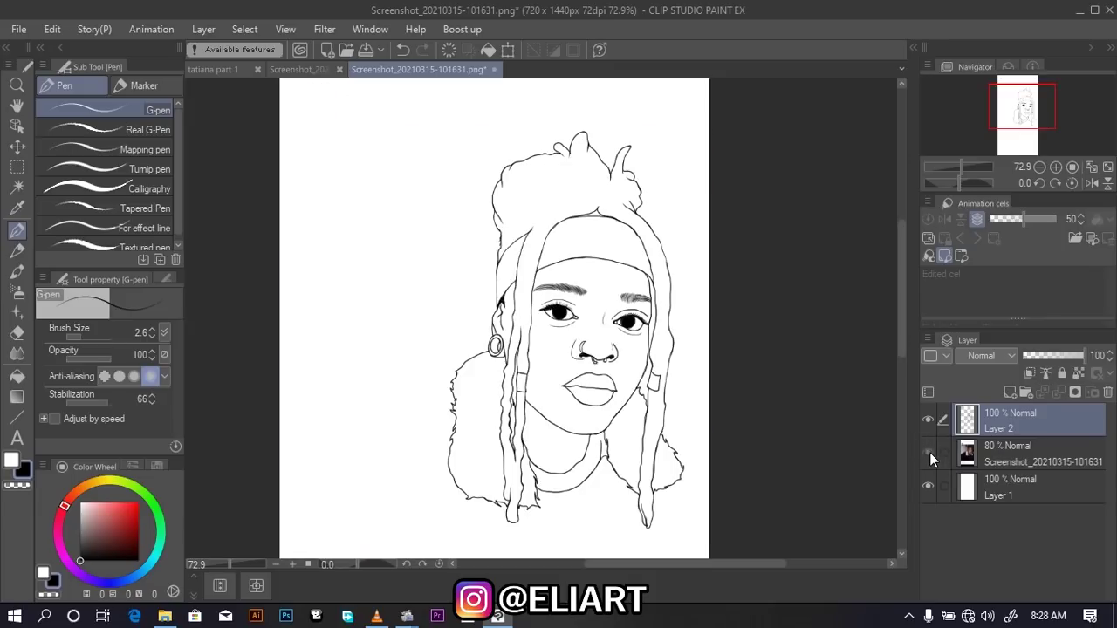
{"action": "left_click", "coordinate": [929, 452]}
Fill the hair bun and hanging locs solid black using the Fill tool
{"action": "left_click", "coordinate": [17, 376]}
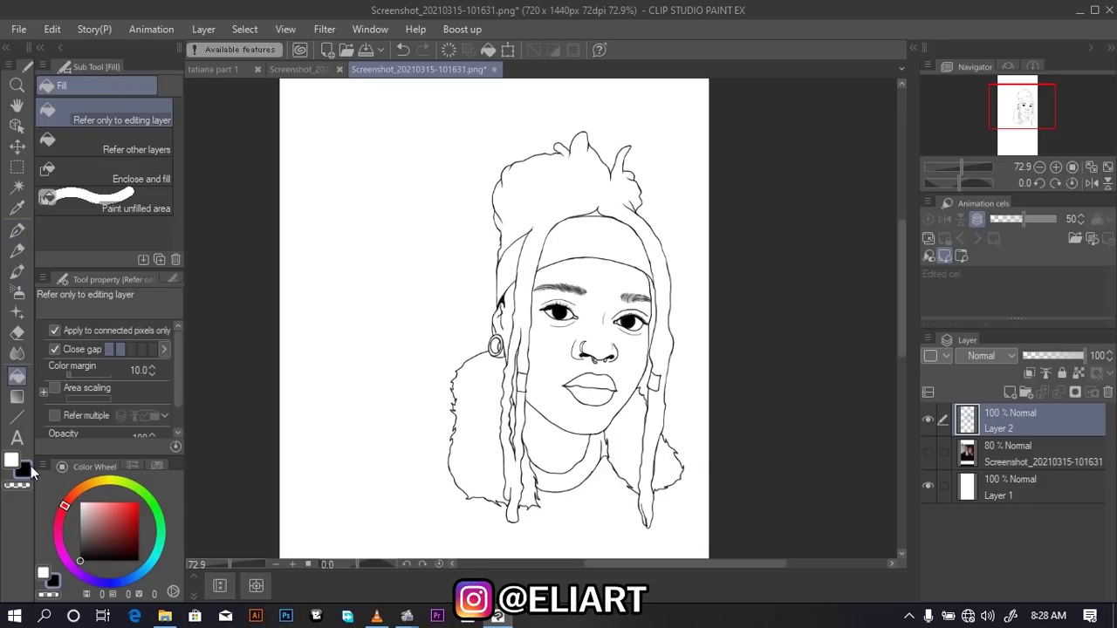
{"action": "left_click", "coordinate": [561, 182]}
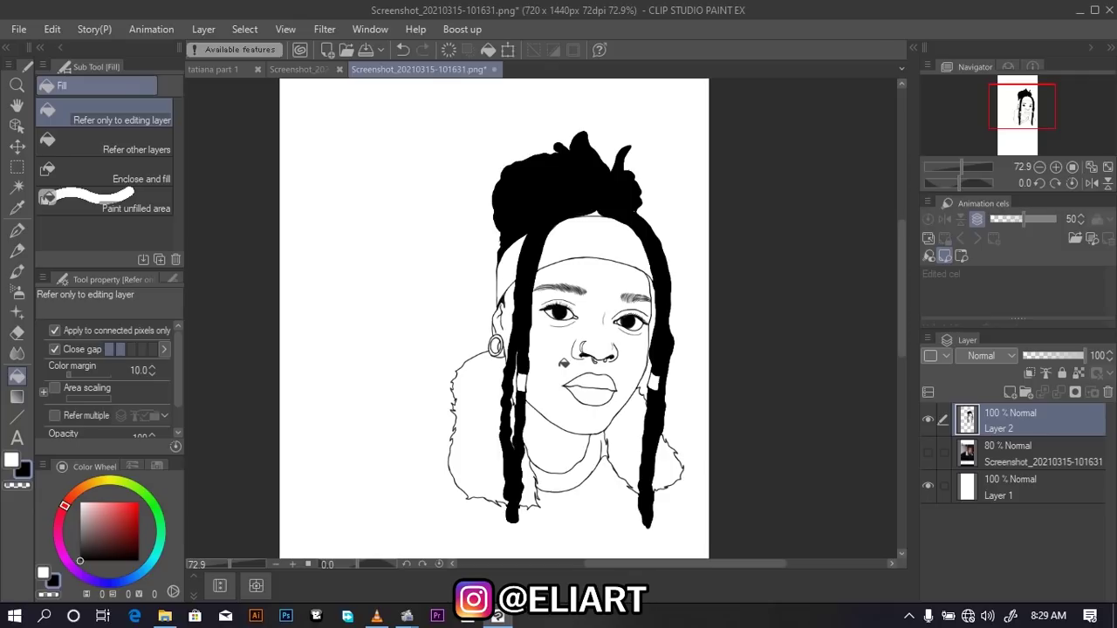
{"action": "scroll", "coordinate": [566, 362], "scroll_direction": "up", "scroll_amount": 2}
{"action": "scroll", "coordinate": [566, 362], "scroll_direction": "up", "scroll_amount": 2}
{"action": "scroll", "coordinate": [566, 362], "scroll_direction": "up", "scroll_amount": 1}
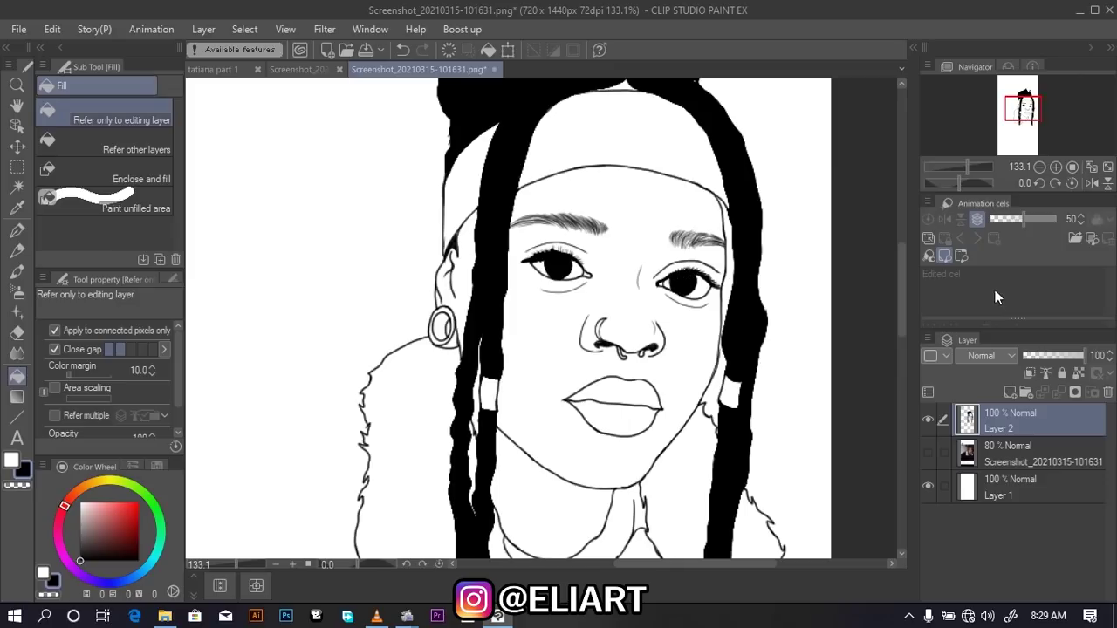
{"action": "scroll", "coordinate": [556, 335], "scroll_direction": "down", "scroll_amount": 3}
{"action": "scroll", "coordinate": [556, 335], "scroll_direction": "down", "scroll_amount": 2}
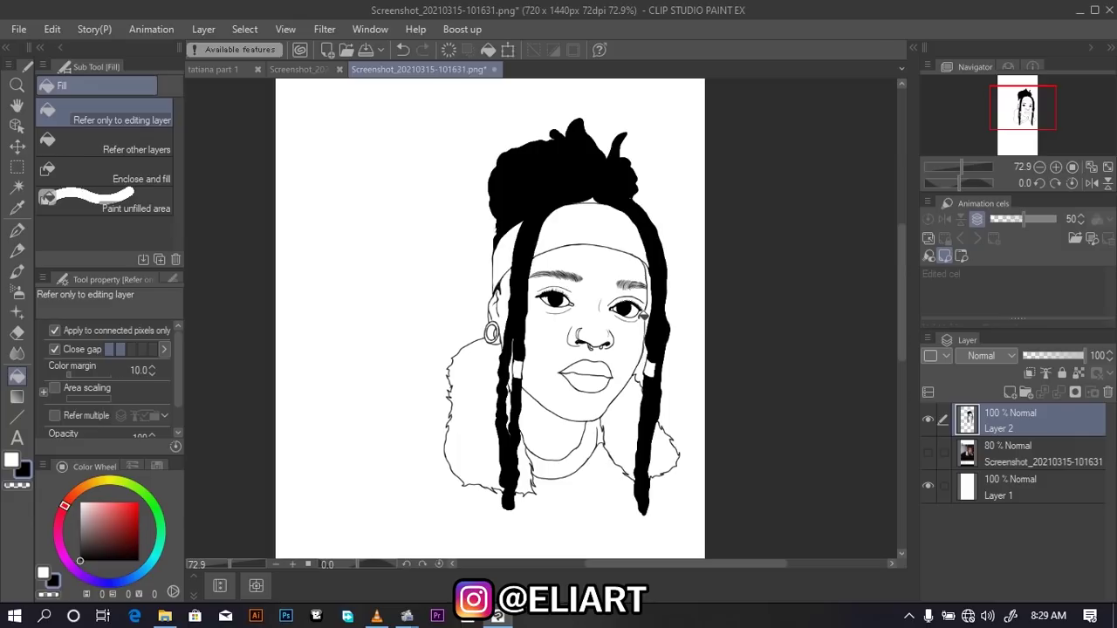
Switch to the G-pen at brush size 1.5 and zoom in on the eyebrows
{"action": "scroll", "coordinate": [564, 341], "scroll_direction": "up", "scroll_amount": 2}
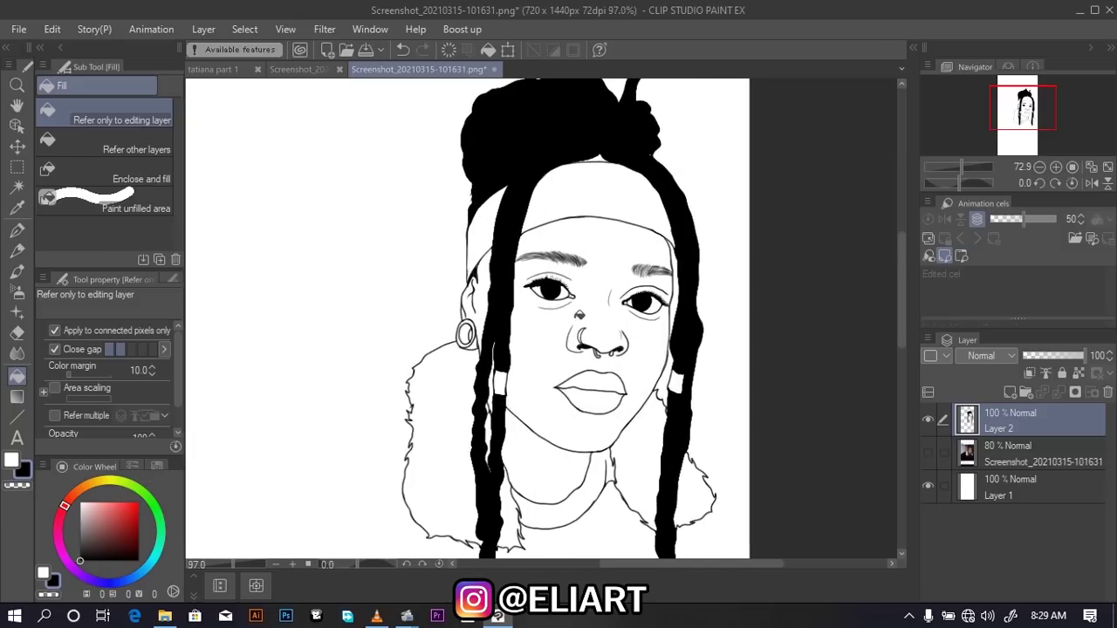
{"action": "scroll", "coordinate": [580, 314], "scroll_direction": "up", "scroll_amount": 2}
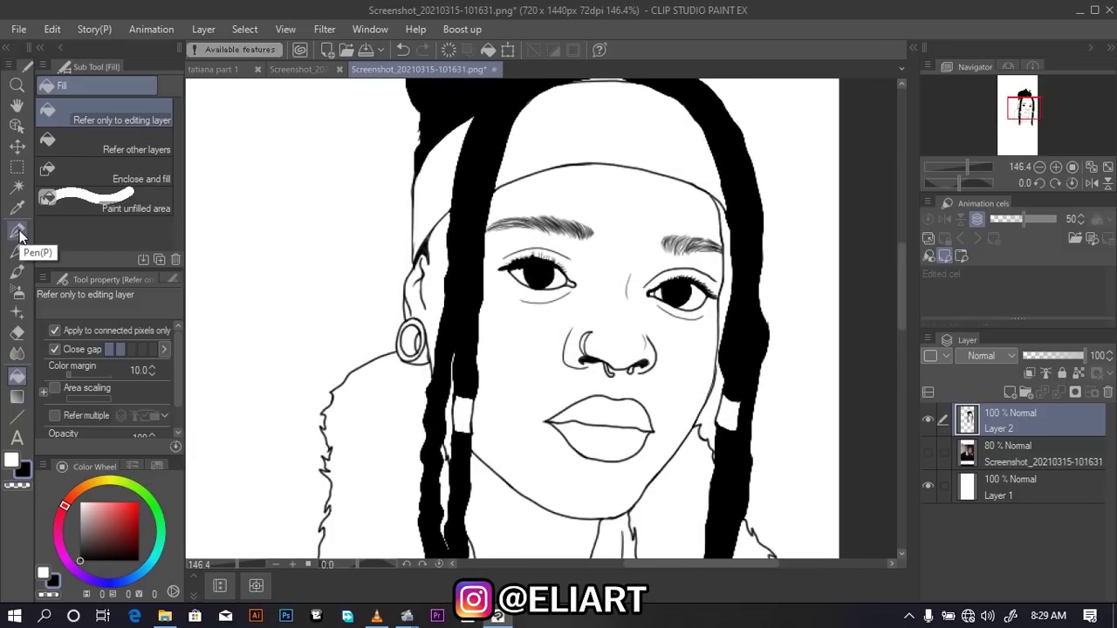
{"action": "left_click", "coordinate": [19, 232]}
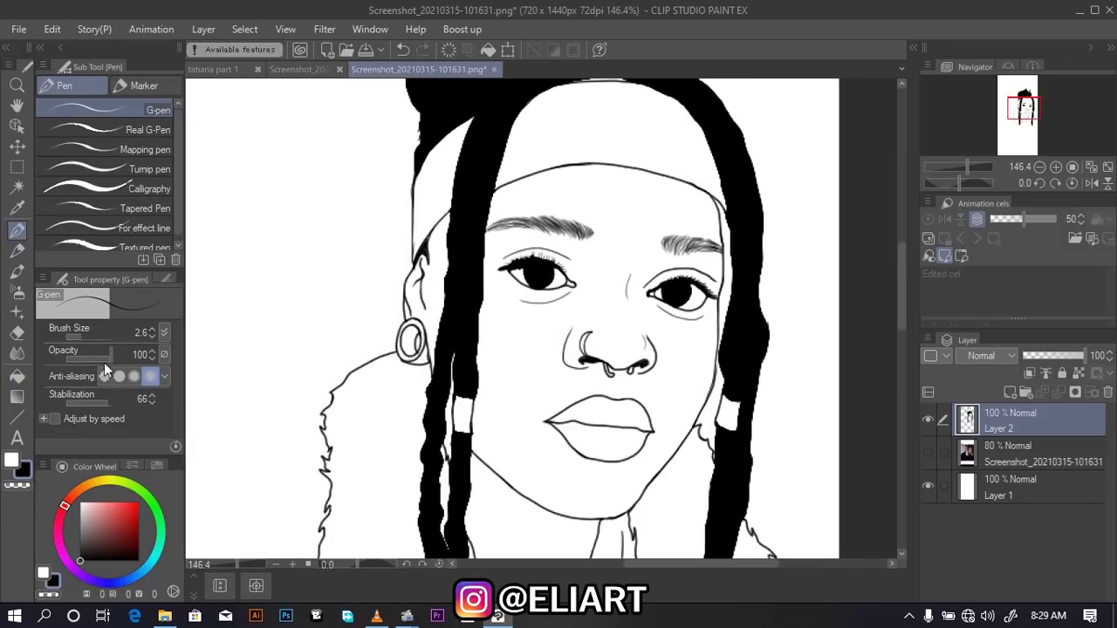
{"action": "left_click", "coordinate": [81, 335]}
{"action": "scroll", "coordinate": [583, 245], "scroll_direction": "up", "scroll_amount": 1}
{"action": "scroll", "coordinate": [583, 245], "scroll_direction": "up", "scroll_amount": 1}
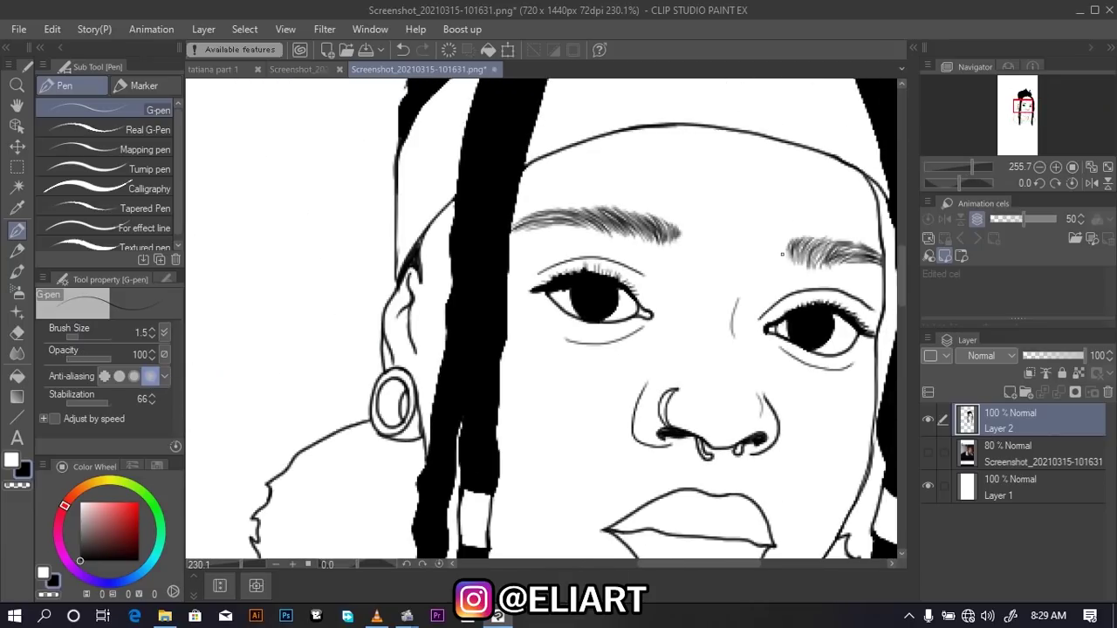
{"action": "left_click_drag", "start_coordinate": [691, 560], "coordinate": [720, 562]}
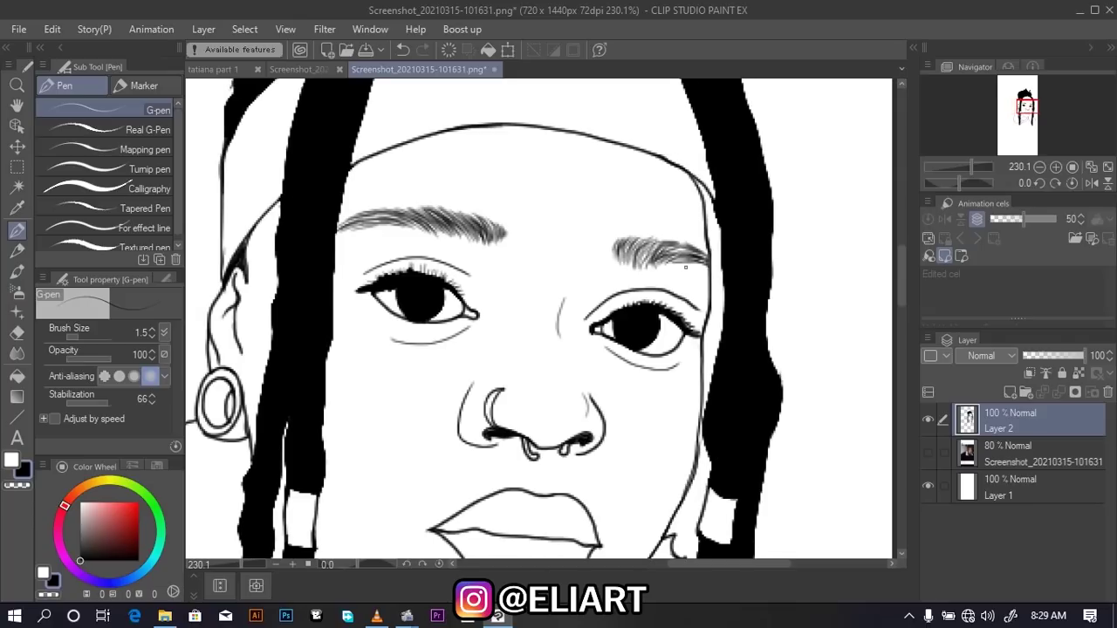
{"action": "scroll", "coordinate": [684, 266], "scroll_direction": "up", "scroll_amount": 1}
{"action": "scroll", "coordinate": [684, 266], "scroll_direction": "up", "scroll_amount": 1}
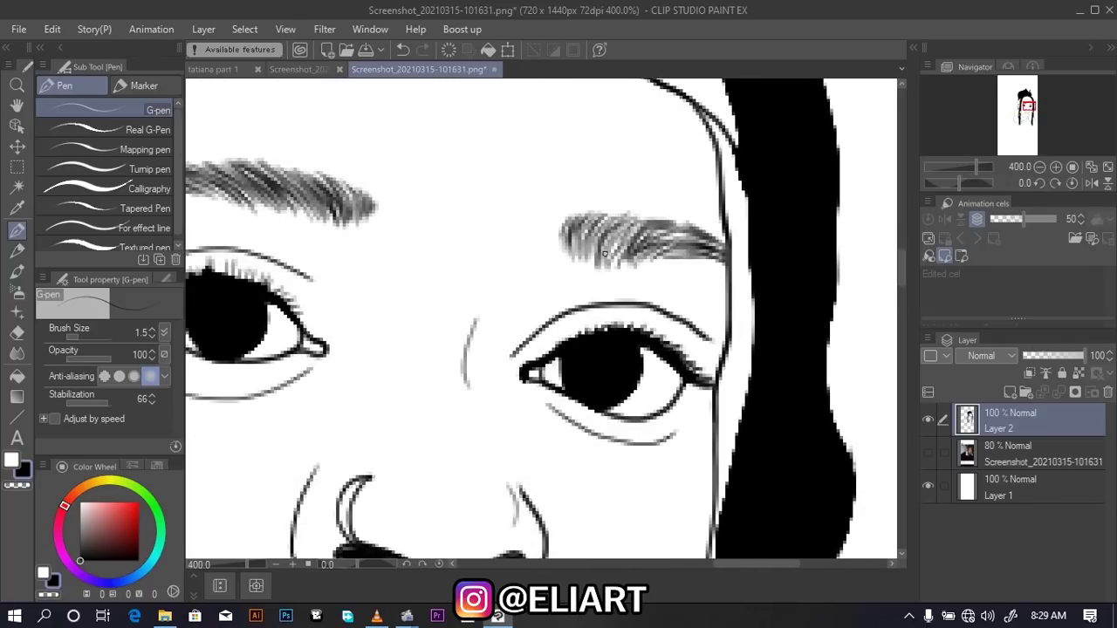
Draw short hair strokes into the right and then left eyebrow to make them denser
{"action": "mouse_move", "coordinate": [602, 253]}
{"action": "left_mouse_down"}
{"action": "mouse_move", "coordinate": [625, 218]}
{"action": "mouse_move", "coordinate": [635, 228]}
{"action": "mouse_move", "coordinate": [627, 242]}
{"action": "mouse_move", "coordinate": [703, 233]}
{"action": "mouse_move", "coordinate": [655, 232]}
{"action": "mouse_move", "coordinate": [614, 212]}
{"action": "mouse_move", "coordinate": [592, 226]}
{"action": "left_mouse_up"}
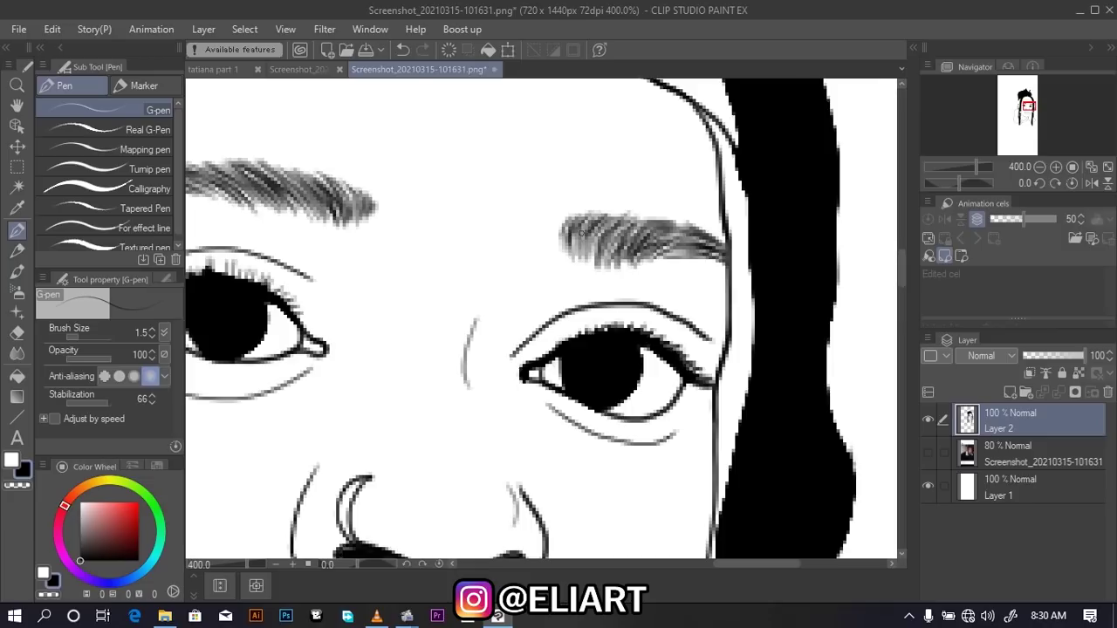
{"action": "left_click_drag", "start_coordinate": [610, 265], "coordinate": [628, 234]}
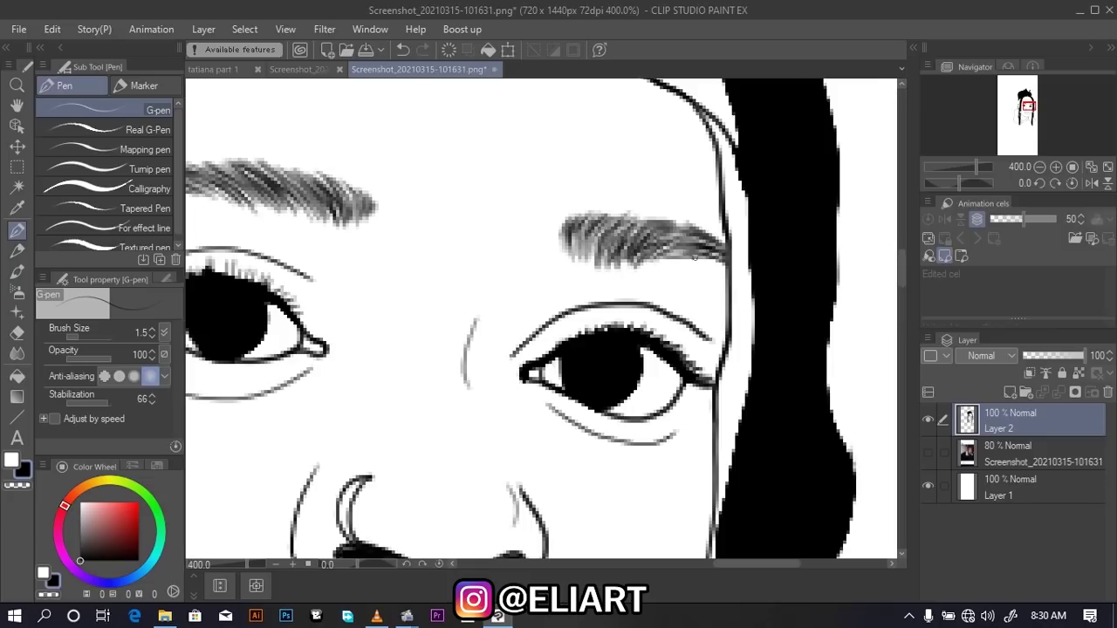
{"action": "mouse_move", "coordinate": [685, 262]}
{"action": "left_mouse_down"}
{"action": "mouse_move", "coordinate": [727, 250]}
{"action": "mouse_move", "coordinate": [725, 270]}
{"action": "left_mouse_up"}
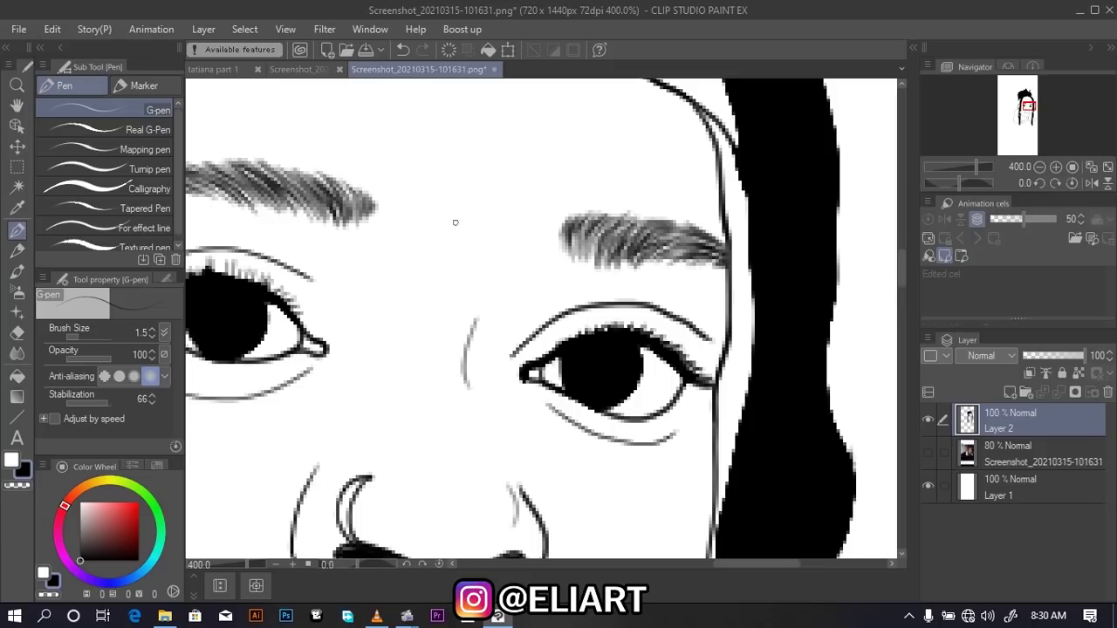
{"action": "mouse_move", "coordinate": [318, 174]}
{"action": "left_mouse_down"}
{"action": "mouse_move", "coordinate": [349, 213]}
{"action": "mouse_move", "coordinate": [371, 209]}
{"action": "left_mouse_up"}
{"action": "mouse_move", "coordinate": [255, 162]}
{"action": "left_mouse_down"}
{"action": "mouse_move", "coordinate": [288, 196]}
{"action": "mouse_move", "coordinate": [333, 207]}
{"action": "left_mouse_up"}
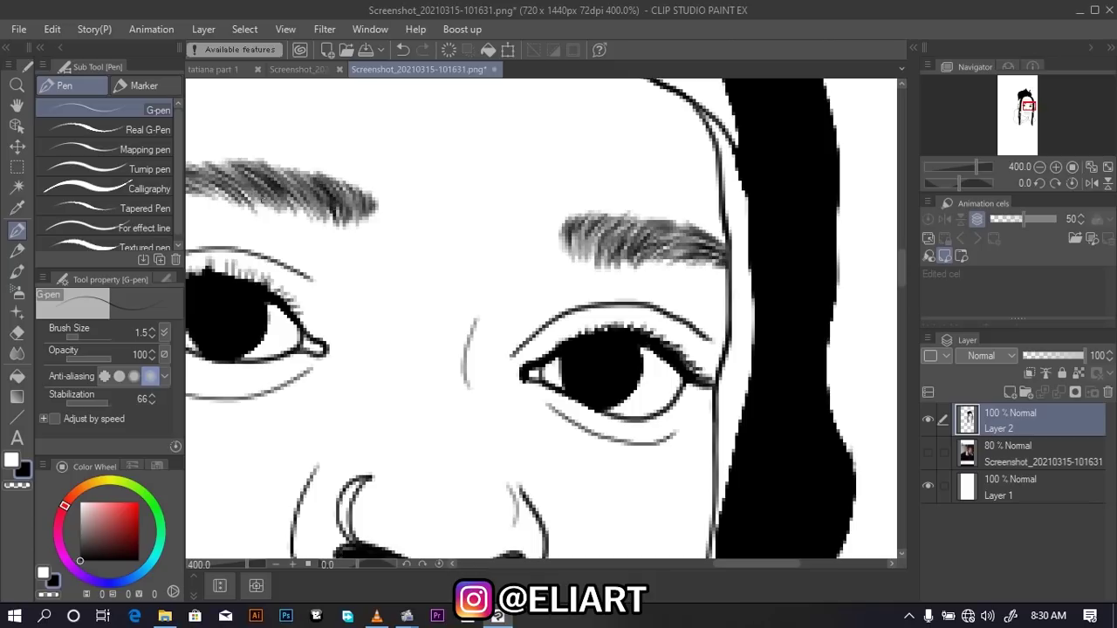
{"action": "mouse_move", "coordinate": [238, 163]}
{"action": "left_mouse_down"}
{"action": "mouse_move", "coordinate": [257, 187]}
{"action": "mouse_move", "coordinate": [248, 199]}
{"action": "left_mouse_up"}
{"action": "left_click_drag", "start_coordinate": [730, 563], "coordinate": [698, 561]}
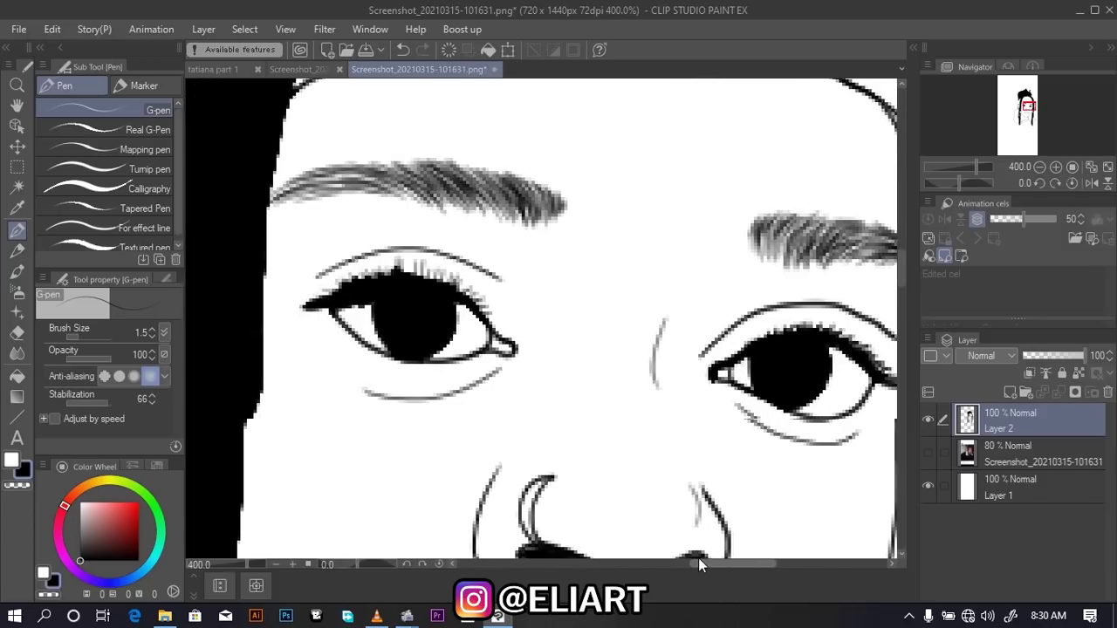
{"action": "mouse_move", "coordinate": [290, 214]}
{"action": "left_mouse_down"}
{"action": "mouse_move", "coordinate": [340, 182]}
{"action": "mouse_move", "coordinate": [358, 179]}
{"action": "mouse_move", "coordinate": [360, 196]}
{"action": "mouse_move", "coordinate": [442, 159]}
{"action": "left_mouse_up"}
{"action": "scroll", "coordinate": [489, 193], "scroll_direction": "down", "scroll_amount": 3}
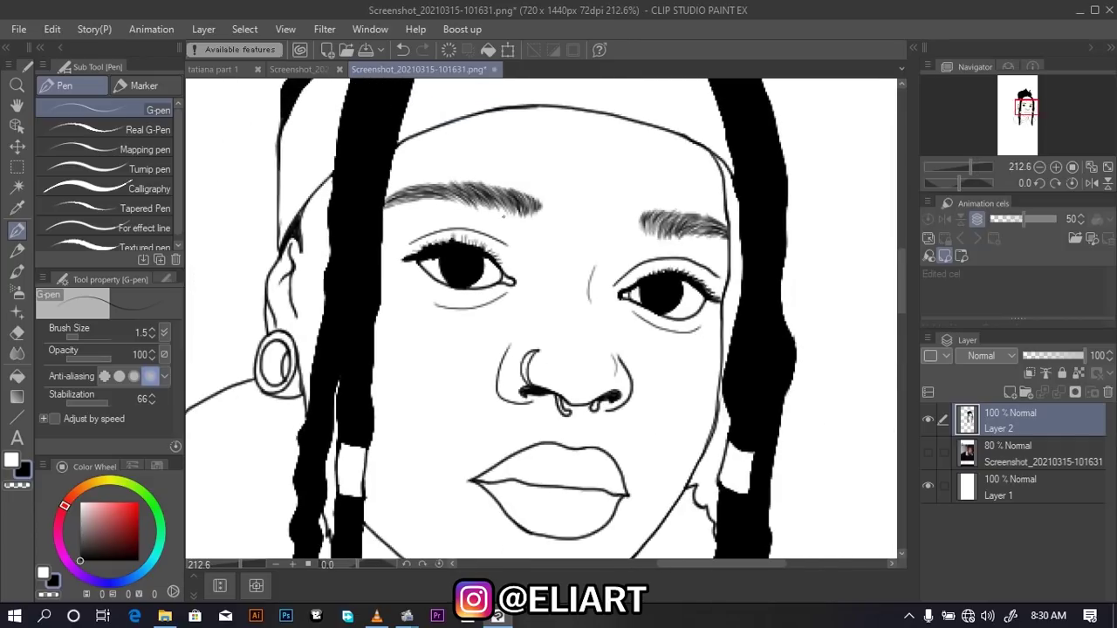
{"action": "scroll", "coordinate": [627, 307], "scroll_direction": "down", "scroll_amount": 1}
{"action": "scroll", "coordinate": [626, 308], "scroll_direction": "down", "scroll_amount": 1}
{"action": "scroll", "coordinate": [627, 308], "scroll_direction": "down", "scroll_amount": 1}
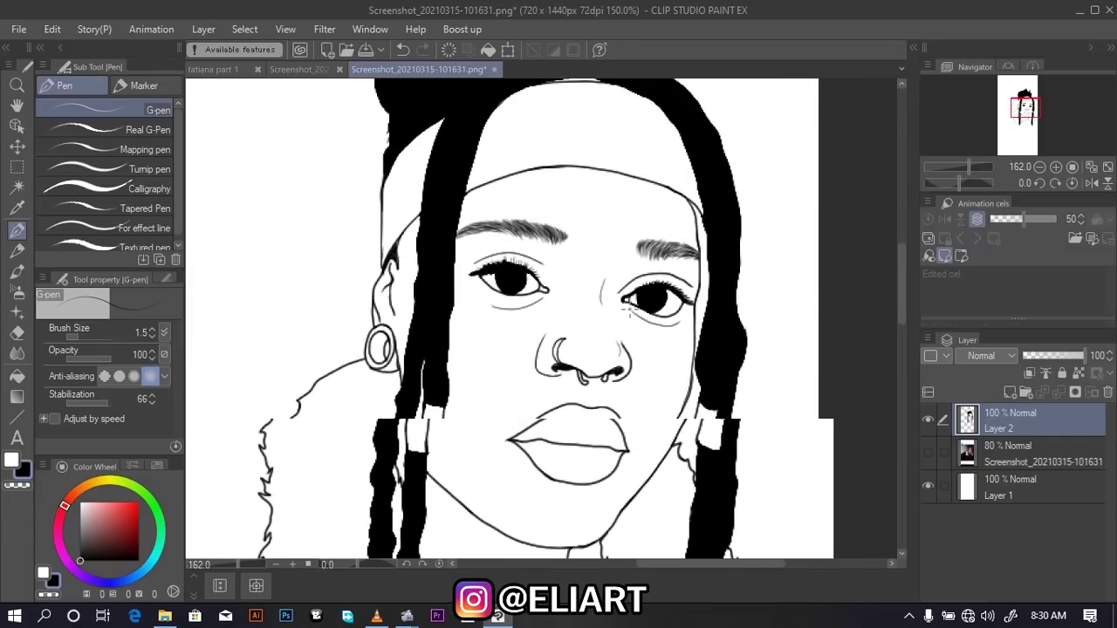
{"action": "scroll", "coordinate": [626, 310], "scroll_direction": "down", "scroll_amount": 1}
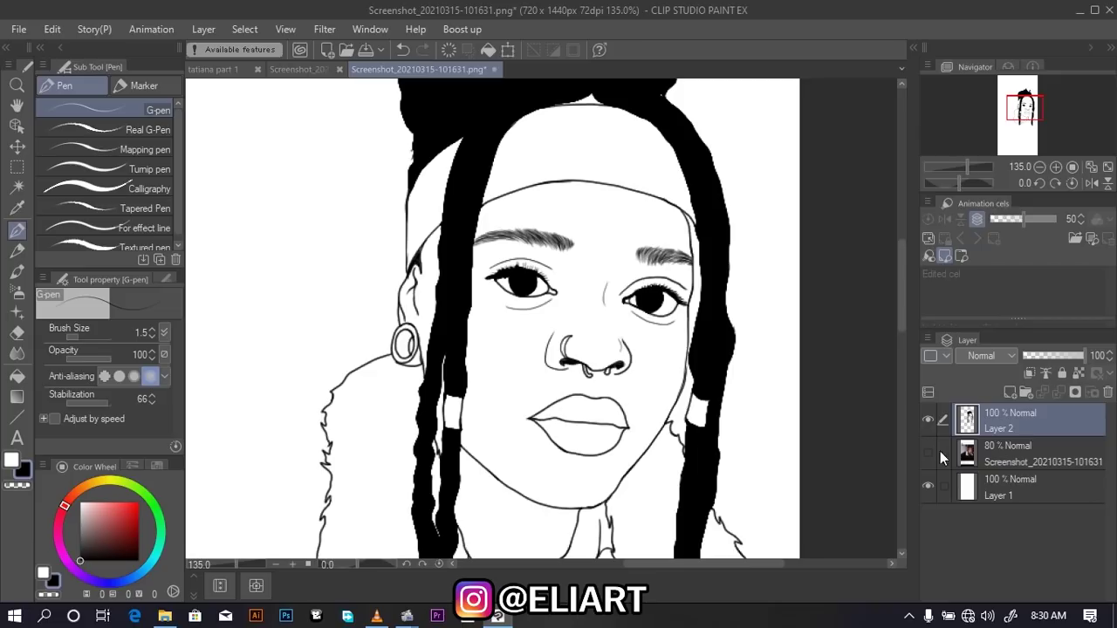
Show the Screenshot reference layer and zoom in on the bandana
{"action": "left_click", "coordinate": [929, 452]}
{"action": "scroll", "coordinate": [637, 150], "scroll_direction": "up", "scroll_amount": 2}
{"action": "scroll", "coordinate": [646, 152], "scroll_direction": "up", "scroll_amount": 2}
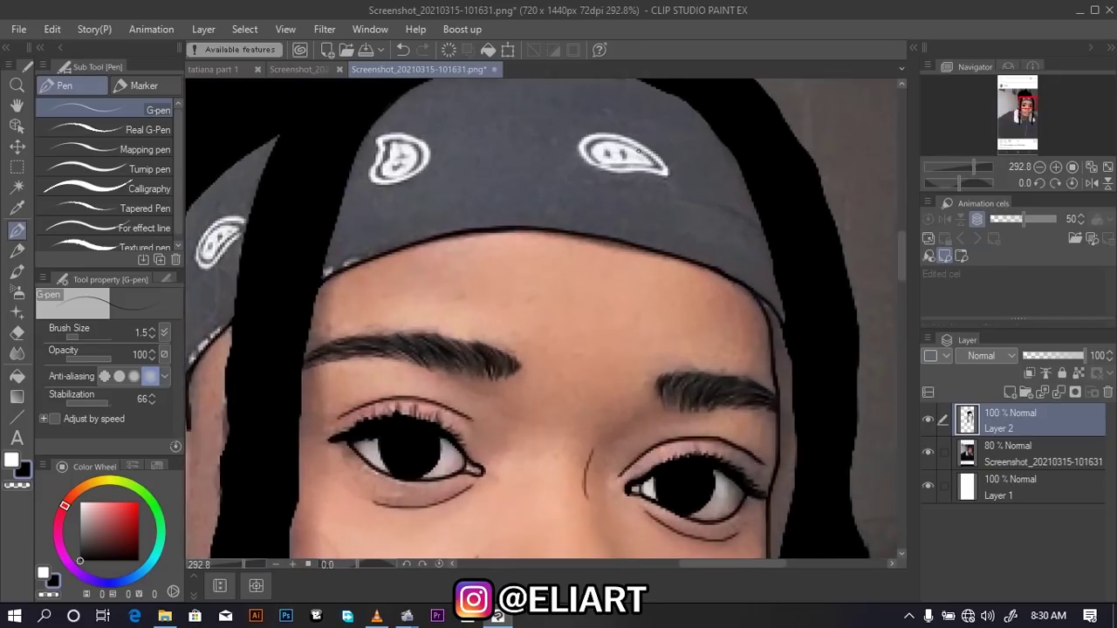
{"action": "scroll", "coordinate": [649, 152], "scroll_direction": "up", "scroll_amount": 2}
{"action": "scroll", "coordinate": [649, 151], "scroll_direction": "up", "scroll_amount": 2}
{"action": "left_click_drag", "start_coordinate": [905, 230], "coordinate": [904, 229]}
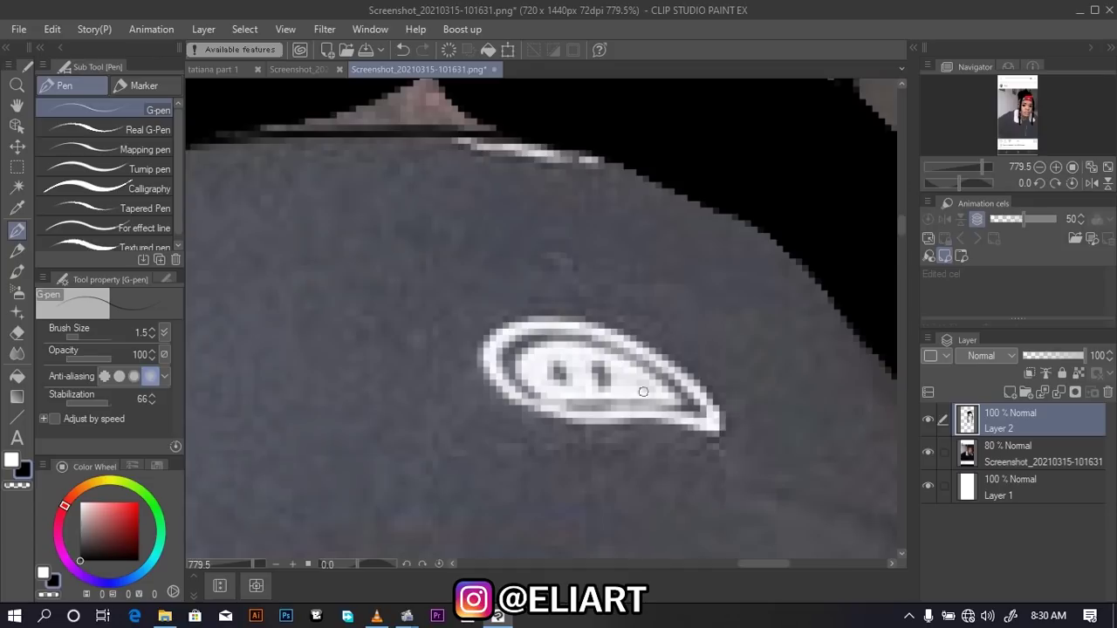
Trace the paisley shape's bottom and top edges, thickening the pen stroke
{"action": "mouse_move", "coordinate": [666, 422]}
{"action": "left_mouse_down"}
{"action": "mouse_move", "coordinate": [584, 422]}
{"action": "mouse_move", "coordinate": [518, 401]}
{"action": "mouse_move", "coordinate": [485, 373]}
{"action": "mouse_move", "coordinate": [484, 334]}
{"action": "mouse_move", "coordinate": [528, 317]}
{"action": "mouse_move", "coordinate": [582, 321]}
{"action": "left_mouse_up"}
{"action": "mouse_move", "coordinate": [605, 327]}
{"action": "left_mouse_down"}
{"action": "mouse_move", "coordinate": [679, 362]}
{"action": "mouse_move", "coordinate": [713, 400]}
{"action": "mouse_move", "coordinate": [730, 446]}
{"action": "mouse_move", "coordinate": [665, 422]}
{"action": "mouse_move", "coordinate": [527, 405]}
{"action": "mouse_move", "coordinate": [487, 364]}
{"action": "mouse_move", "coordinate": [489, 335]}
{"action": "left_mouse_up"}
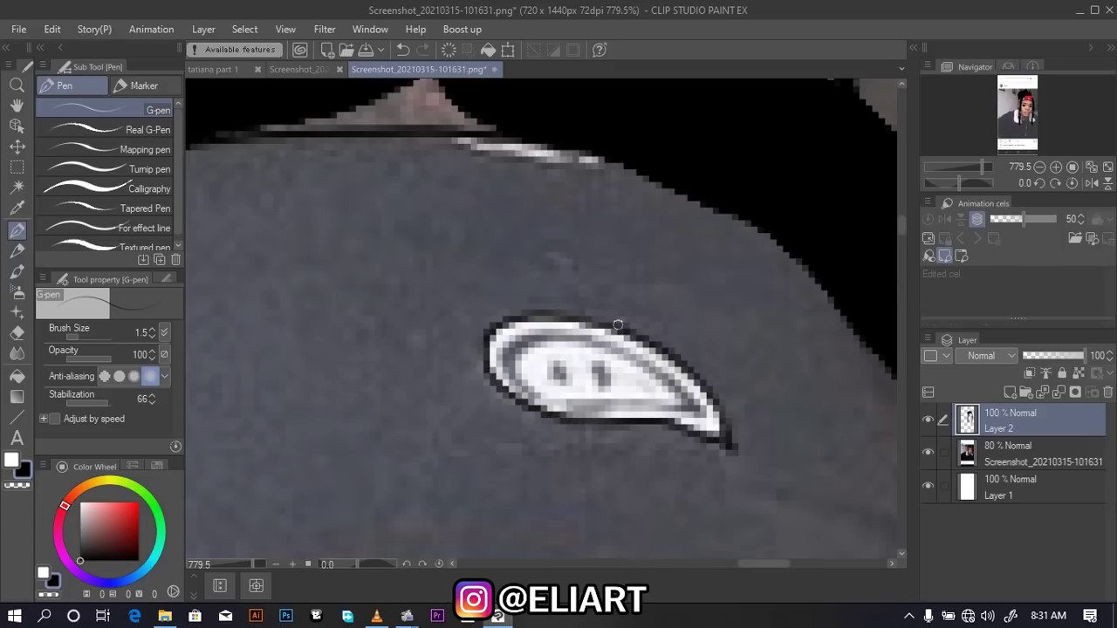
{"action": "mouse_move", "coordinate": [618, 325]}
{"action": "left_mouse_down"}
{"action": "mouse_move", "coordinate": [538, 311]}
{"action": "mouse_move", "coordinate": [488, 344]}
{"action": "left_mouse_up"}
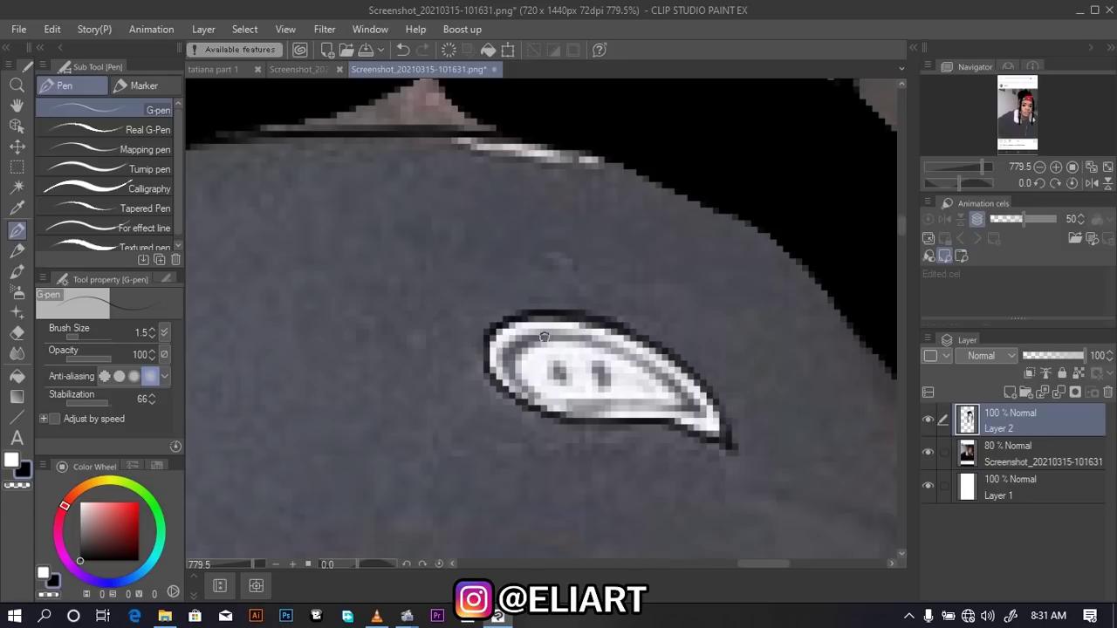
{"action": "left_click", "coordinate": [88, 334]}
{"action": "mouse_move", "coordinate": [519, 349]}
{"action": "left_mouse_down"}
{"action": "mouse_move", "coordinate": [621, 350]}
{"action": "mouse_move", "coordinate": [688, 407]}
{"action": "mouse_move", "coordinate": [568, 403]}
{"action": "mouse_move", "coordinate": [532, 389]}
{"action": "mouse_move", "coordinate": [504, 347]}
{"action": "mouse_move", "coordinate": [565, 328]}
{"action": "left_mouse_up"}
Ink a line along the bandana's top edge
{"action": "scroll", "coordinate": [569, 323], "scroll_direction": "down", "scroll_amount": 2}
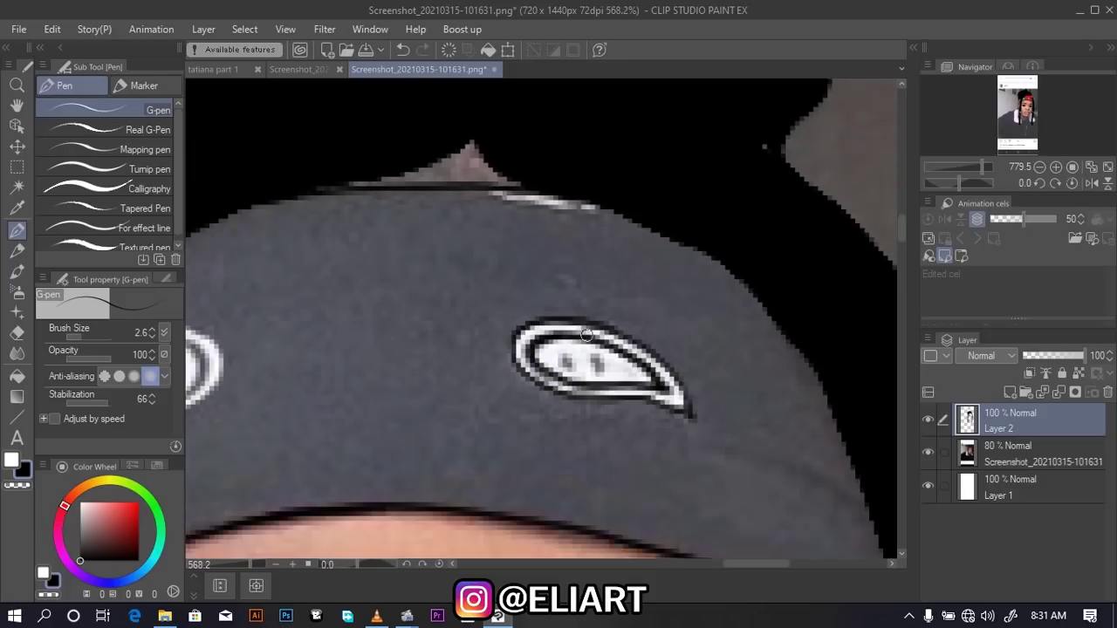
{"action": "scroll", "coordinate": [506, 301], "scroll_direction": "down", "scroll_amount": 2}
{"action": "scroll", "coordinate": [438, 280], "scroll_direction": "down", "scroll_amount": 1}
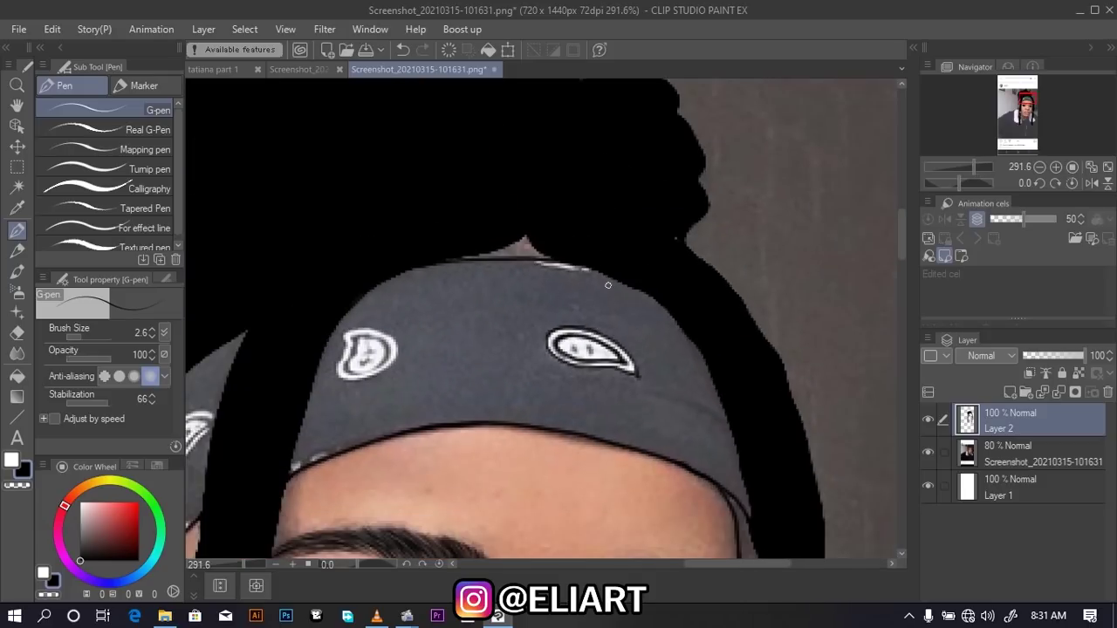
{"action": "scroll", "coordinate": [608, 285], "scroll_direction": "up", "scroll_amount": 3}
{"action": "scroll", "coordinate": [541, 288], "scroll_direction": "up", "scroll_amount": 2}
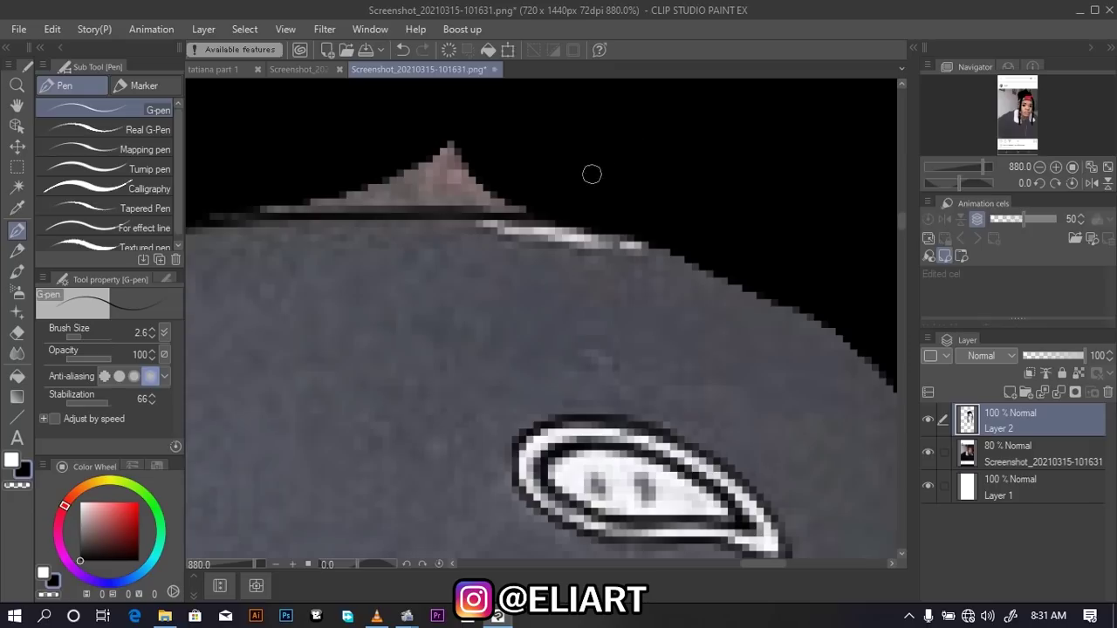
{"action": "left_click_drag", "start_coordinate": [489, 228], "coordinate": [670, 243]}
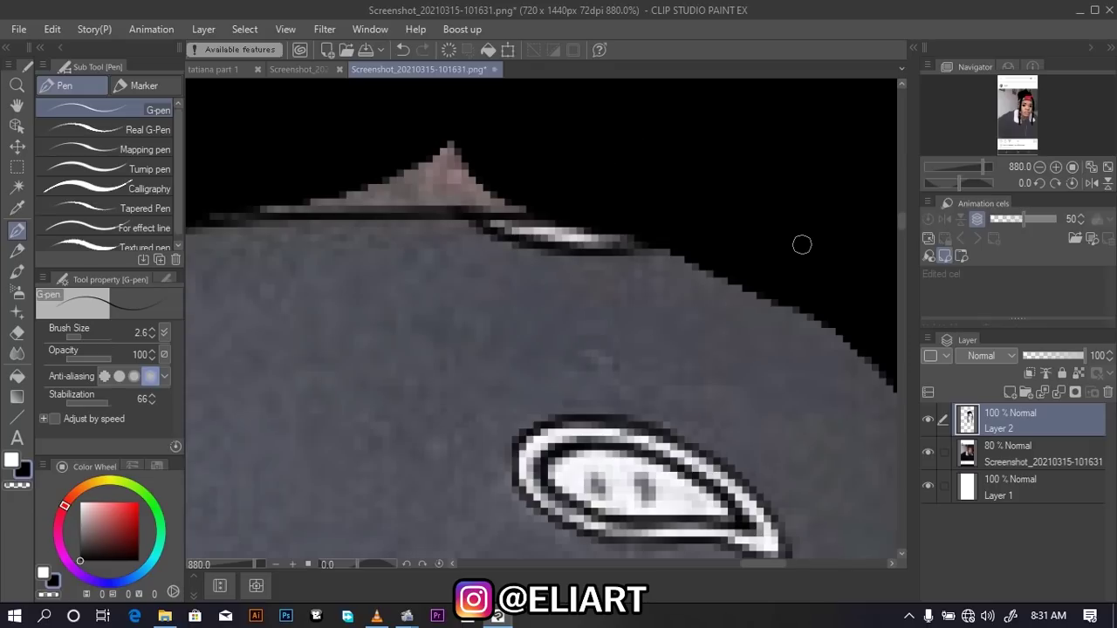
{"action": "scroll", "coordinate": [802, 244], "scroll_direction": "down", "scroll_amount": 1}
{"action": "scroll", "coordinate": [318, 375], "scroll_direction": "down", "scroll_amount": 3}
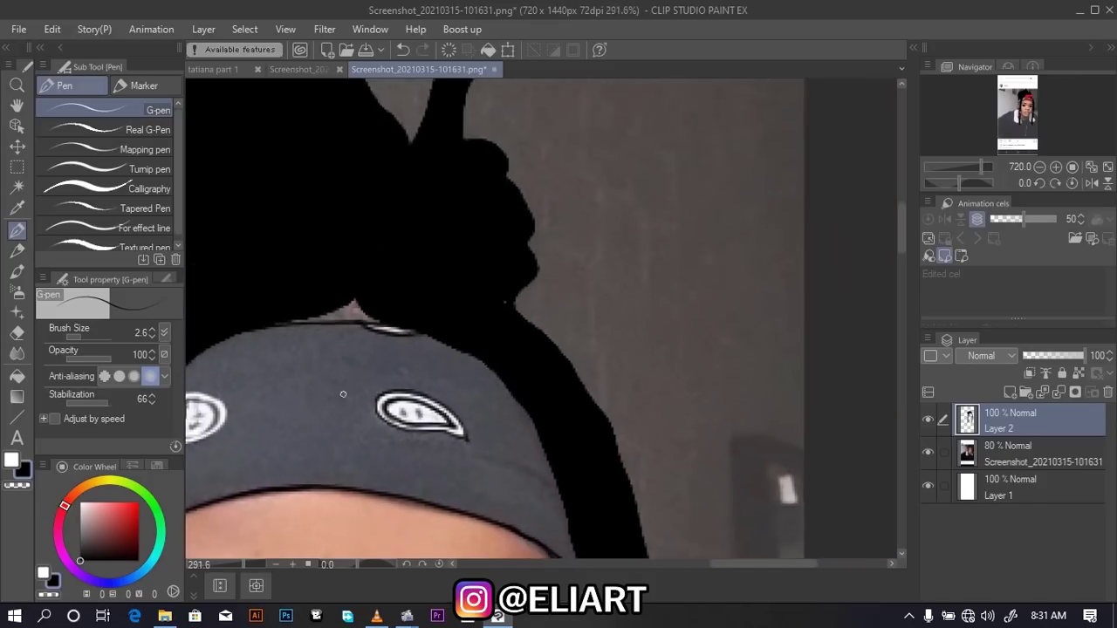
{"action": "left_click_drag", "start_coordinate": [786, 565], "coordinate": [712, 555]}
Begin outlining the next paisley shape on the headband
{"action": "scroll", "coordinate": [689, 432], "scroll_direction": "up", "scroll_amount": 1}
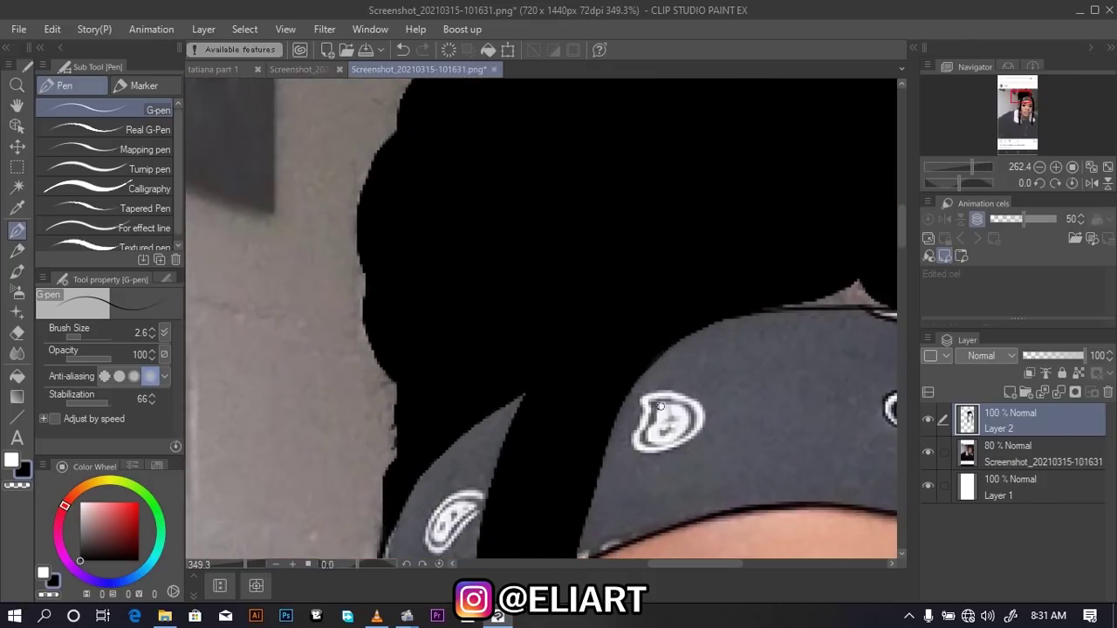
{"action": "scroll", "coordinate": [690, 432], "scroll_direction": "up", "scroll_amount": 2}
{"action": "scroll", "coordinate": [695, 436], "scroll_direction": "up", "scroll_amount": 2}
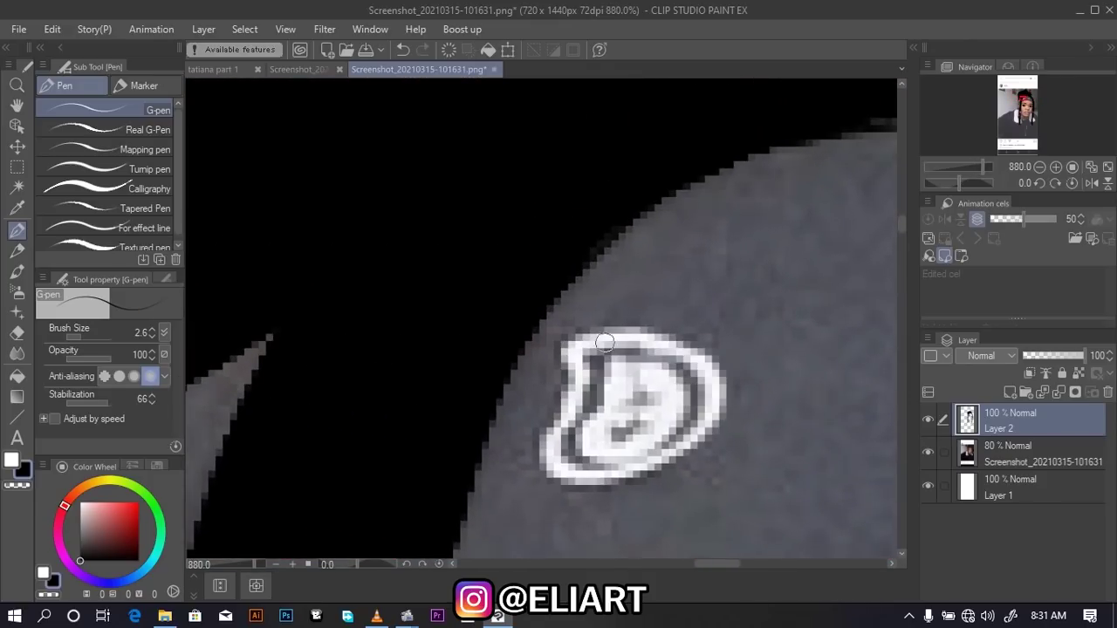
{"action": "mouse_move", "coordinate": [590, 354]}
{"action": "left_mouse_down"}
{"action": "mouse_move", "coordinate": [578, 457]}
{"action": "mouse_move", "coordinate": [670, 435]}
{"action": "mouse_move", "coordinate": [651, 352]}
{"action": "mouse_move", "coordinate": [577, 365]}
{"action": "mouse_move", "coordinate": [573, 342]}
{"action": "mouse_move", "coordinate": [530, 458]}
{"action": "mouse_move", "coordinate": [543, 478]}
{"action": "mouse_move", "coordinate": [590, 493]}
{"action": "mouse_move", "coordinate": [693, 445]}
{"action": "mouse_move", "coordinate": [731, 381]}
{"action": "mouse_move", "coordinate": [718, 352]}
{"action": "mouse_move", "coordinate": [649, 324]}
{"action": "mouse_move", "coordinate": [544, 341]}
{"action": "mouse_move", "coordinate": [569, 351]}
{"action": "left_mouse_up"}
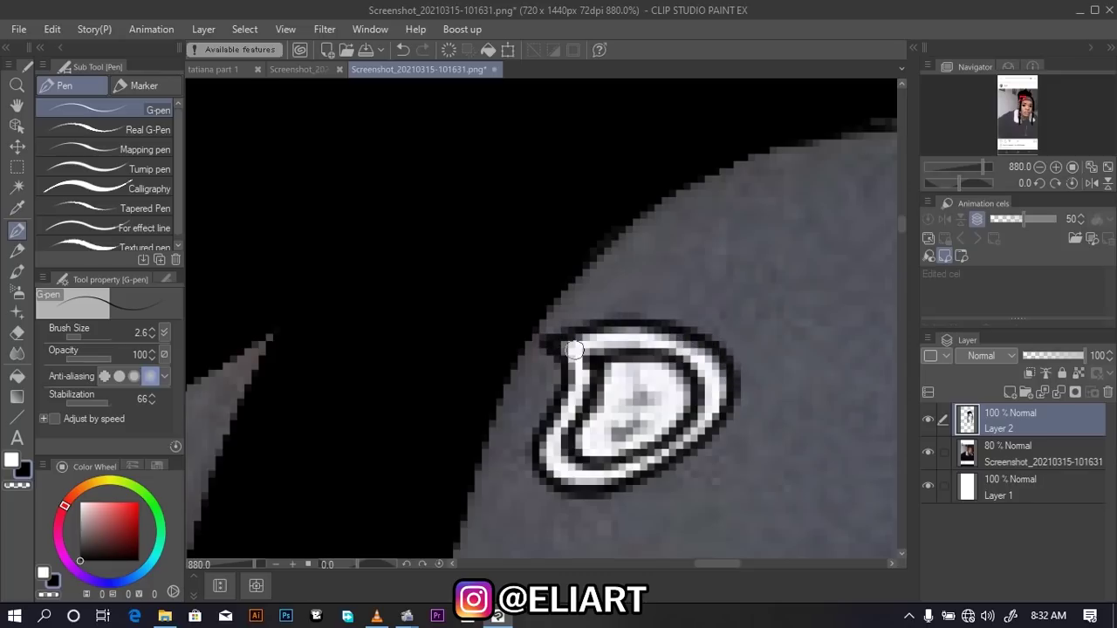
Trace the left paisley's right and top edges, then zoom back out
{"action": "scroll", "coordinate": [569, 350], "scroll_direction": "down", "scroll_amount": 5}
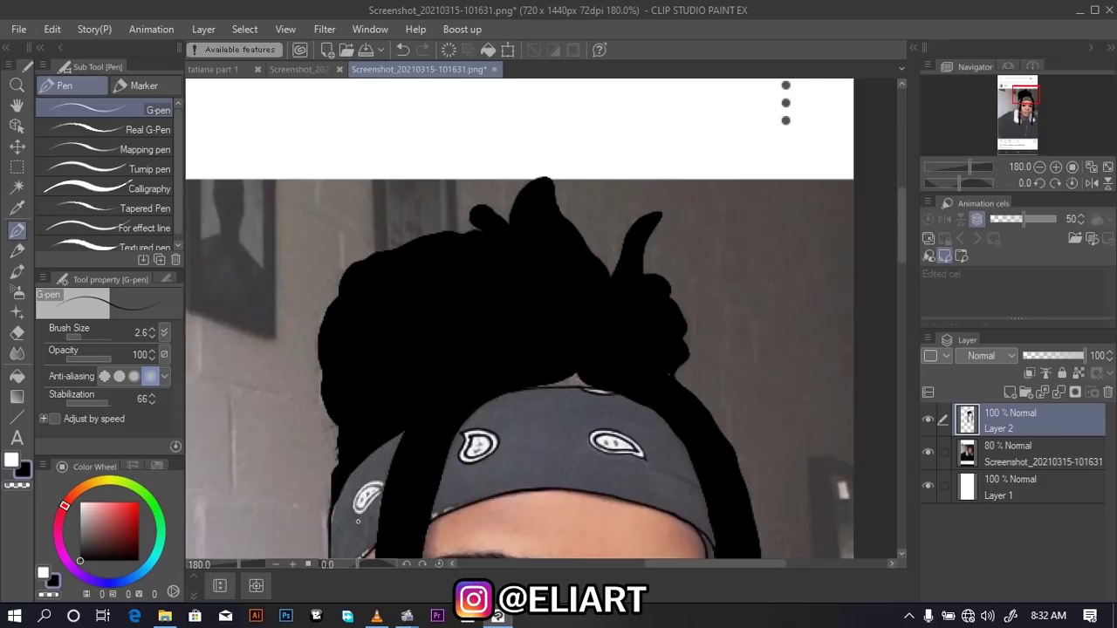
{"action": "scroll", "coordinate": [367, 497], "scroll_direction": "up", "scroll_amount": 2}
{"action": "scroll", "coordinate": [367, 498], "scroll_direction": "up", "scroll_amount": 2}
{"action": "scroll", "coordinate": [367, 497], "scroll_direction": "up", "scroll_amount": 1}
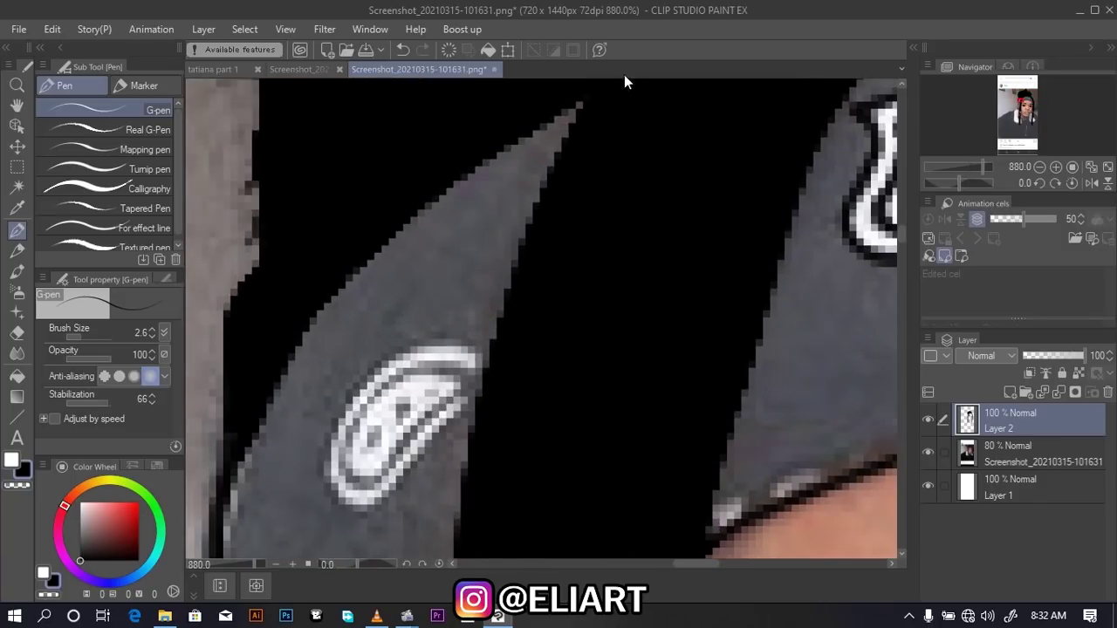
{"action": "mouse_move", "coordinate": [474, 386]}
{"action": "left_mouse_down"}
{"action": "mouse_move", "coordinate": [373, 475]}
{"action": "mouse_move", "coordinate": [354, 413]}
{"action": "mouse_move", "coordinate": [489, 385]}
{"action": "left_mouse_up"}
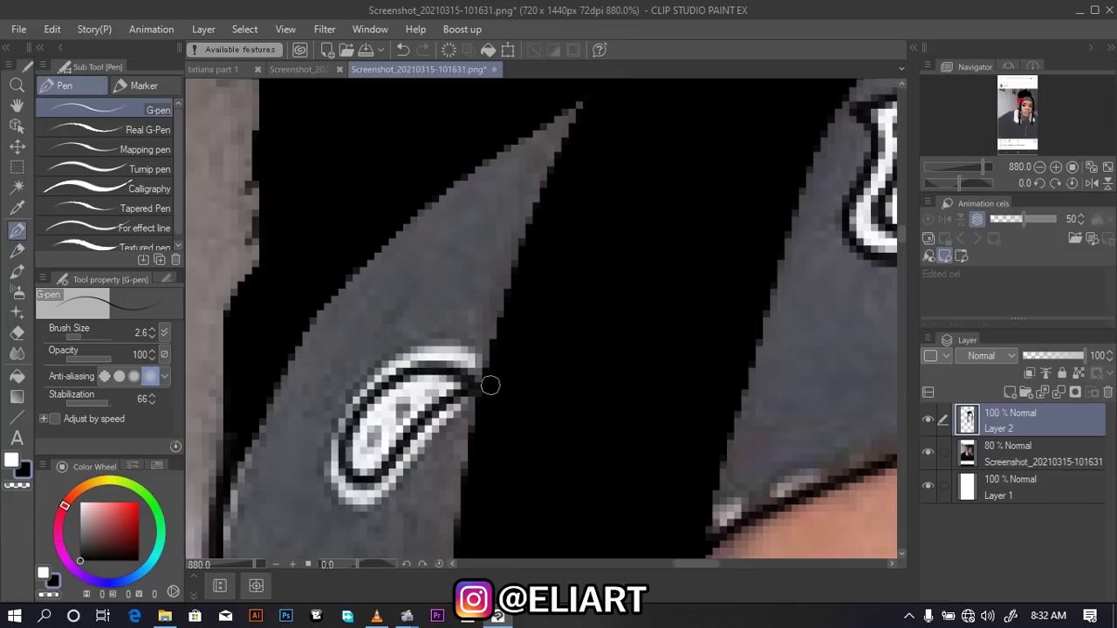
{"action": "mouse_move", "coordinate": [493, 366]}
{"action": "left_mouse_down"}
{"action": "mouse_move", "coordinate": [433, 340]}
{"action": "mouse_move", "coordinate": [364, 366]}
{"action": "mouse_move", "coordinate": [323, 424]}
{"action": "mouse_move", "coordinate": [327, 501]}
{"action": "mouse_move", "coordinate": [345, 513]}
{"action": "mouse_move", "coordinate": [384, 506]}
{"action": "mouse_move", "coordinate": [482, 377]}
{"action": "left_mouse_up"}
{"action": "scroll", "coordinate": [538, 384], "scroll_direction": "down", "scroll_amount": 4}
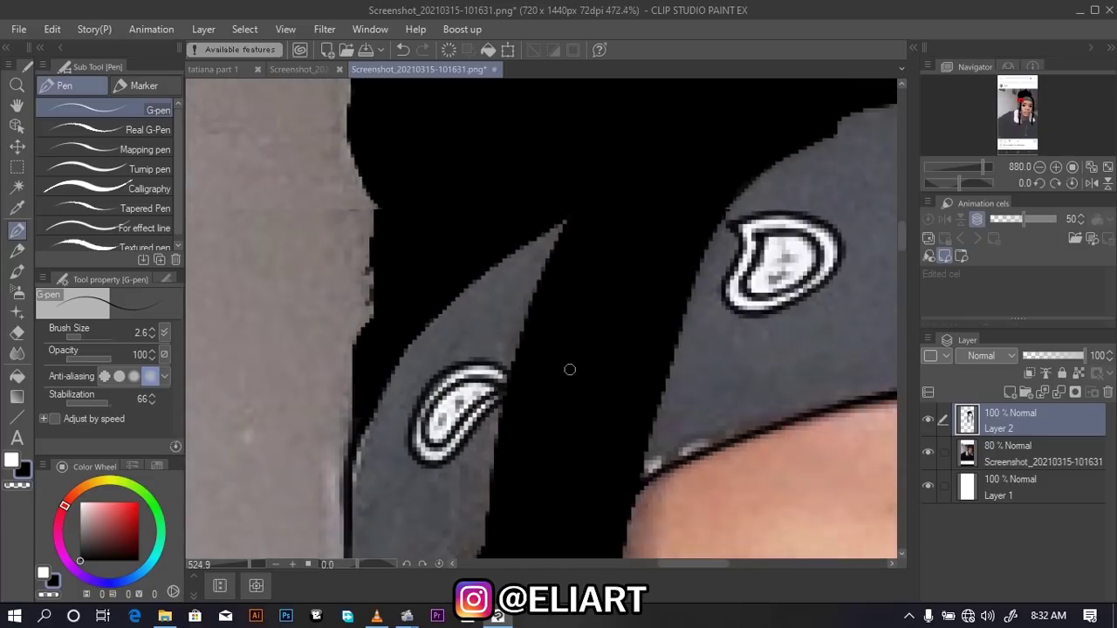
{"action": "scroll", "coordinate": [571, 369], "scroll_direction": "down", "scroll_amount": 3}
{"action": "scroll", "coordinate": [611, 393], "scroll_direction": "down", "scroll_amount": 3}
{"action": "scroll", "coordinate": [707, 420], "scroll_direction": "down", "scroll_amount": 3}
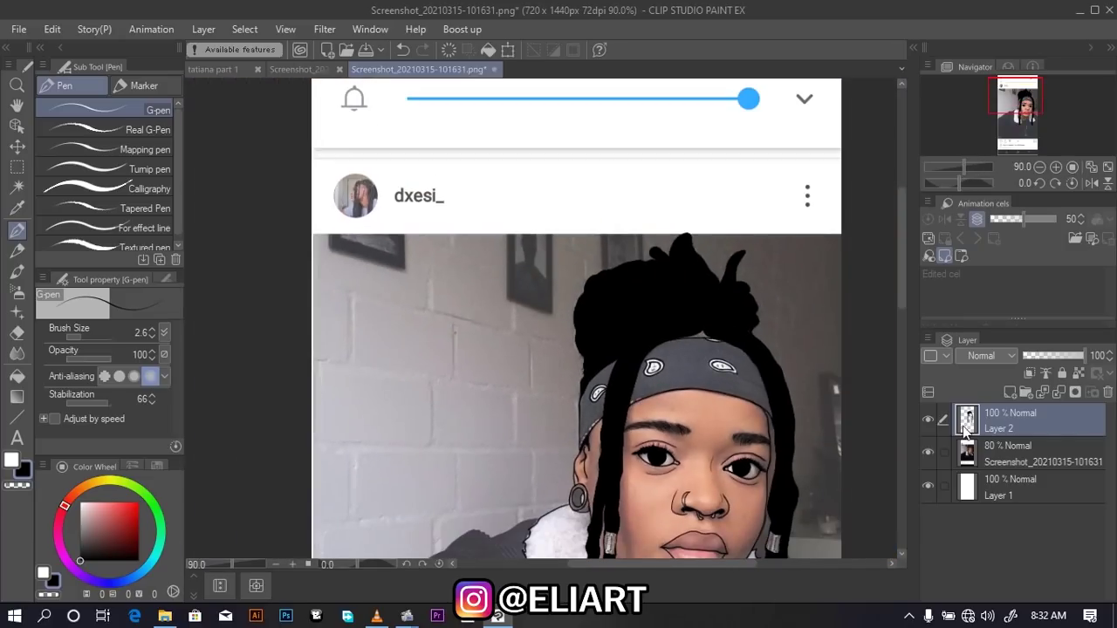
Toggle the Screenshot reference layer on and off to compare, leaving it hidden
{"action": "left_click", "coordinate": [928, 452]}
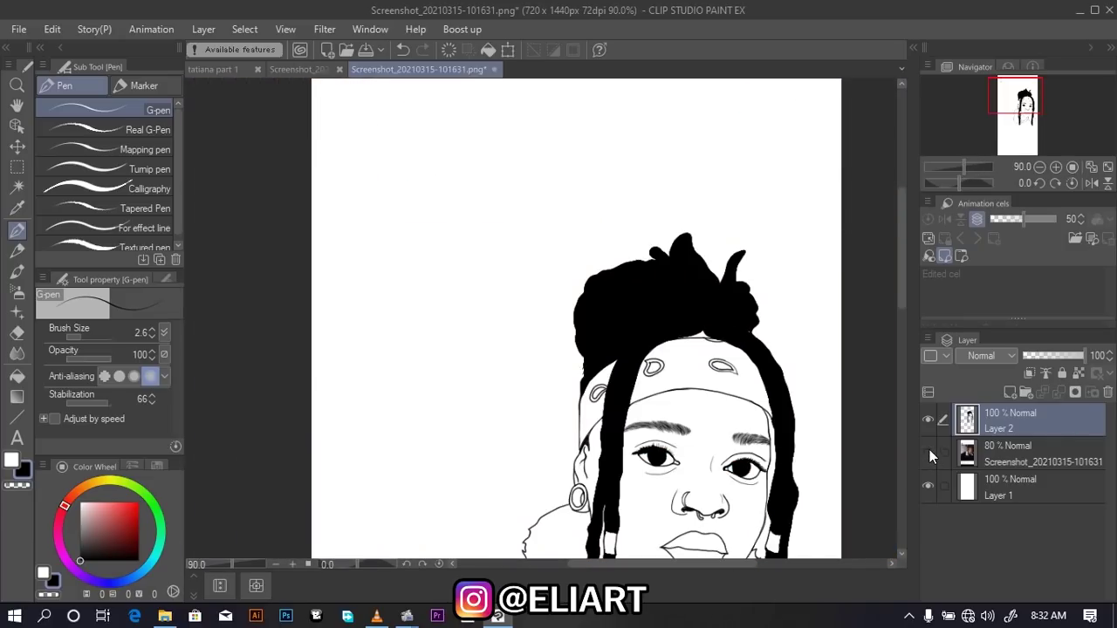
{"action": "left_click_drag", "start_coordinate": [901, 253], "coordinate": [908, 301]}
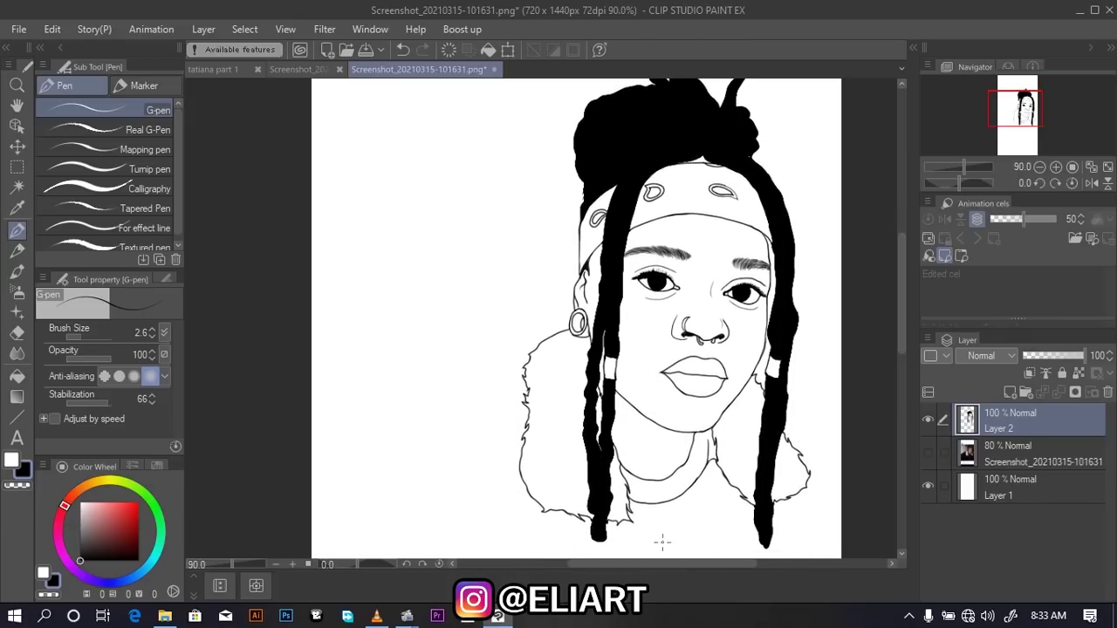
{"action": "left_click_drag", "start_coordinate": [678, 566], "coordinate": [717, 564]}
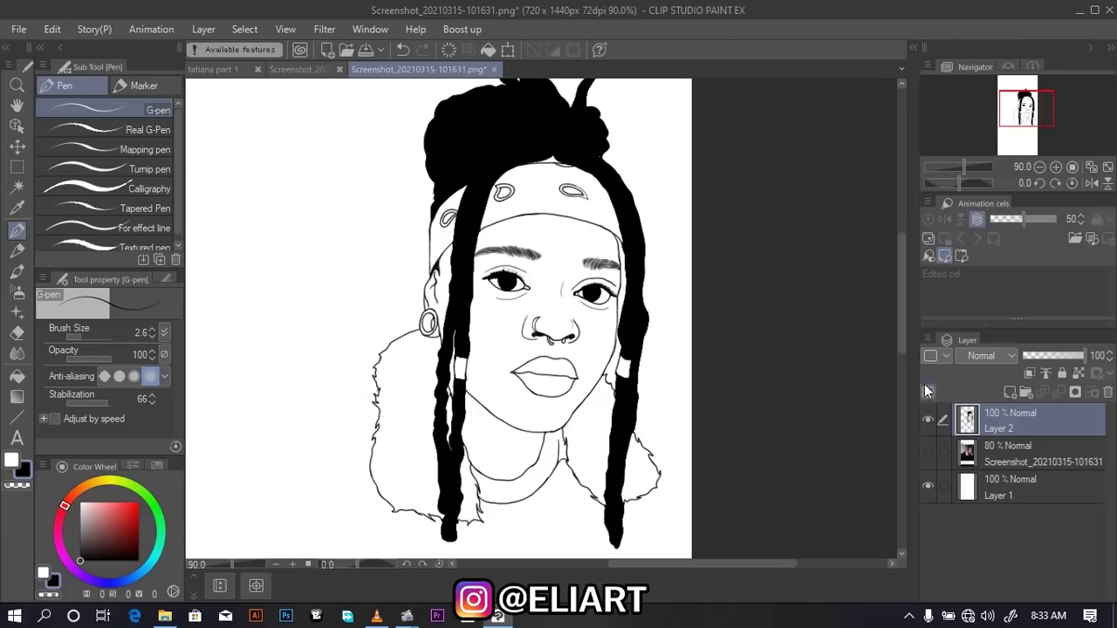
{"action": "left_click_drag", "start_coordinate": [903, 332], "coordinate": [904, 329]}
{"action": "scroll", "coordinate": [518, 336], "scroll_direction": "down", "scroll_amount": 1}
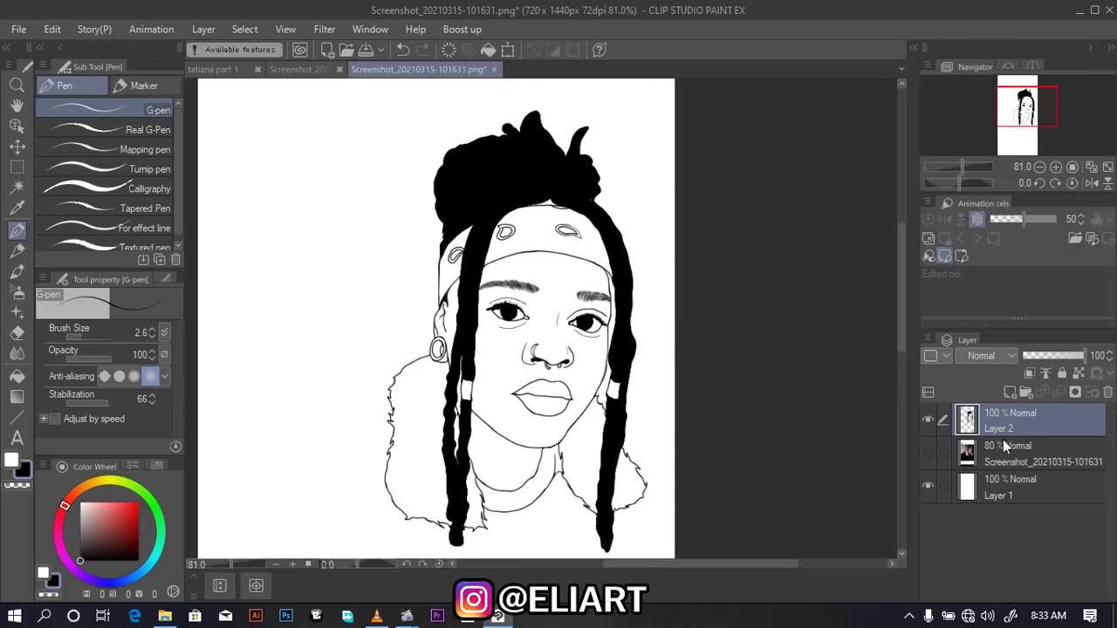
{"action": "left_click", "coordinate": [928, 453]}
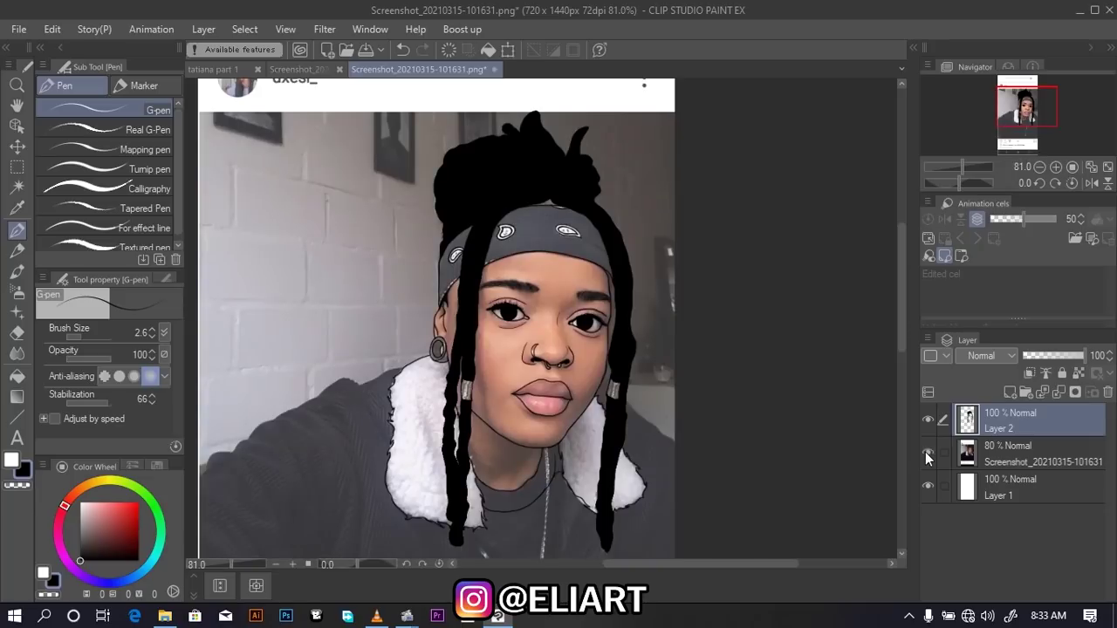
{"action": "left_click", "coordinate": [928, 453]}
{"action": "left_click", "coordinate": [926, 453]}
{"action": "left_click", "coordinate": [932, 449]}
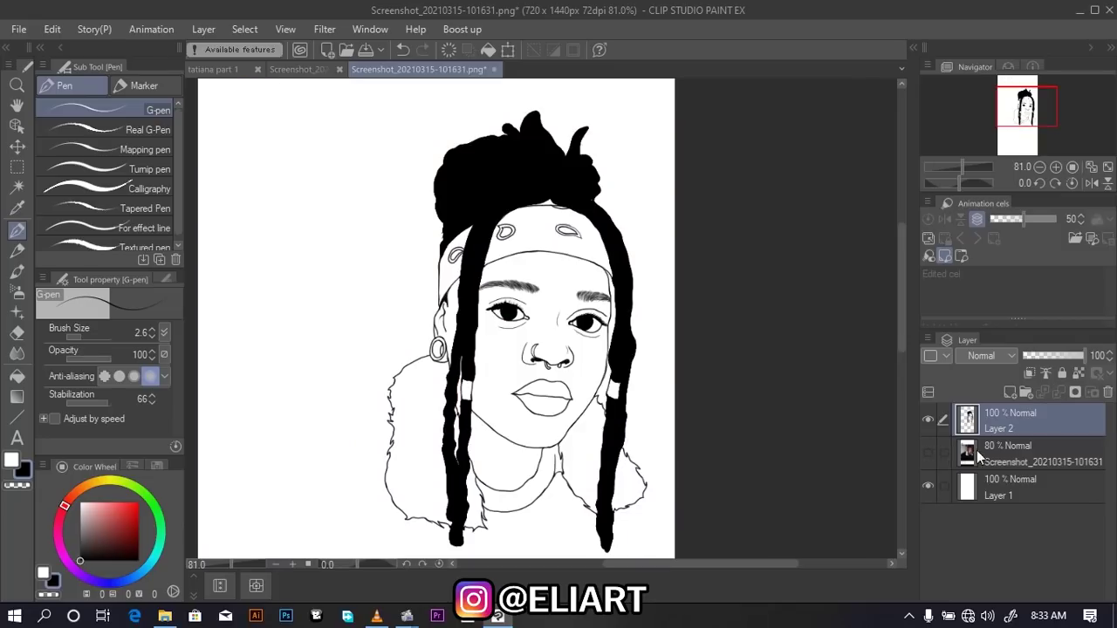
Add new raster layers, move the Layer 2 line art to the top, and select Layer 3
{"action": "left_click", "coordinate": [1007, 389]}
{"action": "left_click", "coordinate": [1007, 389]}
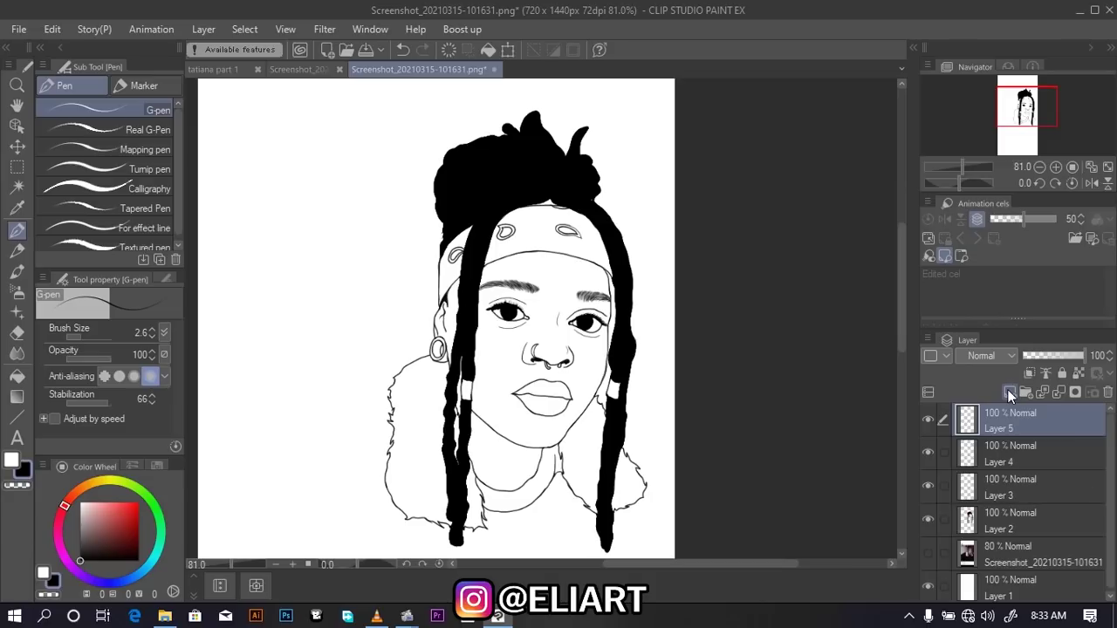
{"action": "left_click", "coordinate": [1007, 389]}
{"action": "left_click", "coordinate": [1007, 390]}
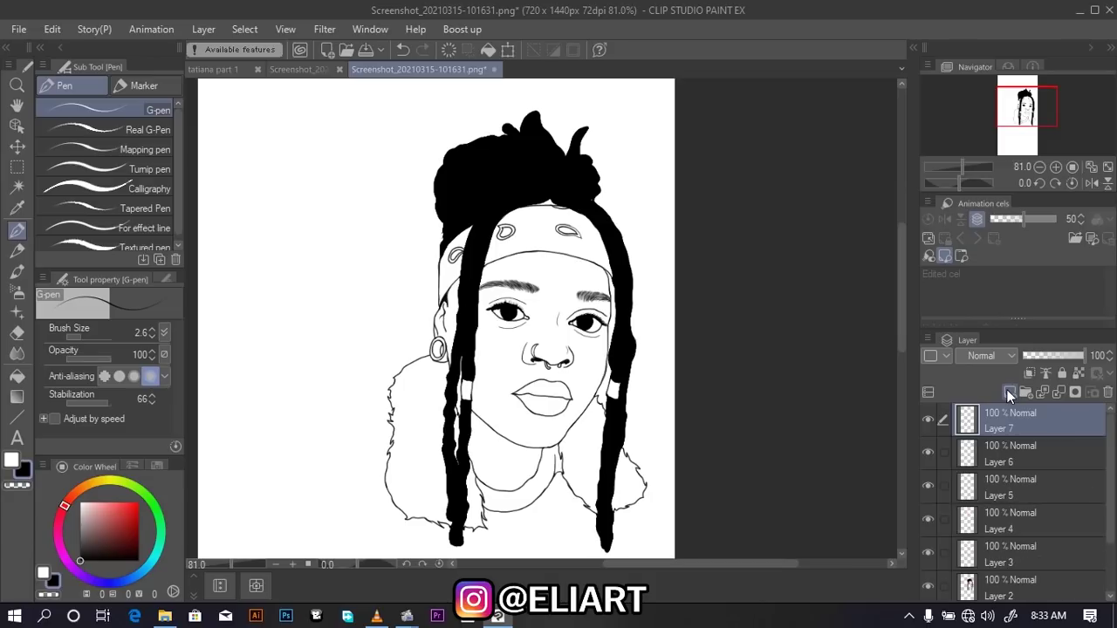
{"action": "left_click_drag", "start_coordinate": [1020, 583], "coordinate": [1020, 415]}
{"action": "left_click", "coordinate": [1027, 592]}
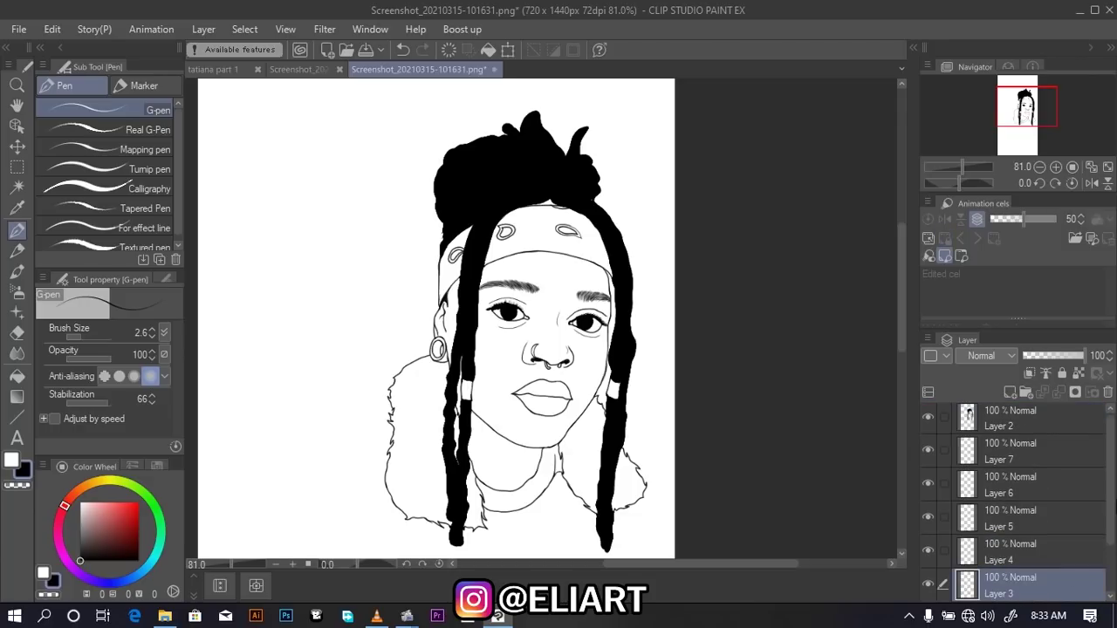
Set the main colour to an orange-brown skin tone in Color settings
{"action": "left_click", "coordinate": [13, 466]}
{"action": "left_click", "coordinate": [13, 466]}
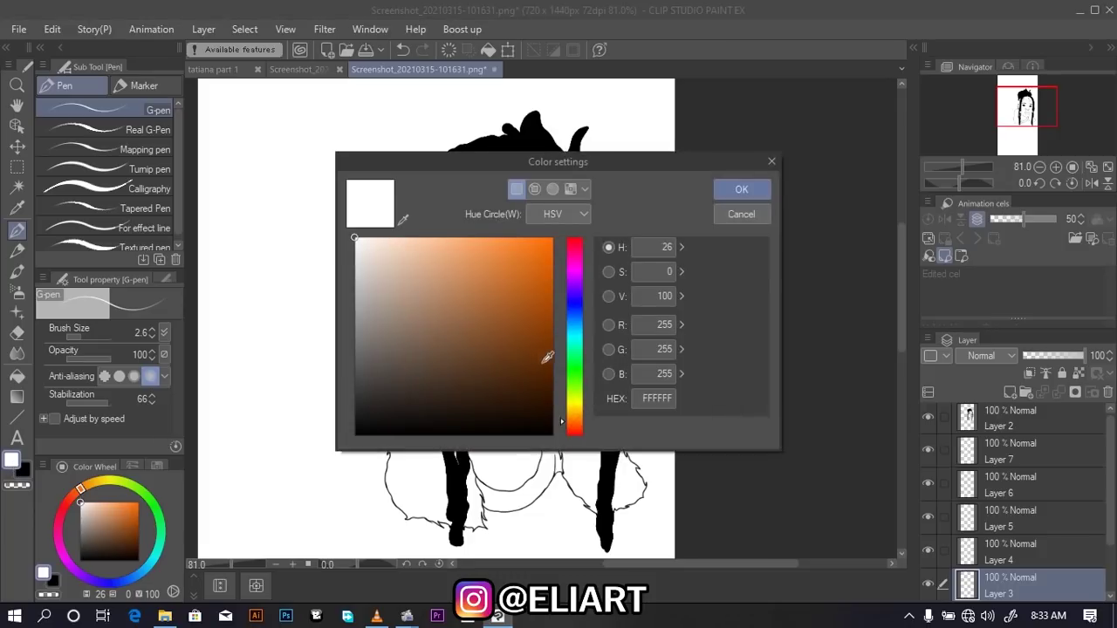
{"action": "left_click_drag", "start_coordinate": [492, 289], "coordinate": [477, 287]}
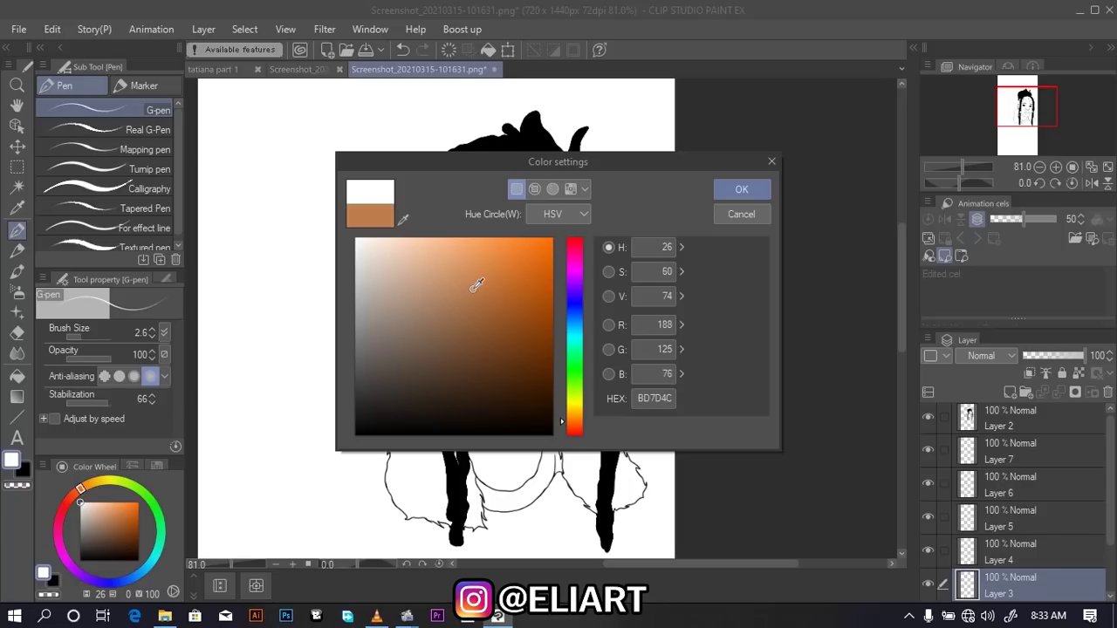
{"action": "left_click_drag", "start_coordinate": [563, 420], "coordinate": [566, 425]}
{"action": "left_click", "coordinate": [719, 188]}
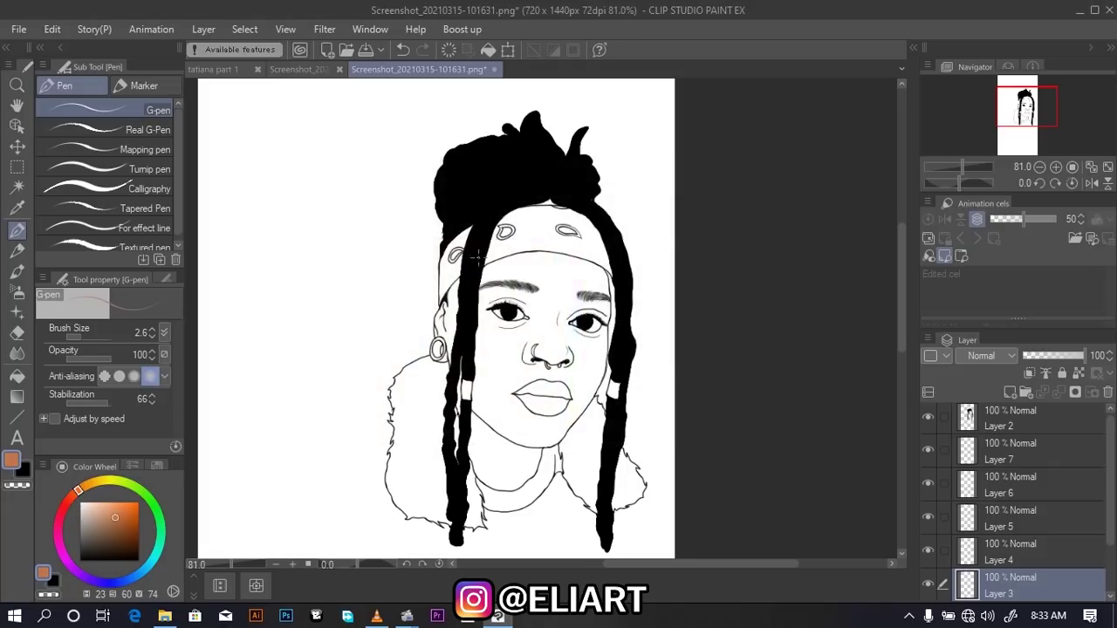
Fill the face, ear and neck with the skin colour
{"action": "left_click", "coordinate": [17, 375]}
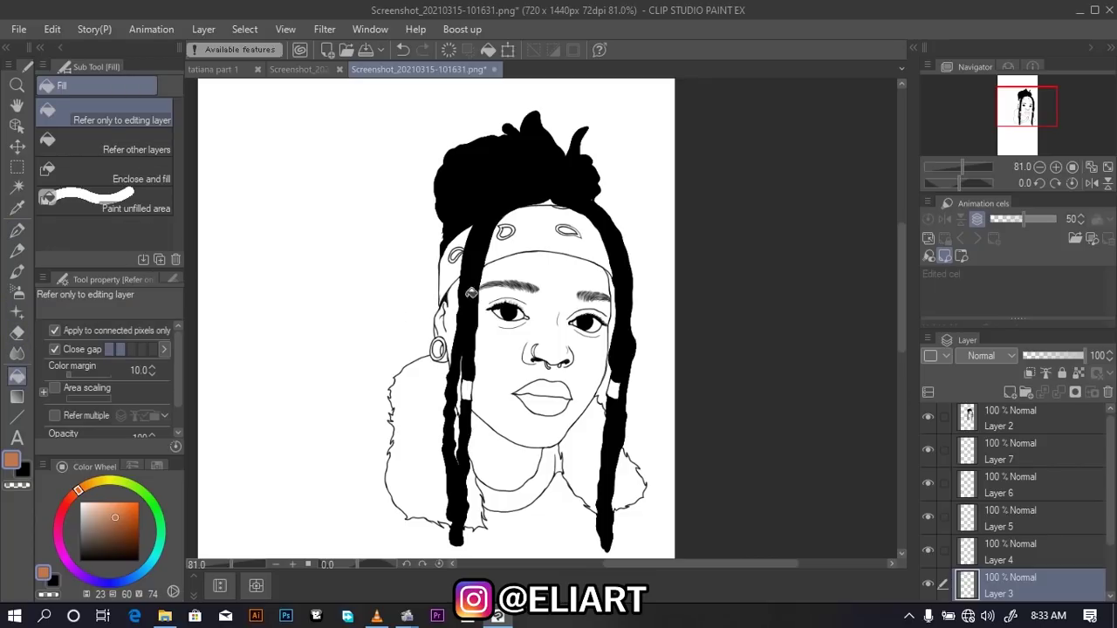
{"action": "left_click", "coordinate": [504, 350]}
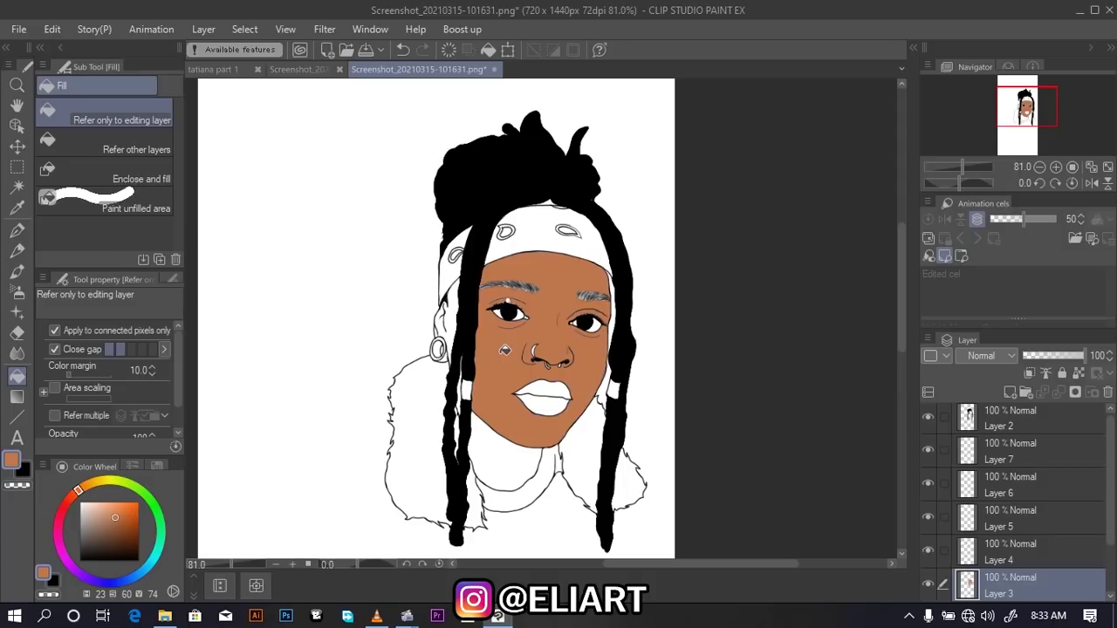
{"action": "left_click", "coordinate": [455, 323]}
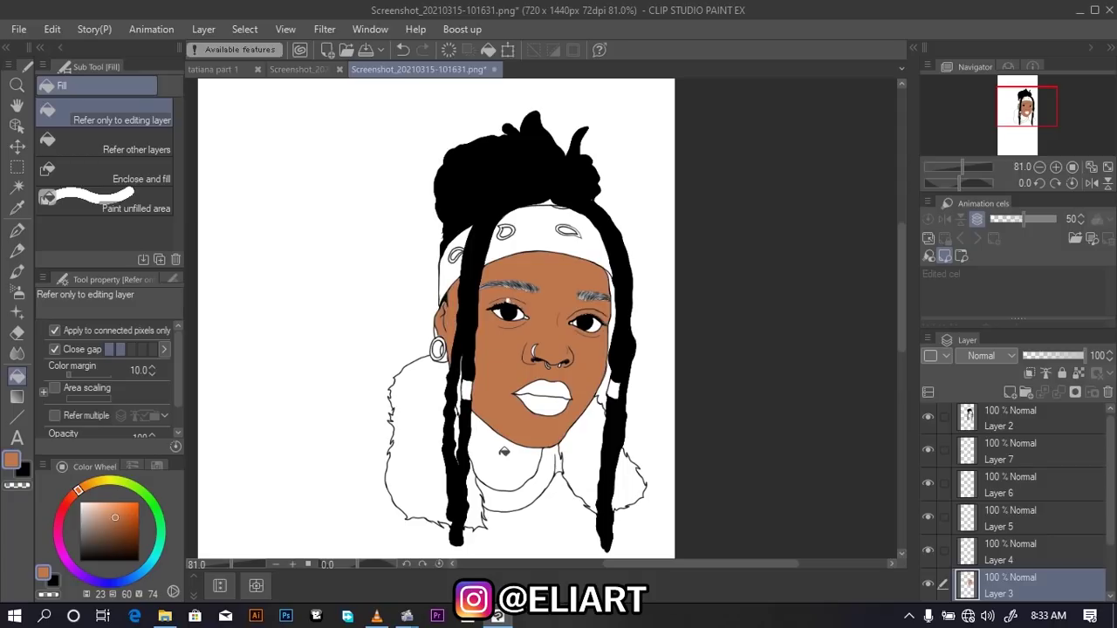
{"action": "left_click", "coordinate": [504, 455]}
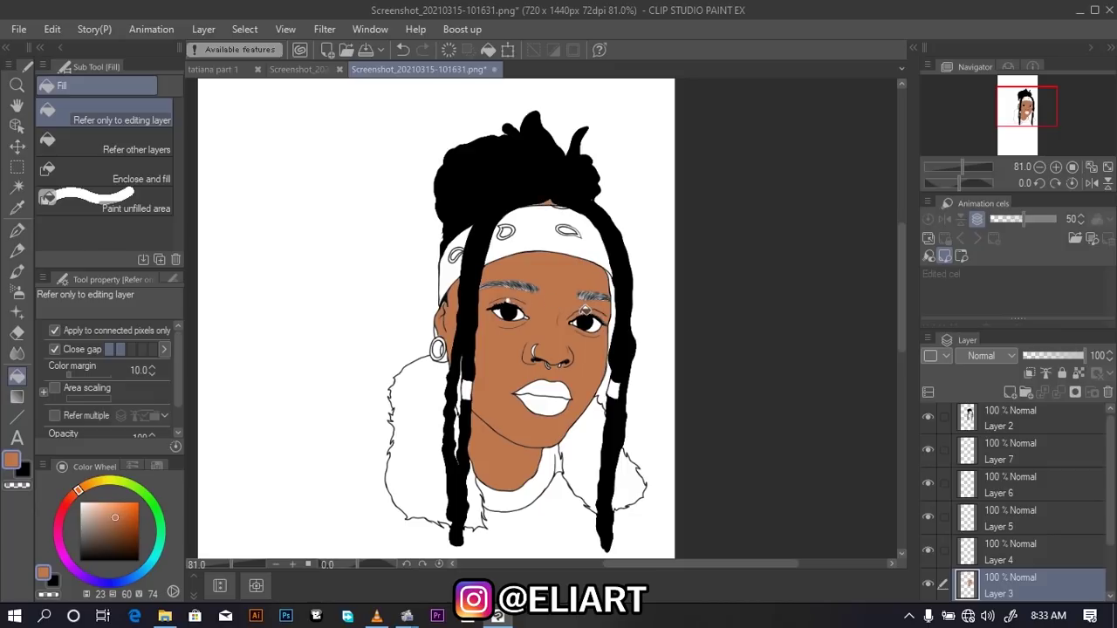
{"action": "scroll", "coordinate": [573, 340], "scroll_direction": "up", "scroll_amount": 1}
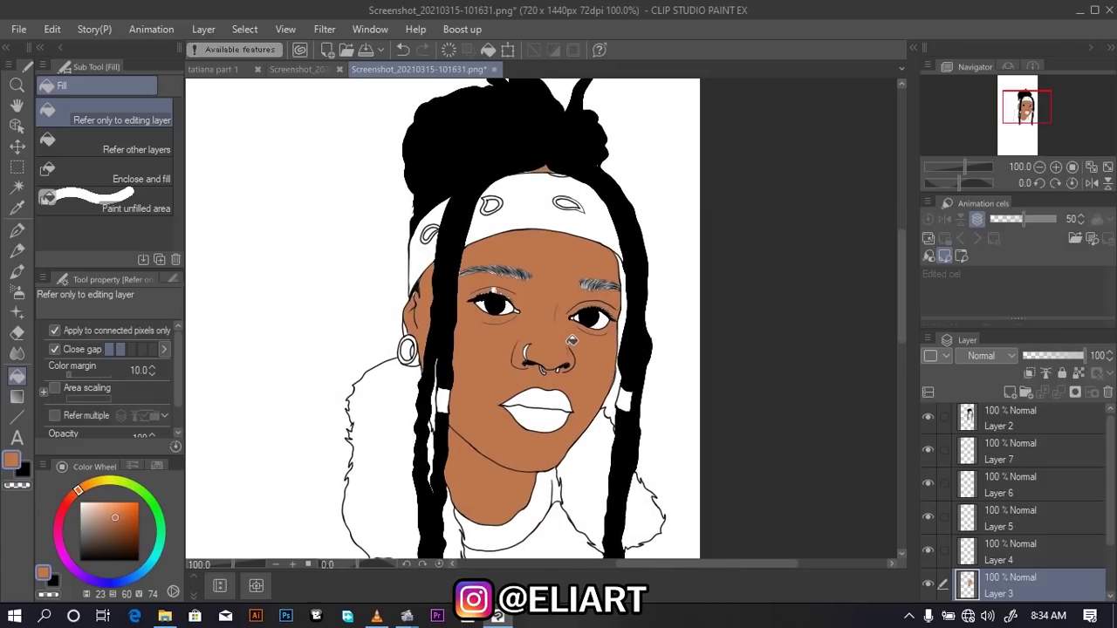
{"action": "scroll", "coordinate": [572, 341], "scroll_direction": "up", "scroll_amount": 2}
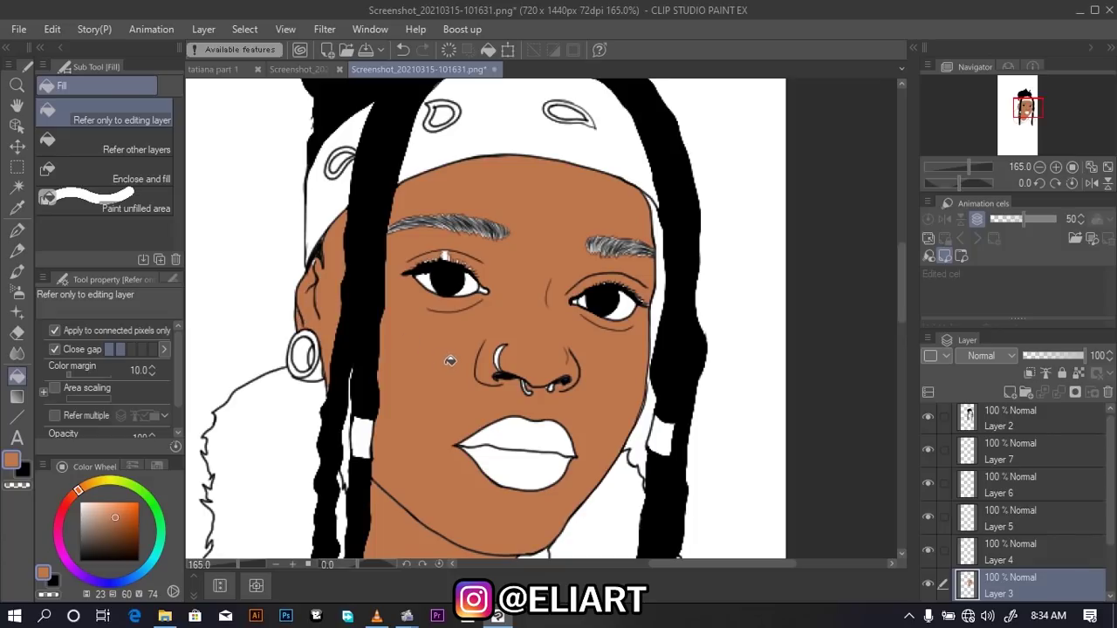
{"action": "scroll", "coordinate": [450, 361], "scroll_direction": "down", "scroll_amount": 3}
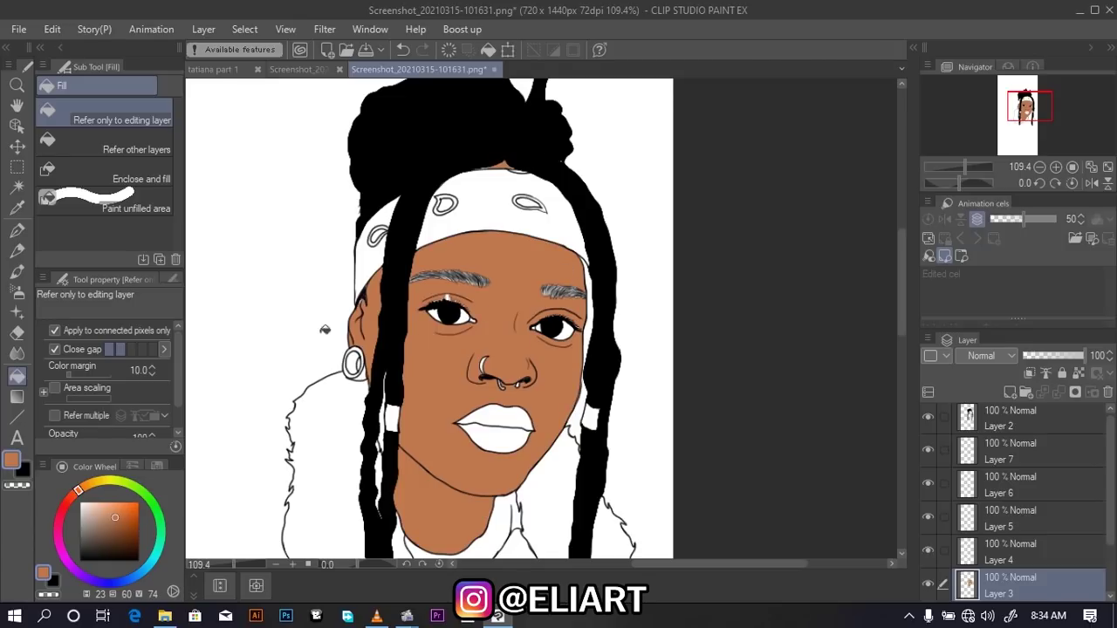
Switch to the G-pen at brush size 9.0 and reset the canvas rotation to upright
{"action": "left_click", "coordinate": [17, 230]}
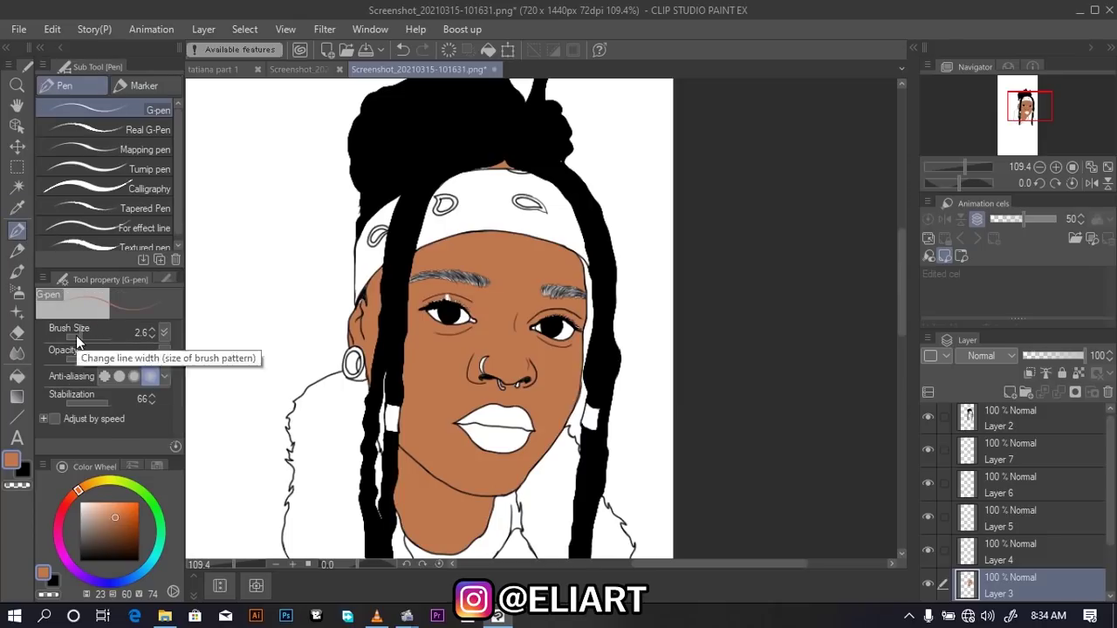
{"action": "left_click_drag", "start_coordinate": [76, 335], "coordinate": [88, 335]}
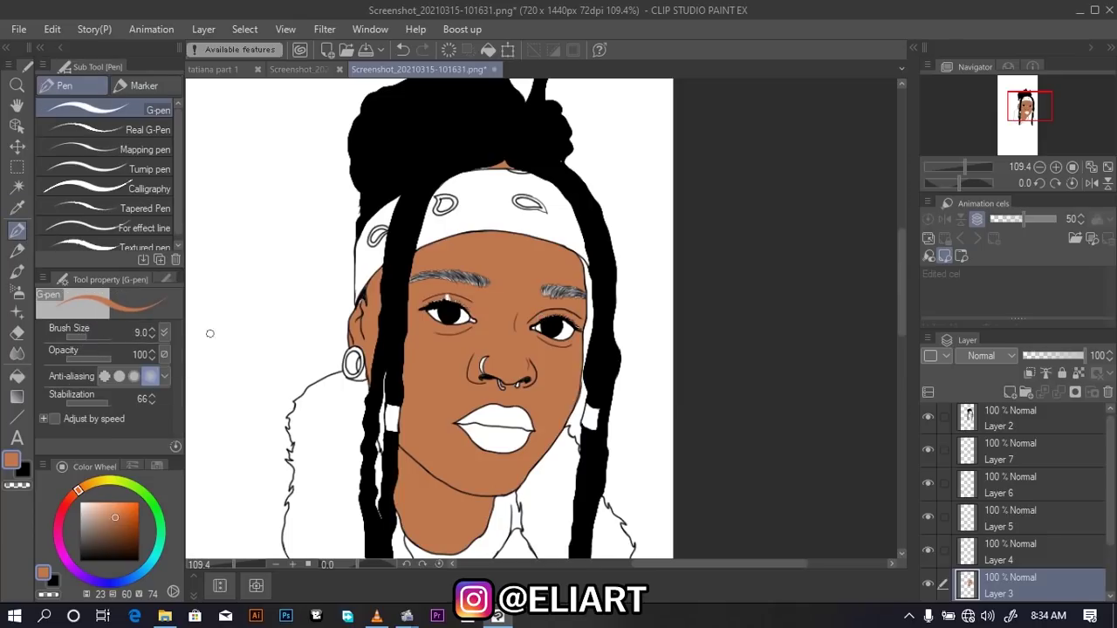
{"action": "left_click_drag", "start_coordinate": [444, 276], "coordinate": [445, 277]}
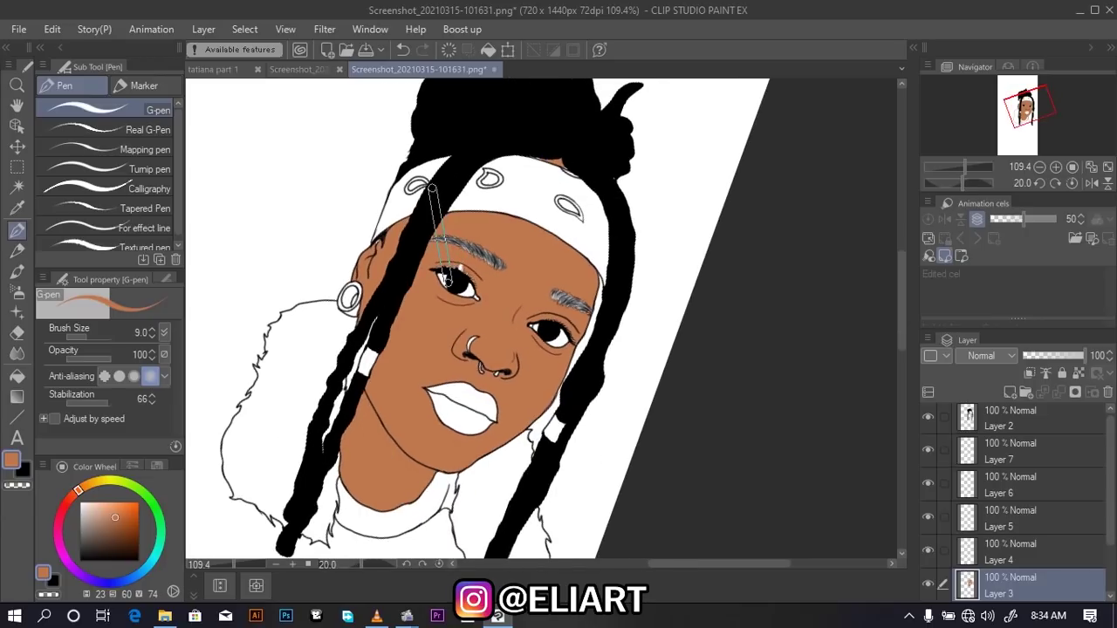
{"action": "key", "text": "@"}
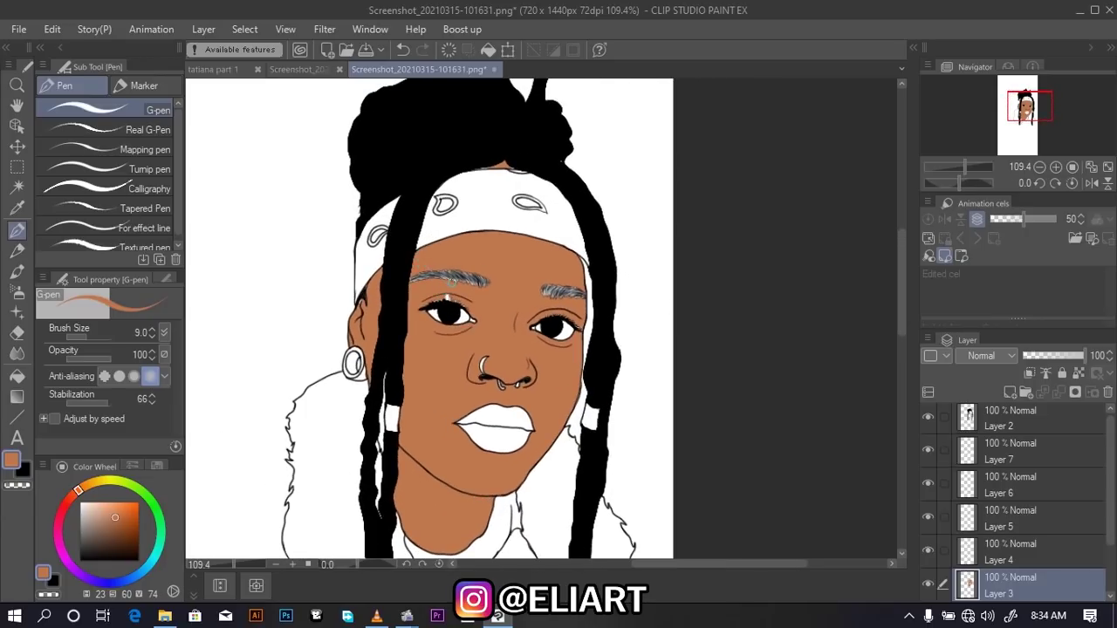
{"action": "scroll", "coordinate": [505, 289], "scroll_direction": "down", "scroll_amount": 2}
{"action": "scroll", "coordinate": [504, 289], "scroll_direction": "down", "scroll_amount": 2}
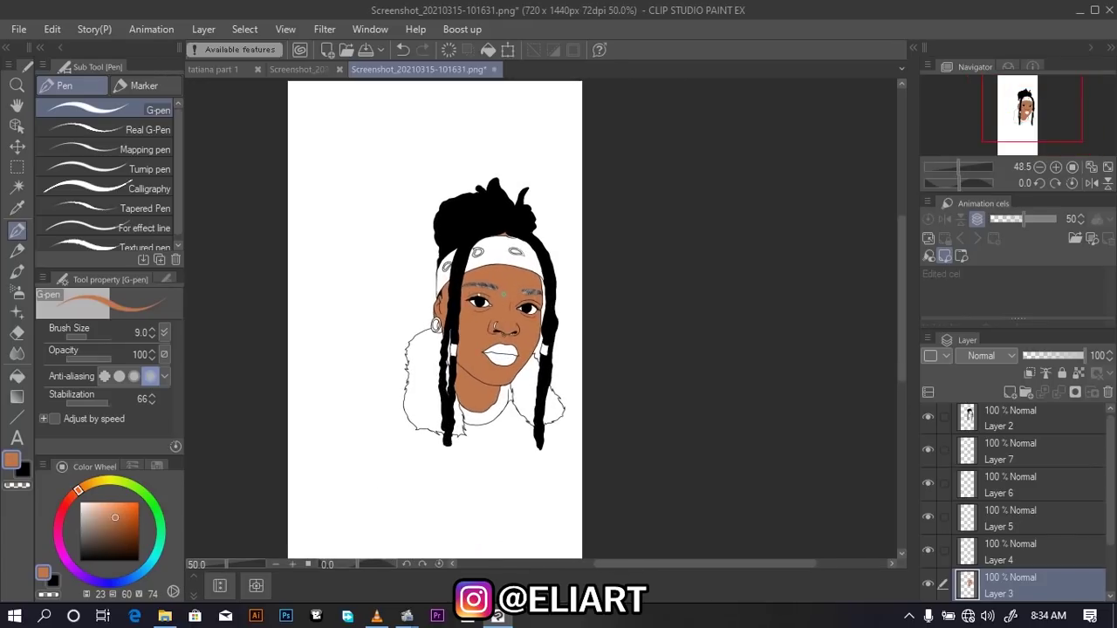
{"action": "scroll", "coordinate": [505, 295], "scroll_direction": "up", "scroll_amount": 2}
{"action": "scroll", "coordinate": [497, 295], "scroll_direction": "up", "scroll_amount": 2}
{"action": "scroll", "coordinate": [488, 296], "scroll_direction": "up", "scroll_amount": 2}
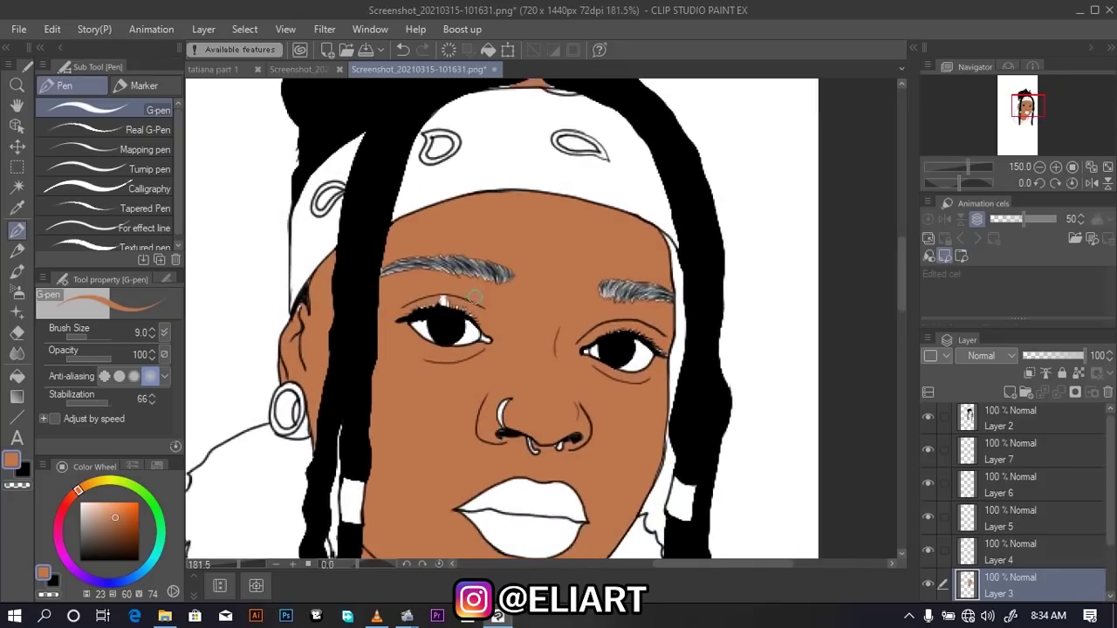
{"action": "scroll", "coordinate": [474, 297], "scroll_direction": "up", "scroll_amount": 2}
Paint brown over both eyebrows and the lash highlights, adding a small lash mark
{"action": "mouse_move", "coordinate": [517, 281]}
{"action": "left_mouse_down"}
{"action": "mouse_move", "coordinate": [492, 251]}
{"action": "mouse_move", "coordinate": [374, 268]}
{"action": "mouse_move", "coordinate": [392, 248]}
{"action": "mouse_move", "coordinate": [475, 246]}
{"action": "mouse_move", "coordinate": [502, 265]}
{"action": "left_mouse_up"}
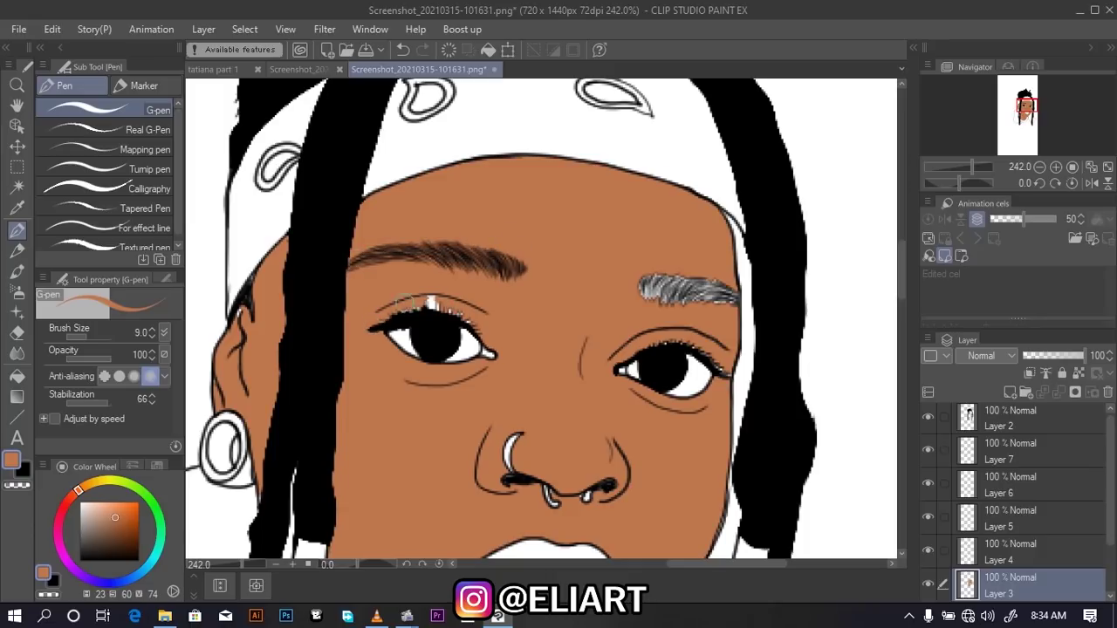
{"action": "mouse_move", "coordinate": [404, 301]}
{"action": "left_mouse_down"}
{"action": "mouse_move", "coordinate": [476, 322]}
{"action": "mouse_move", "coordinate": [426, 310]}
{"action": "left_mouse_up"}
{"action": "mouse_move", "coordinate": [663, 303]}
{"action": "left_mouse_down"}
{"action": "mouse_move", "coordinate": [644, 288]}
{"action": "mouse_move", "coordinate": [725, 292]}
{"action": "mouse_move", "coordinate": [733, 305]}
{"action": "mouse_move", "coordinate": [725, 288]}
{"action": "mouse_move", "coordinate": [738, 303]}
{"action": "mouse_move", "coordinate": [704, 296]}
{"action": "left_mouse_up"}
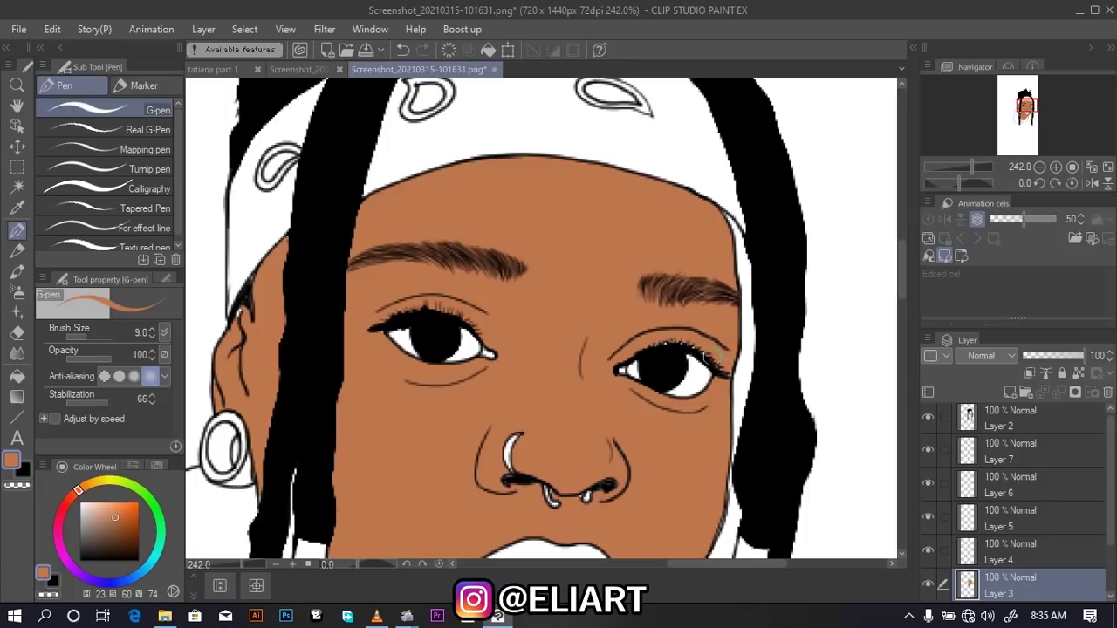
{"action": "left_click_drag", "start_coordinate": [655, 346], "coordinate": [652, 343]}
Fill leftover gaps at the nostril and the ear's upper edge with skin brown
{"action": "left_click_drag", "start_coordinate": [529, 474], "coordinate": [512, 478]}
{"action": "left_click_drag", "start_coordinate": [226, 329], "coordinate": [254, 288]}
{"action": "scroll", "coordinate": [261, 349], "scroll_direction": "down", "scroll_amount": 1}
{"action": "scroll", "coordinate": [305, 346], "scroll_direction": "down", "scroll_amount": 1}
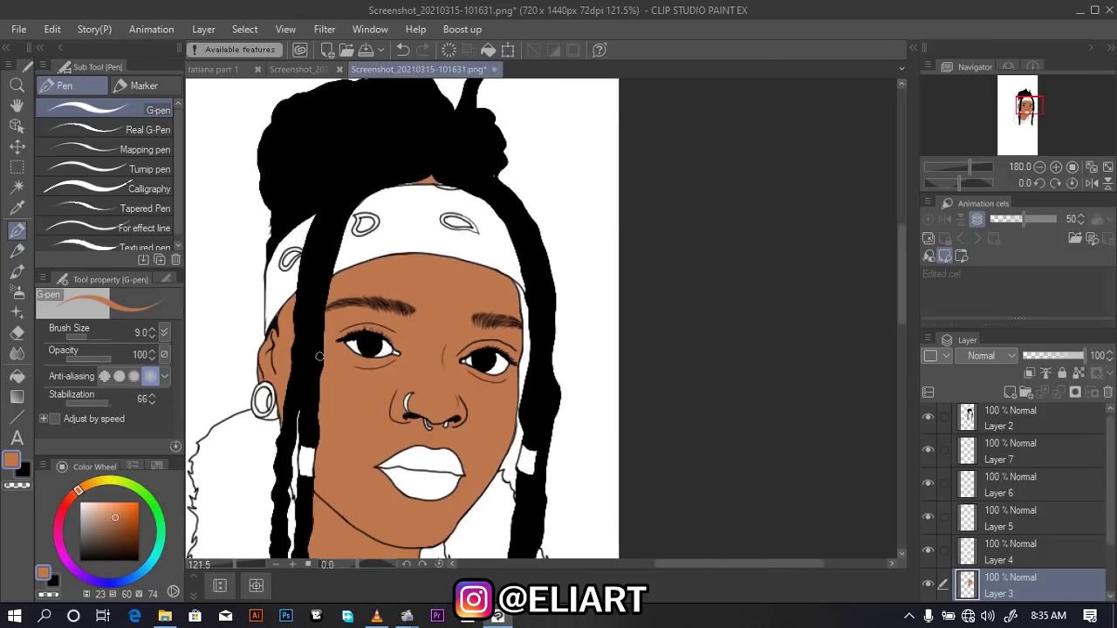
{"action": "scroll", "coordinate": [319, 355], "scroll_direction": "down", "scroll_amount": 1}
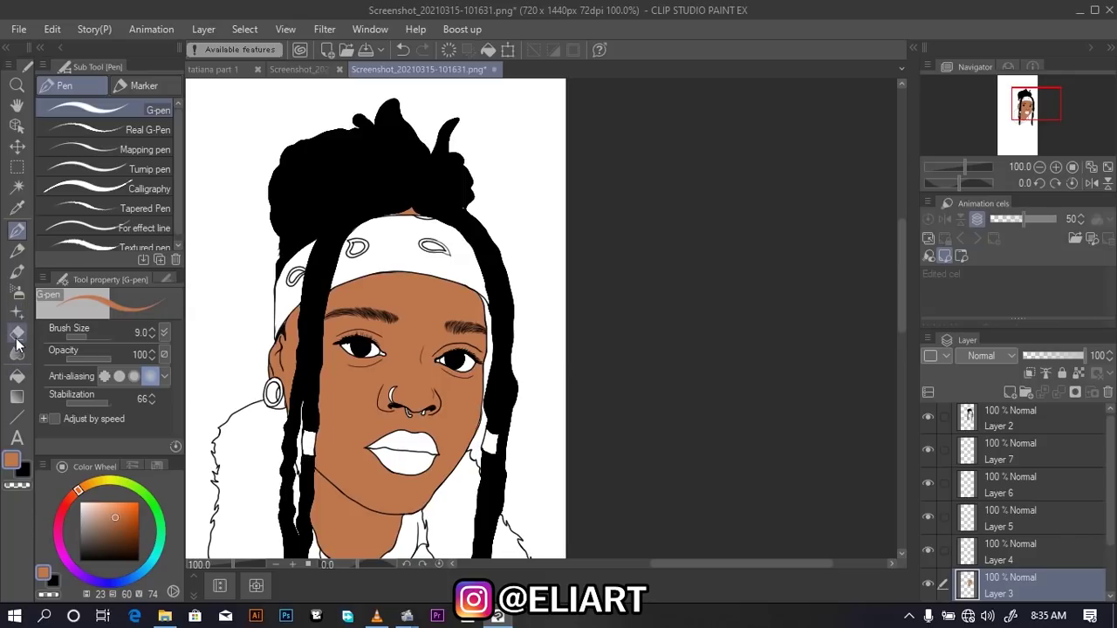
Paint skin brown with the G-pen over the hairline gap above the bandana
{"action": "left_click", "coordinate": [16, 376]}
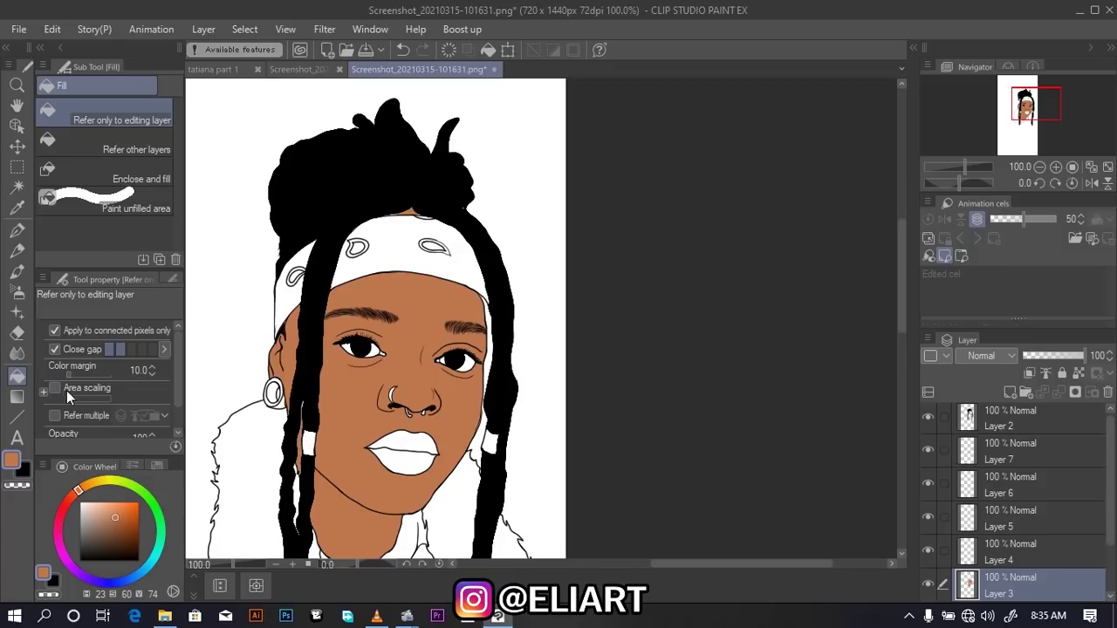
{"action": "left_click", "coordinate": [17, 229]}
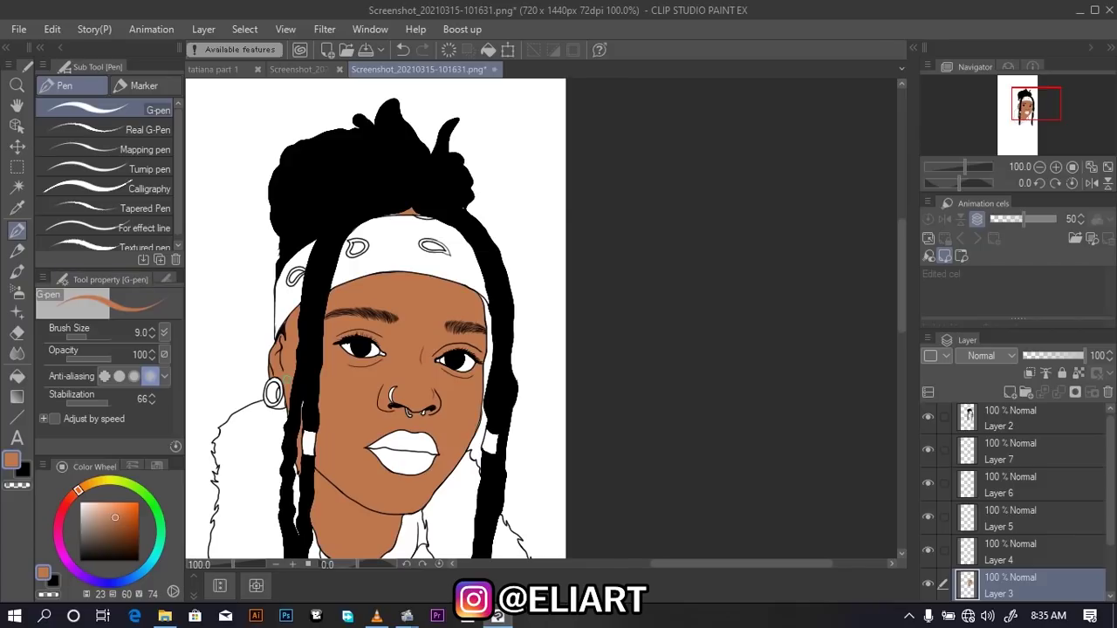
{"action": "scroll", "coordinate": [306, 415], "scroll_direction": "up", "scroll_amount": 3}
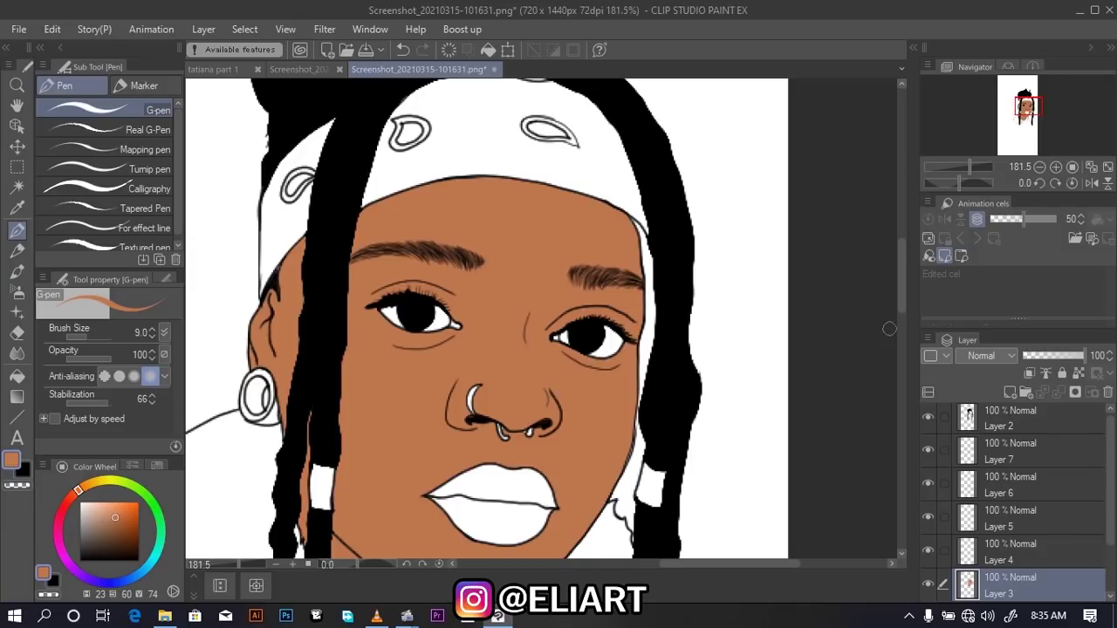
{"action": "left_click_drag", "start_coordinate": [904, 301], "coordinate": [902, 336]}
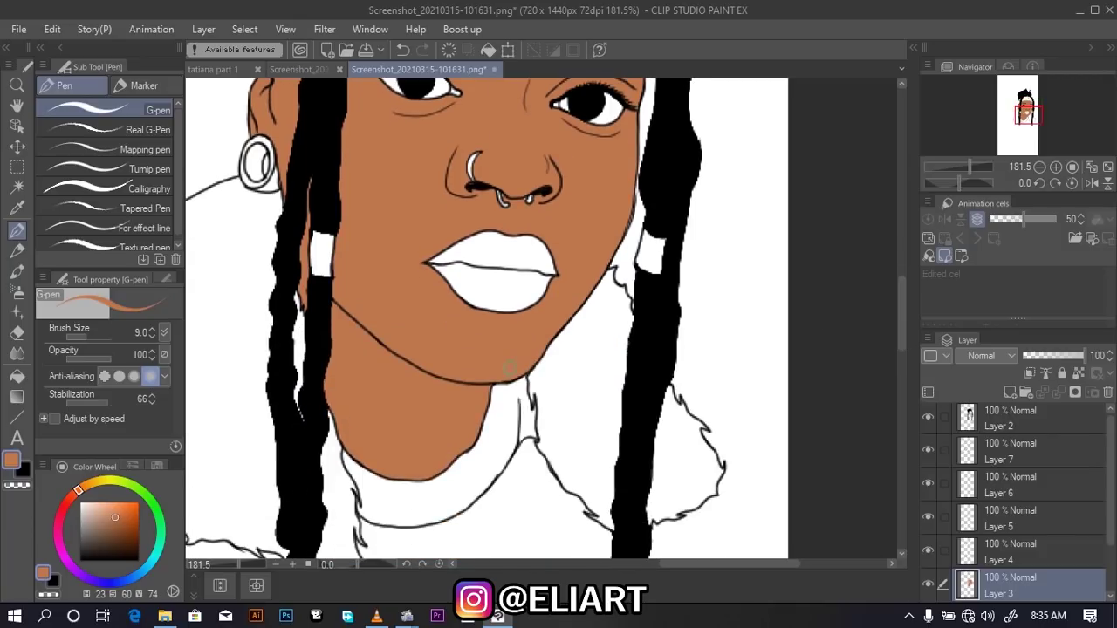
{"action": "scroll", "coordinate": [397, 356], "scroll_direction": "up", "scroll_amount": 2}
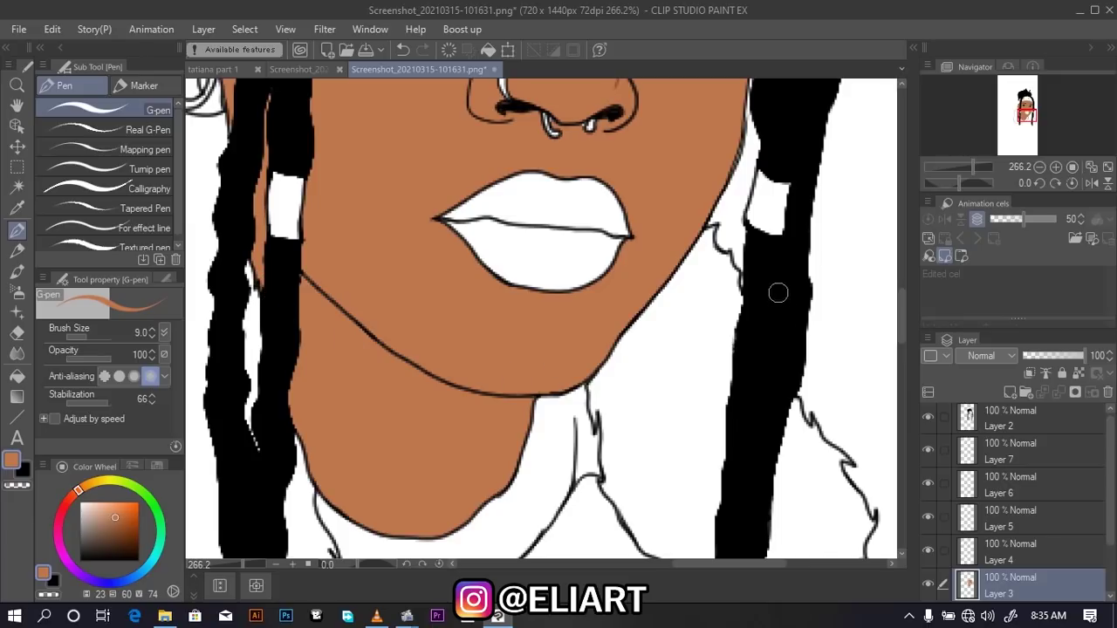
{"action": "left_click_drag", "start_coordinate": [900, 318], "coordinate": [902, 240]}
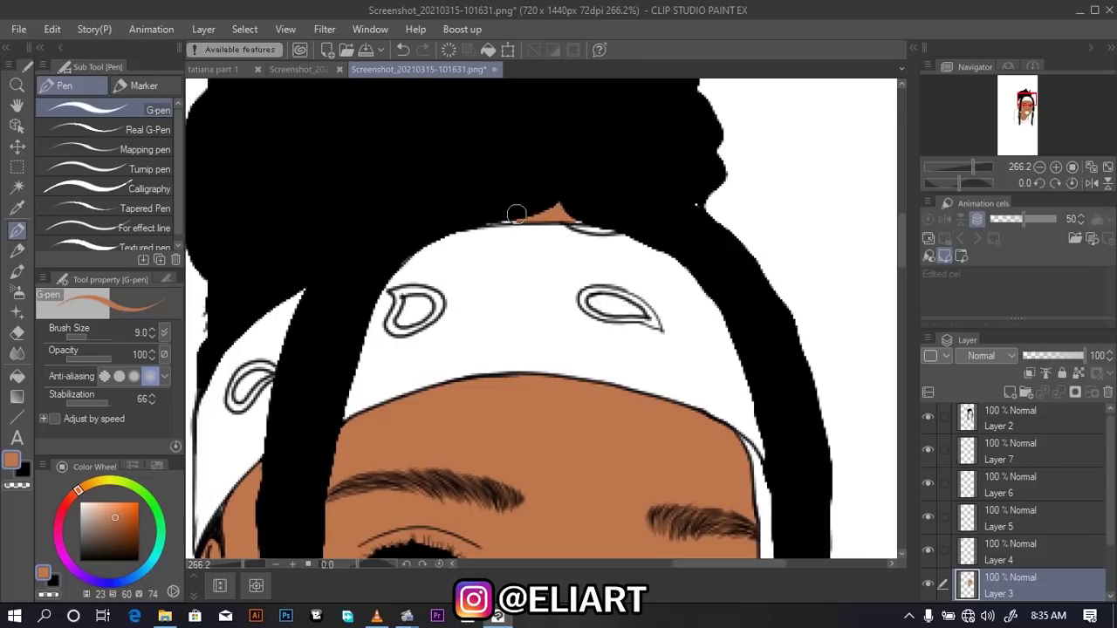
{"action": "left_click_drag", "start_coordinate": [503, 214], "coordinate": [576, 213]}
{"action": "scroll", "coordinate": [602, 243], "scroll_direction": "down", "scroll_amount": 2}
{"action": "scroll", "coordinate": [608, 248], "scroll_direction": "down", "scroll_amount": 1}
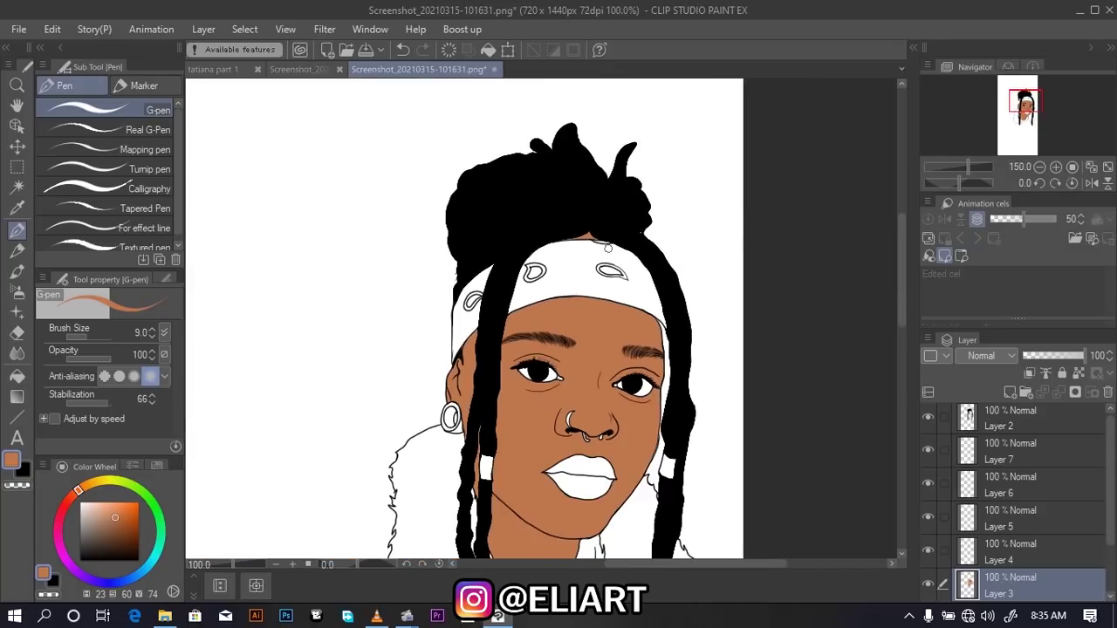
{"action": "scroll", "coordinate": [608, 259], "scroll_direction": "down", "scroll_amount": 1}
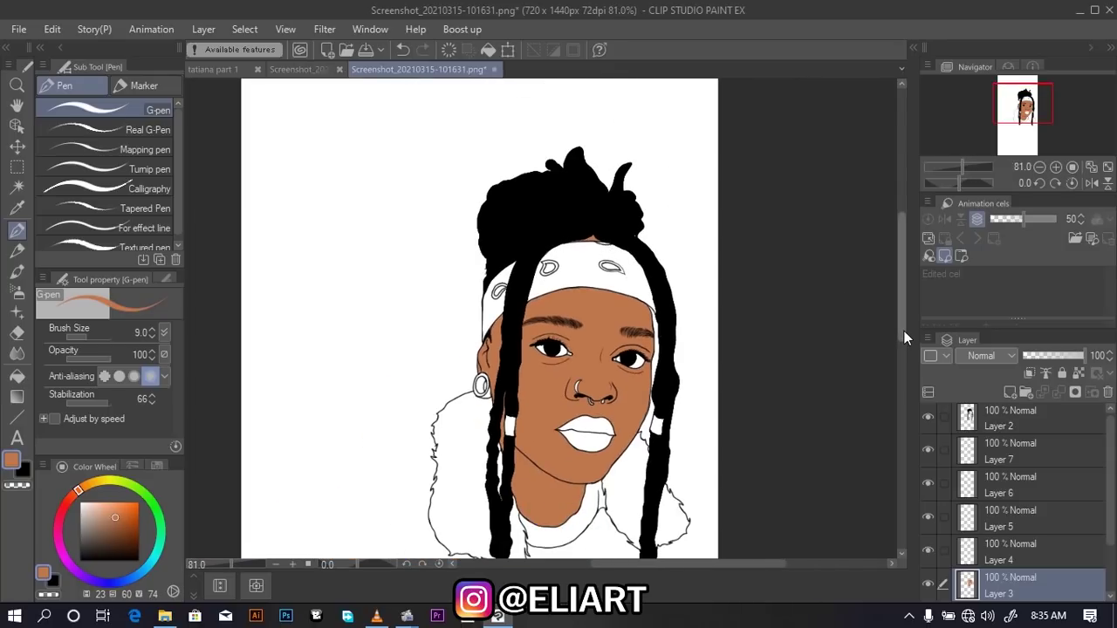
{"action": "left_click_drag", "start_coordinate": [903, 334], "coordinate": [898, 358]}
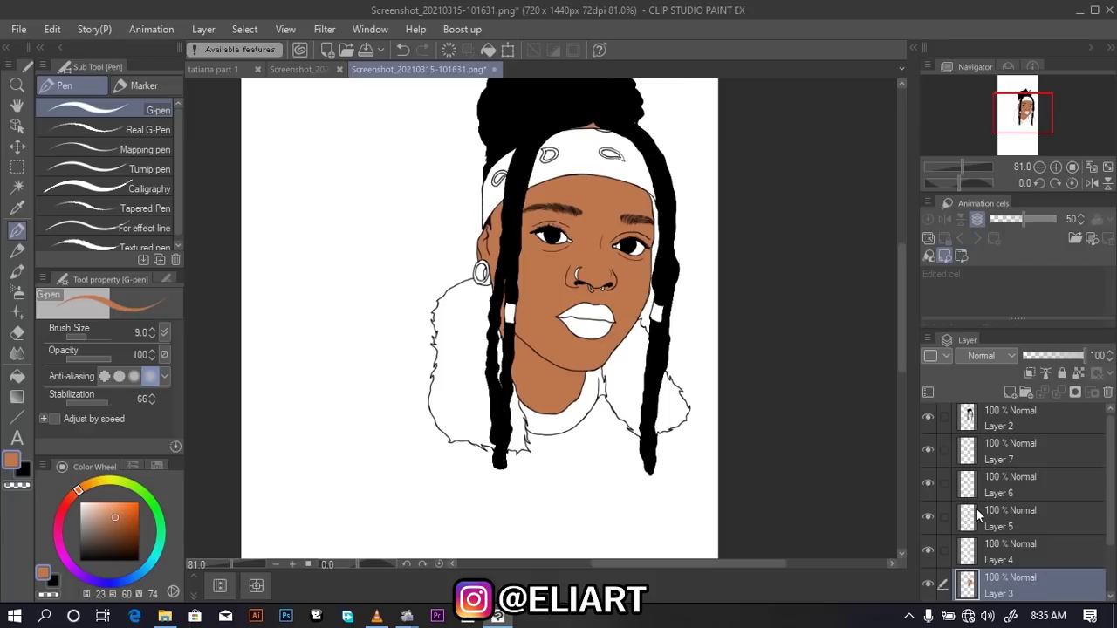
Select Layer 4 and set the main colour to dark navy blue (H239)
{"action": "left_click", "coordinate": [999, 549]}
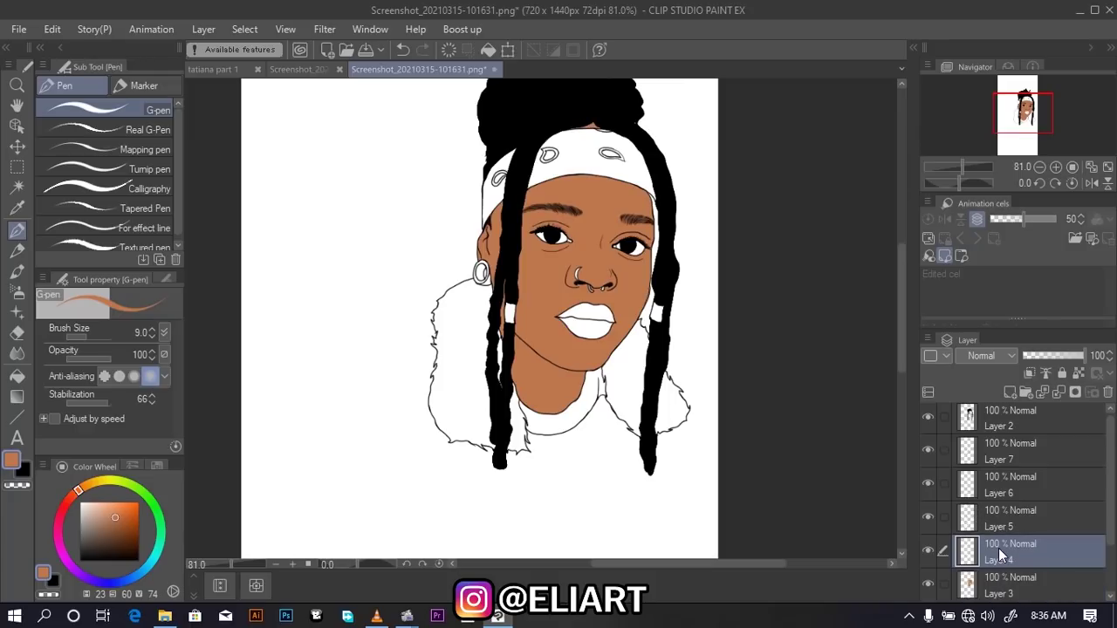
{"action": "left_click", "coordinate": [12, 460]}
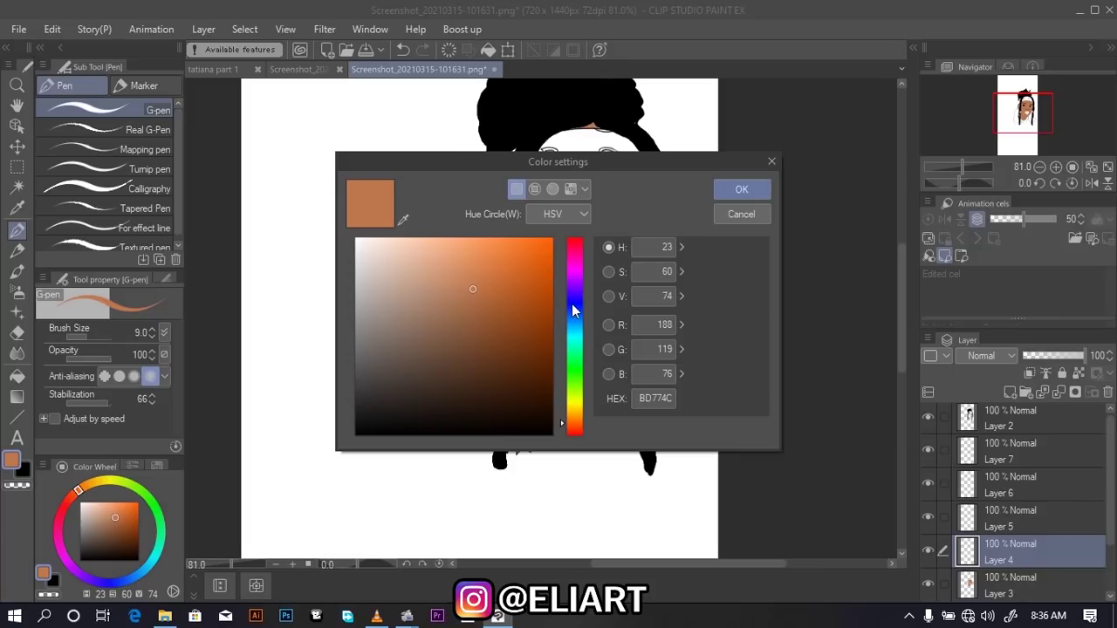
{"action": "left_click", "coordinate": [574, 303]}
{"action": "left_click", "coordinate": [403, 373]}
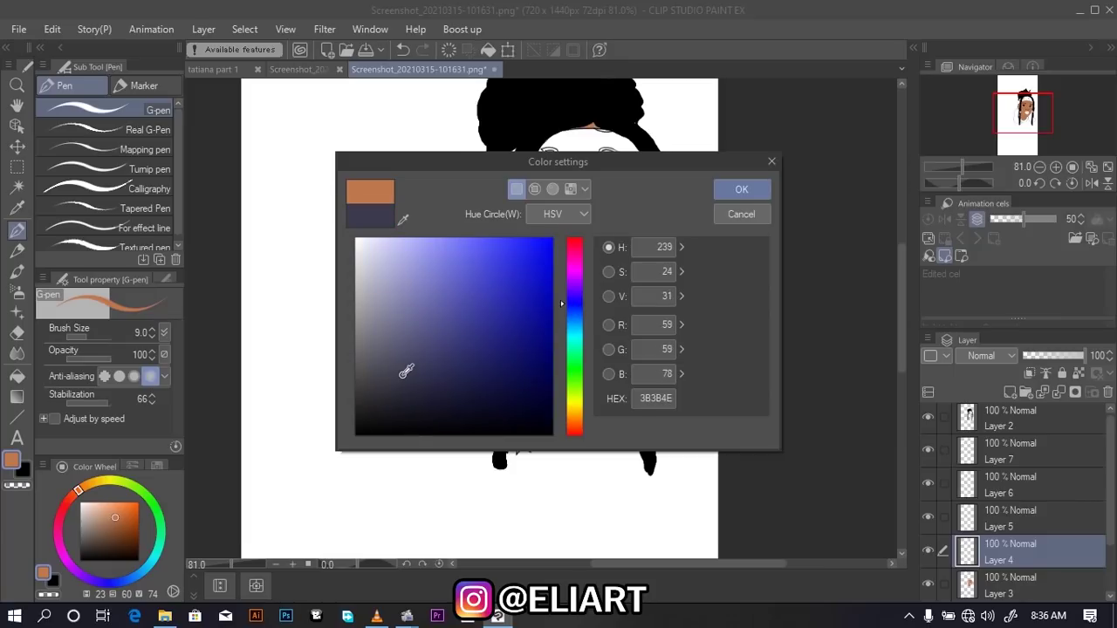
{"action": "mouse_move", "coordinate": [404, 375]}
{"action": "left_mouse_down"}
{"action": "mouse_move", "coordinate": [409, 365]}
{"action": "mouse_move", "coordinate": [450, 386]}
{"action": "mouse_move", "coordinate": [451, 377]}
{"action": "mouse_move", "coordinate": [427, 393]}
{"action": "mouse_move", "coordinate": [418, 384]}
{"action": "left_mouse_up"}
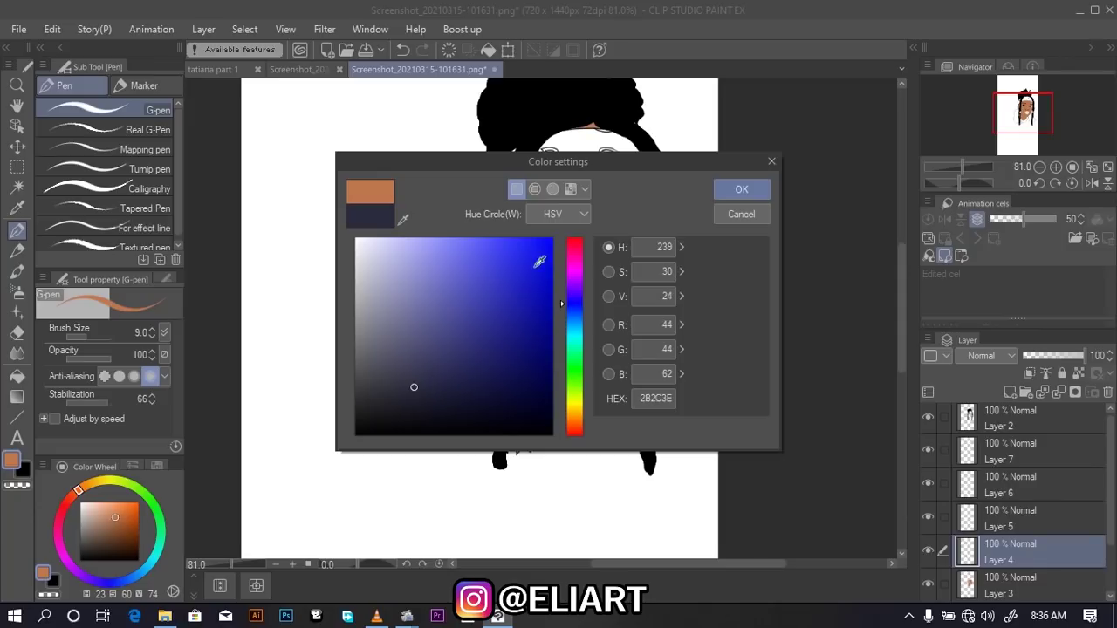
{"action": "left_click", "coordinate": [722, 189]}
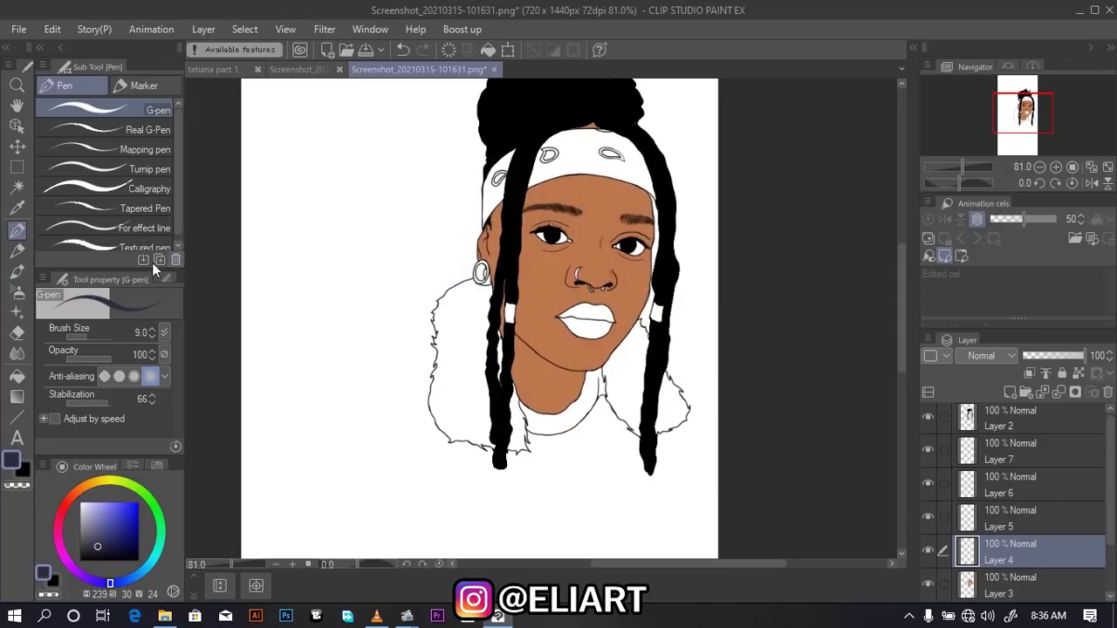
Fill the collar below the chin and the bandana with the dark blue
{"action": "left_click", "coordinate": [17, 375]}
{"action": "left_click", "coordinate": [563, 411]}
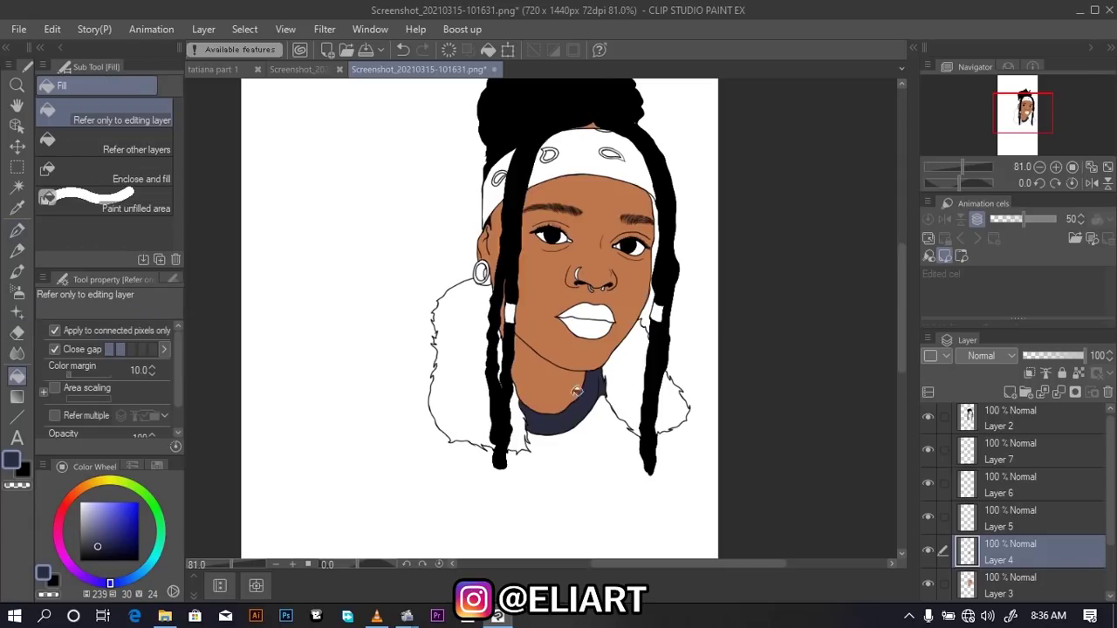
{"action": "left_click", "coordinate": [593, 154]}
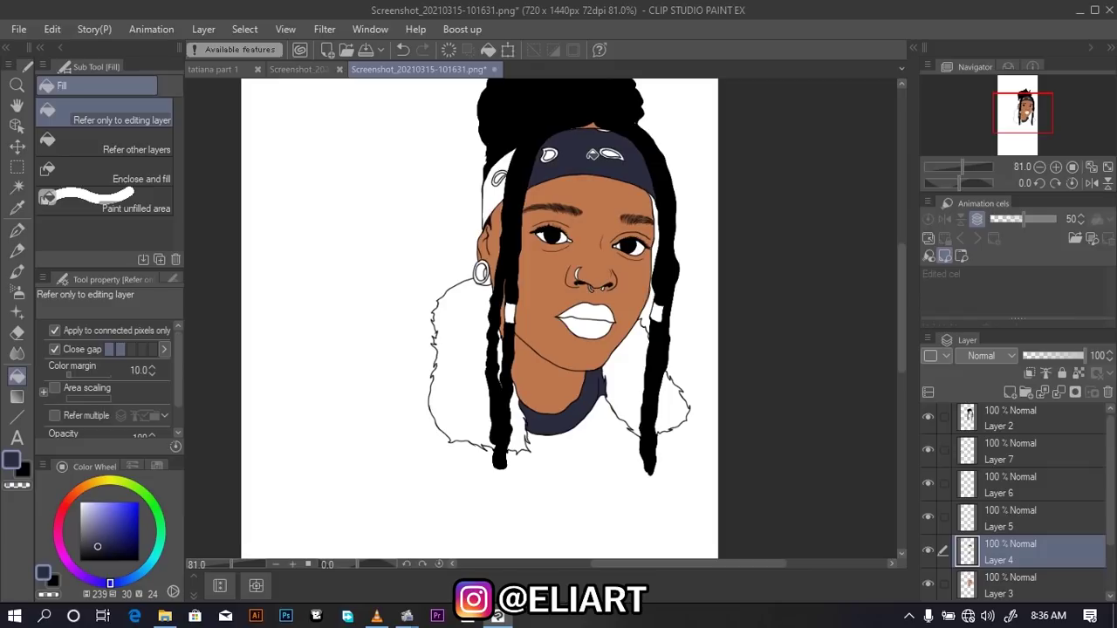
{"action": "left_click", "coordinate": [497, 191]}
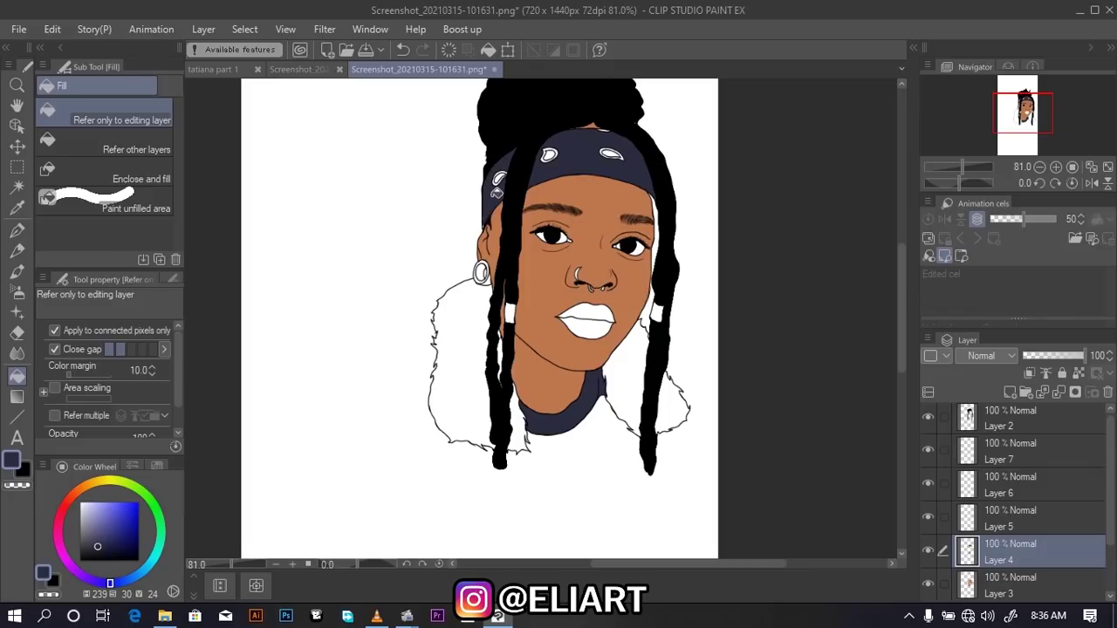
{"action": "scroll", "coordinate": [562, 158], "scroll_direction": "up", "scroll_amount": 2}
{"action": "scroll", "coordinate": [565, 158], "scroll_direction": "up", "scroll_amount": 2}
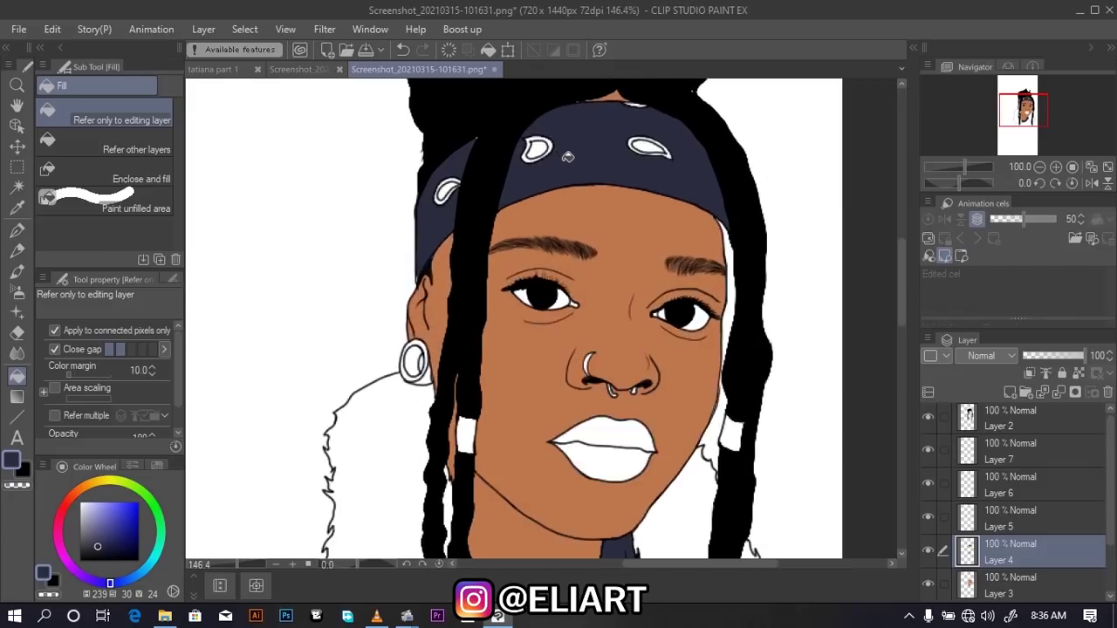
{"action": "scroll", "coordinate": [567, 157], "scroll_direction": "up", "scroll_amount": 2}
{"action": "scroll", "coordinate": [567, 157], "scroll_direction": "up", "scroll_amount": 1}
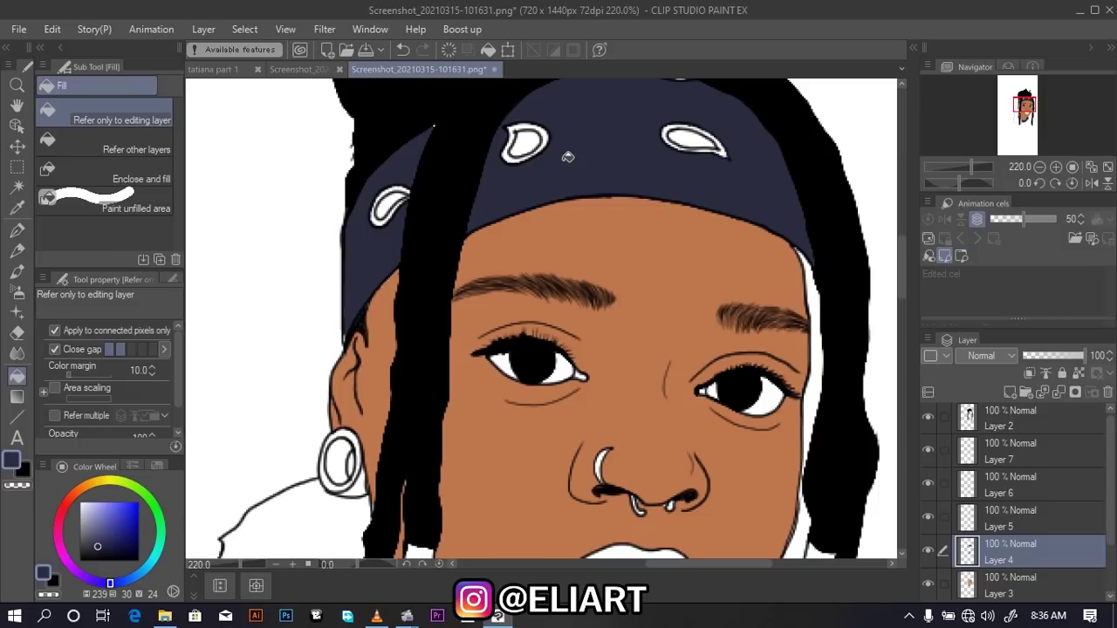
{"action": "scroll", "coordinate": [567, 157], "scroll_direction": "down", "scroll_amount": 2}
{"action": "scroll", "coordinate": [571, 161], "scroll_direction": "down", "scroll_amount": 2}
{"action": "scroll", "coordinate": [576, 166], "scroll_direction": "down", "scroll_amount": 1}
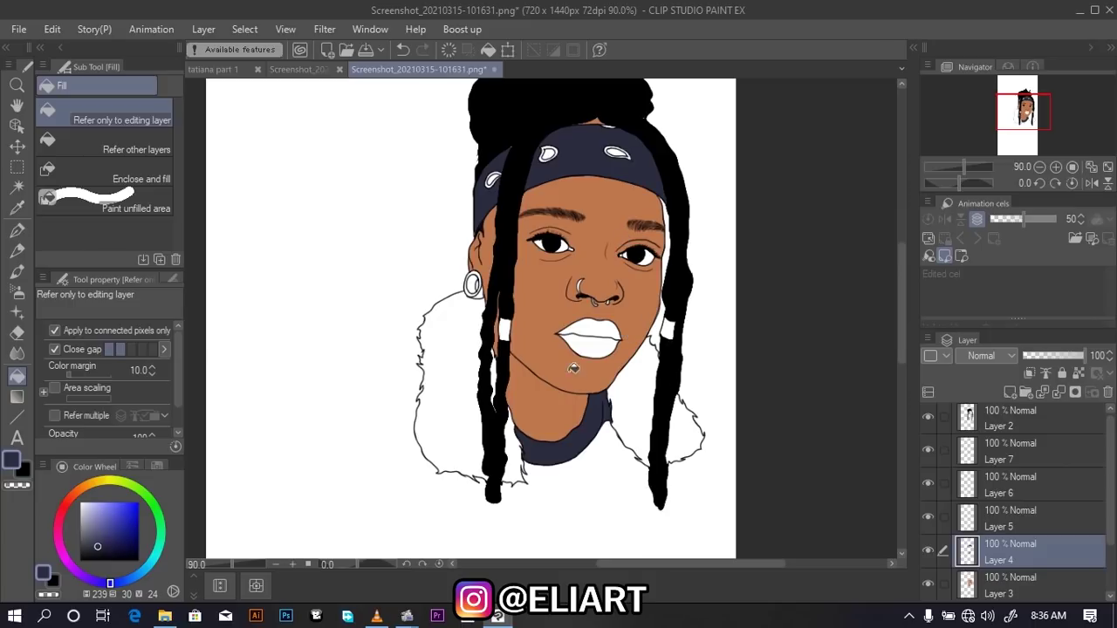
{"action": "scroll", "coordinate": [585, 358], "scroll_direction": "up", "scroll_amount": 1}
{"action": "scroll", "coordinate": [584, 358], "scroll_direction": "up", "scroll_amount": 3}
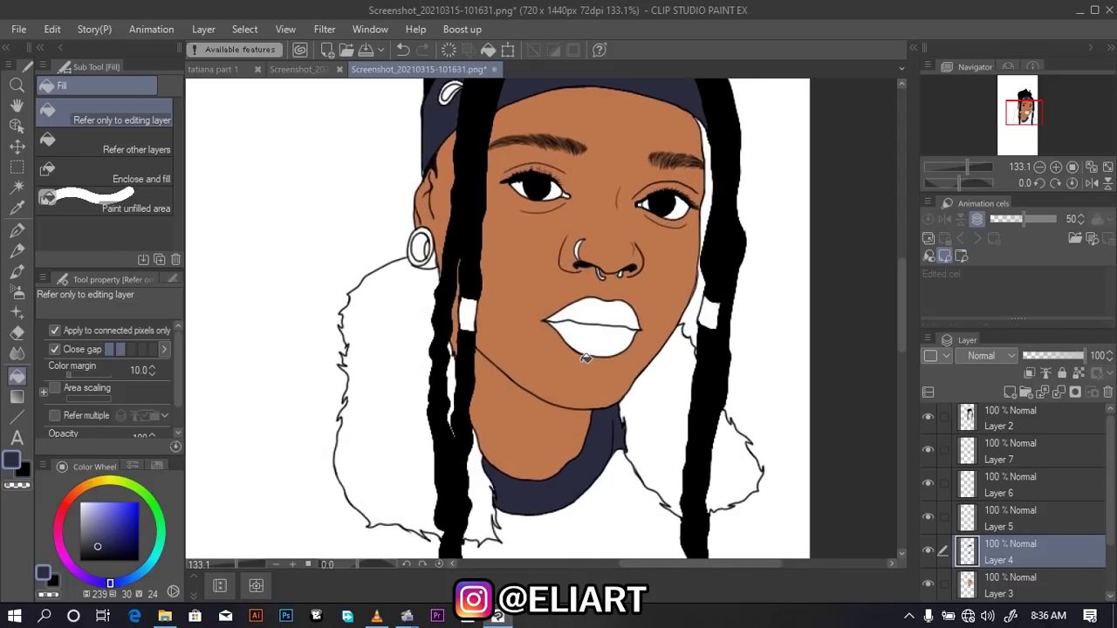
On Layer 5, set the drawing colour to a light grey
{"action": "left_click", "coordinate": [1032, 519]}
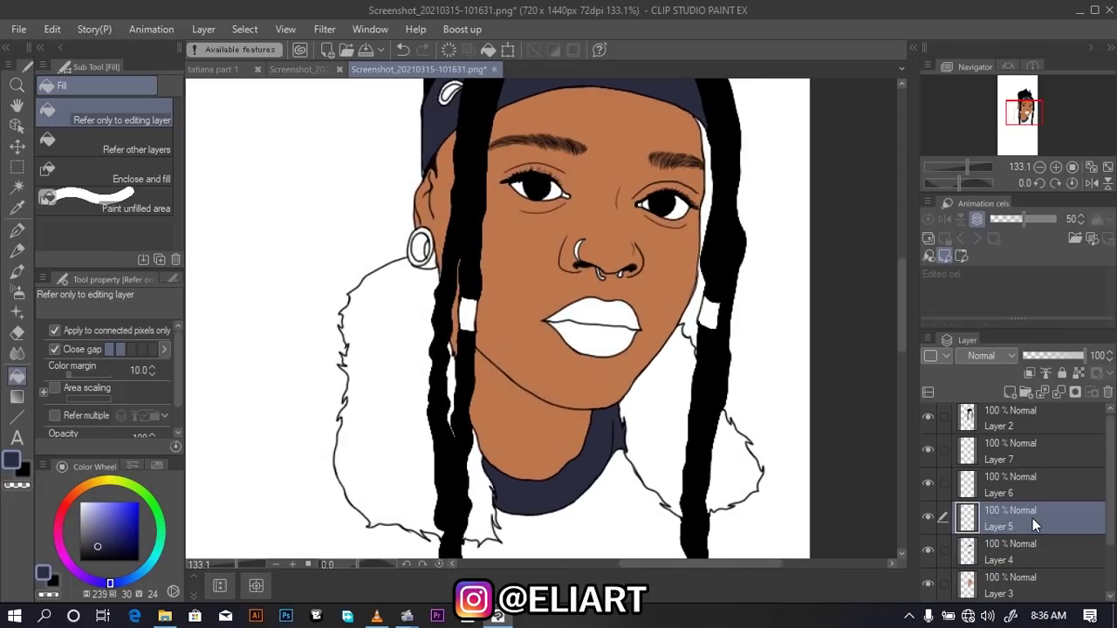
{"action": "left_click", "coordinate": [10, 462]}
{"action": "left_click_drag", "start_coordinate": [436, 319], "coordinate": [353, 272]}
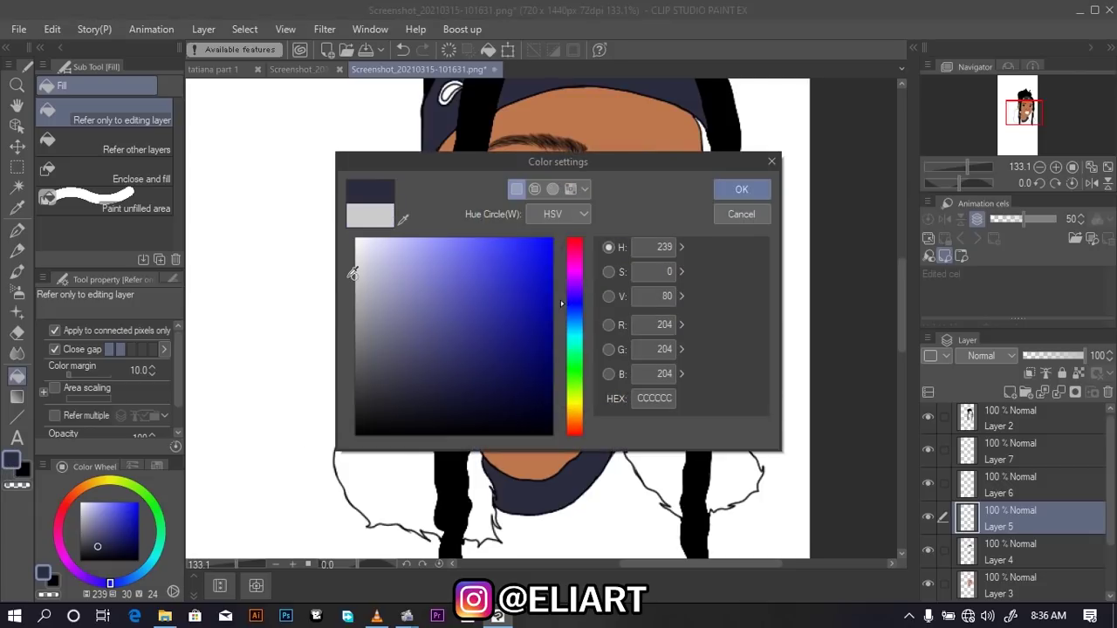
{"action": "left_click", "coordinate": [741, 190]}
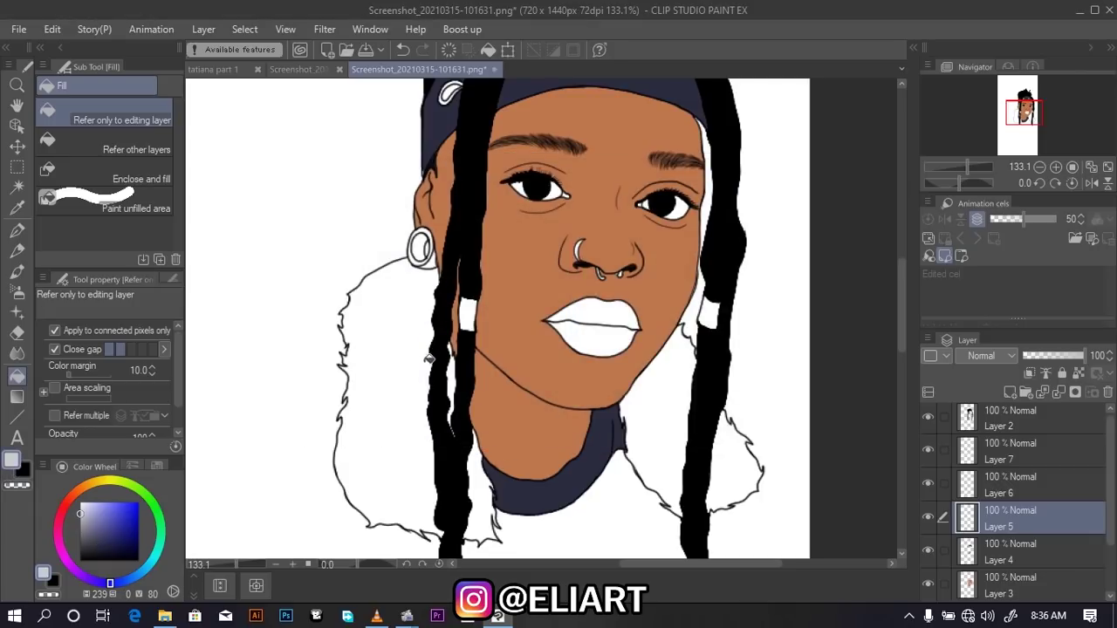
Fill the hood fur on both sides of the face and between the braids light grey
{"action": "left_click", "coordinate": [400, 373]}
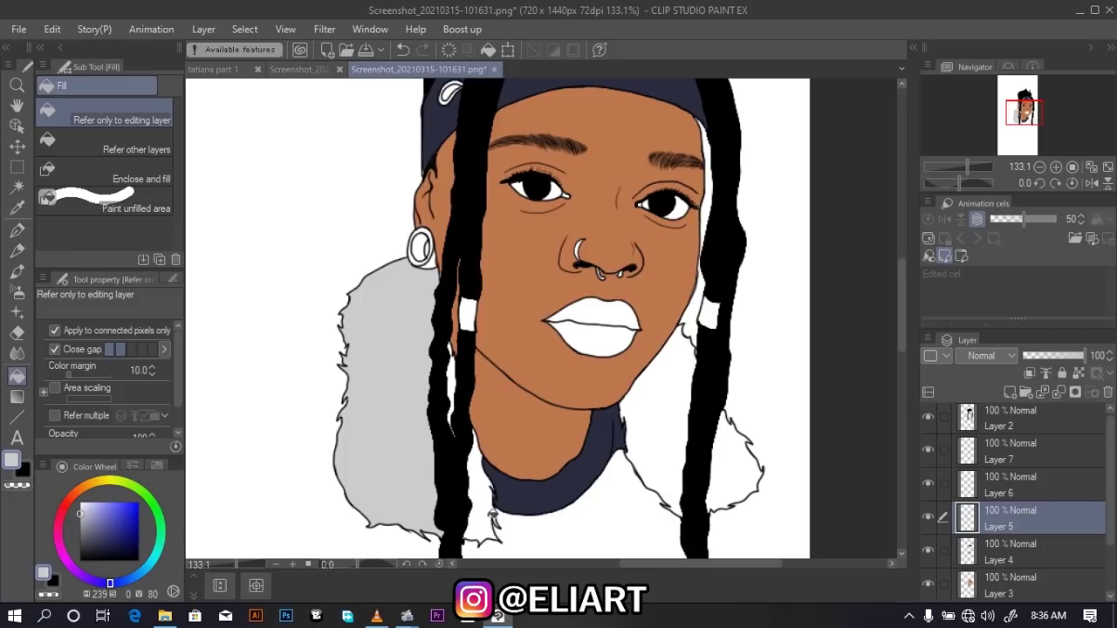
{"action": "left_click", "coordinate": [488, 504]}
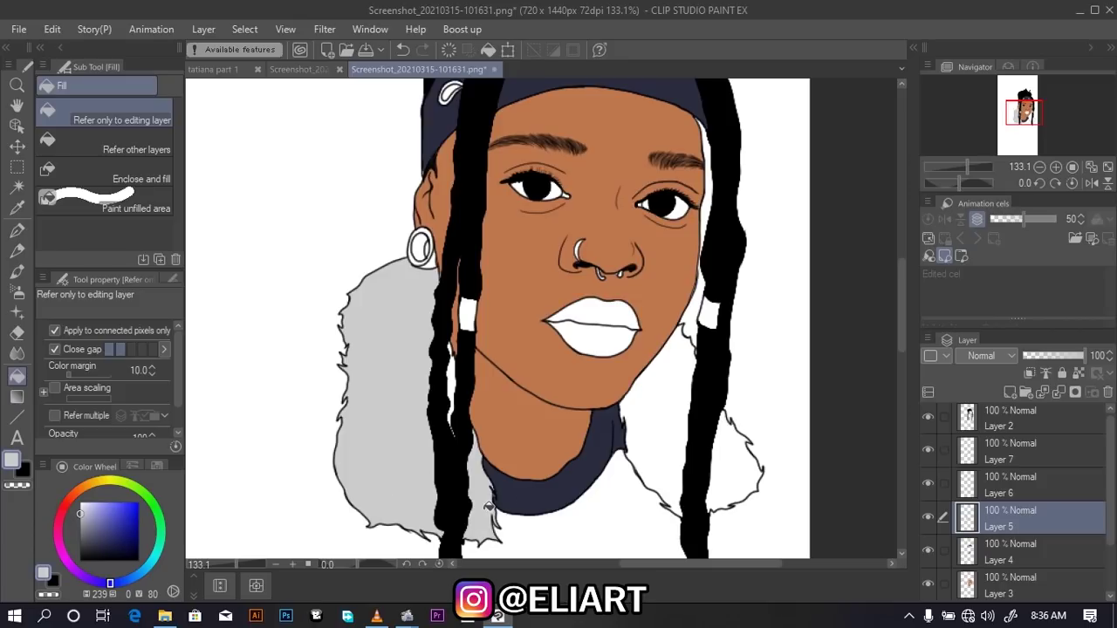
{"action": "left_click", "coordinate": [454, 387]}
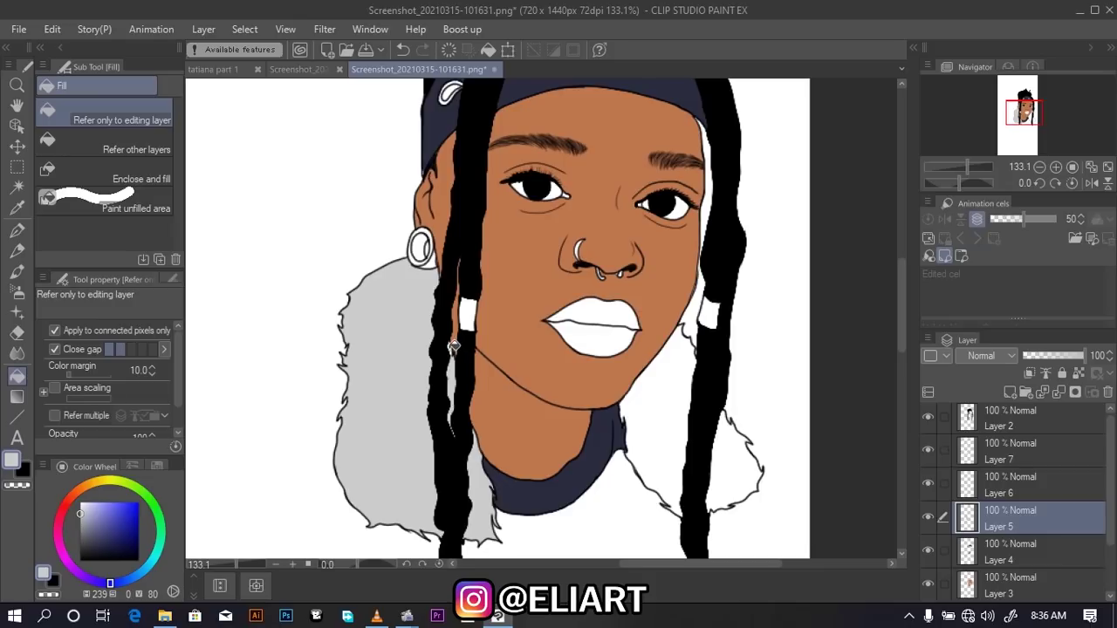
{"action": "left_click", "coordinate": [656, 417]}
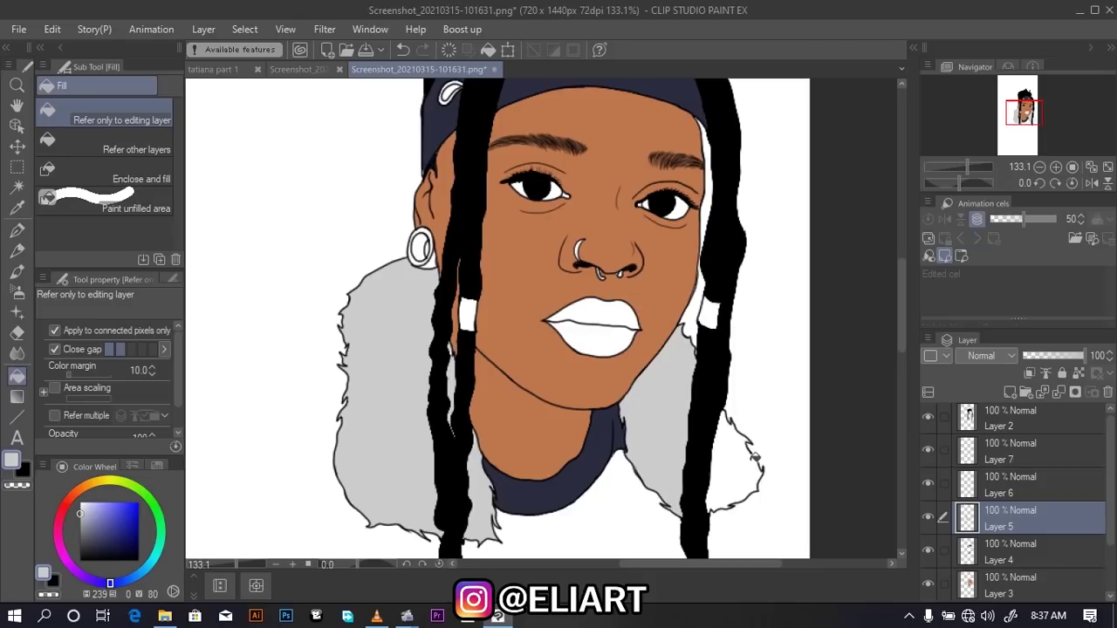
{"action": "left_click", "coordinate": [755, 457]}
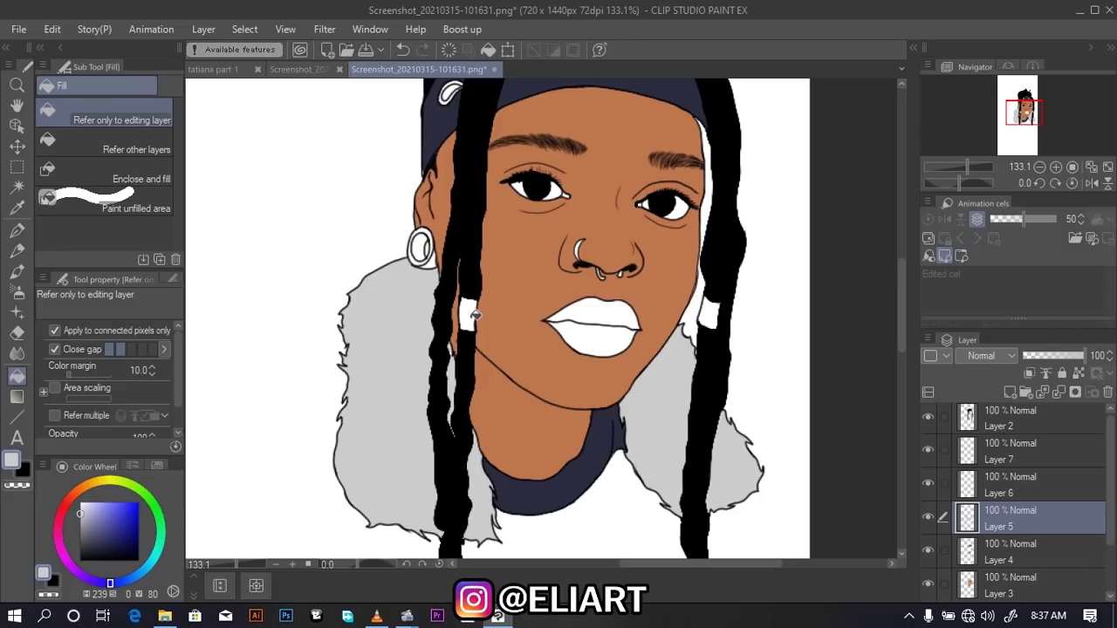
Set a pale yellow (H61 S19 V100), fill the right hair bead, and select Layer 6
{"action": "double_click", "coordinate": [12, 458]}
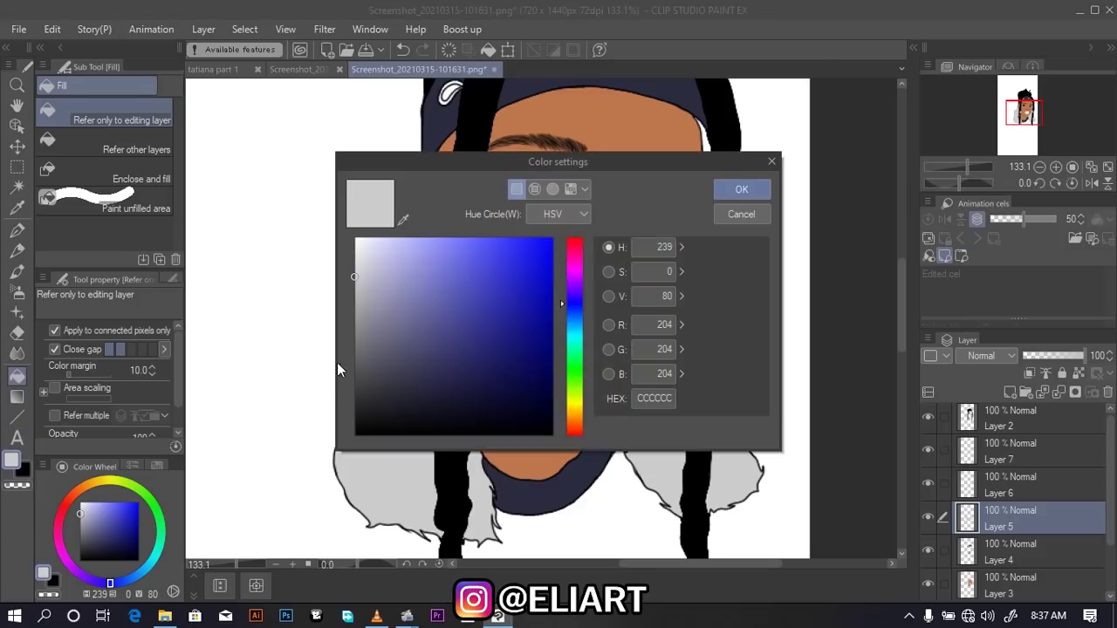
{"action": "left_click", "coordinate": [573, 402]}
{"action": "left_click", "coordinate": [392, 237]}
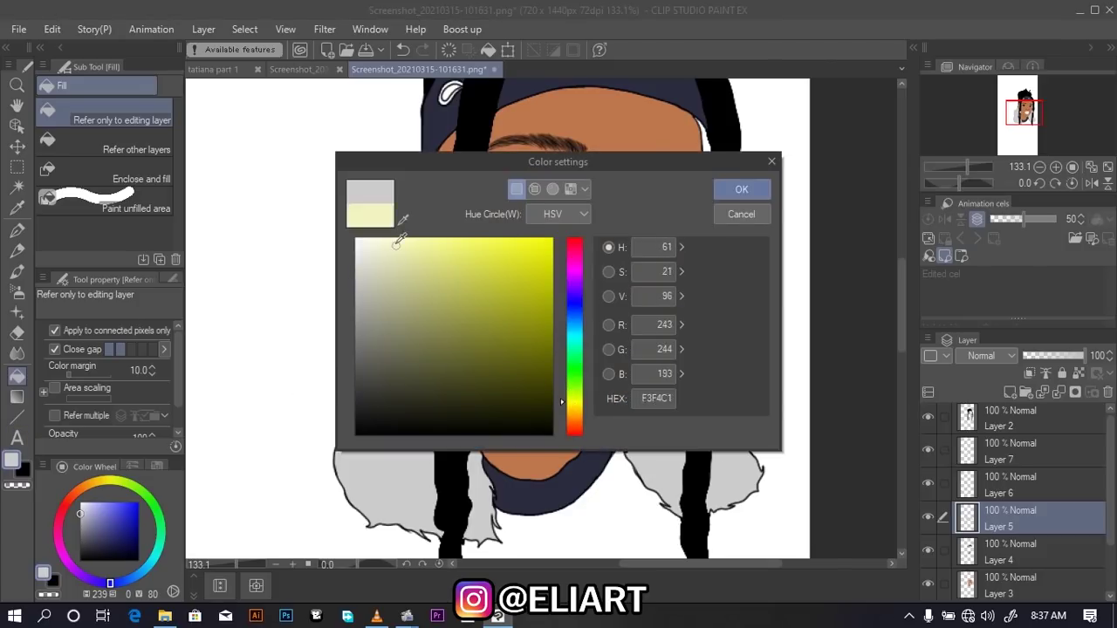
{"action": "left_click", "coordinate": [729, 192]}
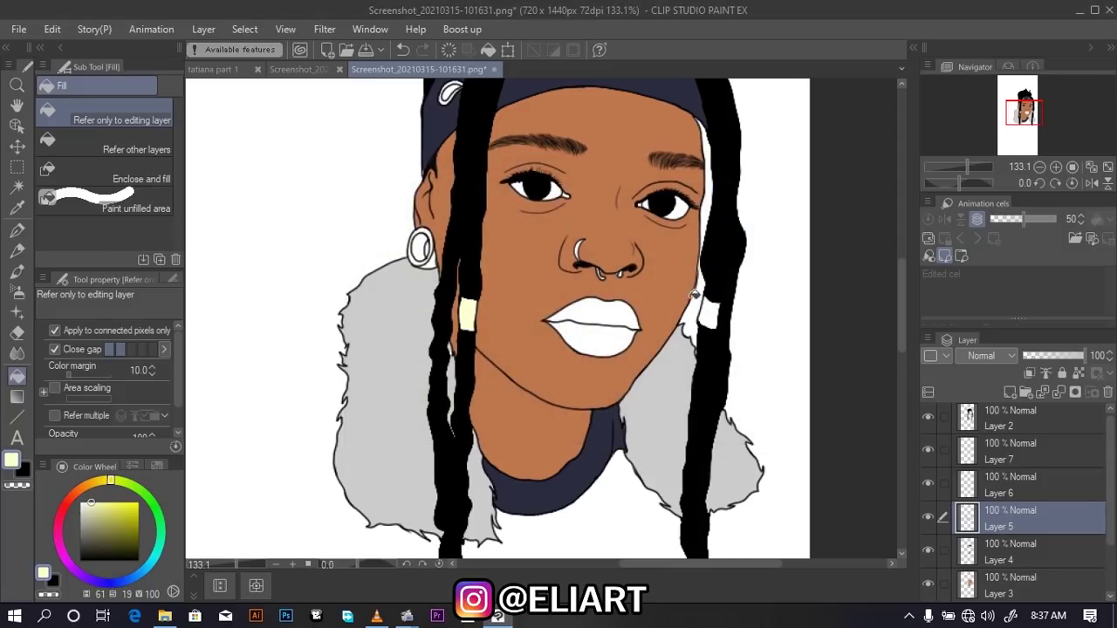
{"action": "left_click", "coordinate": [712, 311]}
{"action": "left_click", "coordinate": [1004, 472]}
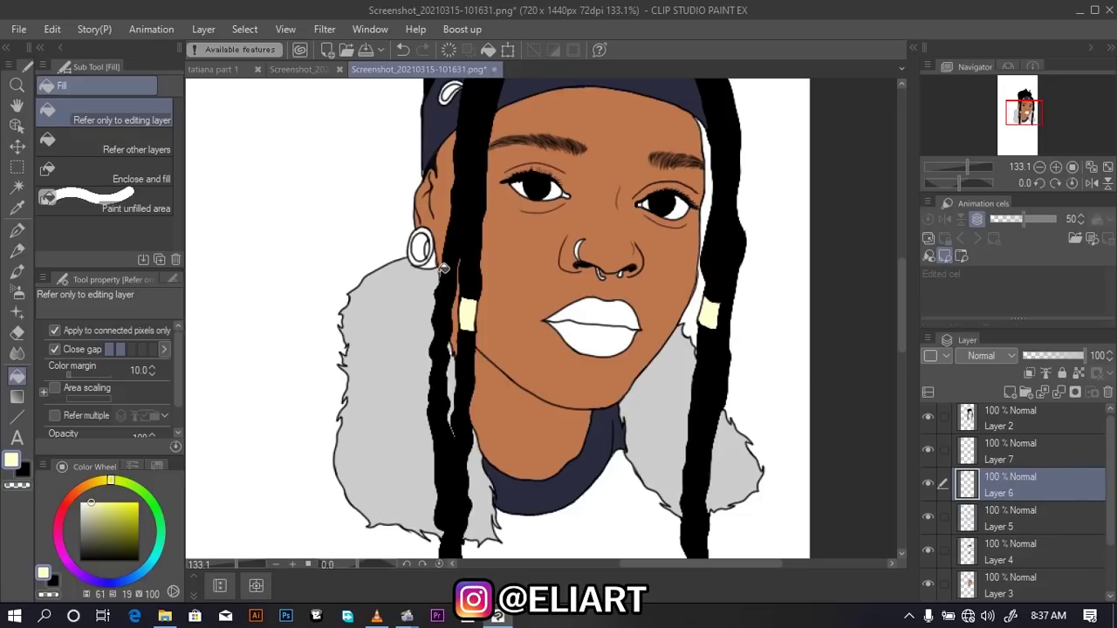
Sample the skin brown, darken and redden it, and fill the lower lip
{"action": "scroll", "coordinate": [581, 326], "scroll_direction": "up", "scroll_amount": 1}
{"action": "scroll", "coordinate": [581, 326], "scroll_direction": "up", "scroll_amount": 2}
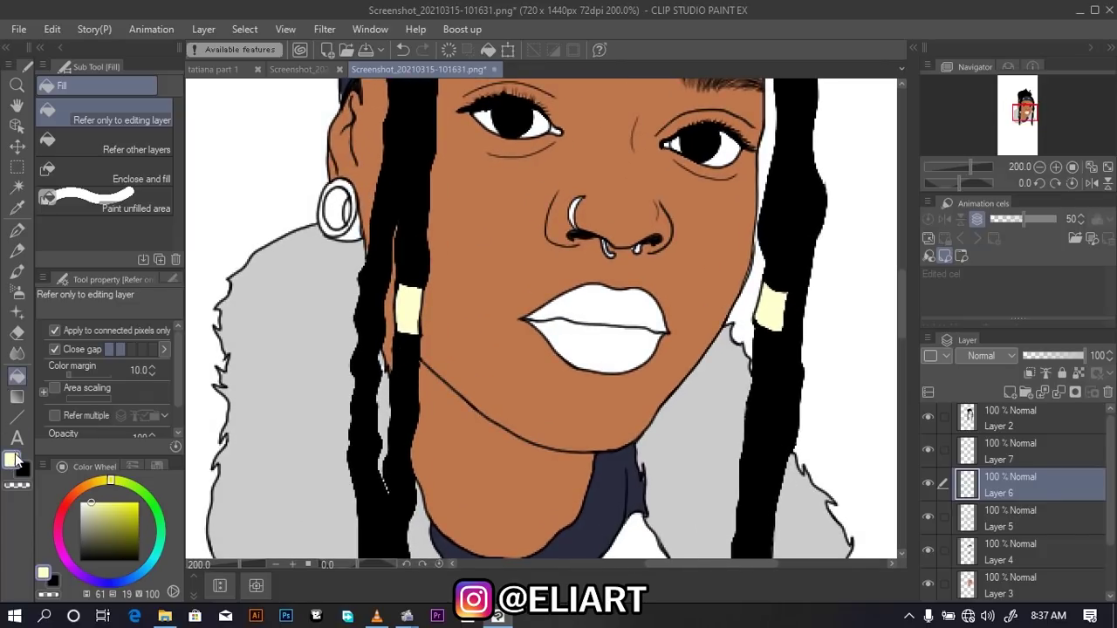
{"action": "left_click", "coordinate": [17, 207]}
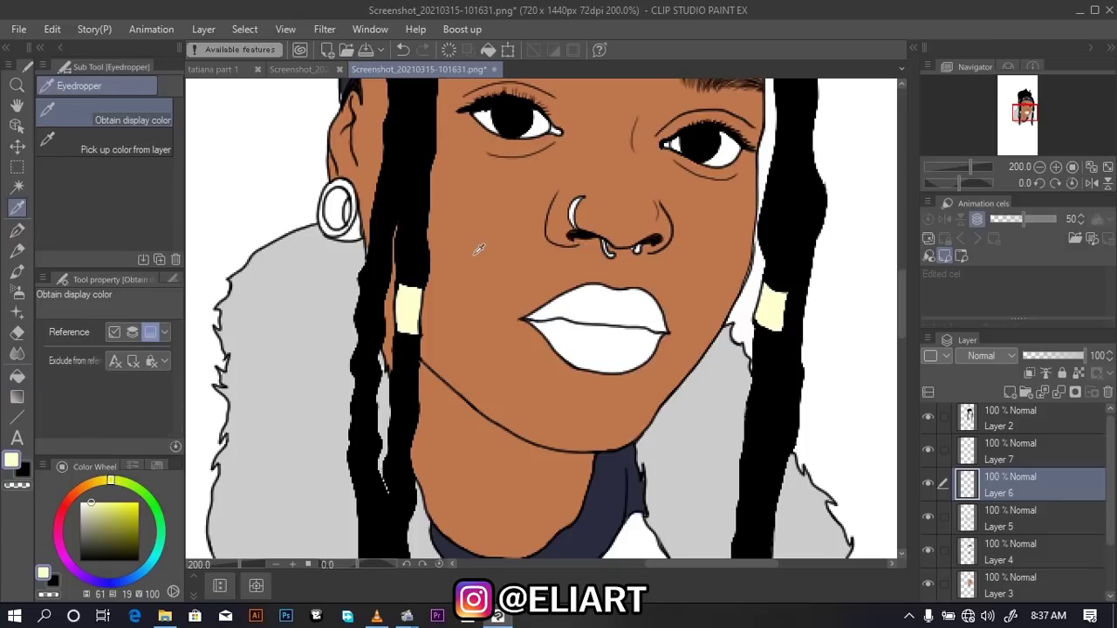
{"action": "left_click", "coordinate": [480, 249]}
{"action": "left_click", "coordinate": [12, 461]}
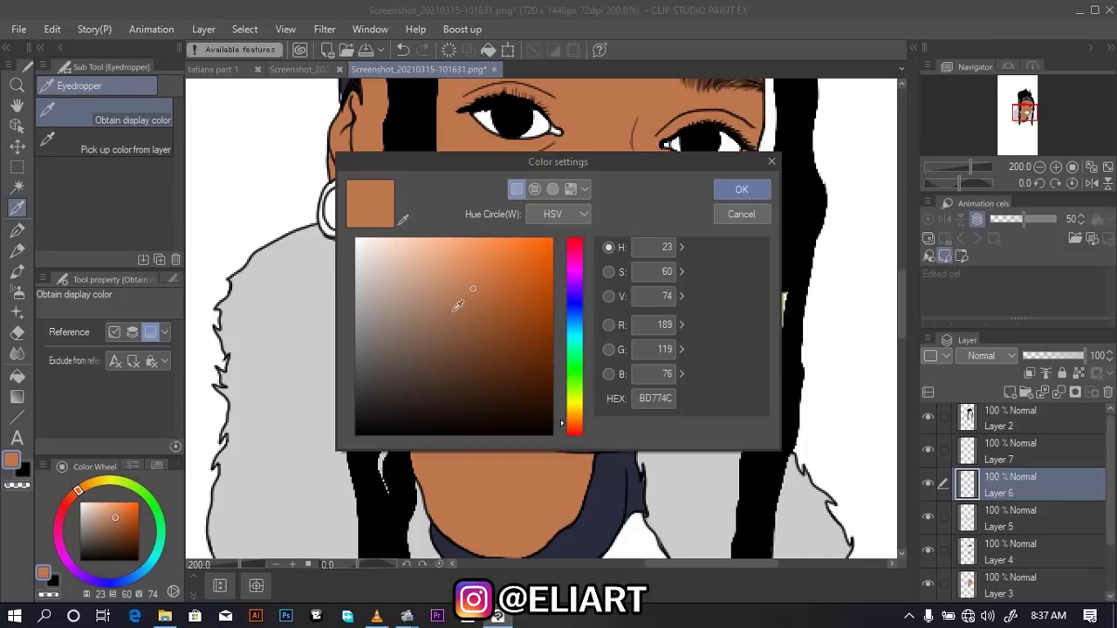
{"action": "left_click_drag", "start_coordinate": [479, 282], "coordinate": [479, 305]}
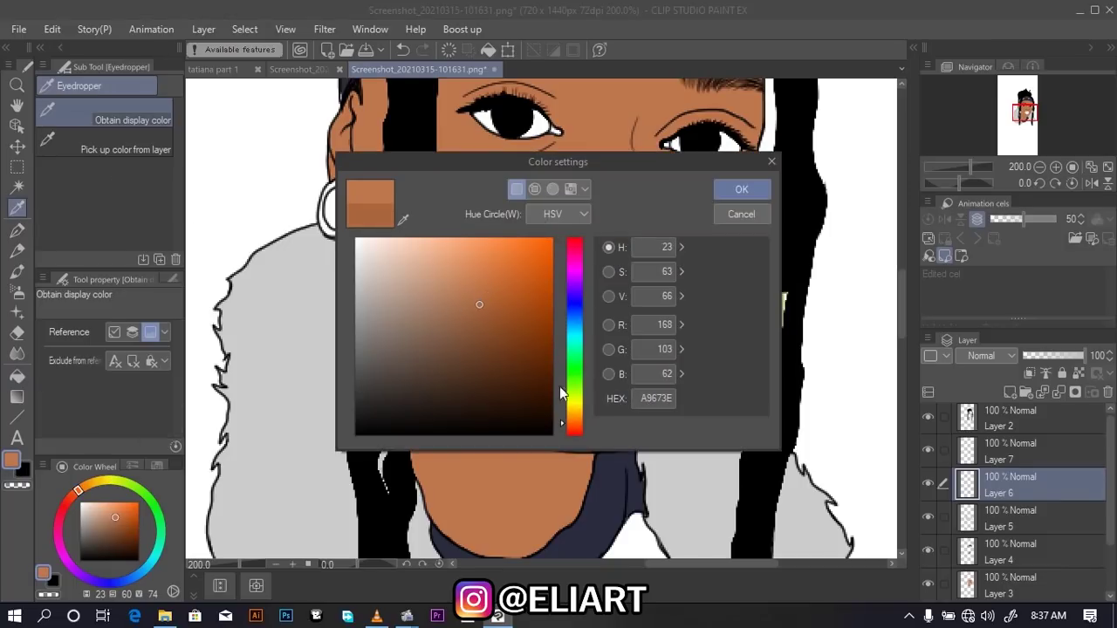
{"action": "left_click_drag", "start_coordinate": [565, 423], "coordinate": [562, 429]}
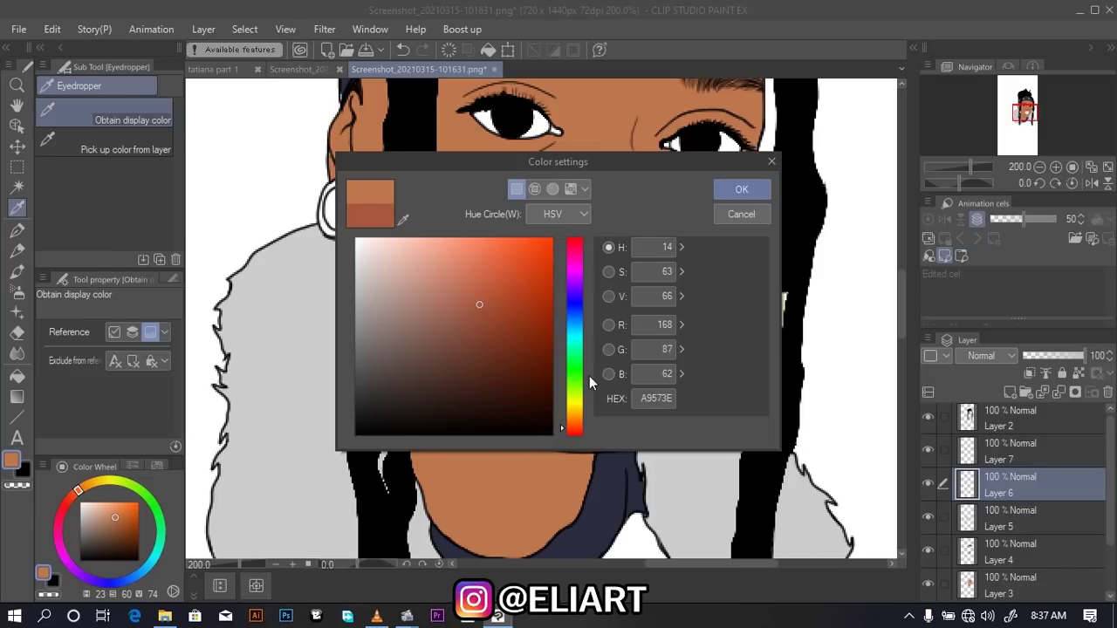
{"action": "left_click", "coordinate": [756, 189]}
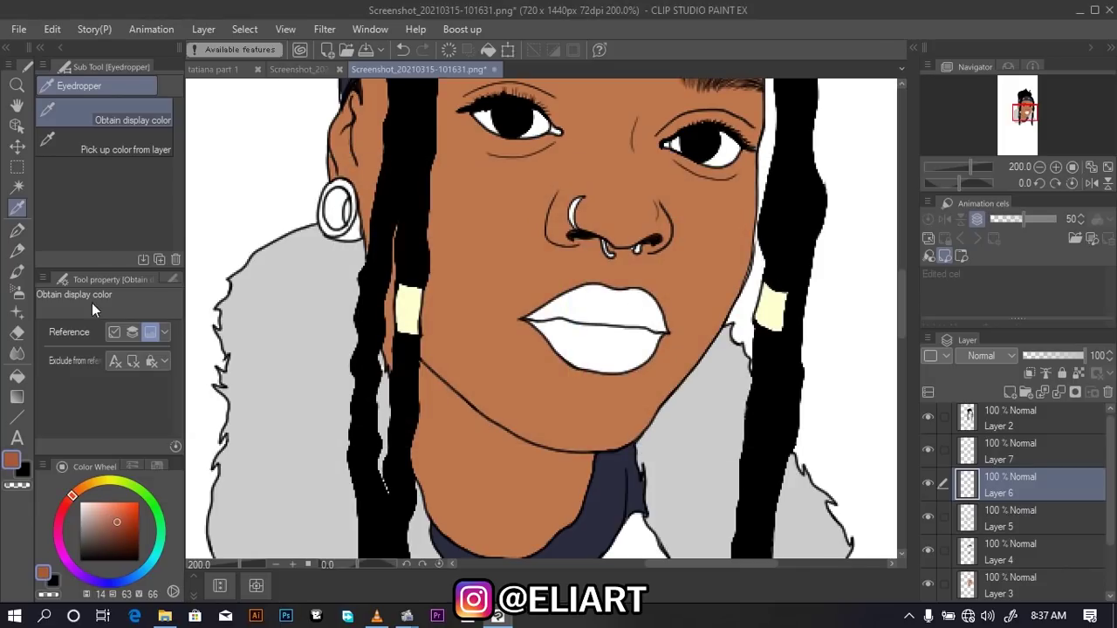
{"action": "left_click", "coordinate": [16, 335]}
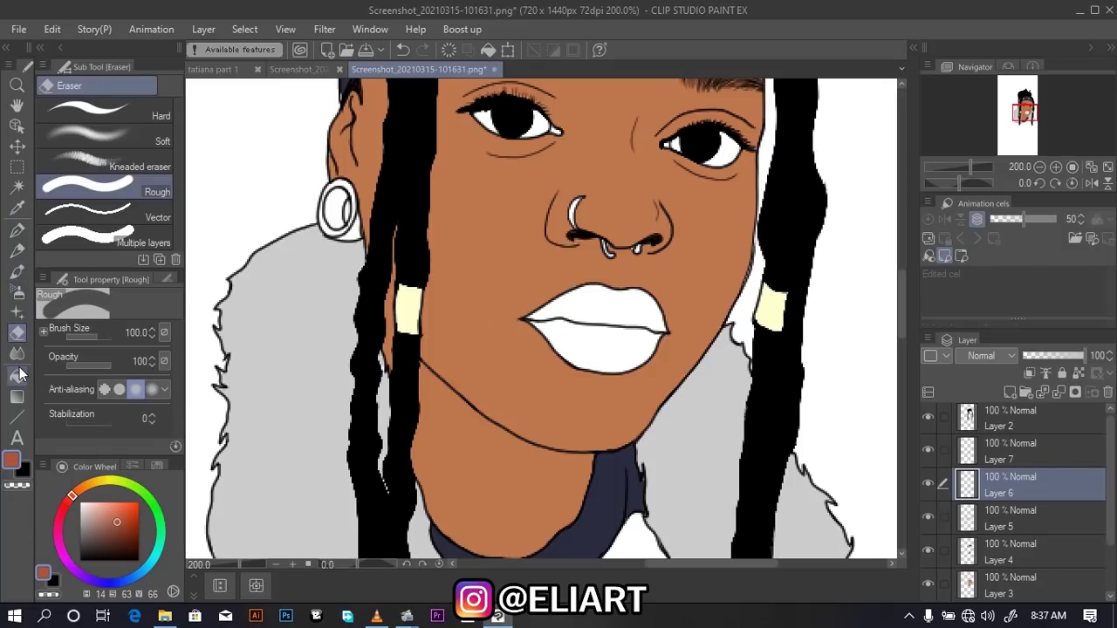
{"action": "left_click", "coordinate": [16, 375]}
{"action": "left_click", "coordinate": [577, 335]}
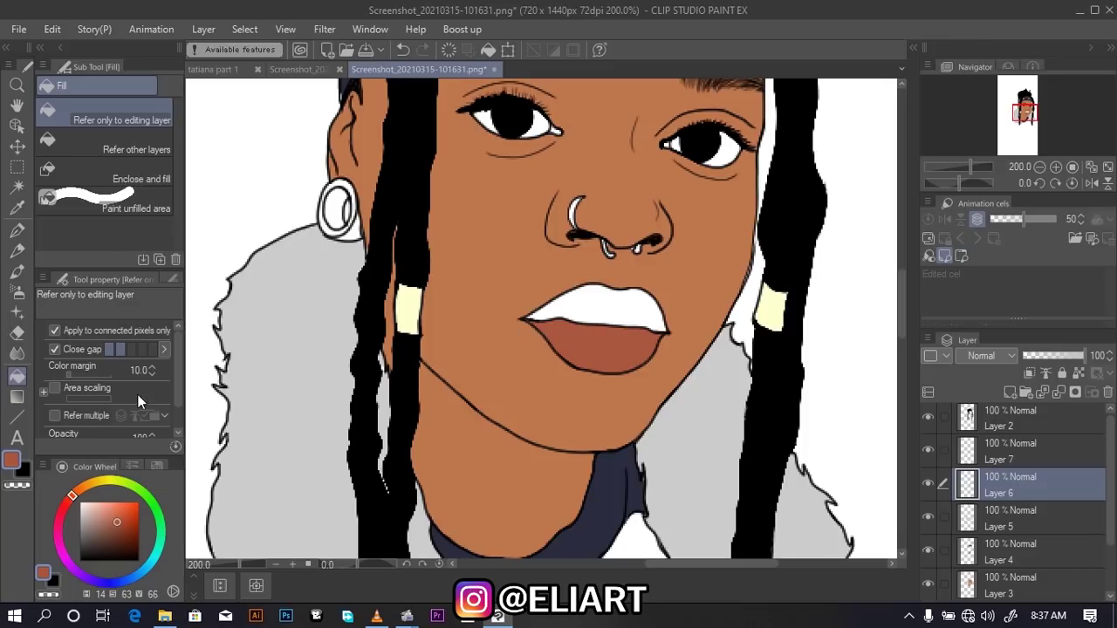
Lighten the lip colour slightly and fill the upper lip with it
{"action": "left_click", "coordinate": [14, 462]}
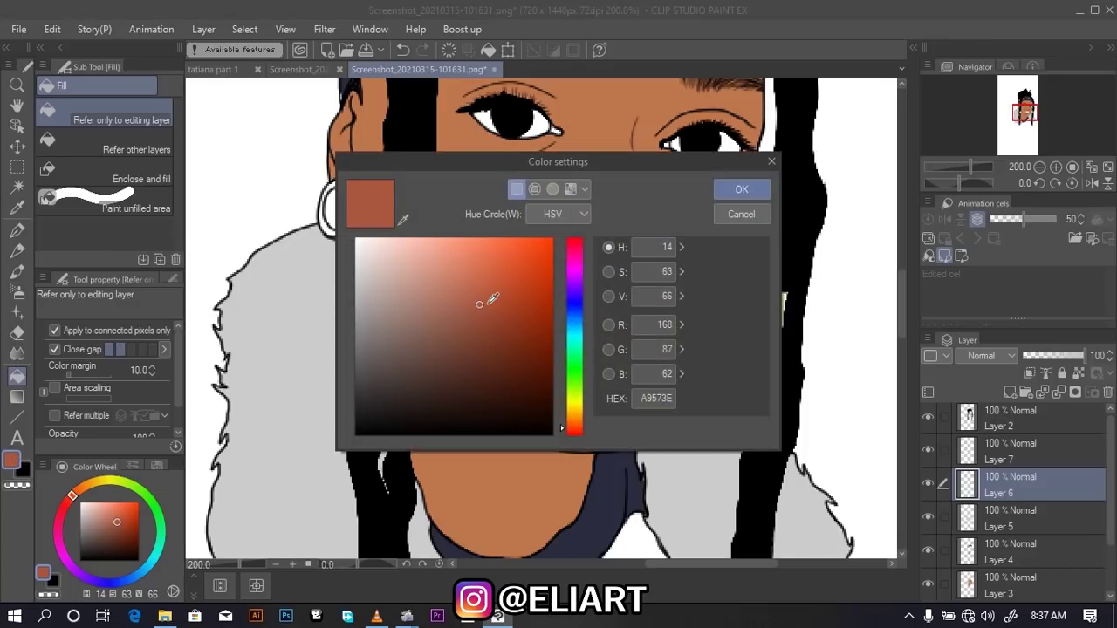
{"action": "left_click_drag", "start_coordinate": [481, 303], "coordinate": [476, 291]}
{"action": "left_click", "coordinate": [740, 191]}
{"action": "left_click", "coordinate": [630, 299]}
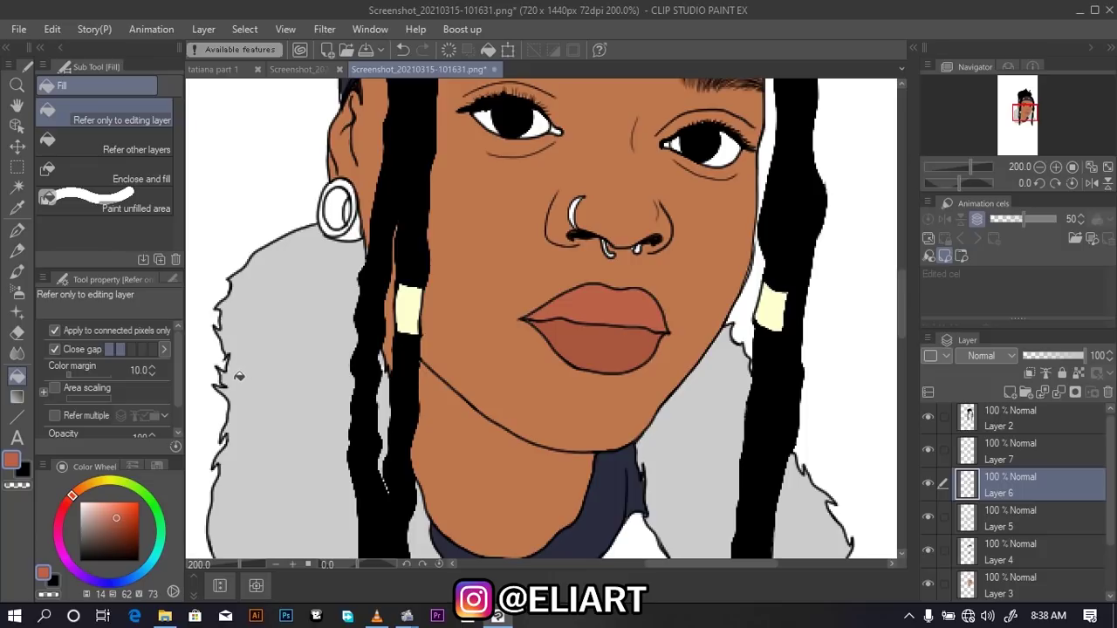
Fill the stretched earring's rim and inner ring dark grey, then toggle Layer 5's visibility
{"action": "left_click", "coordinate": [11, 463]}
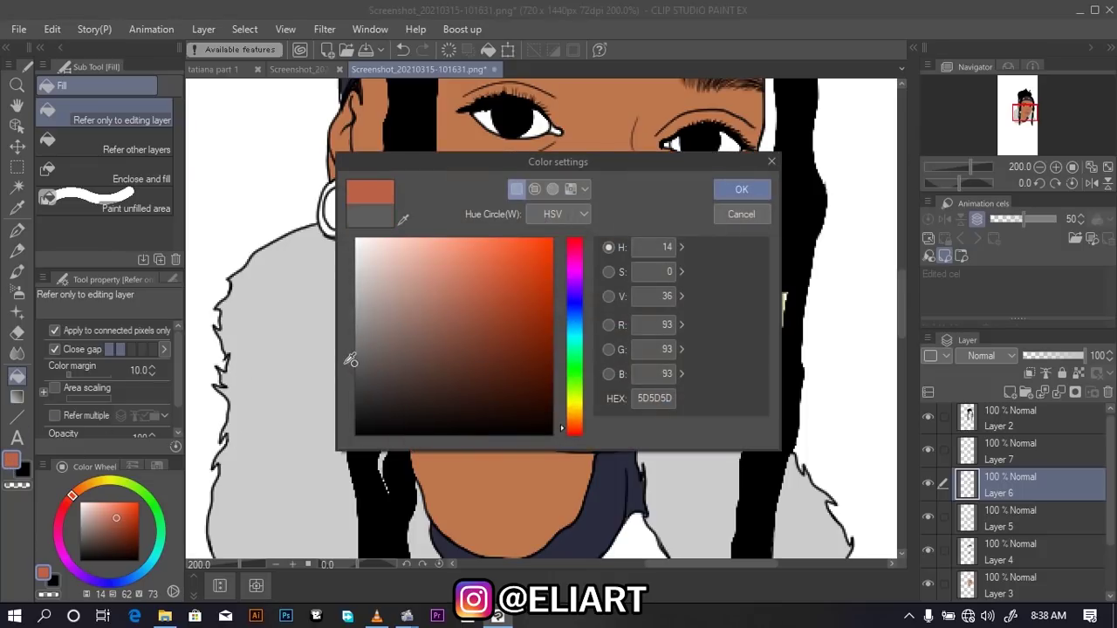
{"action": "left_click_drag", "start_coordinate": [349, 358], "coordinate": [348, 355]}
{"action": "left_click", "coordinate": [741, 189]}
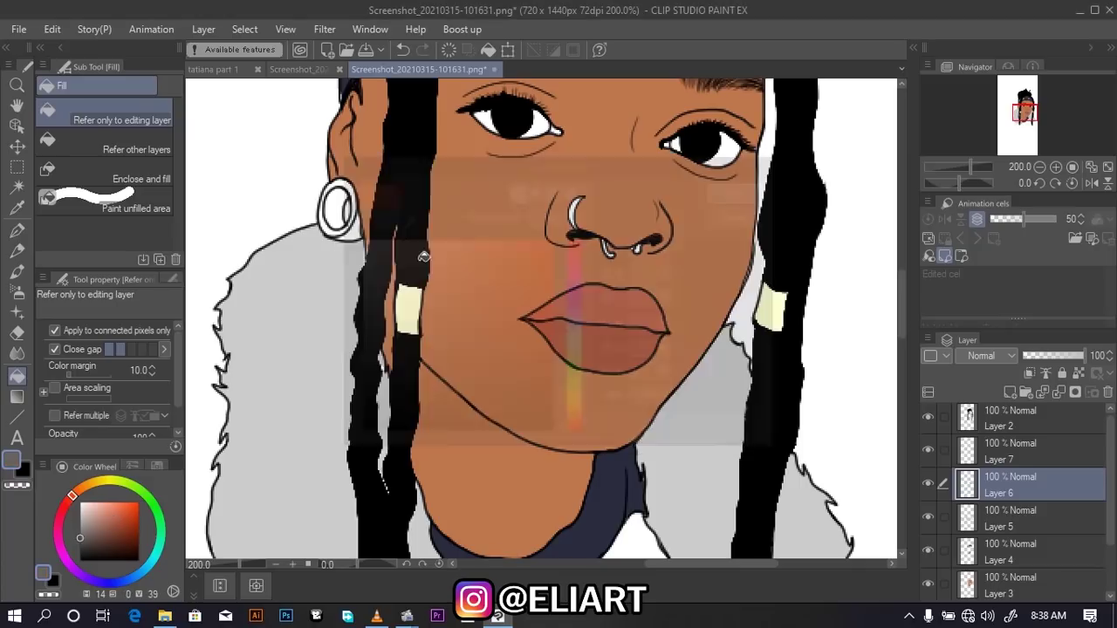
{"action": "left_click", "coordinate": [343, 199]}
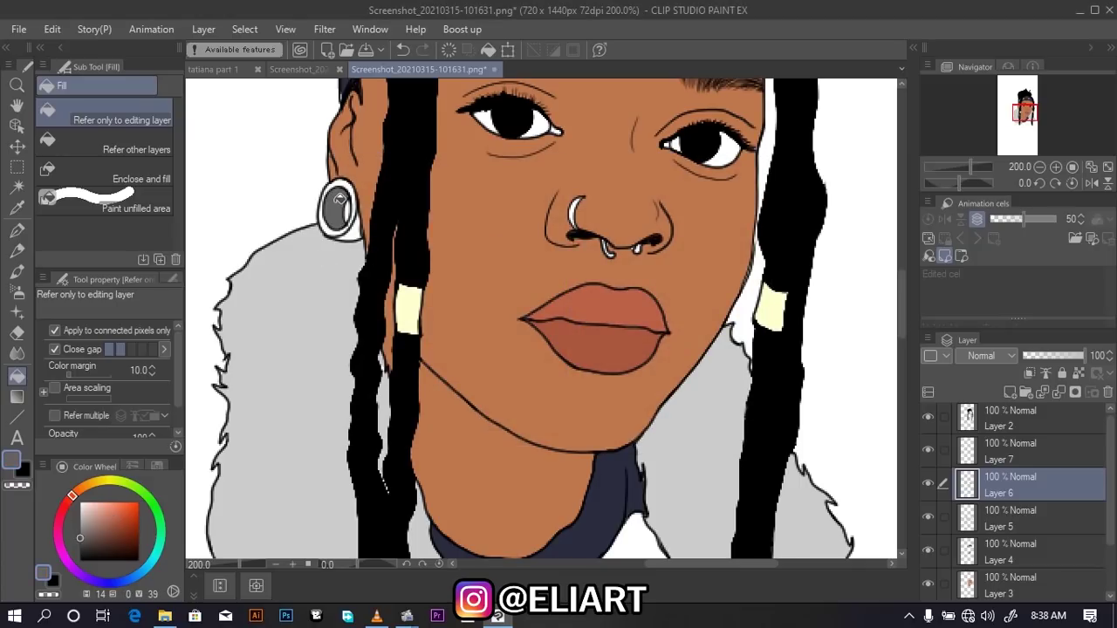
{"action": "left_click", "coordinate": [330, 225]}
{"action": "left_click", "coordinate": [352, 182]}
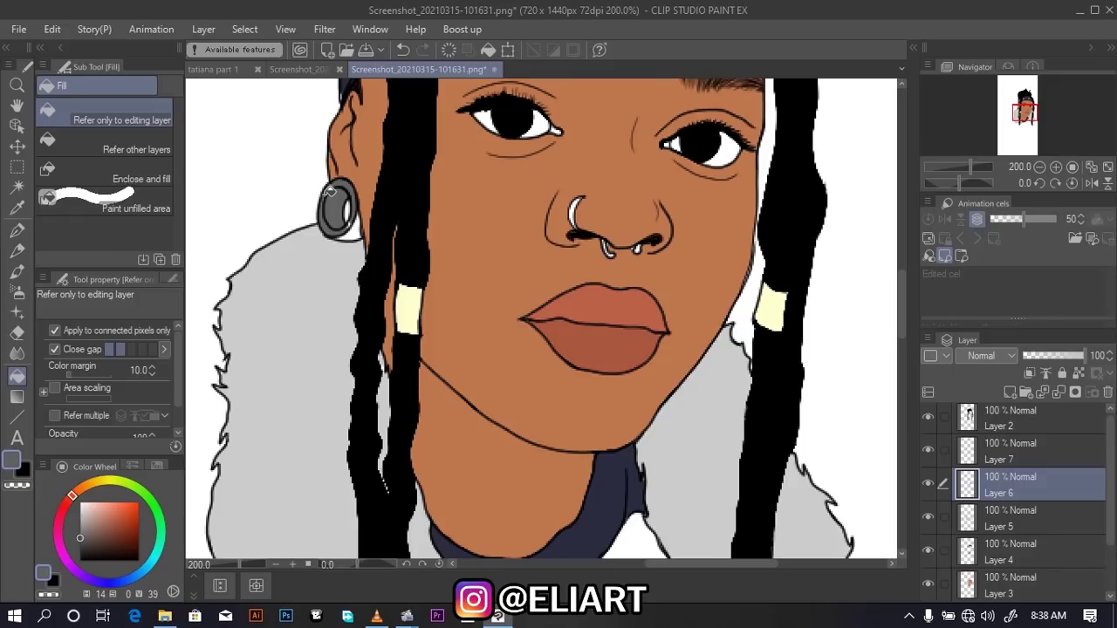
{"action": "left_click", "coordinate": [353, 223]}
{"action": "left_click", "coordinate": [927, 516]}
{"action": "left_click", "coordinate": [928, 517]}
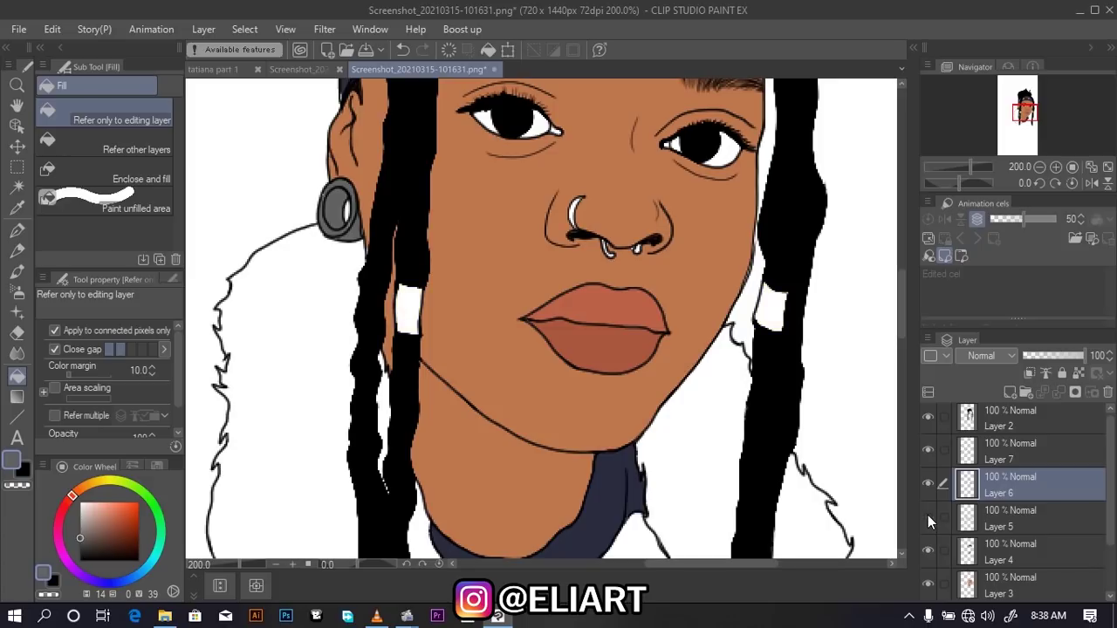
{"action": "left_click", "coordinate": [928, 516]}
Show and select Layer 5, and sample the pale yellow from the bead
{"action": "left_click", "coordinate": [927, 515]}
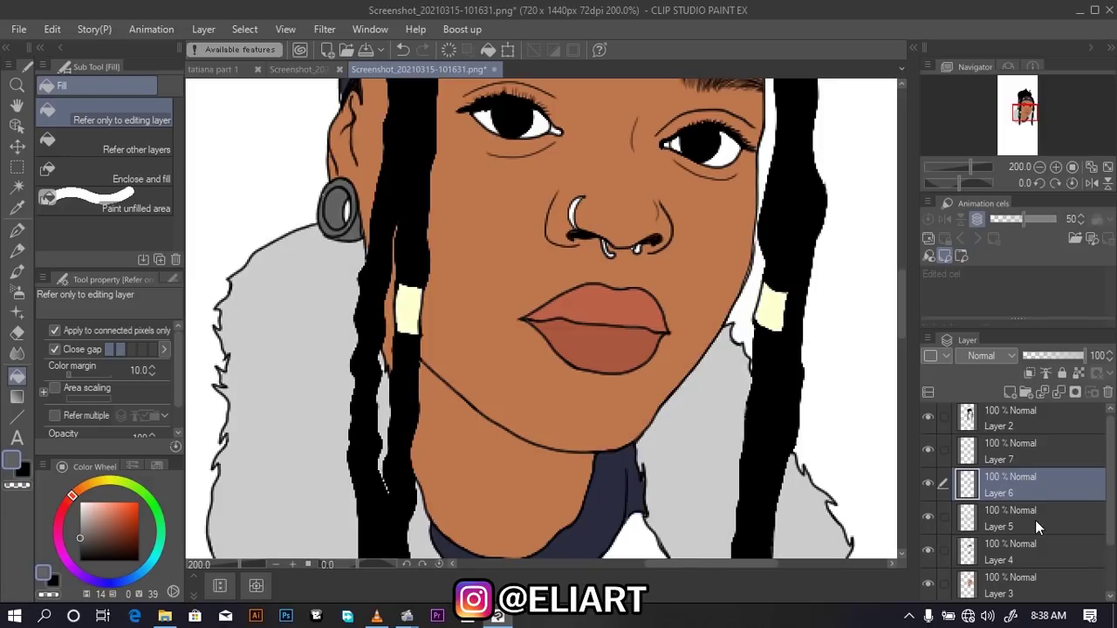
{"action": "left_click", "coordinate": [1035, 520]}
{"action": "key", "text": "i"}
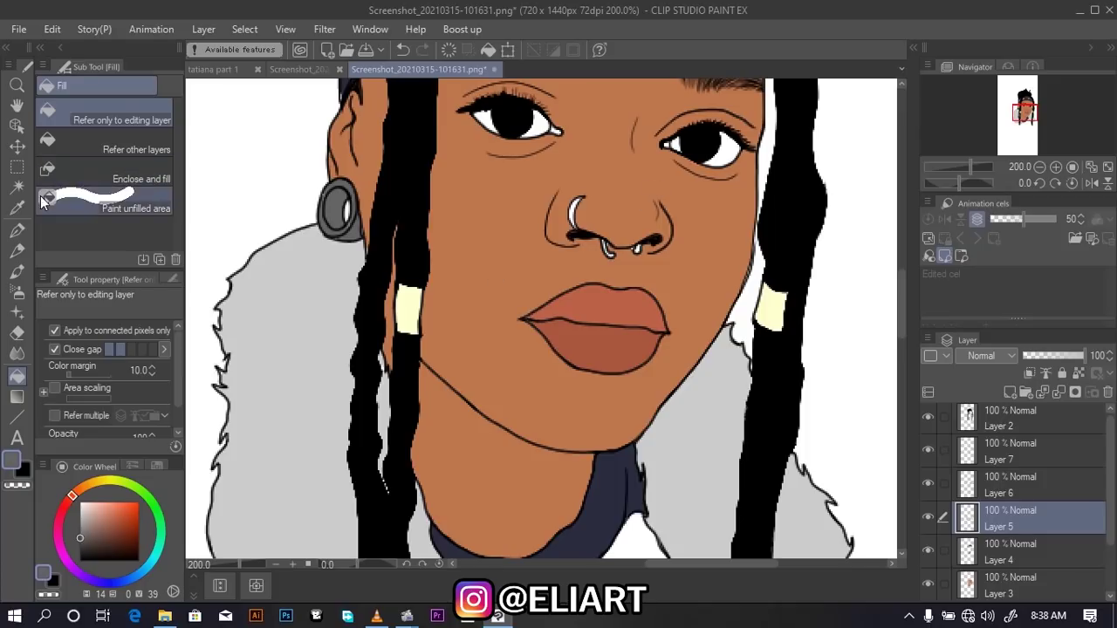
{"action": "left_click", "coordinate": [415, 308]}
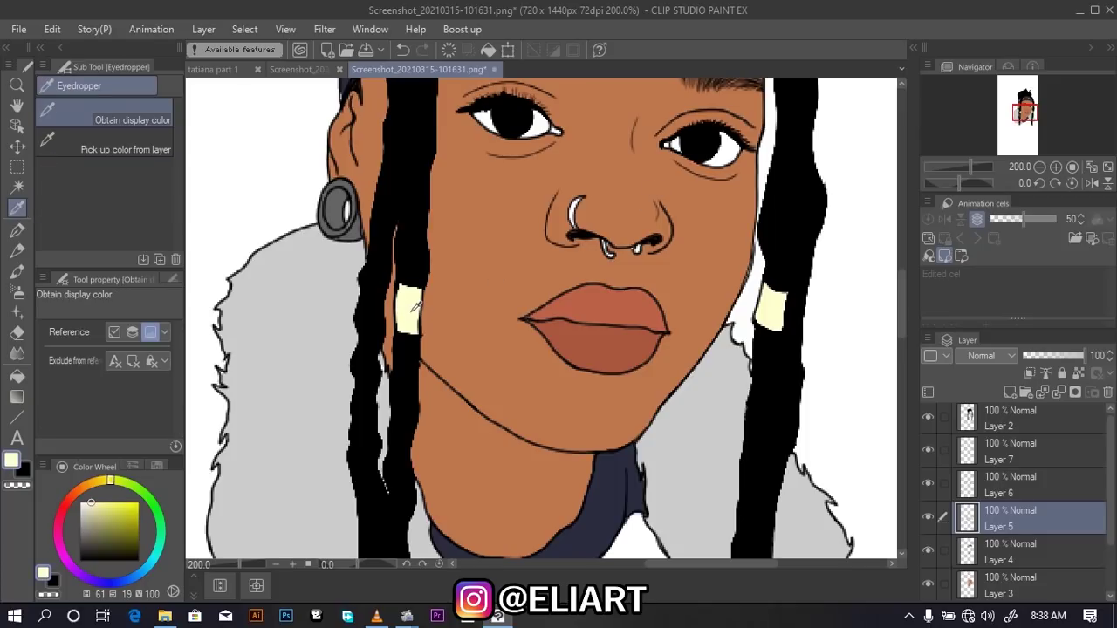
{"action": "left_click", "coordinate": [17, 376]}
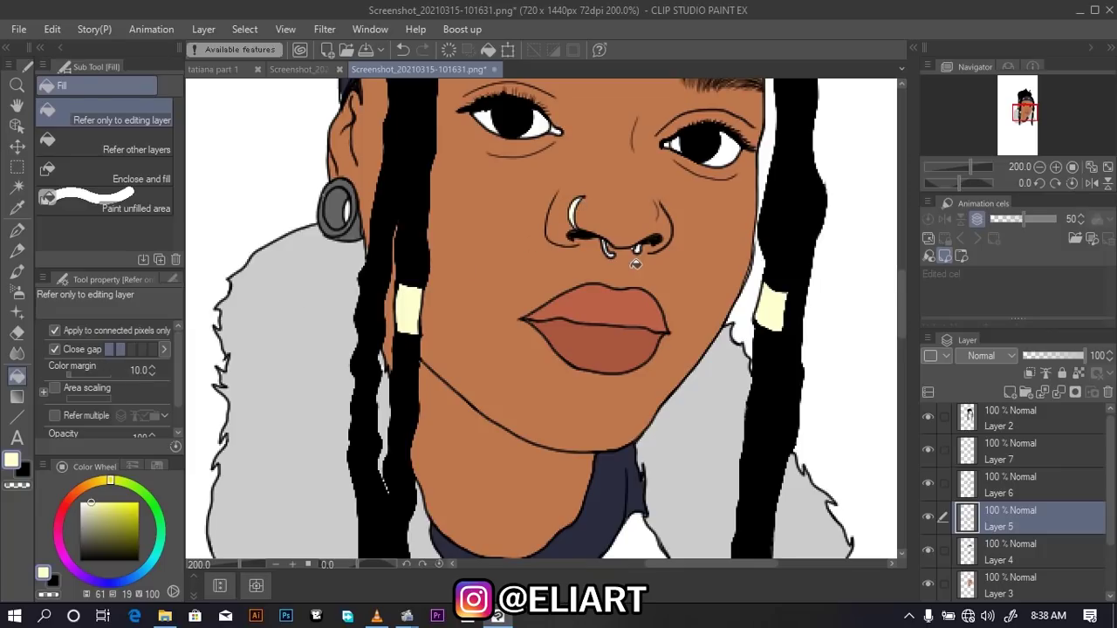
Fill the nose ring pale yellow, undoing an accidental skin fill
{"action": "scroll", "coordinate": [621, 253], "scroll_direction": "up", "scroll_amount": 3}
{"action": "scroll", "coordinate": [621, 253], "scroll_direction": "up", "scroll_amount": 3}
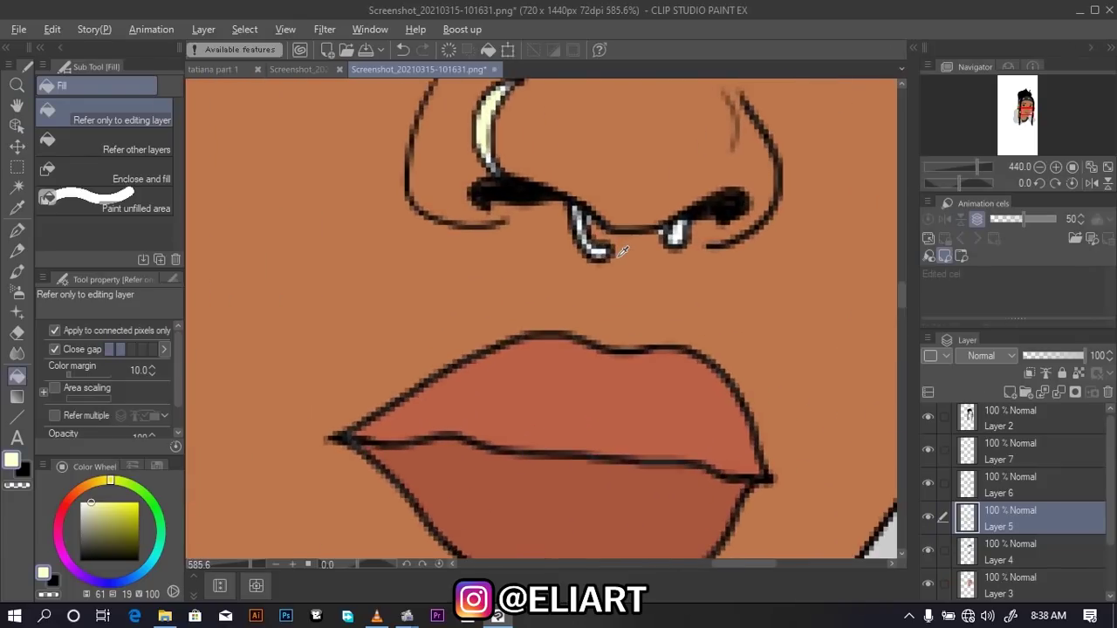
{"action": "left_click", "coordinate": [598, 247]}
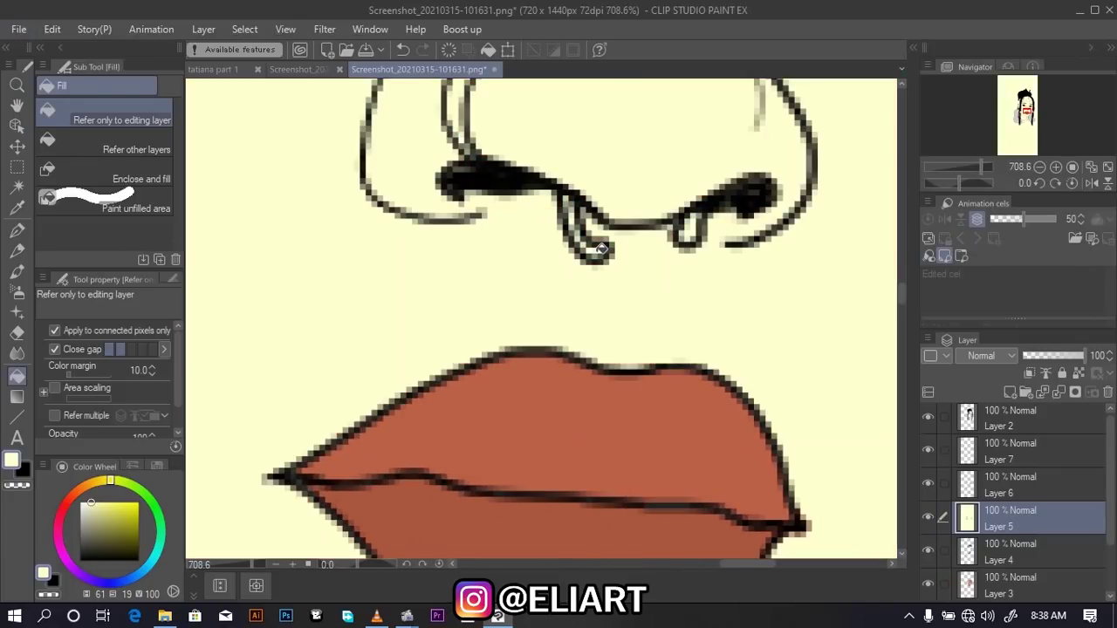
{"action": "key", "text": "ctrl+z"}
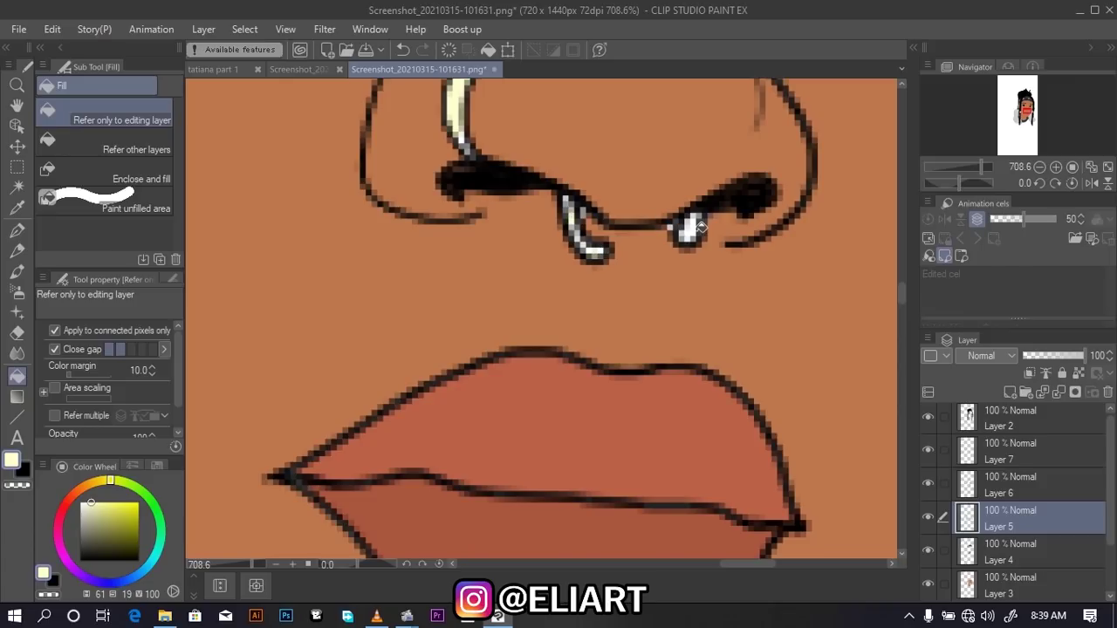
{"action": "key", "text": "ctrl+z"}
{"action": "left_click", "coordinate": [695, 229]}
Zoom and pan to bring the headband and the eyes into view
{"action": "scroll", "coordinate": [657, 228], "scroll_direction": "down", "scroll_amount": 3}
{"action": "scroll", "coordinate": [657, 228], "scroll_direction": "down", "scroll_amount": 2}
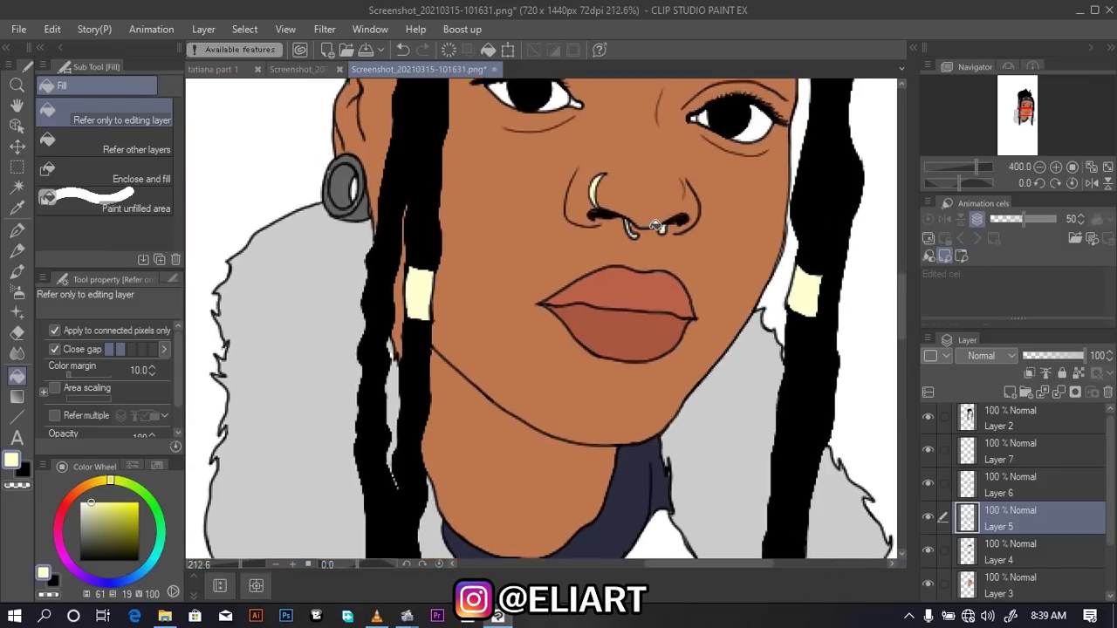
{"action": "left_click_drag", "start_coordinate": [898, 295], "coordinate": [903, 258]}
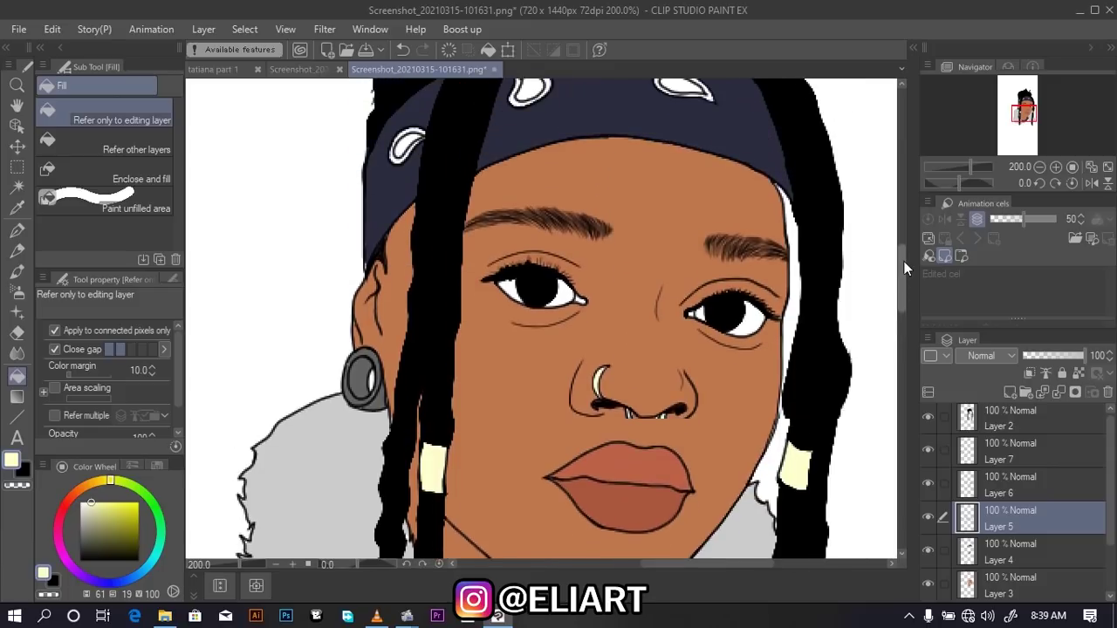
{"action": "scroll", "coordinate": [785, 296], "scroll_direction": "down", "scroll_amount": 1}
{"action": "scroll", "coordinate": [784, 297], "scroll_direction": "down", "scroll_amount": 1}
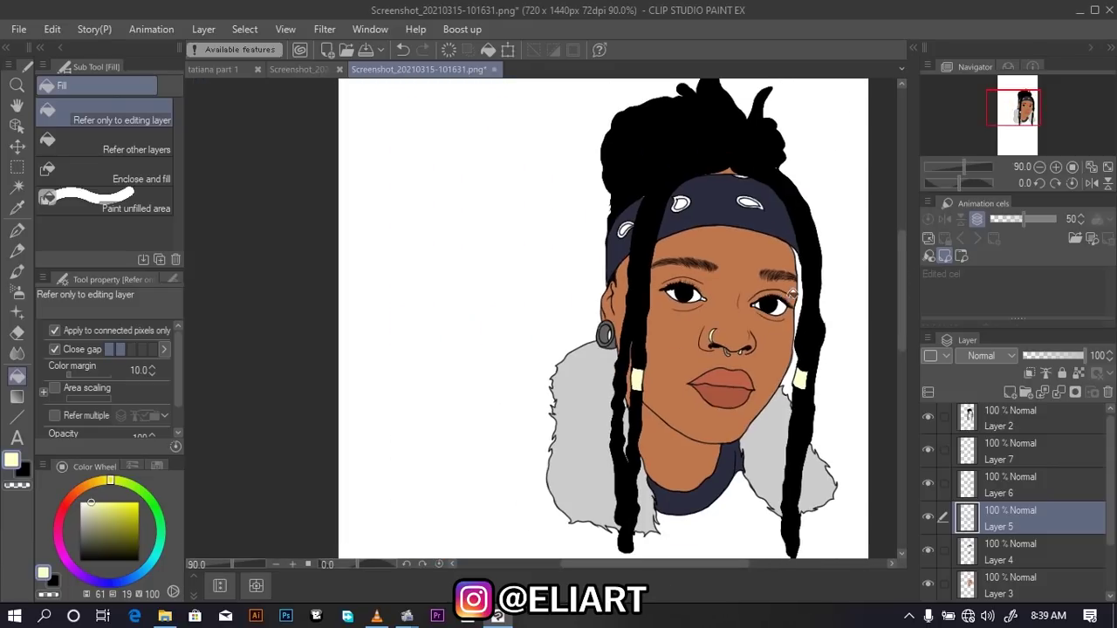
{"action": "scroll", "coordinate": [796, 301], "scroll_direction": "up", "scroll_amount": 1}
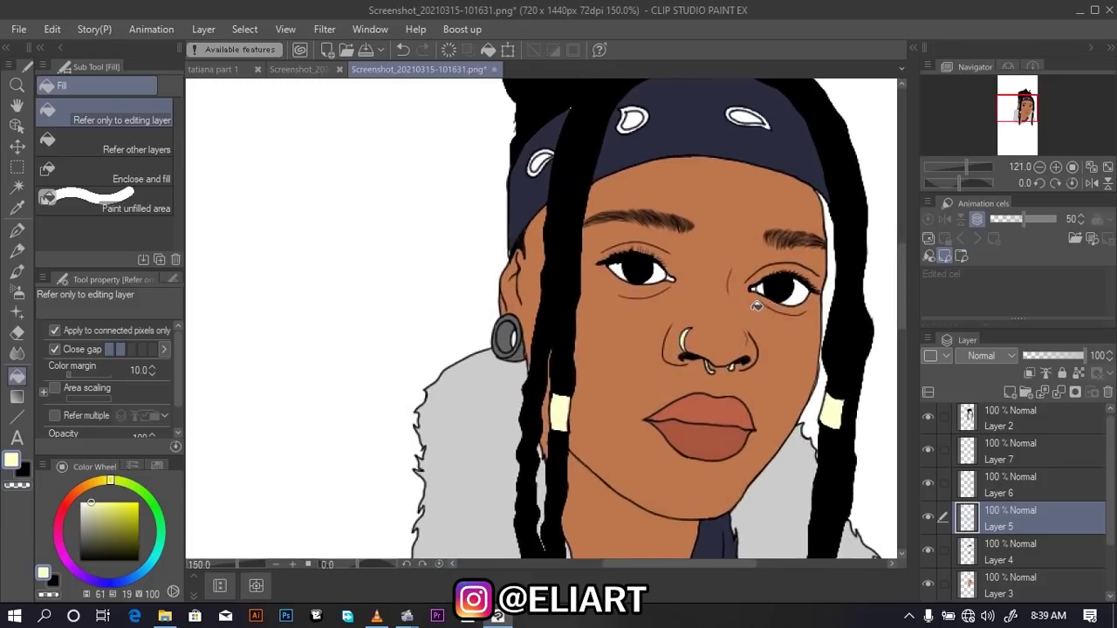
{"action": "scroll", "coordinate": [801, 302], "scroll_direction": "up", "scroll_amount": 1}
{"action": "scroll", "coordinate": [806, 303], "scroll_direction": "up", "scroll_amount": 1}
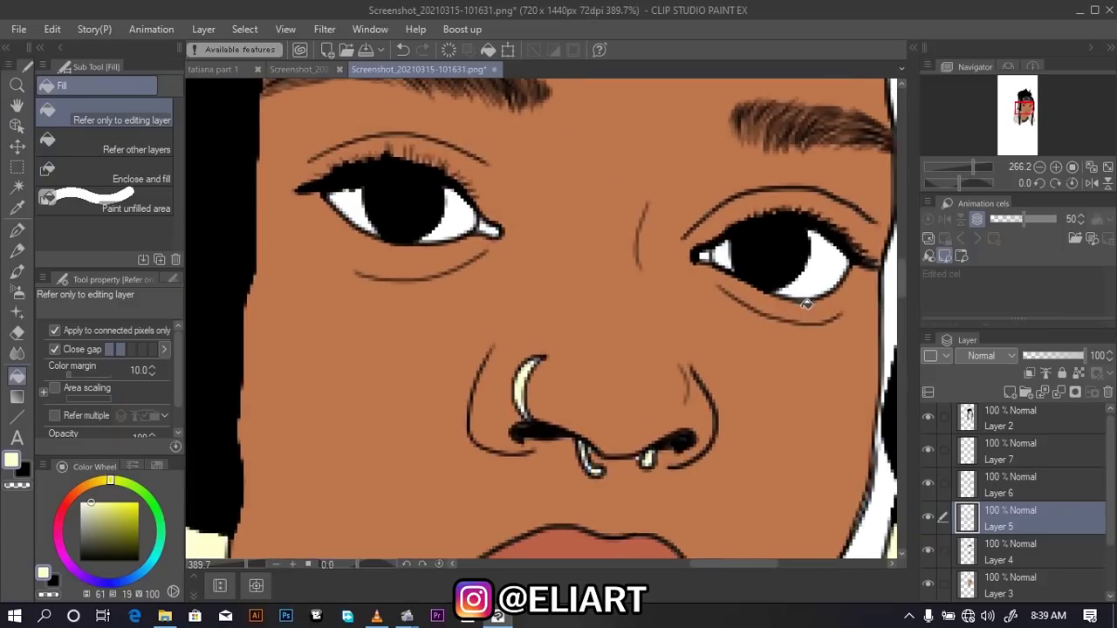
On Layer 6, fill the whites of both eyes with light grey D5D5D5
{"action": "left_click", "coordinate": [1003, 477]}
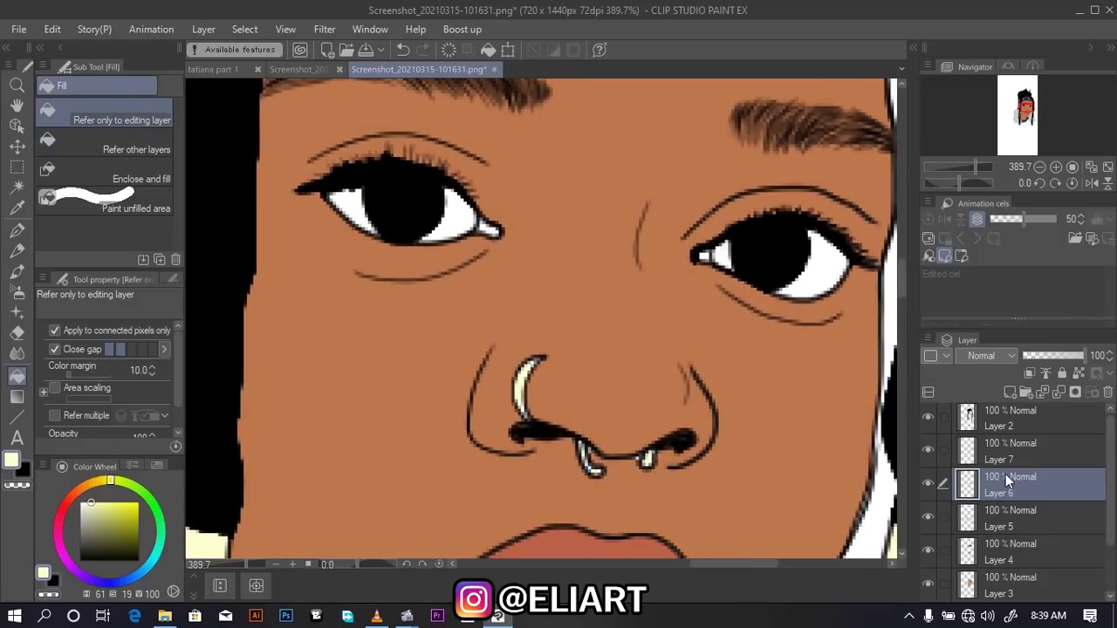
{"action": "left_click", "coordinate": [12, 461]}
{"action": "left_click_drag", "start_coordinate": [378, 270], "coordinate": [354, 270]}
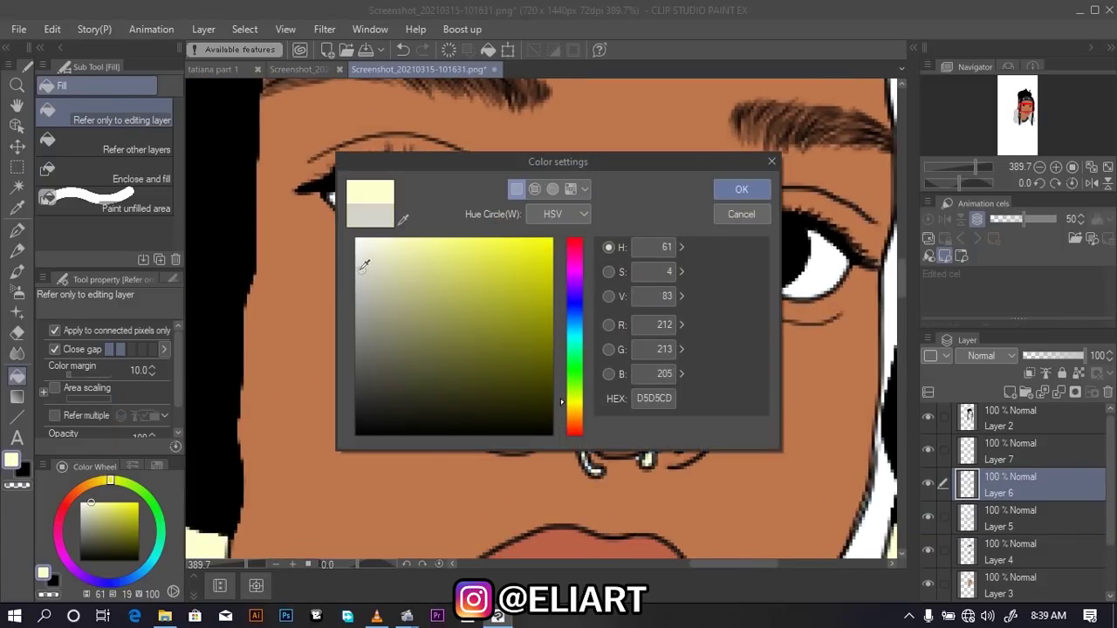
{"action": "left_click", "coordinate": [755, 188]}
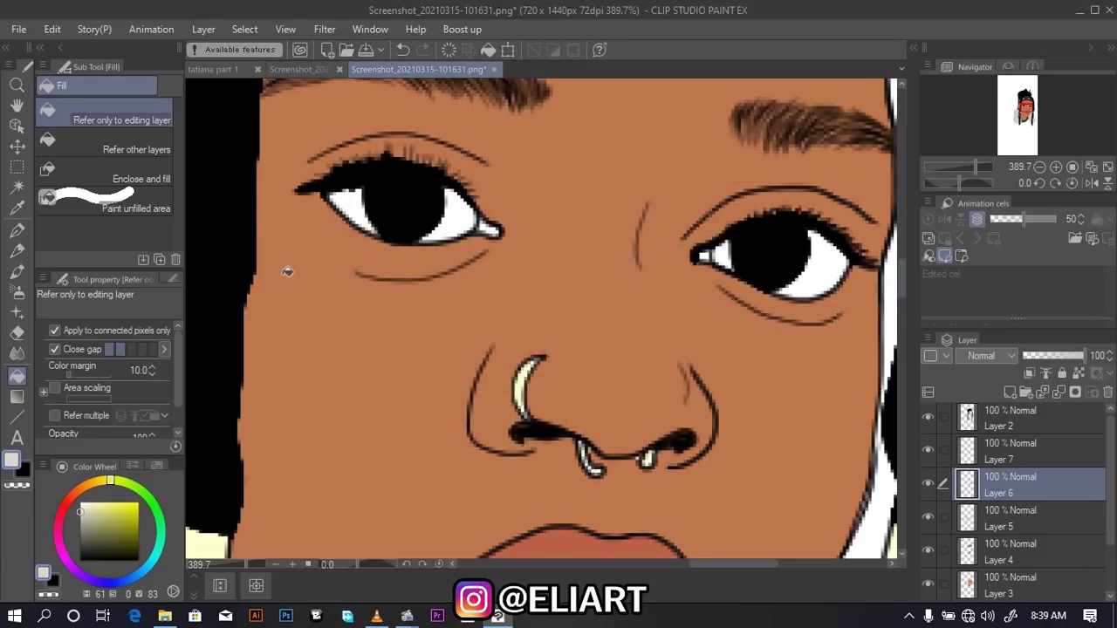
{"action": "left_click", "coordinate": [359, 198]}
{"action": "left_click", "coordinate": [462, 210]}
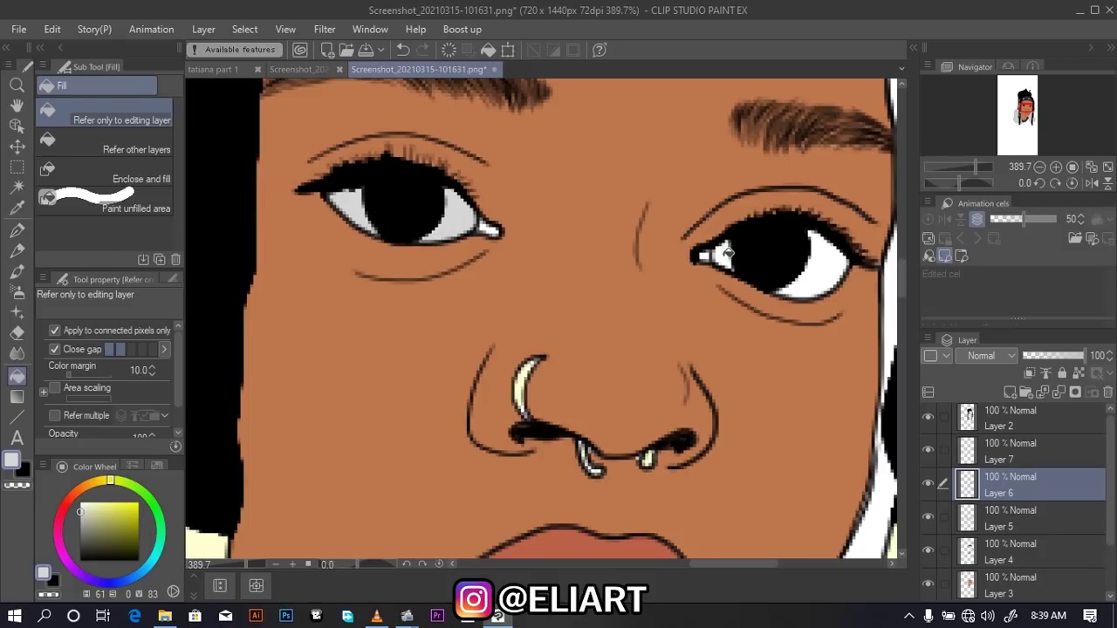
{"action": "left_click", "coordinate": [726, 254]}
{"action": "left_click", "coordinate": [830, 261]}
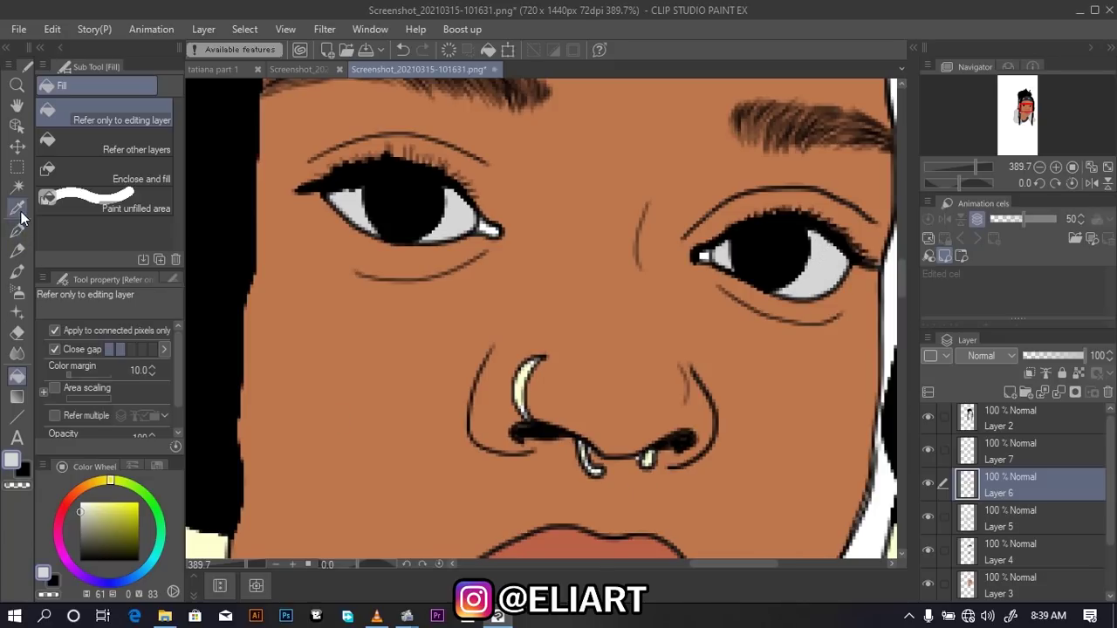
Sample the reddish-brown lip colour as the drawing colour
{"action": "left_click", "coordinate": [16, 207]}
{"action": "scroll", "coordinate": [637, 419], "scroll_direction": "down", "scroll_amount": 3}
{"action": "left_click", "coordinate": [602, 544]}
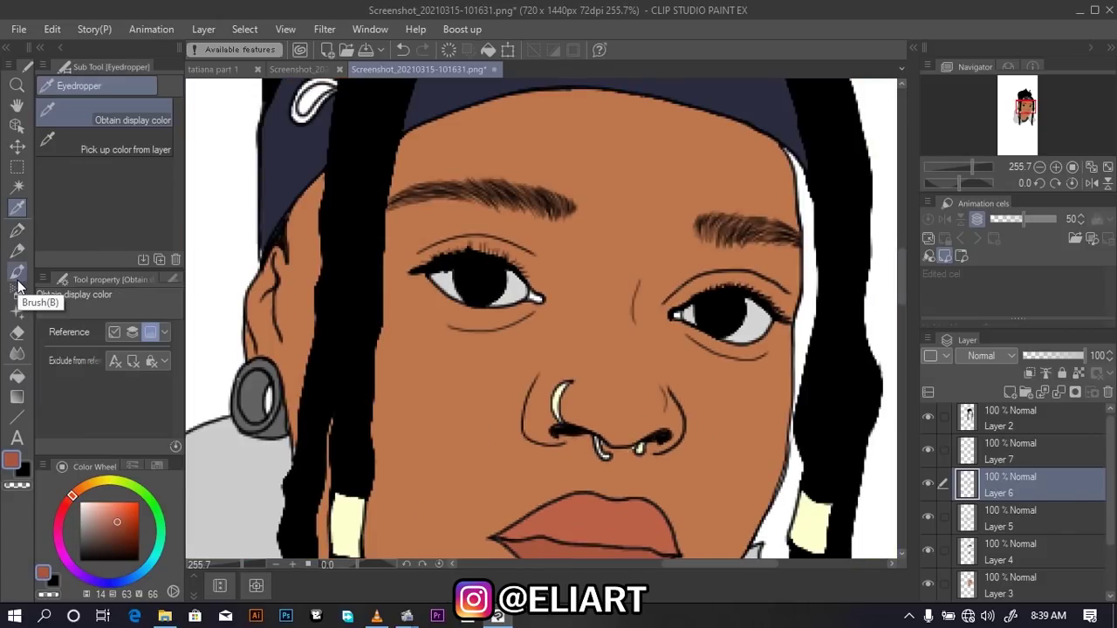
Toggle visibility of Layers 4, 5 and 6 to check which holds each fill
{"action": "left_click", "coordinate": [928, 551]}
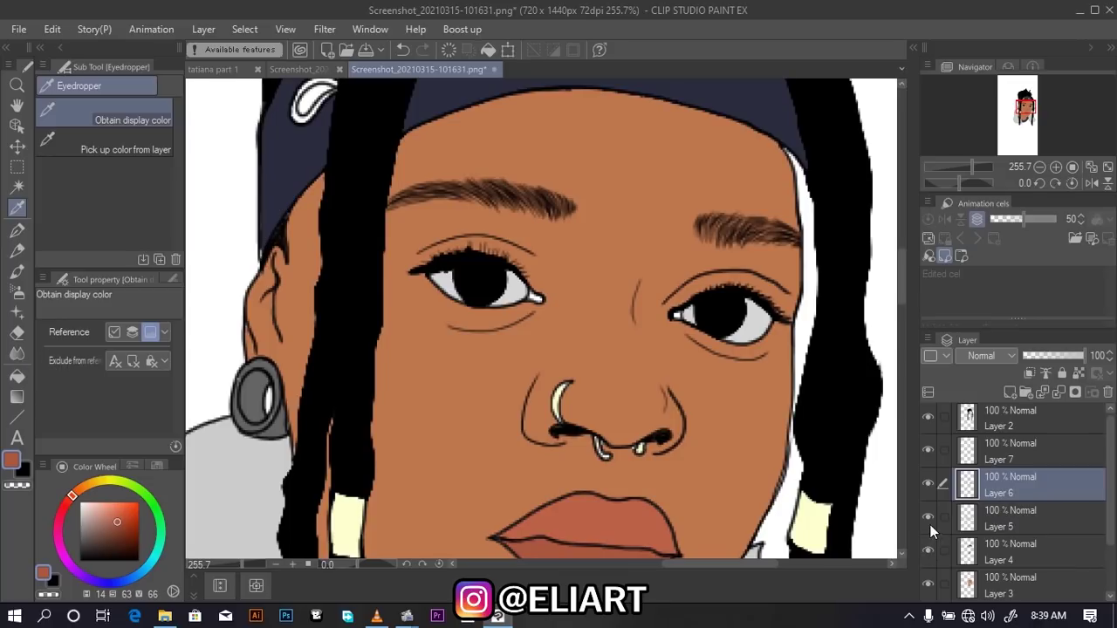
{"action": "left_click", "coordinate": [927, 515]}
{"action": "left_click", "coordinate": [927, 515]}
{"action": "left_click", "coordinate": [927, 584]}
{"action": "left_click", "coordinate": [926, 518]}
{"action": "left_click", "coordinate": [929, 547]}
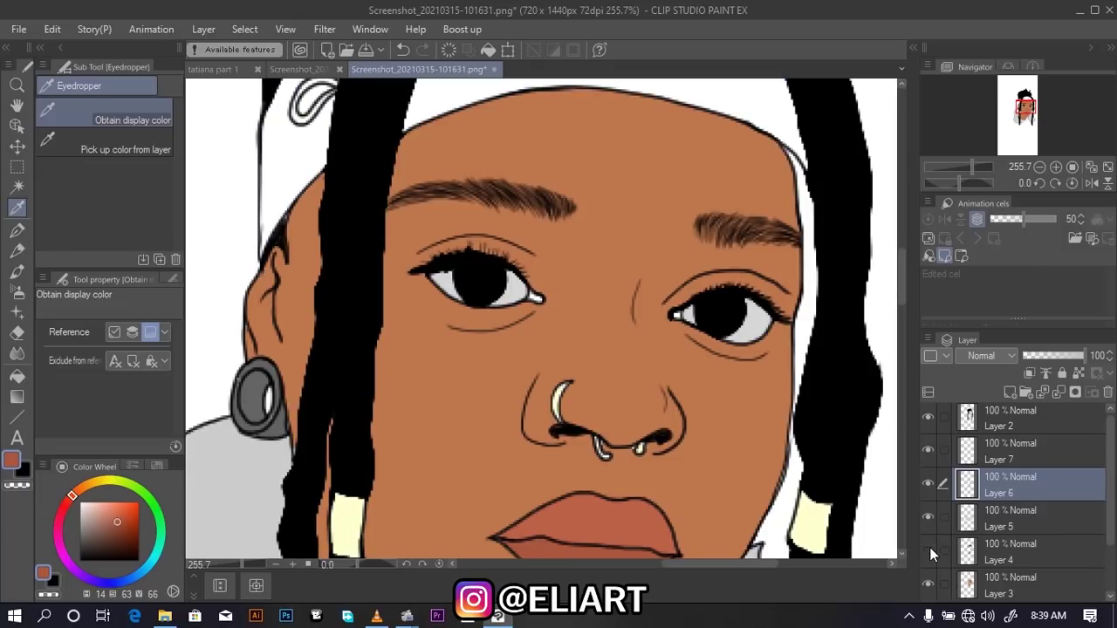
{"action": "left_click", "coordinate": [926, 483]}
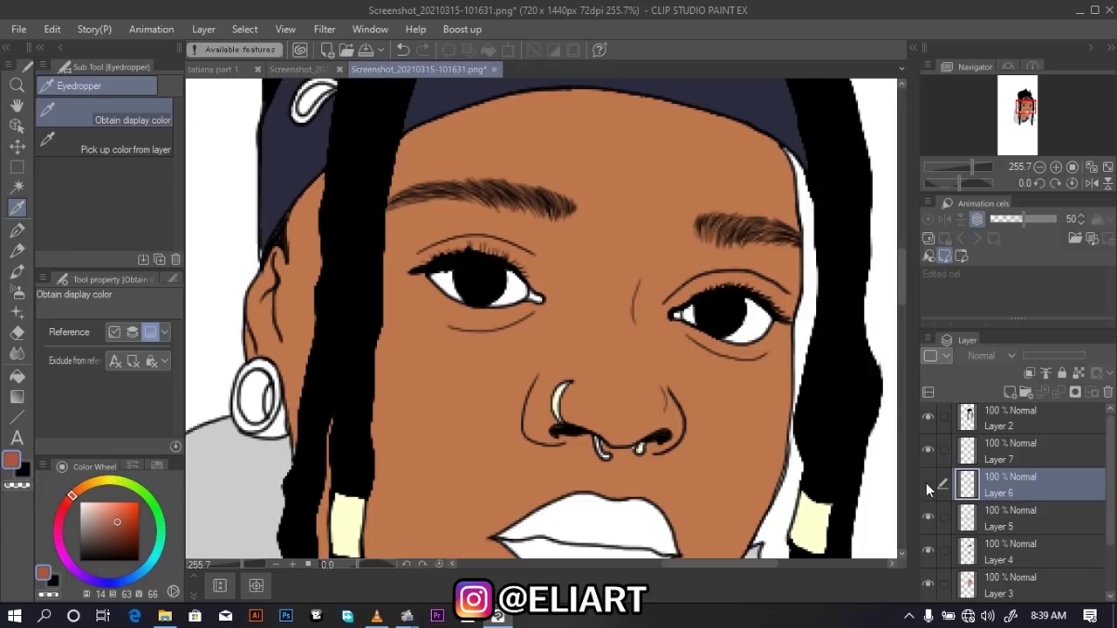
{"action": "left_click", "coordinate": [926, 483]}
{"action": "left_click", "coordinate": [926, 482]}
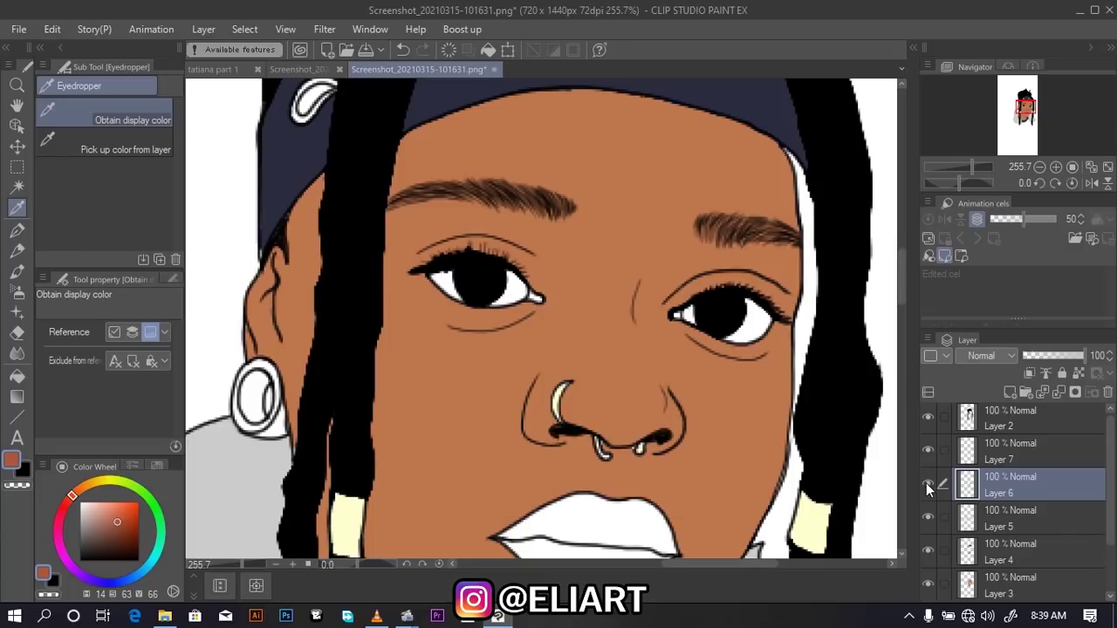
{"action": "left_click", "coordinate": [926, 482]}
{"action": "left_click", "coordinate": [926, 483]}
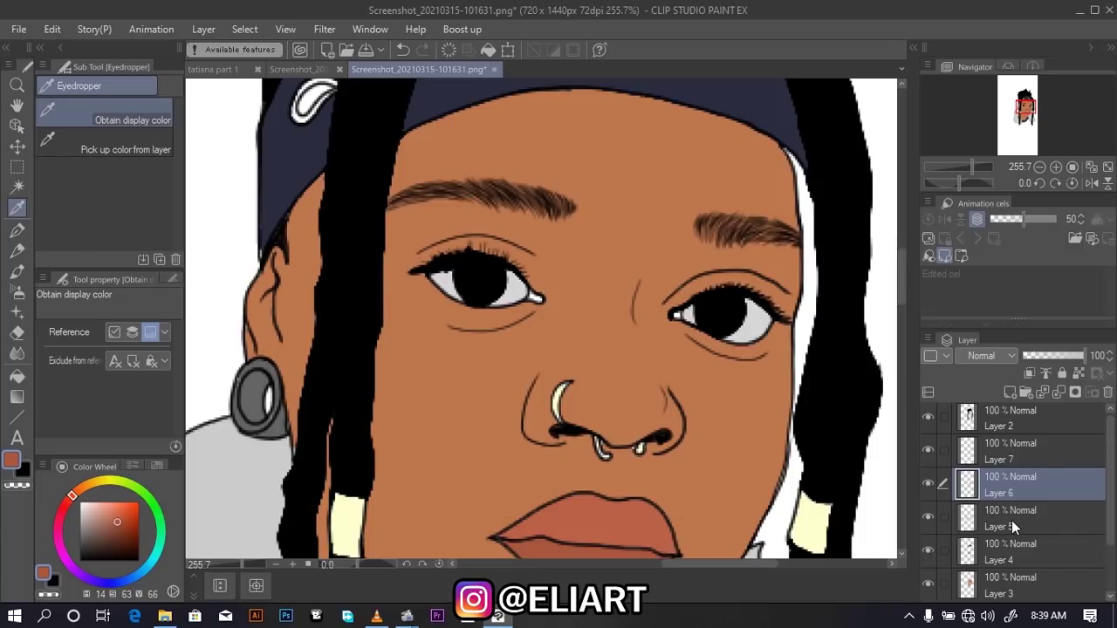
On Layer 5, fill the left eye's inner corner with the lip colour
{"action": "left_click", "coordinate": [1011, 519]}
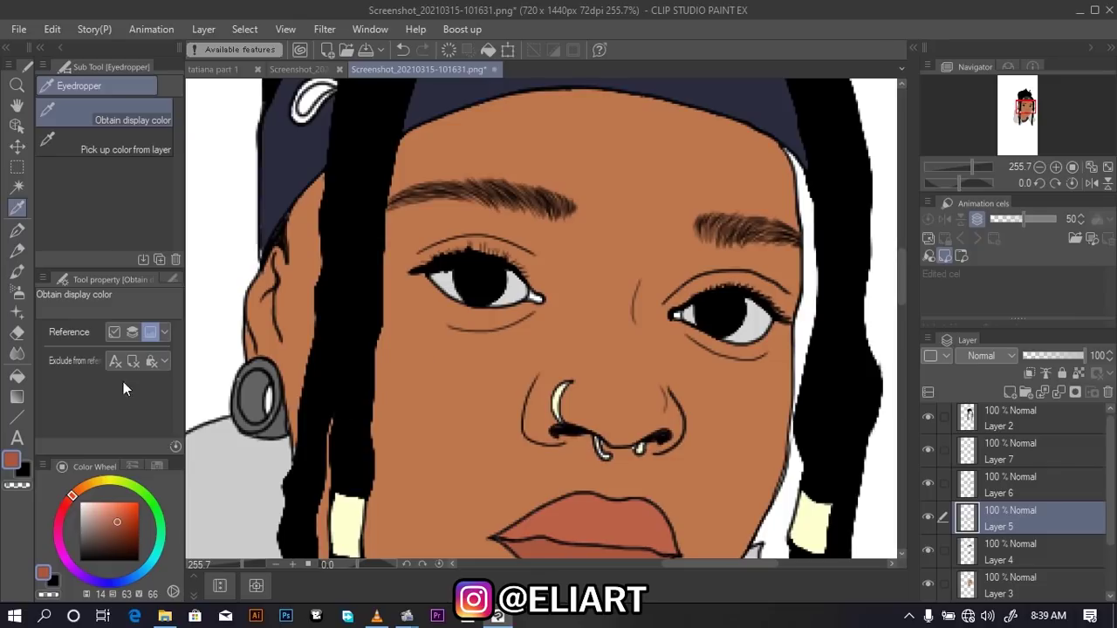
{"action": "left_click", "coordinate": [17, 376]}
{"action": "scroll", "coordinate": [534, 299], "scroll_direction": "up", "scroll_amount": 4}
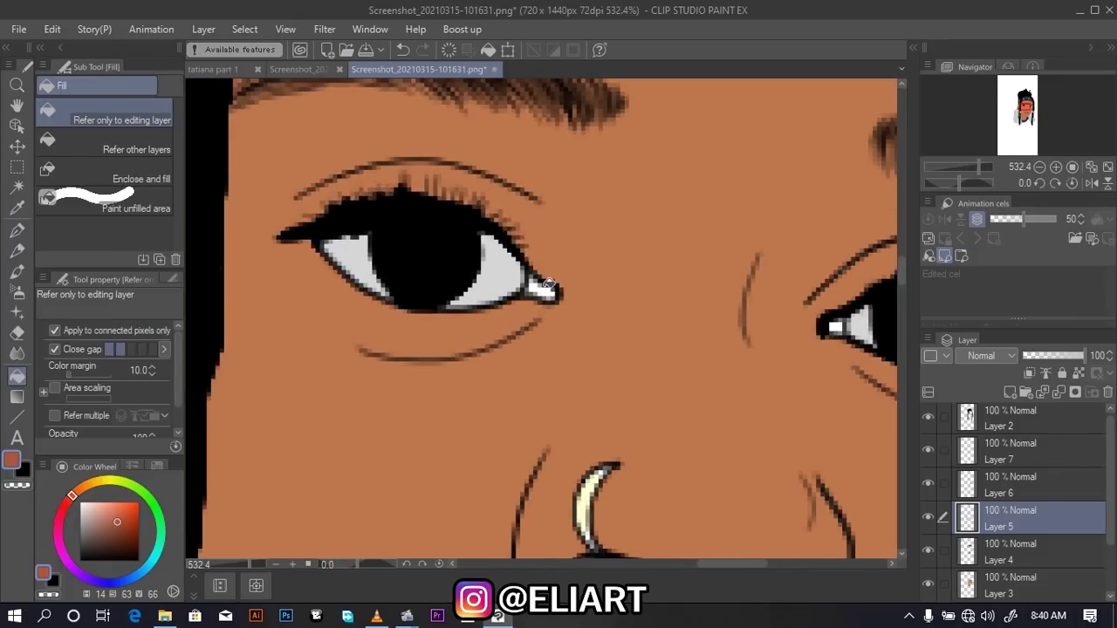
{"action": "left_click", "coordinate": [548, 287]}
Fill the right eye's inner corner reddish-brown and zoom out over the portrait
{"action": "left_click", "coordinate": [840, 326]}
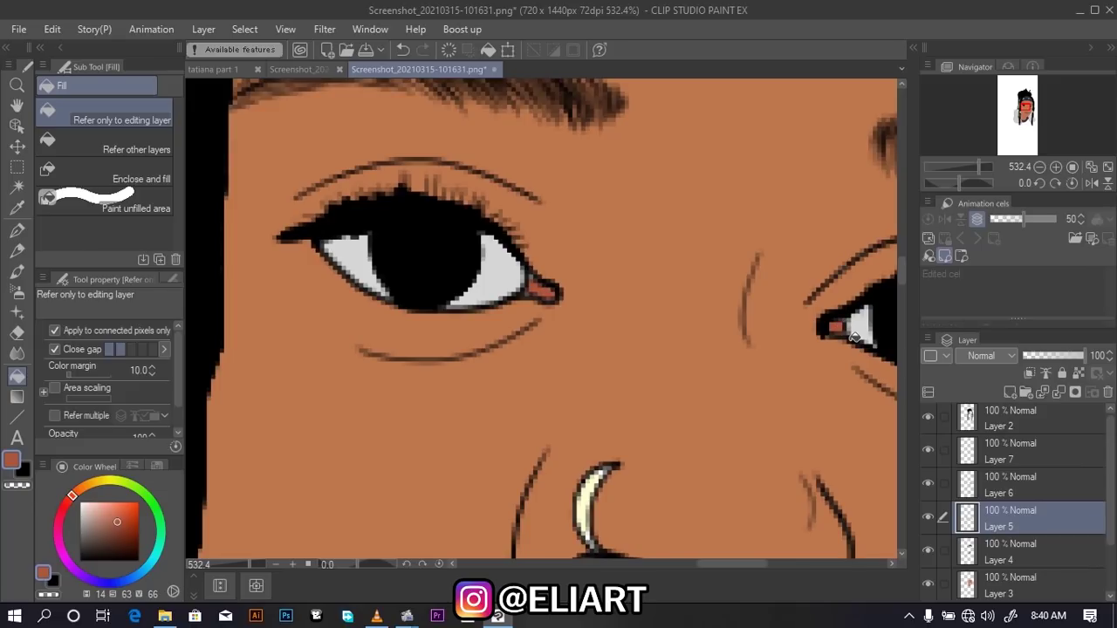
{"action": "scroll", "coordinate": [843, 336], "scroll_direction": "down", "scroll_amount": 2}
{"action": "scroll", "coordinate": [843, 336], "scroll_direction": "down", "scroll_amount": 2}
{"action": "scroll", "coordinate": [843, 336], "scroll_direction": "down", "scroll_amount": 1}
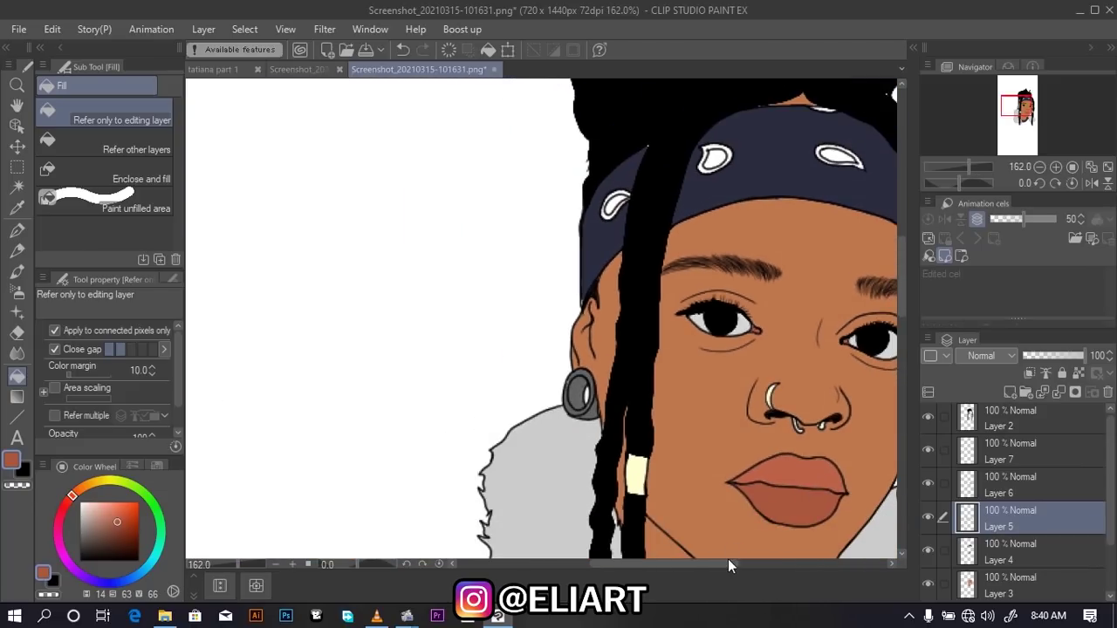
{"action": "scroll", "coordinate": [759, 563], "scroll_direction": "down", "scroll_amount": 2}
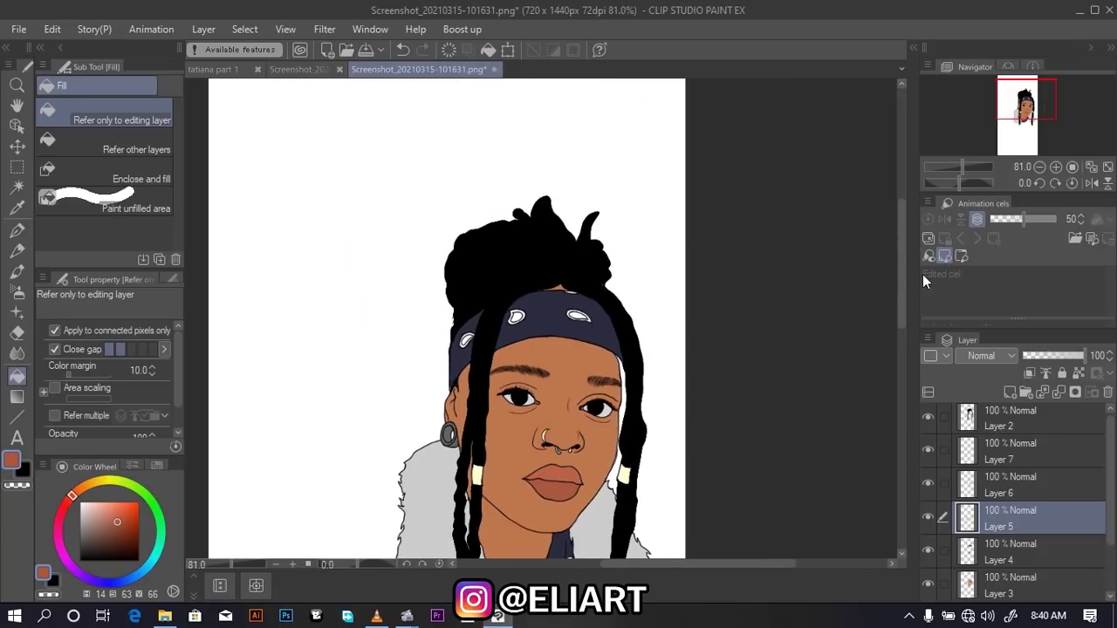
{"action": "scroll", "coordinate": [898, 304], "scroll_direction": "down", "scroll_amount": 1}
{"action": "scroll", "coordinate": [899, 299], "scroll_direction": "up", "scroll_amount": 1}
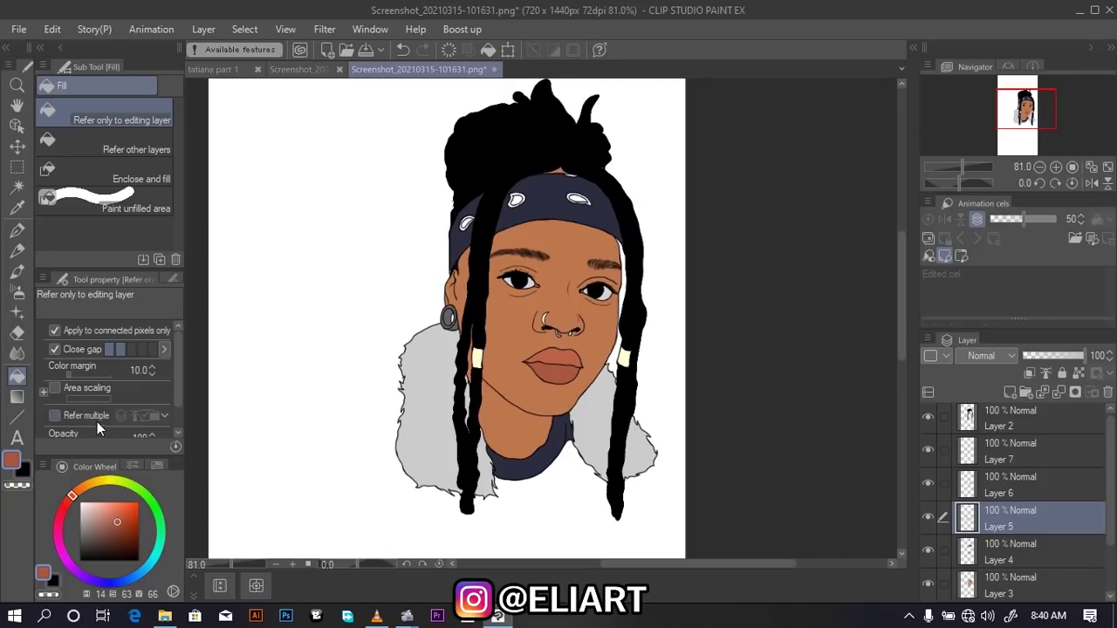
{"action": "scroll", "coordinate": [1055, 509], "scroll_direction": "down", "scroll_amount": 1}
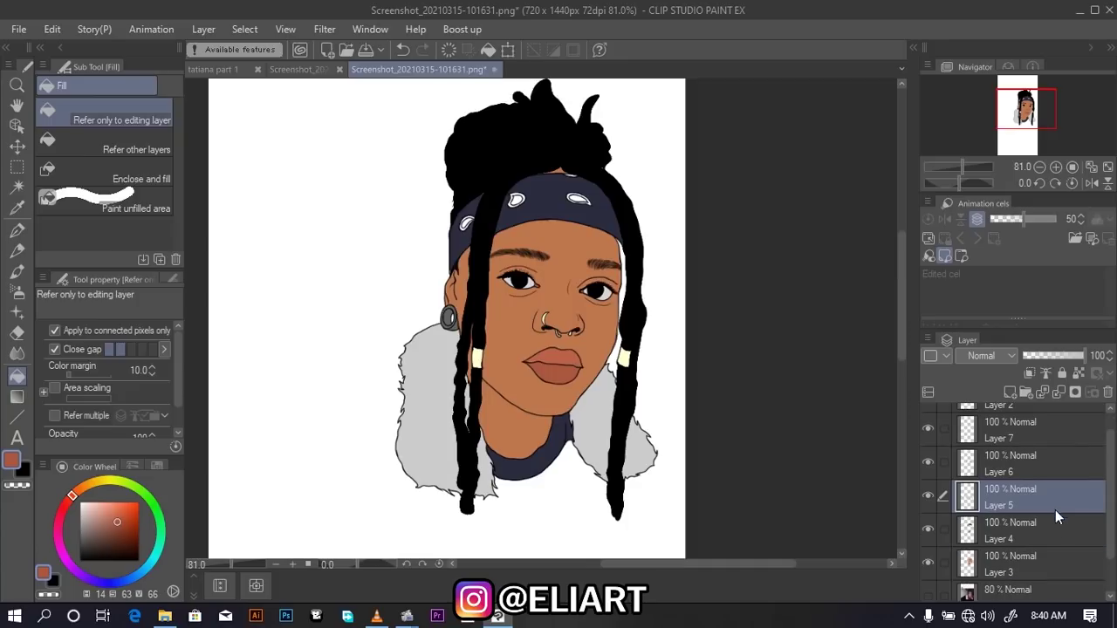
Select Layer 3, the skin layer, and adjust the view of the whole drawing
{"action": "left_click", "coordinate": [1001, 555]}
{"action": "scroll", "coordinate": [1007, 551], "scroll_direction": "up", "scroll_amount": 1}
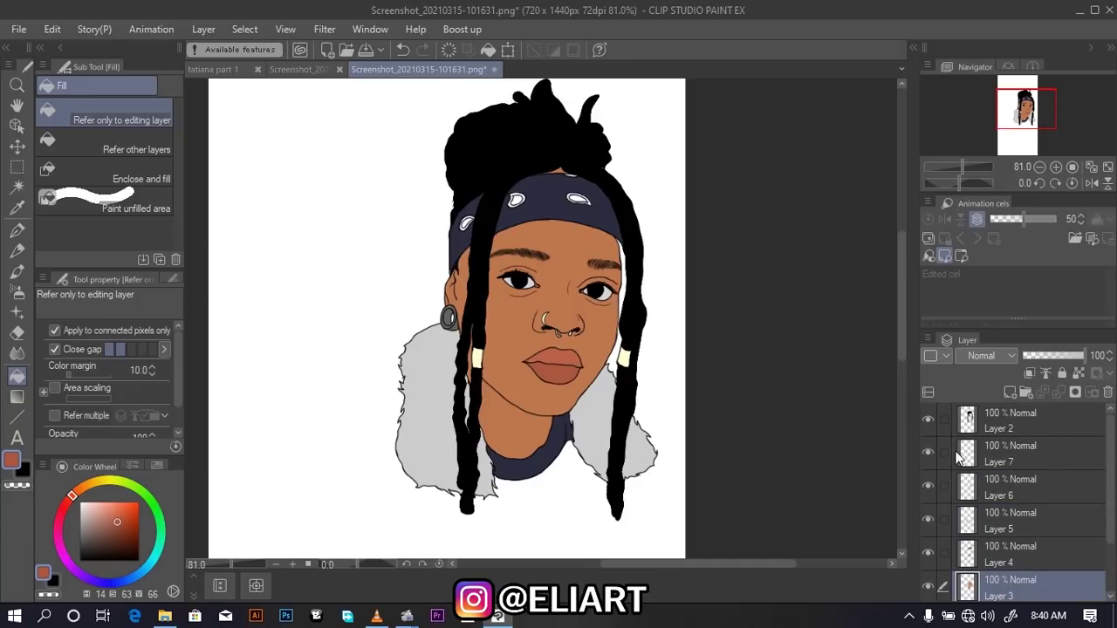
{"action": "scroll", "coordinate": [1035, 533], "scroll_direction": "down", "scroll_amount": 1}
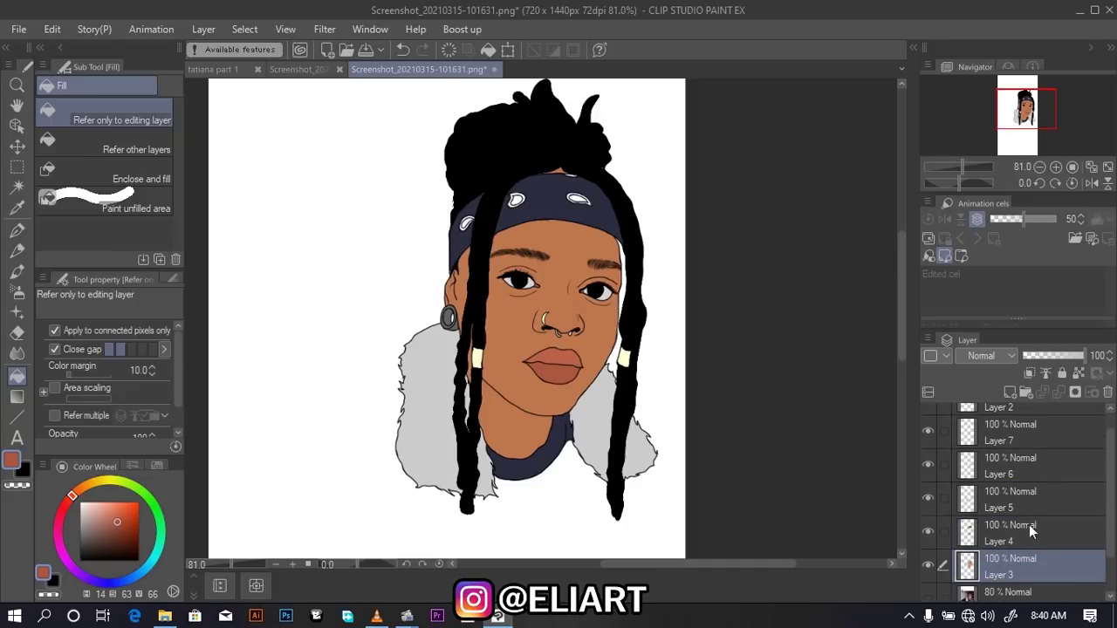
{"action": "scroll", "coordinate": [449, 316], "scroll_direction": "down", "scroll_amount": 1}
{"action": "scroll", "coordinate": [452, 318], "scroll_direction": "down", "scroll_amount": 2}
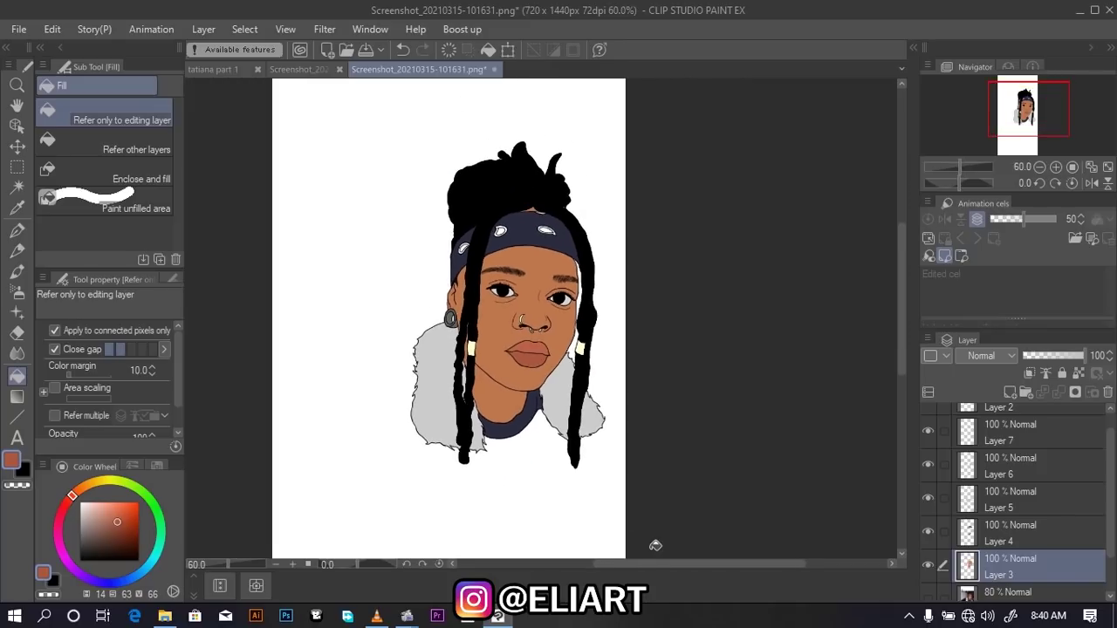
{"action": "left_click_drag", "start_coordinate": [665, 564], "coordinate": [647, 564]}
{"action": "scroll", "coordinate": [655, 430], "scroll_direction": "up", "scroll_amount": 1}
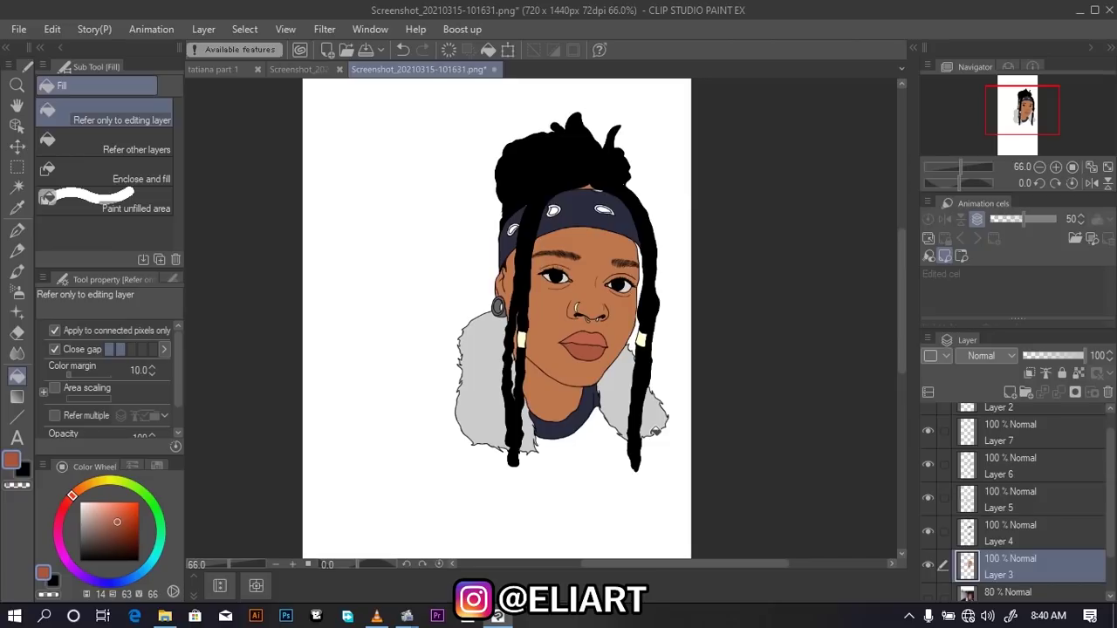
{"action": "scroll", "coordinate": [967, 541], "scroll_direction": "up", "scroll_amount": 1}
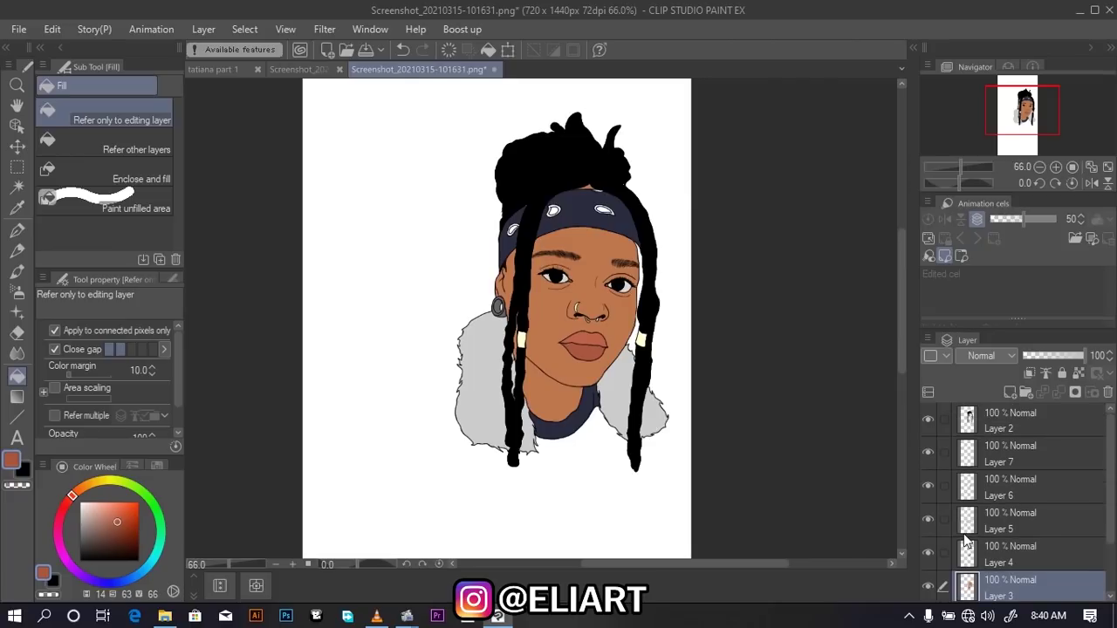
Hide the Layer 2 line art and undo a trial darker fill on the face
{"action": "left_click", "coordinate": [928, 418]}
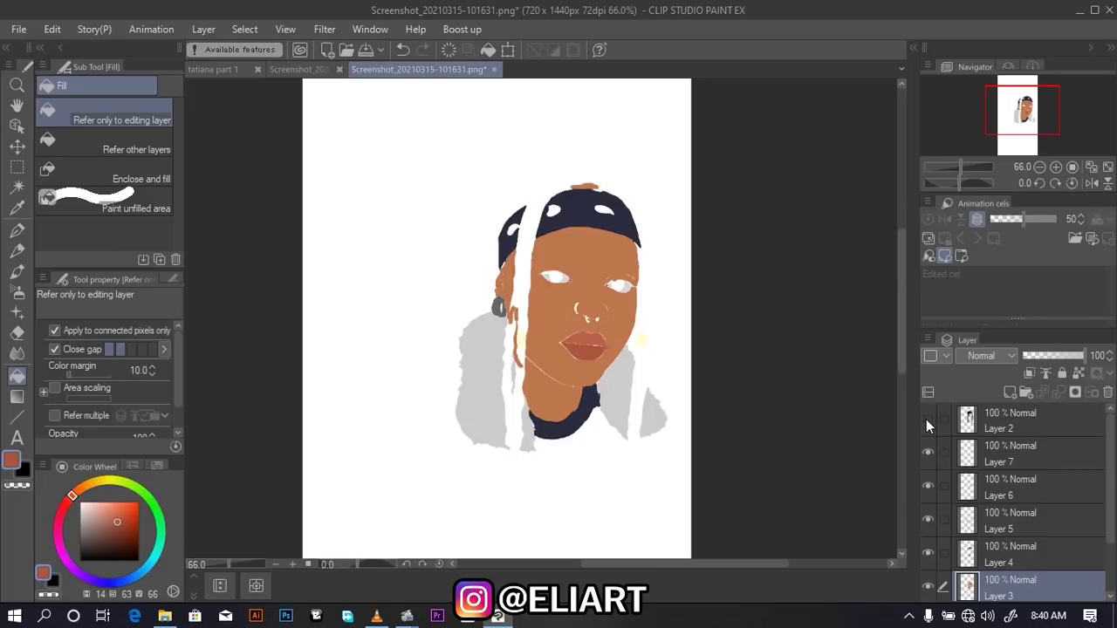
{"action": "left_click", "coordinate": [926, 419]}
{"action": "left_click", "coordinate": [926, 419]}
{"action": "left_click", "coordinate": [621, 321]}
{"action": "key", "text": "ctrl+z"}
With Auto select and the line art hidden, select the flat face skin area
{"action": "left_click", "coordinate": [17, 189]}
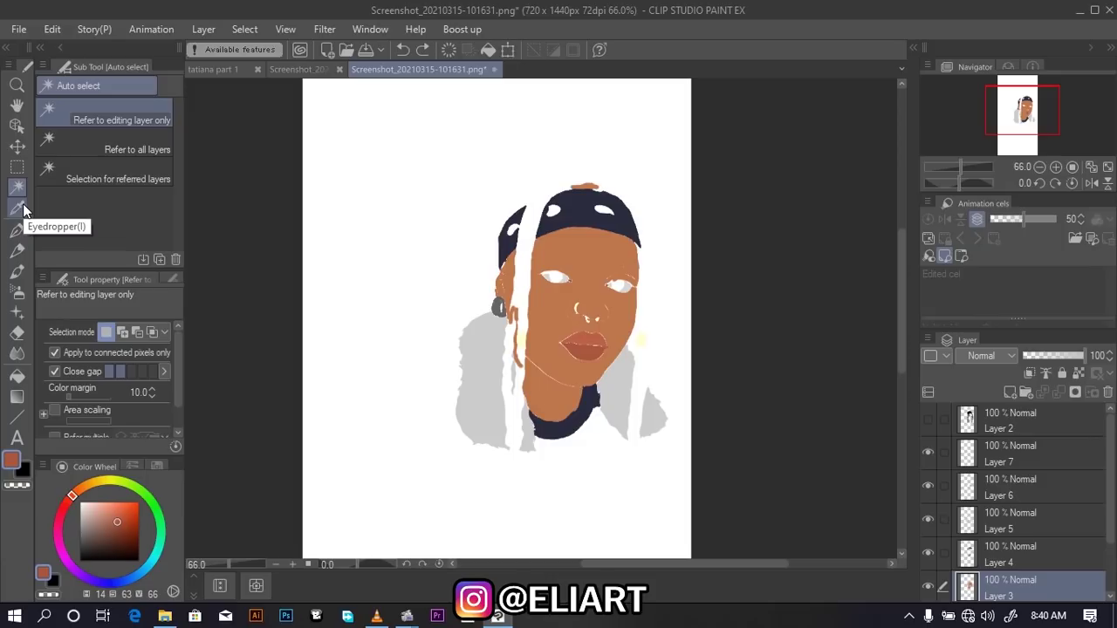
{"action": "left_click", "coordinate": [928, 419]}
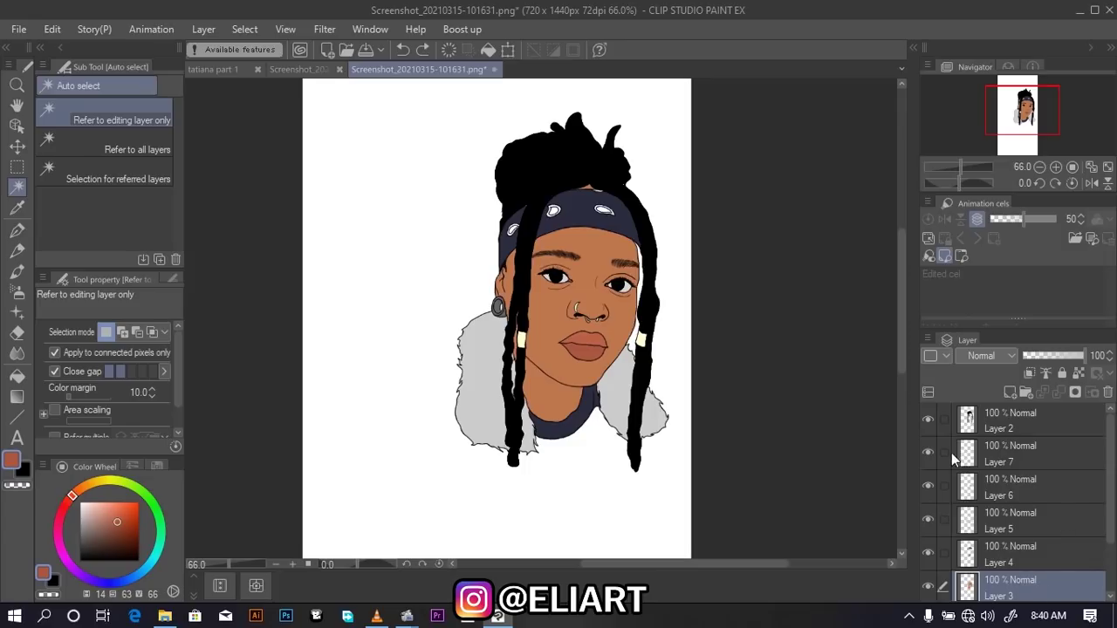
{"action": "left_click", "coordinate": [928, 420]}
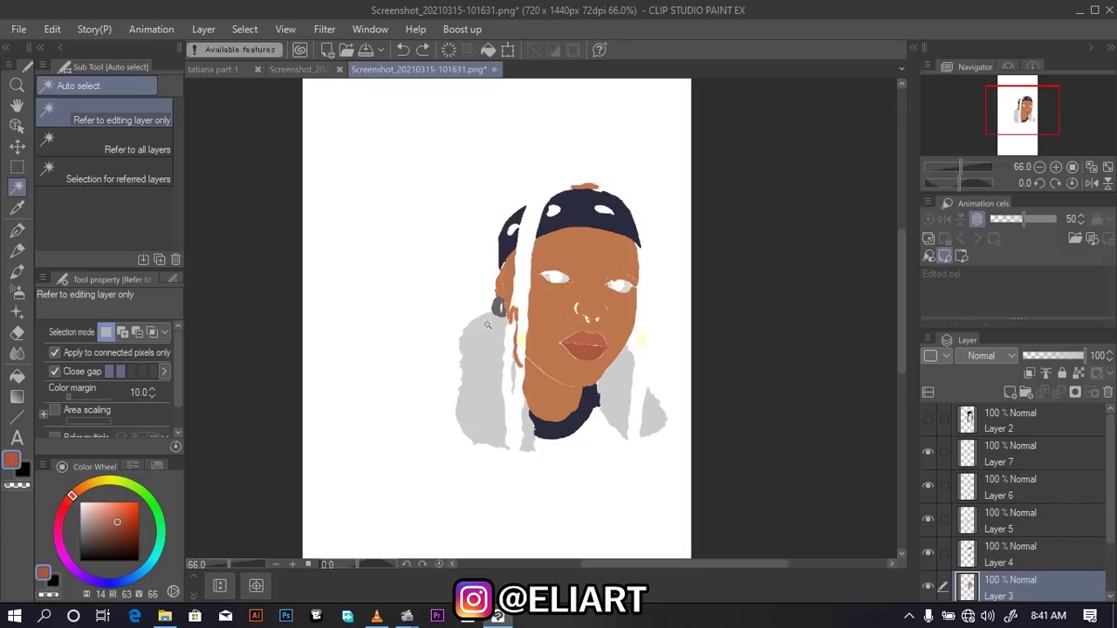
{"action": "left_click", "coordinate": [586, 261]}
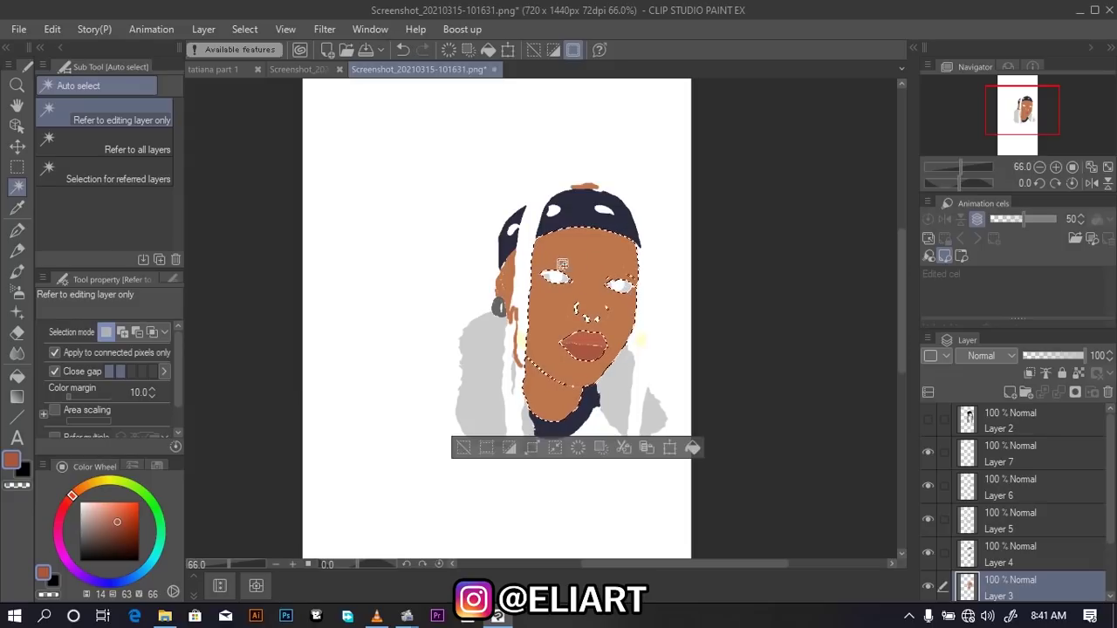
{"action": "left_click", "coordinate": [507, 283]}
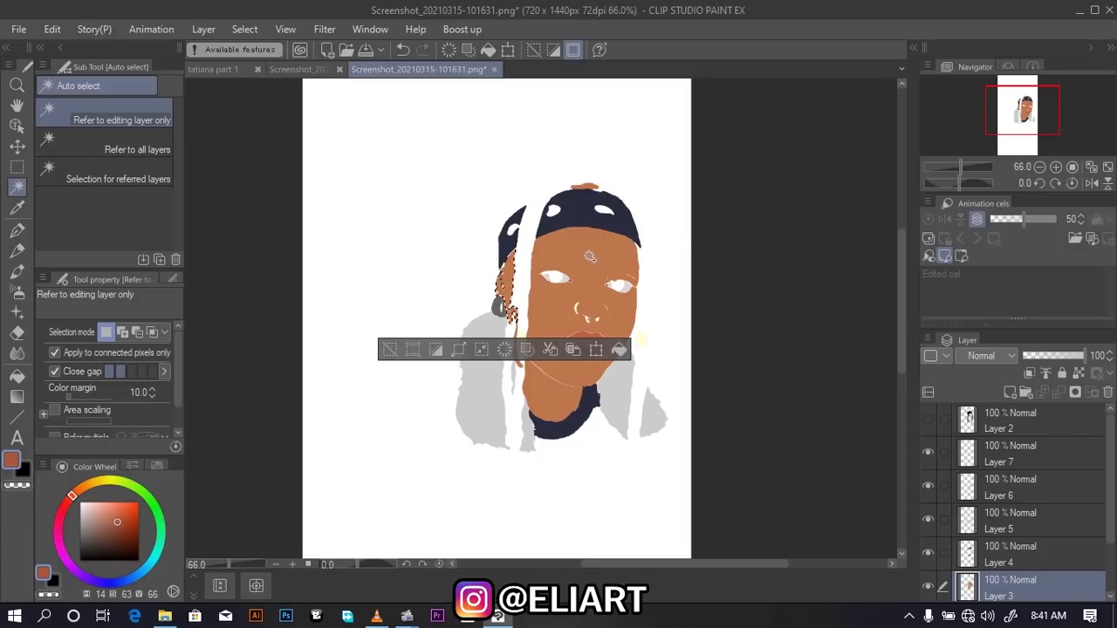
{"action": "left_click", "coordinate": [590, 256]}
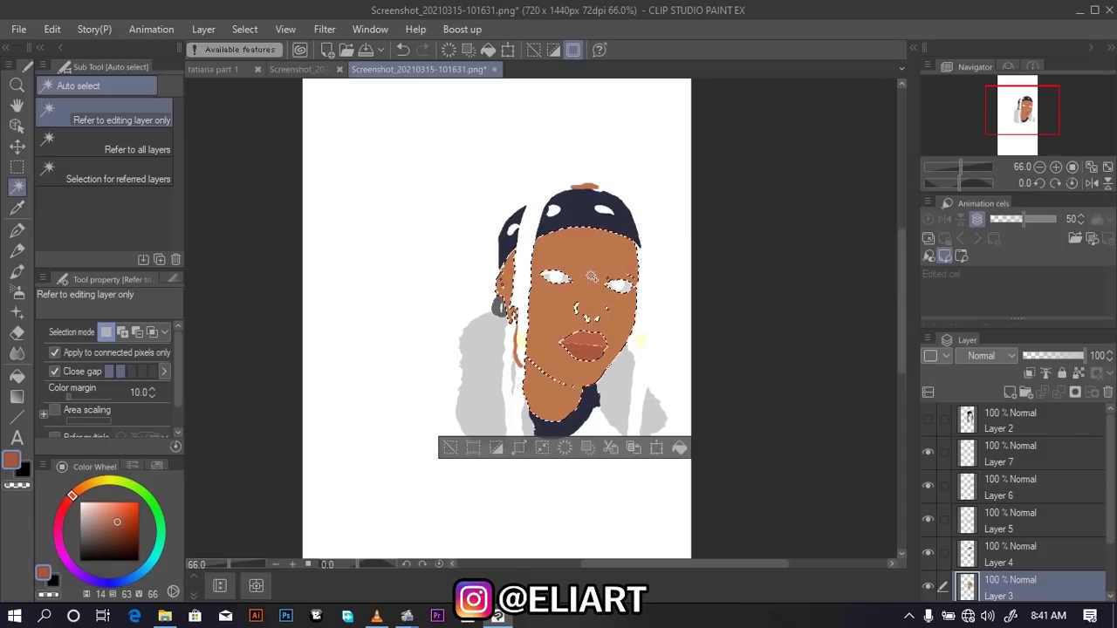
{"action": "scroll", "coordinate": [595, 262], "scroll_direction": "up", "scroll_amount": 2}
{"action": "scroll", "coordinate": [598, 252], "scroll_direction": "up", "scroll_amount": 1}
{"action": "scroll", "coordinate": [603, 242], "scroll_direction": "up", "scroll_amount": 1}
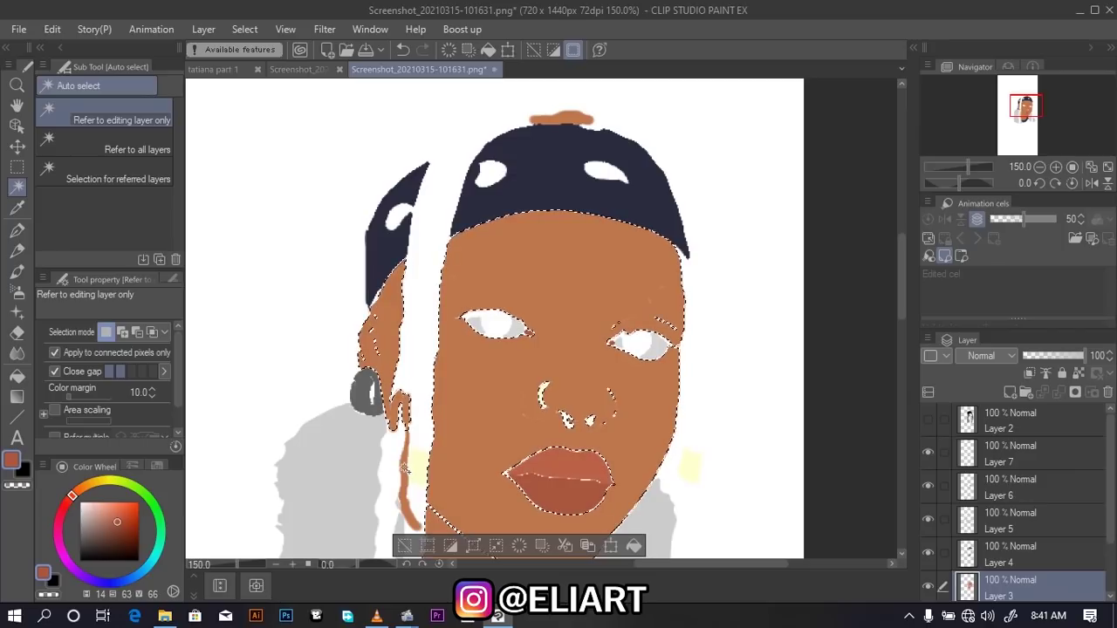
Add the ear strand and top-of-head skin patch to the selection, then show Layer 2
{"action": "left_click", "coordinate": [404, 469], "text": "shift"}
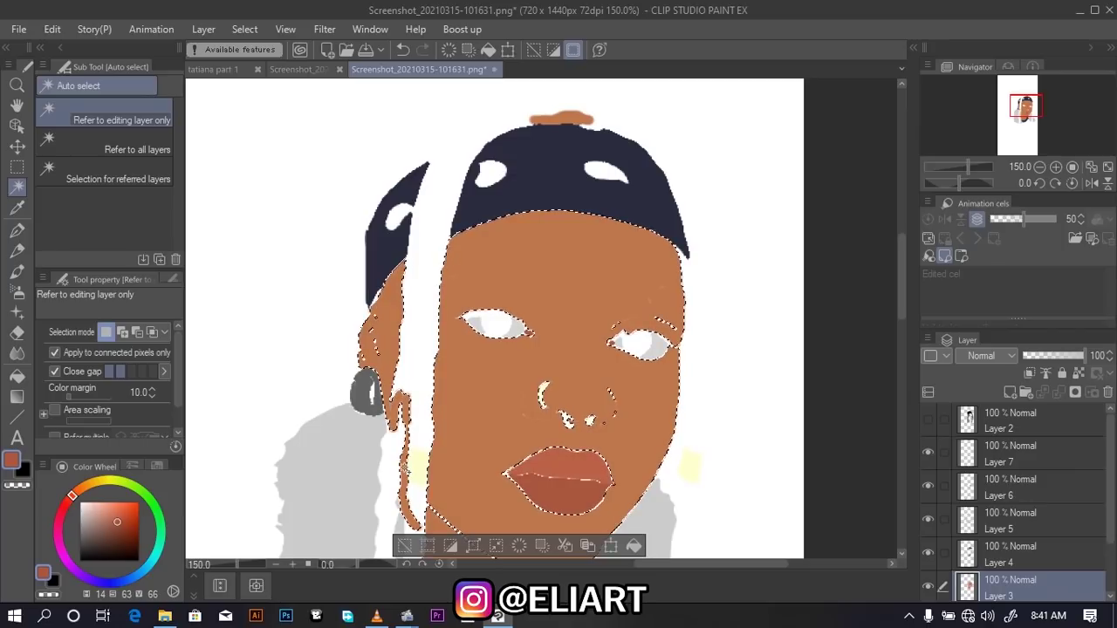
{"action": "left_click", "coordinate": [569, 121], "text": "shift"}
{"action": "scroll", "coordinate": [576, 385], "scroll_direction": "down", "scroll_amount": 2}
{"action": "scroll", "coordinate": [576, 385], "scroll_direction": "down", "scroll_amount": 2}
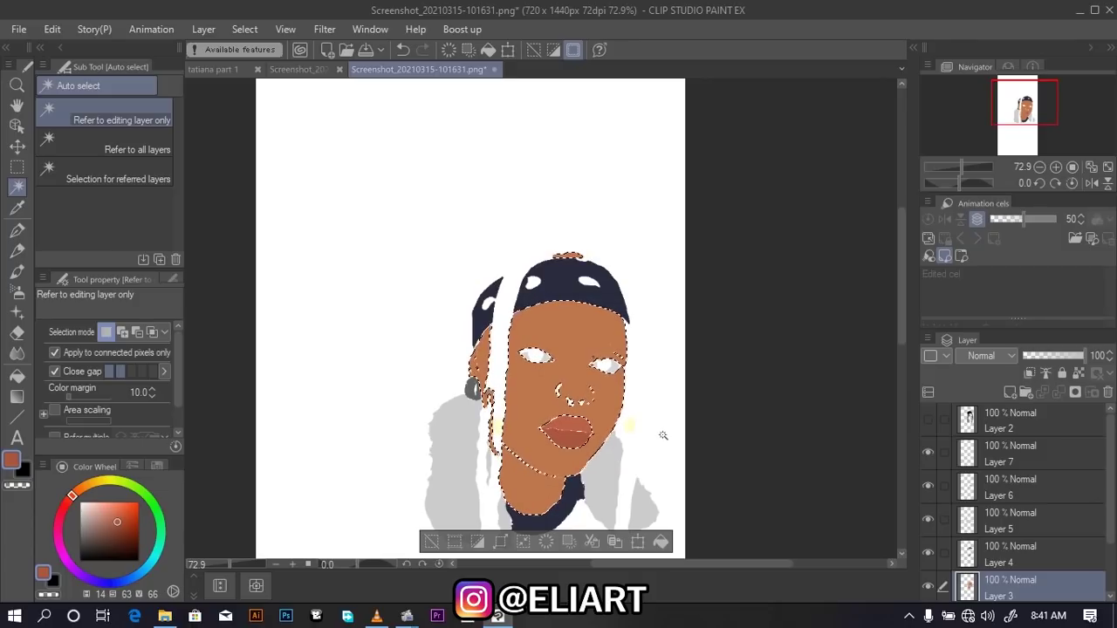
{"action": "left_click", "coordinate": [928, 420]}
{"action": "scroll", "coordinate": [543, 396], "scroll_direction": "up", "scroll_amount": 2}
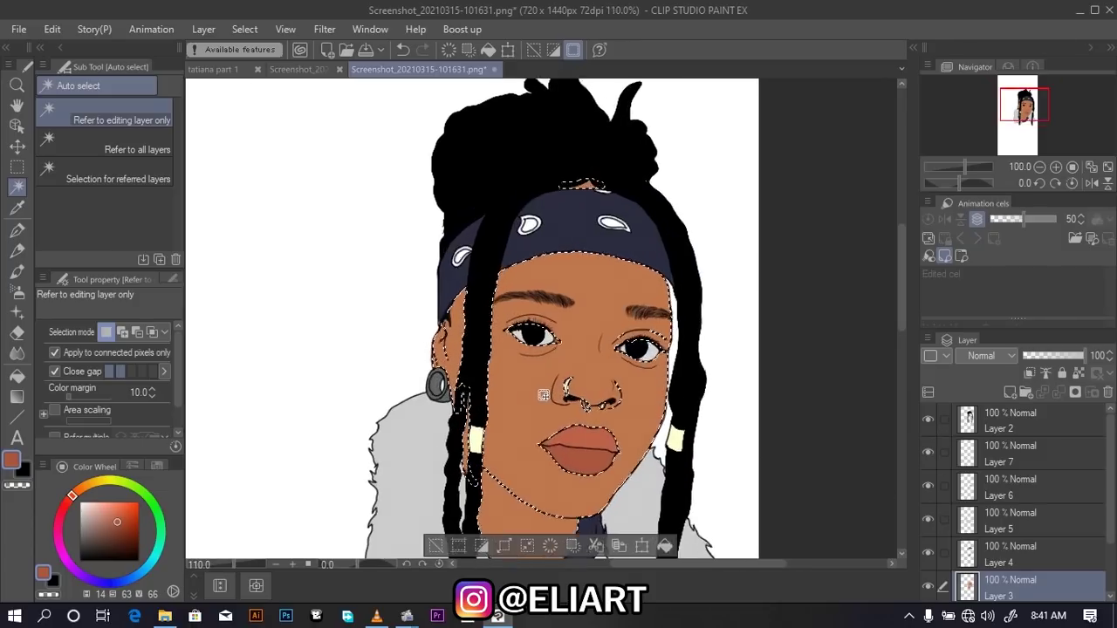
{"action": "scroll", "coordinate": [543, 396], "scroll_direction": "up", "scroll_amount": 1}
On Layer 7, sample the skin tone from the face
{"action": "left_click", "coordinate": [1012, 461]}
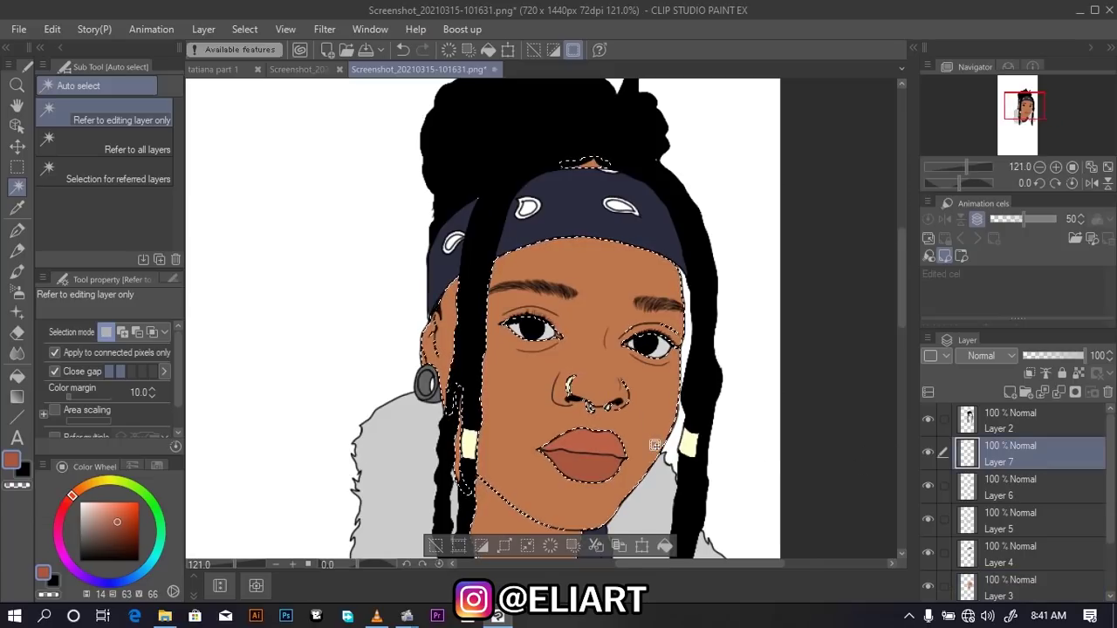
{"action": "scroll", "coordinate": [657, 445], "scroll_direction": "up", "scroll_amount": 1}
{"action": "scroll", "coordinate": [657, 445], "scroll_direction": "up", "scroll_amount": 1}
{"action": "scroll", "coordinate": [594, 404], "scroll_direction": "down", "scroll_amount": 2}
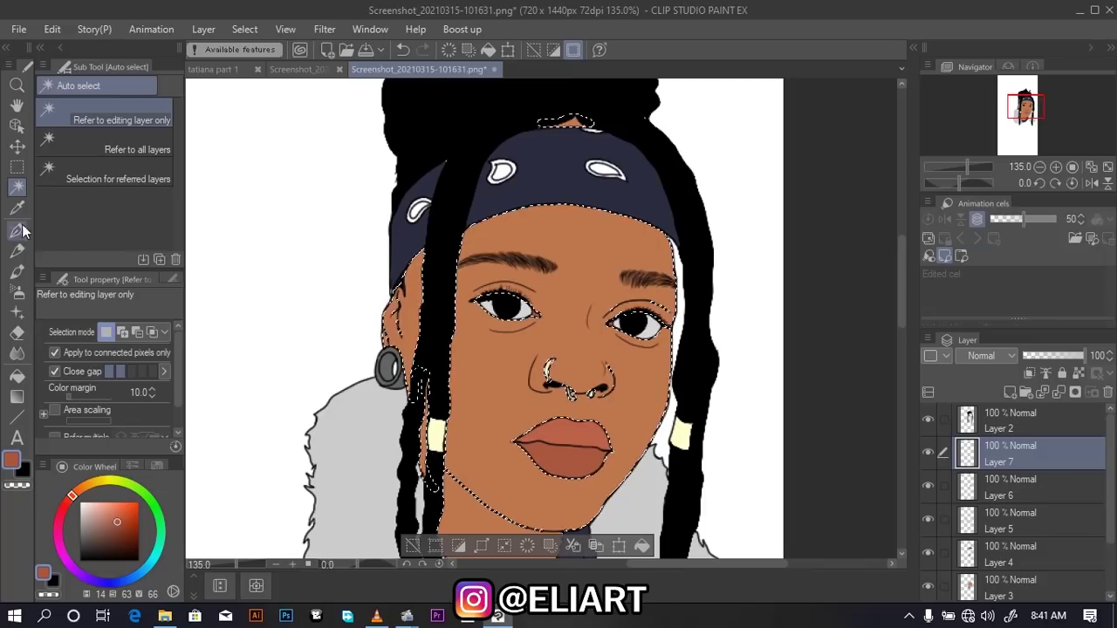
{"action": "left_click", "coordinate": [16, 207]}
{"action": "left_click", "coordinate": [567, 234]}
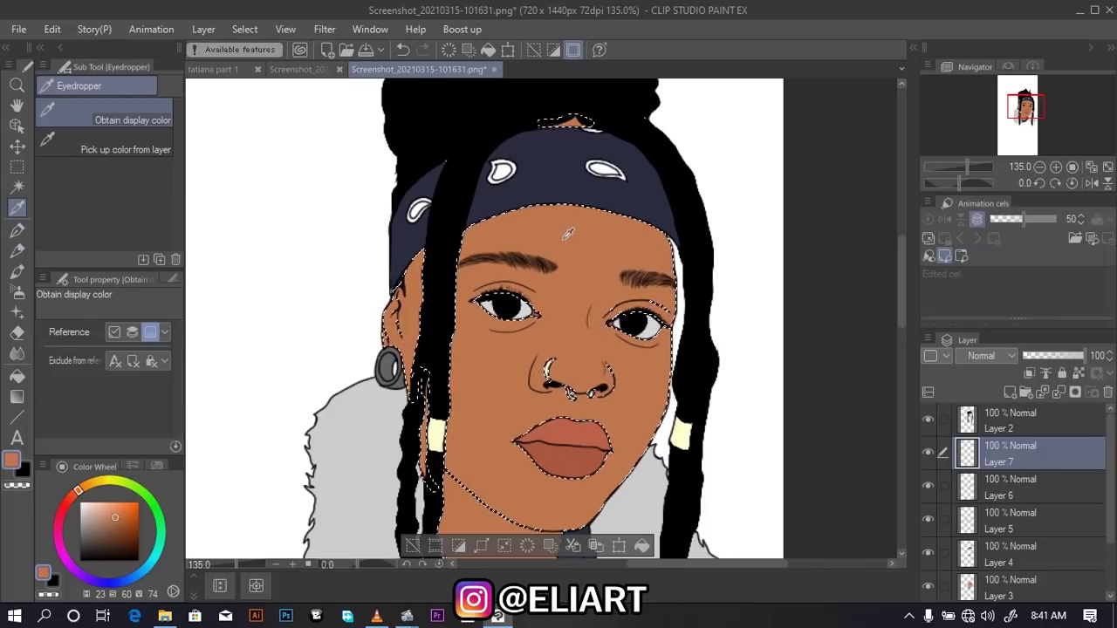
Darken and redden the sampled skin tone to about H19 S66 V50 for shadows
{"action": "left_click", "coordinate": [11, 460]}
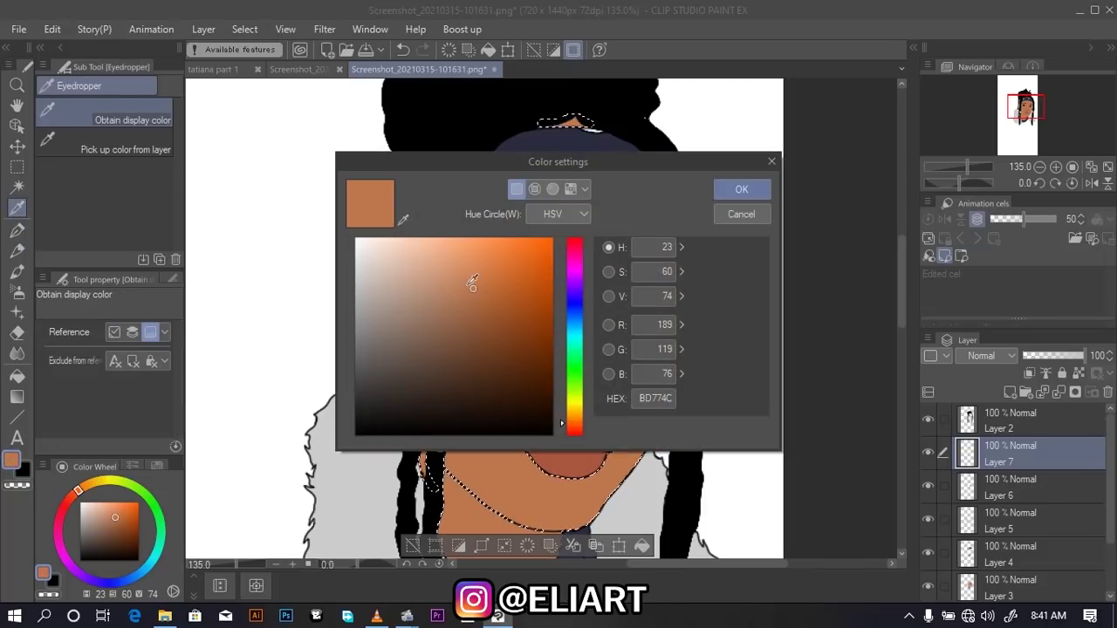
{"action": "left_click_drag", "start_coordinate": [476, 285], "coordinate": [483, 326]}
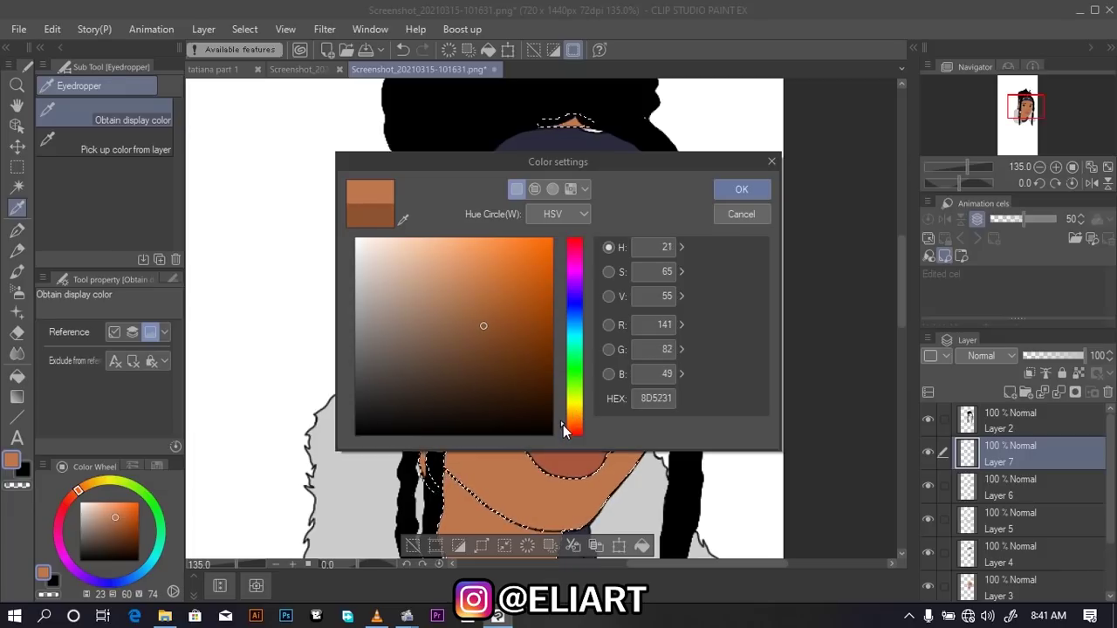
{"action": "left_click", "coordinate": [563, 425]}
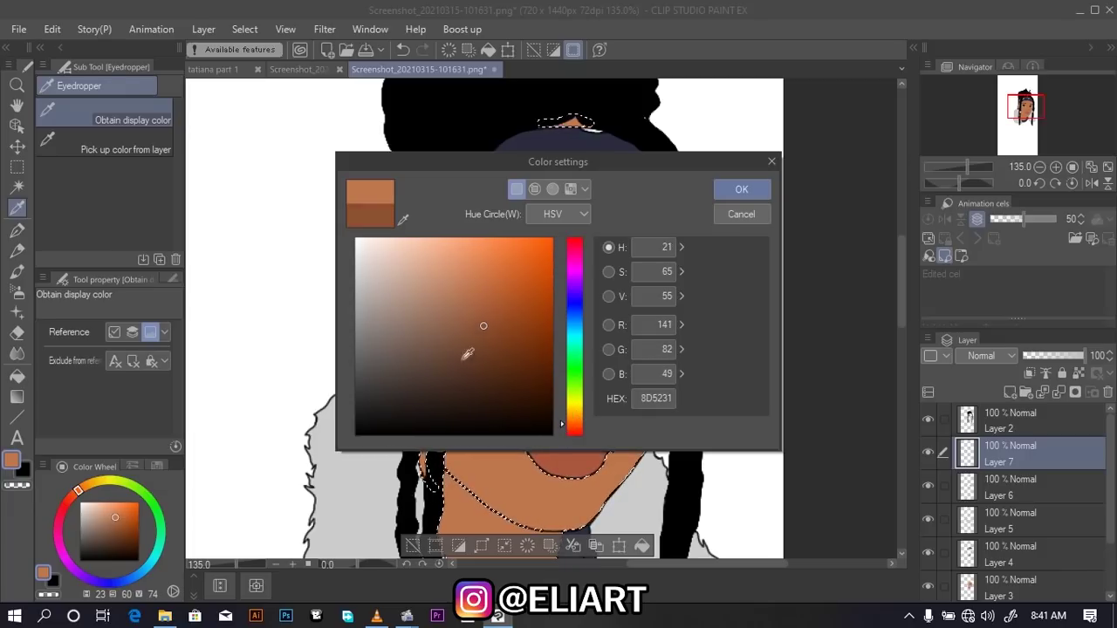
{"action": "left_click_drag", "start_coordinate": [488, 324], "coordinate": [490, 333]}
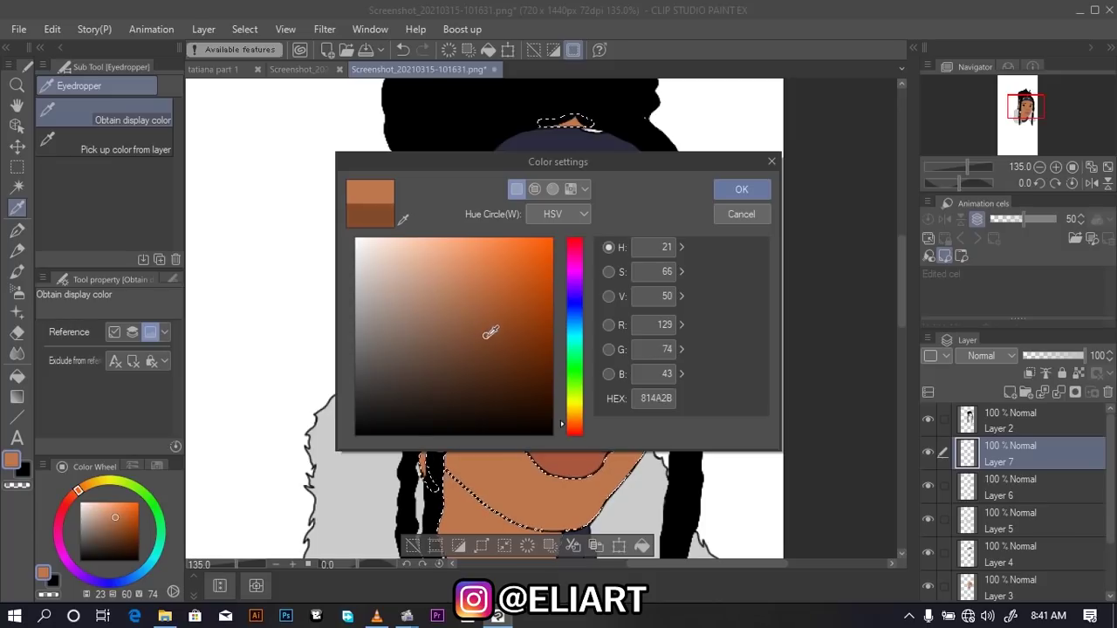
{"action": "left_click", "coordinate": [561, 425]}
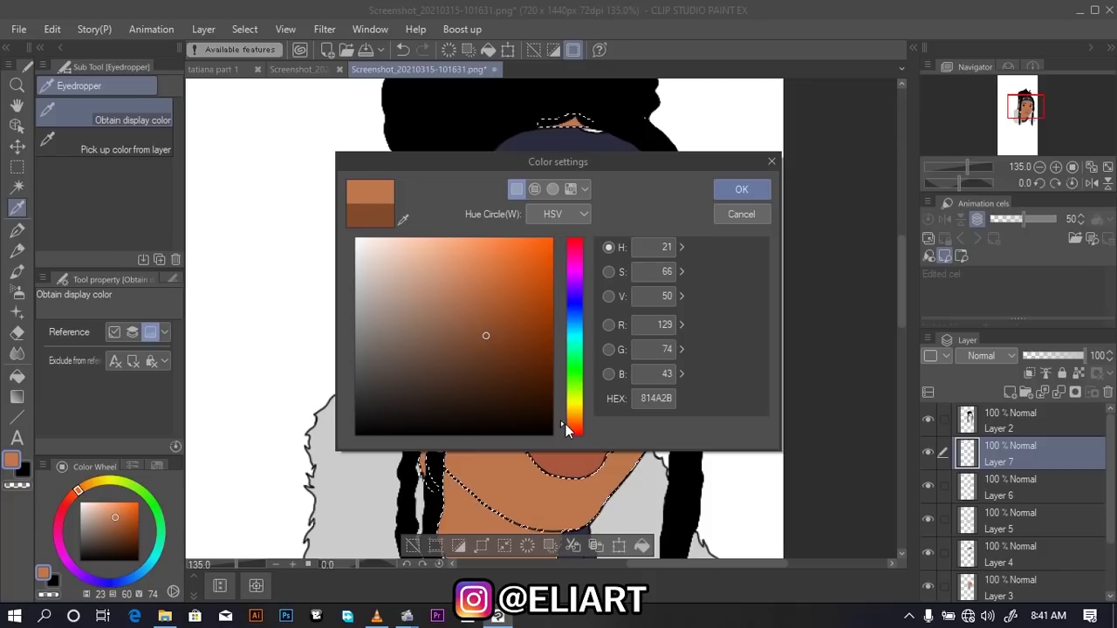
{"action": "left_click", "coordinate": [741, 190]}
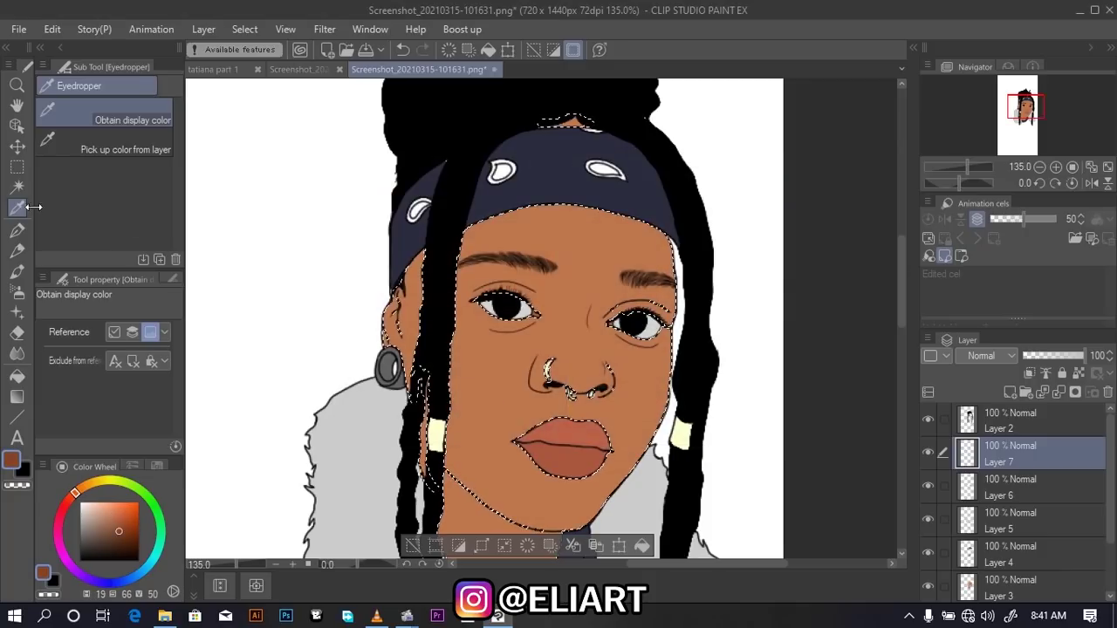
Switch to the Soft airbrush at size 18.5 with higher density, undoing a stray blush stroke
{"action": "left_click", "coordinate": [17, 292]}
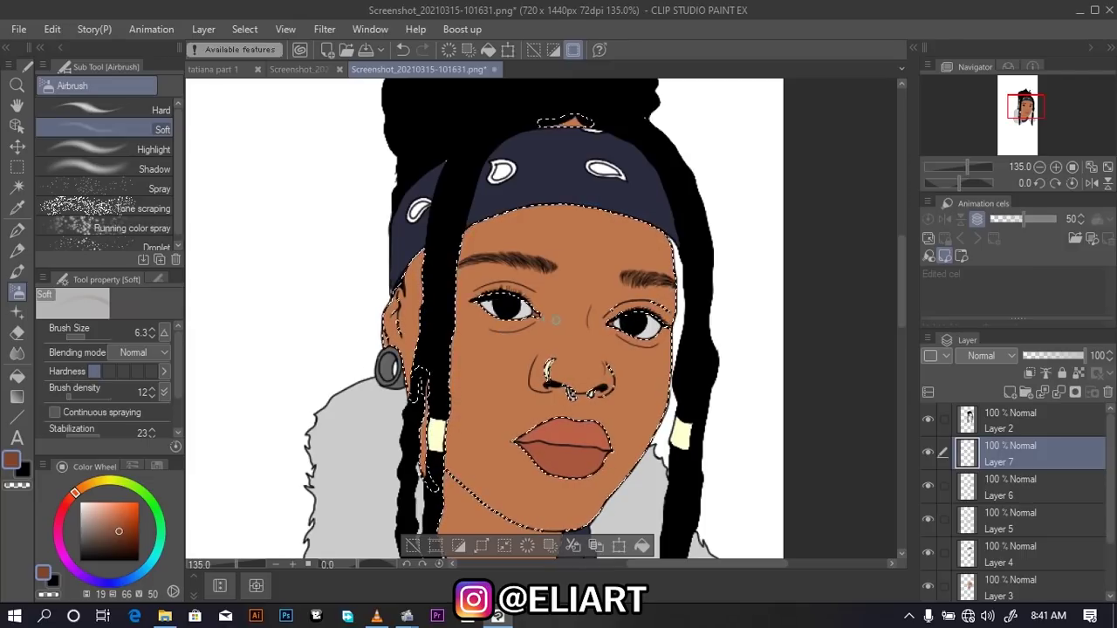
{"action": "scroll", "coordinate": [582, 337], "scroll_direction": "down", "scroll_amount": 1}
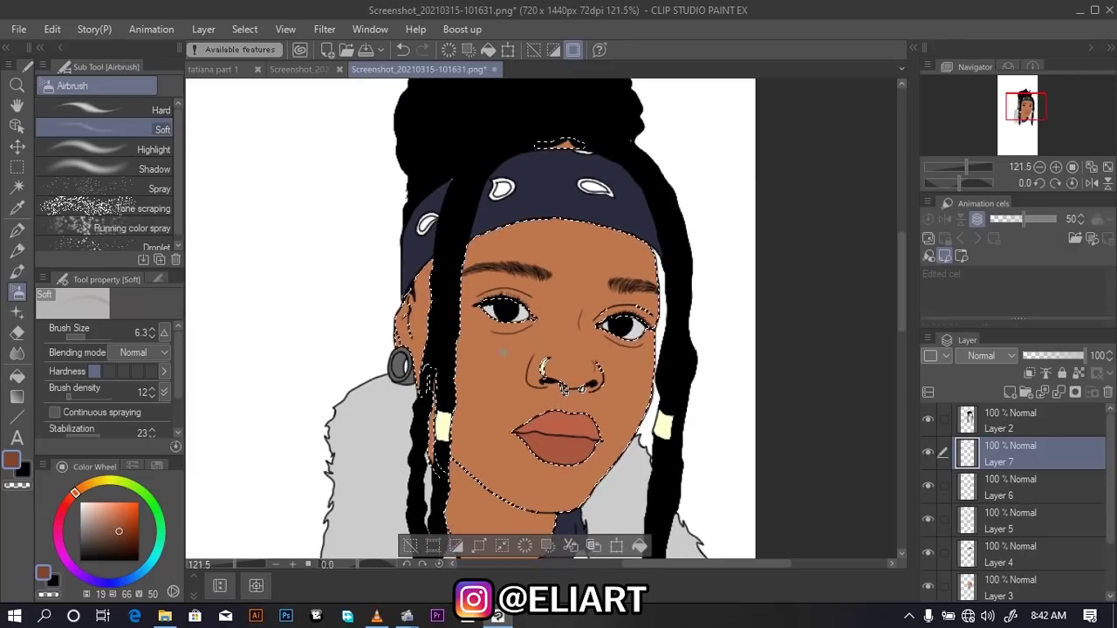
{"action": "scroll", "coordinate": [436, 403], "scroll_direction": "up", "scroll_amount": 2}
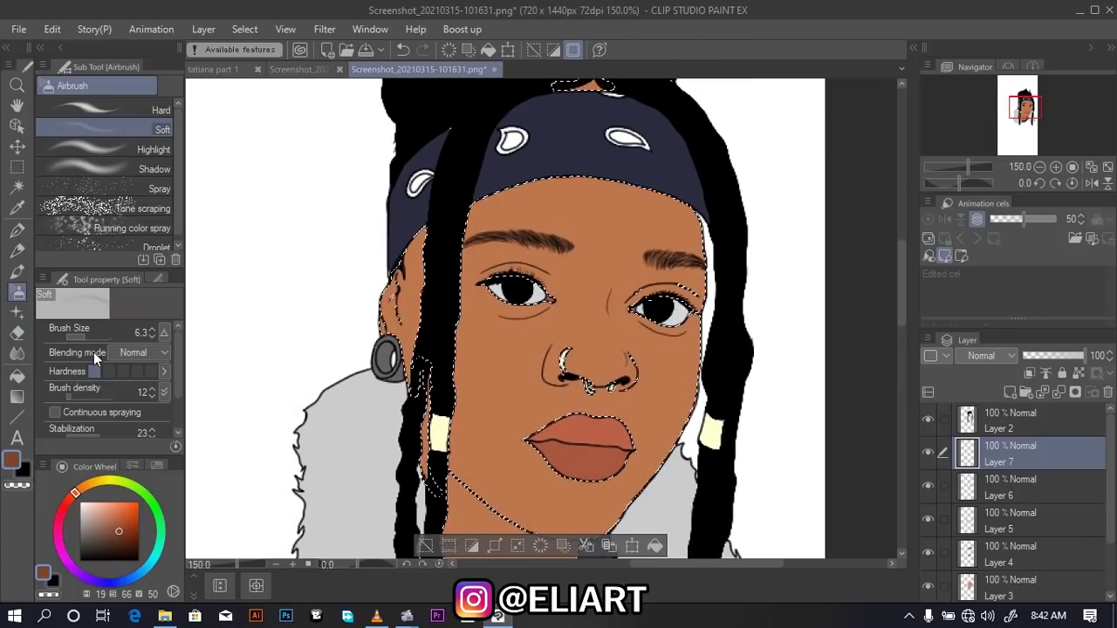
{"action": "left_click_drag", "start_coordinate": [85, 335], "coordinate": [89, 333]}
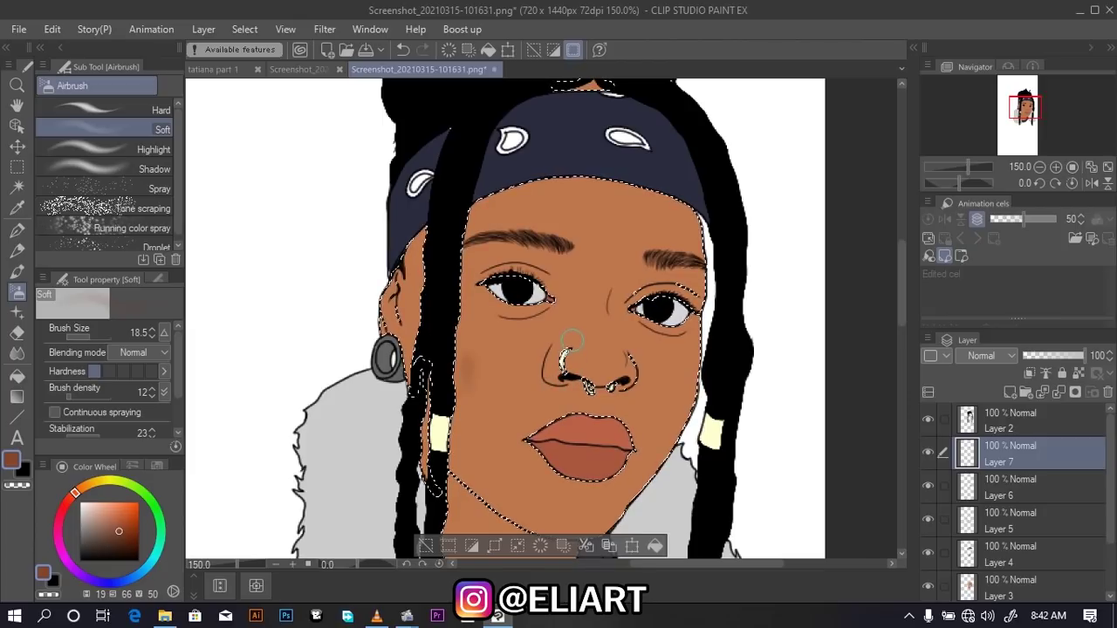
{"action": "key", "text": "ctrl+z"}
{"action": "left_click_drag", "start_coordinate": [74, 394], "coordinate": [94, 396]}
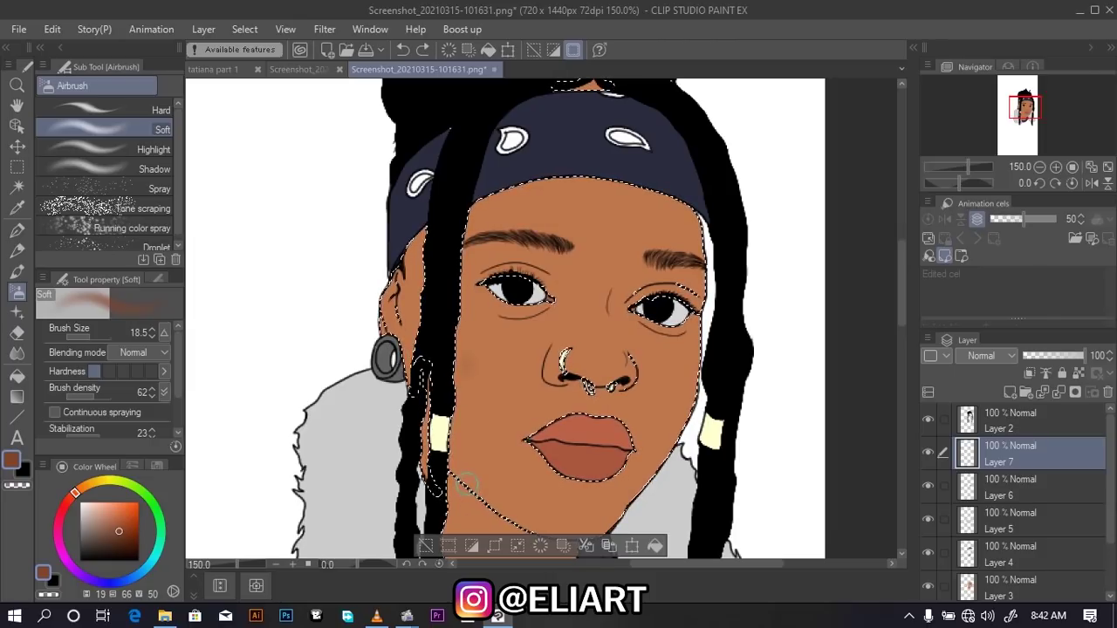
Airbrush a darker shadow down the left cheek to the jaw, undoing stray strokes
{"action": "left_click_drag", "start_coordinate": [458, 454], "coordinate": [448, 359]}
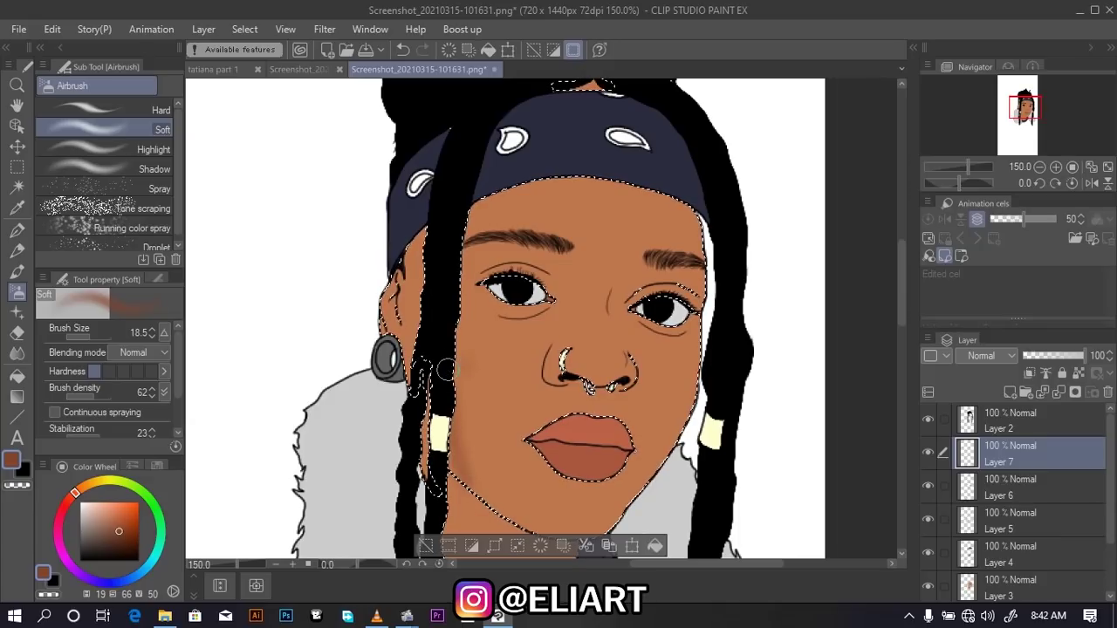
{"action": "key", "text": "ctrl+z"}
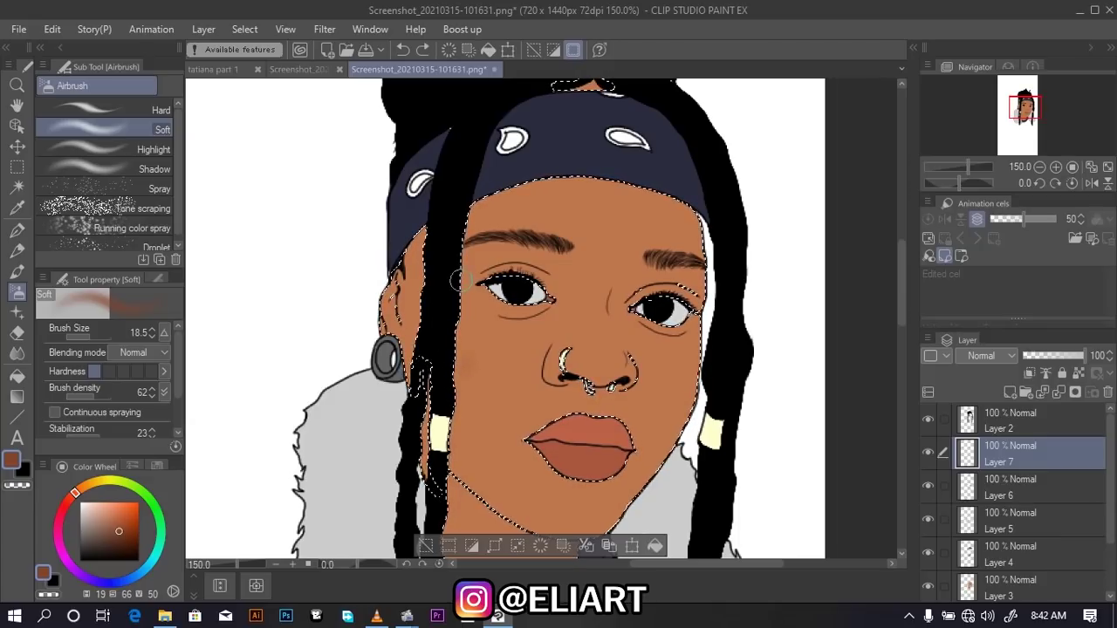
{"action": "mouse_move", "coordinate": [461, 330]}
{"action": "left_mouse_down"}
{"action": "mouse_move", "coordinate": [471, 420]}
{"action": "mouse_move", "coordinate": [457, 532]}
{"action": "left_mouse_up"}
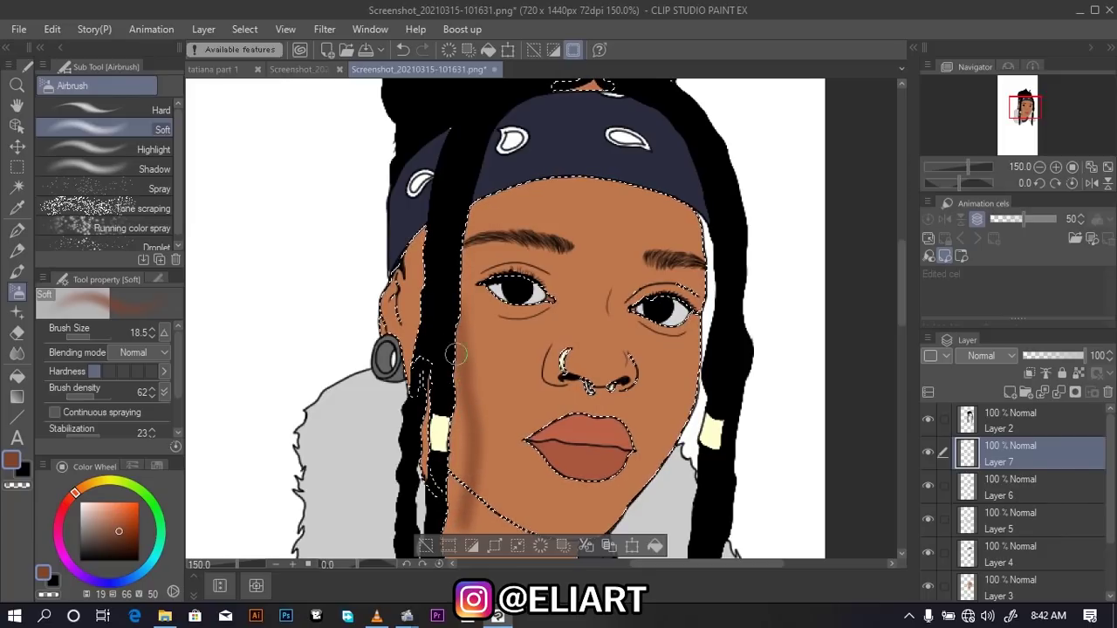
{"action": "mouse_move", "coordinate": [460, 328]}
{"action": "left_mouse_down"}
{"action": "mouse_move", "coordinate": [474, 448]}
{"action": "mouse_move", "coordinate": [464, 451]}
{"action": "left_mouse_up"}
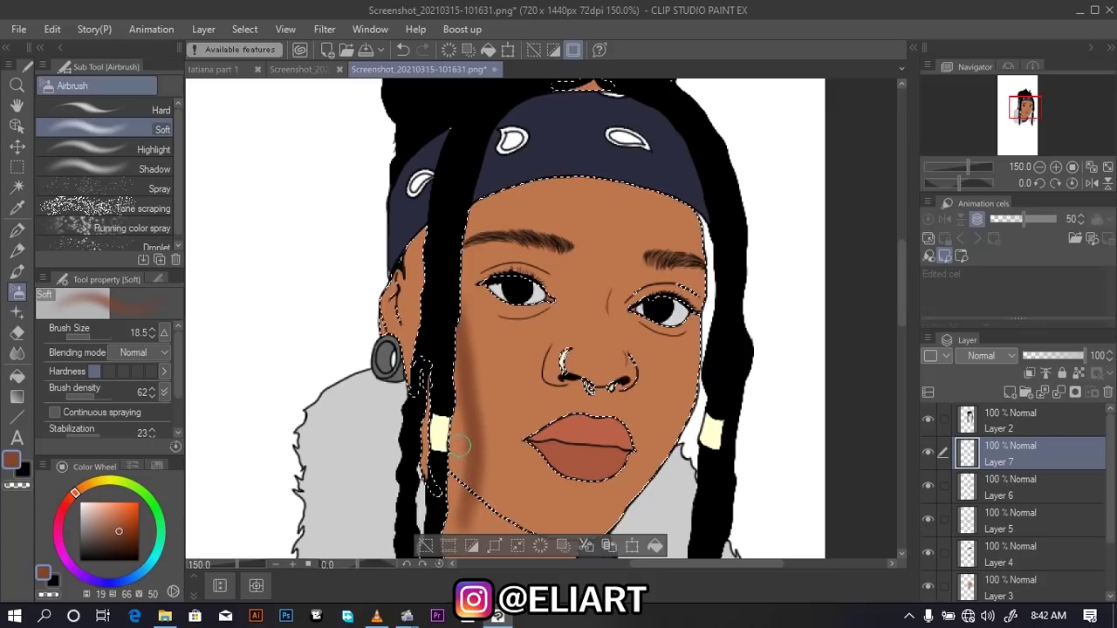
{"action": "key", "text": "ctrl+z"}
{"action": "key", "text": "ctrl+z"}
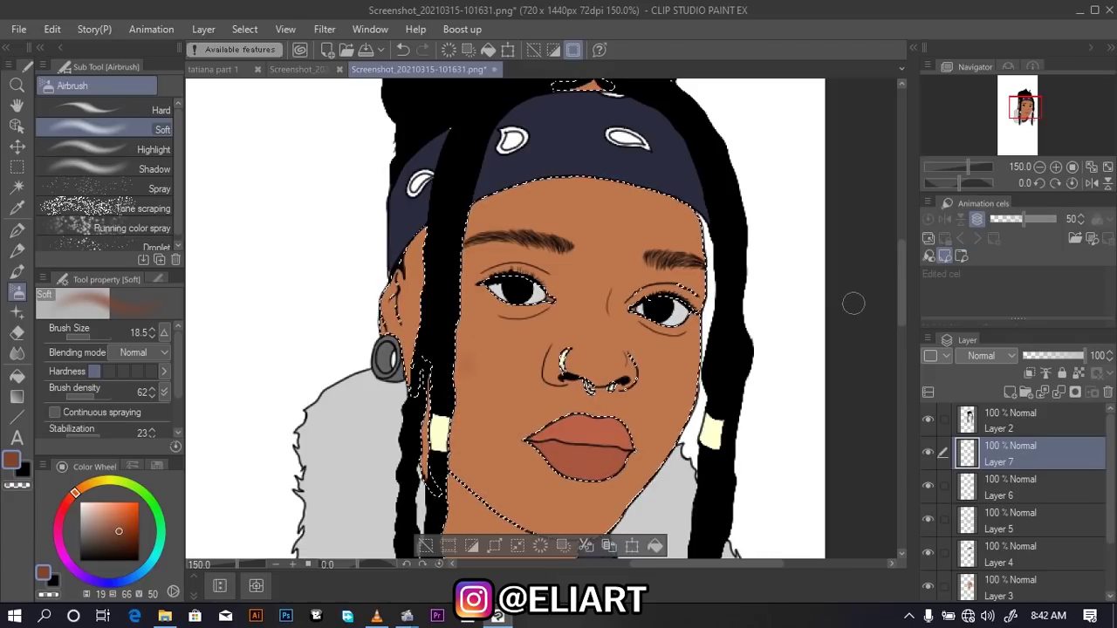
{"action": "left_click_drag", "start_coordinate": [902, 270], "coordinate": [899, 286]}
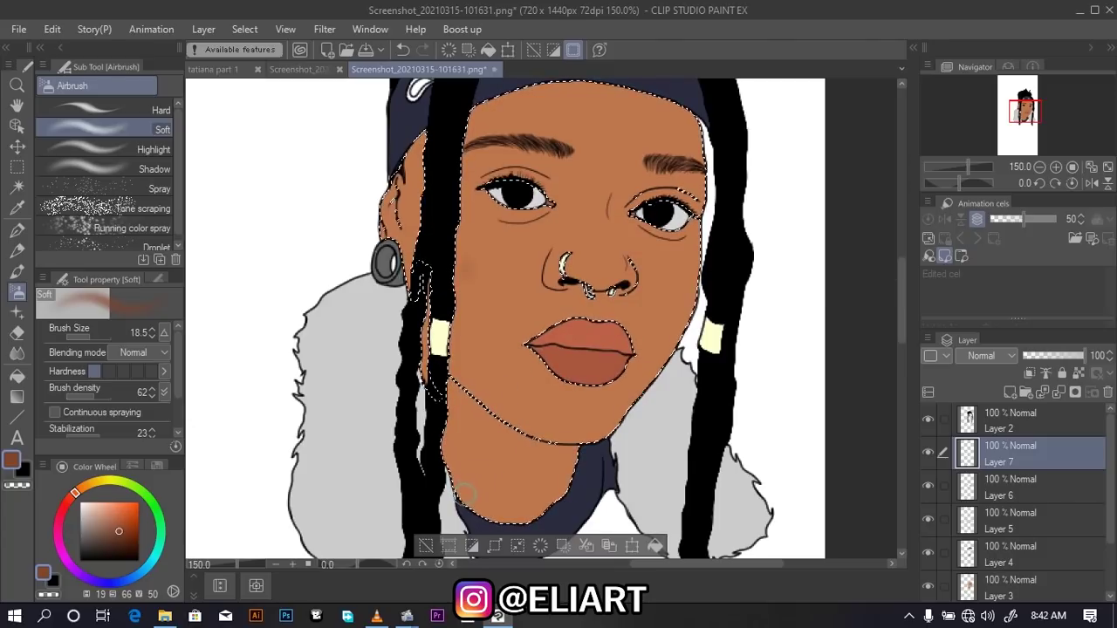
{"action": "left_click_drag", "start_coordinate": [455, 502], "coordinate": [463, 355]}
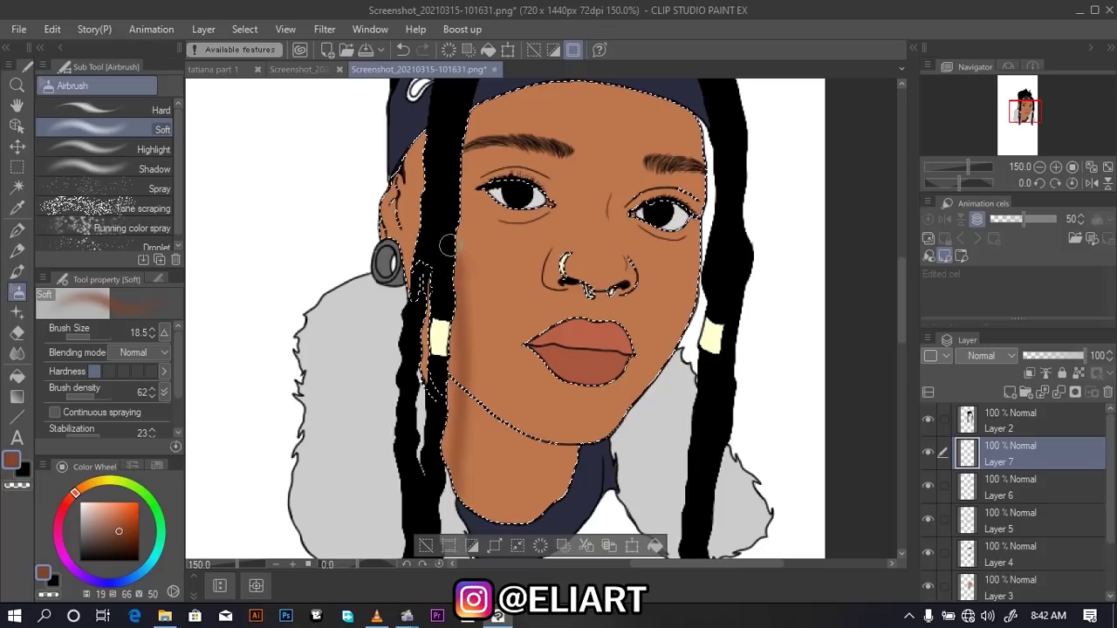
Extend the left jaw shadow up the cheek, then lower density to 33 and set size 6.3
{"action": "left_click_drag", "start_coordinate": [472, 410], "coordinate": [454, 506]}
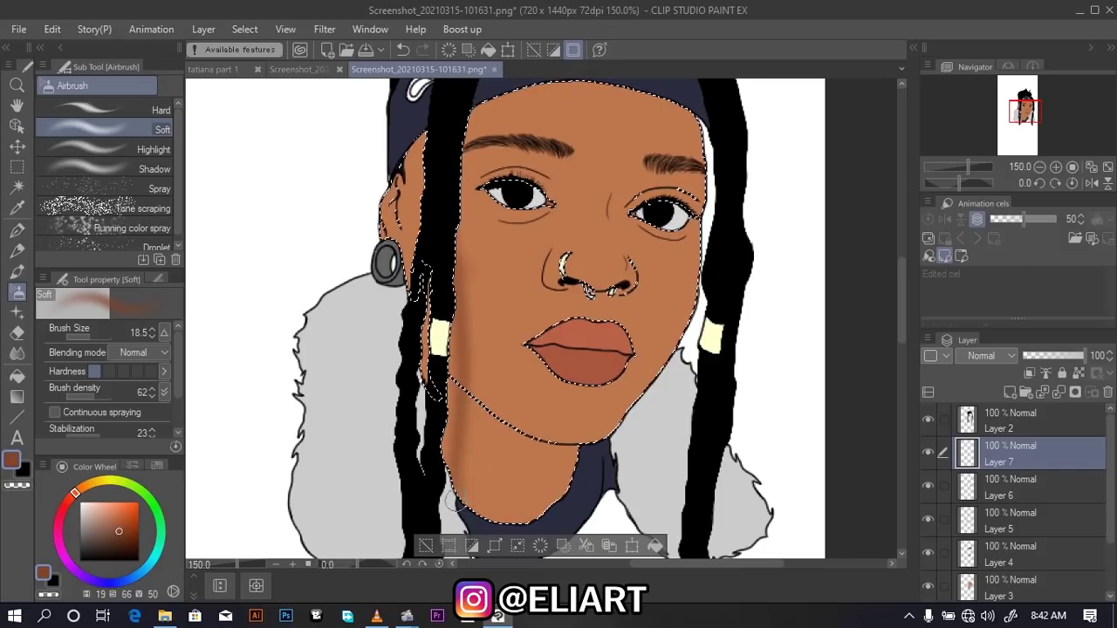
{"action": "left_click_drag", "start_coordinate": [450, 455], "coordinate": [459, 362]}
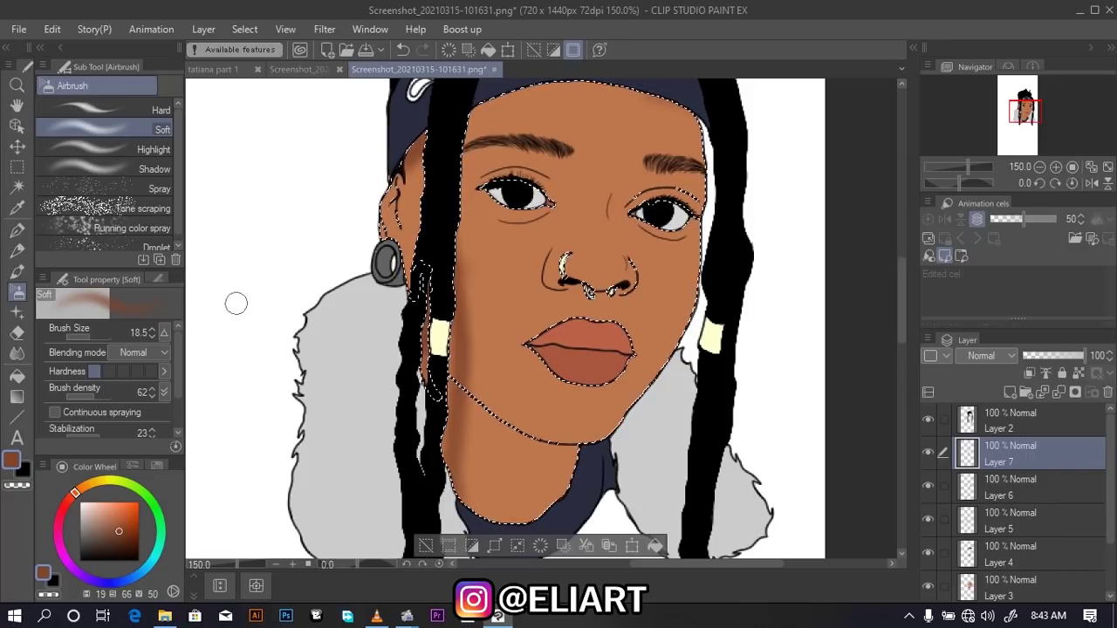
{"action": "left_click_drag", "start_coordinate": [96, 394], "coordinate": [84, 399]}
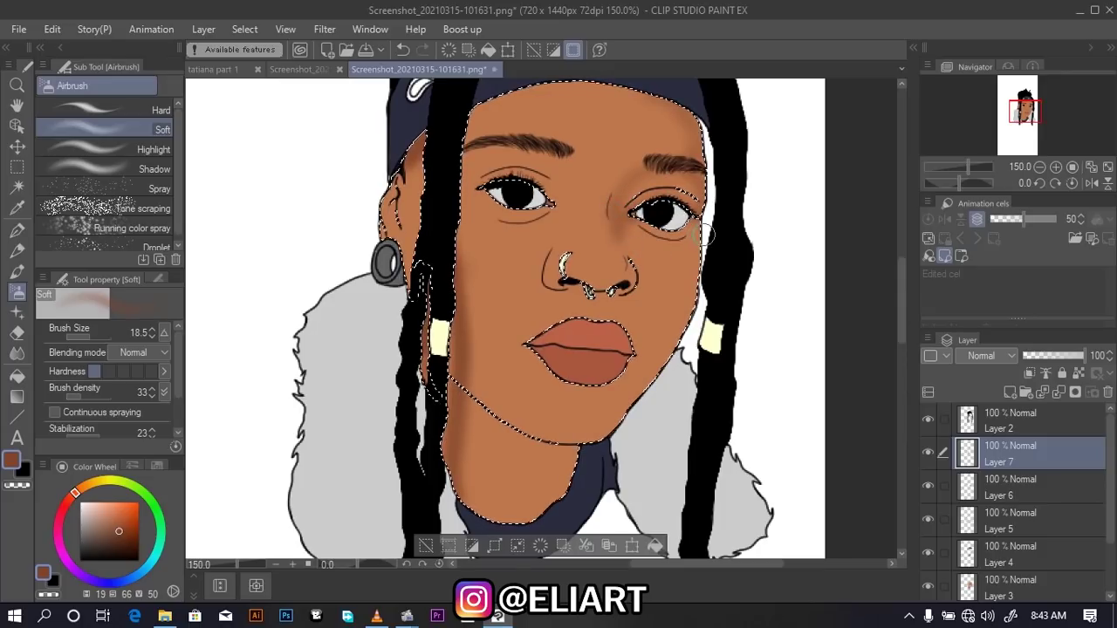
{"action": "key", "text": "ctrl+z"}
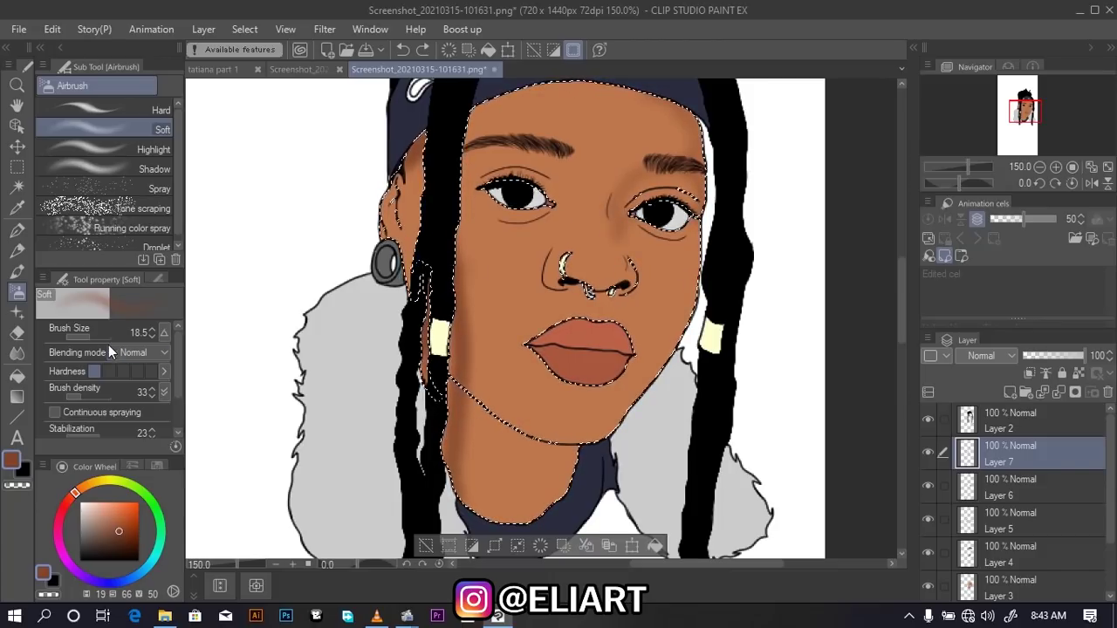
{"action": "left_click_drag", "start_coordinate": [91, 339], "coordinate": [81, 338]}
{"action": "left_click", "coordinate": [84, 339]}
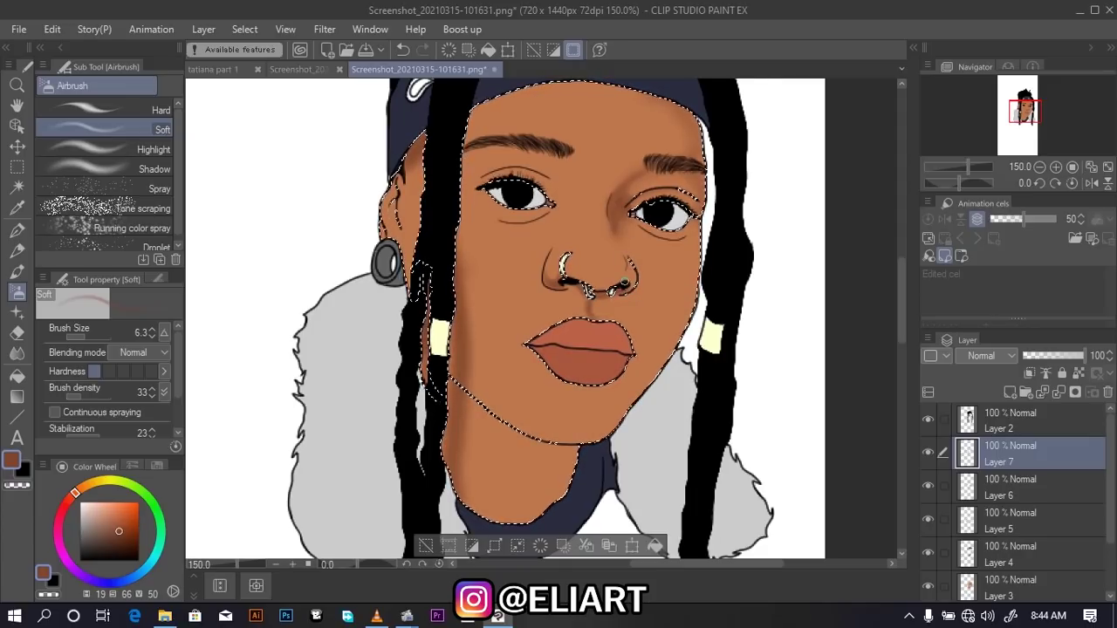
Zoom in and shade the right side of the nose and right cheek edge at density 21
{"action": "scroll", "coordinate": [621, 284], "scroll_direction": "up", "scroll_amount": 2}
{"action": "scroll", "coordinate": [578, 295], "scroll_direction": "up", "scroll_amount": 2}
{"action": "scroll", "coordinate": [599, 293], "scroll_direction": "up", "scroll_amount": 1}
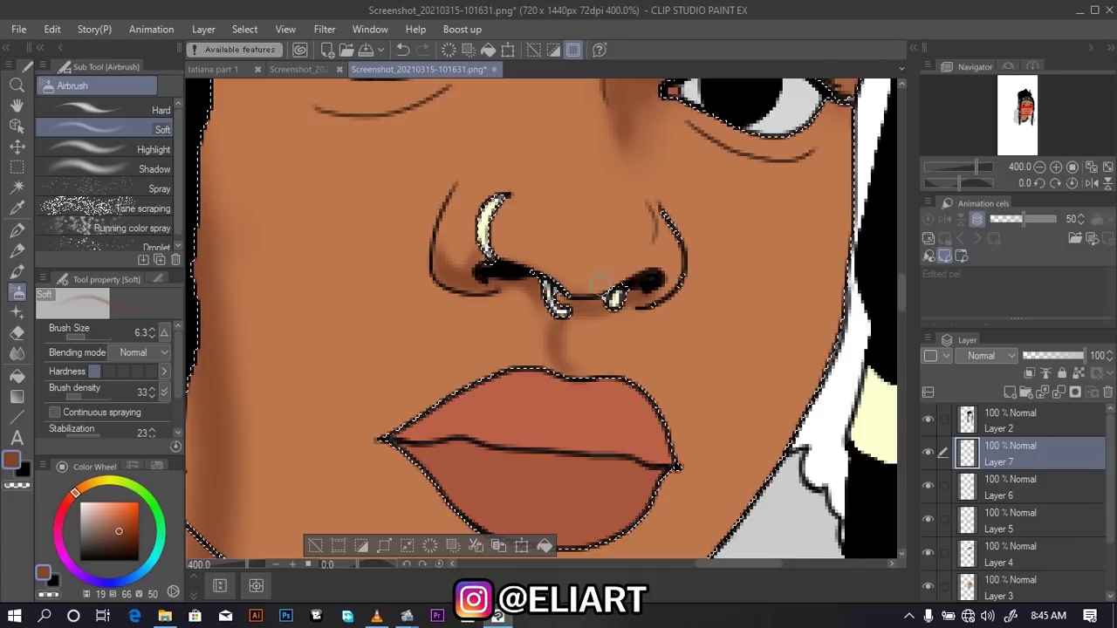
{"action": "mouse_move", "coordinate": [629, 255]}
{"action": "left_mouse_down"}
{"action": "mouse_move", "coordinate": [635, 200]}
{"action": "mouse_move", "coordinate": [641, 226]}
{"action": "left_mouse_up"}
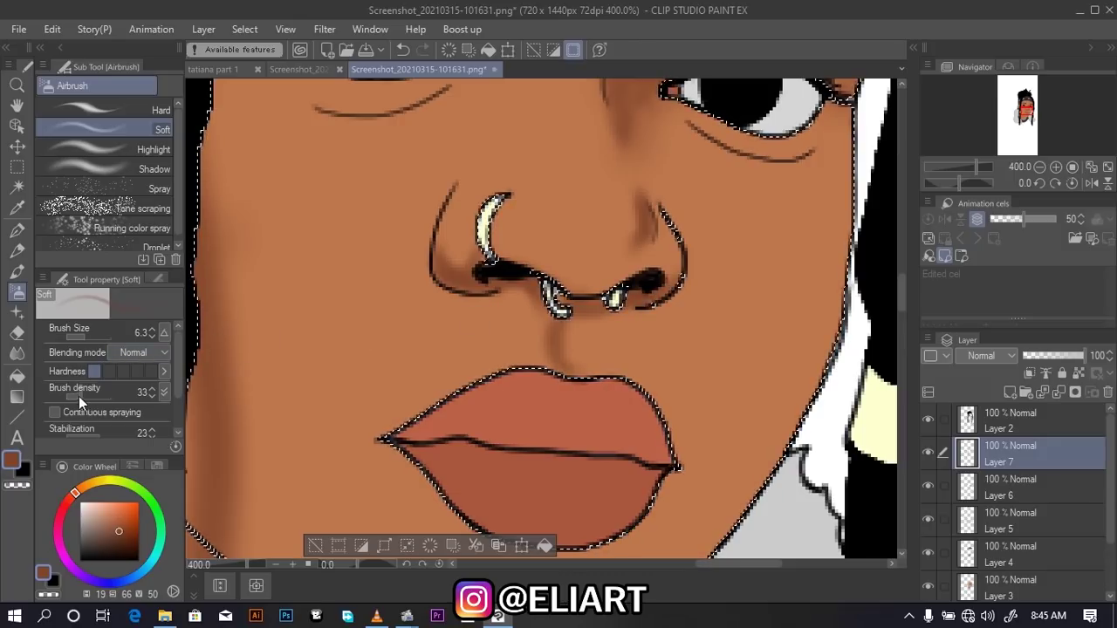
{"action": "left_click_drag", "start_coordinate": [78, 396], "coordinate": [76, 397]}
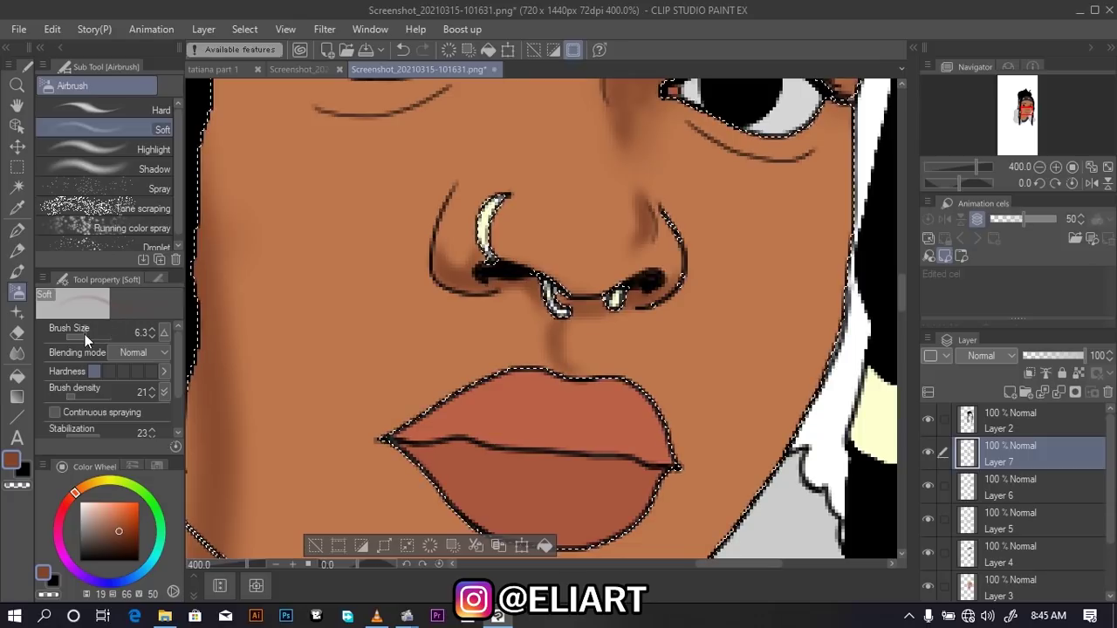
{"action": "left_click_drag", "start_coordinate": [84, 335], "coordinate": [90, 336]}
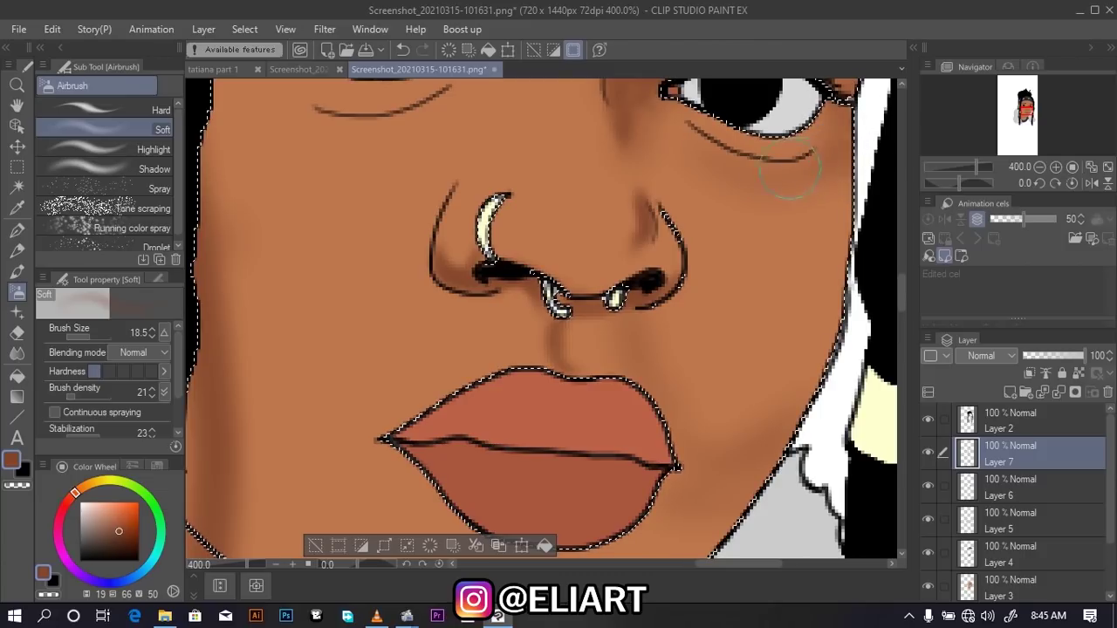
{"action": "left_click_drag", "start_coordinate": [851, 149], "coordinate": [799, 419]}
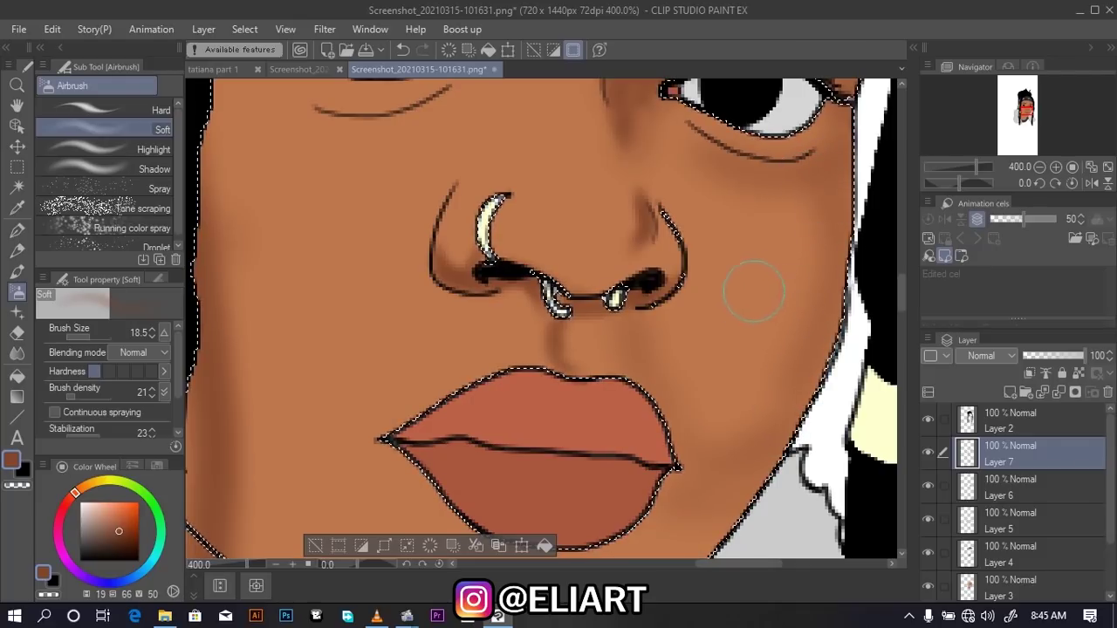
Zoom out to the whole face and deepen the soft shadow on the left cheek near the jaw
{"action": "scroll", "coordinate": [738, 305], "scroll_direction": "down", "scroll_amount": 2}
{"action": "scroll", "coordinate": [698, 297], "scroll_direction": "down", "scroll_amount": 2}
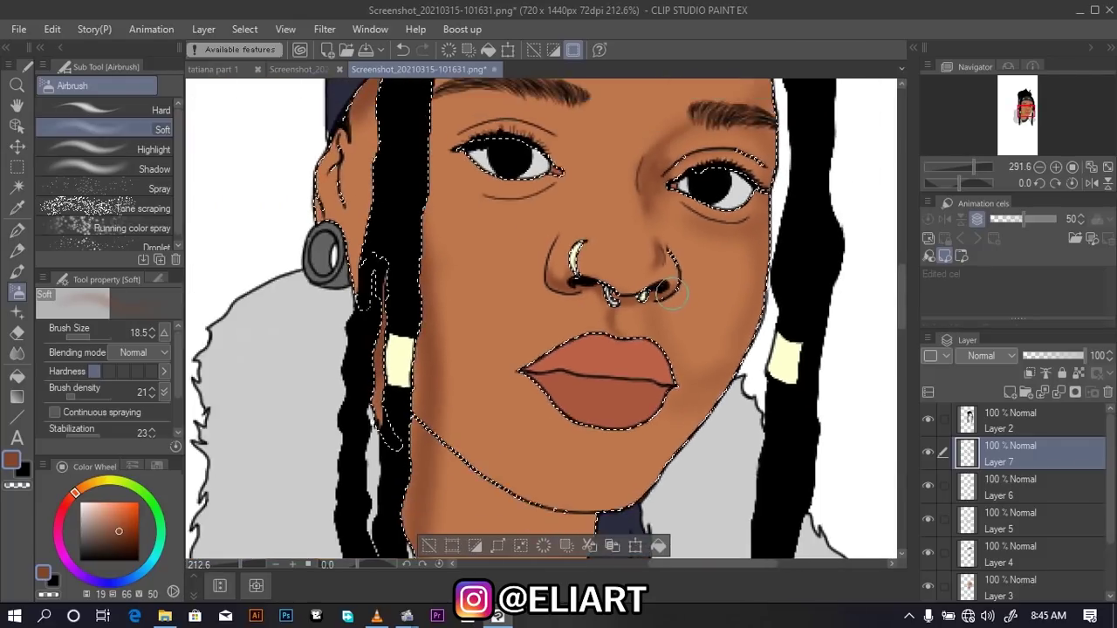
{"action": "scroll", "coordinate": [672, 293], "scroll_direction": "down", "scroll_amount": 1}
{"action": "scroll", "coordinate": [685, 290], "scroll_direction": "down", "scroll_amount": 1}
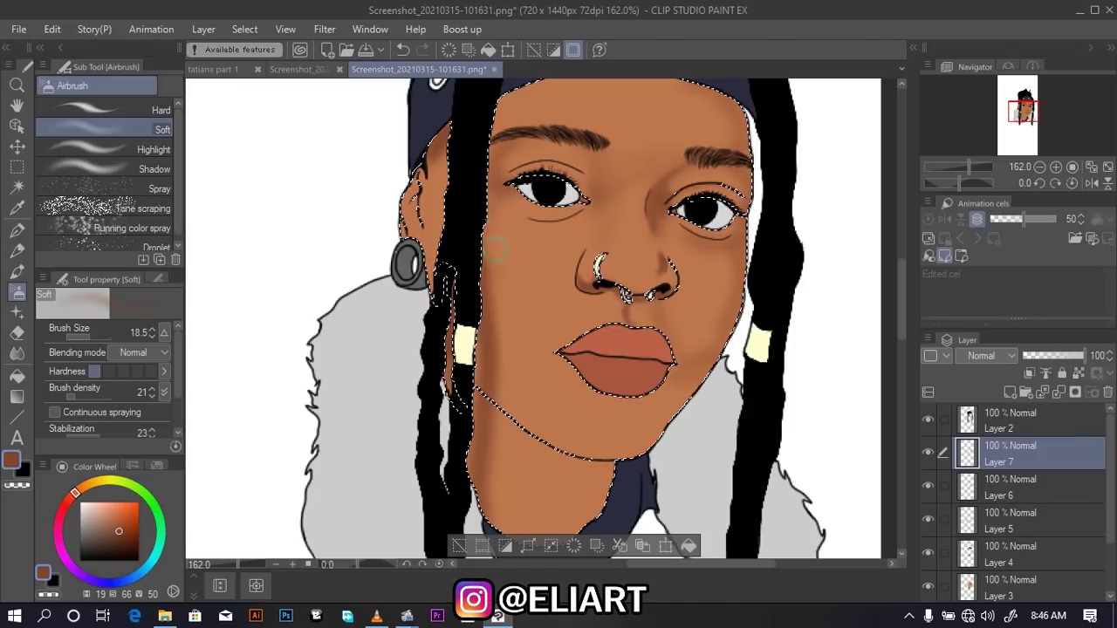
{"action": "left_click_drag", "start_coordinate": [482, 392], "coordinate": [515, 427]}
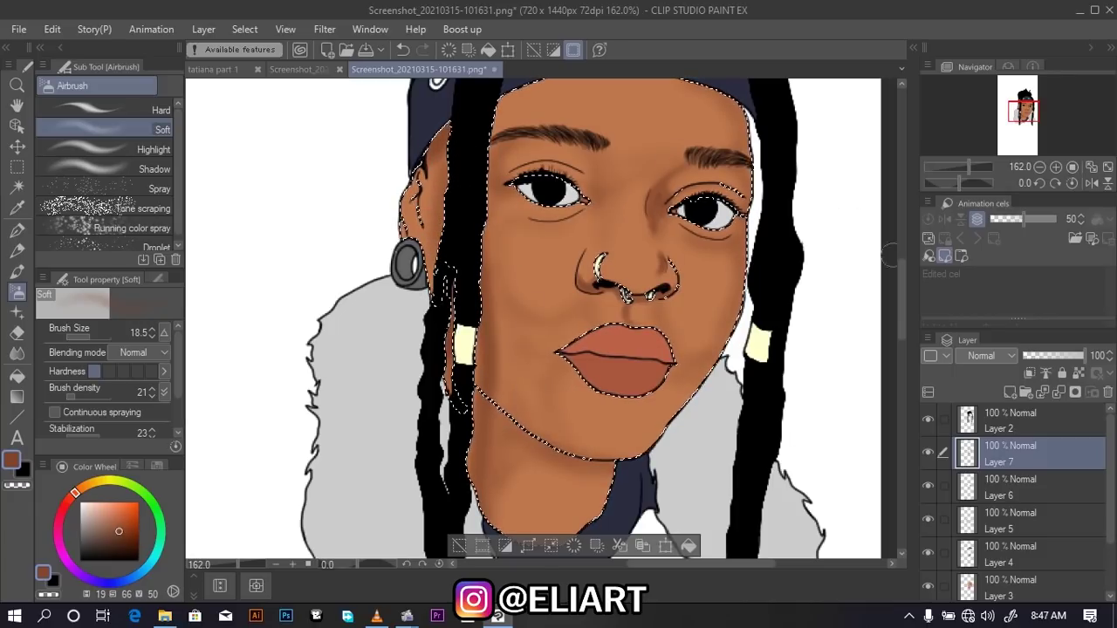
{"action": "left_click_drag", "start_coordinate": [900, 290], "coordinate": [899, 268]}
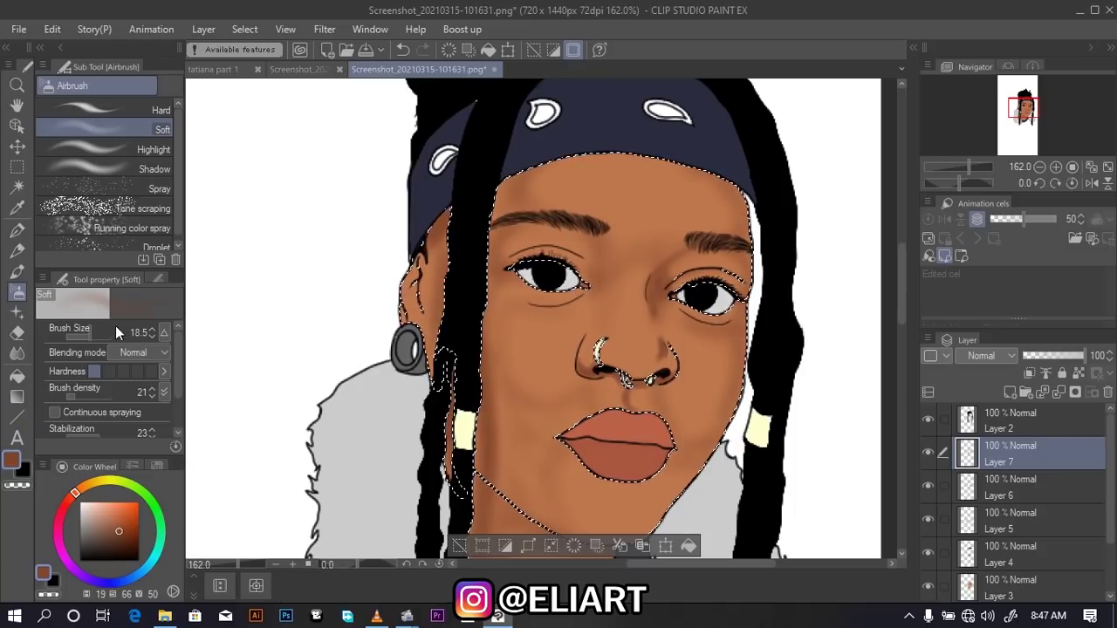
At density 55, airbrush down the right face edge and across the lower cheek beside the bead
{"action": "left_click", "coordinate": [123, 351]}
{"action": "left_click", "coordinate": [80, 394]}
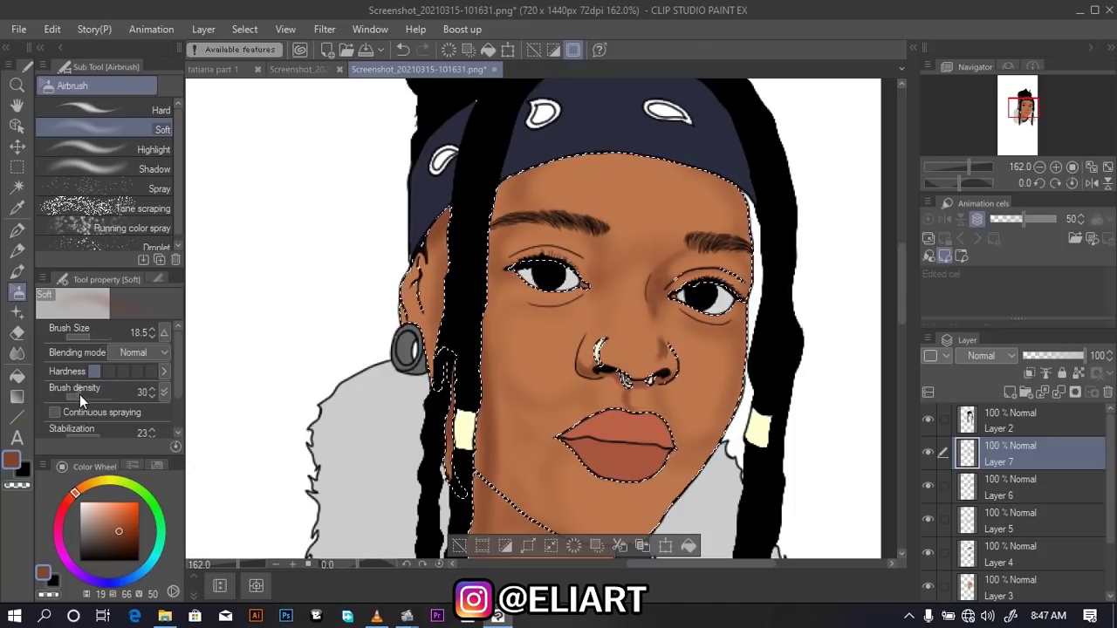
{"action": "left_click", "coordinate": [91, 394]}
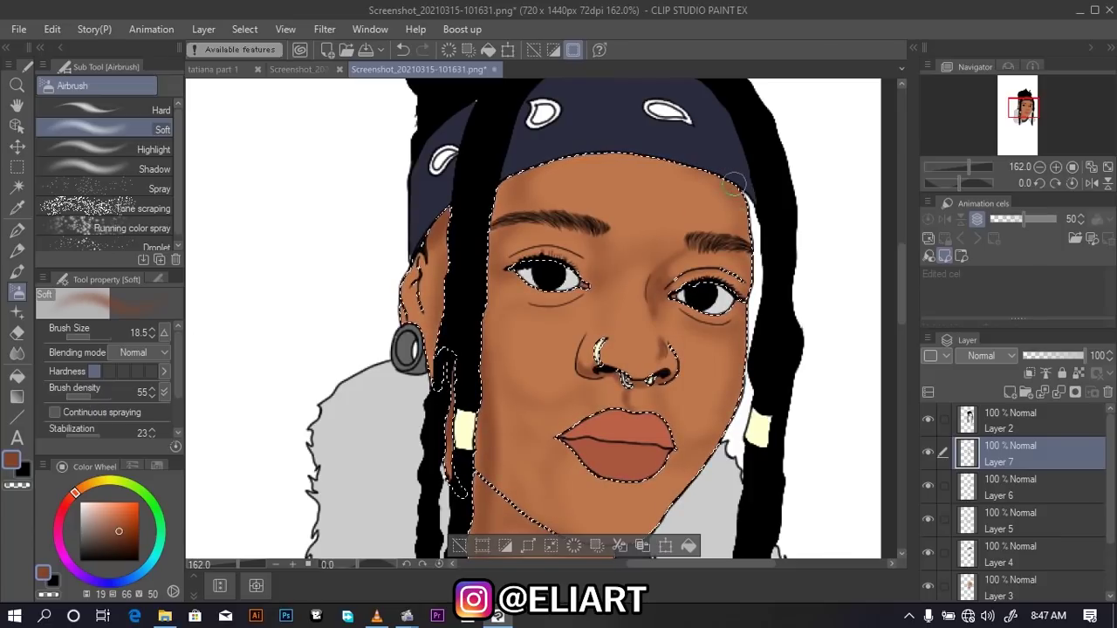
{"action": "mouse_move", "coordinate": [733, 181]}
{"action": "left_mouse_down"}
{"action": "mouse_move", "coordinate": [749, 259]}
{"action": "mouse_move", "coordinate": [717, 317]}
{"action": "left_mouse_up"}
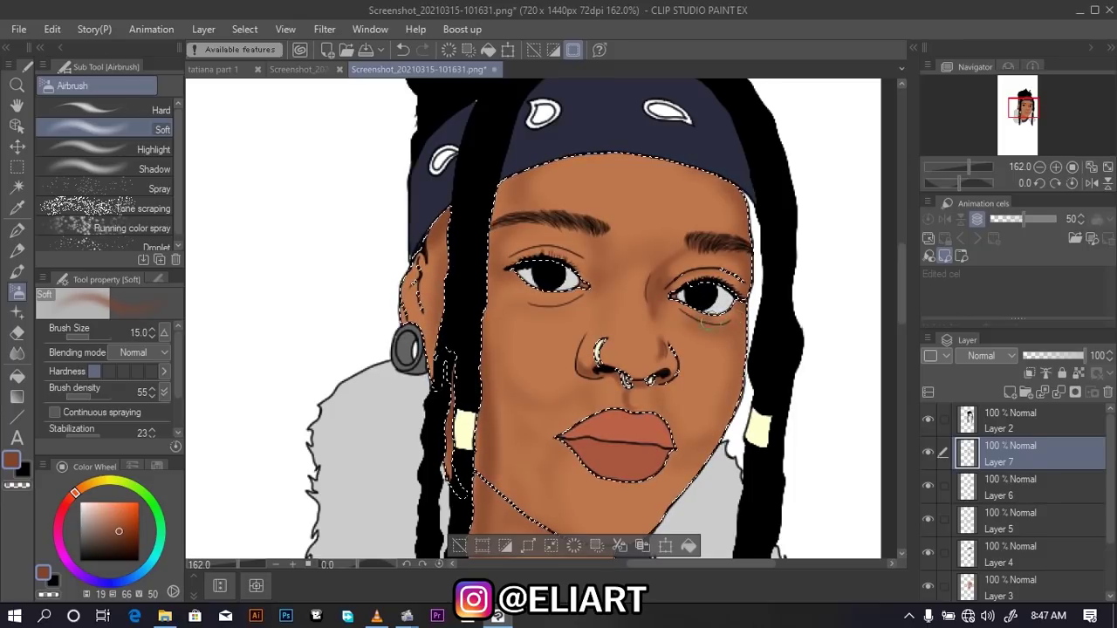
{"action": "mouse_move", "coordinate": [742, 316]}
{"action": "left_mouse_down"}
{"action": "mouse_move", "coordinate": [752, 351]}
{"action": "mouse_move", "coordinate": [732, 410]}
{"action": "mouse_move", "coordinate": [704, 454]}
{"action": "mouse_move", "coordinate": [681, 452]}
{"action": "mouse_move", "coordinate": [683, 469]}
{"action": "mouse_move", "coordinate": [698, 458]}
{"action": "mouse_move", "coordinate": [685, 453]}
{"action": "mouse_move", "coordinate": [697, 482]}
{"action": "left_mouse_up"}
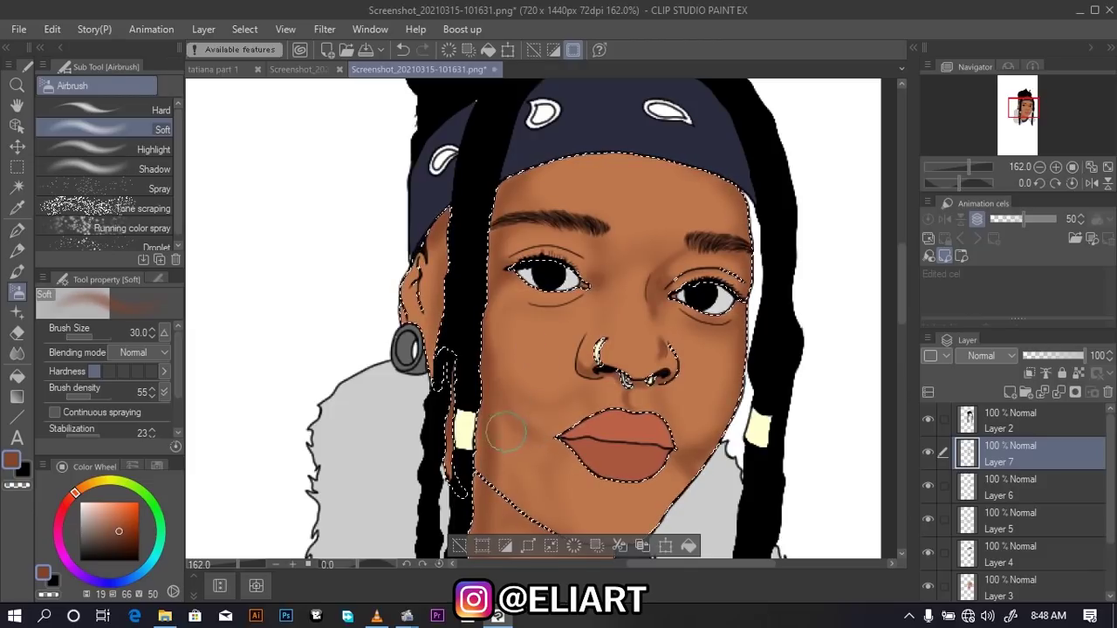
{"action": "mouse_move", "coordinate": [504, 432]}
{"action": "left_mouse_down"}
{"action": "mouse_move", "coordinate": [542, 474]}
{"action": "mouse_move", "coordinate": [534, 497]}
{"action": "left_mouse_up"}
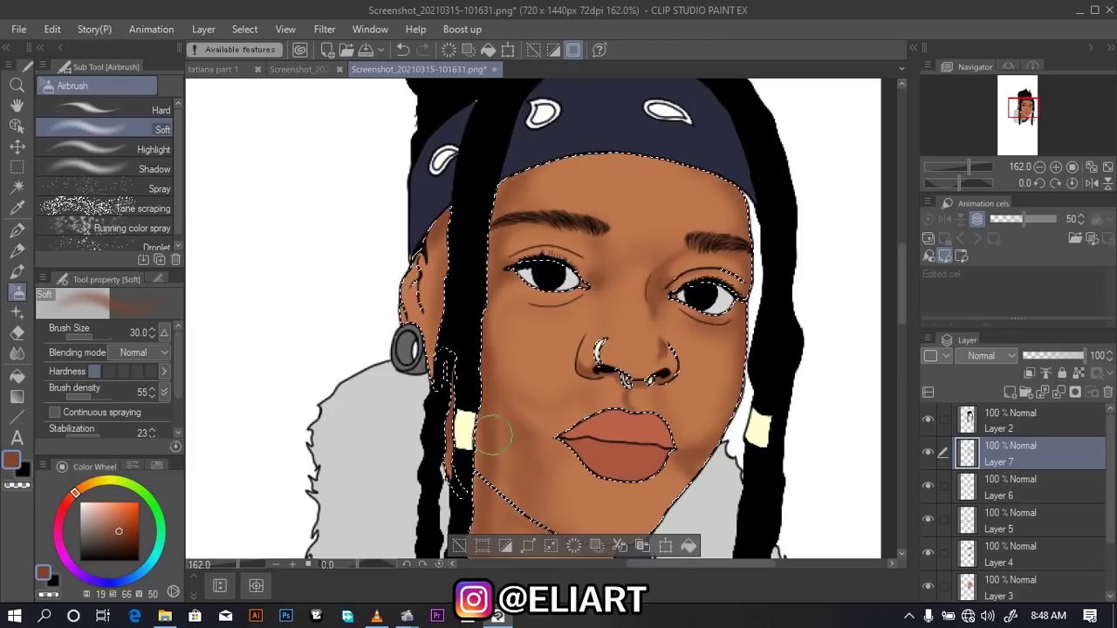
{"action": "left_click_drag", "start_coordinate": [494, 431], "coordinate": [516, 473]}
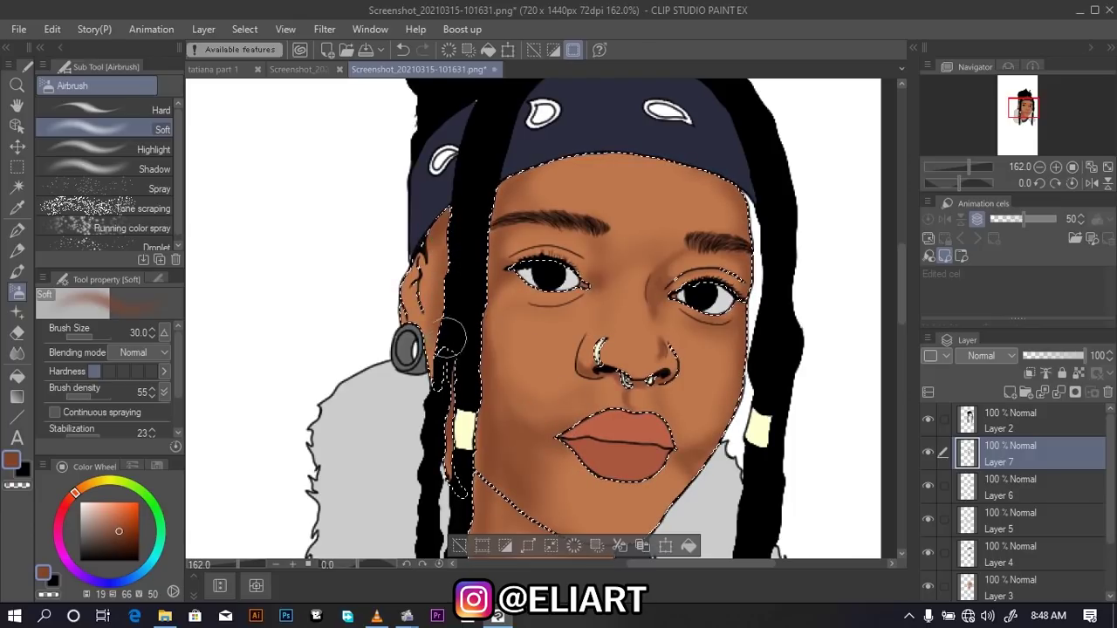
Resize the soft airbrush with the bracket keys, down to 4 and back up to 25
{"action": "key", "text": "bracketleft"}
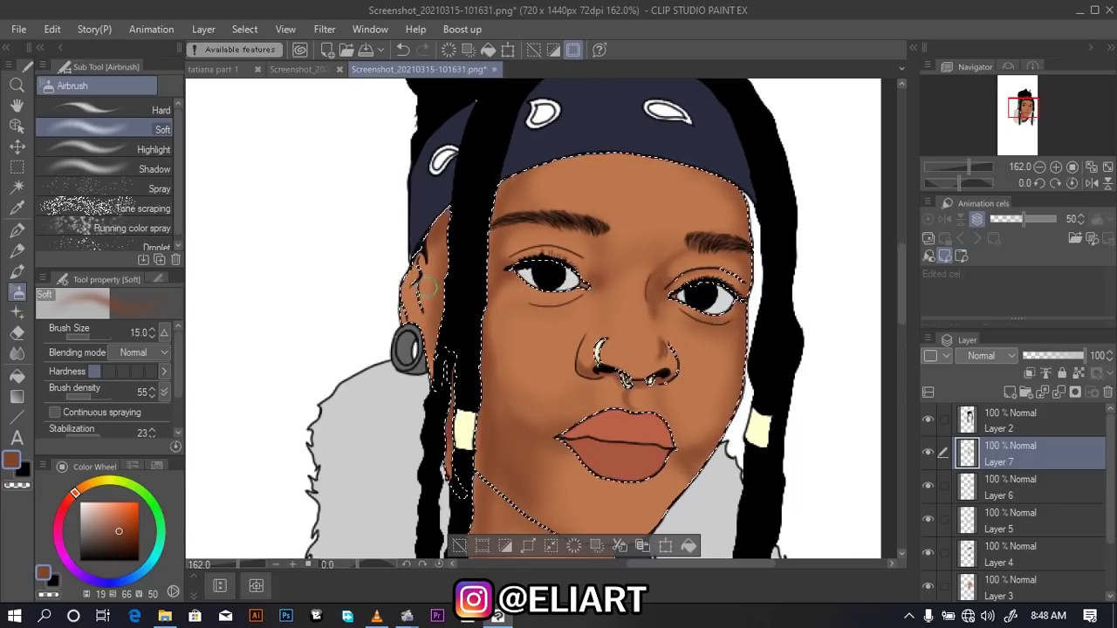
{"action": "key", "text": "bracketleft"}
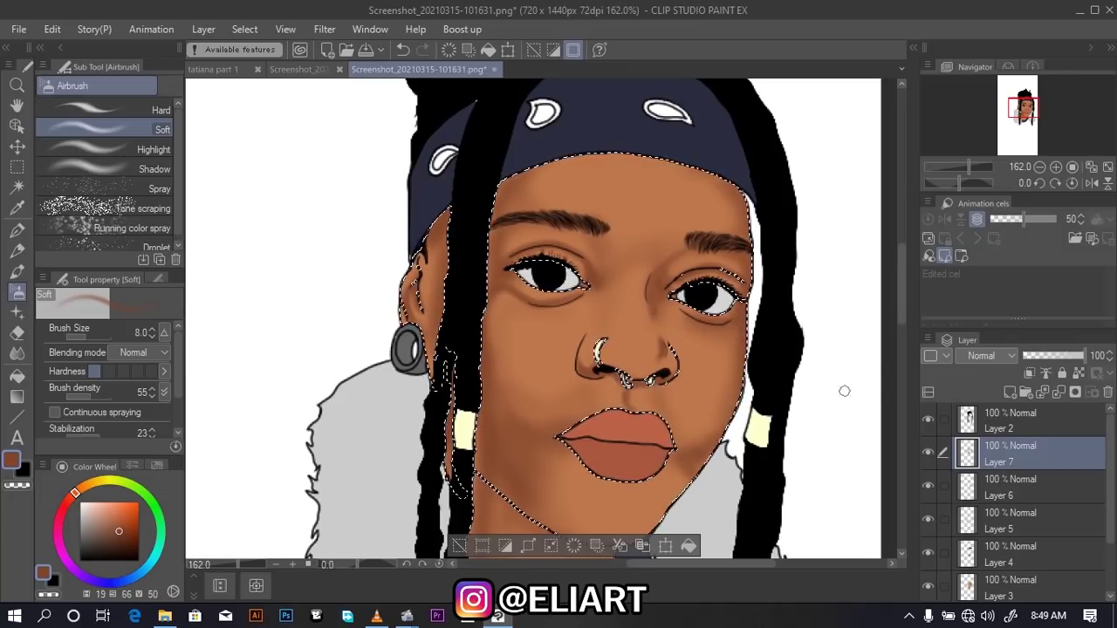
{"action": "left_click_drag", "start_coordinate": [901, 308], "coordinate": [900, 340]}
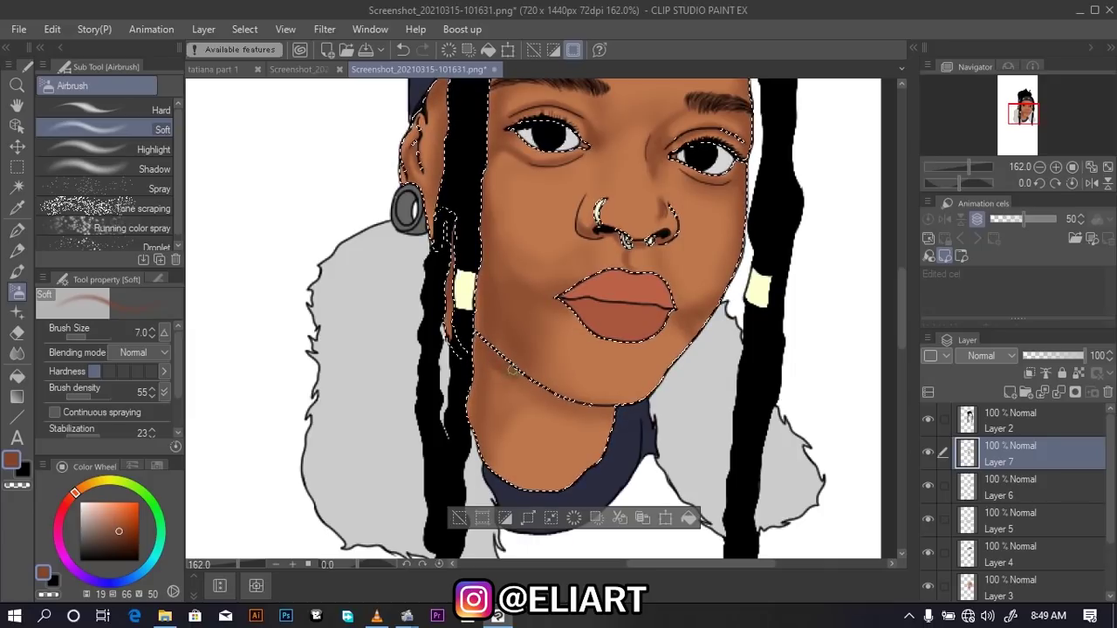
{"action": "key", "text": "bracketleft"}
{"action": "key", "text": "bracketleft"}
{"action": "key", "text": "bracketleft"}
{"action": "key", "text": "bracketright"}
{"action": "key", "text": "bracketright"}
{"action": "key", "text": "bracketright"}
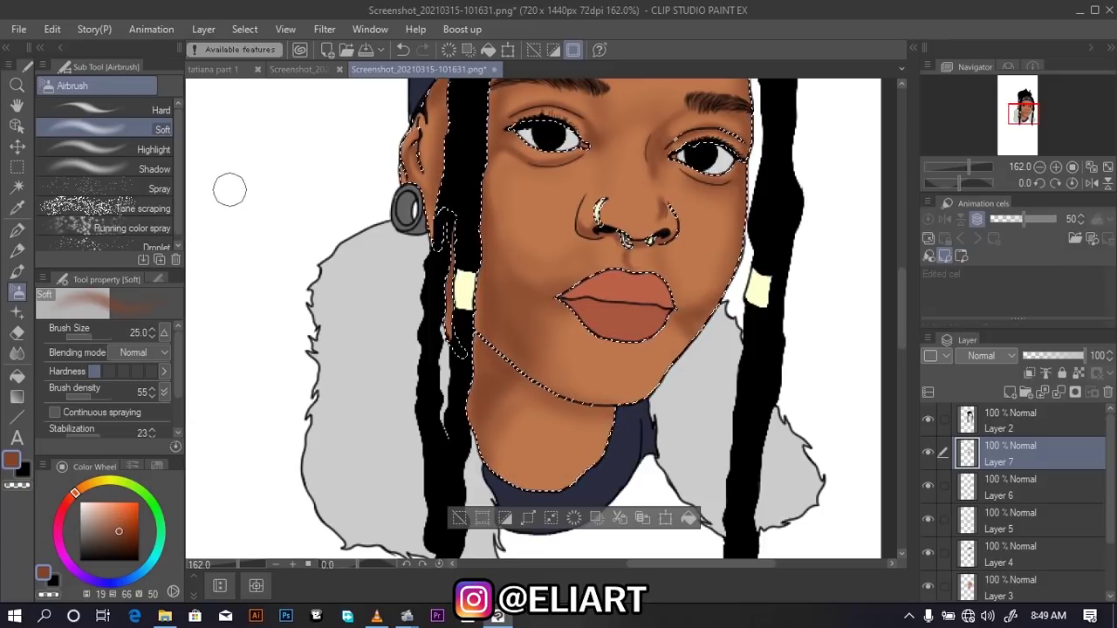
Set density 100 and size 4.4, zoom in, and shade below the nose septum
{"action": "left_click", "coordinate": [104, 397]}
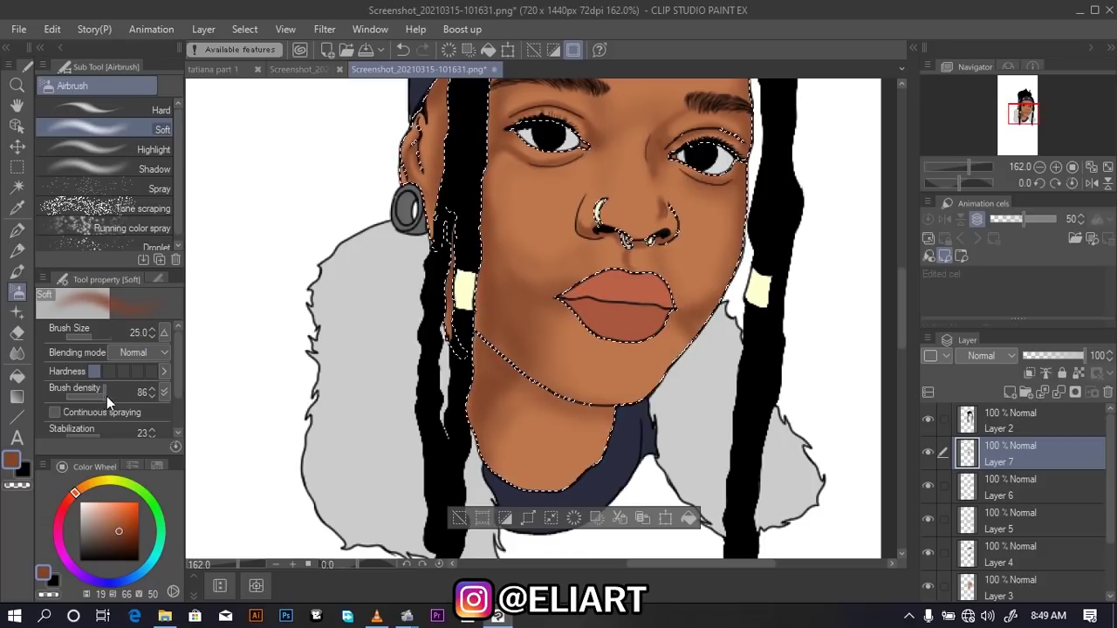
{"action": "left_click", "coordinate": [79, 338]}
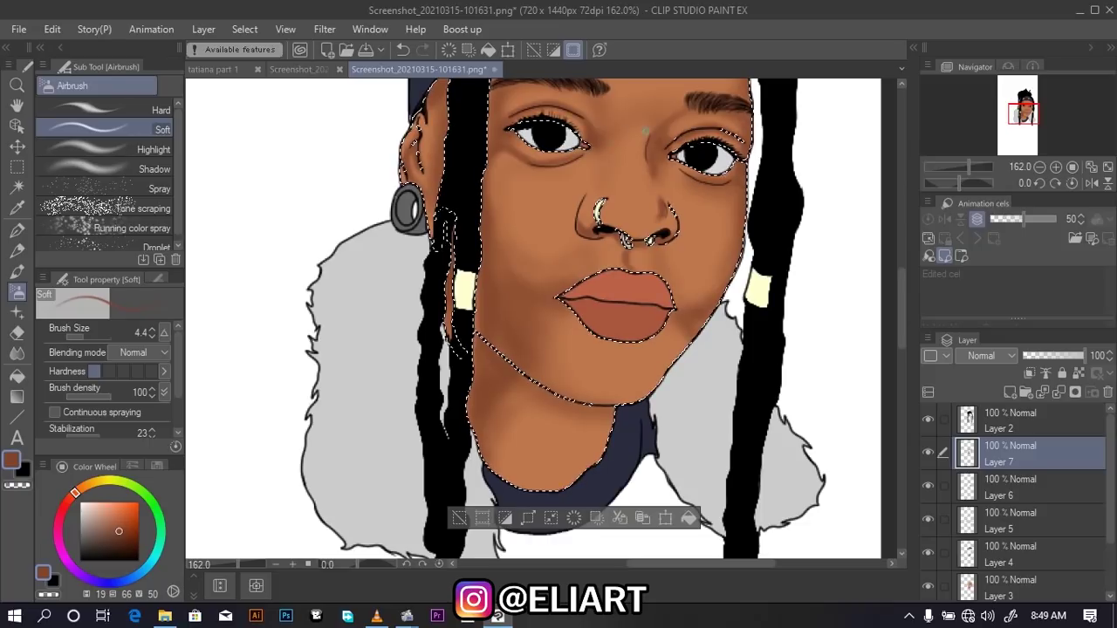
{"action": "scroll", "coordinate": [694, 187], "scroll_direction": "up", "scroll_amount": 1}
{"action": "scroll", "coordinate": [618, 249], "scroll_direction": "up", "scroll_amount": 2}
{"action": "scroll", "coordinate": [618, 249], "scroll_direction": "up", "scroll_amount": 3}
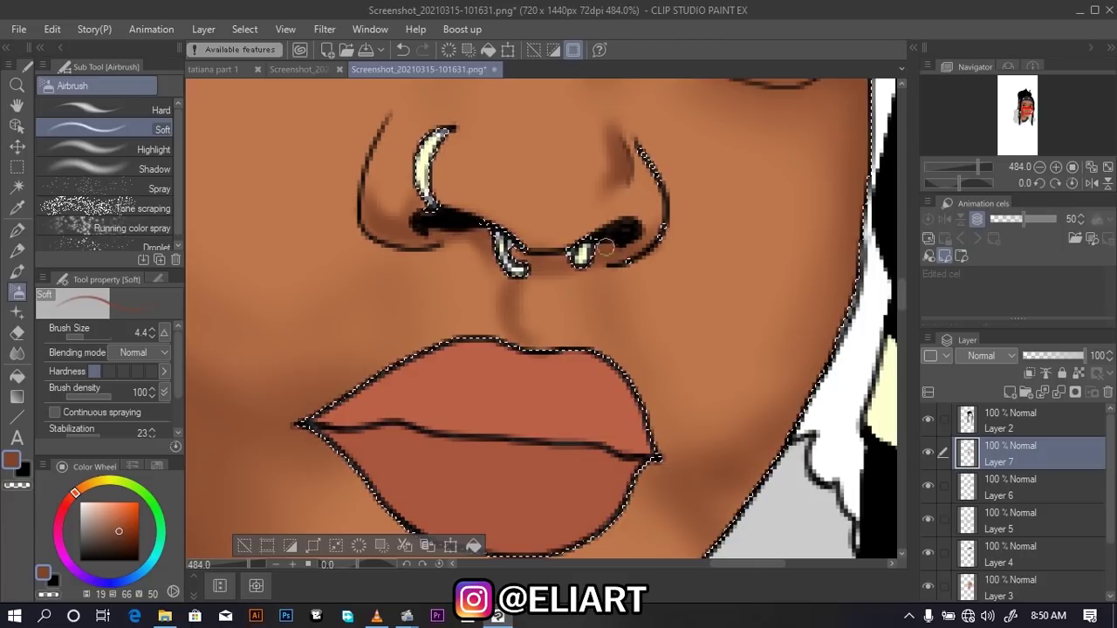
{"action": "mouse_move", "coordinate": [536, 272]}
{"action": "left_mouse_down"}
{"action": "mouse_move", "coordinate": [512, 288]}
{"action": "mouse_move", "coordinate": [512, 274]}
{"action": "left_mouse_up"}
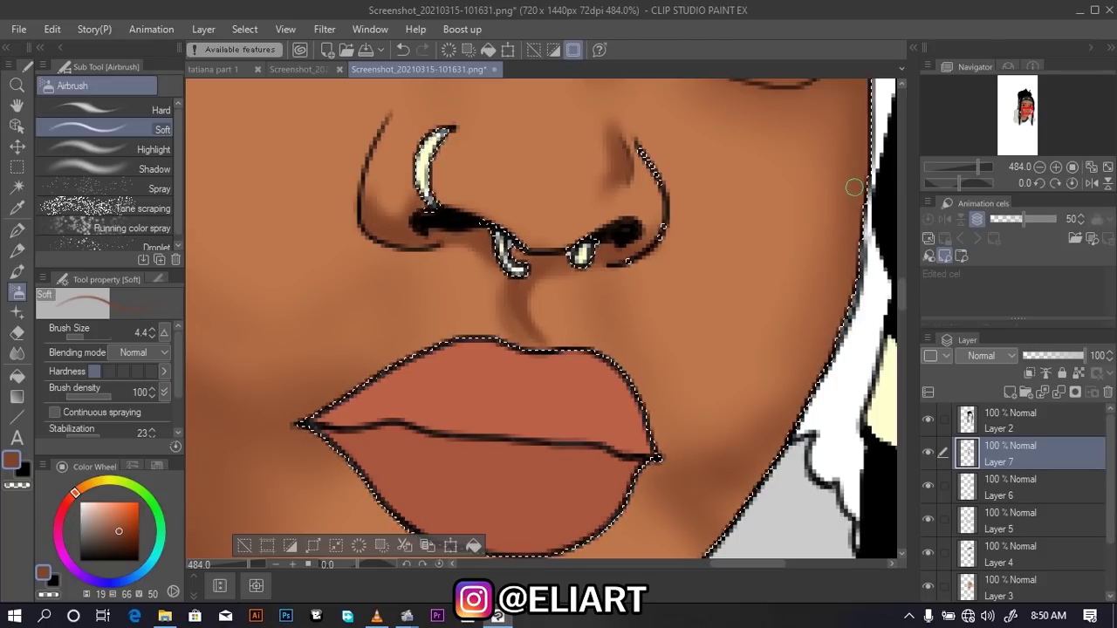
Add small shadows beside the nose bridge and darken the right-hand eye's upper lid line
{"action": "scroll", "coordinate": [907, 288], "scroll_direction": "up", "scroll_amount": 5}
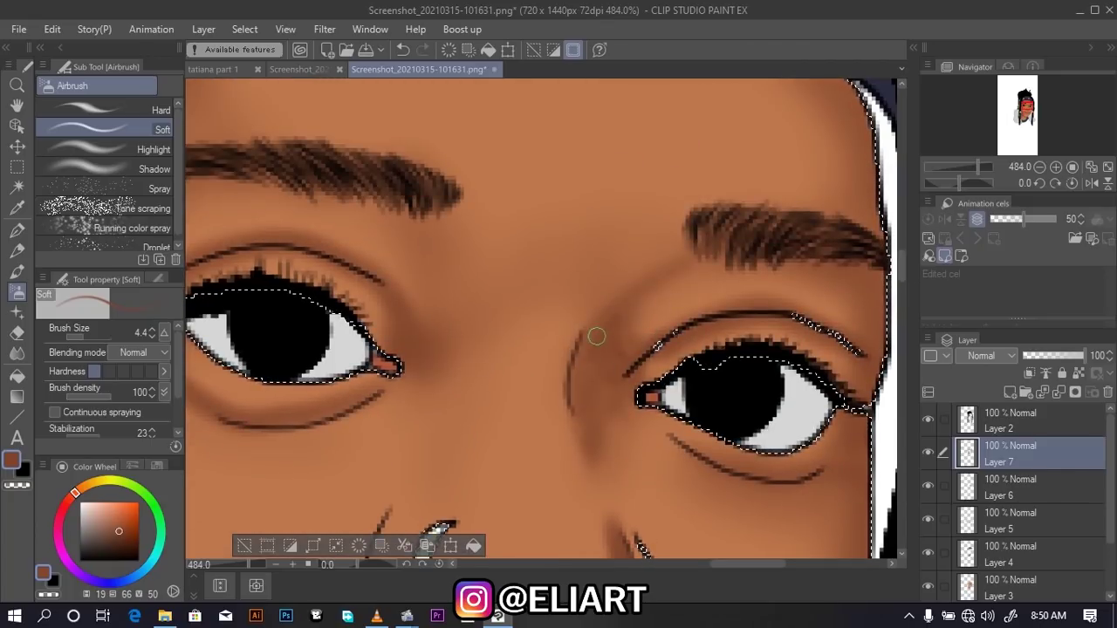
{"action": "left_click_drag", "start_coordinate": [580, 348], "coordinate": [584, 343]}
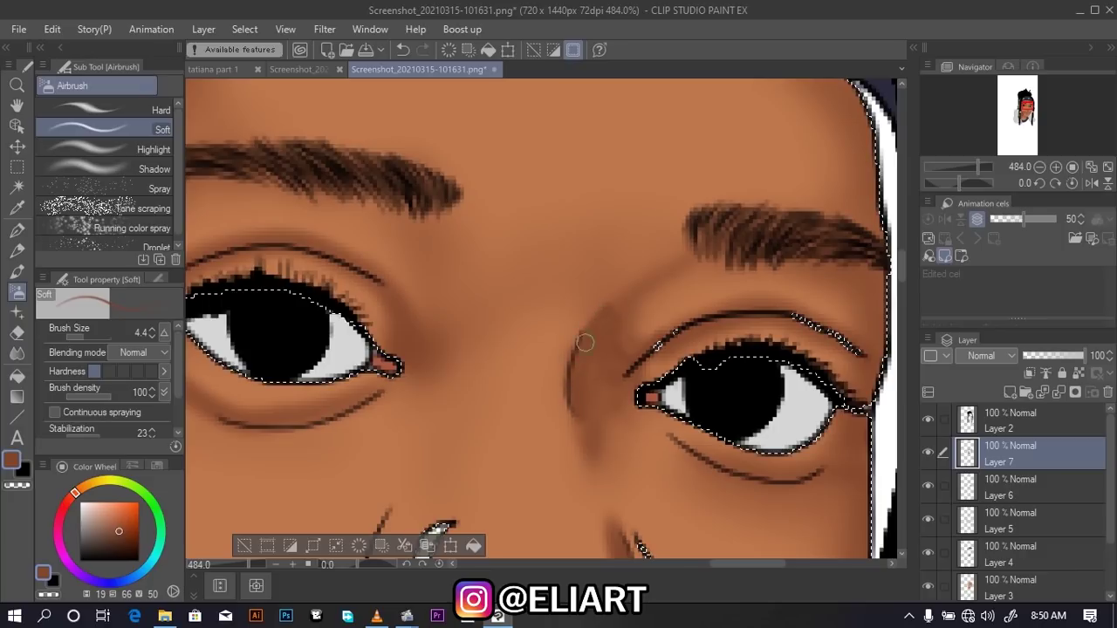
{"action": "left_click_drag", "start_coordinate": [575, 396], "coordinate": [576, 413]}
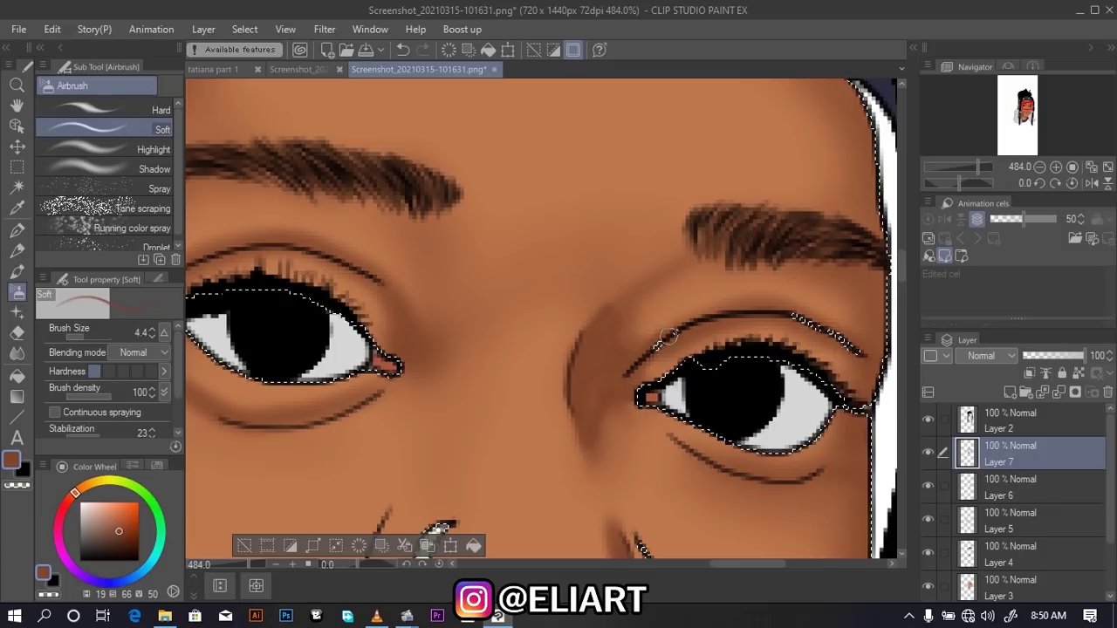
{"action": "left_click_drag", "start_coordinate": [755, 319], "coordinate": [809, 324]}
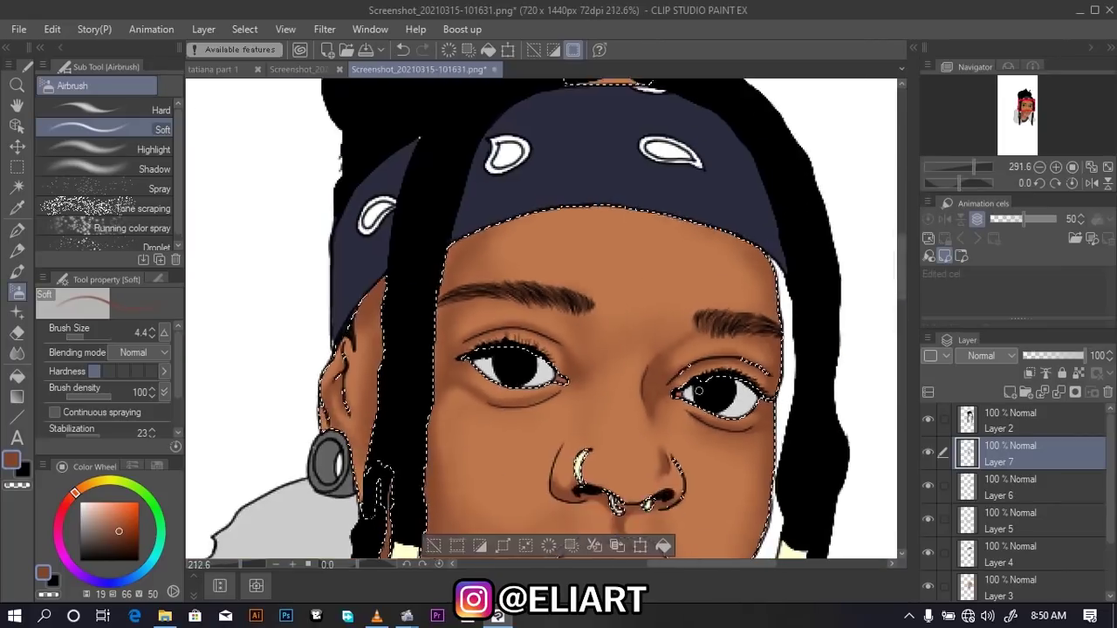
{"action": "scroll", "coordinate": [691, 393], "scroll_direction": "down", "scroll_amount": 3}
{"action": "scroll", "coordinate": [691, 393], "scroll_direction": "up", "scroll_amount": 2}
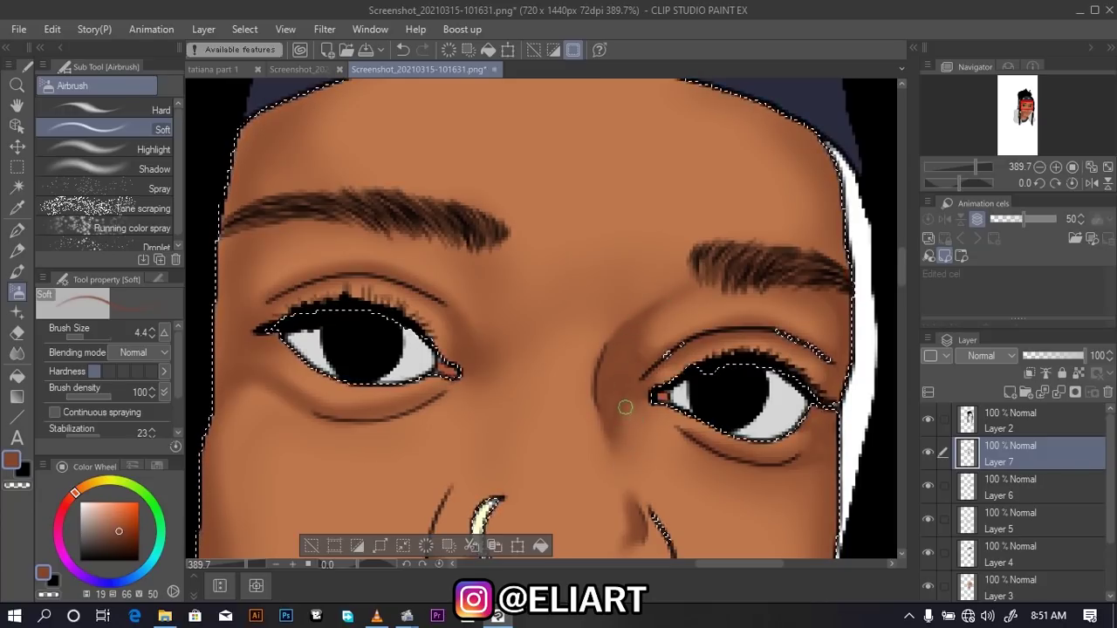
{"action": "scroll", "coordinate": [625, 408], "scroll_direction": "down", "scroll_amount": 1}
{"action": "scroll", "coordinate": [711, 305], "scroll_direction": "down", "scroll_amount": 1}
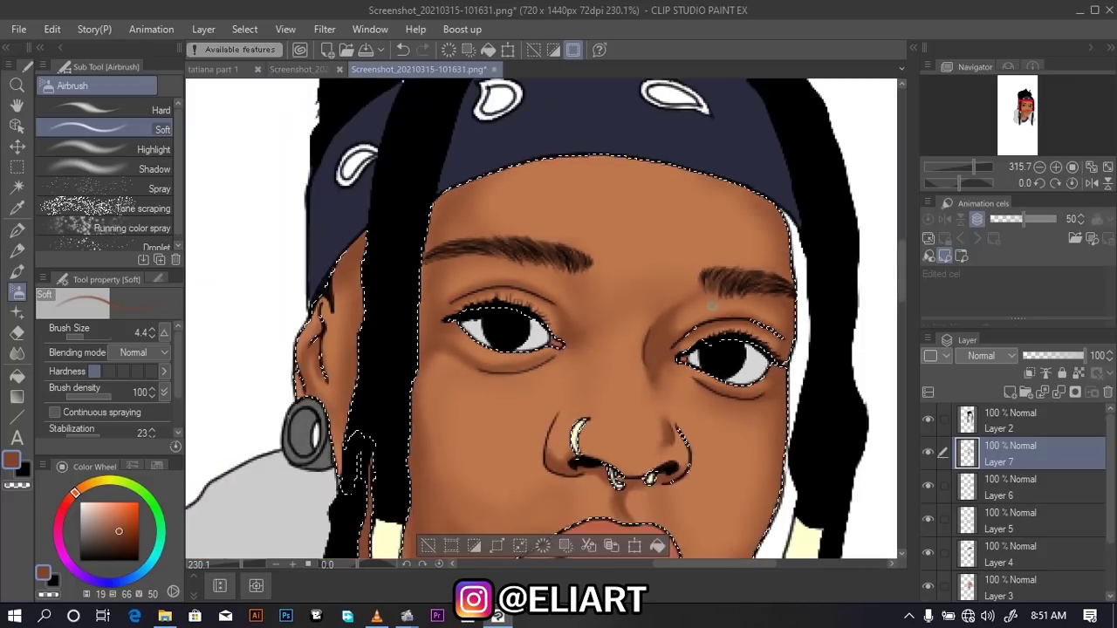
{"action": "scroll", "coordinate": [711, 305], "scroll_direction": "down", "scroll_amount": 2}
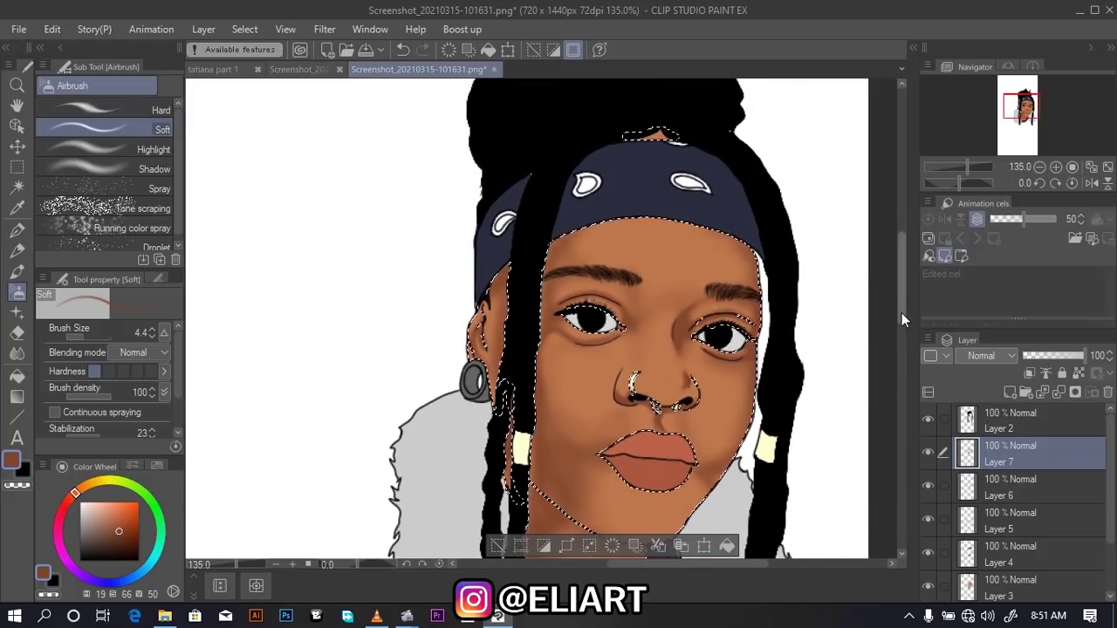
{"action": "left_click_drag", "start_coordinate": [902, 313], "coordinate": [898, 335]}
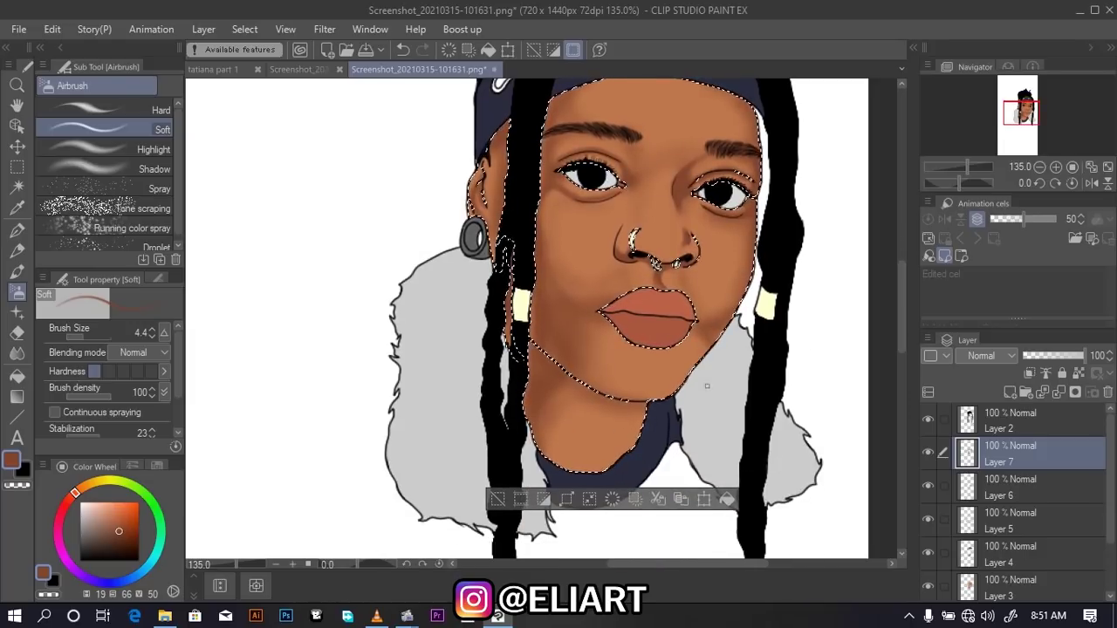
{"action": "scroll", "coordinate": [530, 191], "scroll_direction": "up", "scroll_amount": 3}
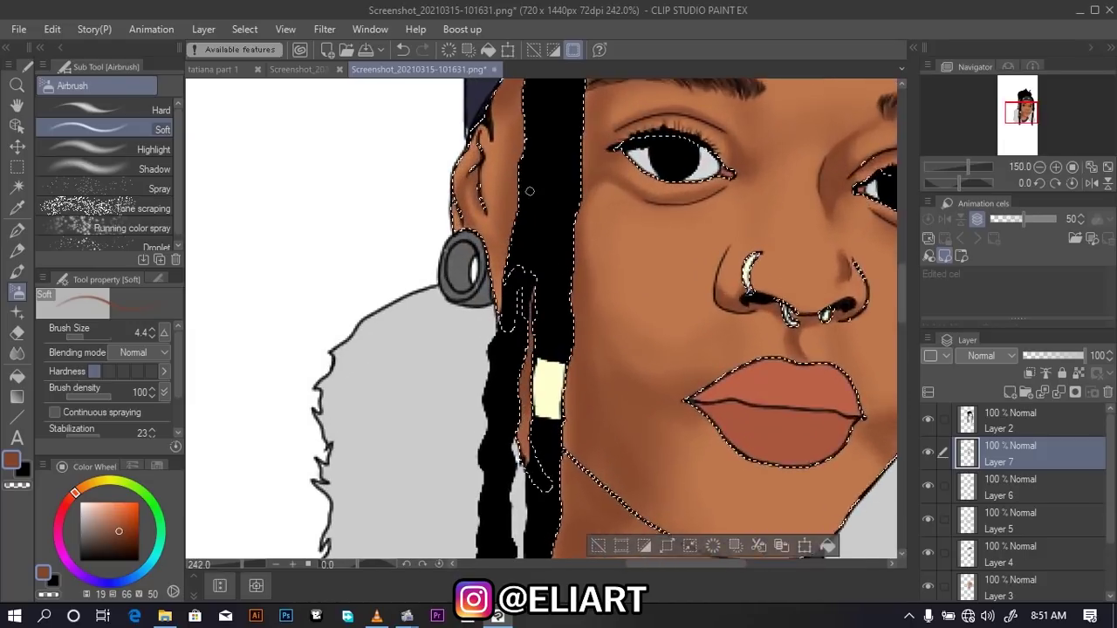
{"action": "scroll", "coordinate": [530, 190], "scroll_direction": "up", "scroll_amount": 2}
{"action": "scroll", "coordinate": [530, 190], "scroll_direction": "up", "scroll_amount": 1}
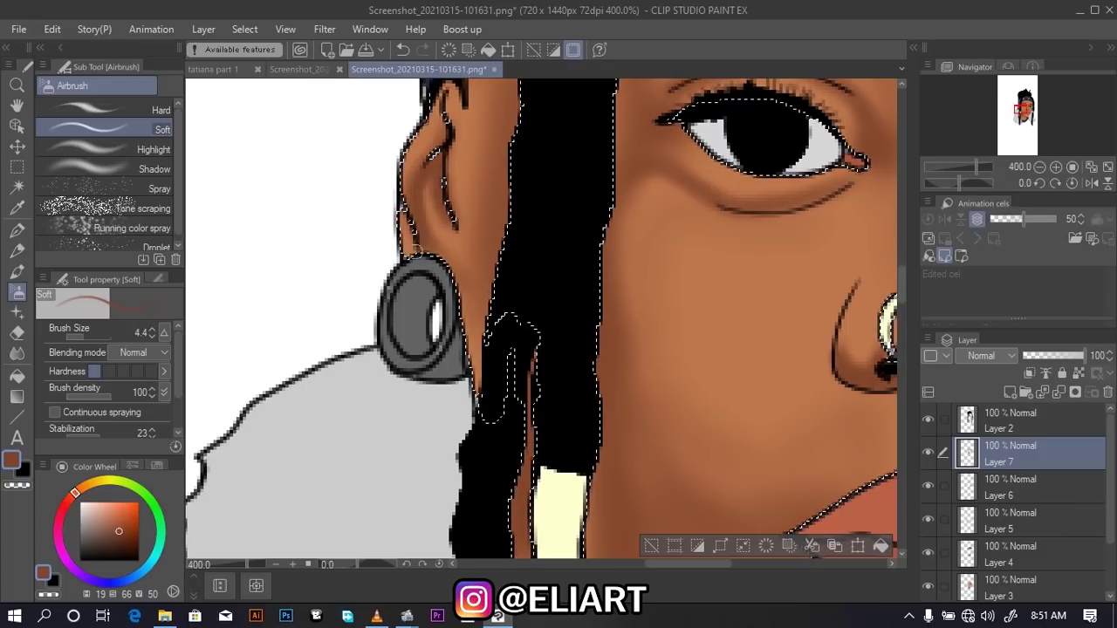
Choose a darker brown as the main colour in Color settings
{"action": "left_click", "coordinate": [18, 465]}
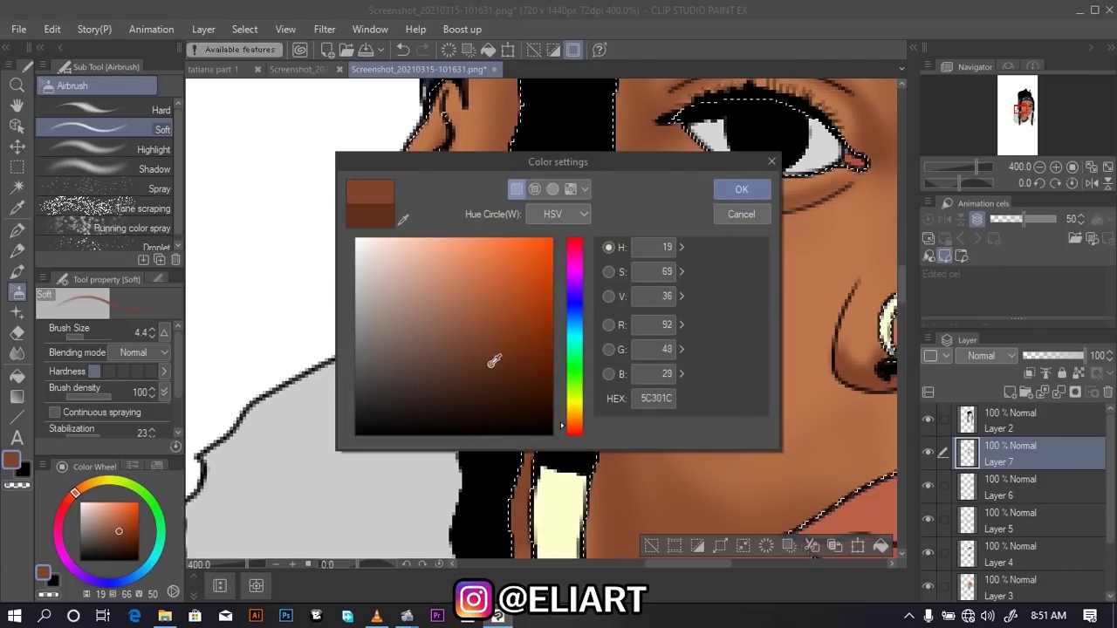
{"action": "left_click", "coordinate": [738, 189]}
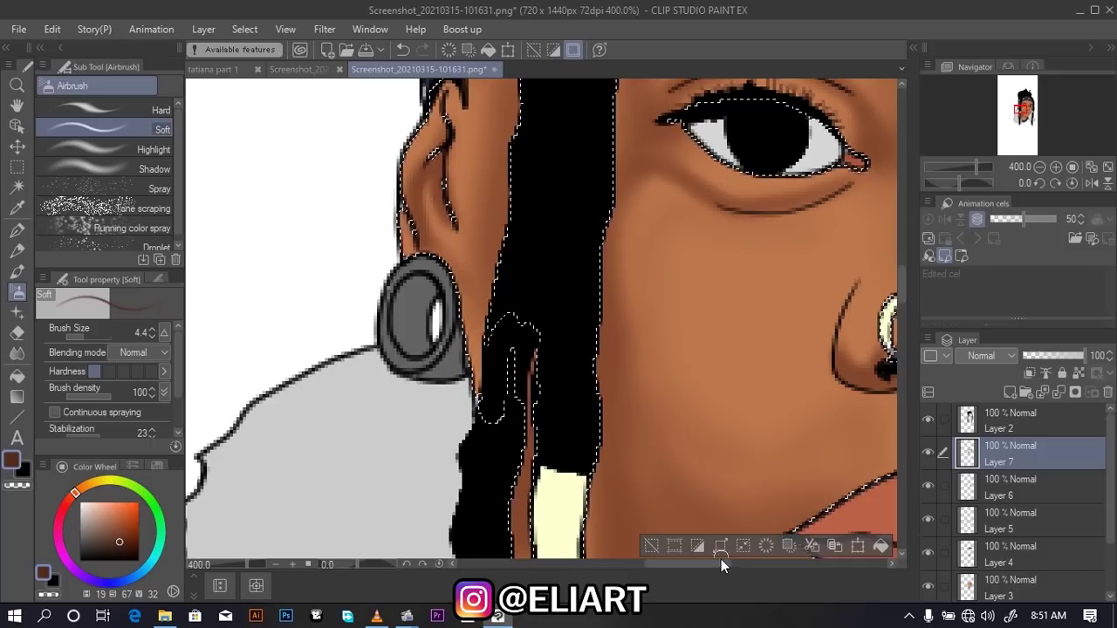
{"action": "left_click_drag", "start_coordinate": [720, 563], "coordinate": [868, 563]}
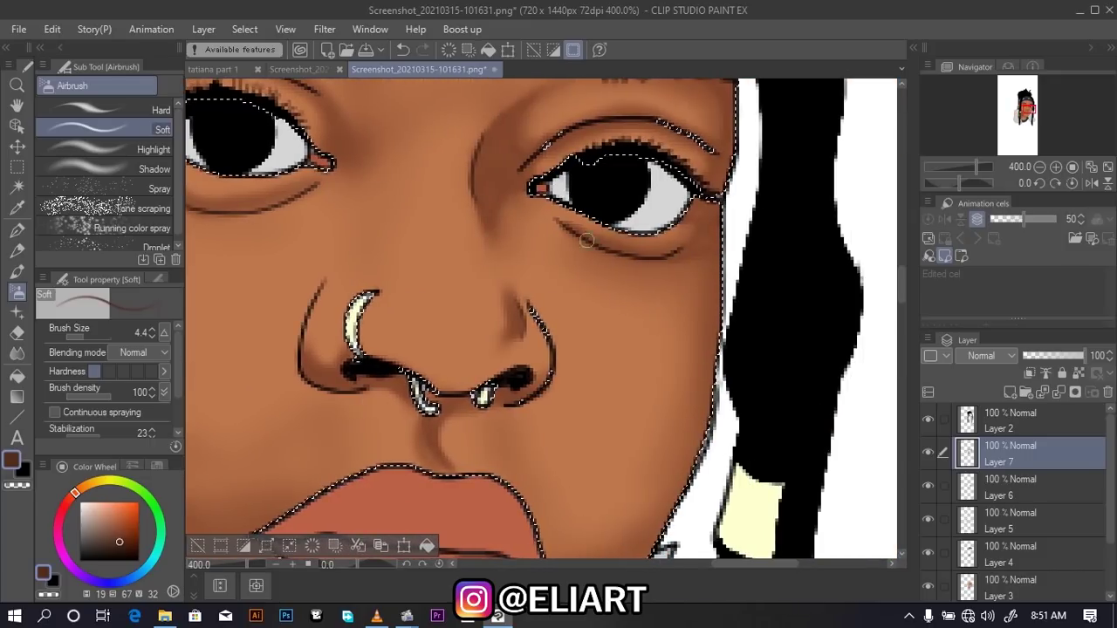
Shade the crease under the right-hand eye, deepening toward the outer corner at size 10
{"action": "left_click_drag", "start_coordinate": [596, 245], "coordinate": [677, 249]}
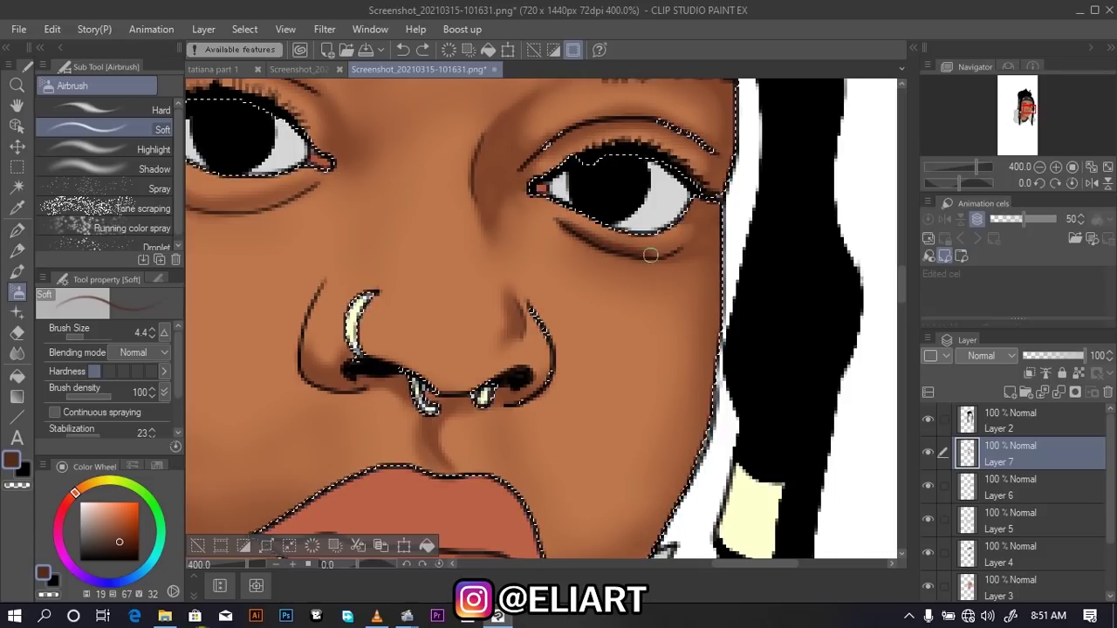
{"action": "left_click_drag", "start_coordinate": [650, 254], "coordinate": [693, 229]}
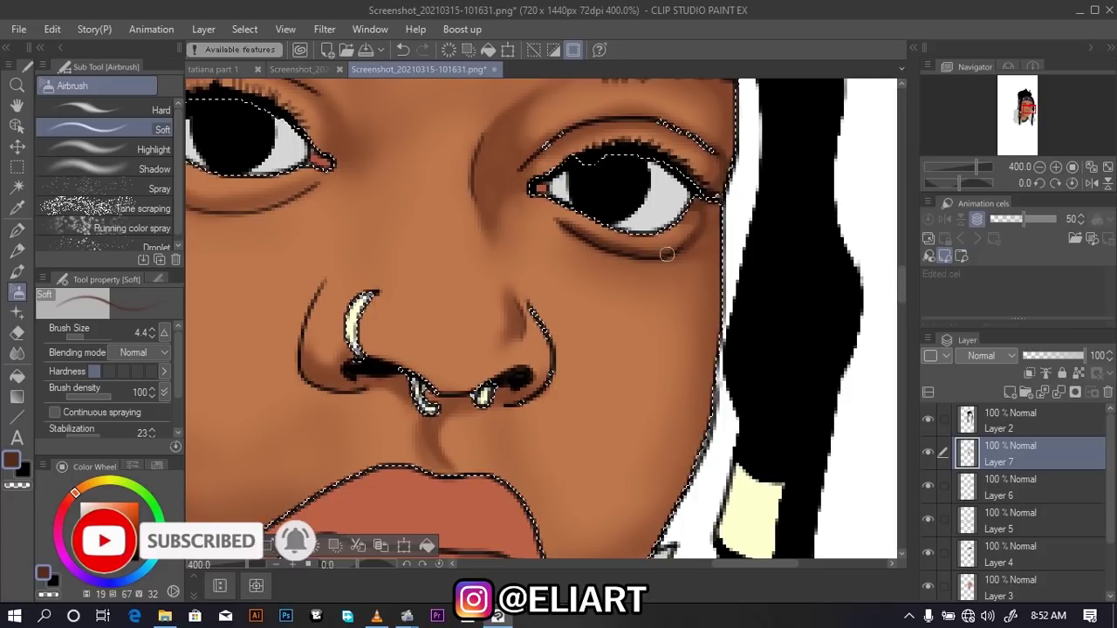
{"action": "left_click_drag", "start_coordinate": [661, 244], "coordinate": [701, 254]}
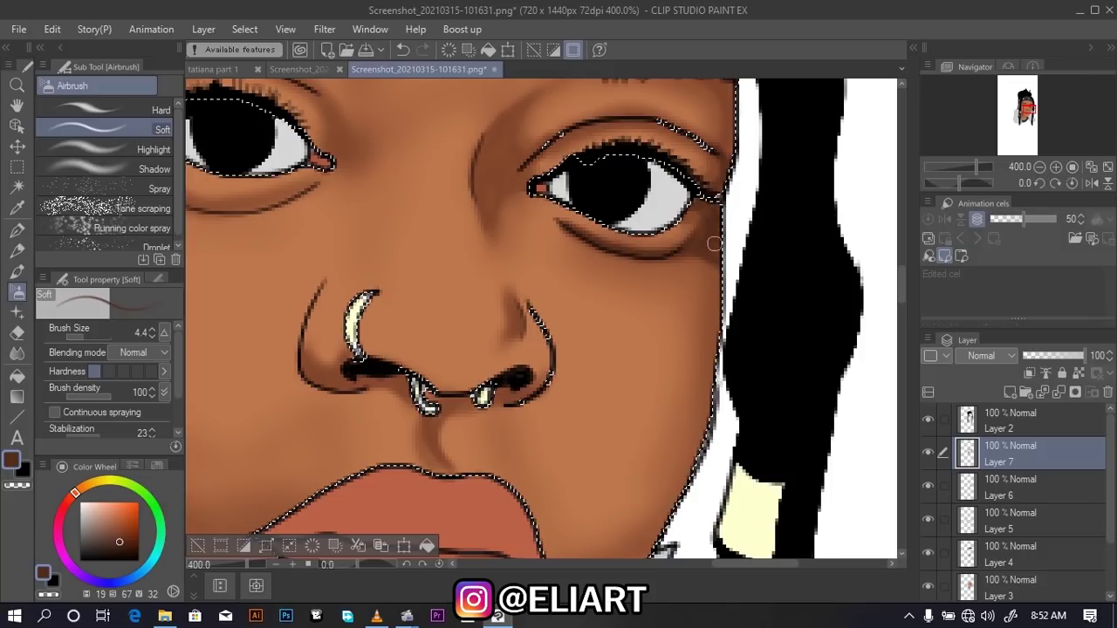
{"action": "key", "text": "bracketright"}
{"action": "key", "text": "bracketright"}
{"action": "key", "text": "bracketright"}
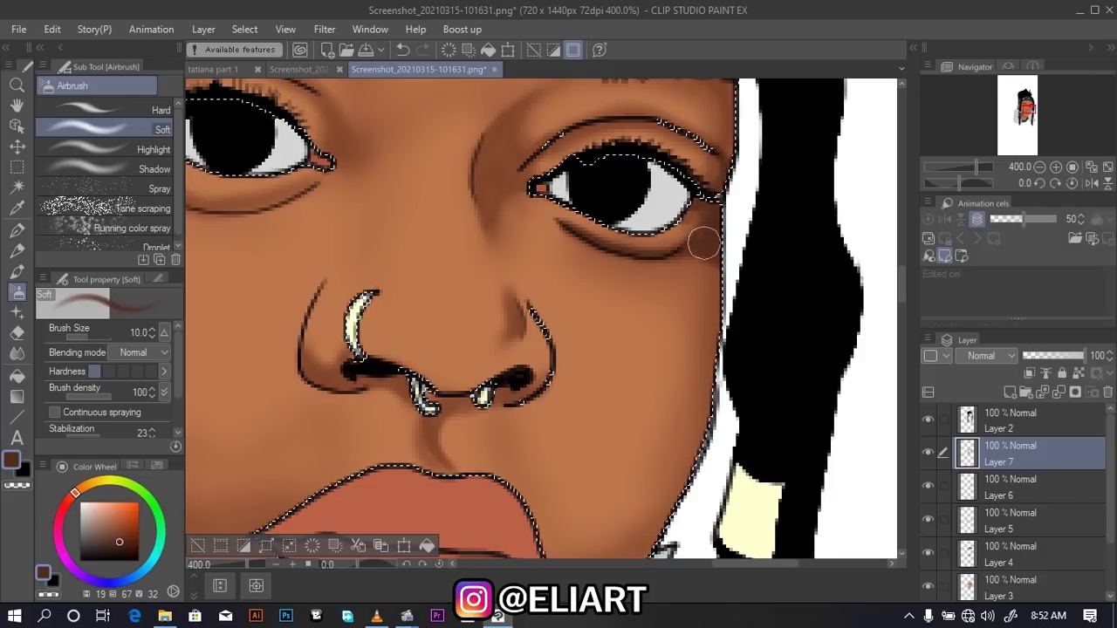
{"action": "left_click_drag", "start_coordinate": [705, 246], "coordinate": [711, 254]}
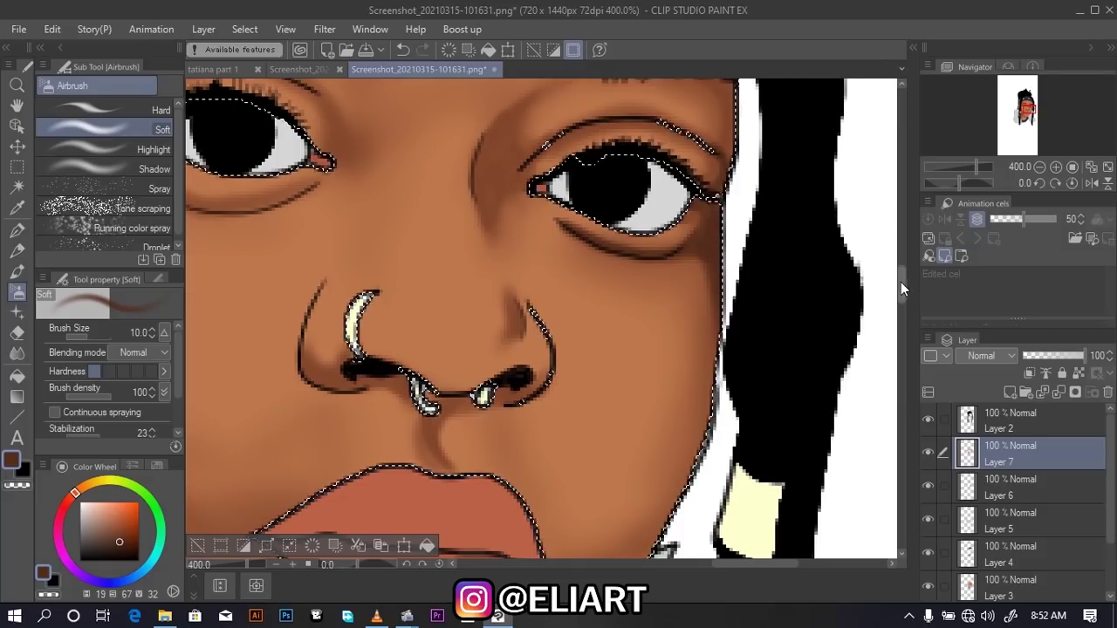
Shade the upper eyelid crease and the side of the nose bridge with a small airbrush
{"action": "scroll", "coordinate": [901, 282], "scroll_direction": "up", "scroll_amount": 3}
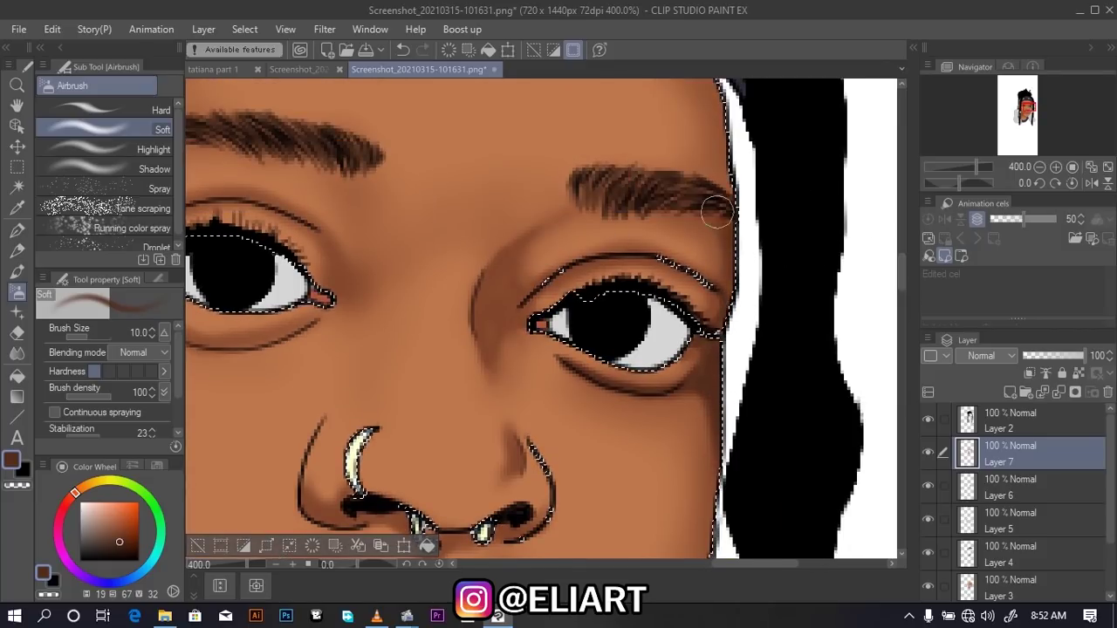
{"action": "key", "text": "bracketleft"}
{"action": "key", "text": "bracketleft"}
{"action": "key", "text": "bracketleft"}
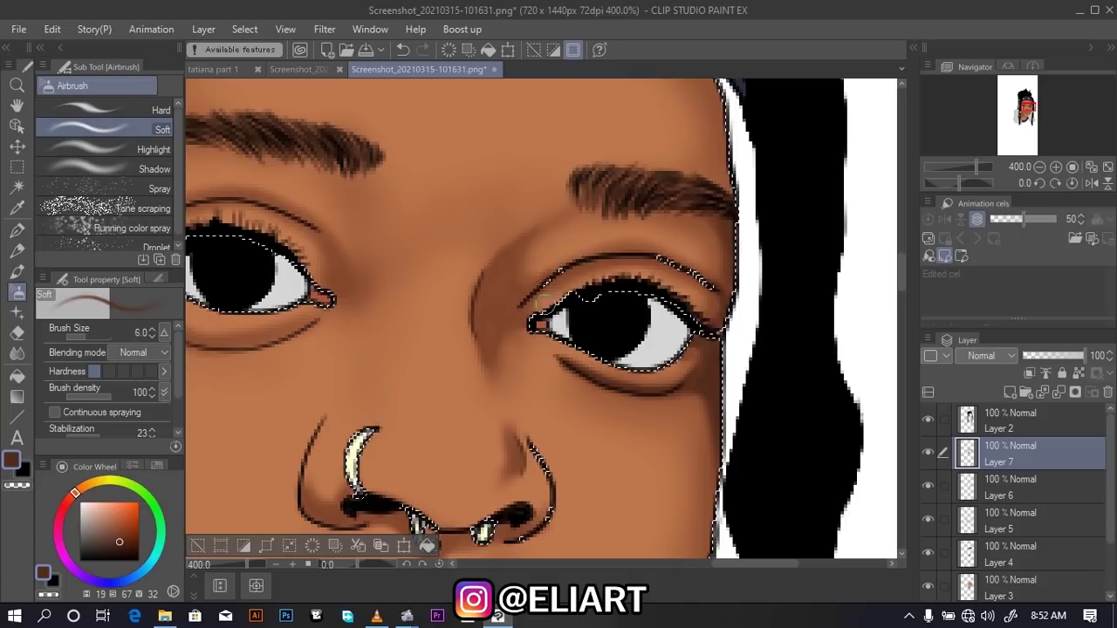
{"action": "key", "text": "bracketleft"}
{"action": "key", "text": "bracketleft"}
{"action": "key", "text": "bracketleft"}
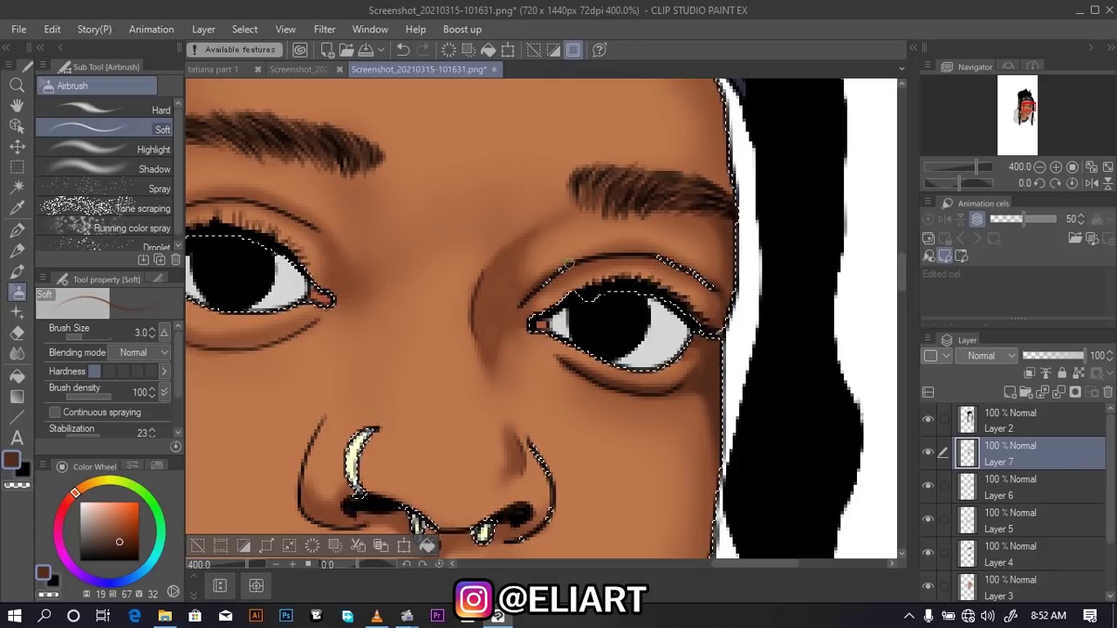
{"action": "left_click_drag", "start_coordinate": [528, 293], "coordinate": [611, 256]}
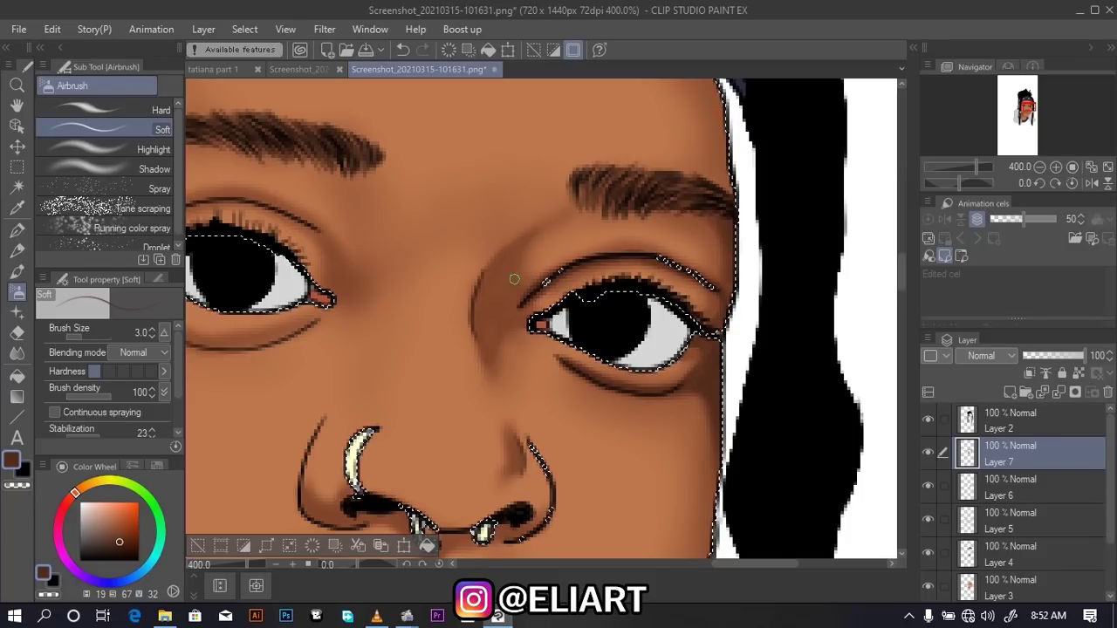
{"action": "key", "text": "bracketright"}
{"action": "key", "text": "bracketright"}
{"action": "key", "text": "bracketright"}
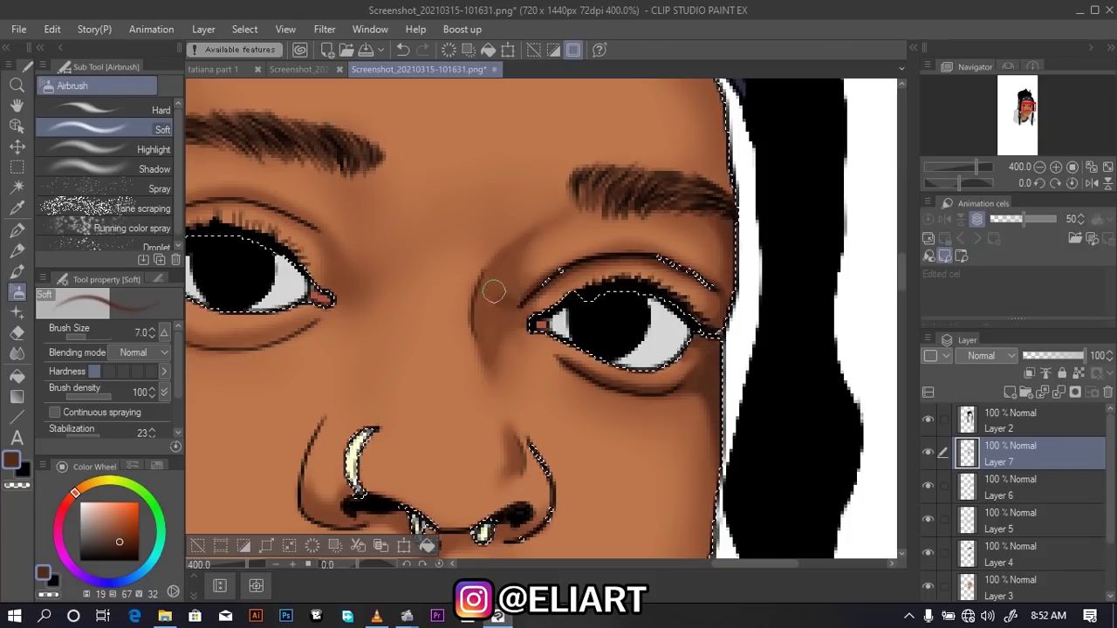
{"action": "left_click_drag", "start_coordinate": [495, 285], "coordinate": [488, 343]}
Refine the nose shadow and shade the left-hand eye's inner corner
{"action": "key", "text": "bracketleft"}
{"action": "key", "text": "bracketleft"}
{"action": "key", "text": "bracketleft"}
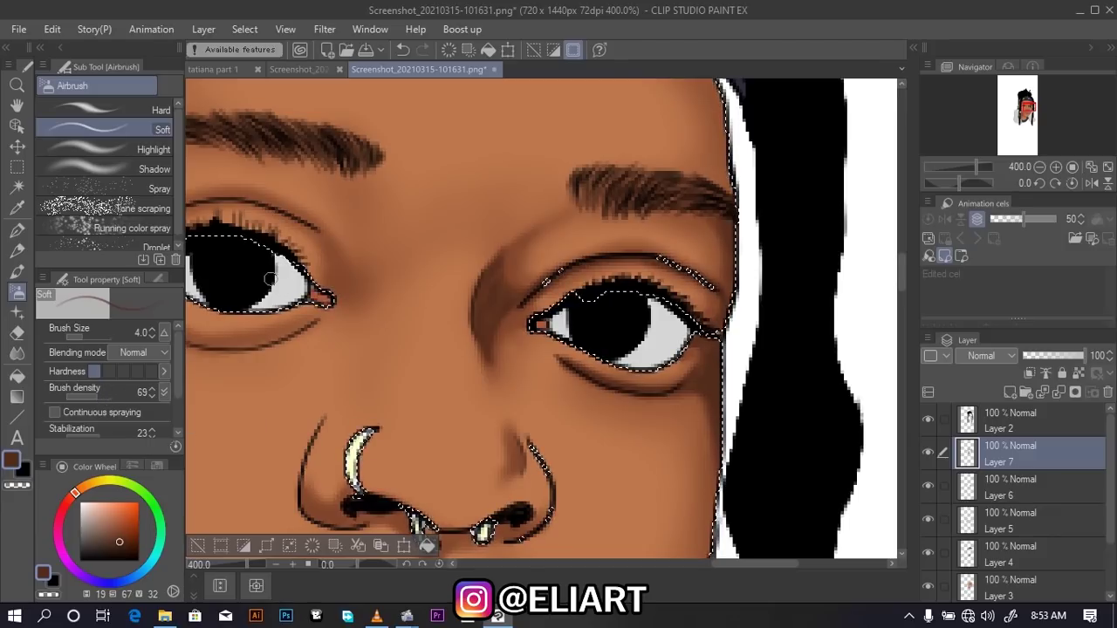
{"action": "key", "text": "bracketright"}
{"action": "key", "text": "bracketright"}
{"action": "key", "text": "bracketright"}
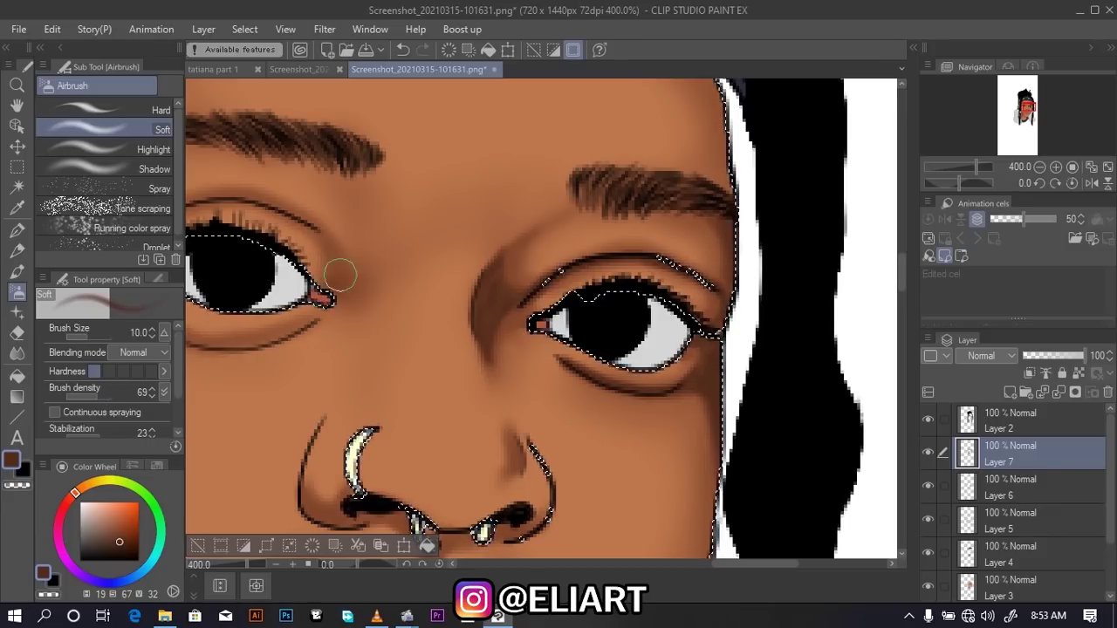
{"action": "left_click_drag", "start_coordinate": [334, 285], "coordinate": [363, 272]}
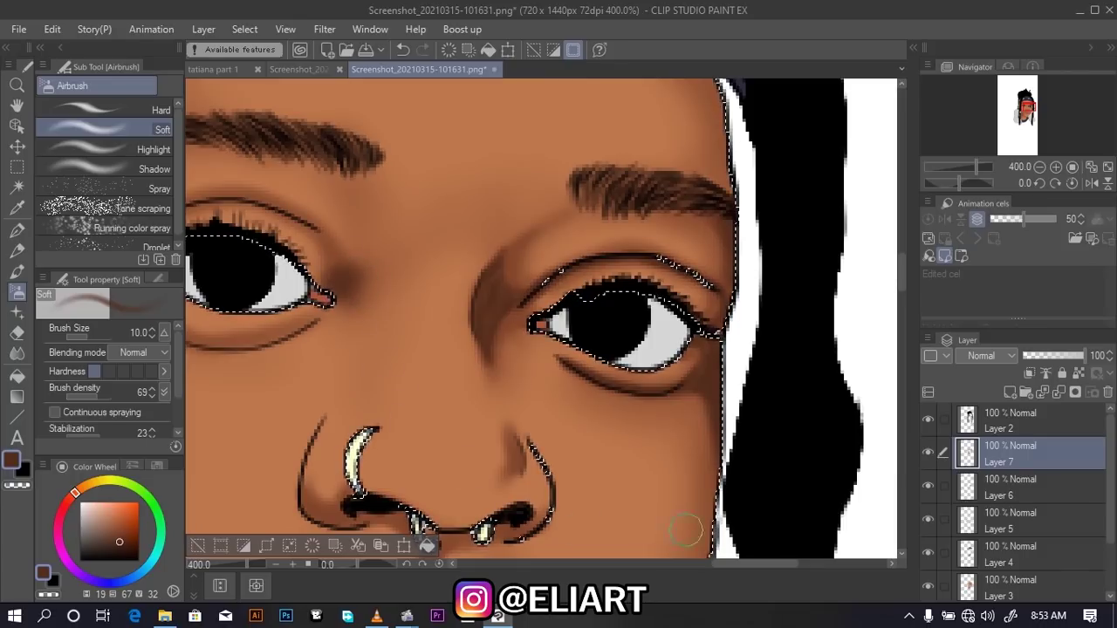
{"action": "left_click_drag", "start_coordinate": [737, 559], "coordinate": [684, 556]}
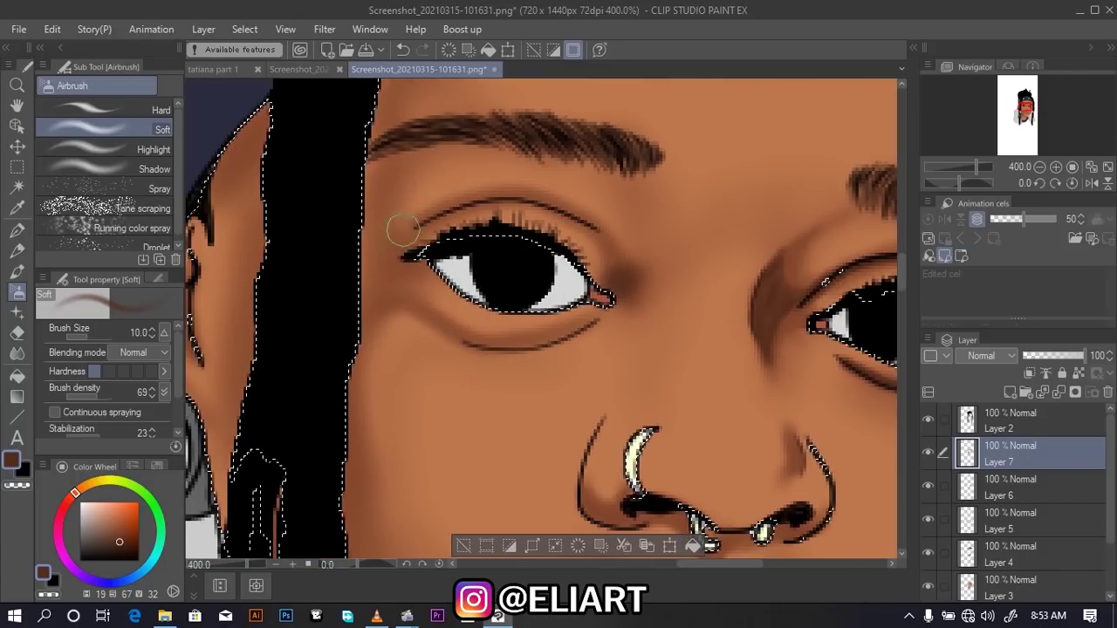
Shade the left-hand eye's inner corner, adjacent hair edge, lower lid and upper crease, ending at size 10
{"action": "mouse_move", "coordinate": [364, 237]}
{"action": "left_mouse_down"}
{"action": "mouse_move", "coordinate": [379, 249]}
{"action": "mouse_move", "coordinate": [361, 229]}
{"action": "left_mouse_up"}
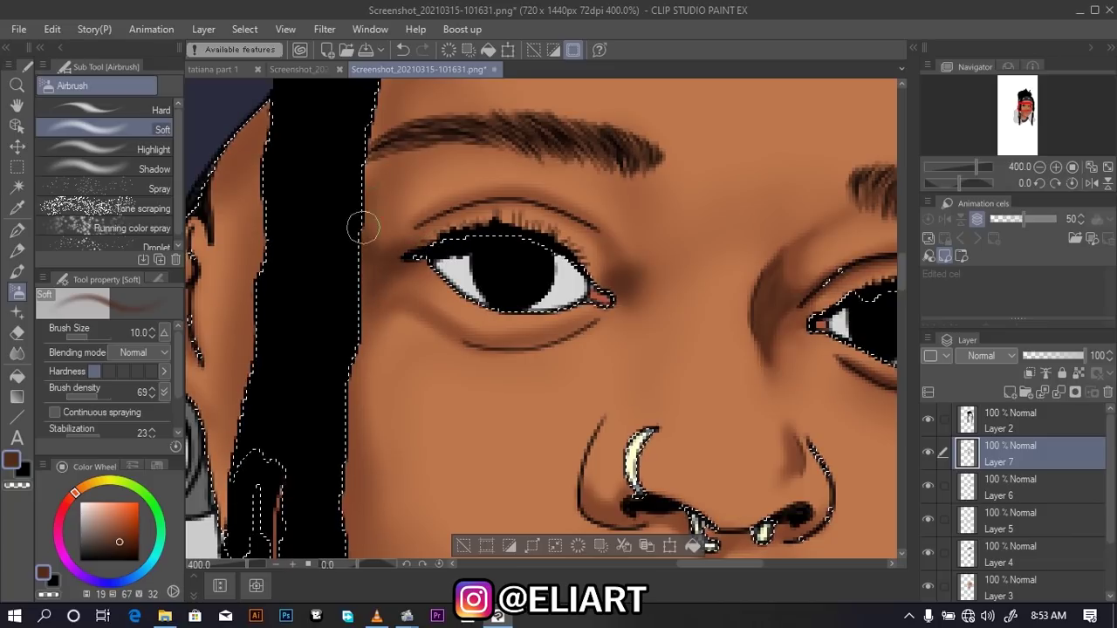
{"action": "mouse_move", "coordinate": [418, 138]}
{"action": "left_mouse_down"}
{"action": "mouse_move", "coordinate": [377, 159]}
{"action": "mouse_move", "coordinate": [357, 292]}
{"action": "mouse_move", "coordinate": [436, 301]}
{"action": "left_mouse_up"}
{"action": "key", "text": "bracketleft"}
{"action": "key", "text": "bracketleft"}
{"action": "key", "text": "bracketleft"}
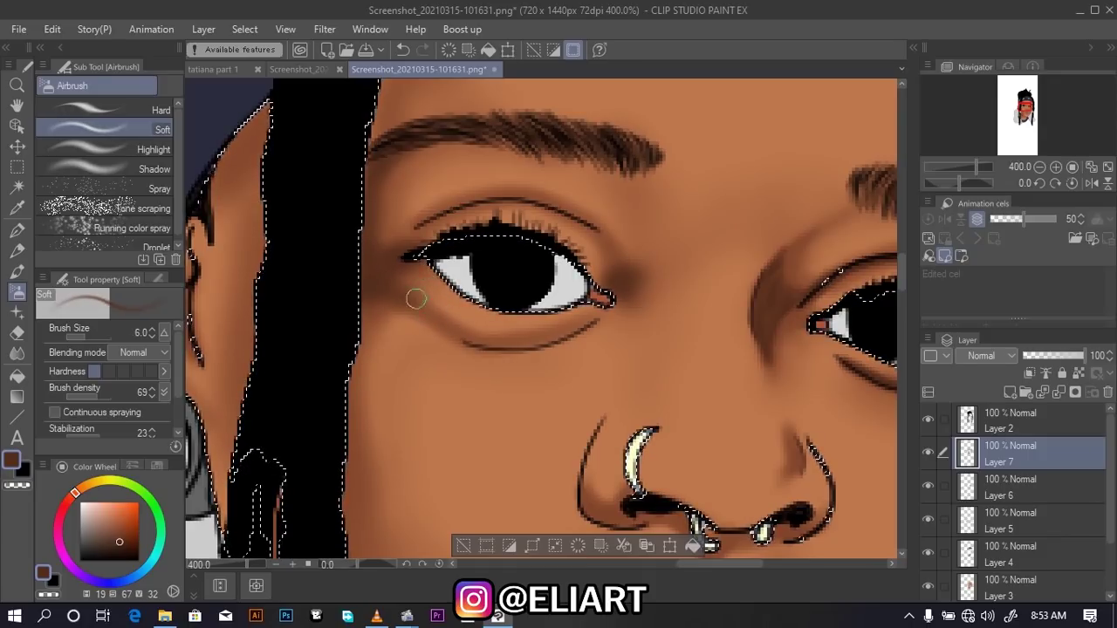
{"action": "left_click_drag", "start_coordinate": [428, 311], "coordinate": [495, 349]}
{"action": "key", "text": "bracketleft"}
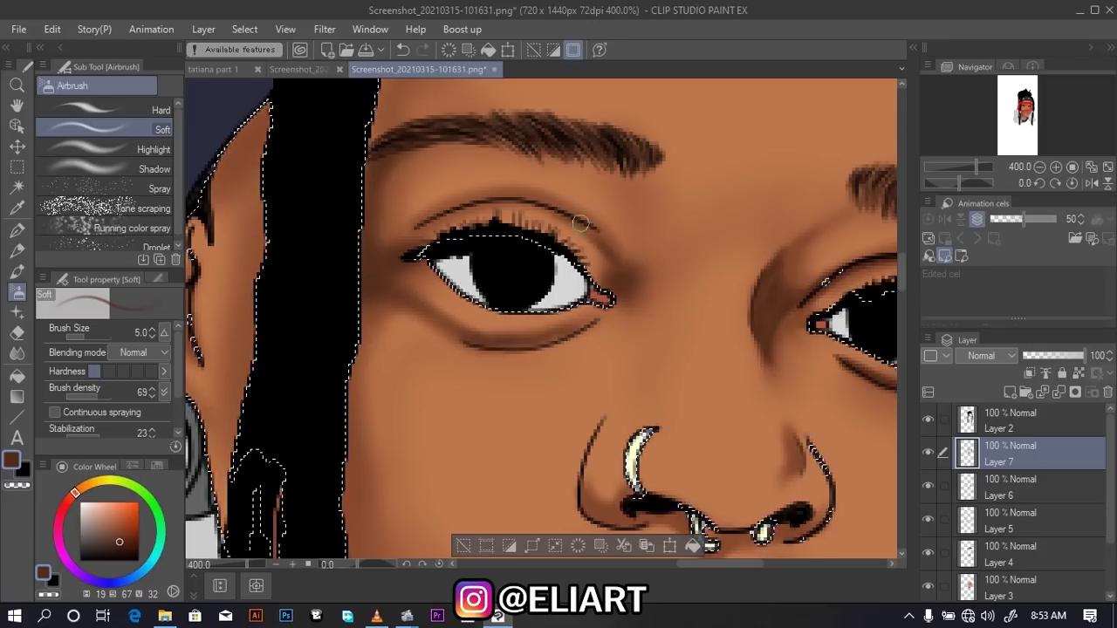
{"action": "left_click_drag", "start_coordinate": [535, 206], "coordinate": [444, 214]}
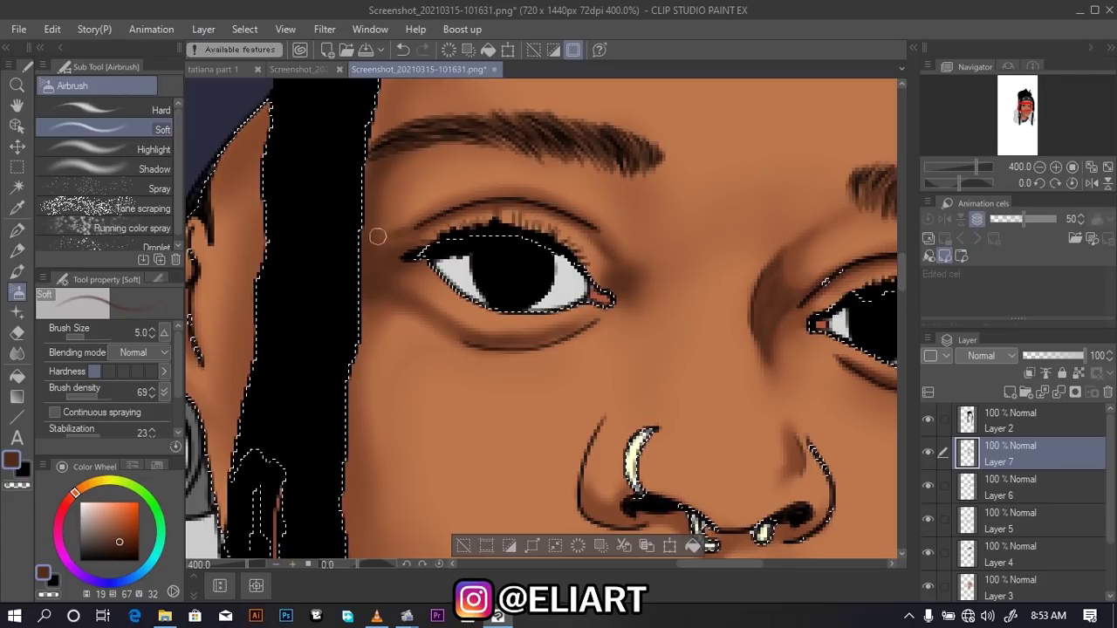
{"action": "key", "text": "bracketright"}
{"action": "key", "text": "bracketright"}
{"action": "key", "text": "bracketright"}
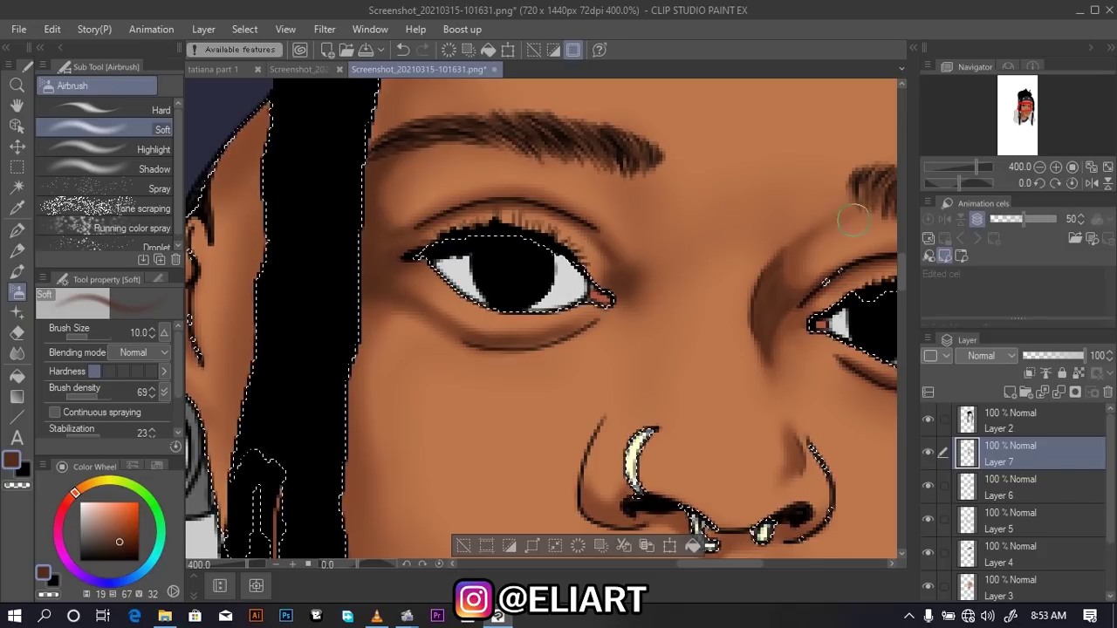
{"action": "left_click_drag", "start_coordinate": [901, 276], "coordinate": [902, 259]}
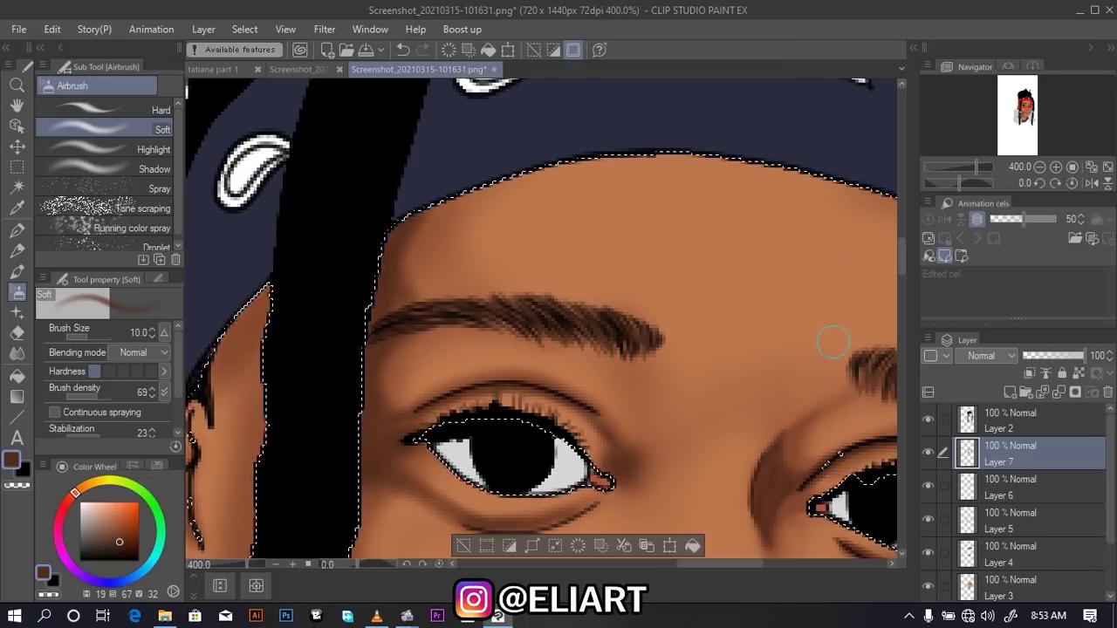
Shade the edge and underside of the left nostril
{"action": "scroll", "coordinate": [834, 343], "scroll_direction": "down", "scroll_amount": 2}
{"action": "scroll", "coordinate": [811, 402], "scroll_direction": "down", "scroll_amount": 1}
{"action": "scroll", "coordinate": [797, 523], "scroll_direction": "down", "scroll_amount": 1}
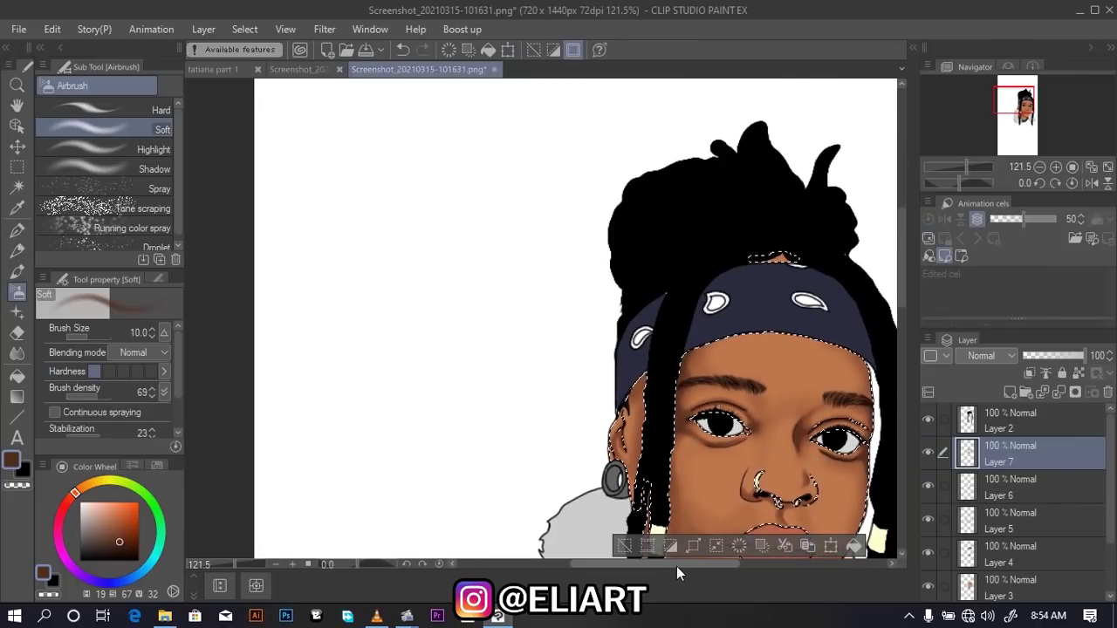
{"action": "left_click_drag", "start_coordinate": [676, 566], "coordinate": [711, 567]}
{"action": "scroll", "coordinate": [902, 288], "scroll_direction": "down", "scroll_amount": 3}
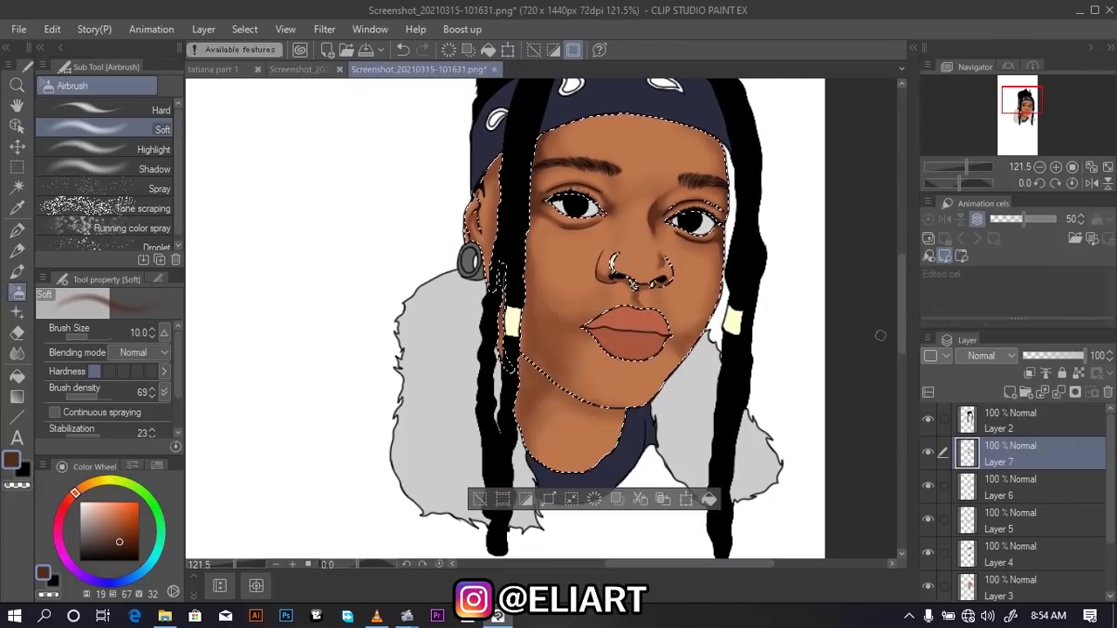
{"action": "scroll", "coordinate": [636, 301], "scroll_direction": "up", "scroll_amount": 1}
{"action": "scroll", "coordinate": [637, 301], "scroll_direction": "up", "scroll_amount": 1}
{"action": "scroll", "coordinate": [636, 301], "scroll_direction": "up", "scroll_amount": 1}
{"action": "scroll", "coordinate": [636, 301], "scroll_direction": "up", "scroll_amount": 1}
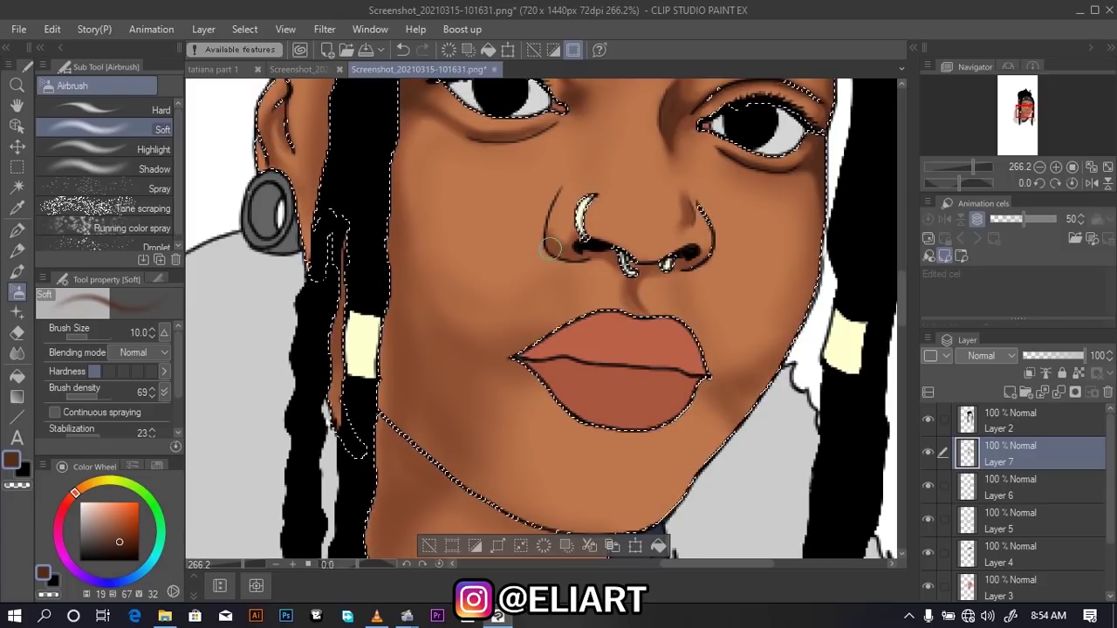
{"action": "left_click_drag", "start_coordinate": [552, 248], "coordinate": [619, 256]}
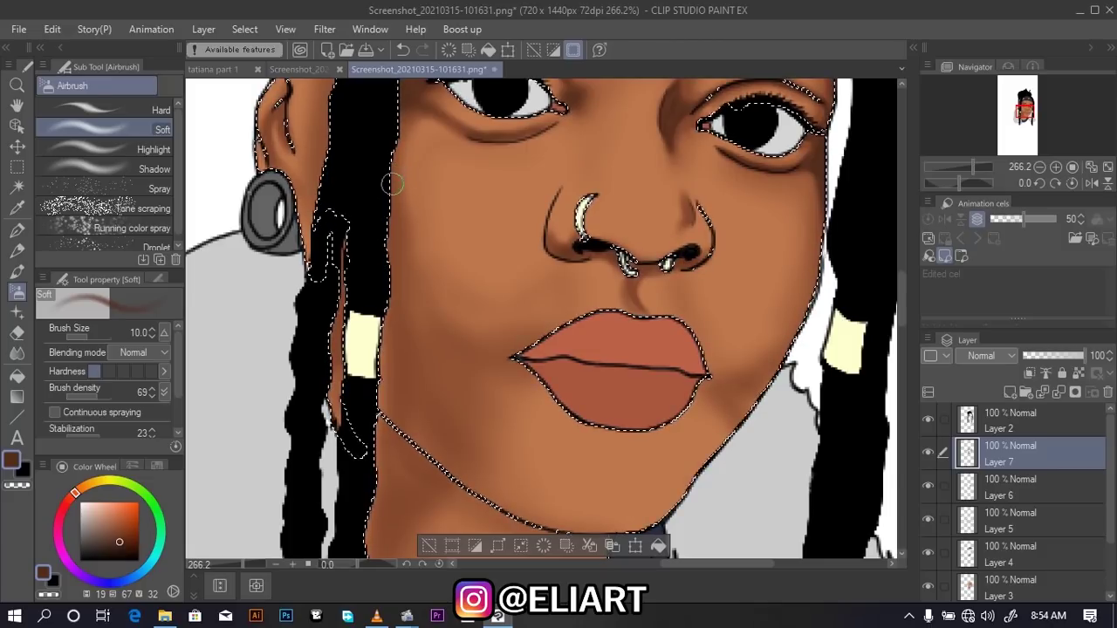
At size 15, shade the left cheek edge, the strip between locs, and the jaw edge
{"action": "key", "text": "bracketright"}
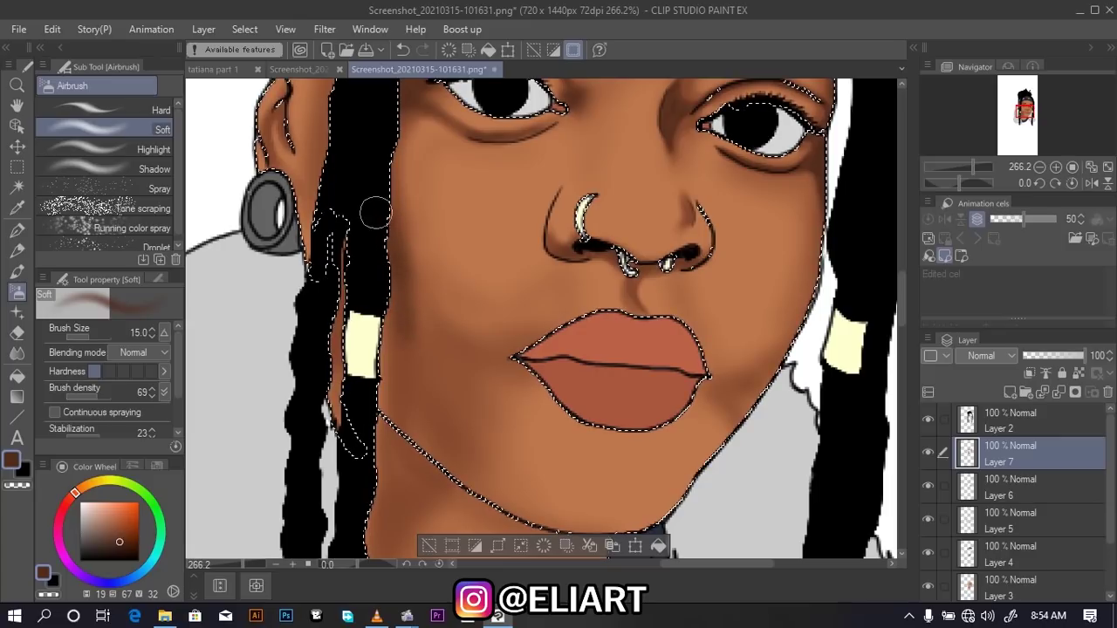
{"action": "left_click_drag", "start_coordinate": [401, 295], "coordinate": [399, 399]}
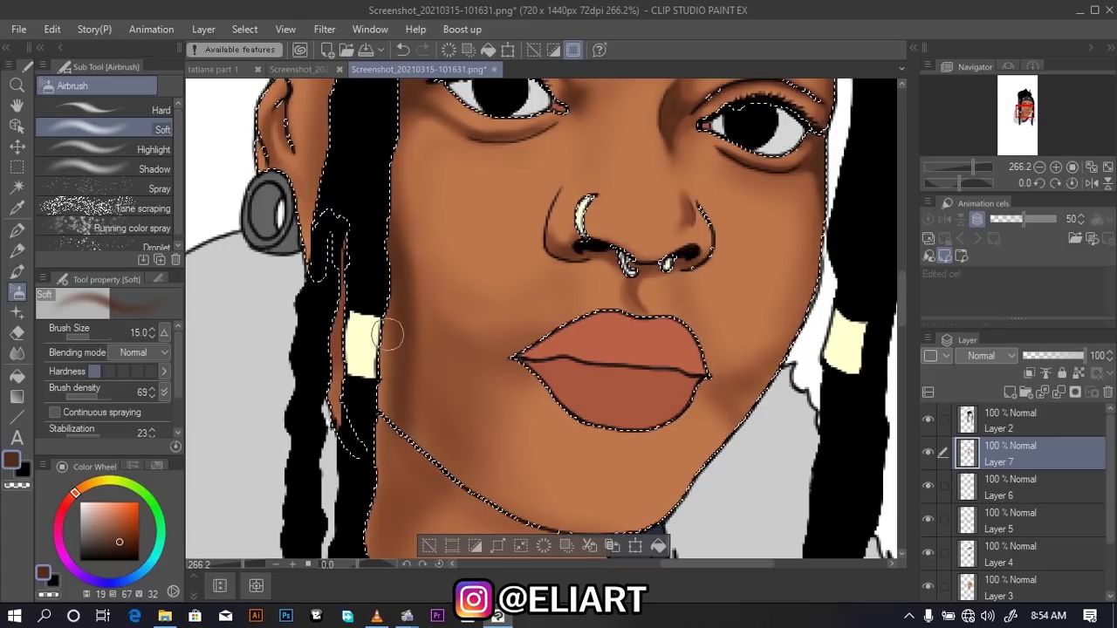
{"action": "left_click_drag", "start_coordinate": [337, 398], "coordinate": [328, 214]}
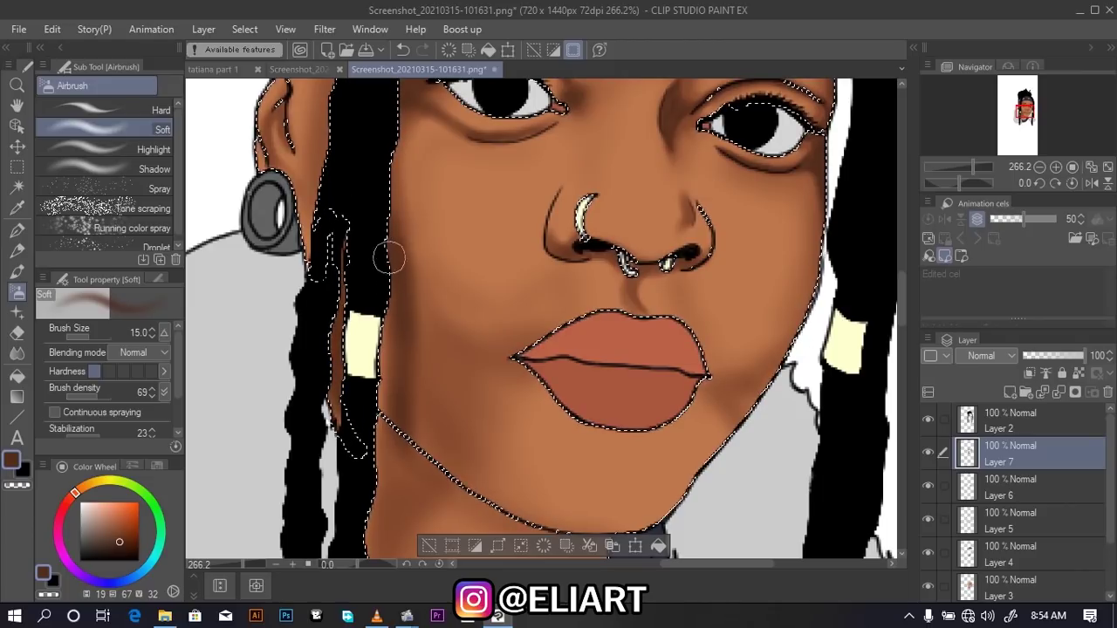
{"action": "left_click_drag", "start_coordinate": [401, 375], "coordinate": [393, 503]}
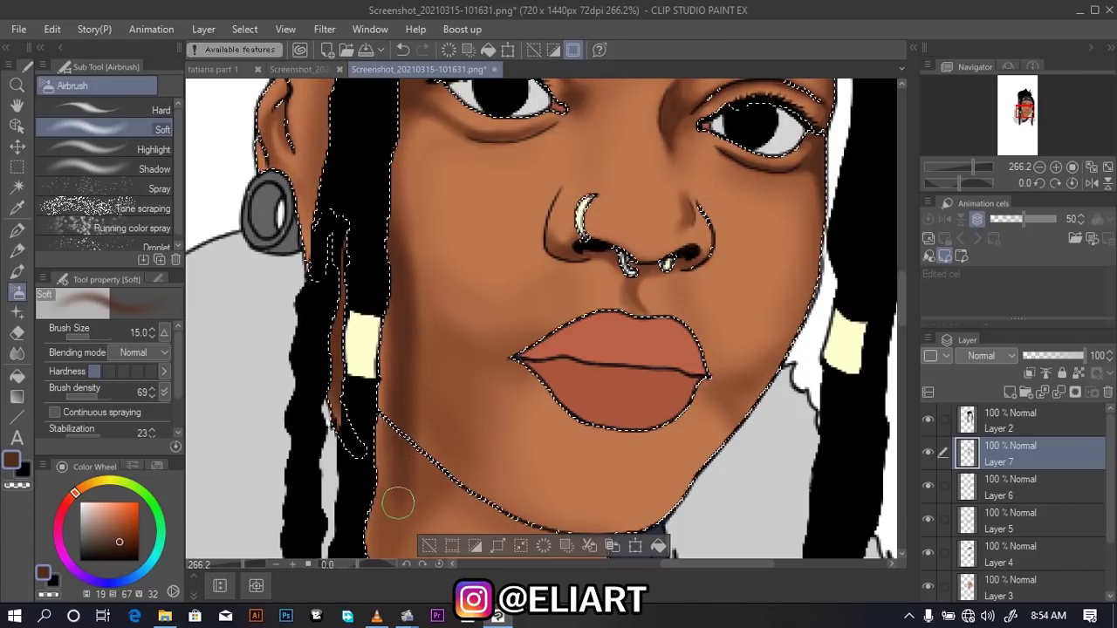
Airbrush soft shadow down the left neck edge, along the jaw and under the jawline
{"action": "left_click_drag", "start_coordinate": [901, 290], "coordinate": [902, 323]}
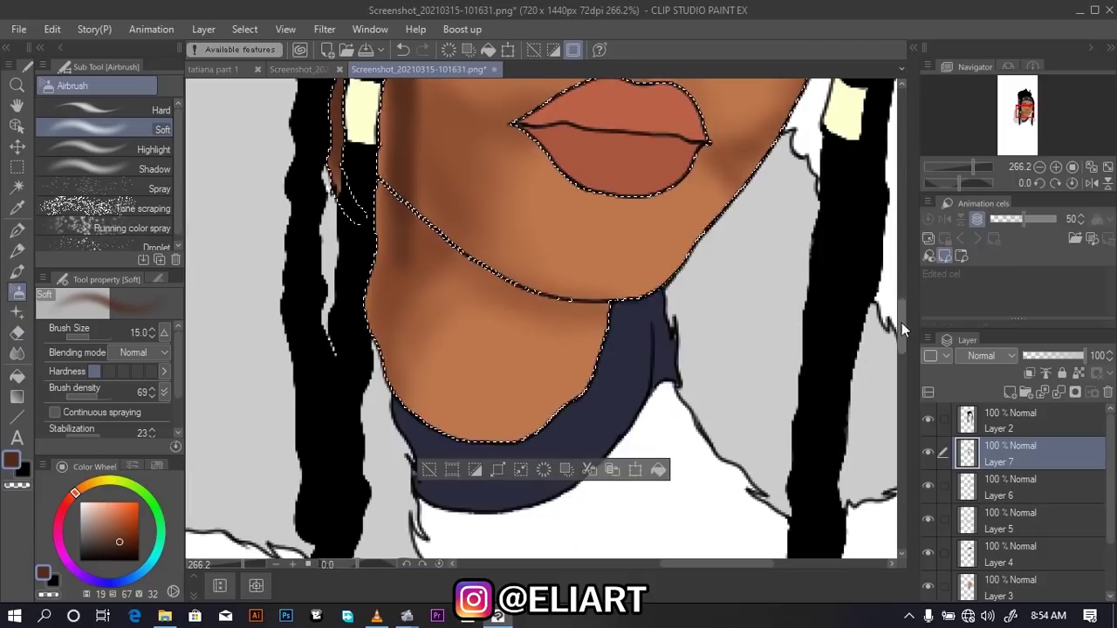
{"action": "left_click_drag", "start_coordinate": [397, 270], "coordinate": [387, 369]}
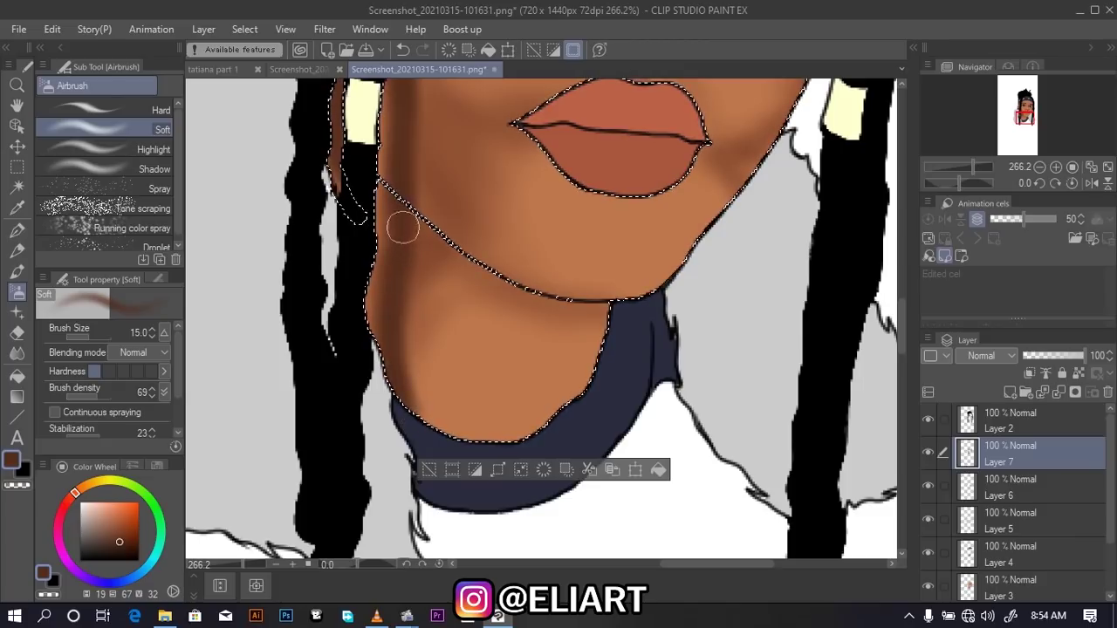
{"action": "mouse_move", "coordinate": [402, 228]}
{"action": "left_mouse_down"}
{"action": "mouse_move", "coordinate": [387, 279]}
{"action": "mouse_move", "coordinate": [435, 252]}
{"action": "left_mouse_up"}
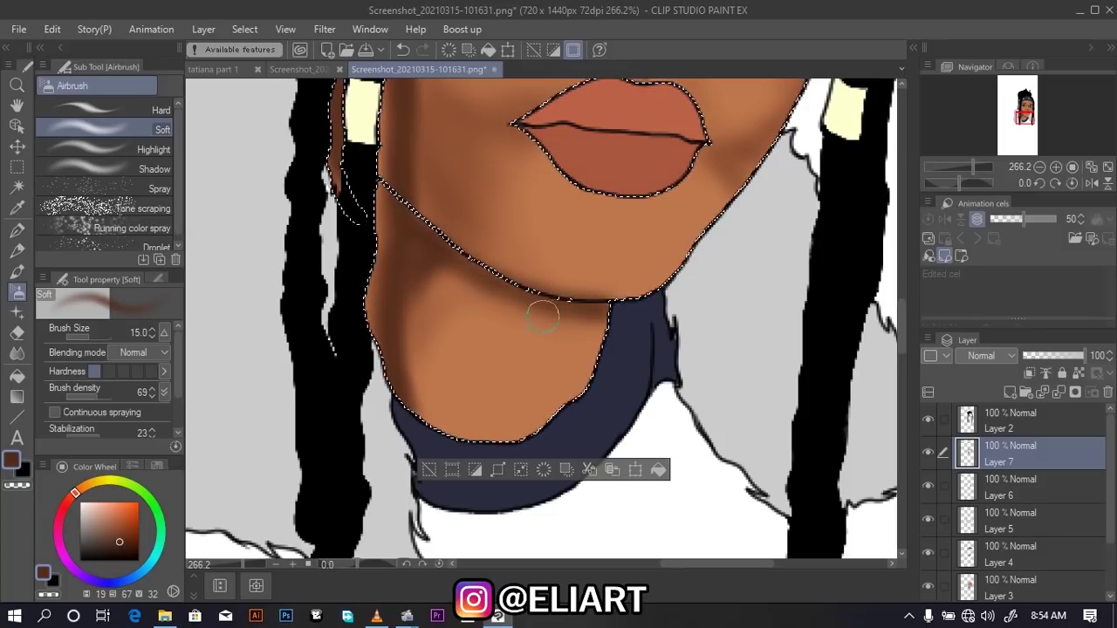
{"action": "mouse_move", "coordinate": [596, 326]}
{"action": "left_mouse_down"}
{"action": "mouse_move", "coordinate": [448, 291]}
{"action": "mouse_move", "coordinate": [448, 274]}
{"action": "mouse_move", "coordinate": [436, 277]}
{"action": "mouse_move", "coordinate": [530, 291]}
{"action": "left_mouse_up"}
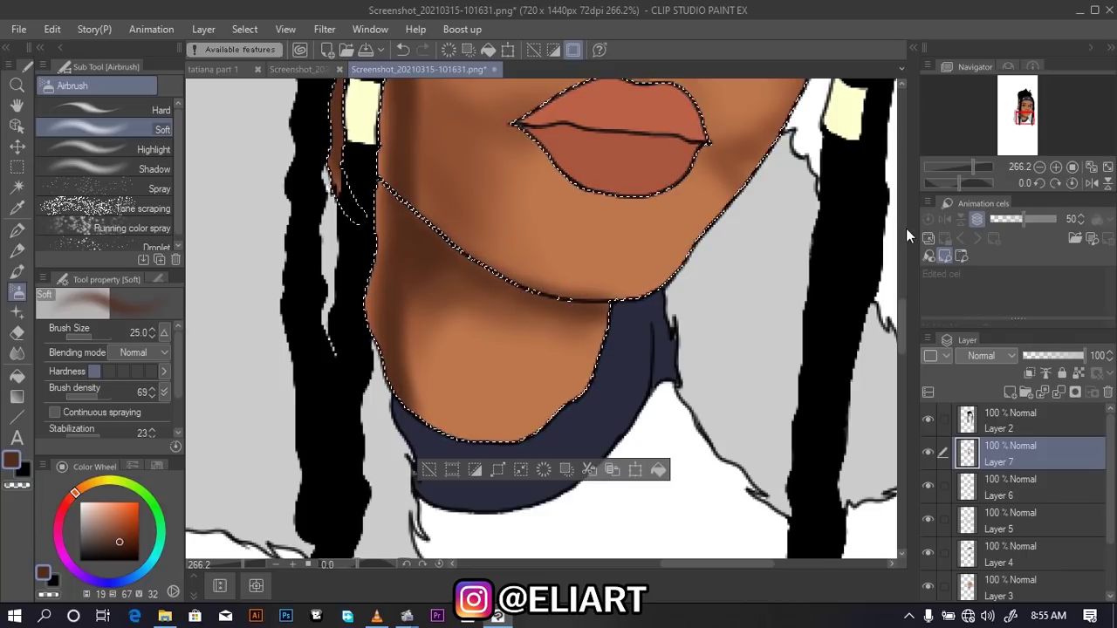
Airbrush a soft shadow along the right cheek edge
{"action": "scroll", "coordinate": [904, 321], "scroll_direction": "up", "scroll_amount": 5}
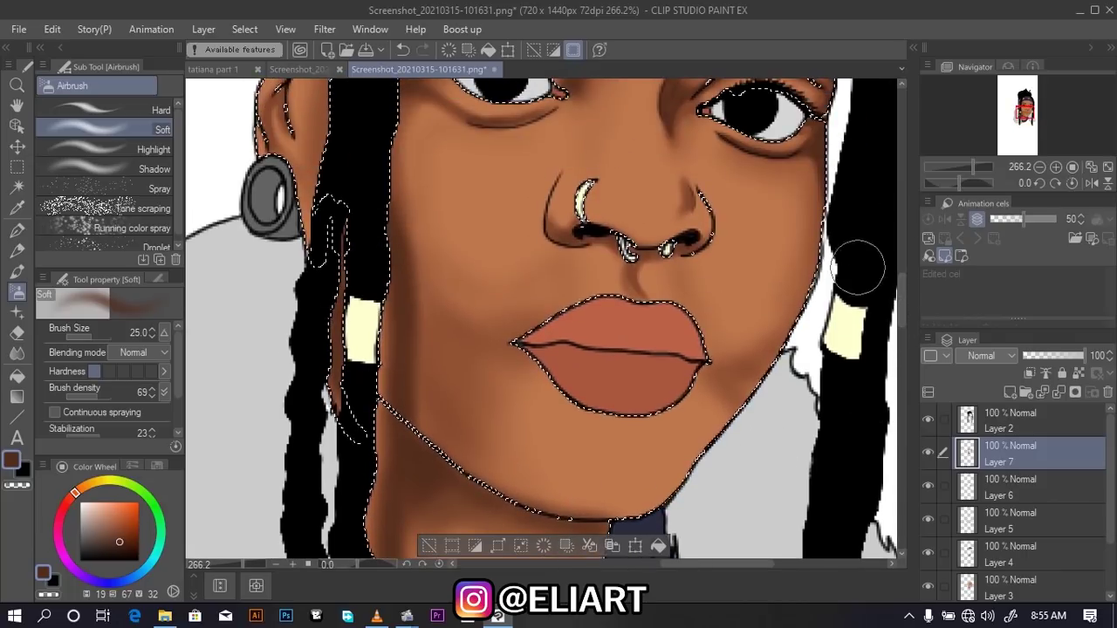
{"action": "mouse_move", "coordinate": [842, 197]}
{"action": "left_mouse_down"}
{"action": "mouse_move", "coordinate": [816, 320]}
{"action": "mouse_move", "coordinate": [757, 371]}
{"action": "mouse_move", "coordinate": [719, 369]}
{"action": "mouse_move", "coordinate": [738, 386]}
{"action": "mouse_move", "coordinate": [723, 410]}
{"action": "mouse_move", "coordinate": [756, 371]}
{"action": "mouse_move", "coordinate": [812, 253]}
{"action": "mouse_move", "coordinate": [833, 162]}
{"action": "left_mouse_up"}
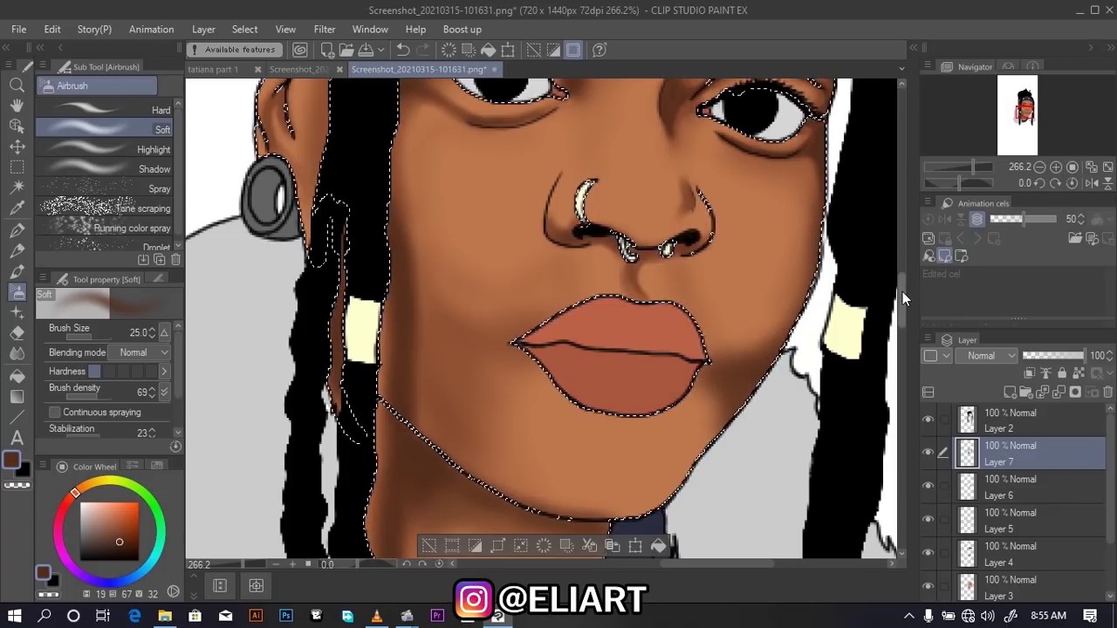
{"action": "left_click_drag", "start_coordinate": [903, 292], "coordinate": [898, 259]}
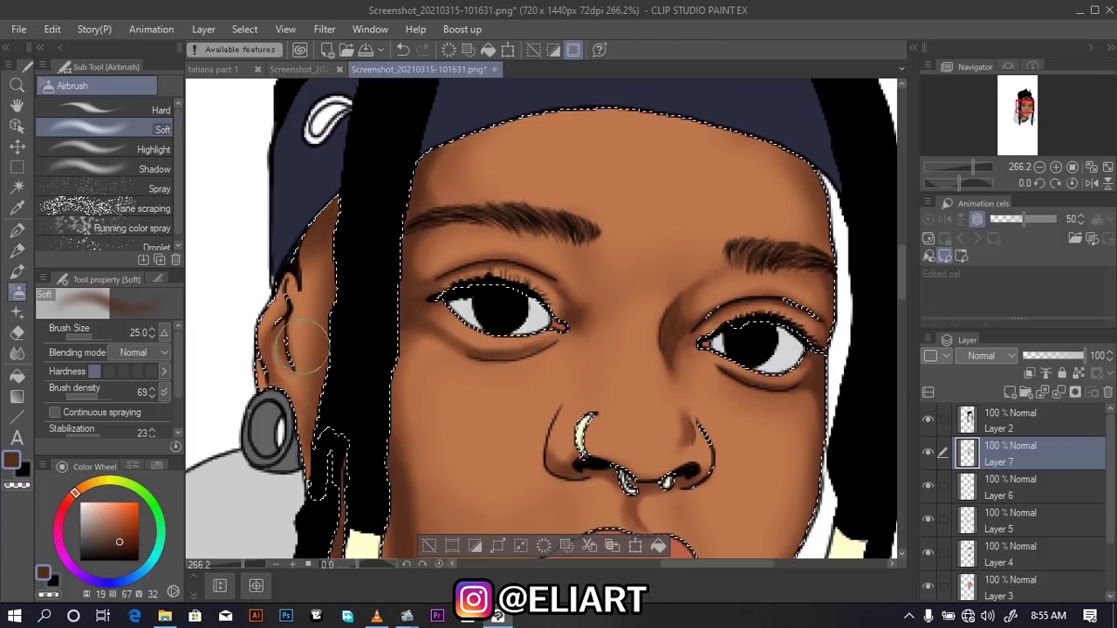
Lower airbrush density to 14 and shade beside the nose, resizing the brush from 7 to 17
{"action": "key", "text": "bracketleft"}
{"action": "key", "text": "bracketleft"}
{"action": "key", "text": "bracketleft"}
{"action": "key", "text": "bracketleft"}
{"action": "key", "text": "bracketleft"}
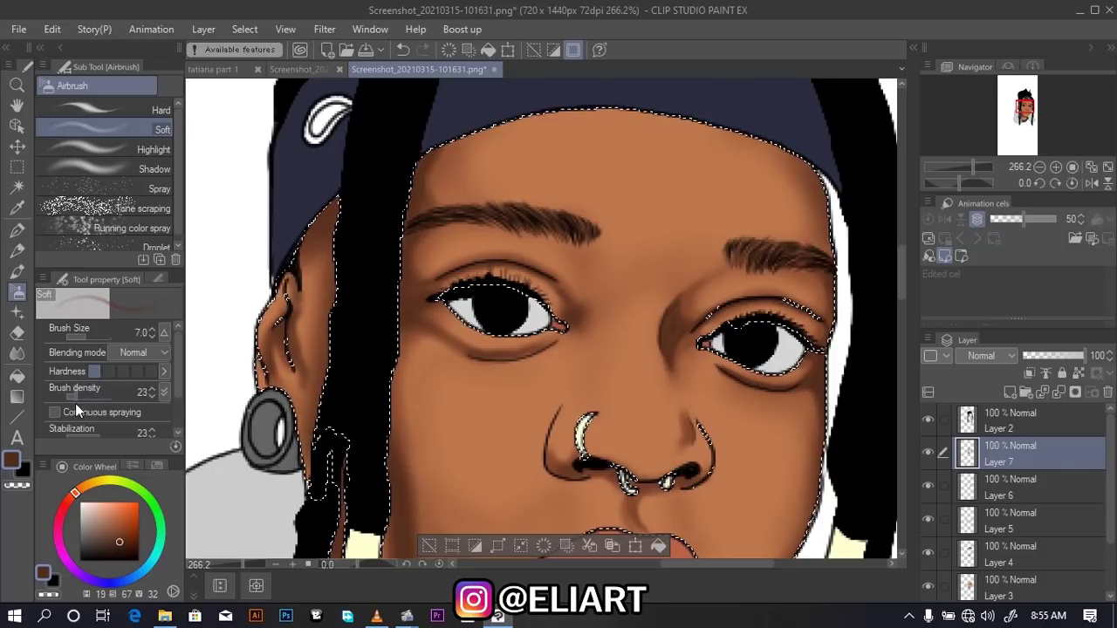
{"action": "left_click_drag", "start_coordinate": [75, 404], "coordinate": [72, 401]}
{"action": "left_click_drag", "start_coordinate": [85, 334], "coordinate": [93, 333]}
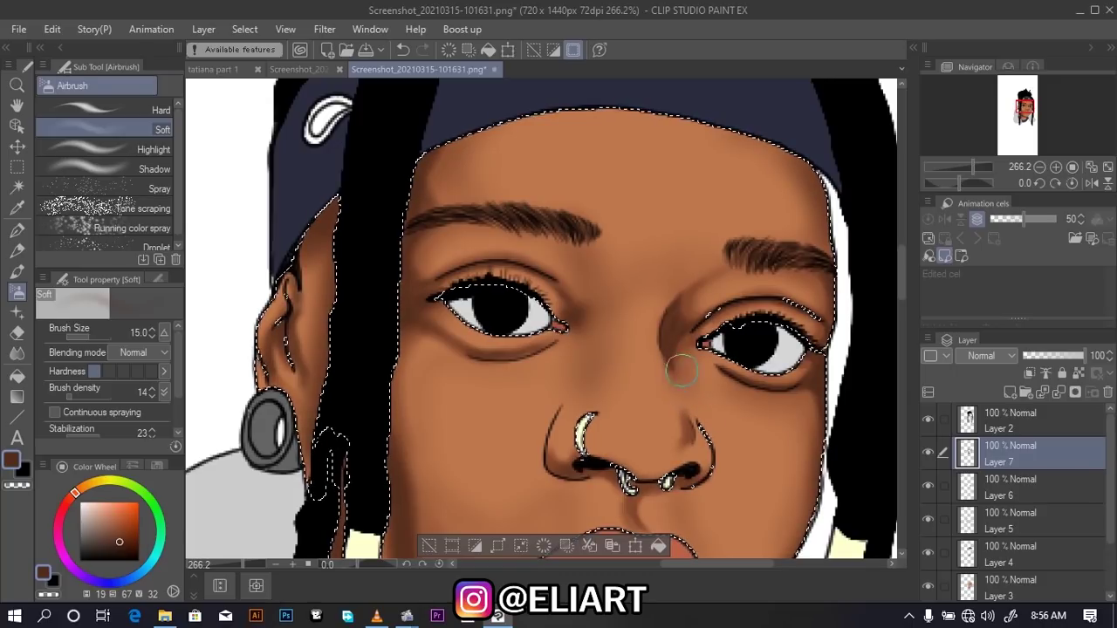
{"action": "key", "text": "bracketleft"}
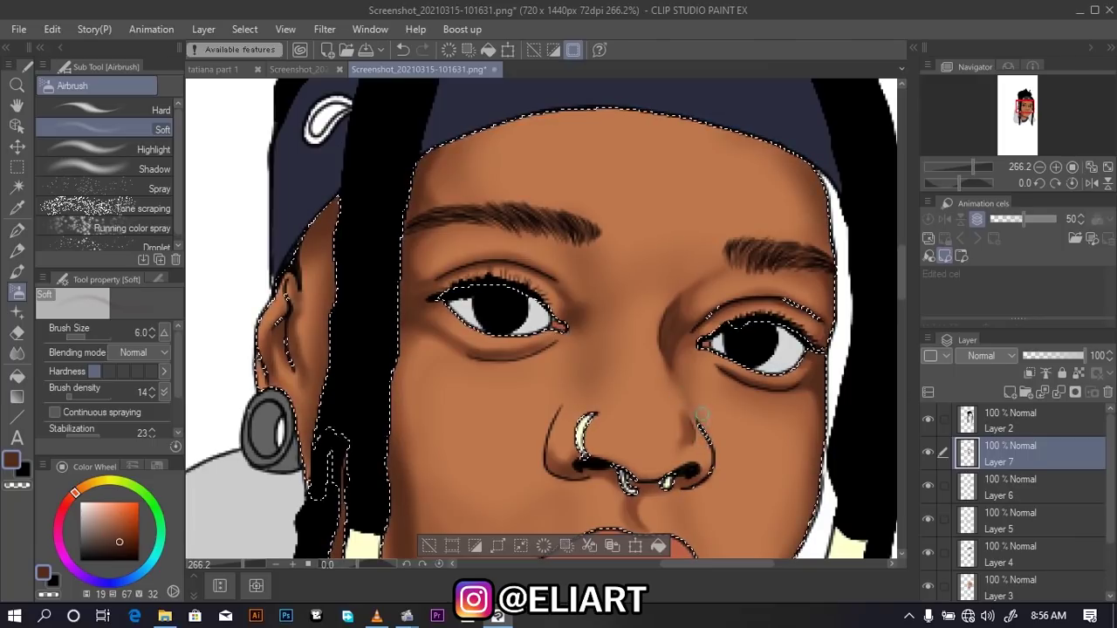
{"action": "key", "text": "bracketleft"}
{"action": "key", "text": "bracketleft"}
{"action": "left_click_drag", "start_coordinate": [902, 267], "coordinate": [903, 302]}
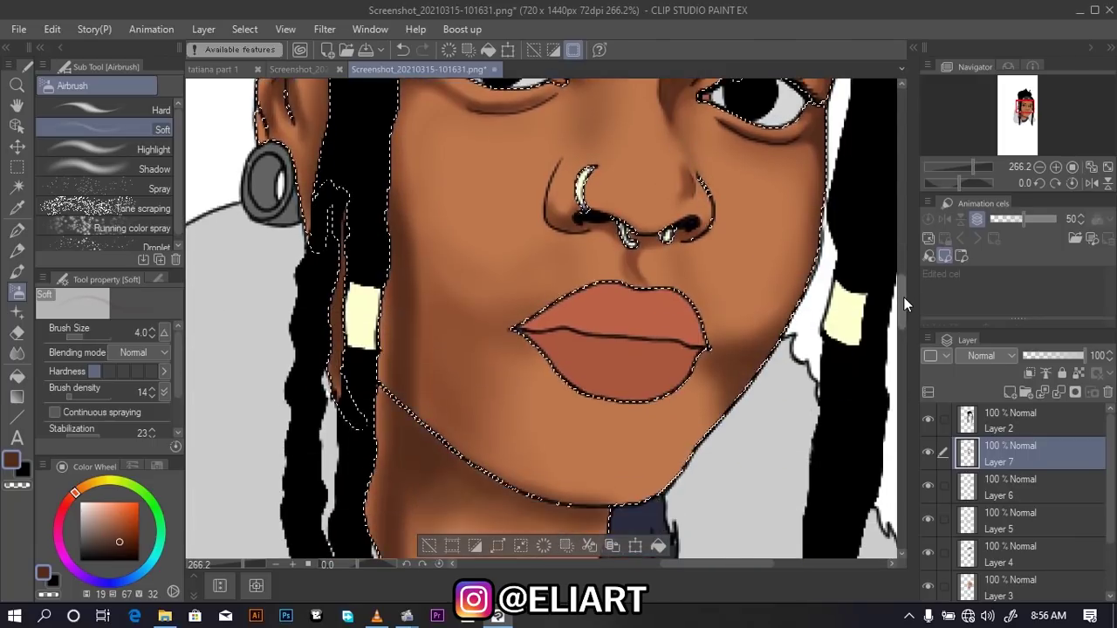
{"action": "key", "text": "bracketright"}
{"action": "key", "text": "bracketright"}
{"action": "key", "text": "bracketright"}
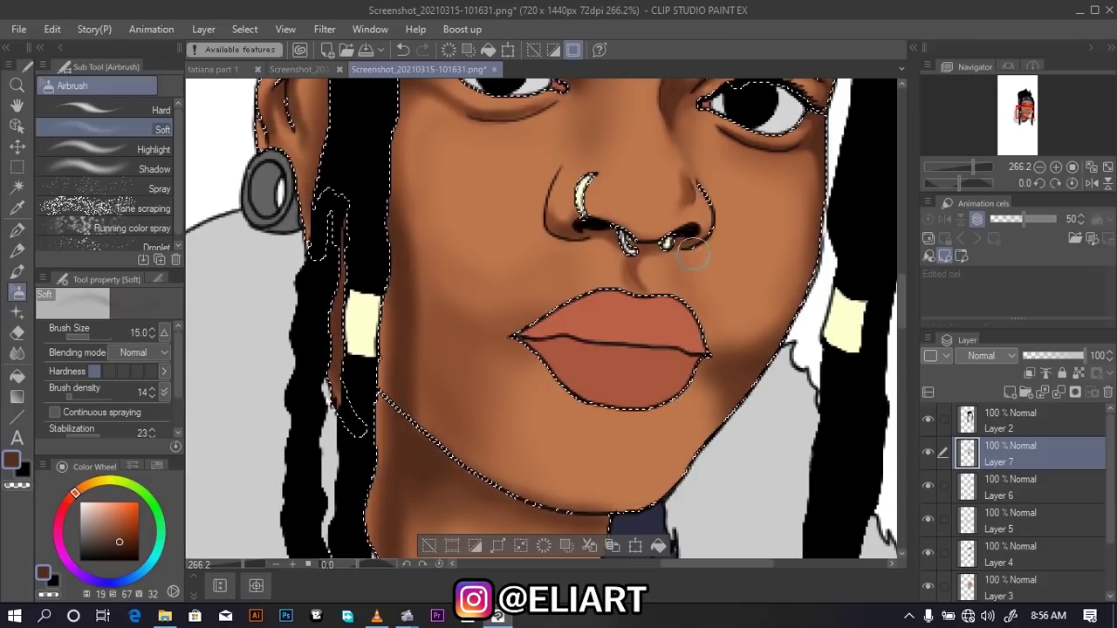
{"action": "key", "text": "bracketright"}
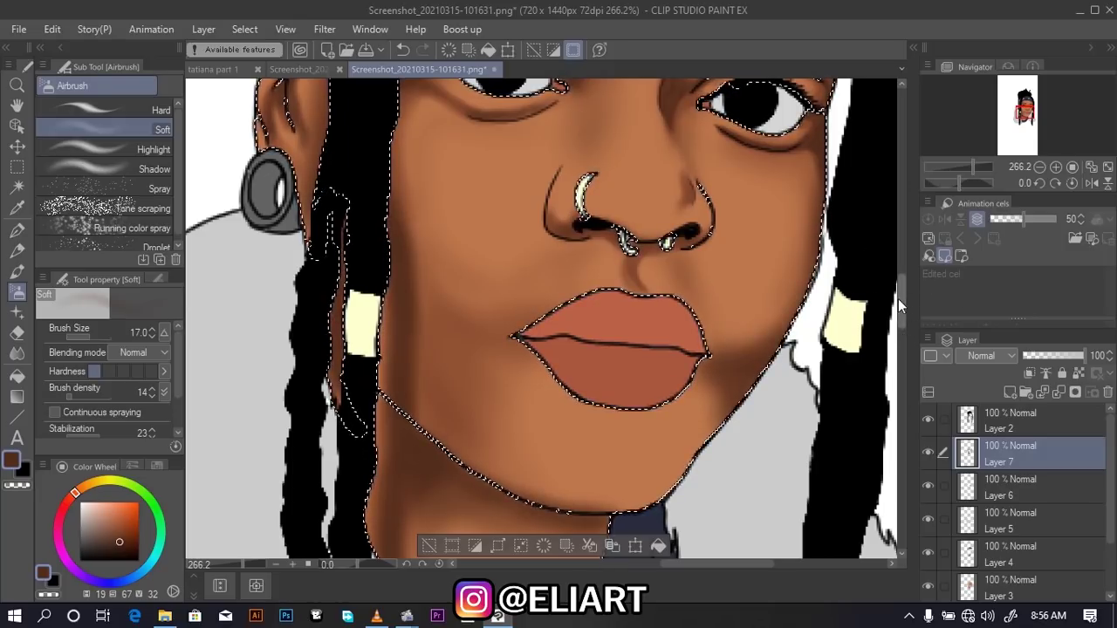
{"action": "left_click_drag", "start_coordinate": [898, 299], "coordinate": [902, 260]}
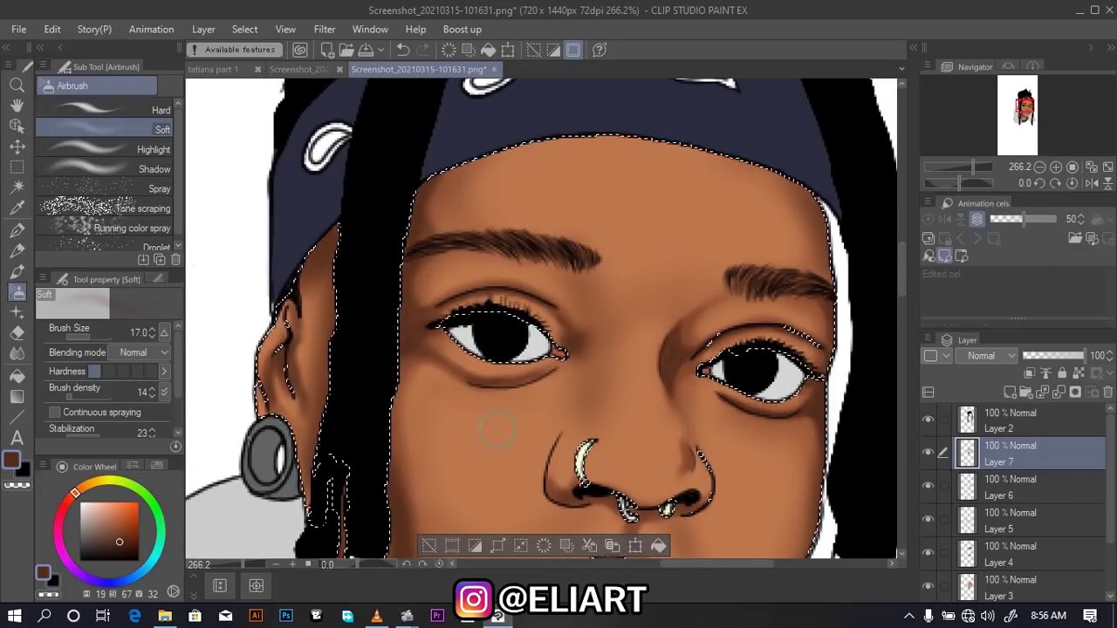
Make near-white F9F9F9 the drawing colour, with airbrush density 6 and size about 38
{"action": "left_click", "coordinate": [12, 461]}
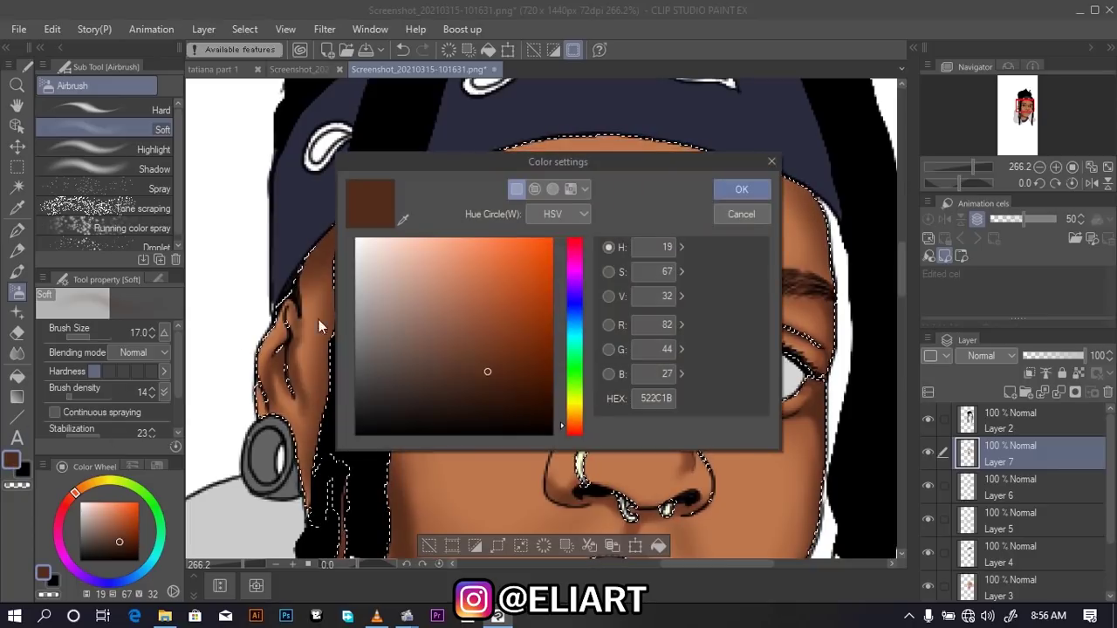
{"action": "left_click", "coordinate": [356, 239]}
{"action": "left_click", "coordinate": [741, 189]}
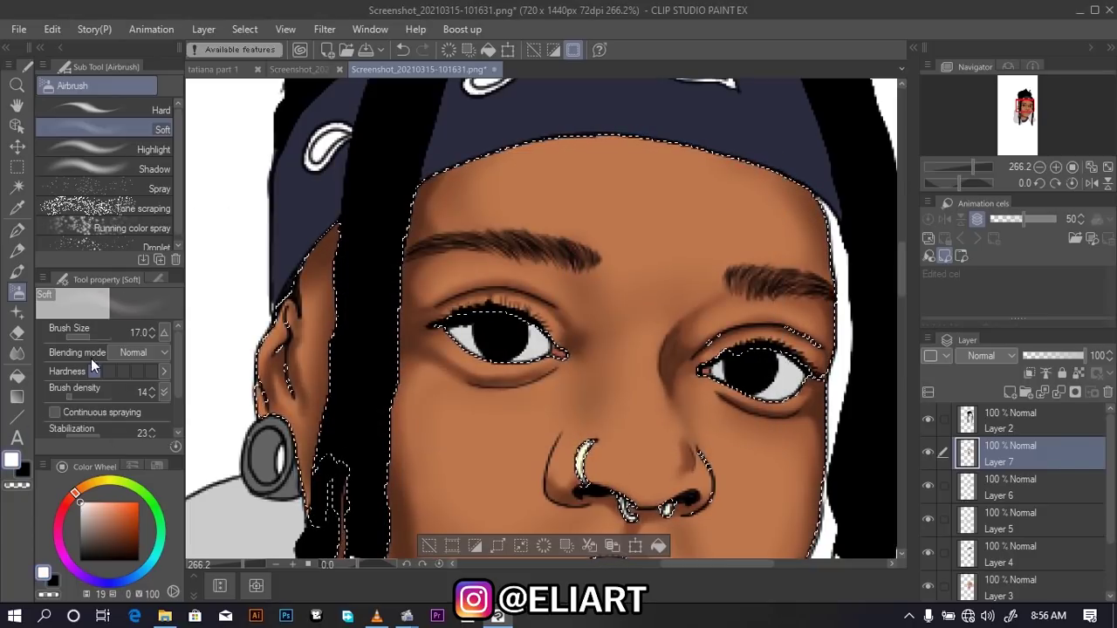
{"action": "left_click", "coordinate": [69, 396]}
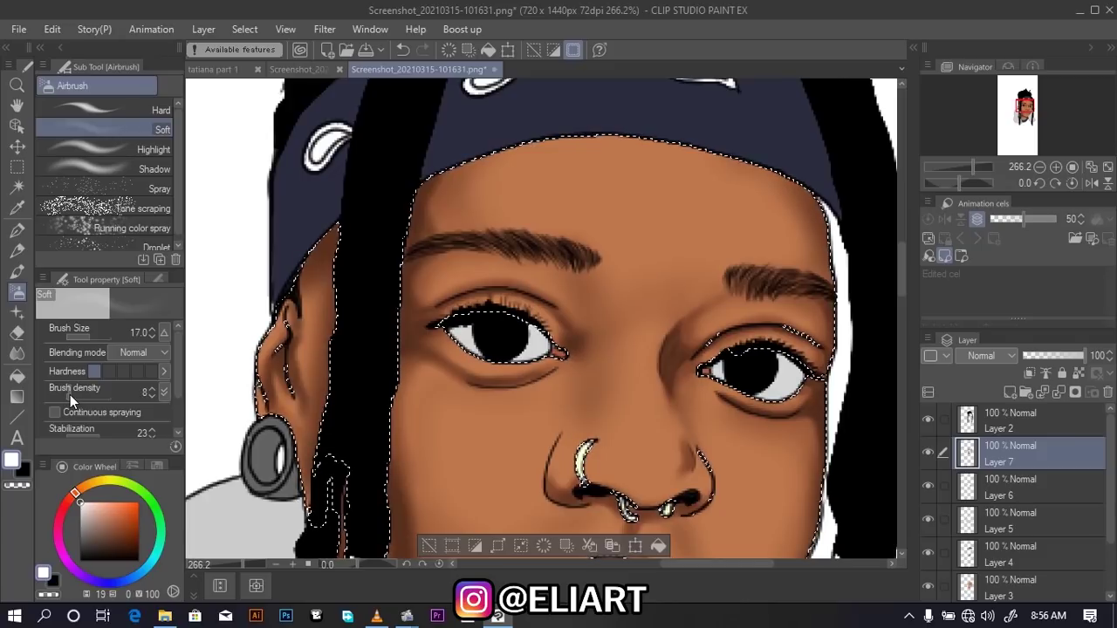
{"action": "left_click", "coordinate": [67, 395]}
{"action": "left_click", "coordinate": [93, 334]}
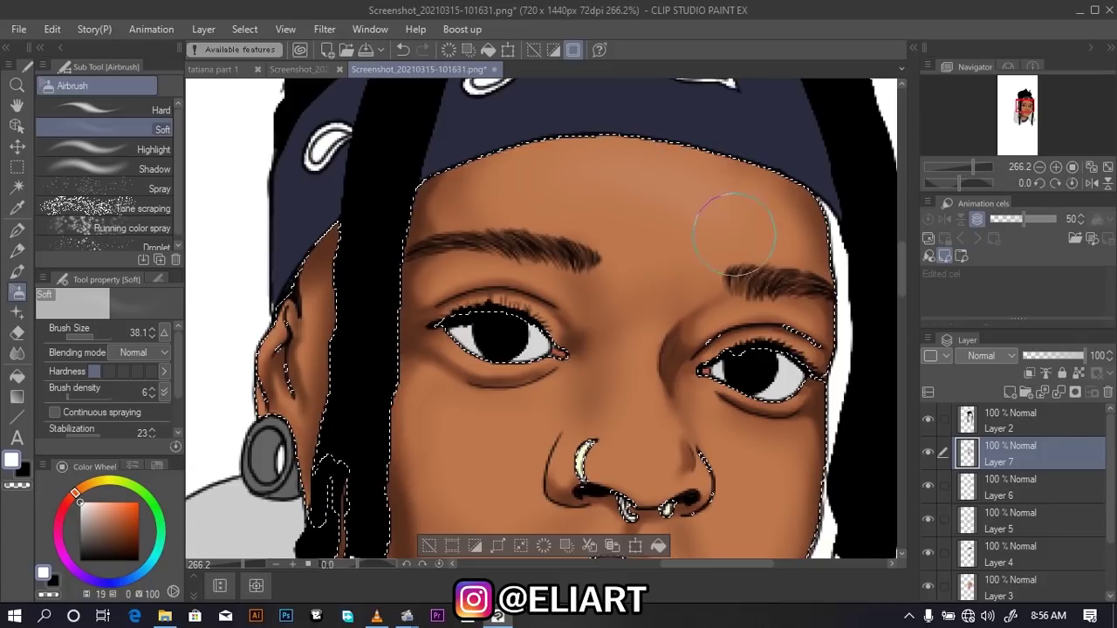
Spray soft white highlights on the forehead, right cheek and nose bridge, ending at brush size 17
{"action": "mouse_move", "coordinate": [625, 208]}
{"action": "left_mouse_down"}
{"action": "mouse_move", "coordinate": [693, 195]}
{"action": "mouse_move", "coordinate": [752, 226]}
{"action": "mouse_move", "coordinate": [705, 204]}
{"action": "mouse_move", "coordinate": [723, 210]}
{"action": "mouse_move", "coordinate": [629, 199]}
{"action": "mouse_move", "coordinate": [748, 194]}
{"action": "mouse_move", "coordinate": [724, 212]}
{"action": "mouse_move", "coordinate": [850, 267]}
{"action": "mouse_move", "coordinate": [672, 174]}
{"action": "mouse_move", "coordinate": [721, 214]}
{"action": "mouse_move", "coordinate": [686, 170]}
{"action": "mouse_move", "coordinate": [708, 197]}
{"action": "left_mouse_up"}
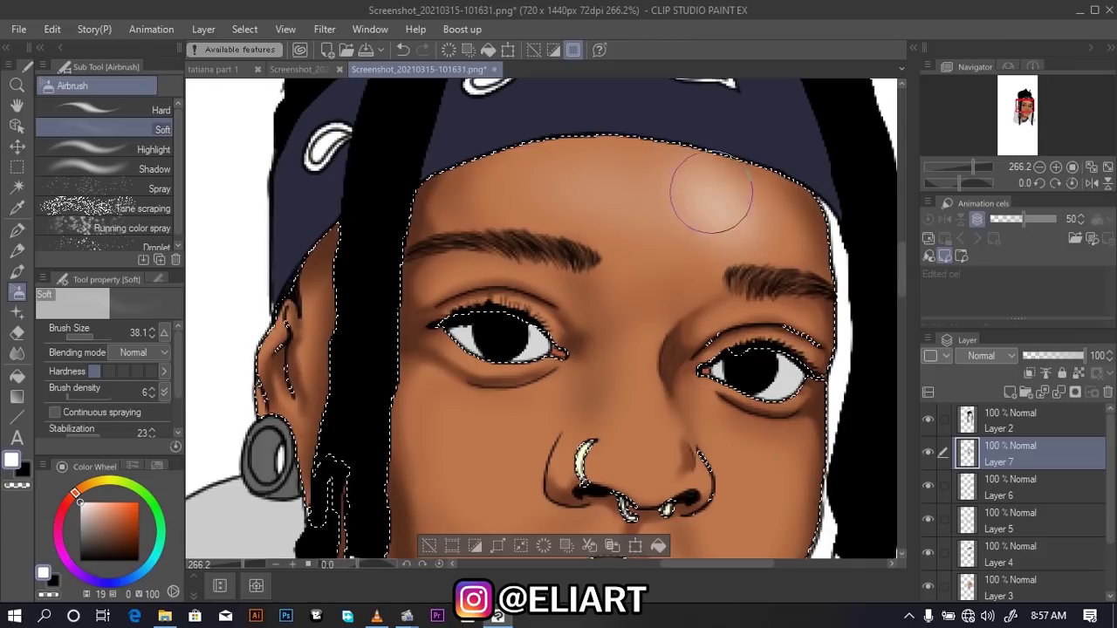
{"action": "left_click_drag", "start_coordinate": [900, 270], "coordinate": [901, 277]}
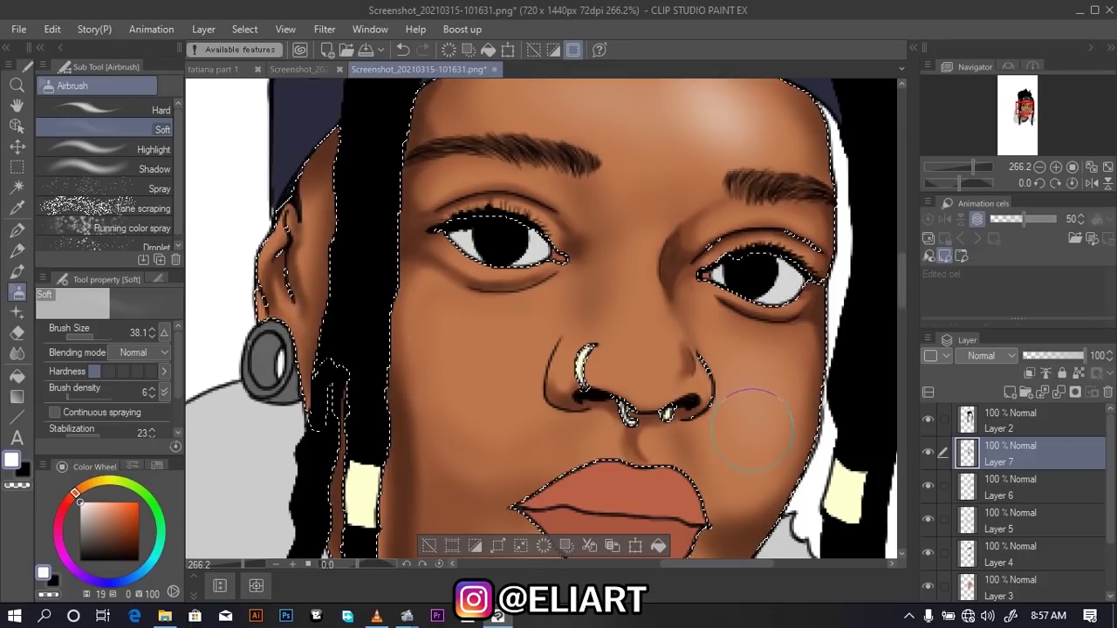
{"action": "mouse_move", "coordinate": [762, 386]}
{"action": "left_mouse_down"}
{"action": "mouse_move", "coordinate": [740, 350]}
{"action": "mouse_move", "coordinate": [756, 398]}
{"action": "mouse_move", "coordinate": [745, 447]}
{"action": "left_mouse_up"}
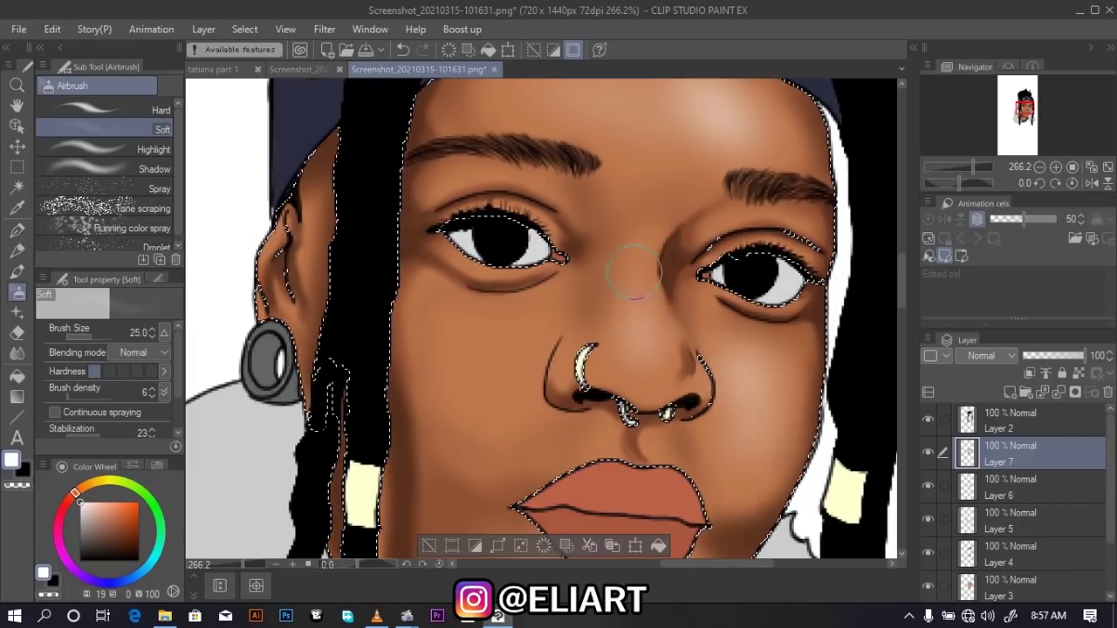
{"action": "left_click_drag", "start_coordinate": [637, 251], "coordinate": [652, 353]}
{"action": "key", "text": "bracketleft"}
{"action": "key", "text": "bracketleft"}
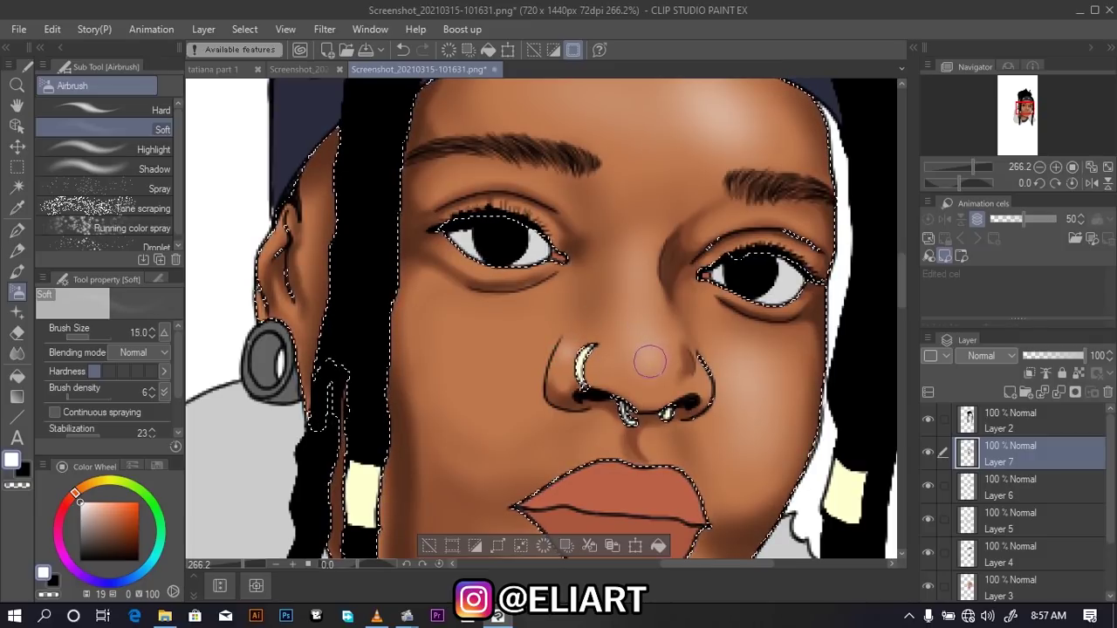
{"action": "key", "text": "bracketright"}
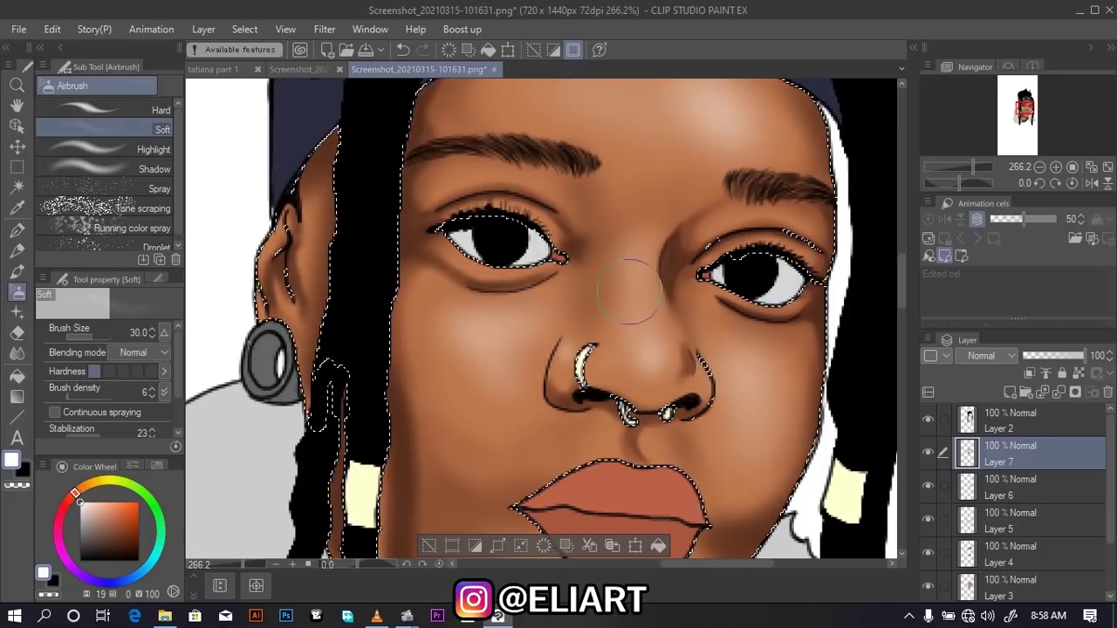
{"action": "key", "text": "bracketleft"}
{"action": "key", "text": "bracketleft"}
{"action": "key", "text": "bracketleft"}
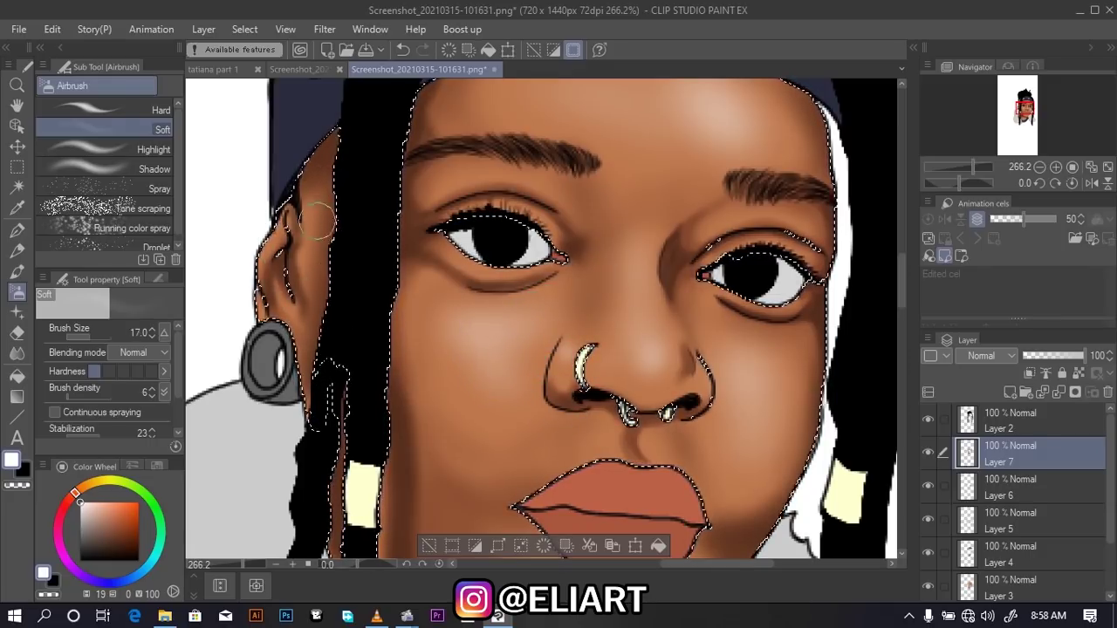
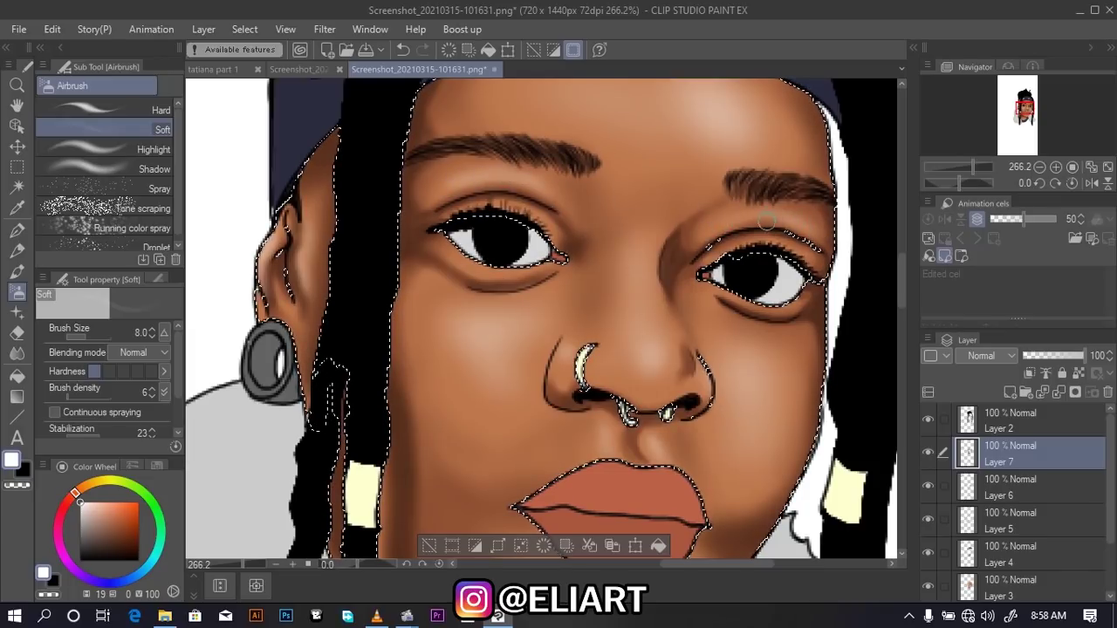
Load the soft airbrush at size 40 and density 82 with skin brown sampled from the face
{"action": "left_click_drag", "start_coordinate": [903, 254], "coordinate": [903, 293]}
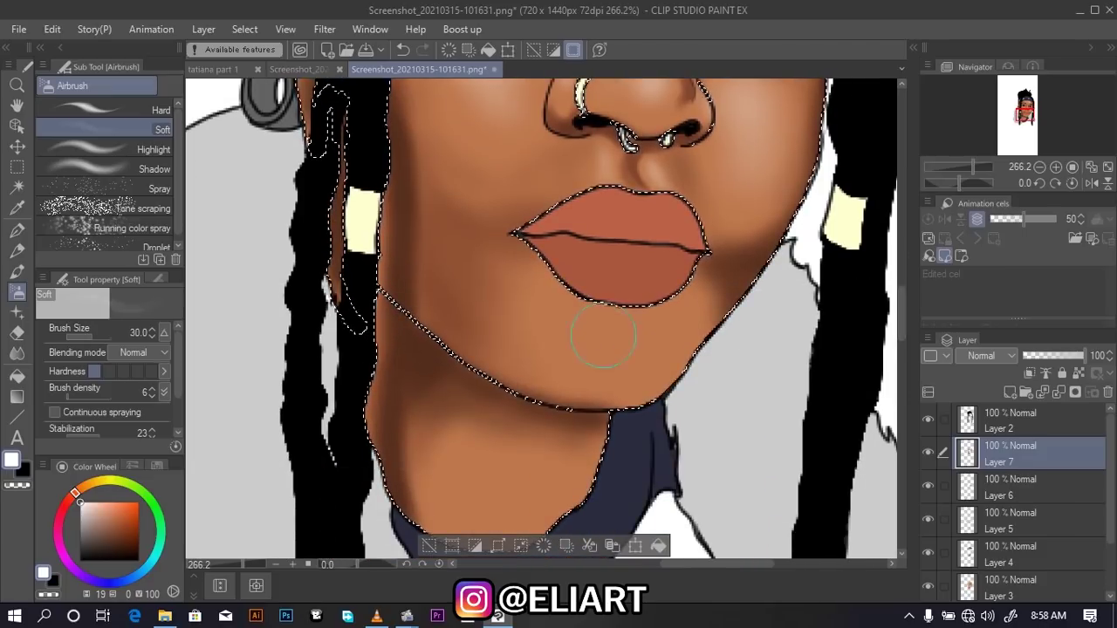
{"action": "key", "text": "bracketright"}
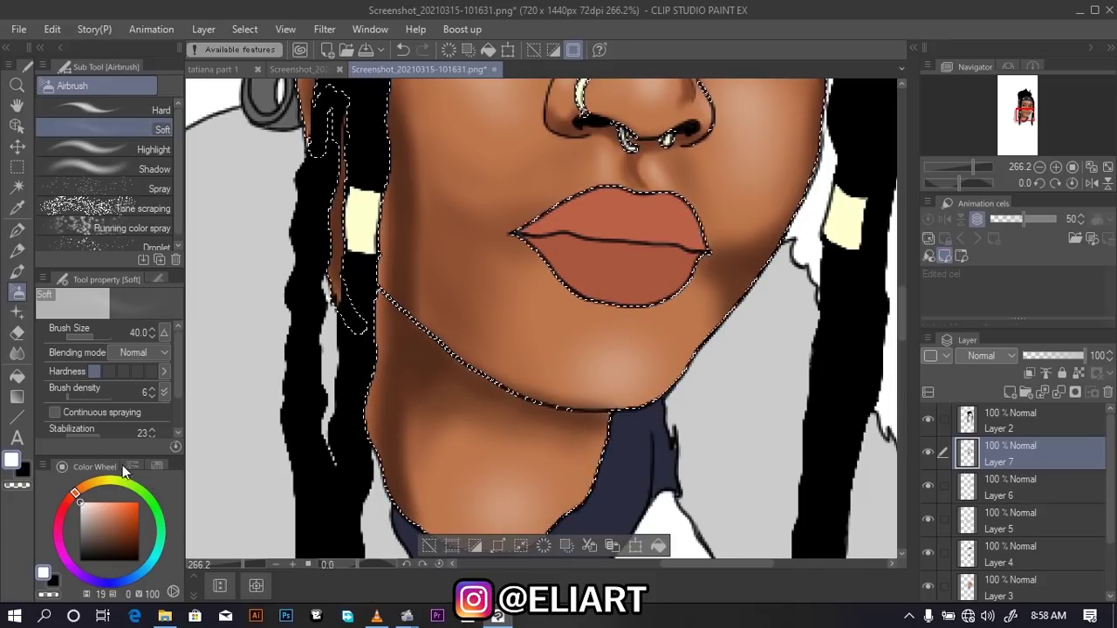
{"action": "left_click", "coordinate": [16, 207]}
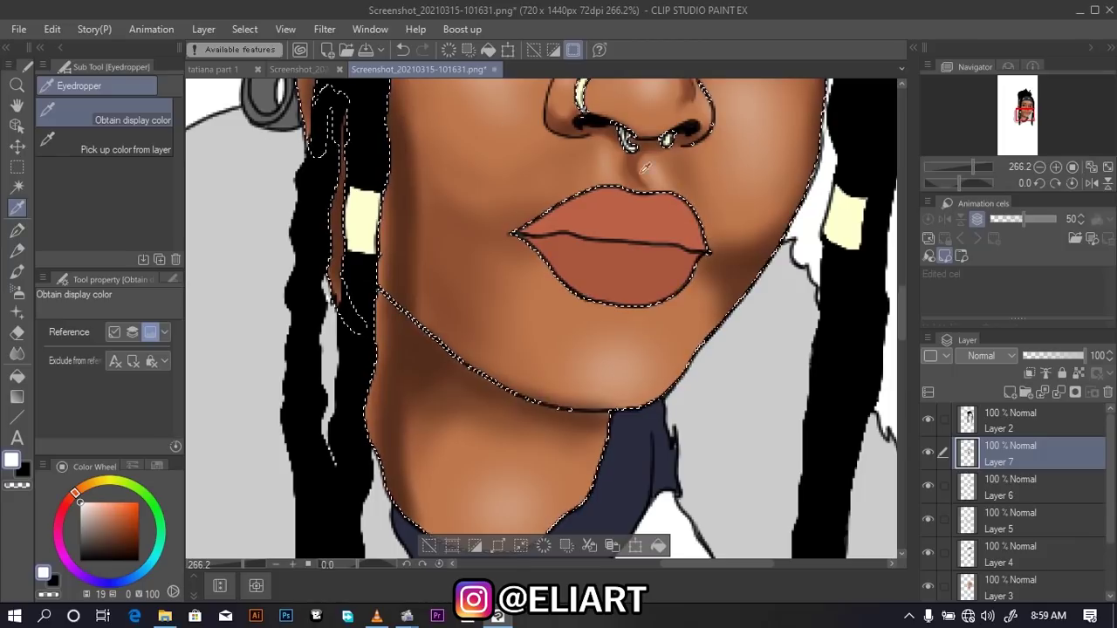
{"action": "left_click", "coordinate": [753, 258]}
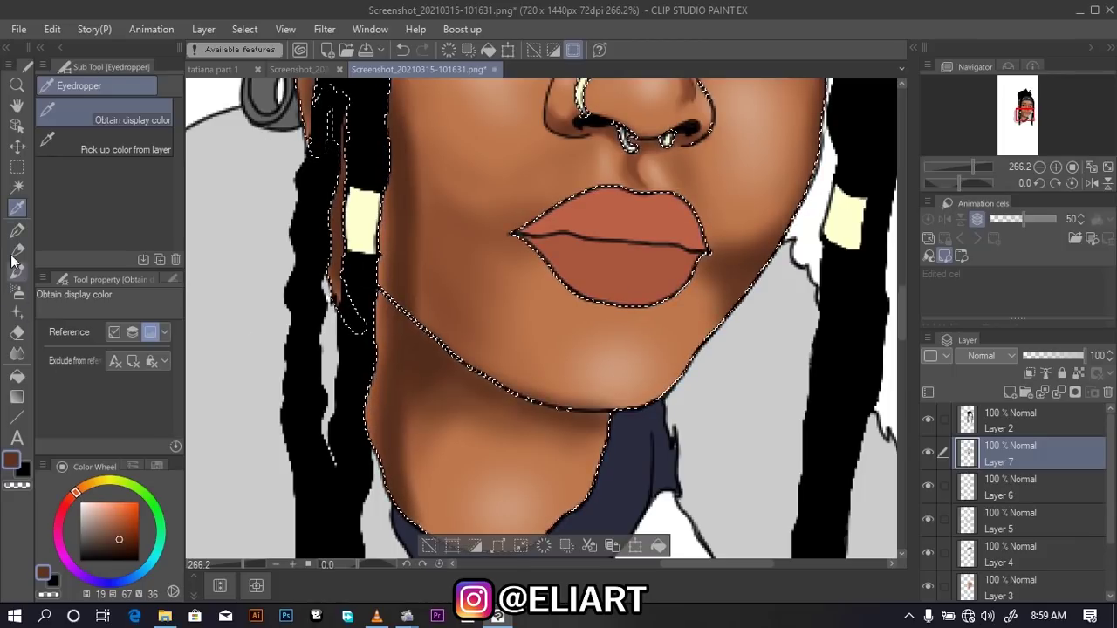
{"action": "left_click", "coordinate": [17, 294]}
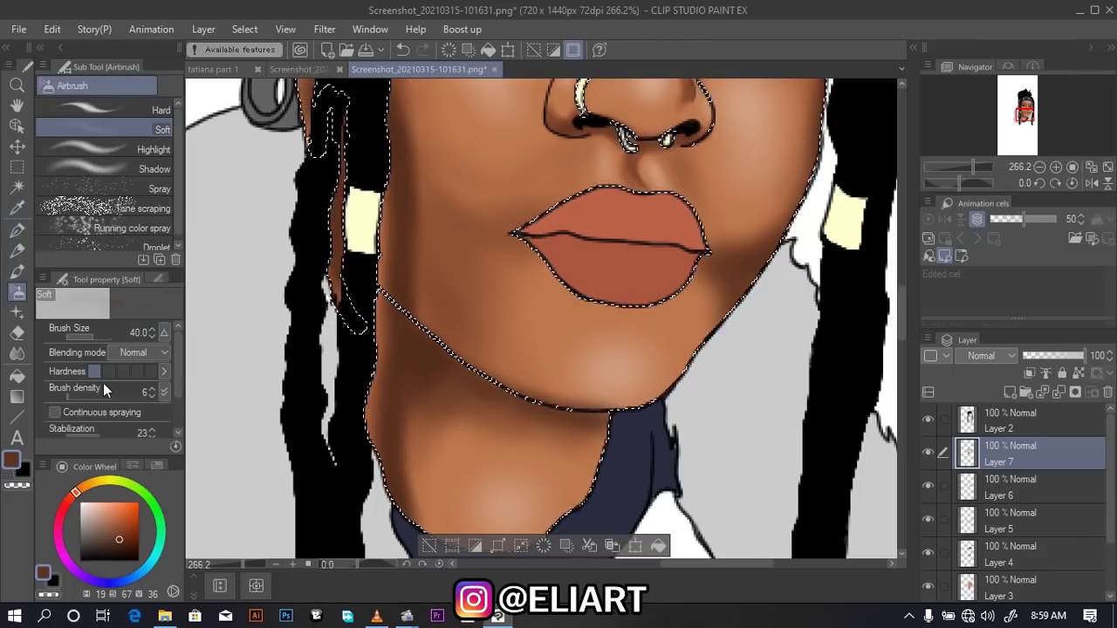
{"action": "left_click_drag", "start_coordinate": [87, 396], "coordinate": [99, 396]}
Airbrush the lower lip a deeper brown, blending it into the skin
{"action": "mouse_move", "coordinate": [614, 261]}
{"action": "left_mouse_down"}
{"action": "mouse_move", "coordinate": [615, 279]}
{"action": "mouse_move", "coordinate": [641, 288]}
{"action": "left_mouse_up"}
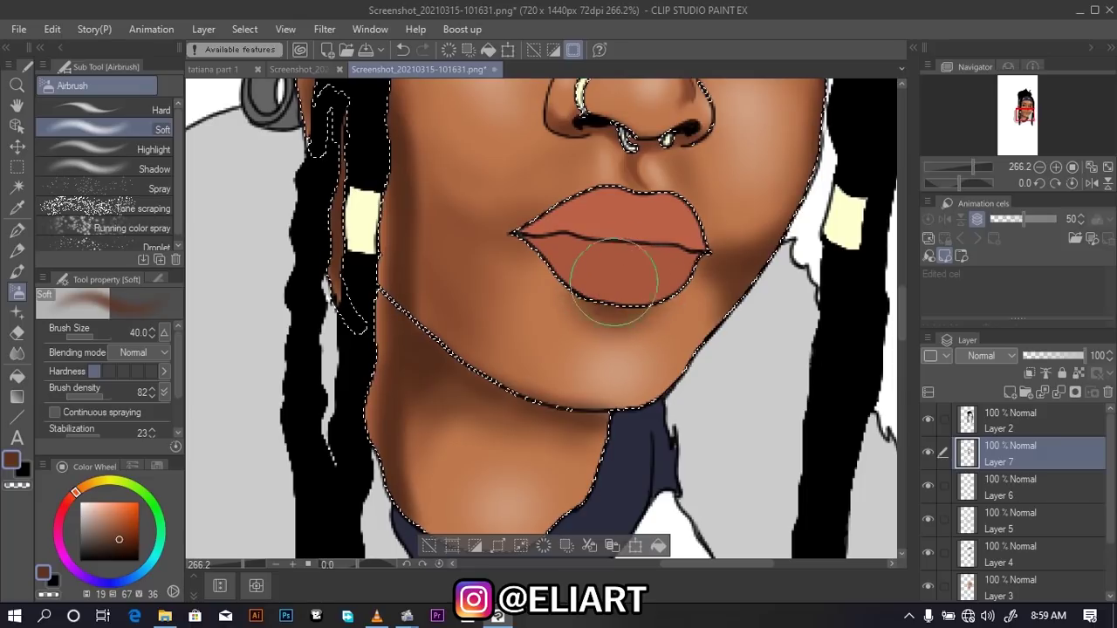
{"action": "scroll", "coordinate": [628, 262], "scroll_direction": "down", "scroll_amount": 2}
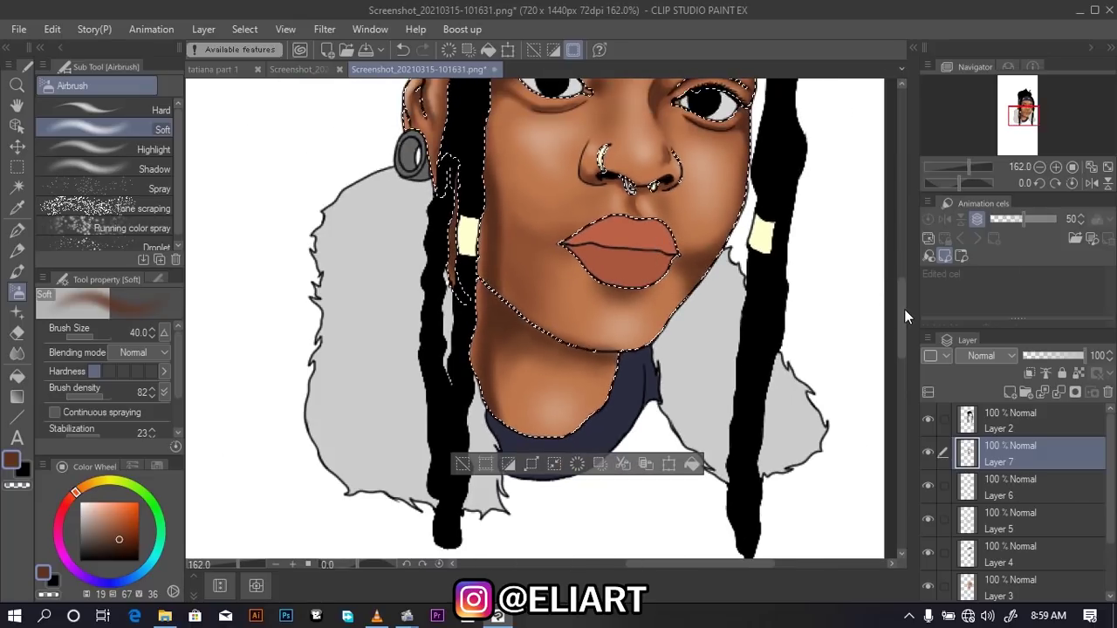
{"action": "scroll", "coordinate": [904, 284], "scroll_direction": "down", "scroll_amount": 2}
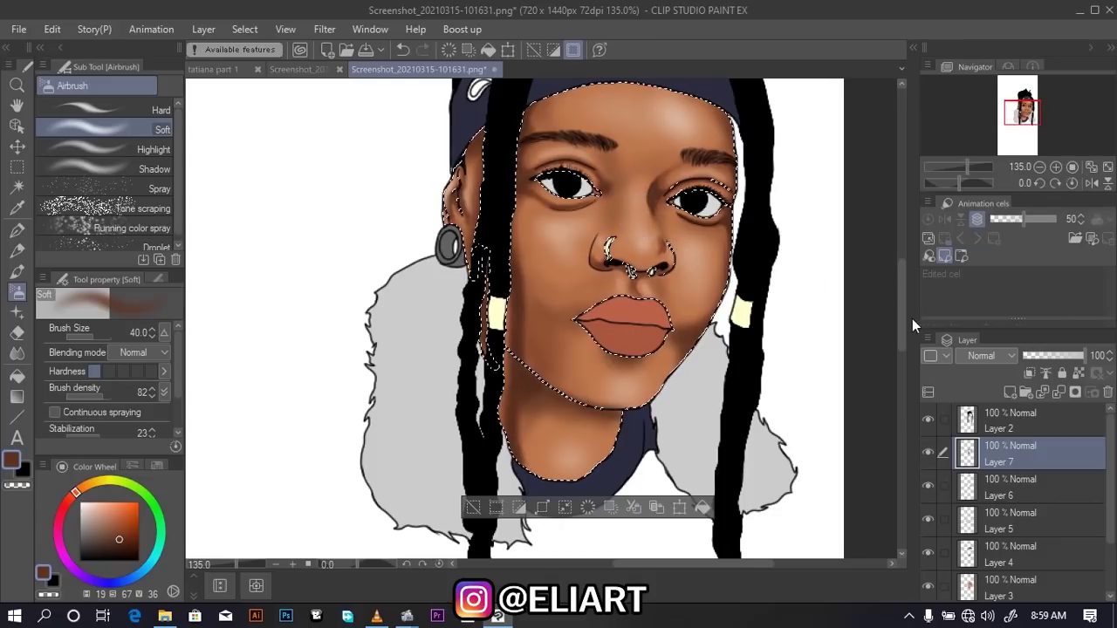
{"action": "scroll", "coordinate": [903, 313], "scroll_direction": "up", "scroll_amount": 2}
{"action": "scroll", "coordinate": [902, 313], "scroll_direction": "down", "scroll_amount": 1}
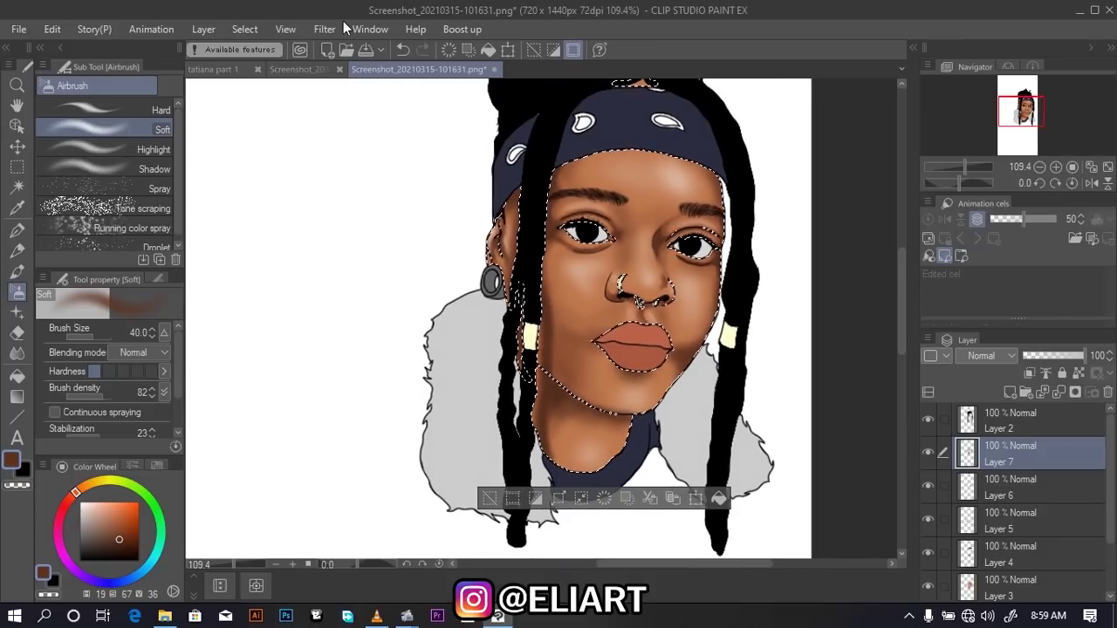
Clear the face selection, check Layers 3 and 4, and make Layer 4 active
{"action": "left_click", "coordinate": [245, 28]}
{"action": "left_click", "coordinate": [283, 64]}
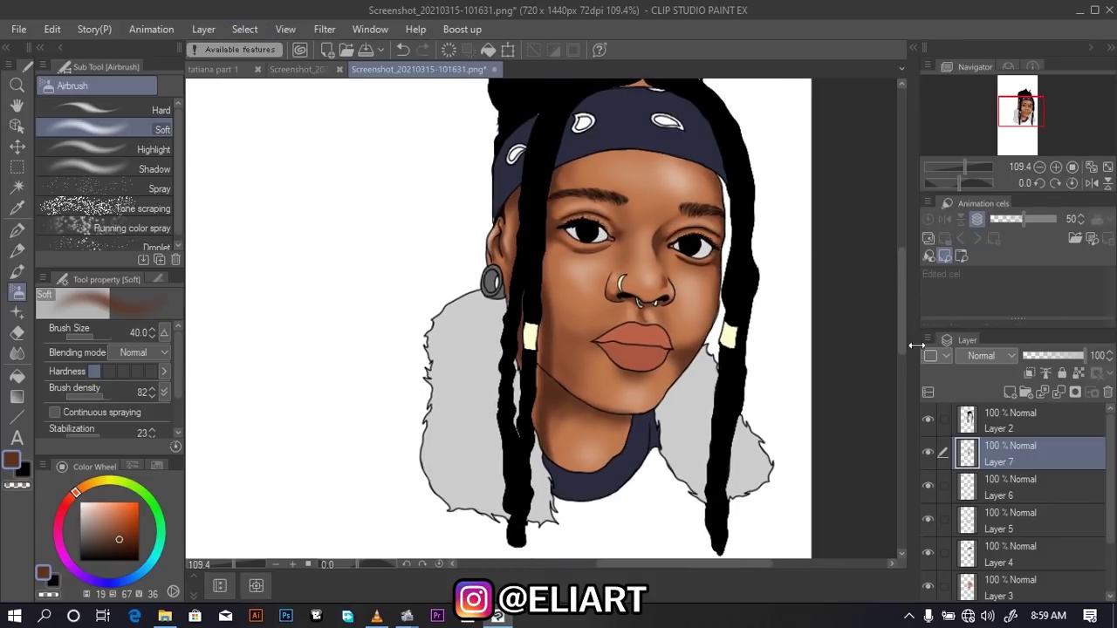
{"action": "left_click_drag", "start_coordinate": [904, 322], "coordinate": [902, 309]}
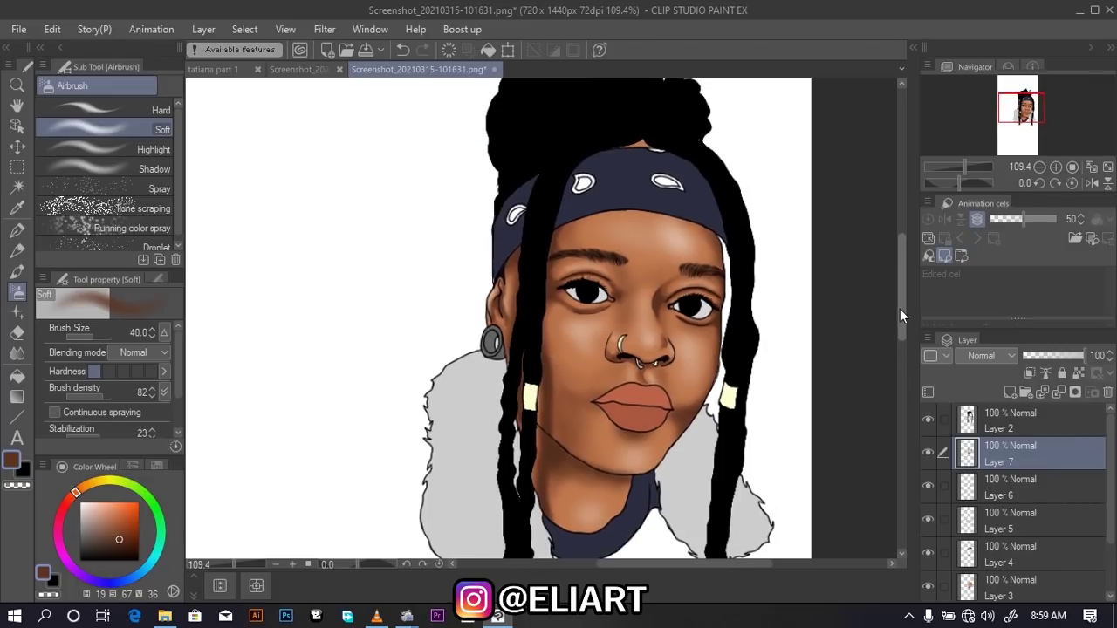
{"action": "scroll", "coordinate": [933, 519], "scroll_direction": "down", "scroll_amount": 1}
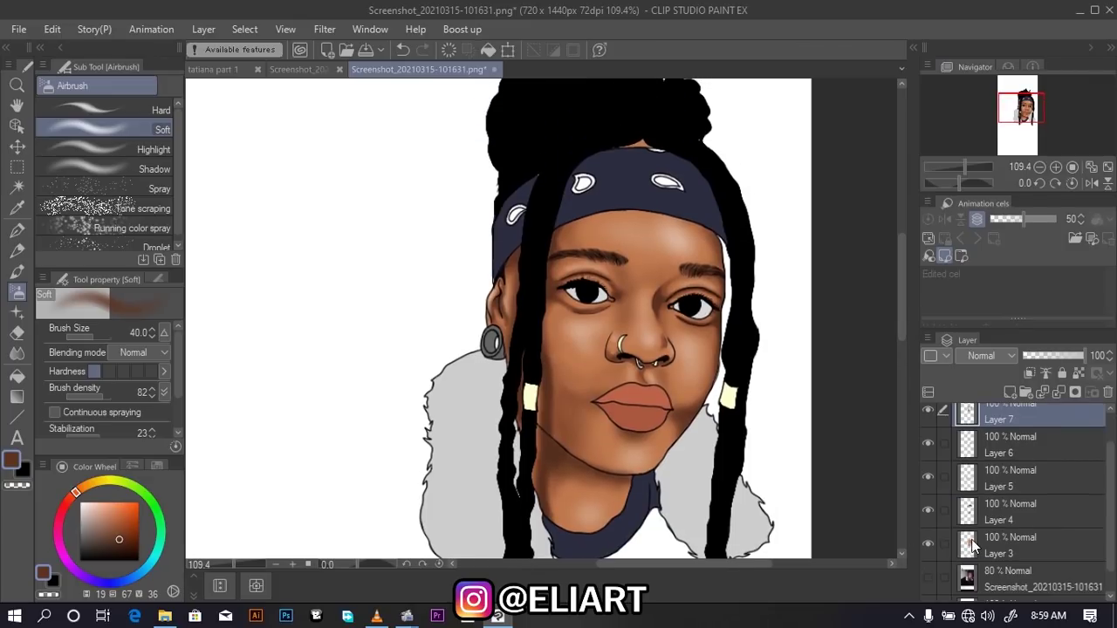
{"action": "left_click", "coordinate": [927, 543]}
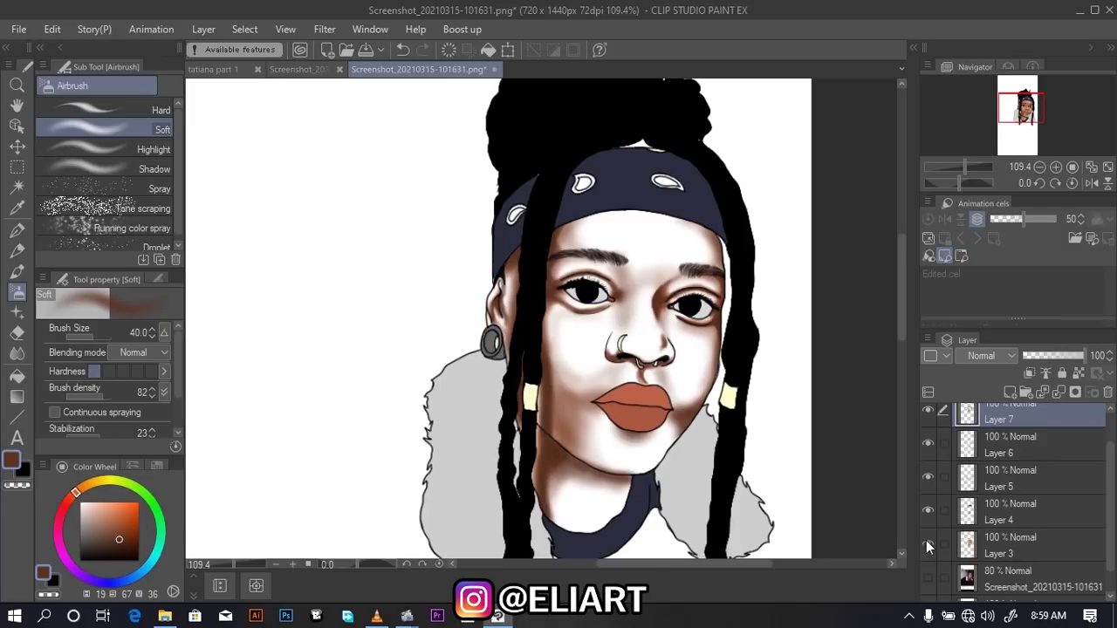
{"action": "left_click", "coordinate": [927, 542]}
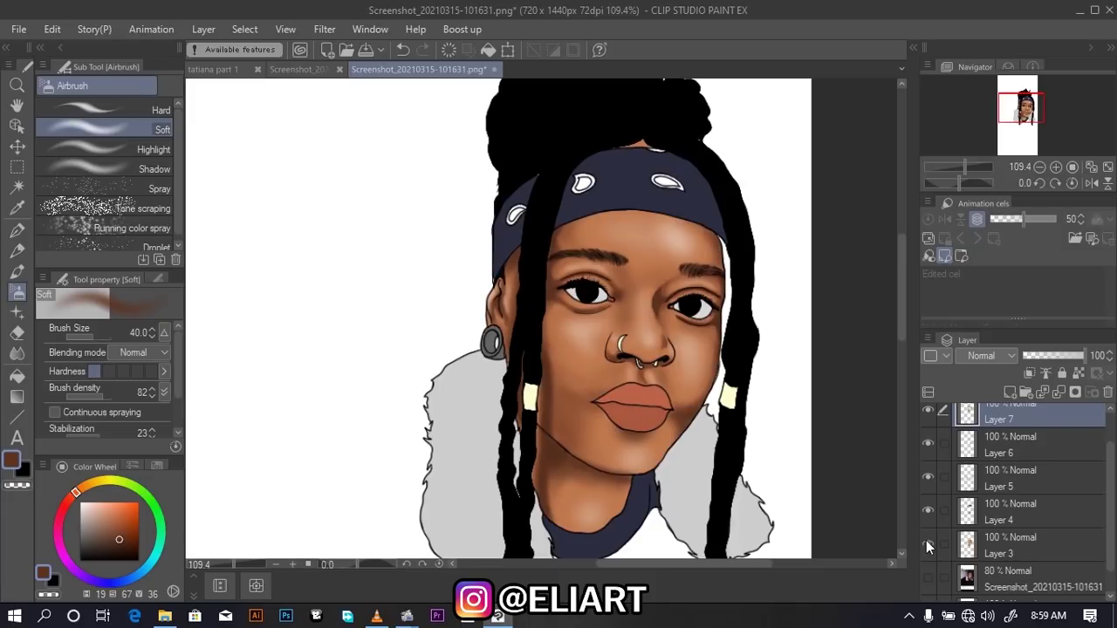
{"action": "left_click", "coordinate": [927, 511]}
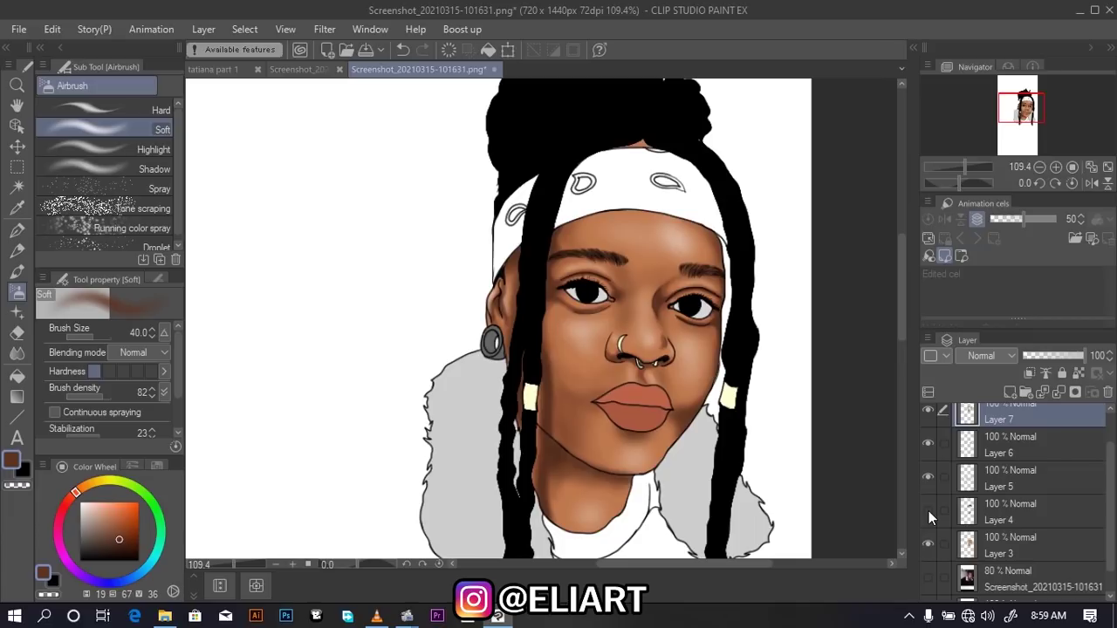
{"action": "left_click", "coordinate": [928, 510]}
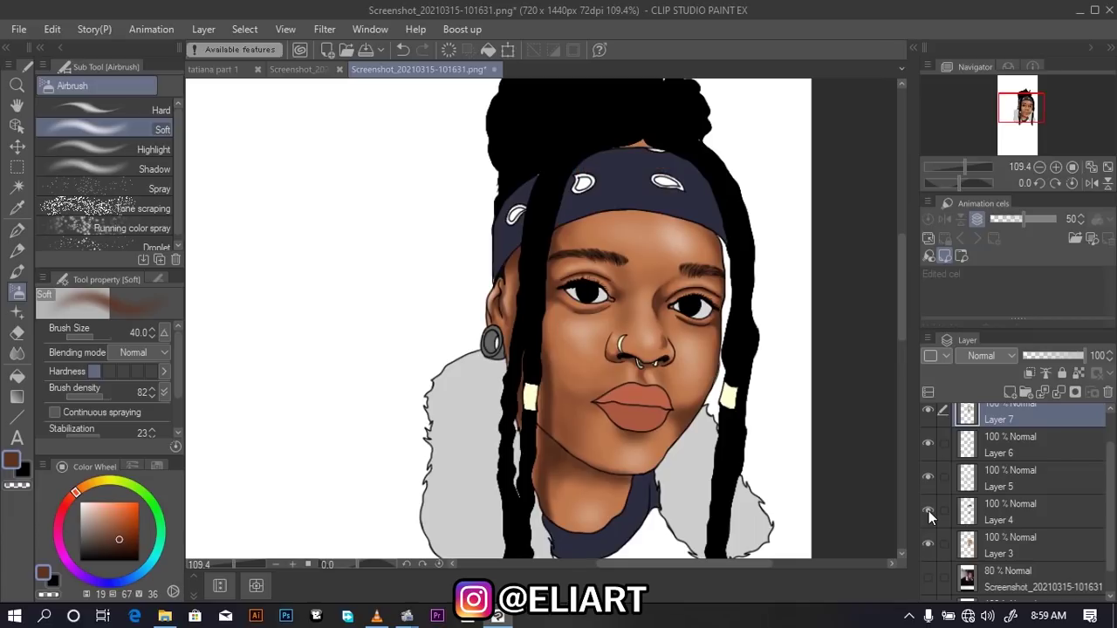
{"action": "left_click", "coordinate": [984, 515]}
{"action": "scroll", "coordinate": [984, 514], "scroll_direction": "up", "scroll_amount": 1}
With line art hidden, auto-select both navy bandana pieces and the navy neckline
{"action": "left_click", "coordinate": [928, 419]}
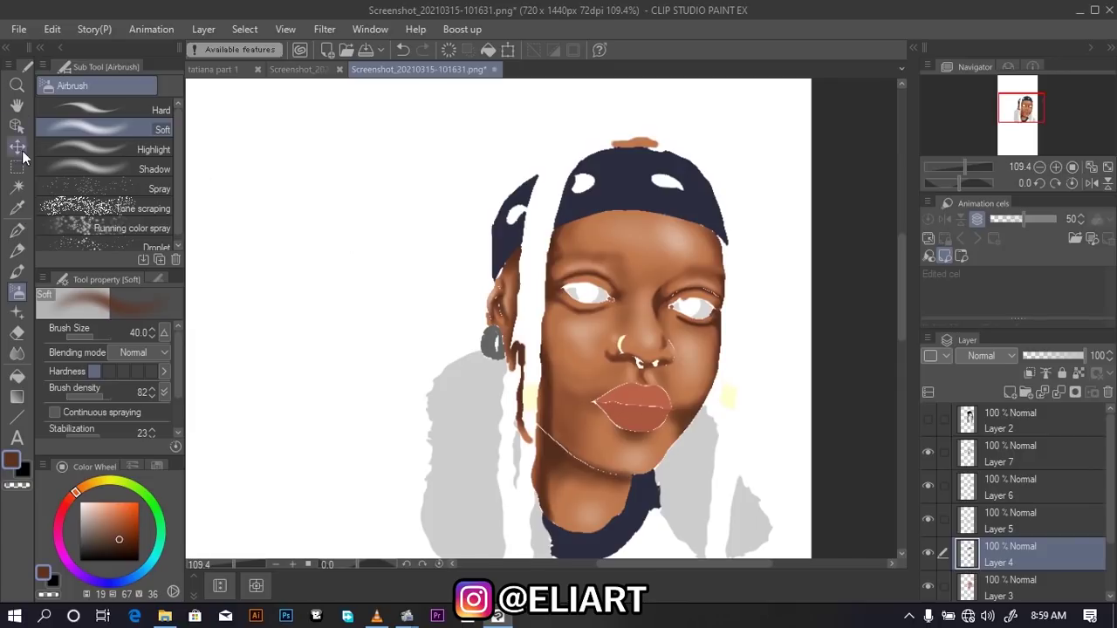
{"action": "left_click", "coordinate": [18, 187]}
{"action": "left_click", "coordinate": [627, 194]}
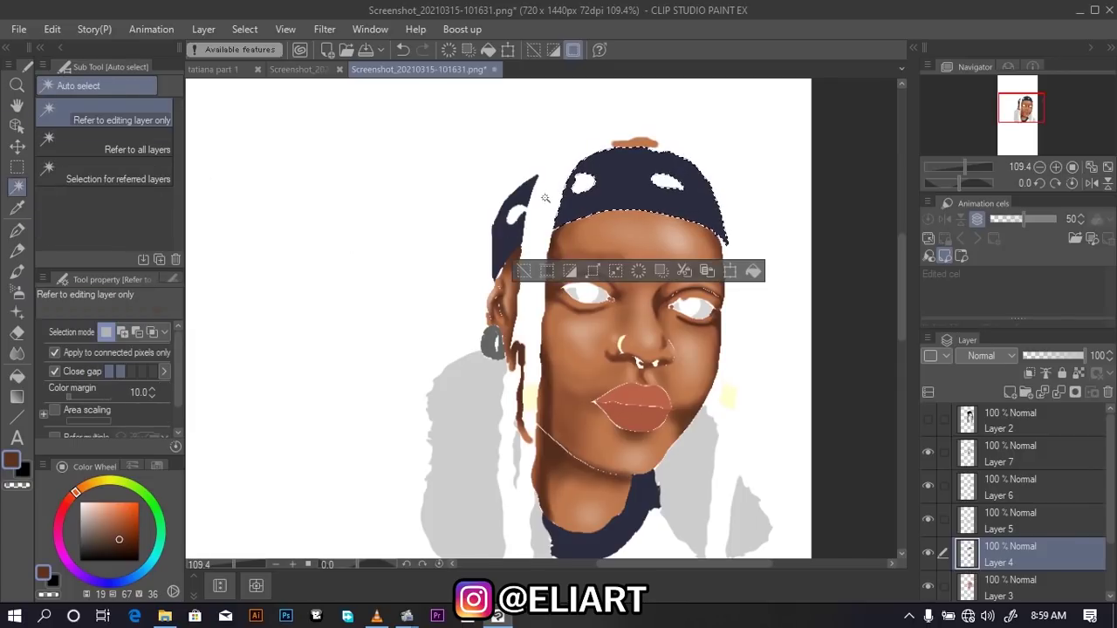
{"action": "left_click", "coordinate": [504, 240], "text": "shift"}
{"action": "left_click", "coordinate": [617, 532], "text": "shift"}
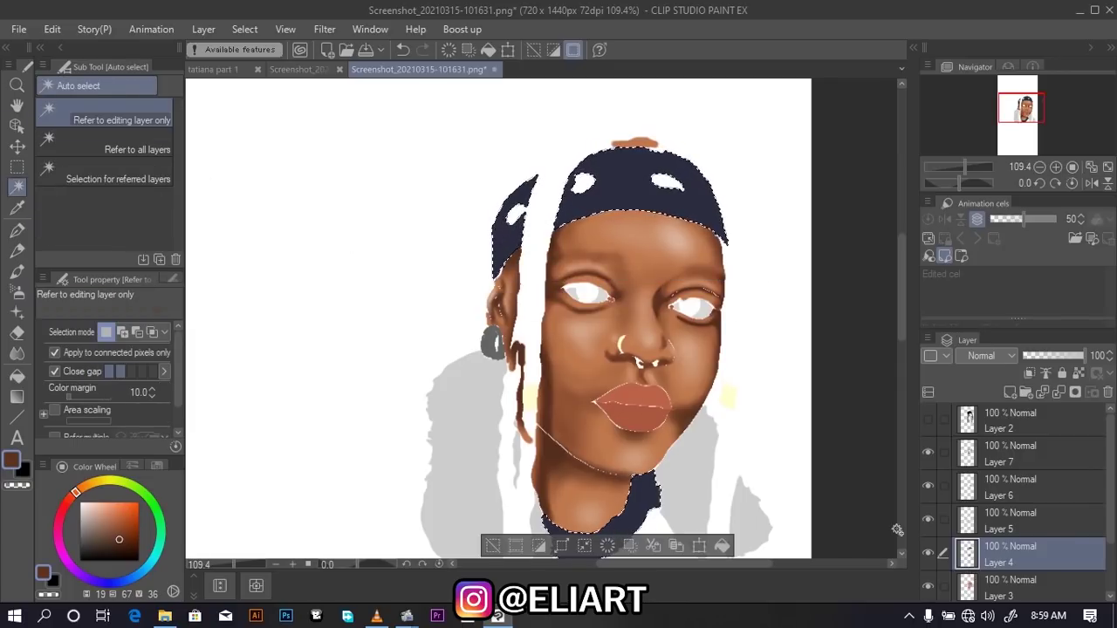
{"action": "left_click", "coordinate": [927, 552]}
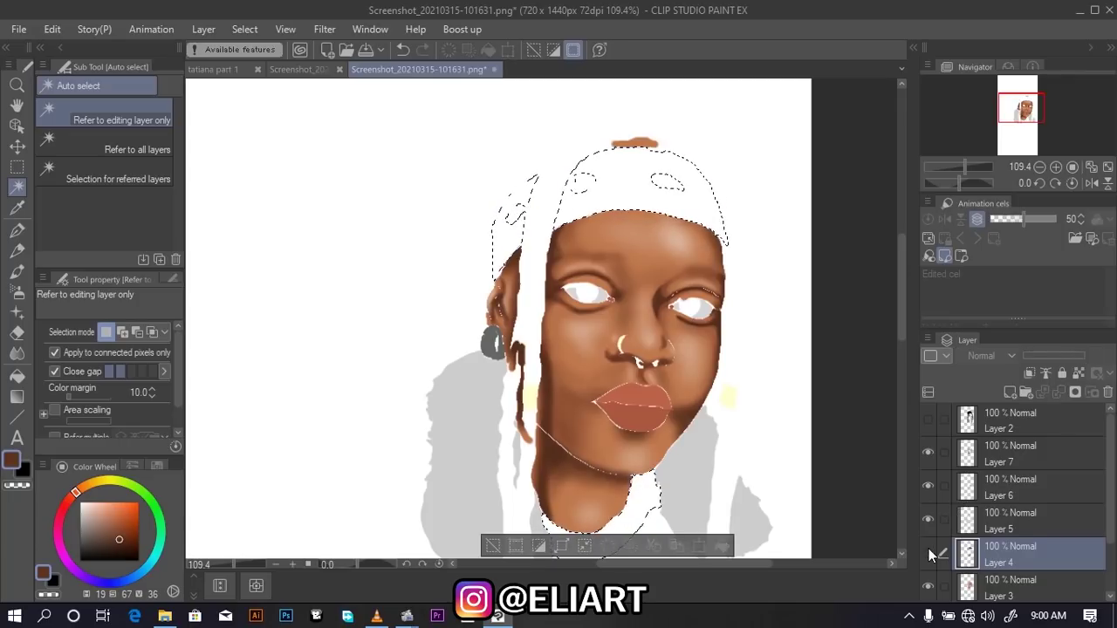
{"action": "left_click", "coordinate": [928, 552]}
{"action": "left_click", "coordinate": [927, 420]}
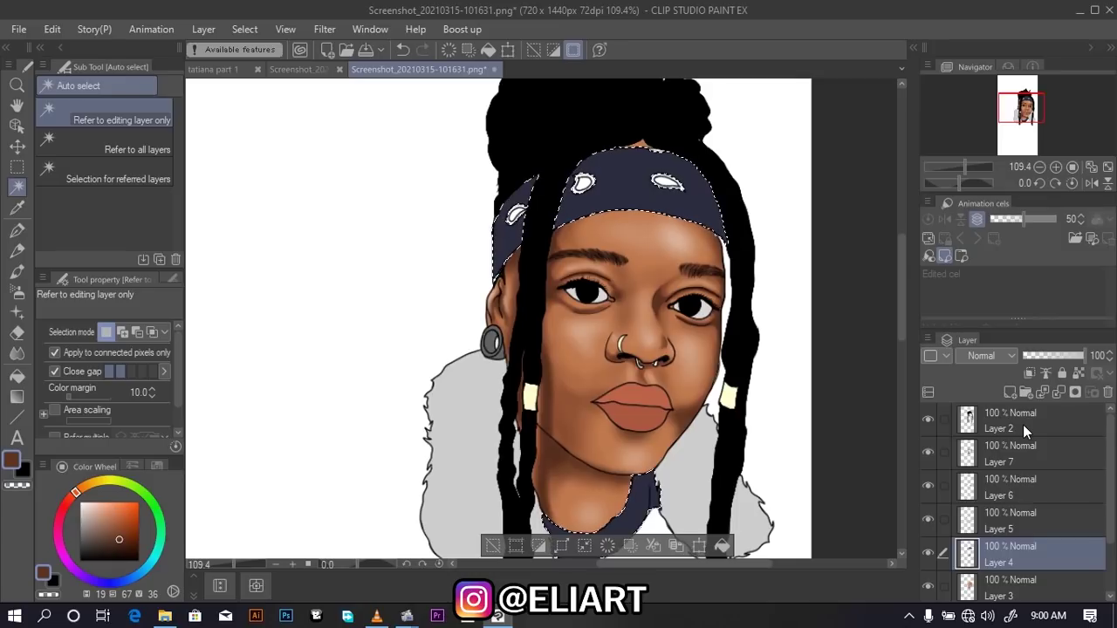
Make Layer 7 the working layer and zoom in on the bandana
{"action": "left_click", "coordinate": [1021, 451]}
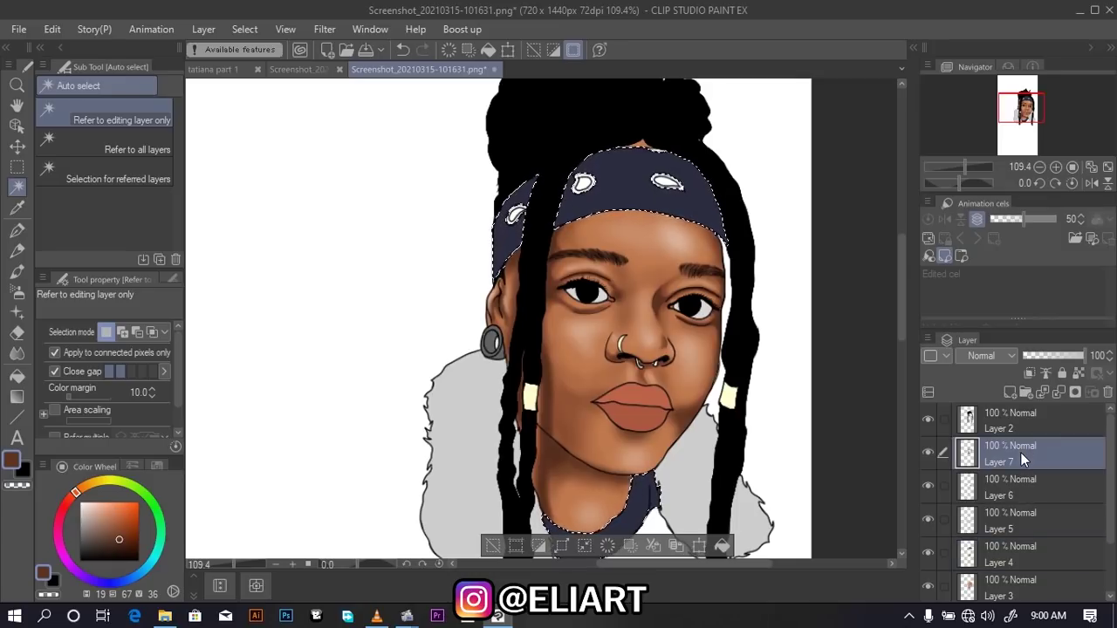
{"action": "left_click", "coordinate": [928, 454]}
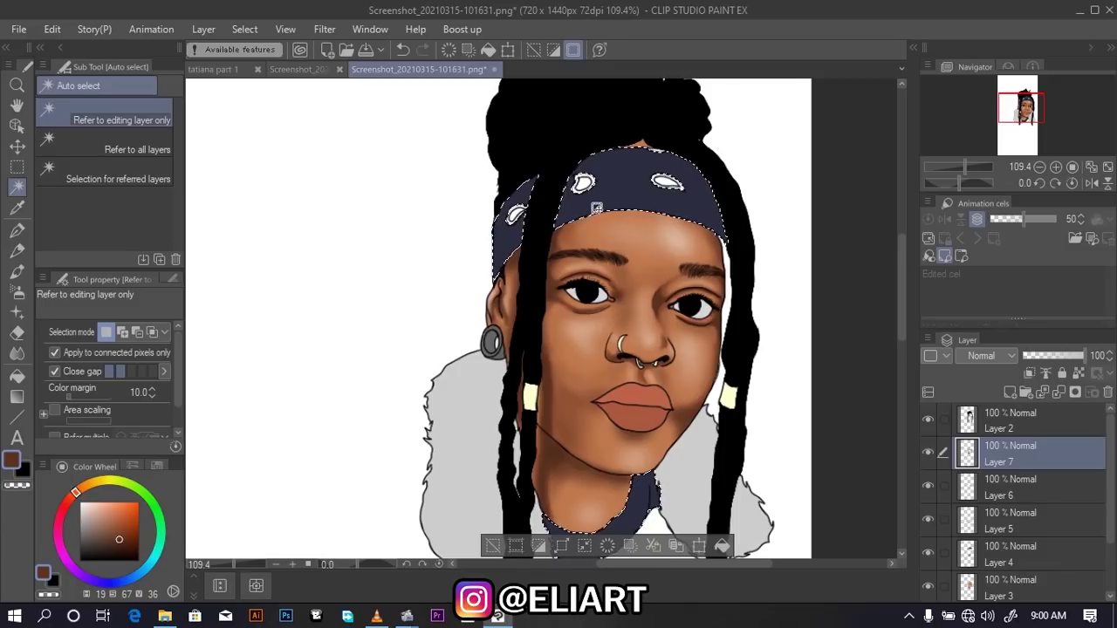
{"action": "scroll", "coordinate": [611, 192], "scroll_direction": "up", "scroll_amount": 2}
{"action": "scroll", "coordinate": [611, 192], "scroll_direction": "up", "scroll_amount": 2}
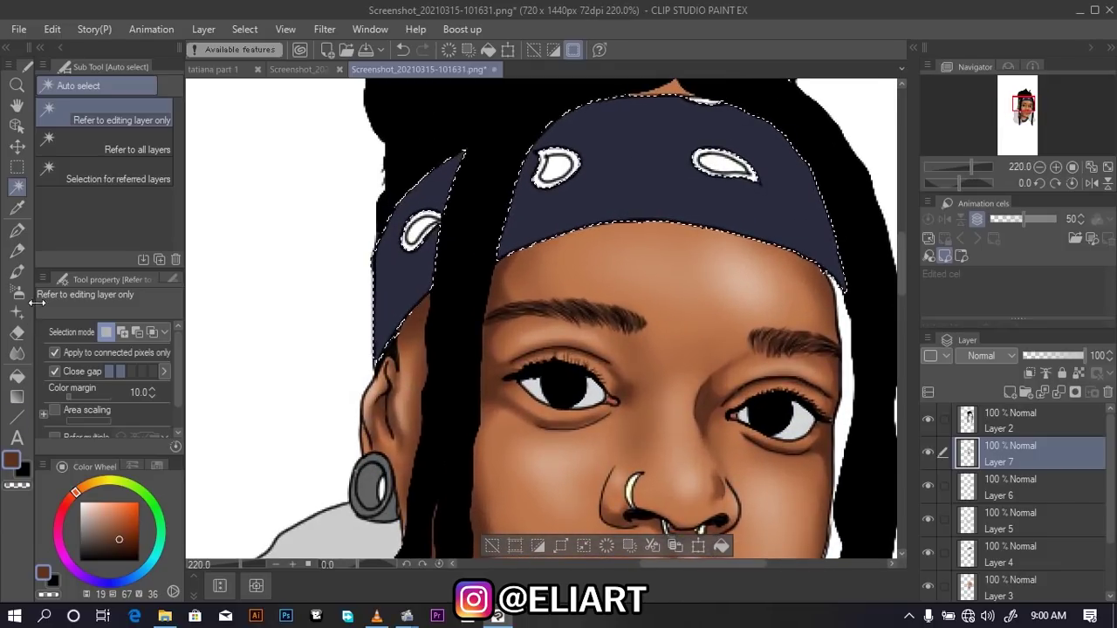
Sample the bandana navy and darken it to 17181F
{"action": "left_click", "coordinate": [16, 208]}
{"action": "left_click", "coordinate": [415, 262]}
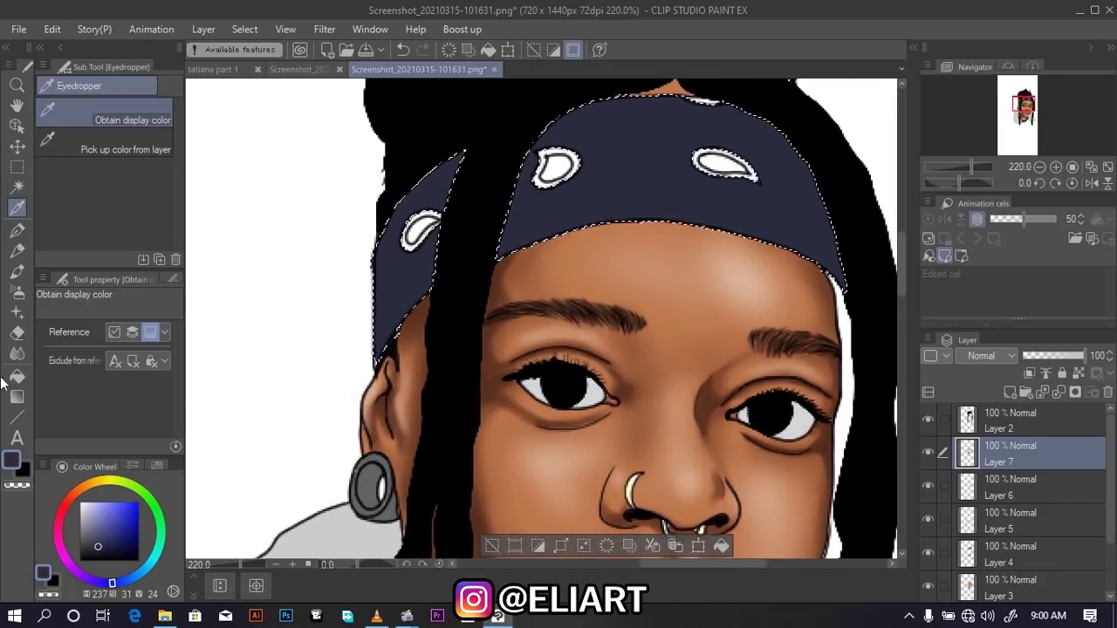
{"action": "left_click", "coordinate": [12, 460]}
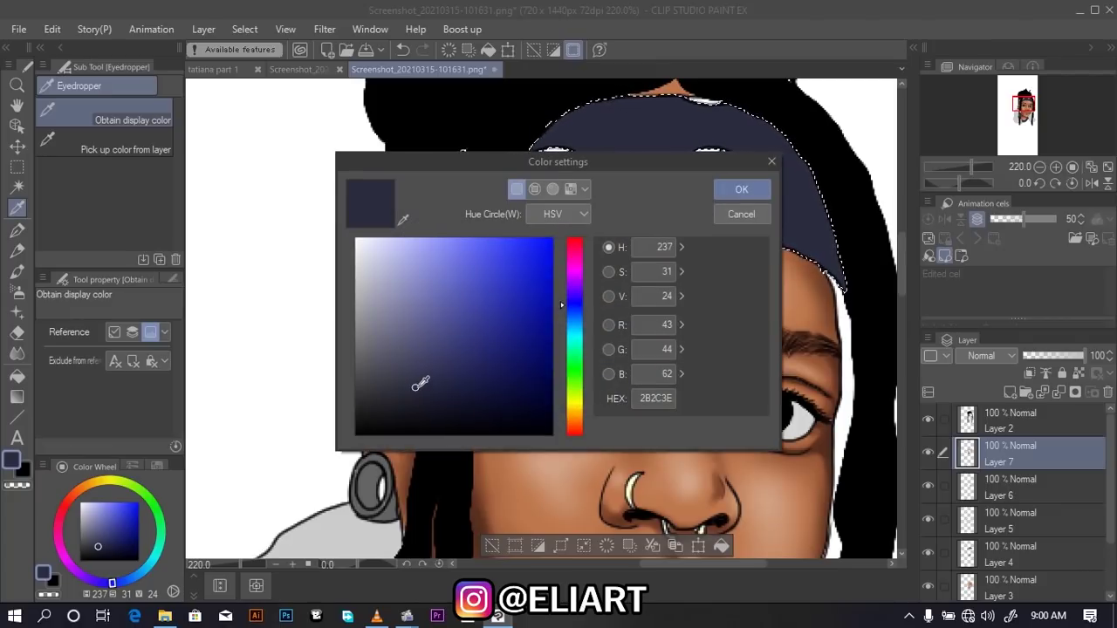
{"action": "left_click_drag", "start_coordinate": [416, 388], "coordinate": [399, 420]}
{"action": "left_click", "coordinate": [736, 189]}
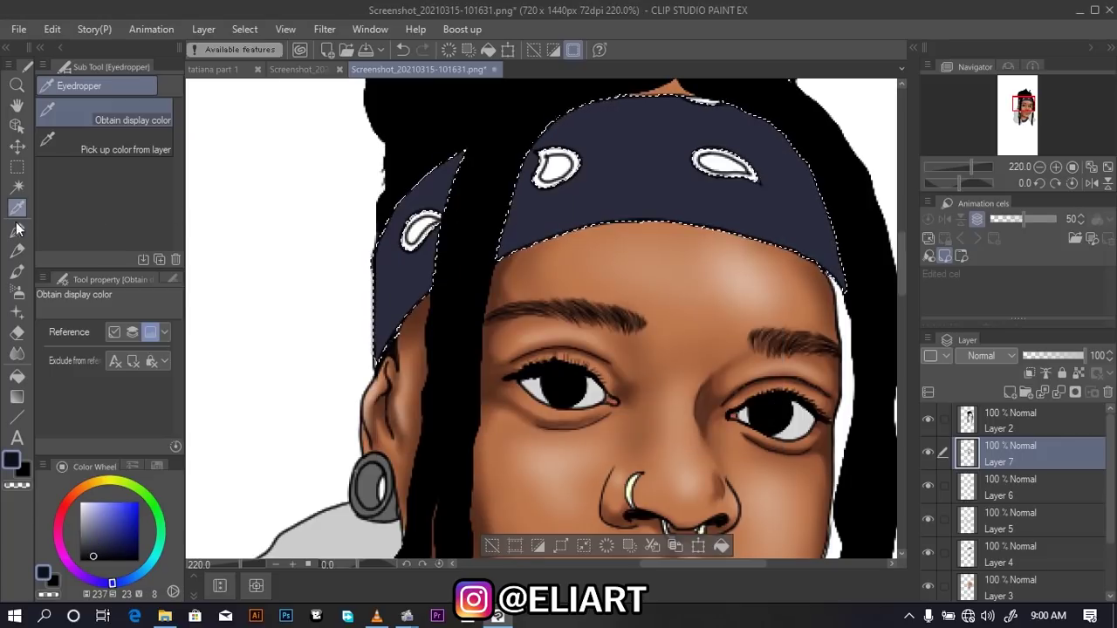
Shade the bandana's left and top edges with the soft airbrush at density 39
{"action": "key", "text": "b"}
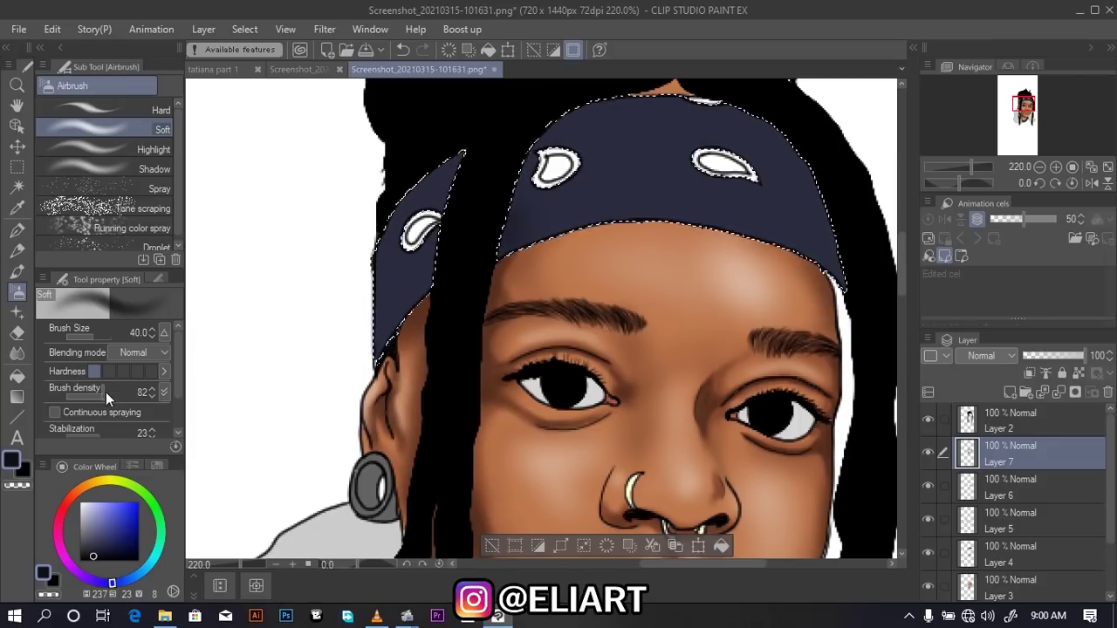
{"action": "left_click", "coordinate": [83, 397]}
{"action": "mouse_move", "coordinate": [346, 257]}
{"action": "left_mouse_down"}
{"action": "mouse_move", "coordinate": [361, 219]}
{"action": "mouse_move", "coordinate": [341, 300]}
{"action": "mouse_move", "coordinate": [352, 349]}
{"action": "mouse_move", "coordinate": [373, 244]}
{"action": "mouse_move", "coordinate": [361, 250]}
{"action": "mouse_move", "coordinate": [366, 304]}
{"action": "mouse_move", "coordinate": [407, 165]}
{"action": "mouse_move", "coordinate": [359, 322]}
{"action": "mouse_move", "coordinate": [586, 112]}
{"action": "left_mouse_up"}
{"action": "mouse_move", "coordinate": [506, 200]}
{"action": "left_mouse_down"}
{"action": "mouse_move", "coordinate": [481, 239]}
{"action": "mouse_move", "coordinate": [605, 100]}
{"action": "mouse_move", "coordinate": [634, 99]}
{"action": "mouse_move", "coordinate": [519, 163]}
{"action": "mouse_move", "coordinate": [506, 219]}
{"action": "mouse_move", "coordinate": [538, 233]}
{"action": "mouse_move", "coordinate": [693, 237]}
{"action": "mouse_move", "coordinate": [711, 262]}
{"action": "mouse_move", "coordinate": [678, 235]}
{"action": "mouse_move", "coordinate": [748, 270]}
{"action": "mouse_move", "coordinate": [747, 250]}
{"action": "mouse_move", "coordinate": [838, 281]}
{"action": "mouse_move", "coordinate": [859, 225]}
{"action": "mouse_move", "coordinate": [838, 210]}
{"action": "left_mouse_up"}
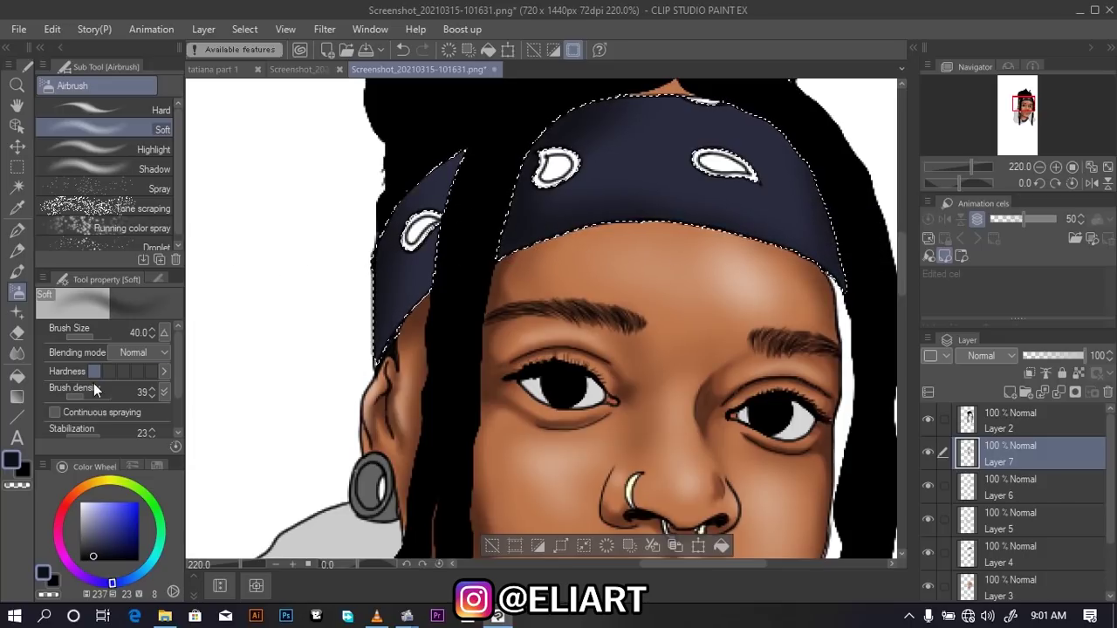
{"action": "left_click", "coordinate": [123, 399]}
{"action": "left_click_drag", "start_coordinate": [112, 338], "coordinate": [88, 336]}
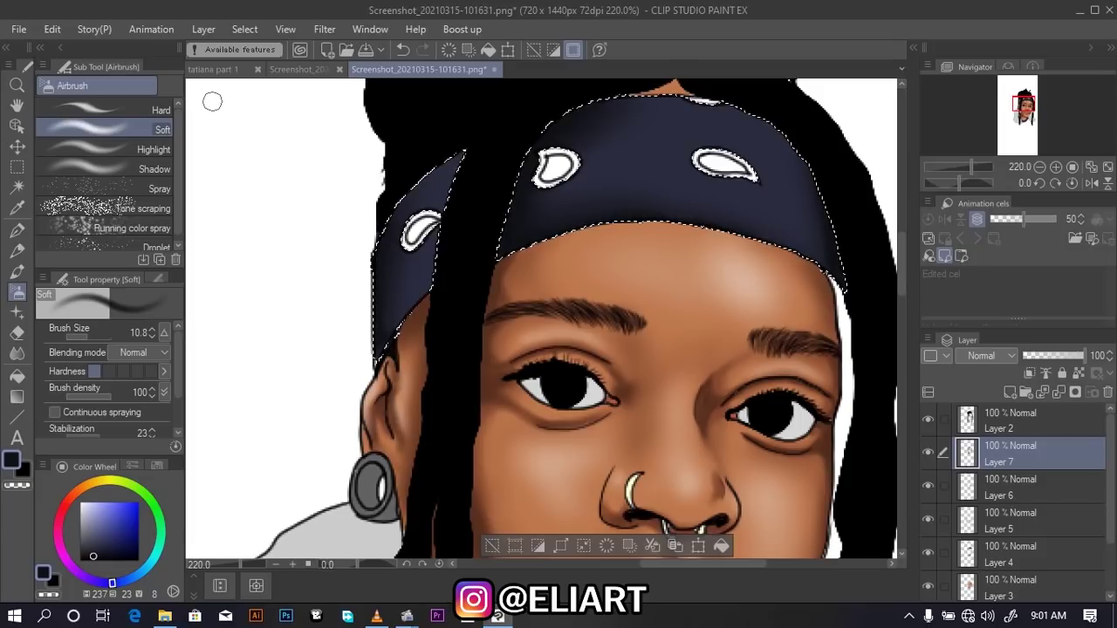
{"action": "left_click", "coordinate": [13, 462]}
Switch to white and softly highlight the bandana's left flap and top
{"action": "left_click_drag", "start_coordinate": [377, 261], "coordinate": [350, 234]}
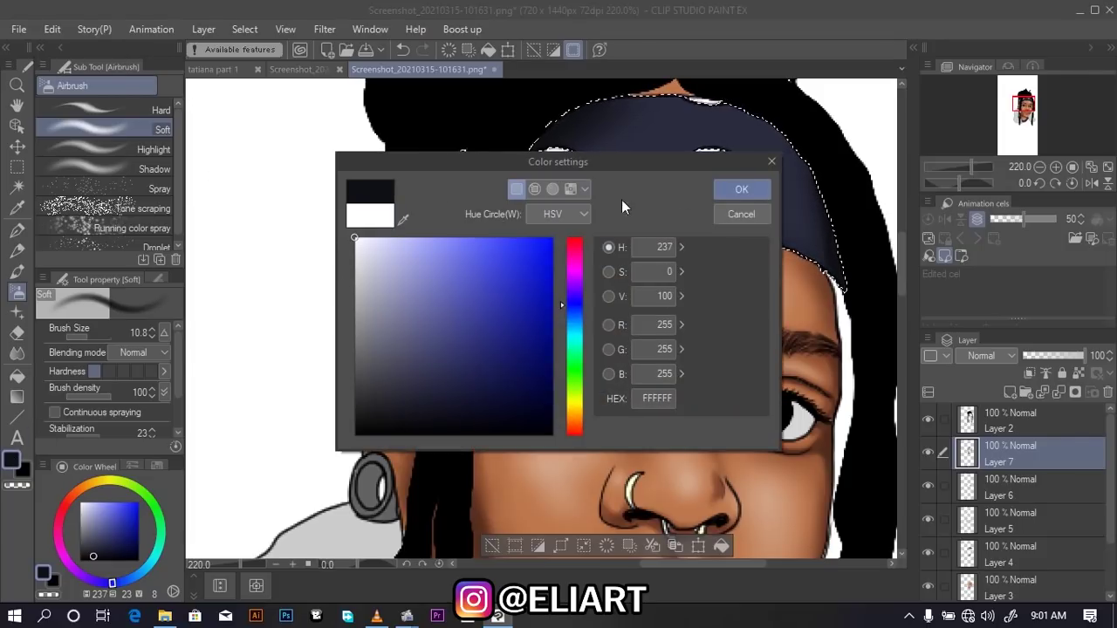
{"action": "left_click", "coordinate": [741, 188]}
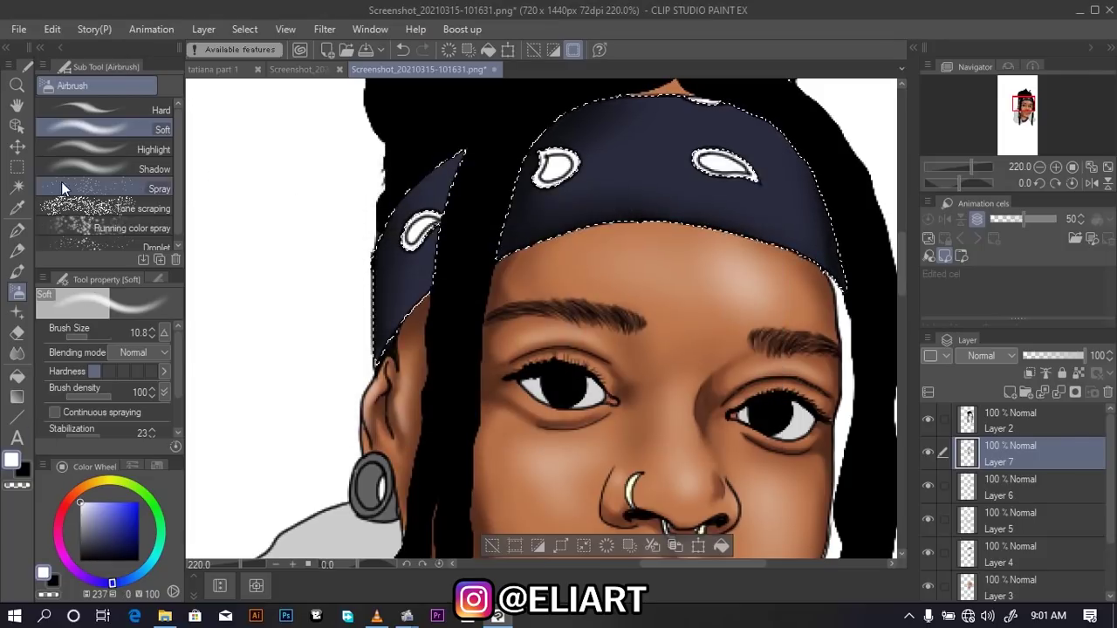
{"action": "left_click", "coordinate": [76, 395]}
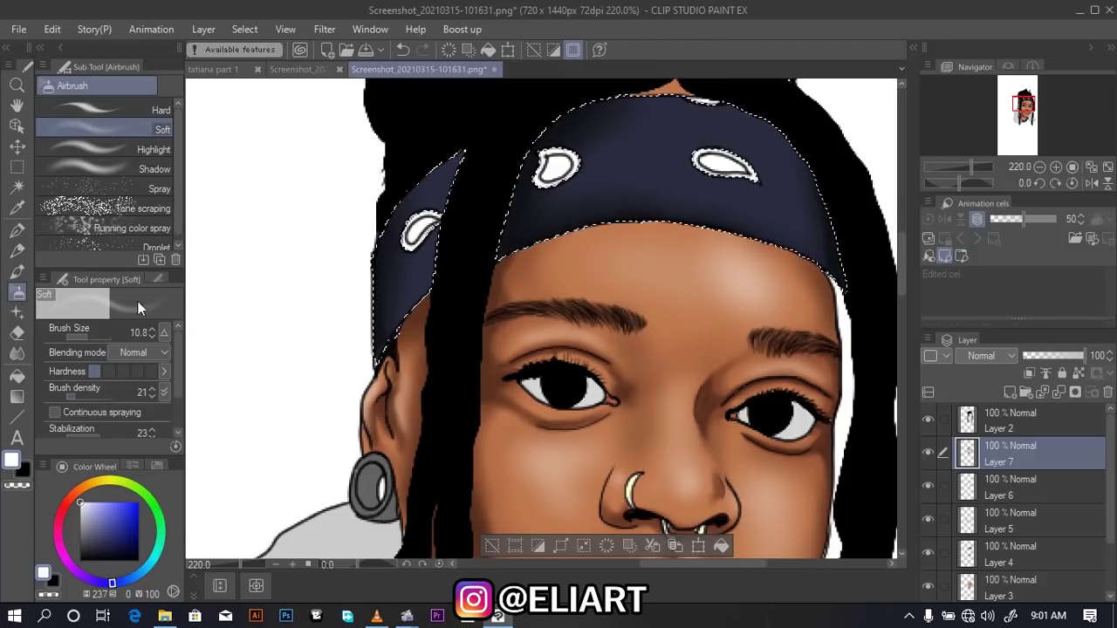
{"action": "left_click", "coordinate": [98, 337]}
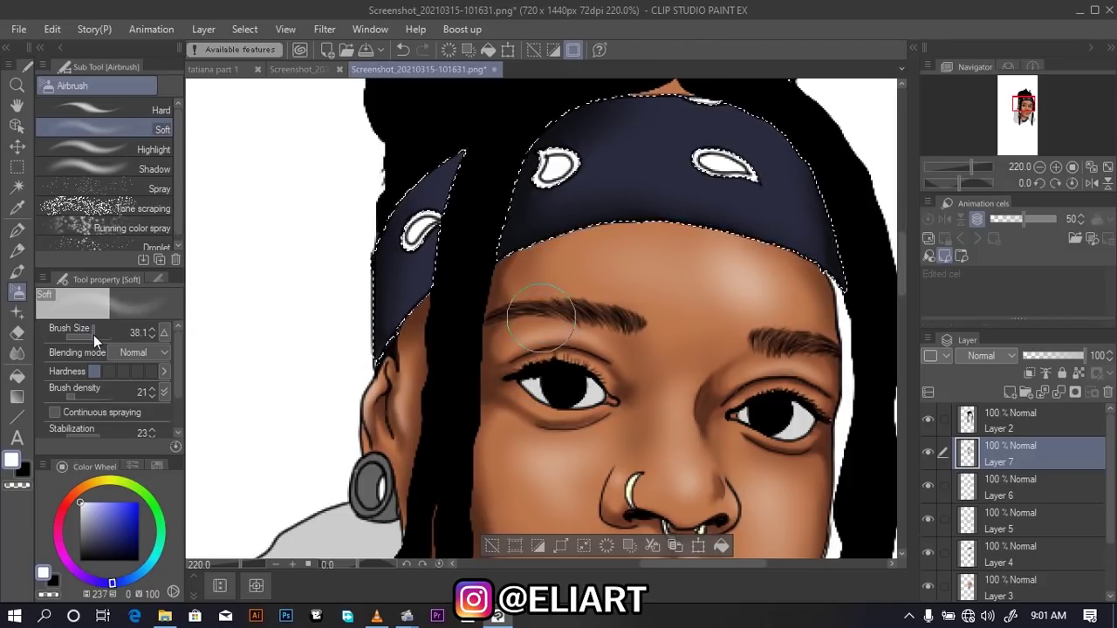
{"action": "mouse_move", "coordinate": [487, 229]}
{"action": "left_mouse_down"}
{"action": "mouse_move", "coordinate": [436, 270]}
{"action": "mouse_move", "coordinate": [456, 201]}
{"action": "left_mouse_up"}
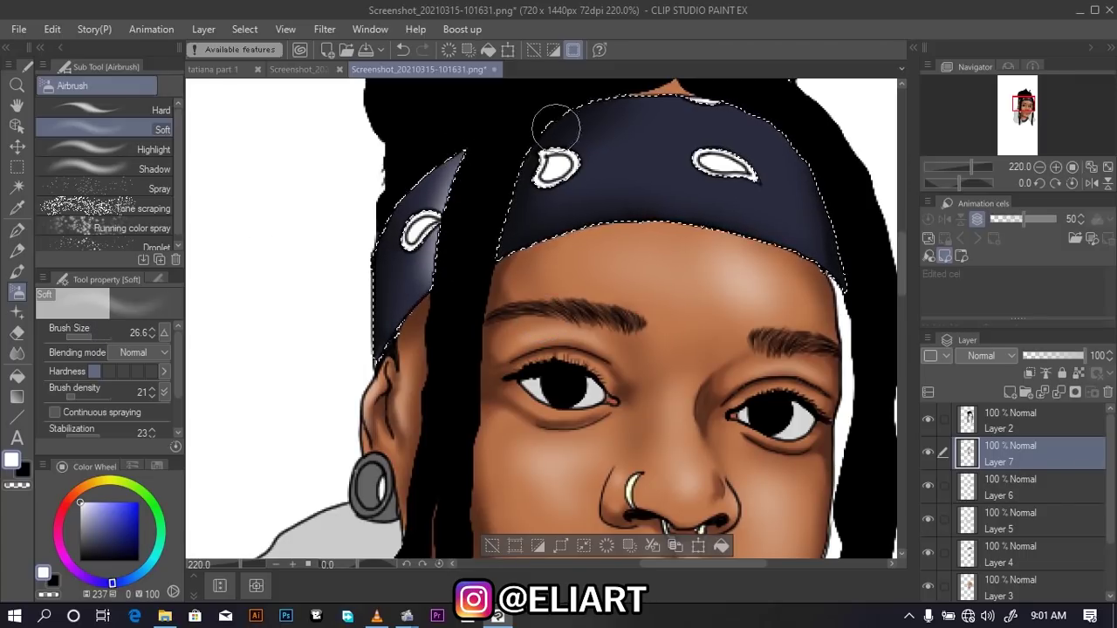
{"action": "mouse_move", "coordinate": [657, 130]}
{"action": "left_mouse_down"}
{"action": "mouse_move", "coordinate": [646, 144]}
{"action": "mouse_move", "coordinate": [714, 129]}
{"action": "left_mouse_up"}
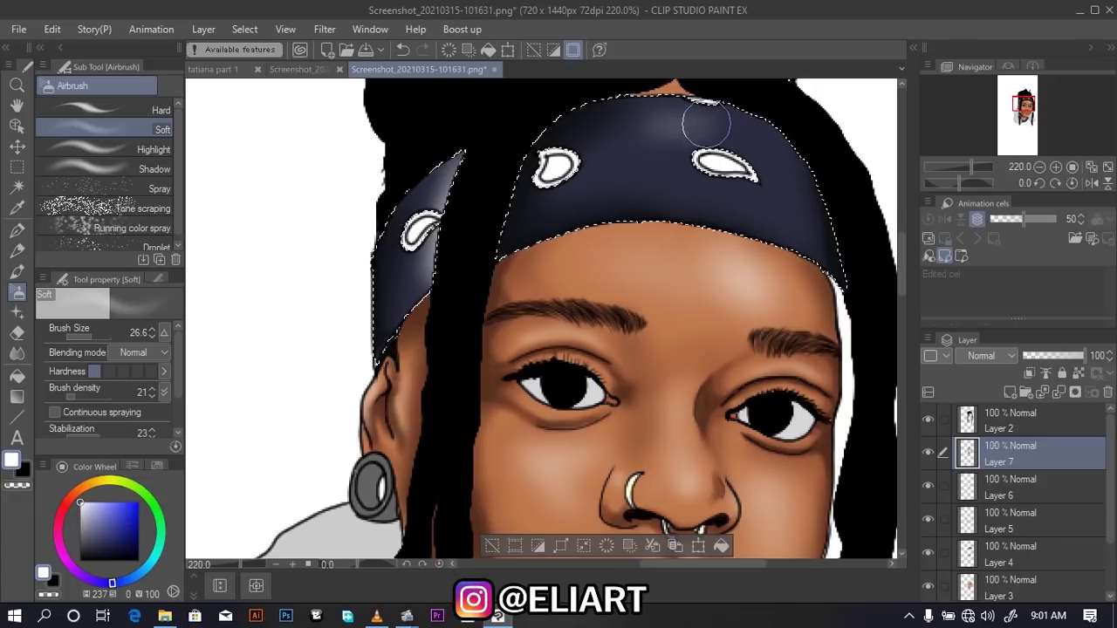
{"action": "mouse_move", "coordinate": [780, 155]}
{"action": "left_mouse_down"}
{"action": "mouse_move", "coordinate": [773, 162]}
{"action": "mouse_move", "coordinate": [756, 125]}
{"action": "mouse_move", "coordinate": [698, 99]}
{"action": "mouse_move", "coordinate": [695, 112]}
{"action": "mouse_move", "coordinate": [641, 119]}
{"action": "mouse_move", "coordinate": [746, 179]}
{"action": "mouse_move", "coordinate": [711, 125]}
{"action": "left_mouse_up"}
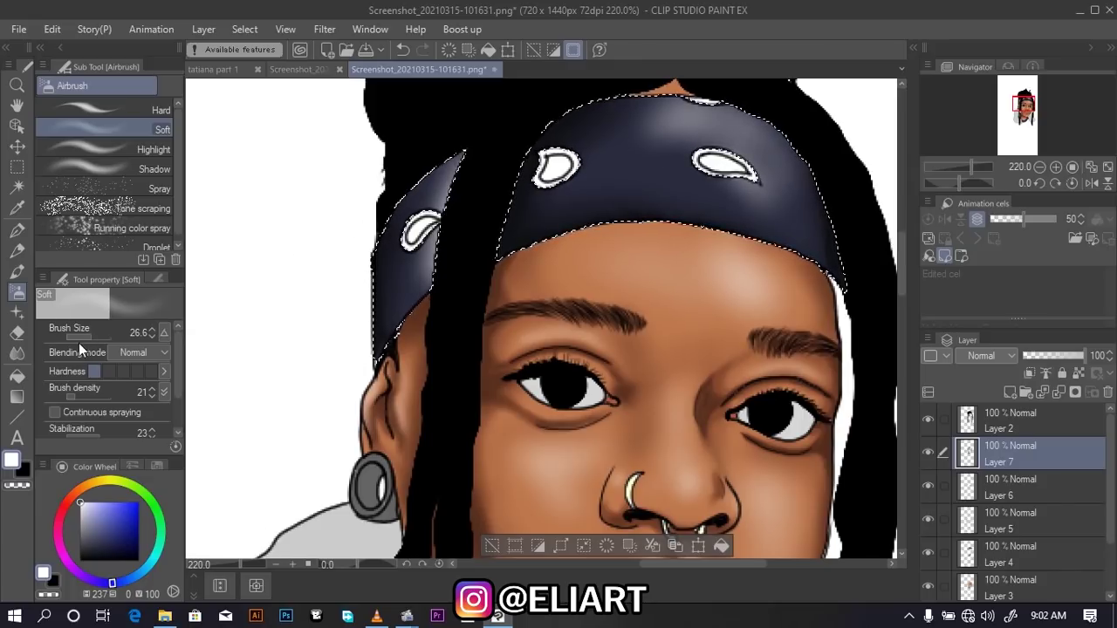
With a fainter, larger airbrush, lighten the bandana top toward the paisley and its right edge
{"action": "left_click", "coordinate": [72, 394]}
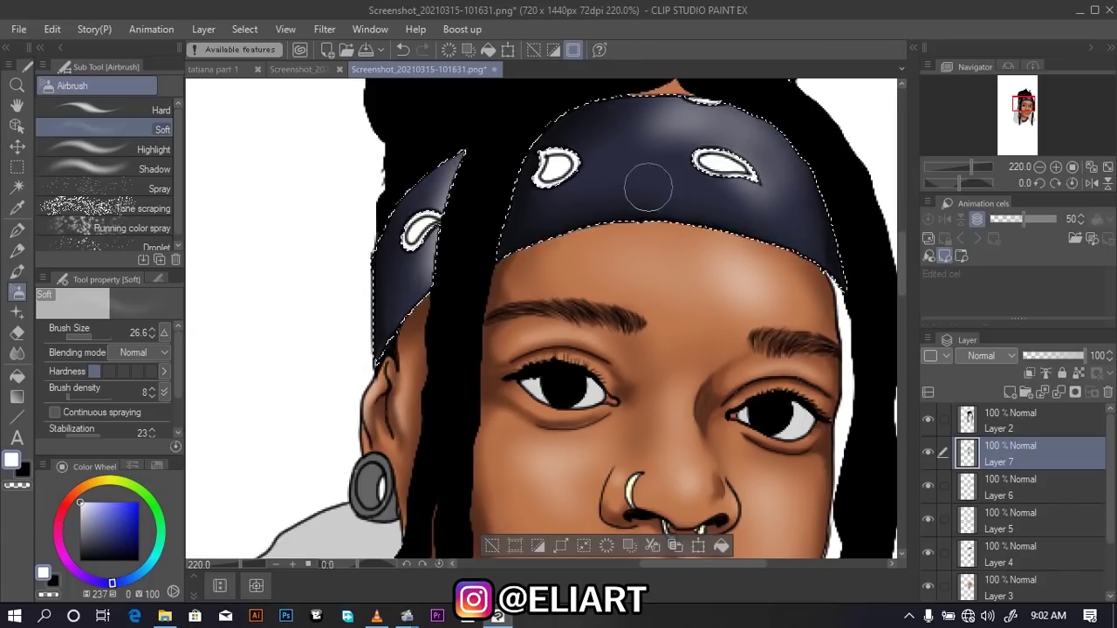
{"action": "left_click_drag", "start_coordinate": [96, 333], "coordinate": [139, 333]}
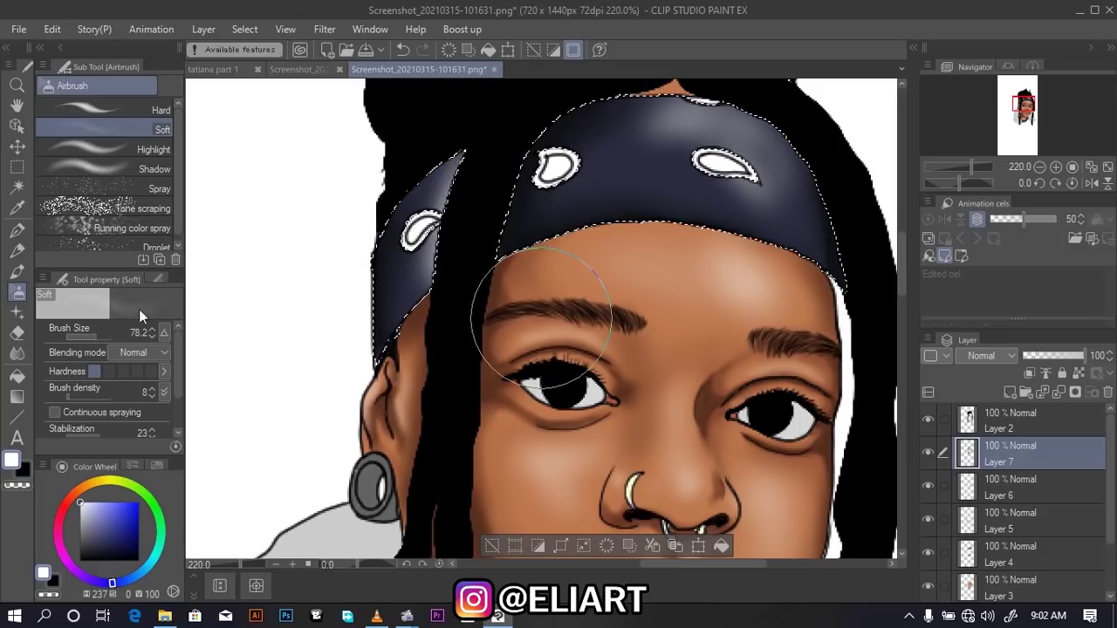
{"action": "left_click_drag", "start_coordinate": [640, 158], "coordinate": [725, 186]}
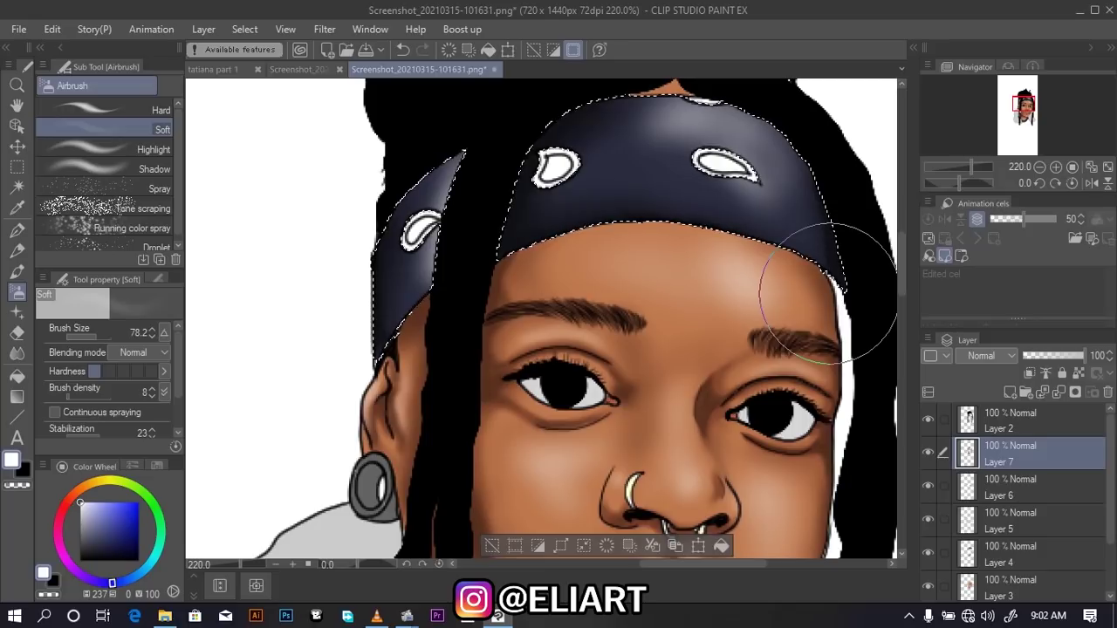
{"action": "mouse_move", "coordinate": [726, 184]}
{"action": "left_mouse_down"}
{"action": "mouse_move", "coordinate": [878, 255]}
{"action": "mouse_move", "coordinate": [900, 335]}
{"action": "left_mouse_up"}
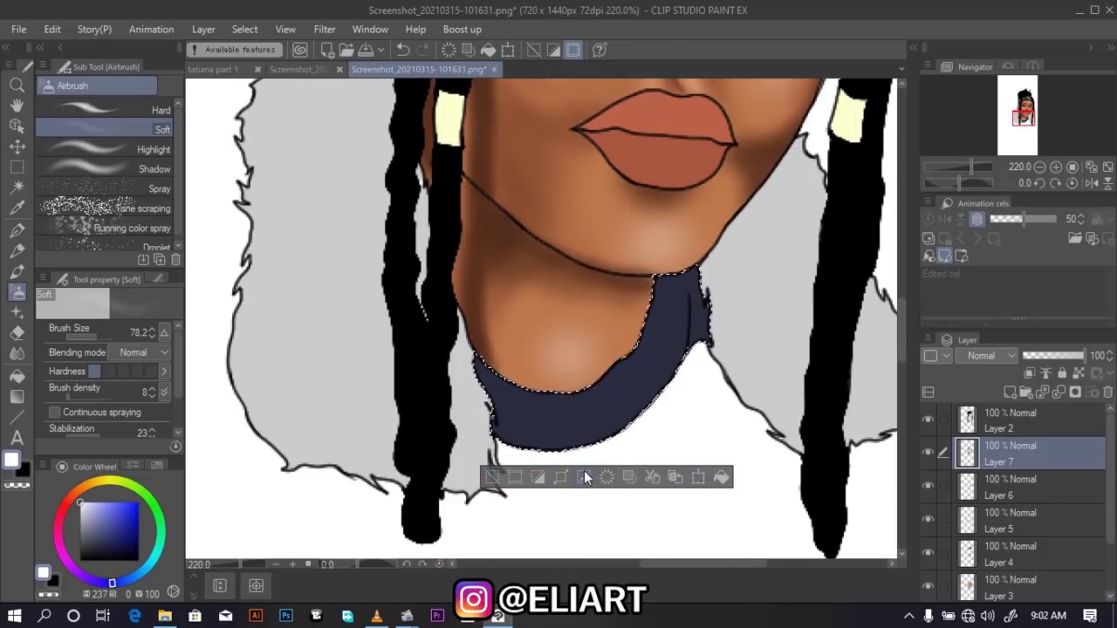
Add soft and fine white highlights along the lower curve of the navy collar
{"action": "left_click_drag", "start_coordinate": [97, 336], "coordinate": [86, 336]}
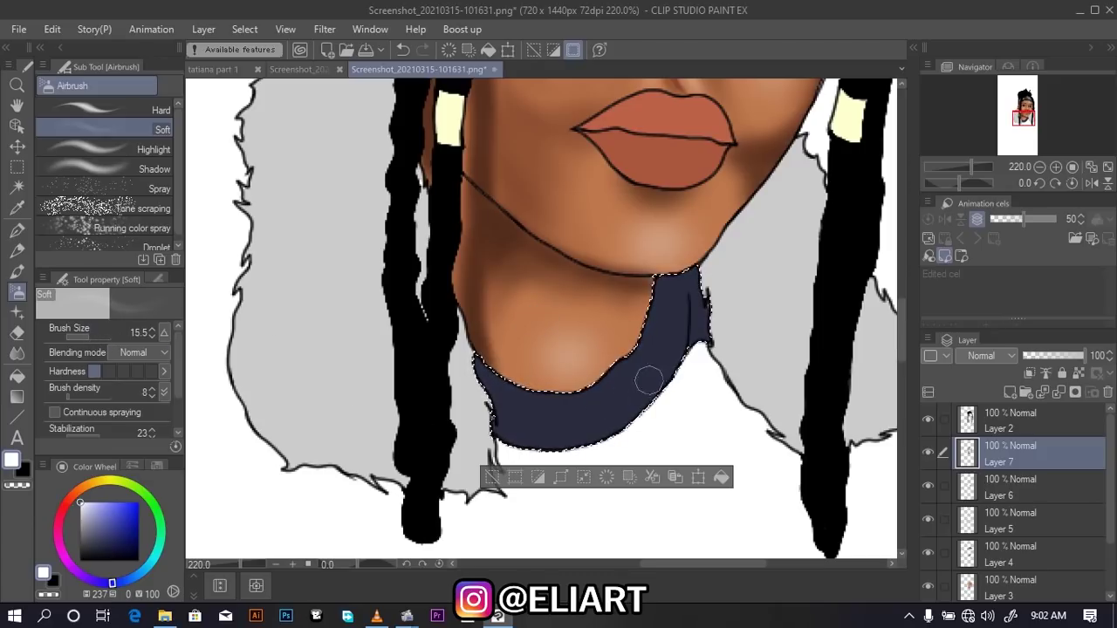
{"action": "mouse_move", "coordinate": [647, 385]}
{"action": "left_mouse_down"}
{"action": "mouse_move", "coordinate": [558, 433]}
{"action": "mouse_move", "coordinate": [653, 412]}
{"action": "left_mouse_up"}
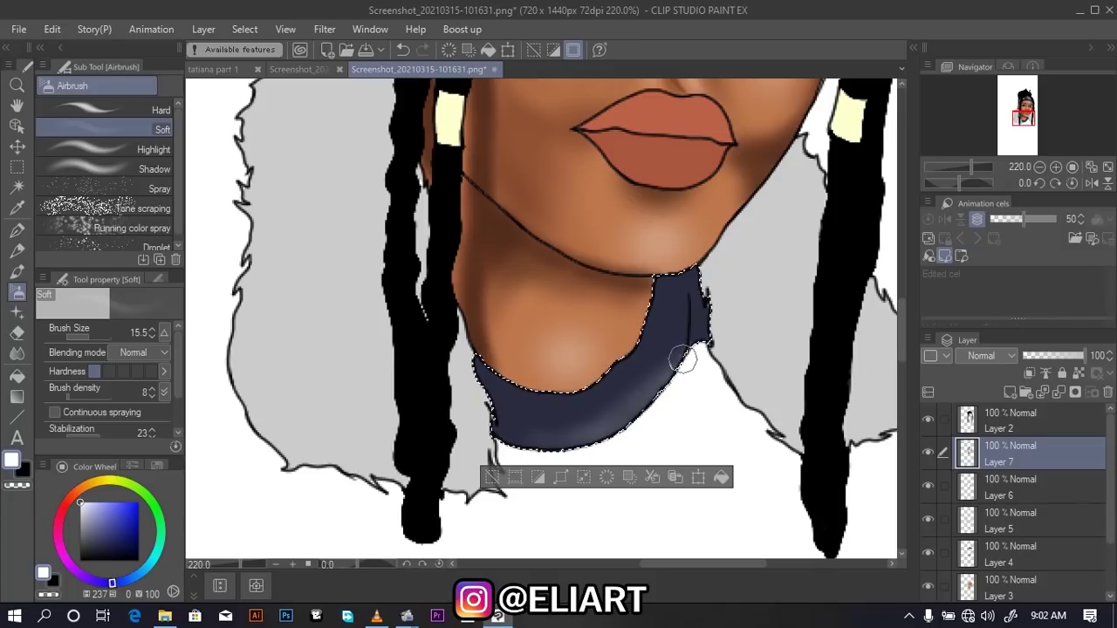
{"action": "mouse_move", "coordinate": [553, 441]}
{"action": "left_mouse_down"}
{"action": "mouse_move", "coordinate": [541, 435]}
{"action": "mouse_move", "coordinate": [629, 422]}
{"action": "left_mouse_up"}
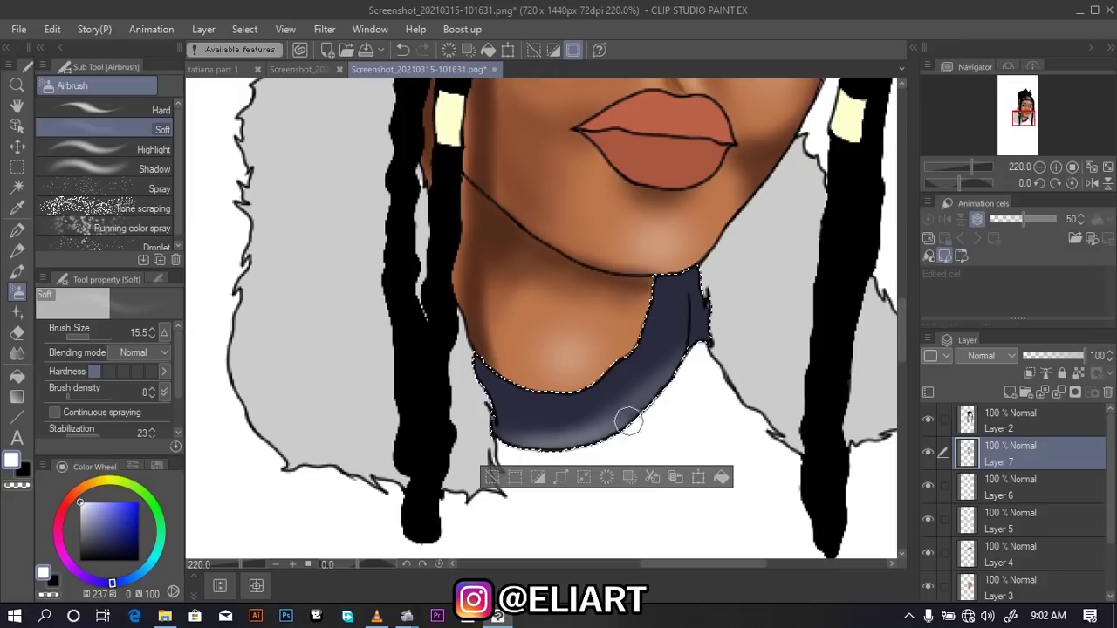
{"action": "left_click", "coordinate": [90, 394]}
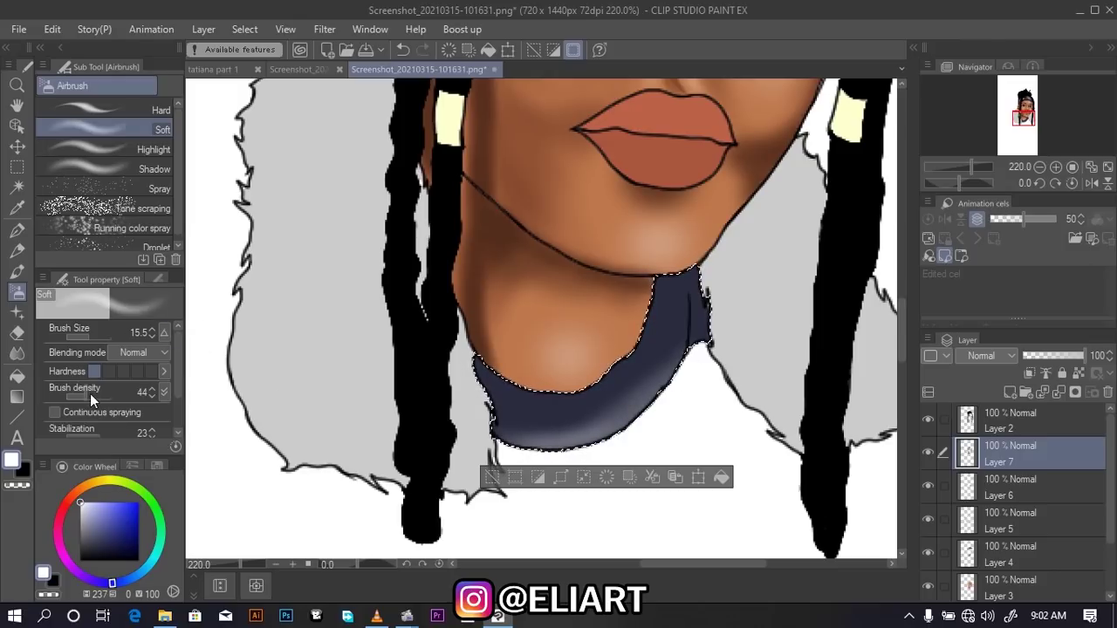
{"action": "left_click", "coordinate": [79, 338]}
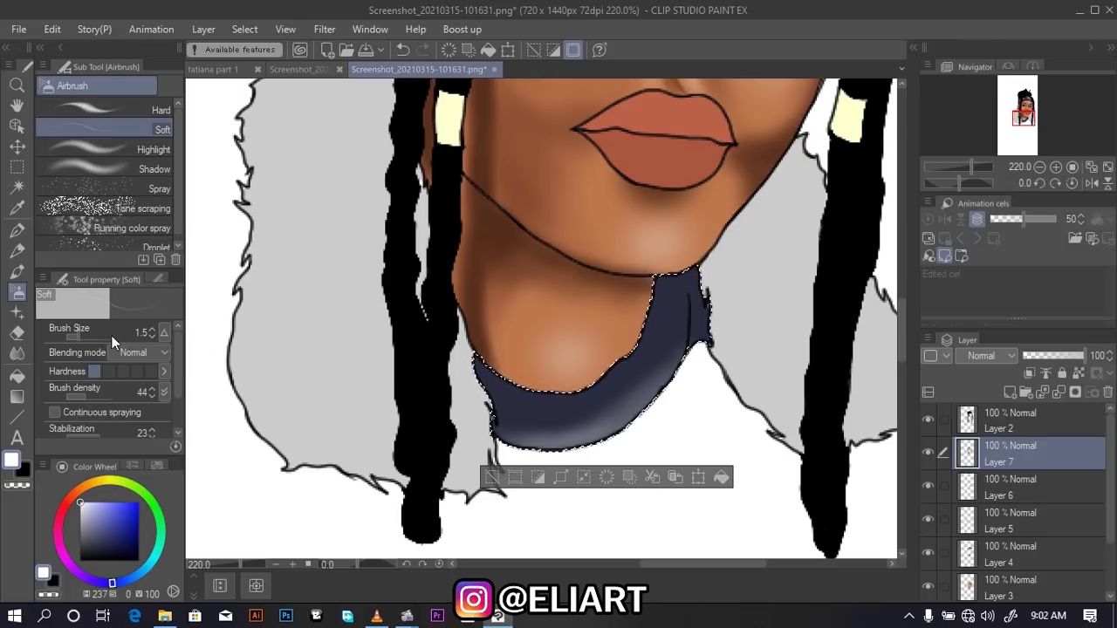
{"action": "left_click", "coordinate": [80, 336]}
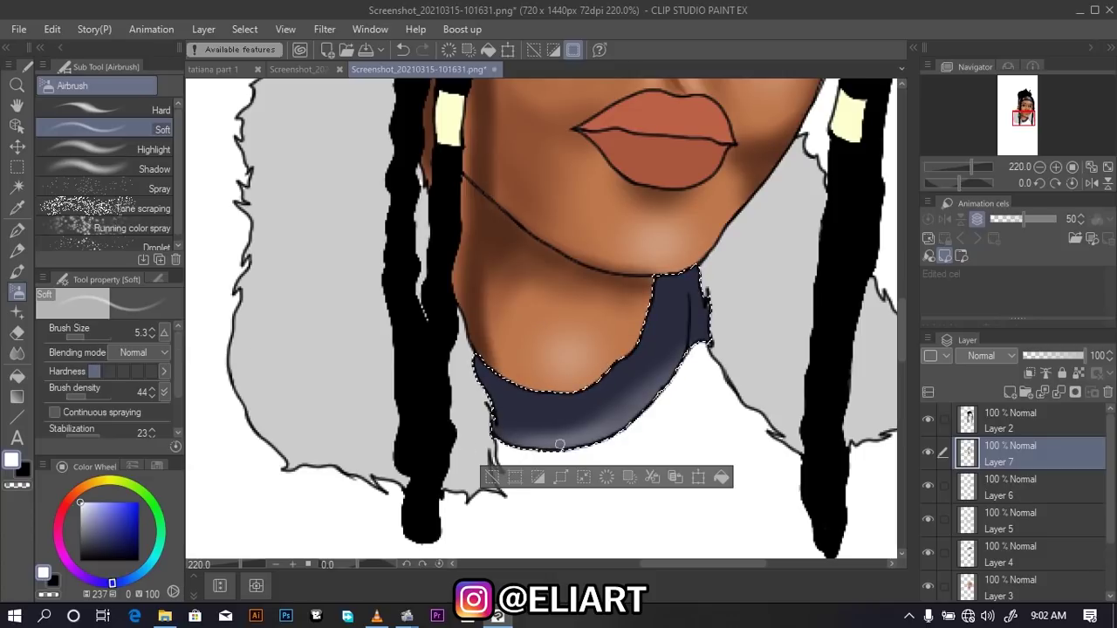
{"action": "left_click_drag", "start_coordinate": [538, 431], "coordinate": [601, 434]}
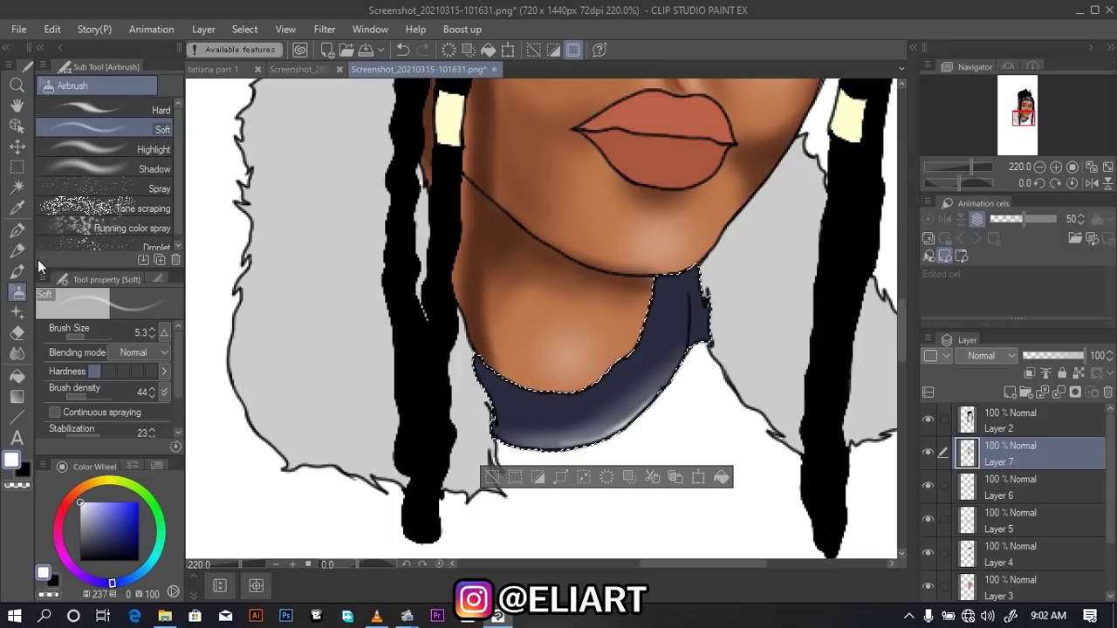
{"action": "left_click", "coordinate": [19, 215]}
Sample the collar navy and make it darker
{"action": "left_click", "coordinate": [529, 399]}
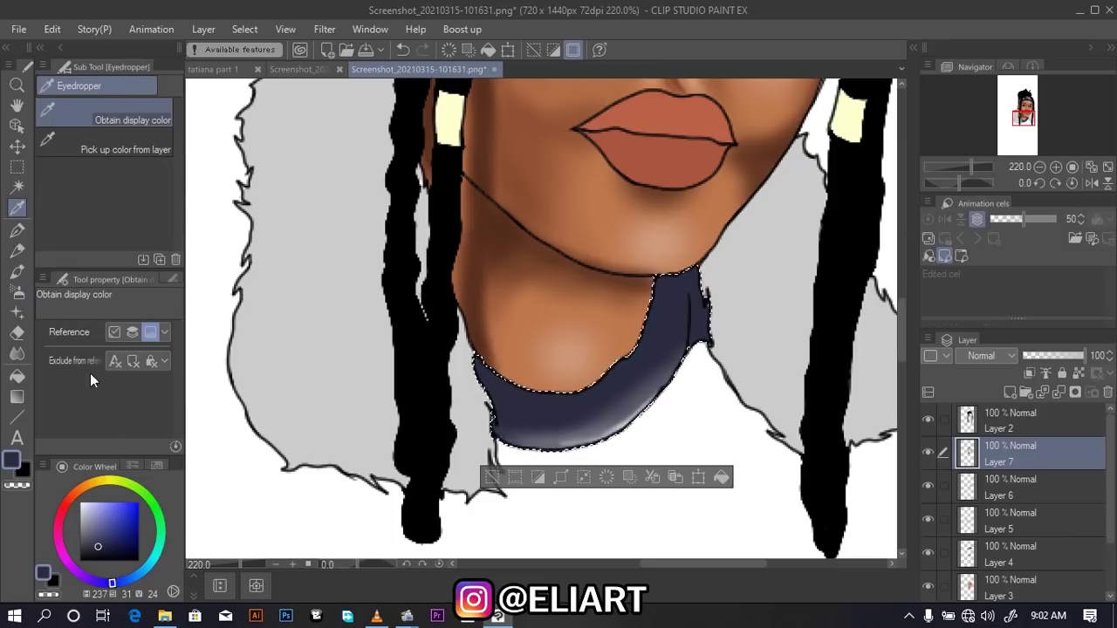
{"action": "left_click", "coordinate": [13, 462]}
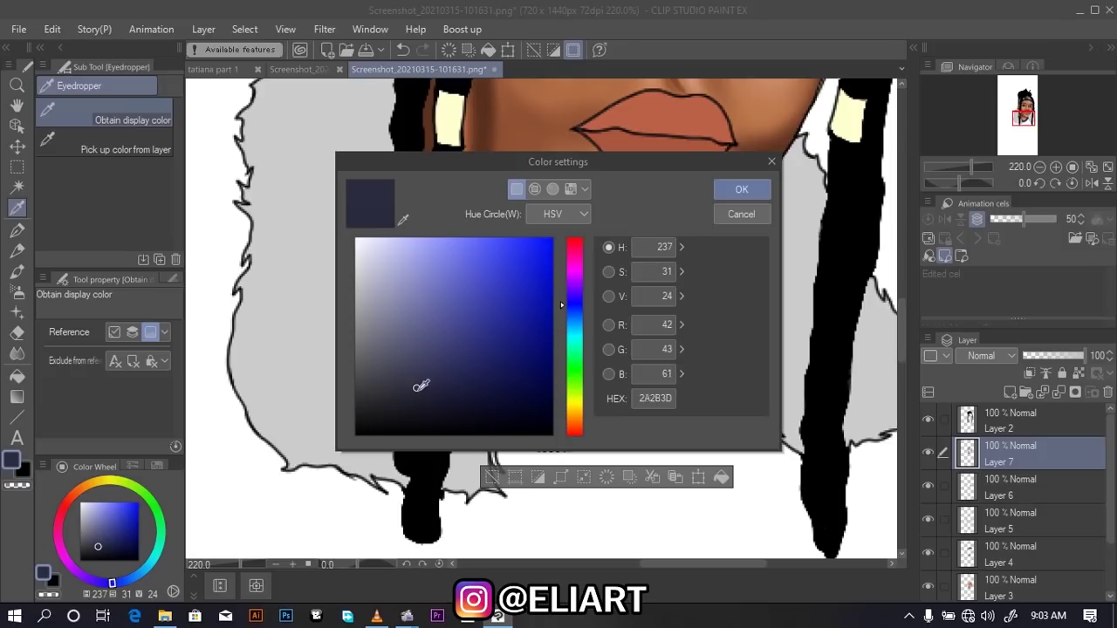
{"action": "left_click_drag", "start_coordinate": [421, 385], "coordinate": [425, 398]}
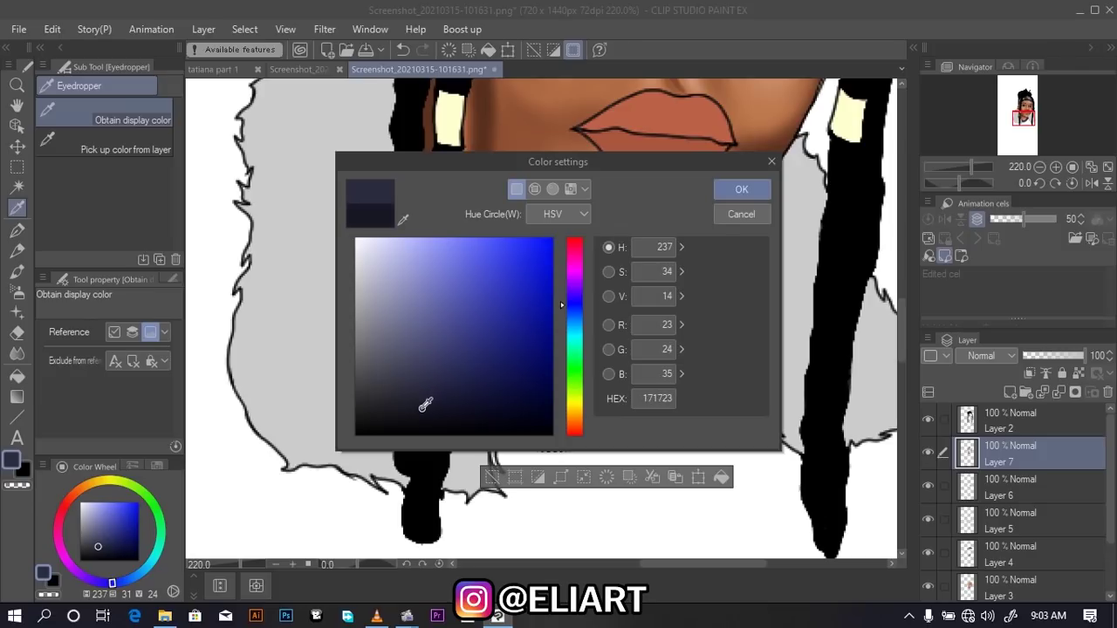
{"action": "left_click", "coordinate": [741, 189]}
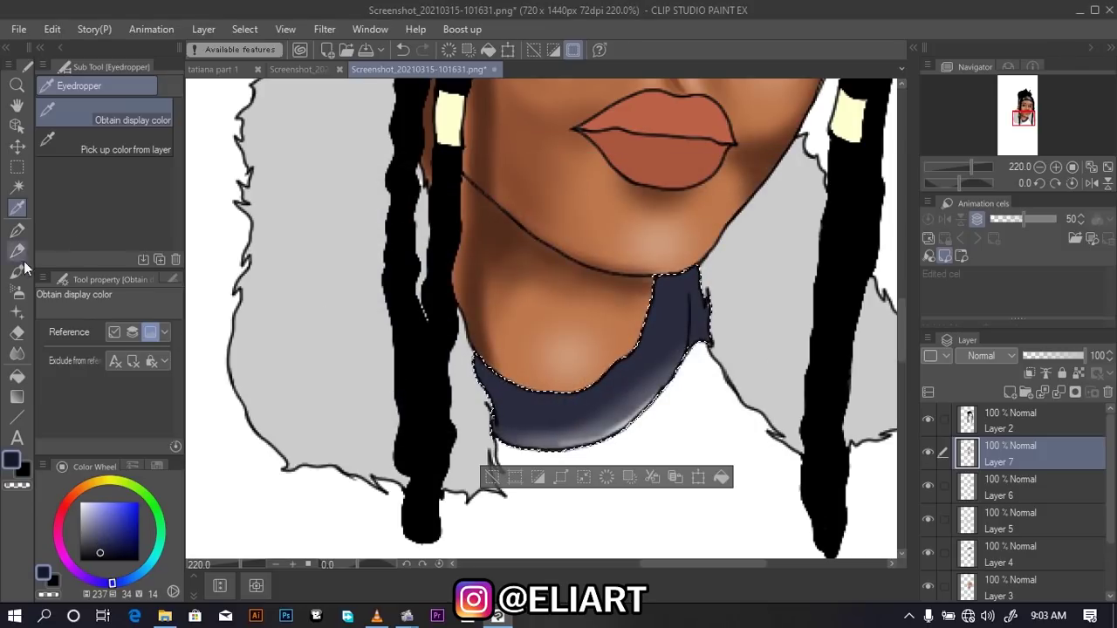
Airbrush dark navy shading on the collar's left side and right edge under the jaw
{"action": "left_click", "coordinate": [16, 291]}
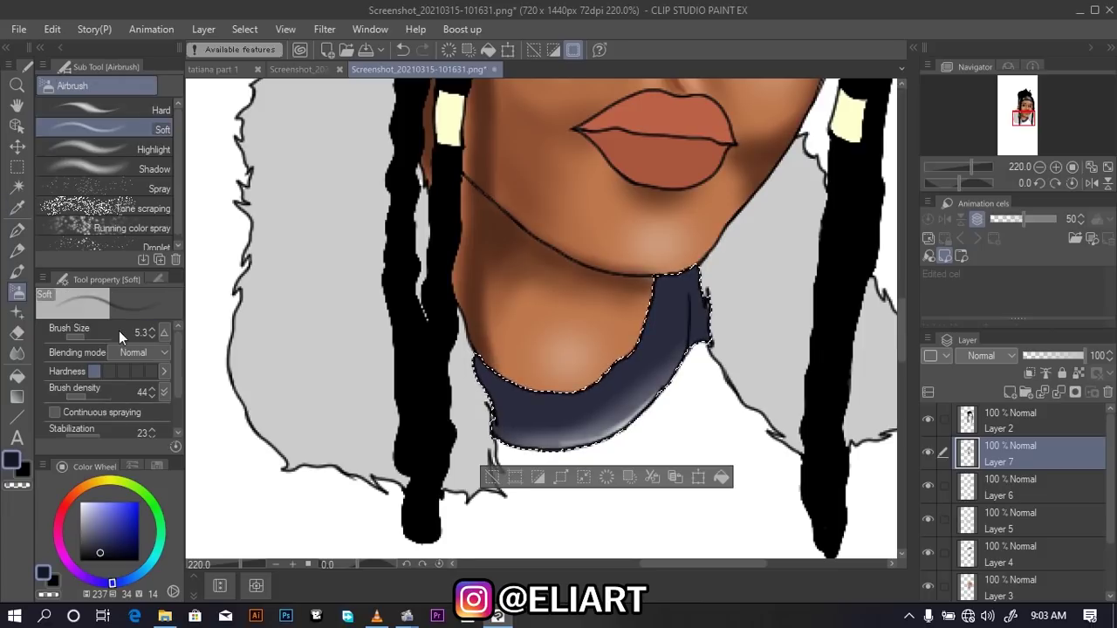
{"action": "left_click", "coordinate": [93, 337]}
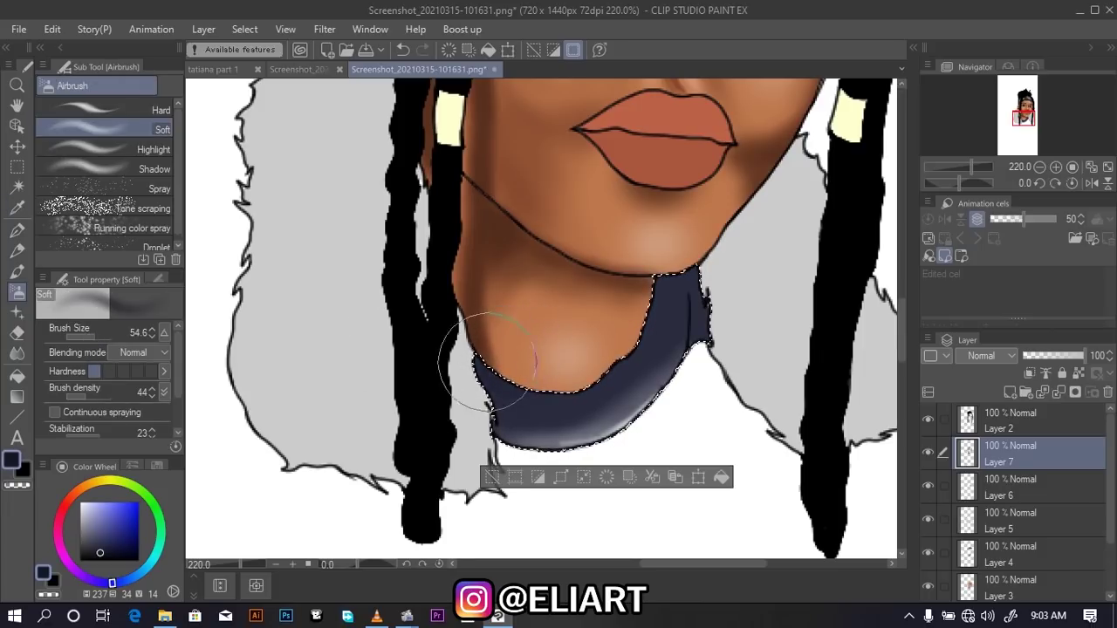
{"action": "left_click_drag", "start_coordinate": [518, 350], "coordinate": [573, 336]}
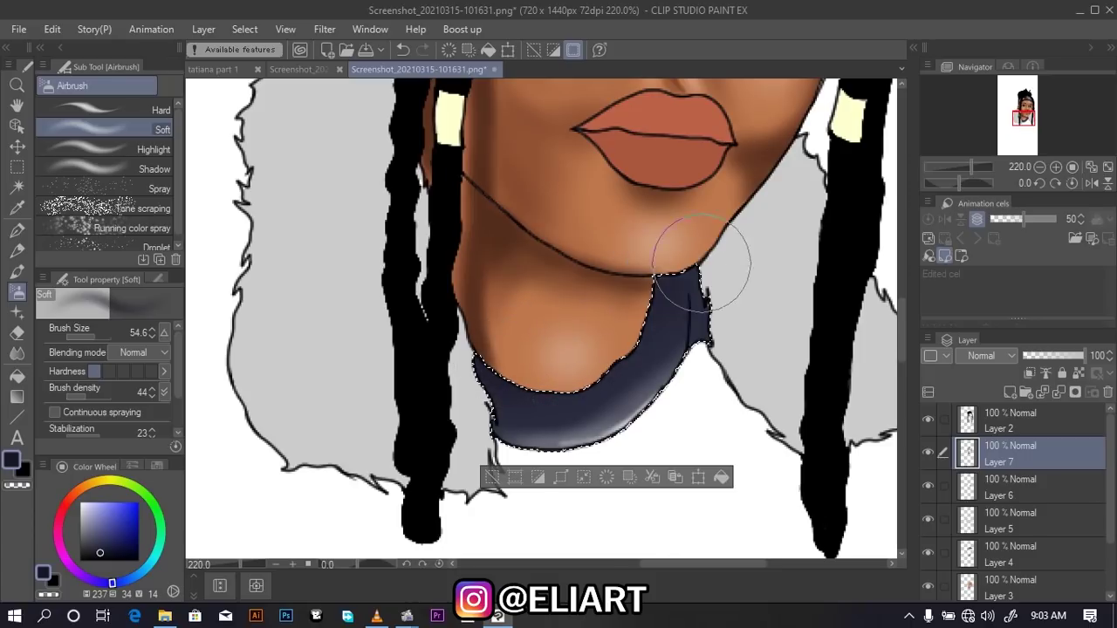
{"action": "left_click_drag", "start_coordinate": [702, 286], "coordinate": [717, 270]}
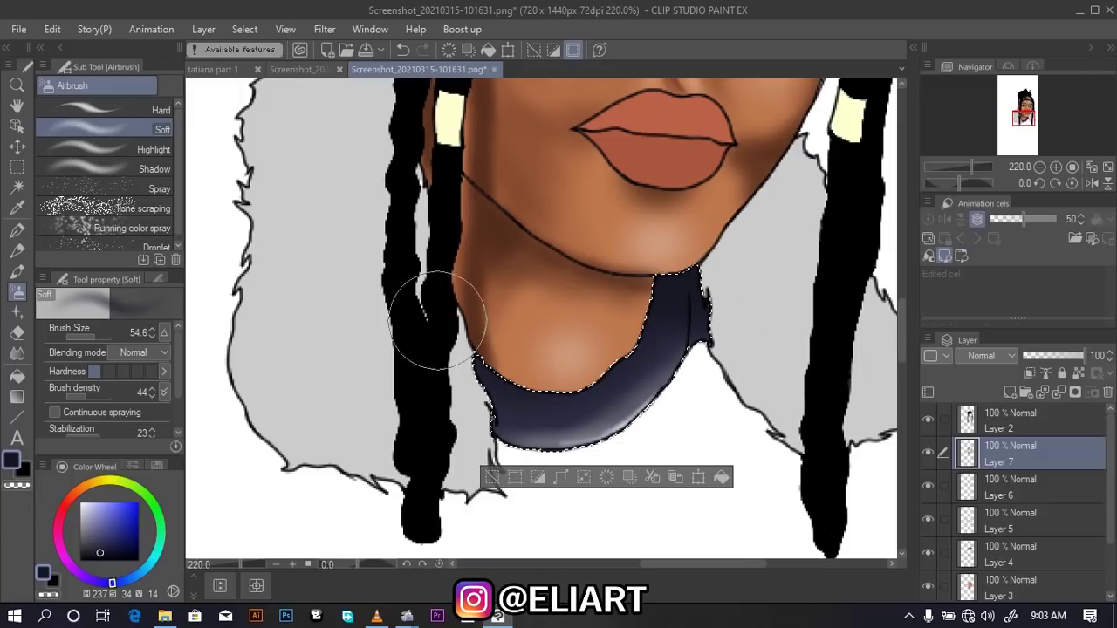
{"action": "left_click_drag", "start_coordinate": [97, 396], "coordinate": [118, 396]}
{"action": "left_click", "coordinate": [85, 337]}
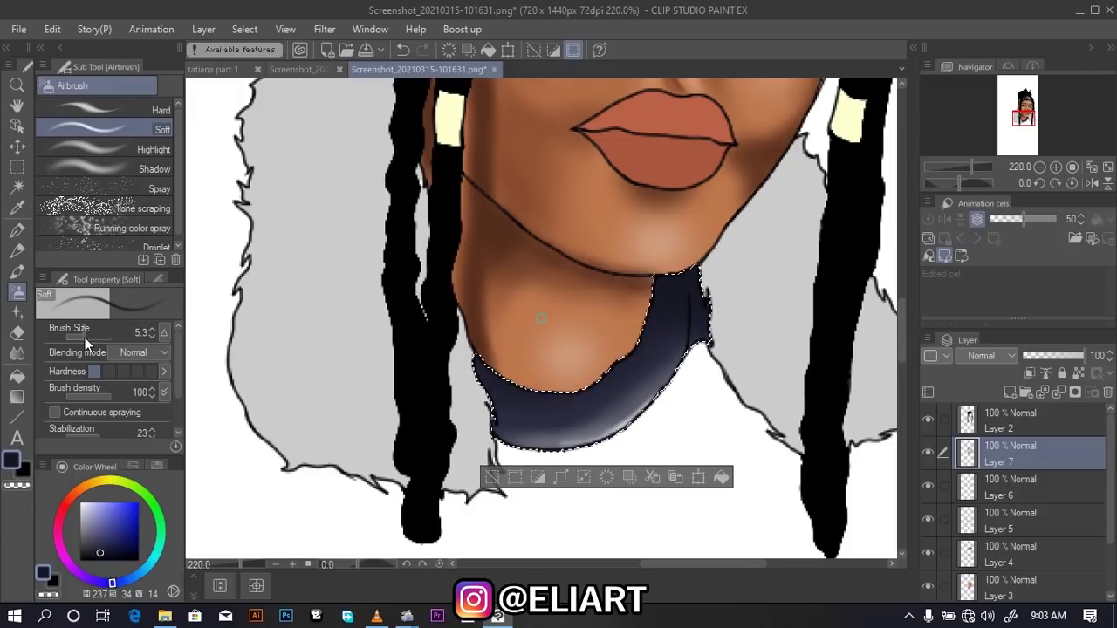
{"action": "left_click", "coordinate": [89, 336]}
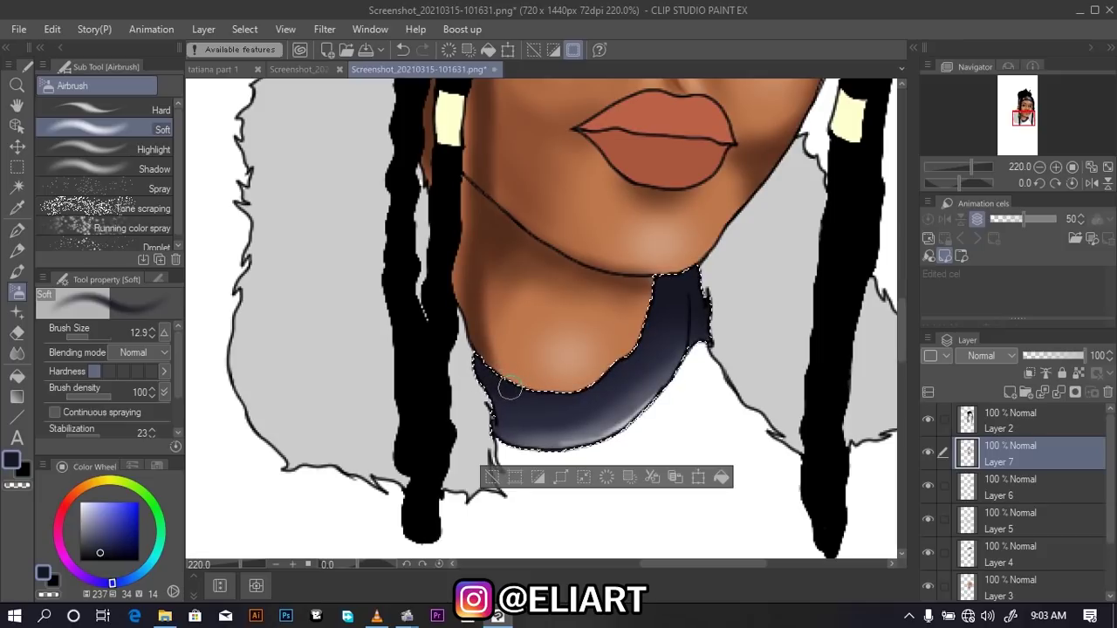
{"action": "scroll", "coordinate": [675, 254], "scroll_direction": "down", "scroll_amount": 3}
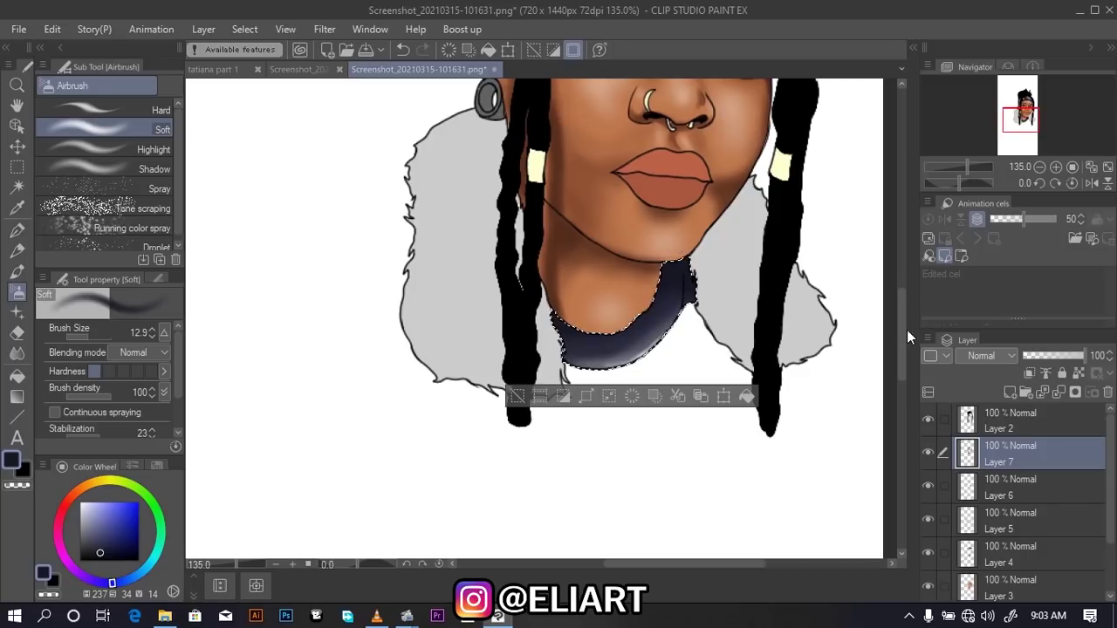
Deselect the bandana and collar selection
{"action": "left_click_drag", "start_coordinate": [907, 330], "coordinate": [909, 289]}
{"action": "left_click", "coordinate": [243, 30]}
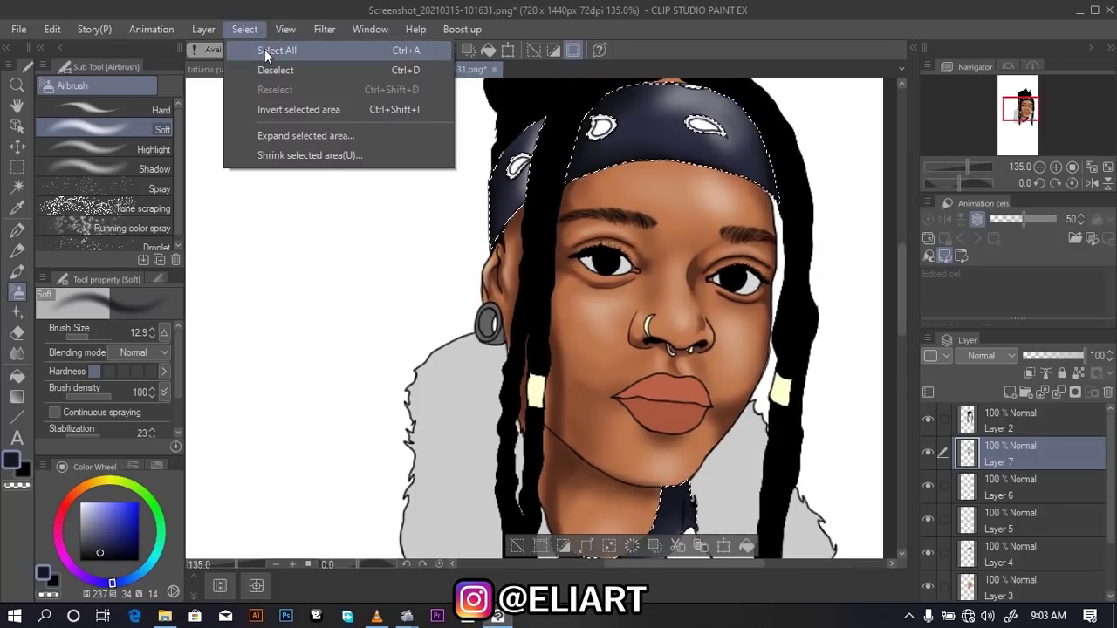
{"action": "left_click", "coordinate": [275, 70]}
{"action": "scroll", "coordinate": [842, 161], "scroll_direction": "down", "scroll_amount": 1}
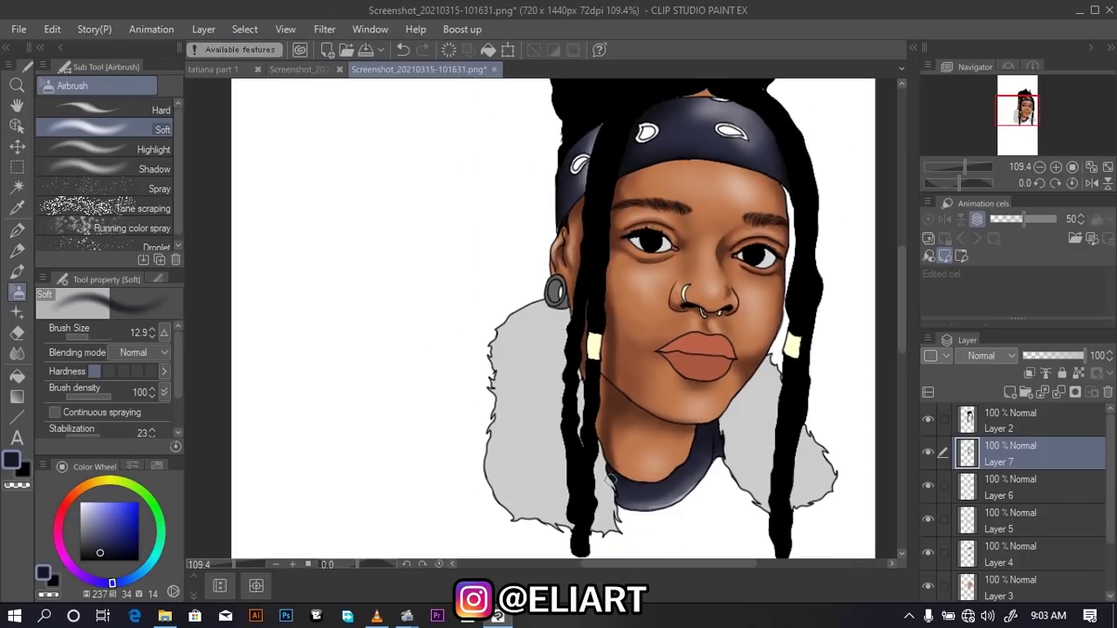
Check the bandana and fur layers, then make Layer 5 with the grey fur active
{"action": "left_click_drag", "start_coordinate": [677, 564], "coordinate": [703, 564]}
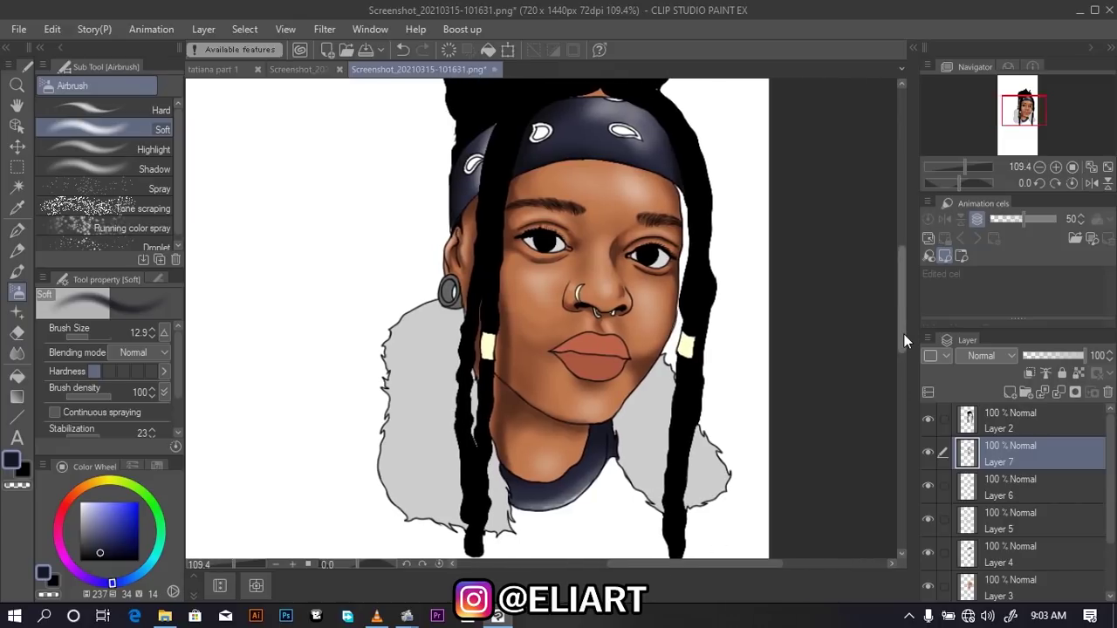
{"action": "left_click_drag", "start_coordinate": [904, 334], "coordinate": [904, 306]}
{"action": "scroll", "coordinate": [945, 505], "scroll_direction": "down", "scroll_amount": 2}
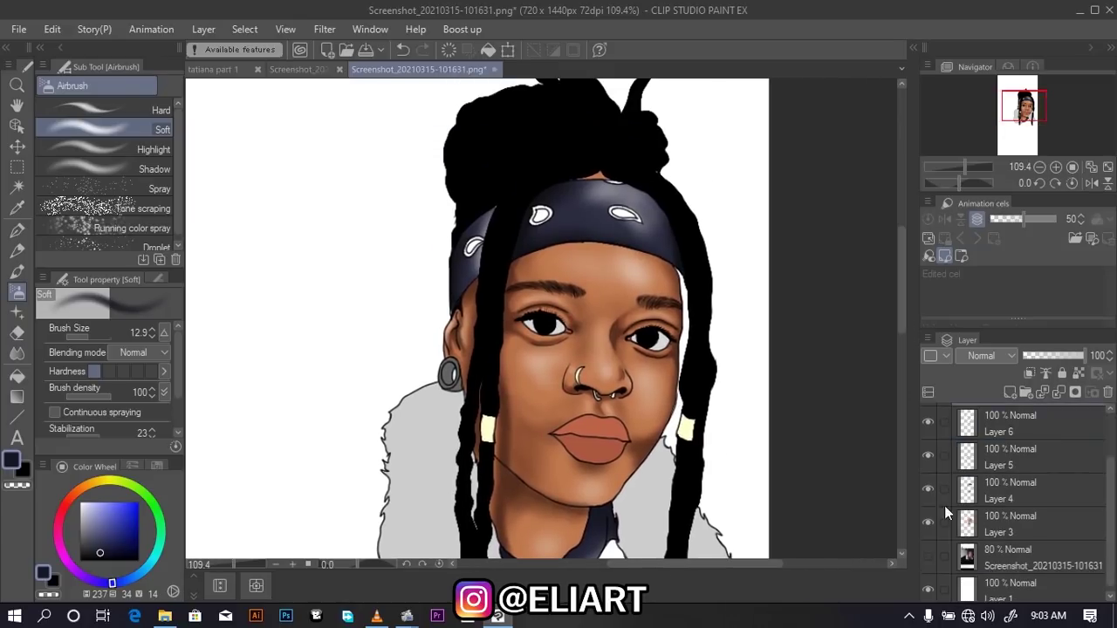
{"action": "left_click", "coordinate": [928, 489]}
{"action": "left_click", "coordinate": [928, 455]}
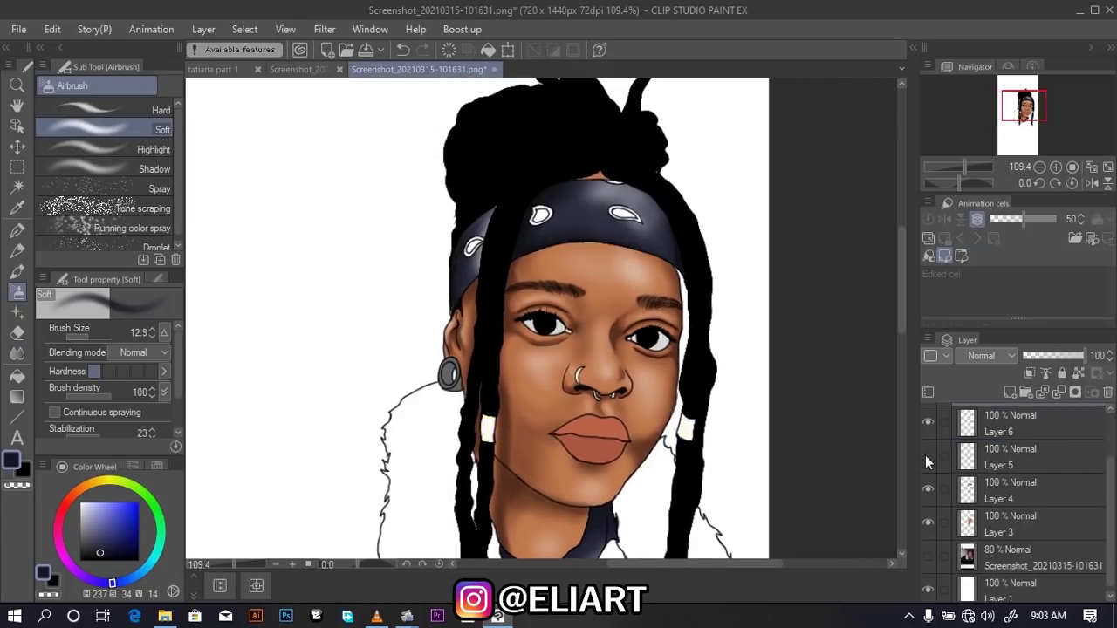
{"action": "left_click", "coordinate": [927, 454]}
{"action": "left_click", "coordinate": [1001, 447]}
{"action": "scroll", "coordinate": [960, 467], "scroll_direction": "up", "scroll_amount": 2}
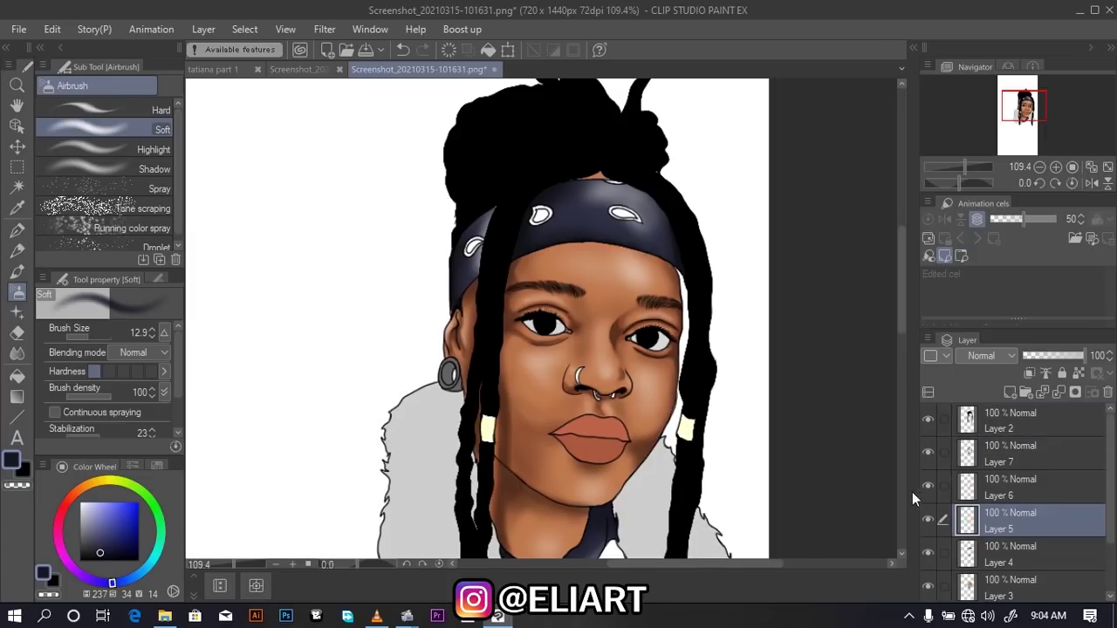
{"action": "left_click_drag", "start_coordinate": [904, 321], "coordinate": [898, 340]}
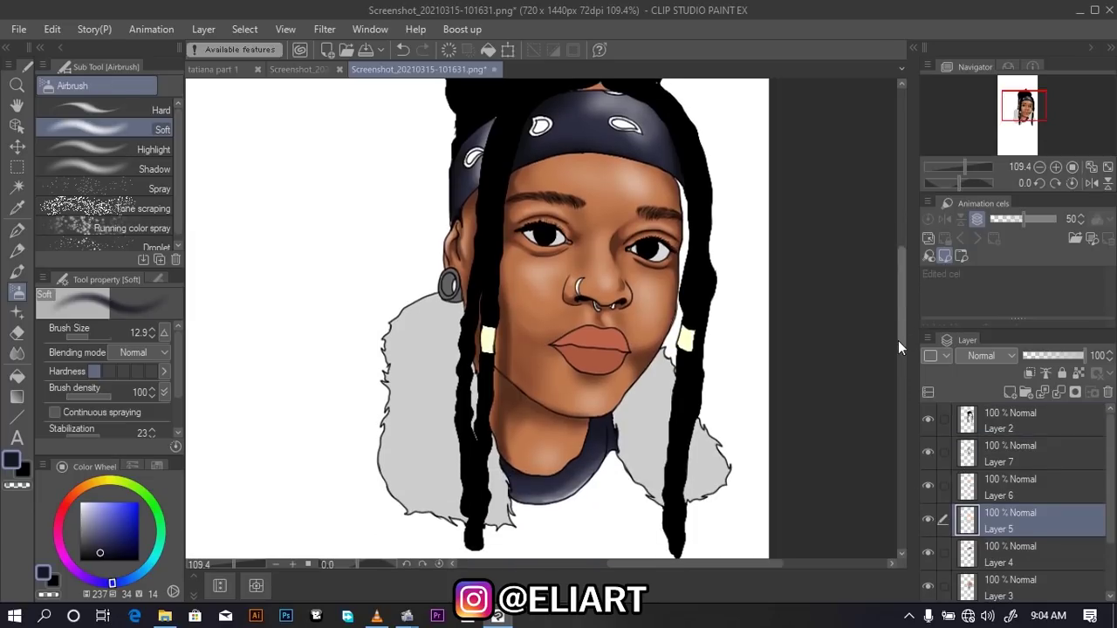
With line art hidden, auto-select the four grey fur areas and invert the selection
{"action": "left_click", "coordinate": [927, 516]}
{"action": "left_click", "coordinate": [928, 517]}
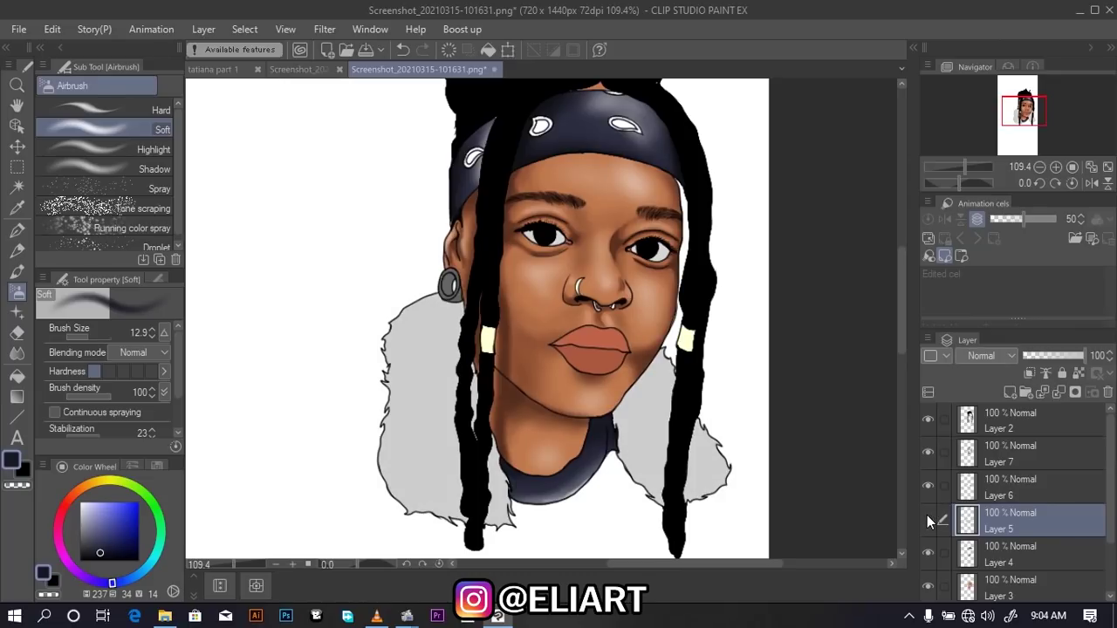
{"action": "left_click", "coordinate": [927, 515]}
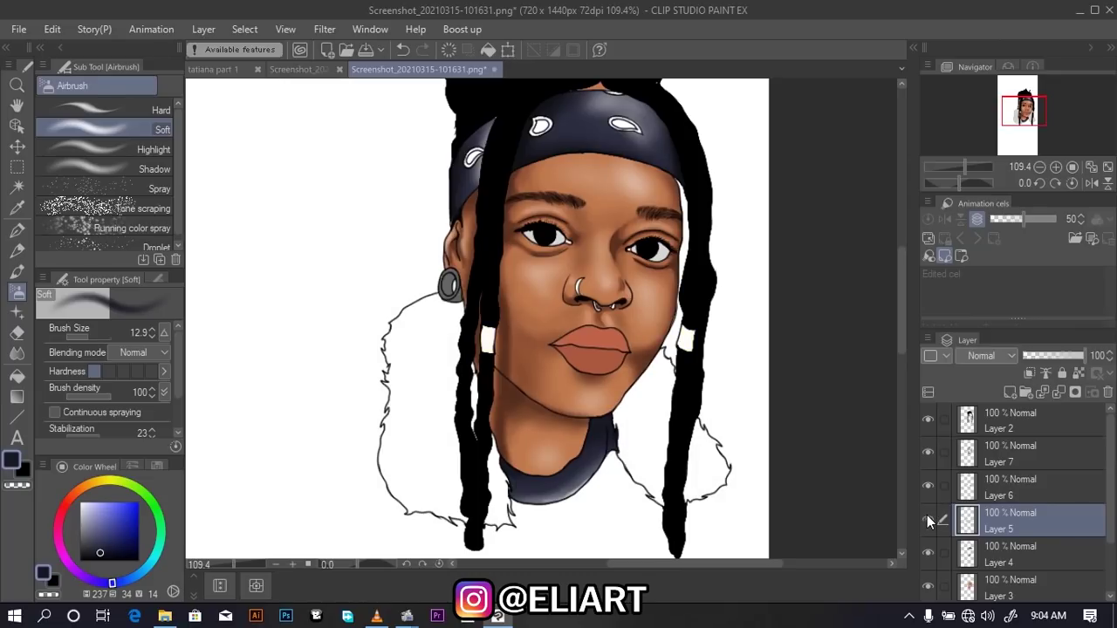
{"action": "left_click", "coordinate": [929, 422]}
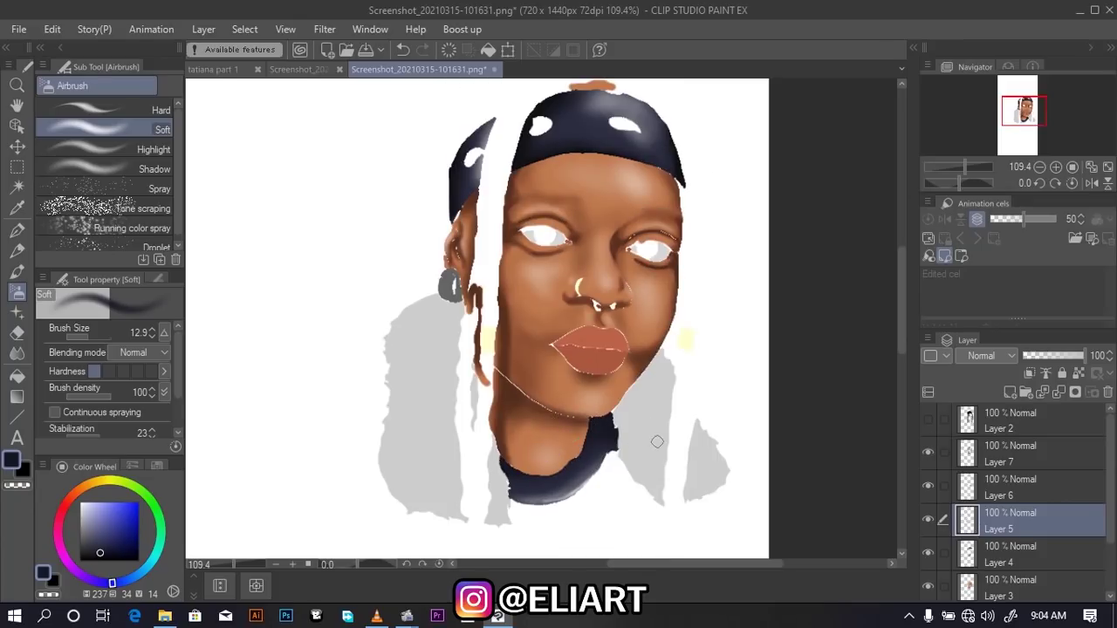
{"action": "left_click", "coordinate": [18, 186]}
{"action": "left_click", "coordinate": [428, 375]}
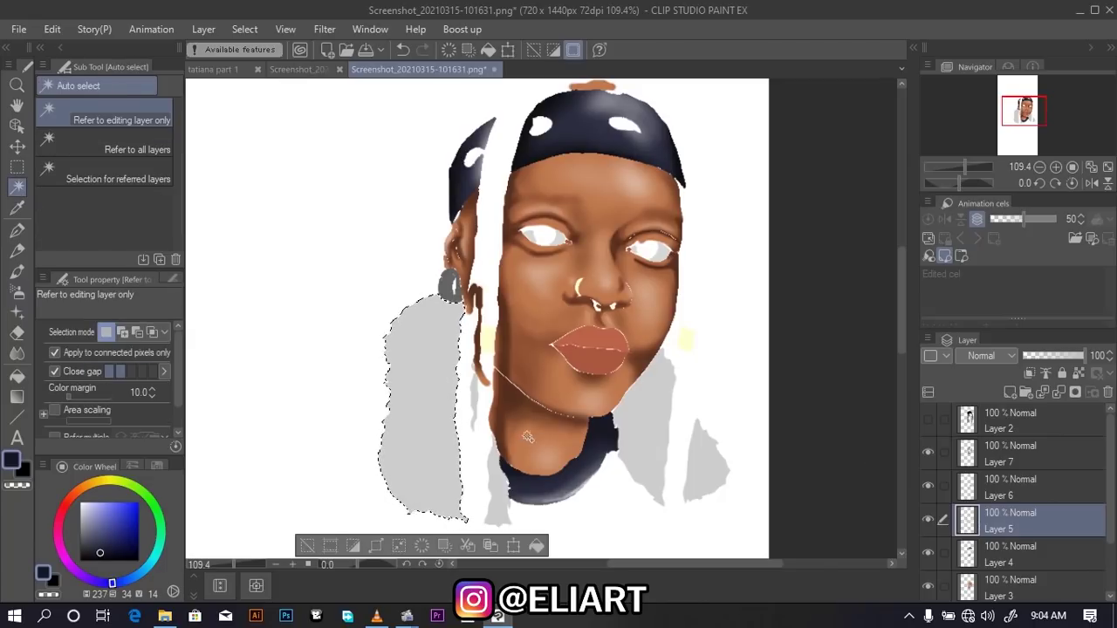
{"action": "left_click", "coordinate": [509, 494], "text": "shift"}
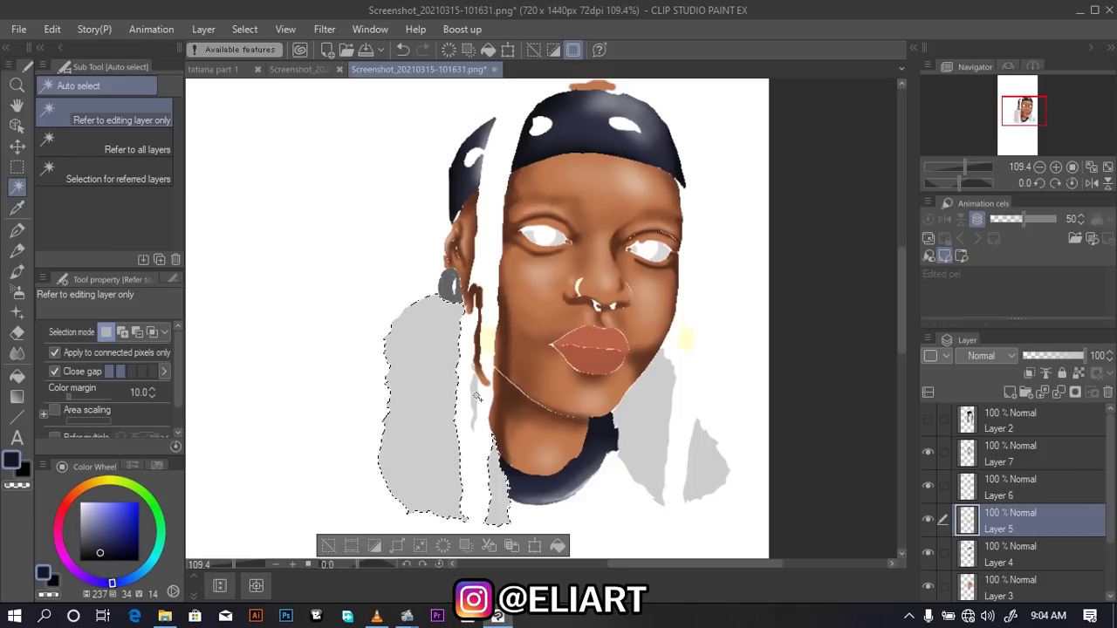
{"action": "left_click", "coordinate": [649, 396], "text": "shift"}
{"action": "left_click", "coordinate": [702, 458], "text": "shift"}
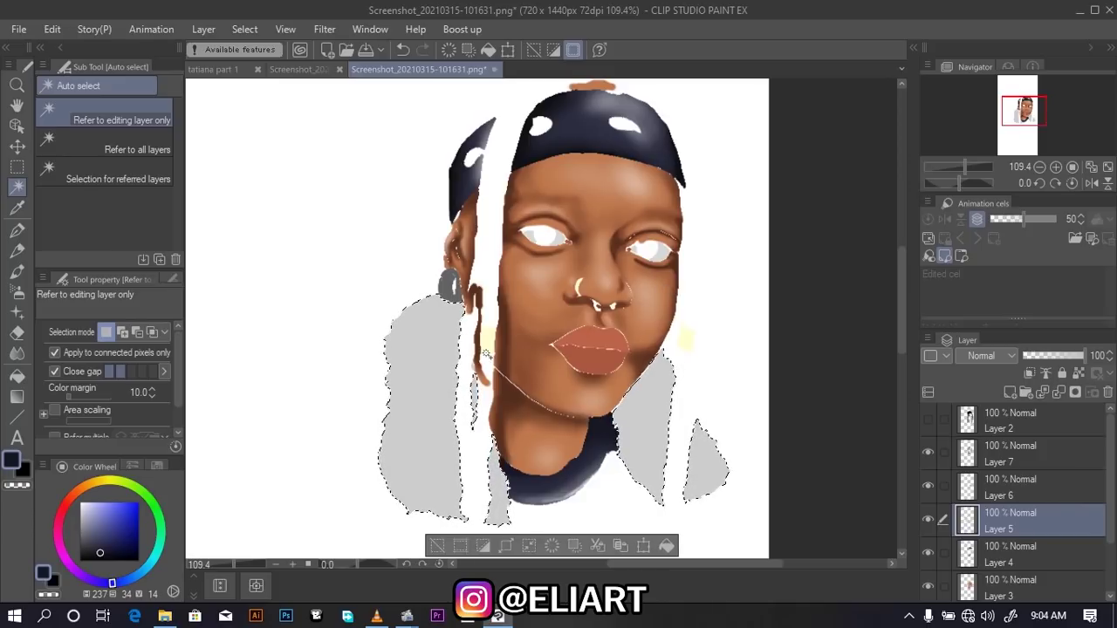
{"action": "left_click", "coordinate": [536, 252]}
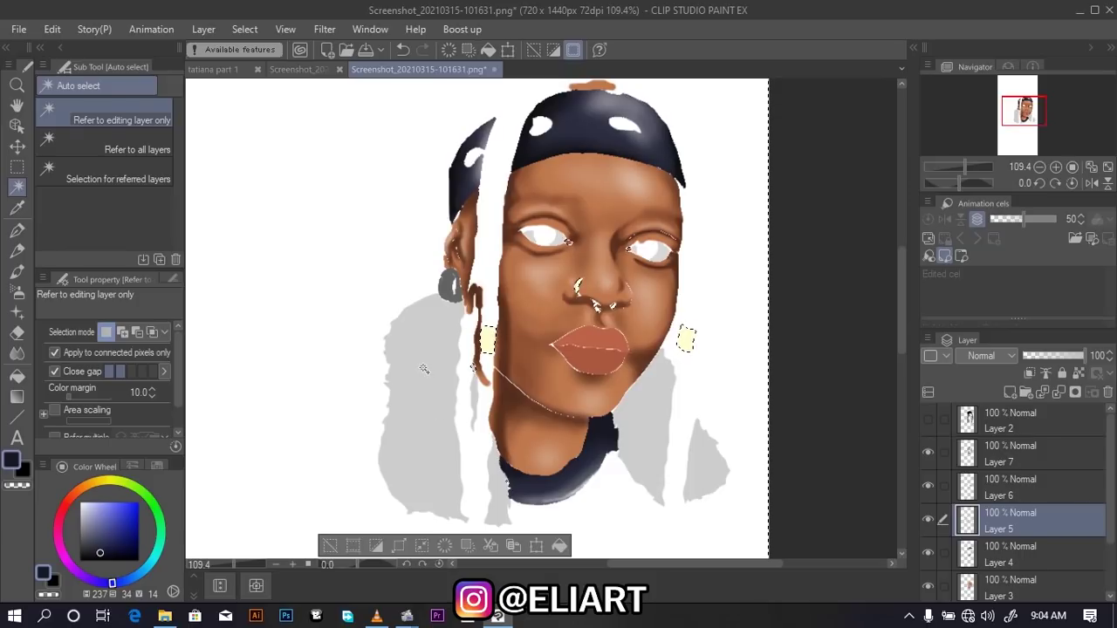
Check the fur layer and show the line art layer again
{"action": "left_click", "coordinate": [928, 519]}
{"action": "left_click", "coordinate": [929, 520]}
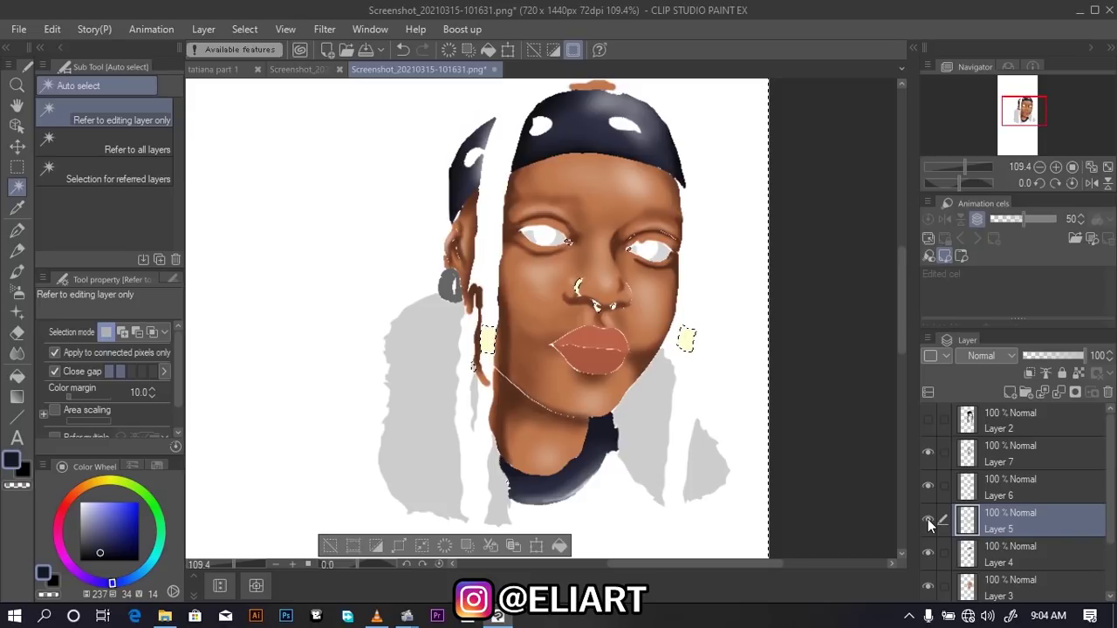
{"action": "left_click", "coordinate": [928, 422]}
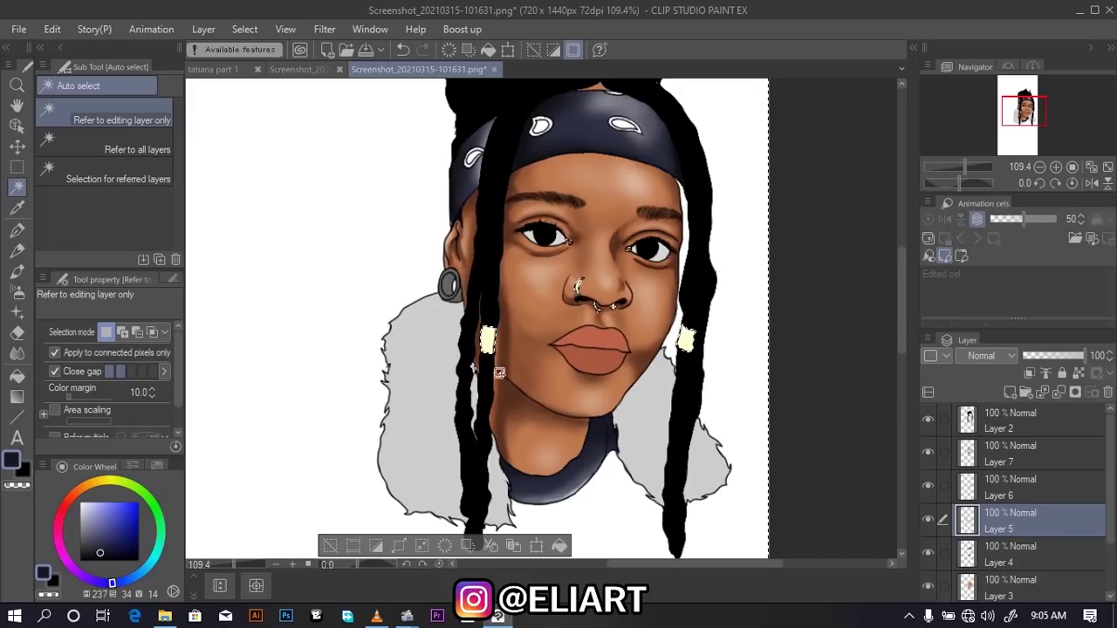
{"action": "left_click", "coordinate": [16, 206]}
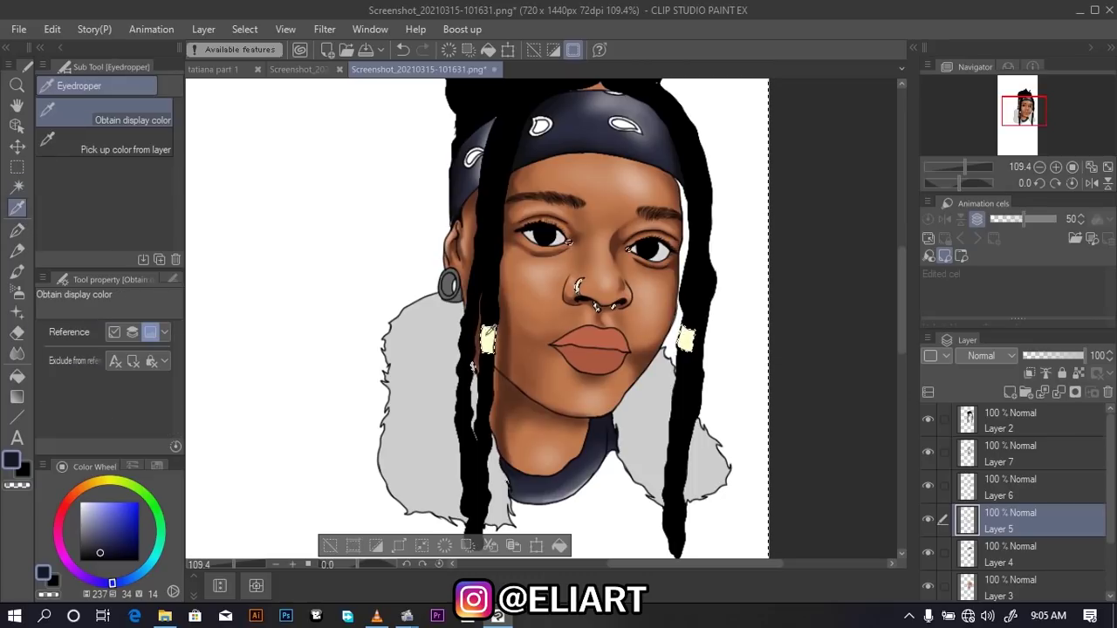
Sample the pale cream cuff colour and darken it to olive 848563 for the soft airbrush
{"action": "left_click", "coordinate": [487, 339]}
{"action": "left_click", "coordinate": [11, 462]}
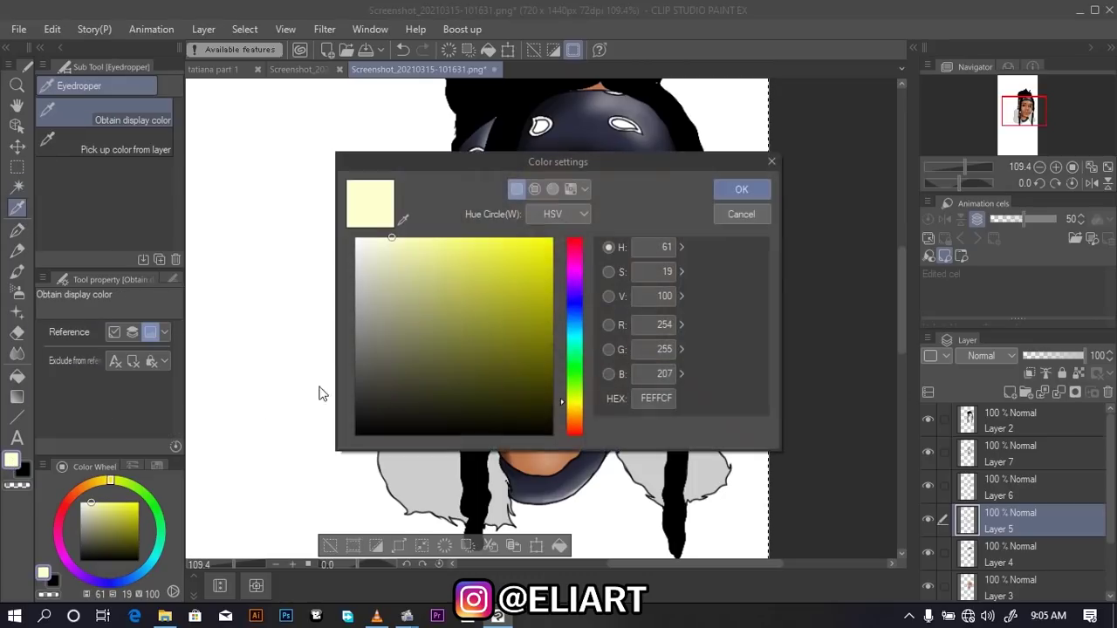
{"action": "left_click_drag", "start_coordinate": [393, 238], "coordinate": [404, 332]}
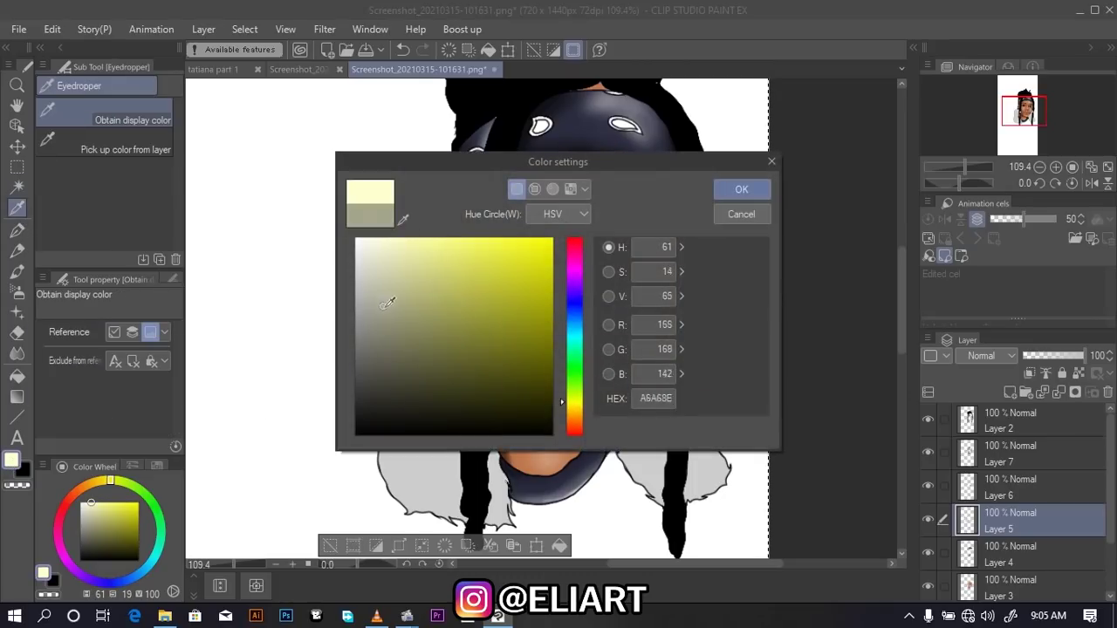
{"action": "left_click", "coordinate": [741, 190]}
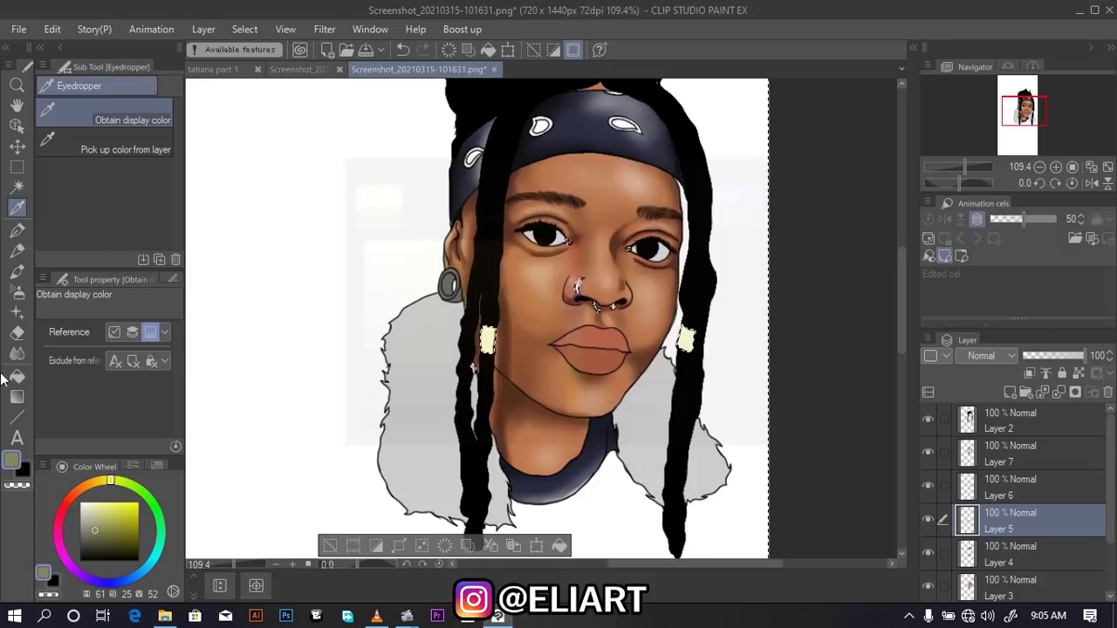
{"action": "left_click", "coordinate": [17, 291]}
{"action": "scroll", "coordinate": [661, 345], "scroll_direction": "up", "scroll_amount": 3}
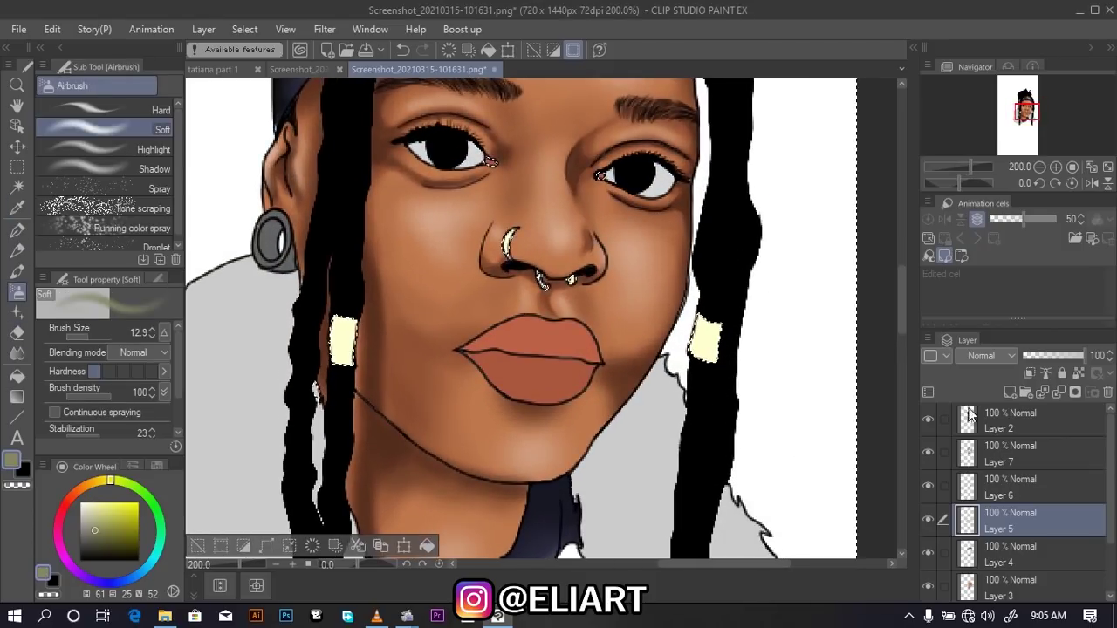
Add a new empty Layer 8 above Layer 7
{"action": "left_click", "coordinate": [1010, 424]}
{"action": "left_click", "coordinate": [1018, 443]}
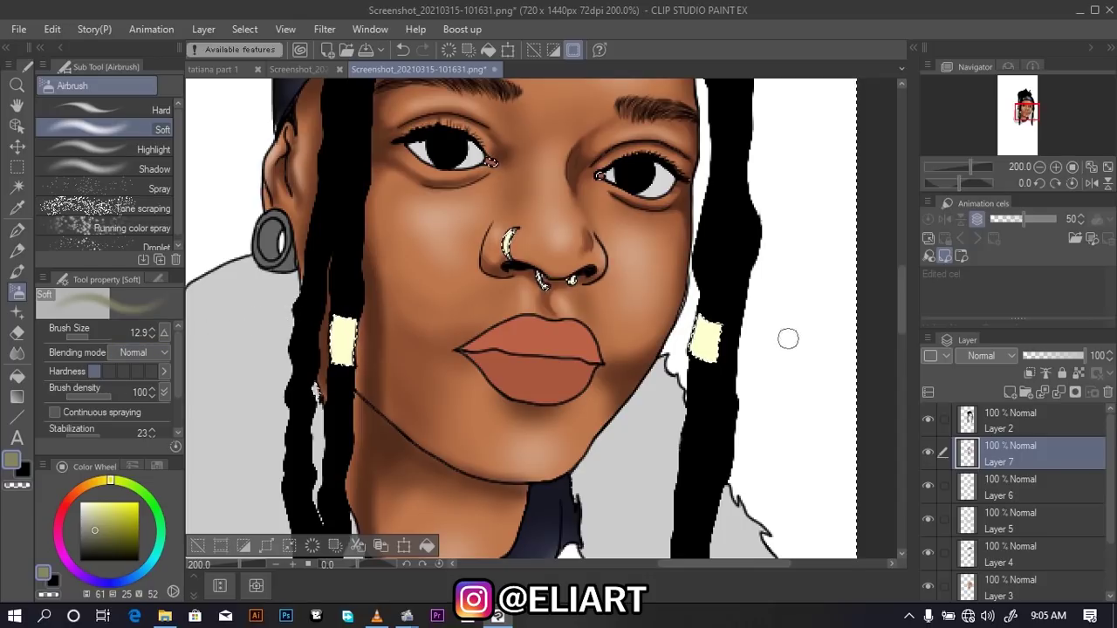
{"action": "left_click", "coordinate": [927, 454]}
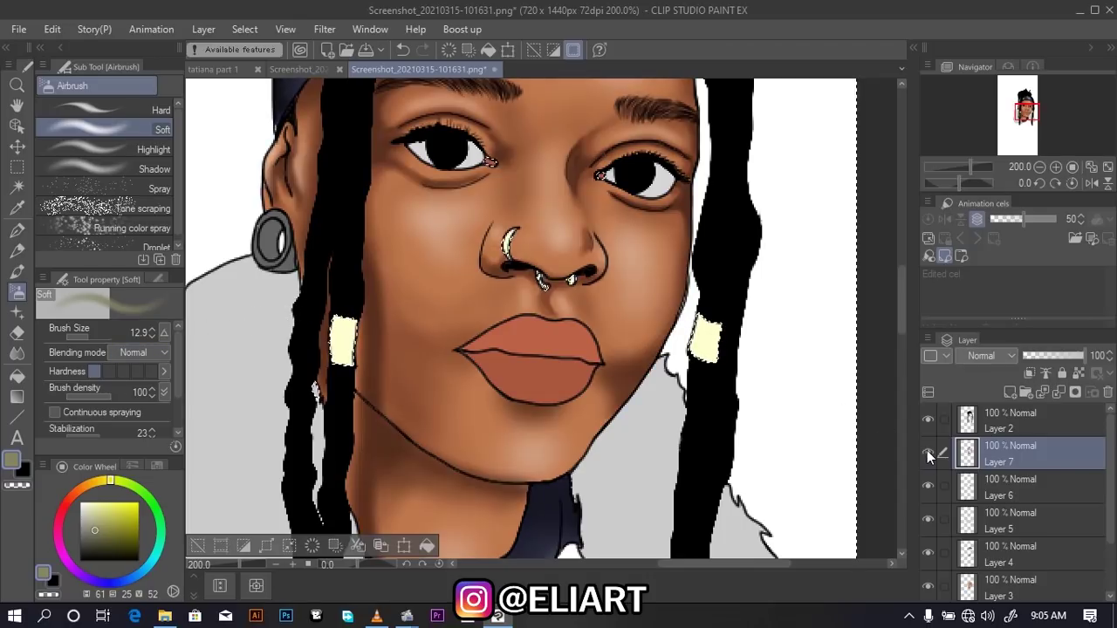
{"action": "left_click", "coordinate": [1011, 393]}
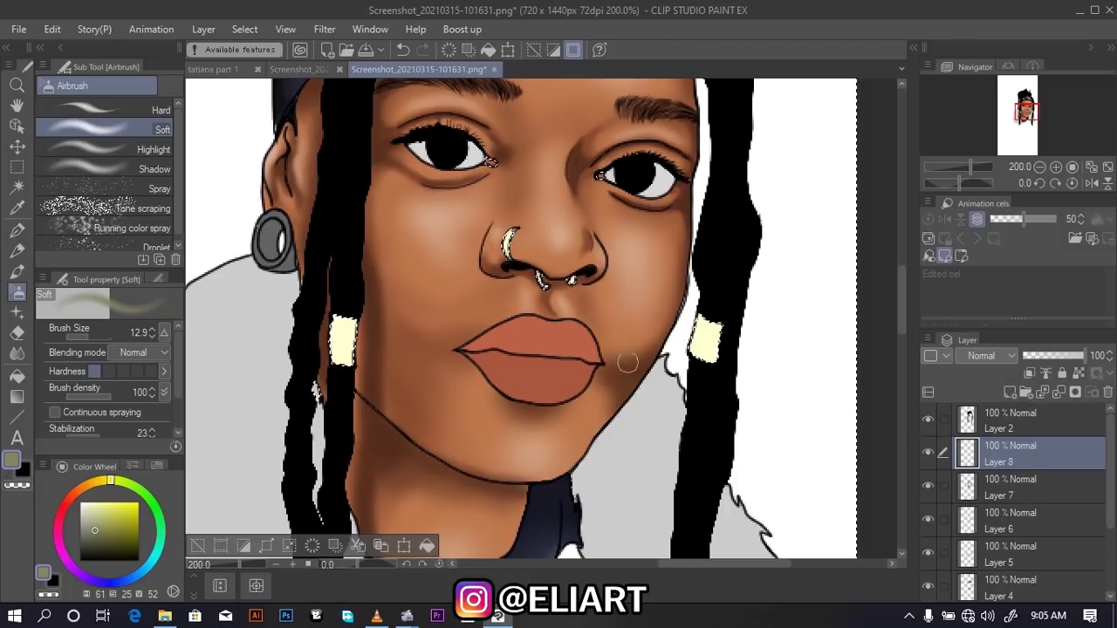
Clear the selection, make the fur Layer 5 active, and hide the line art
{"action": "left_click", "coordinate": [244, 29]}
{"action": "left_click", "coordinate": [276, 71]}
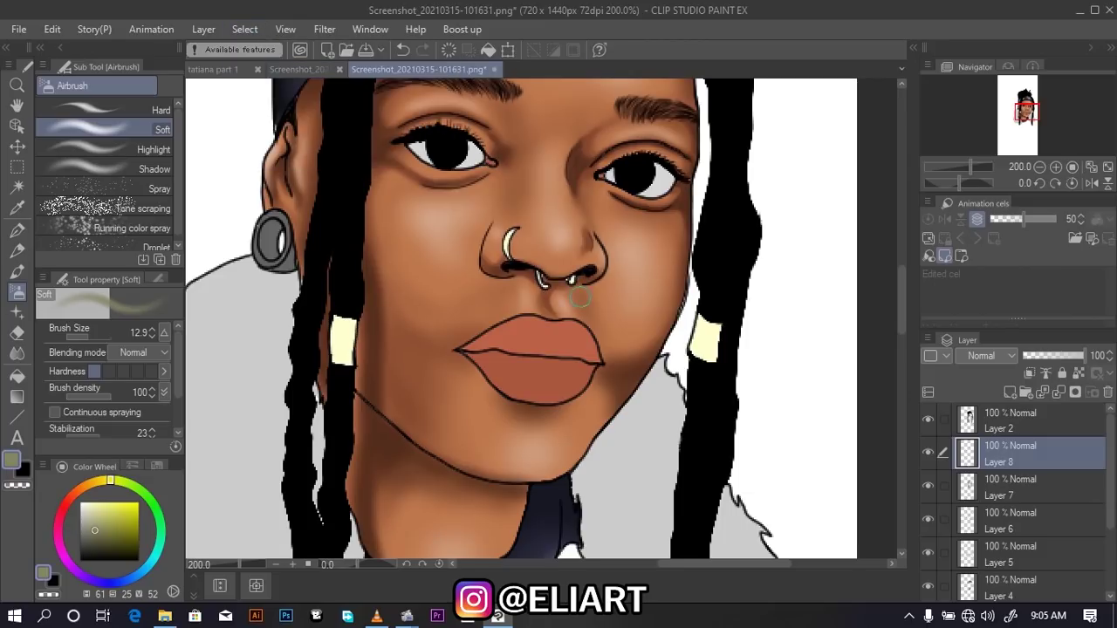
{"action": "scroll", "coordinate": [578, 298], "scroll_direction": "down", "scroll_amount": 1}
{"action": "scroll", "coordinate": [578, 299], "scroll_direction": "down", "scroll_amount": 1}
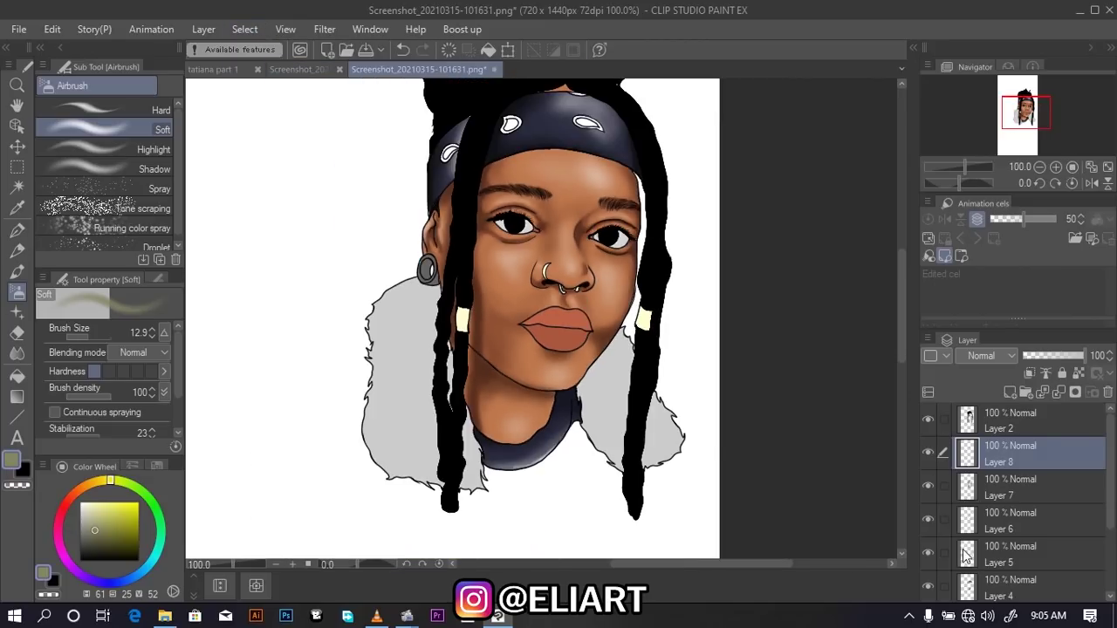
{"action": "left_click", "coordinate": [928, 554]}
{"action": "left_click", "coordinate": [1004, 563]}
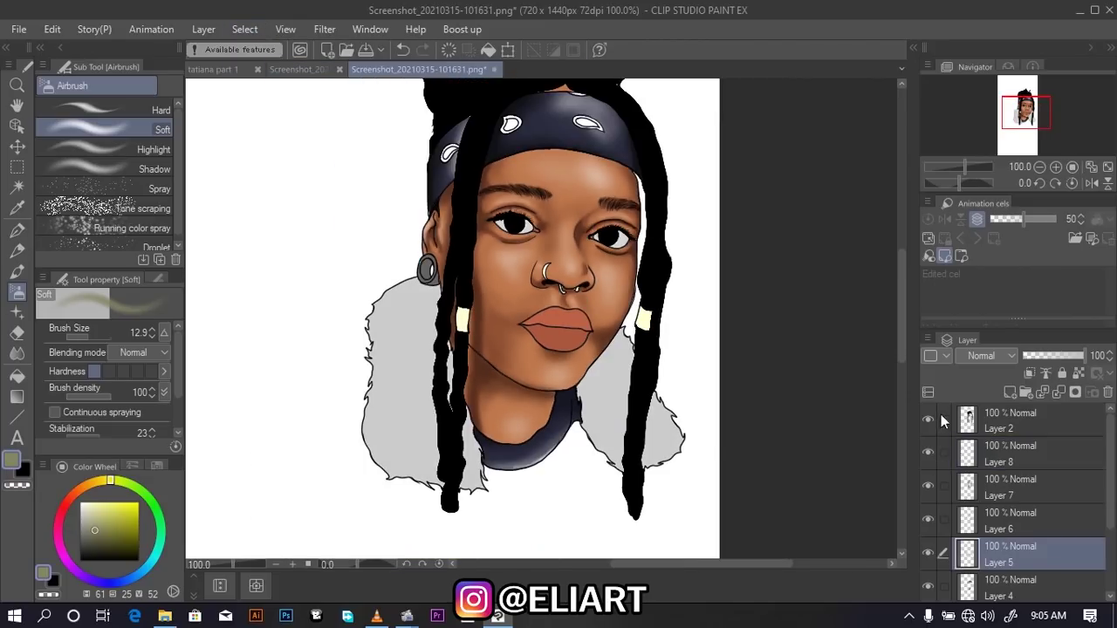
{"action": "left_click", "coordinate": [929, 420]}
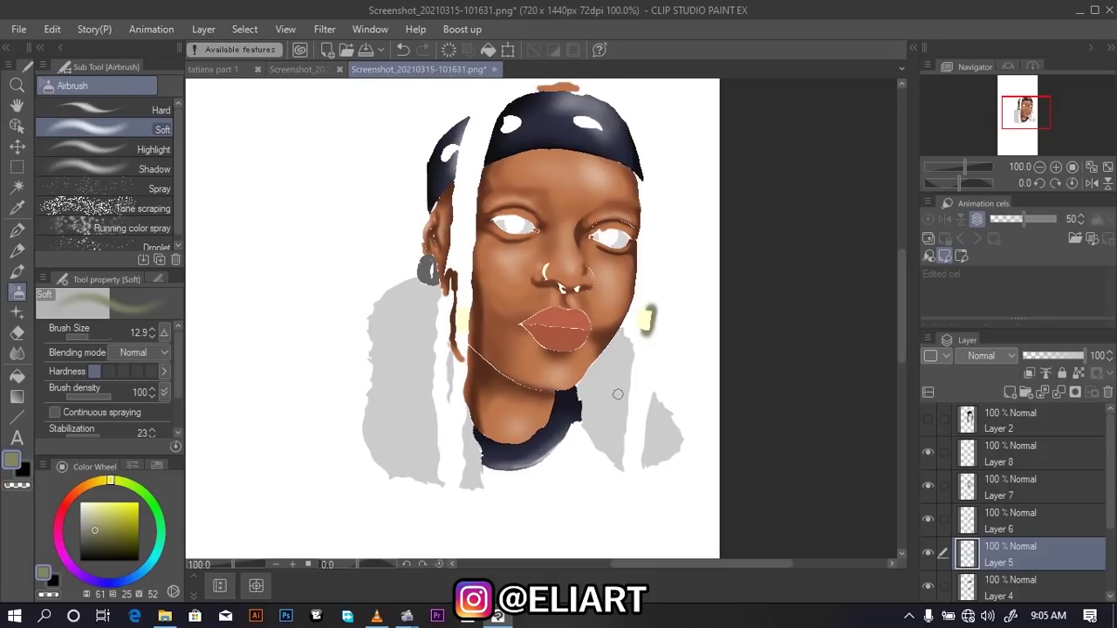
Auto-select the left and right grey fur areas, undo a stray select-all, and show line art
{"action": "left_click", "coordinate": [17, 187]}
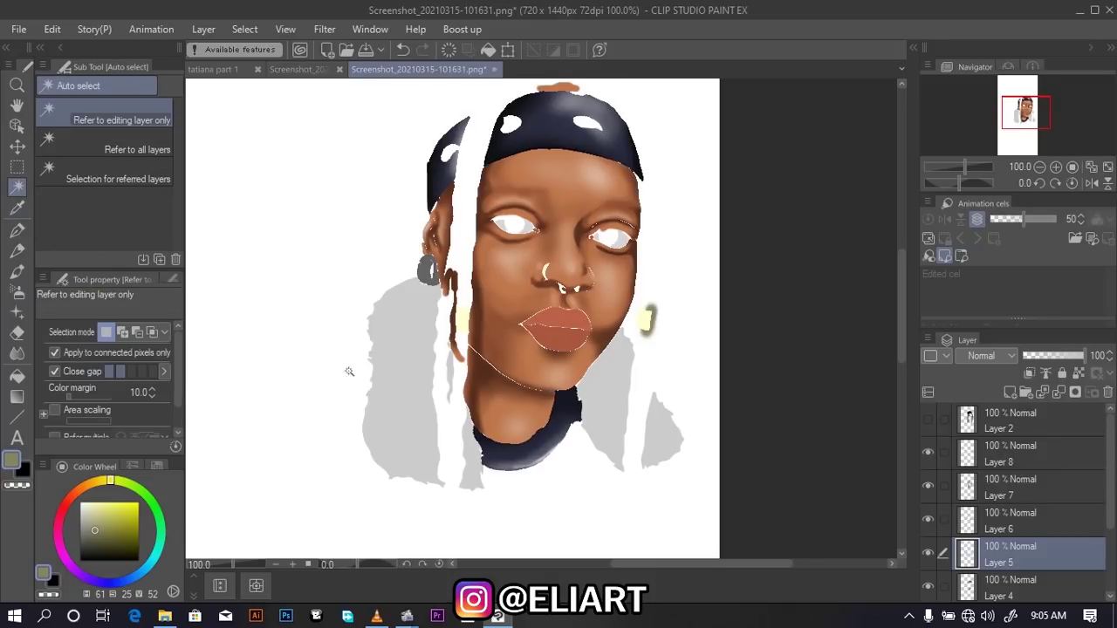
{"action": "left_click", "coordinate": [401, 385]}
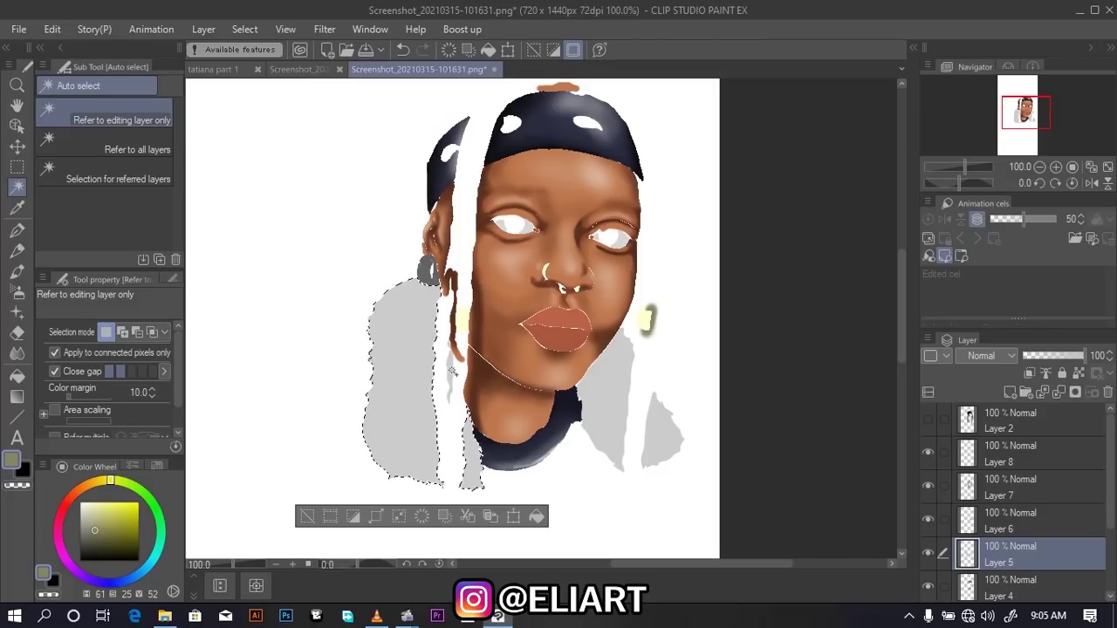
{"action": "left_click", "coordinate": [614, 386], "text": "shift"}
{"action": "left_click", "coordinate": [663, 428], "text": "shift"}
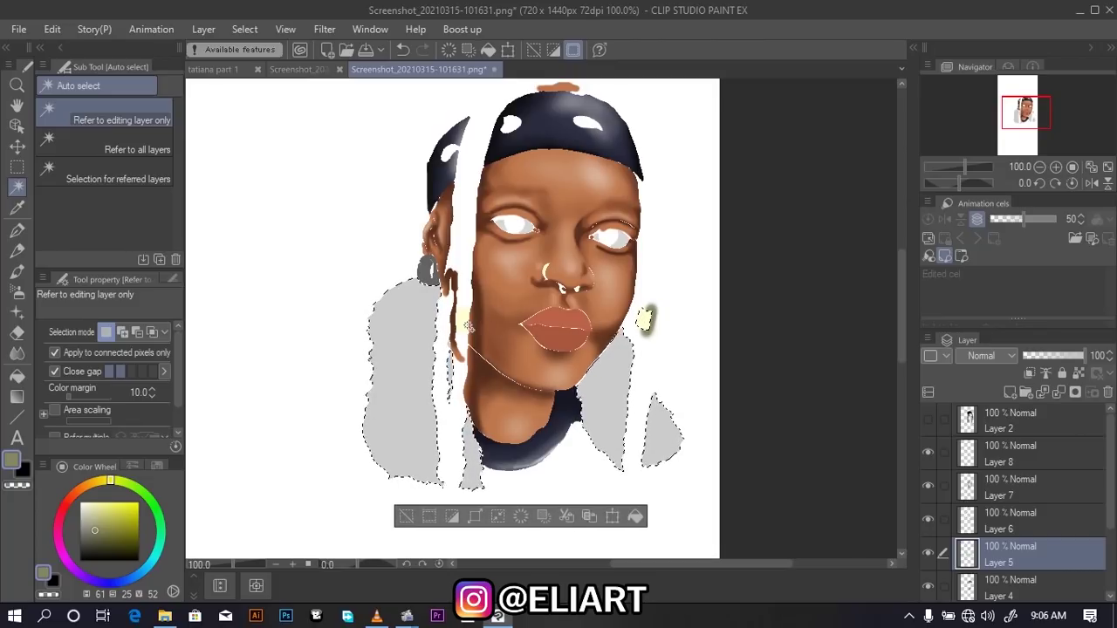
{"action": "key", "text": "ctrl+a"}
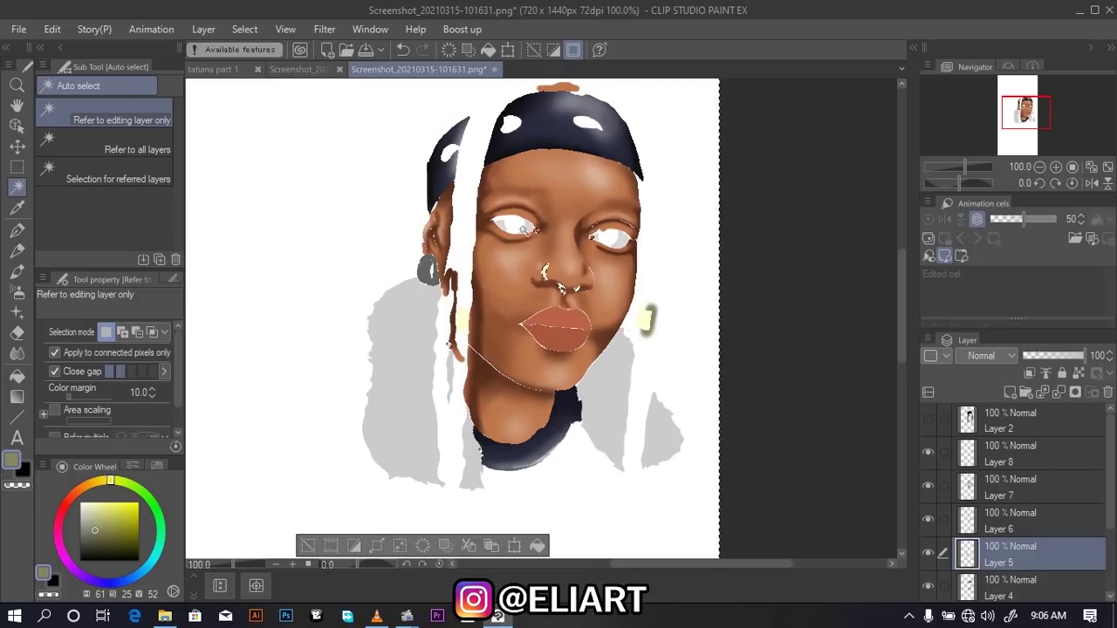
{"action": "key", "text": "ctrl+z"}
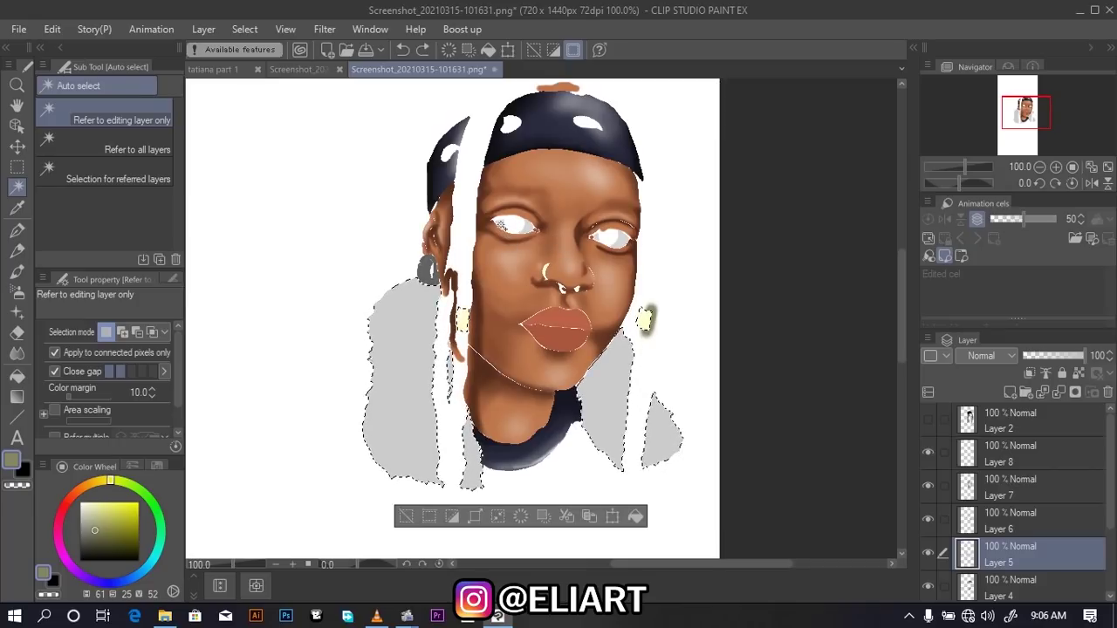
{"action": "key", "text": "ctrl+y"}
{"action": "key", "text": "ctrl+z"}
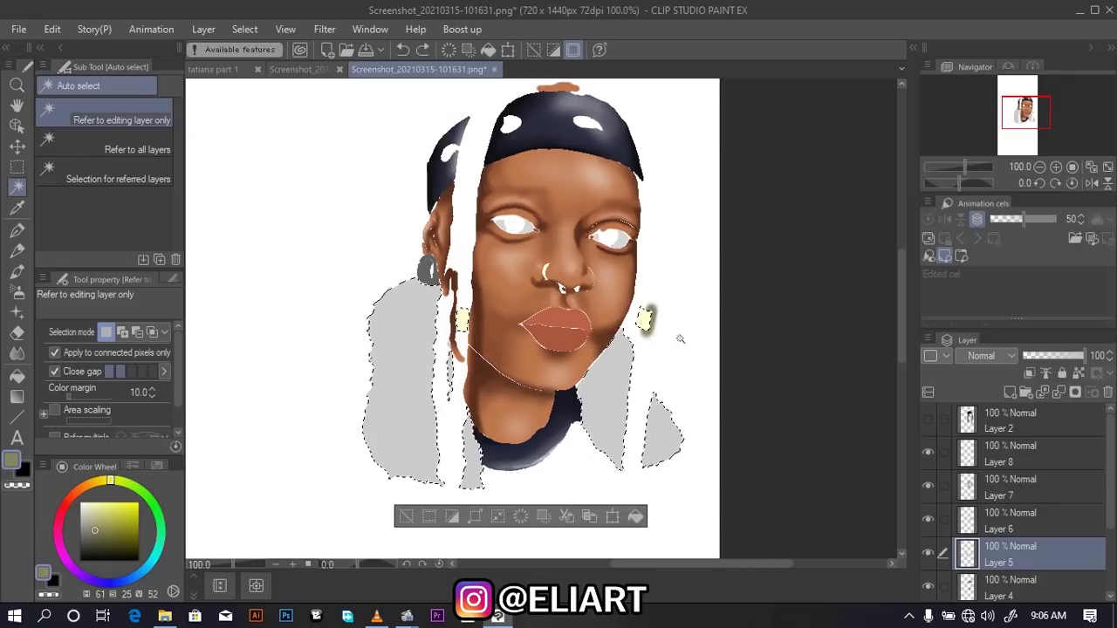
{"action": "left_click", "coordinate": [928, 421]}
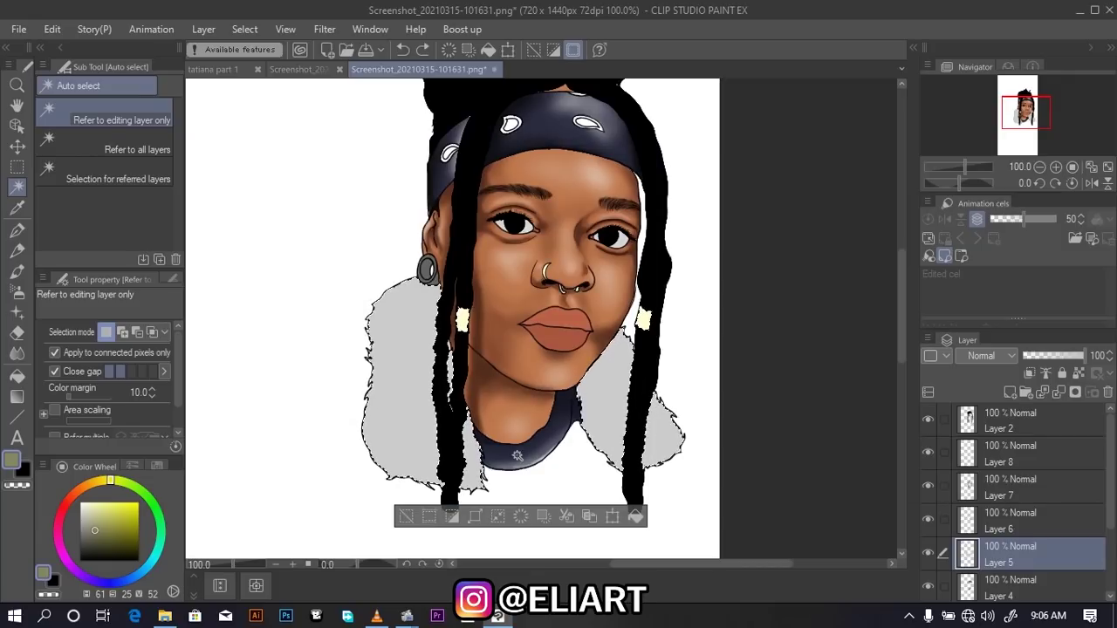
On Layer 8, sample the fur's light grey and darken it to shading grey 807E7E
{"action": "left_click", "coordinate": [1025, 458]}
{"action": "scroll", "coordinate": [449, 347], "scroll_direction": "up", "scroll_amount": 3}
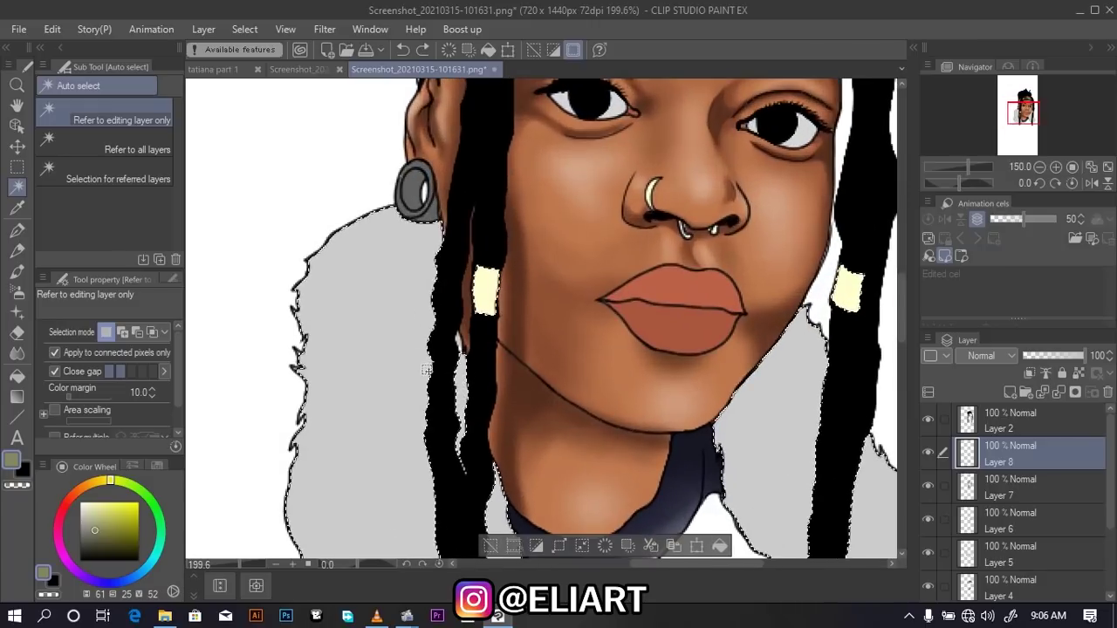
{"action": "scroll", "coordinate": [903, 349], "scroll_direction": "up", "scroll_amount": 2}
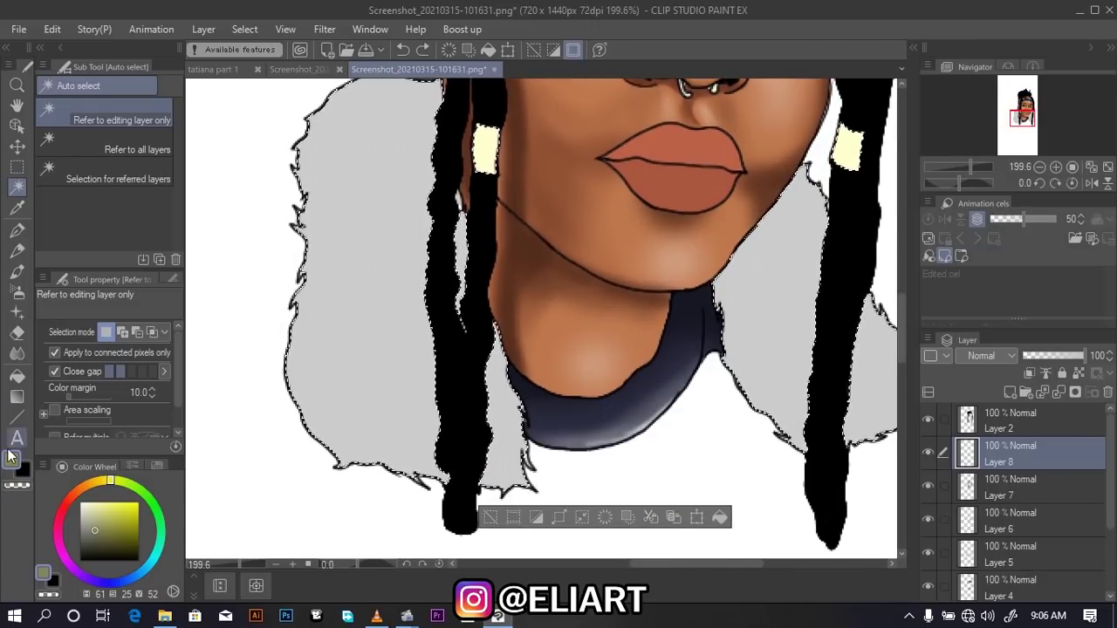
{"action": "left_click", "coordinate": [27, 210]}
{"action": "left_click", "coordinate": [515, 472]}
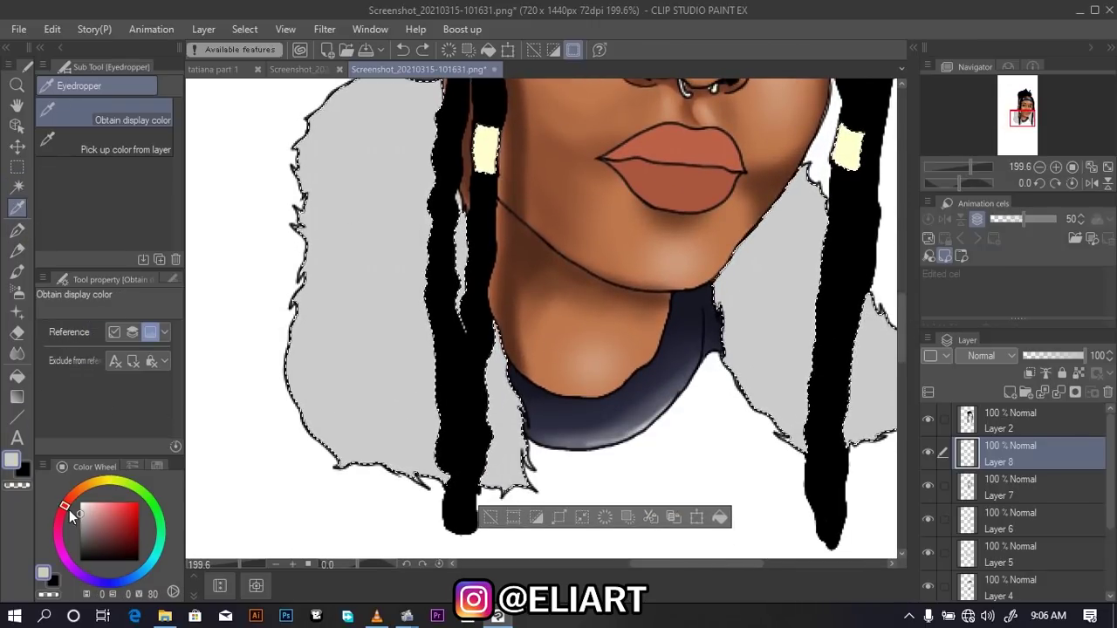
{"action": "left_click", "coordinate": [12, 460]}
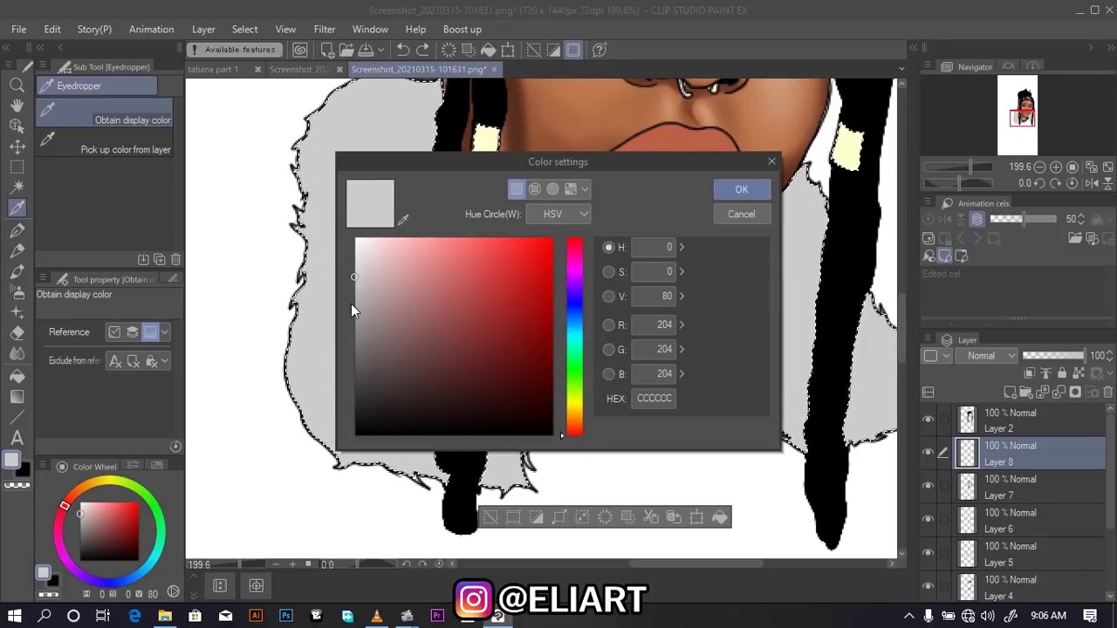
{"action": "left_click", "coordinate": [357, 291]}
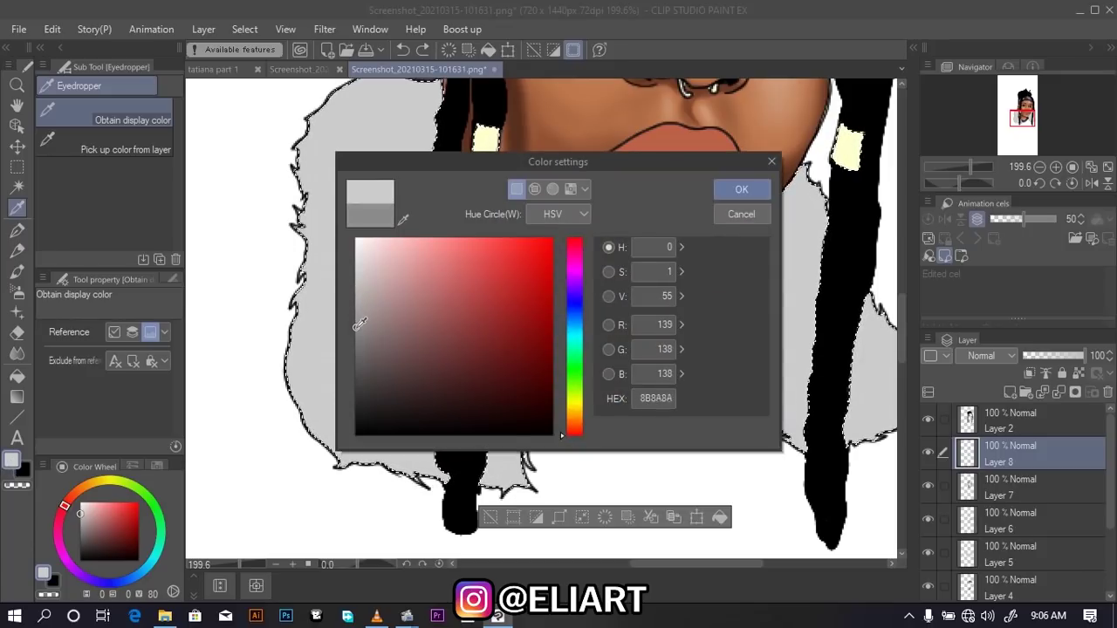
{"action": "left_click_drag", "start_coordinate": [360, 309], "coordinate": [355, 336]}
{"action": "left_click", "coordinate": [736, 194]}
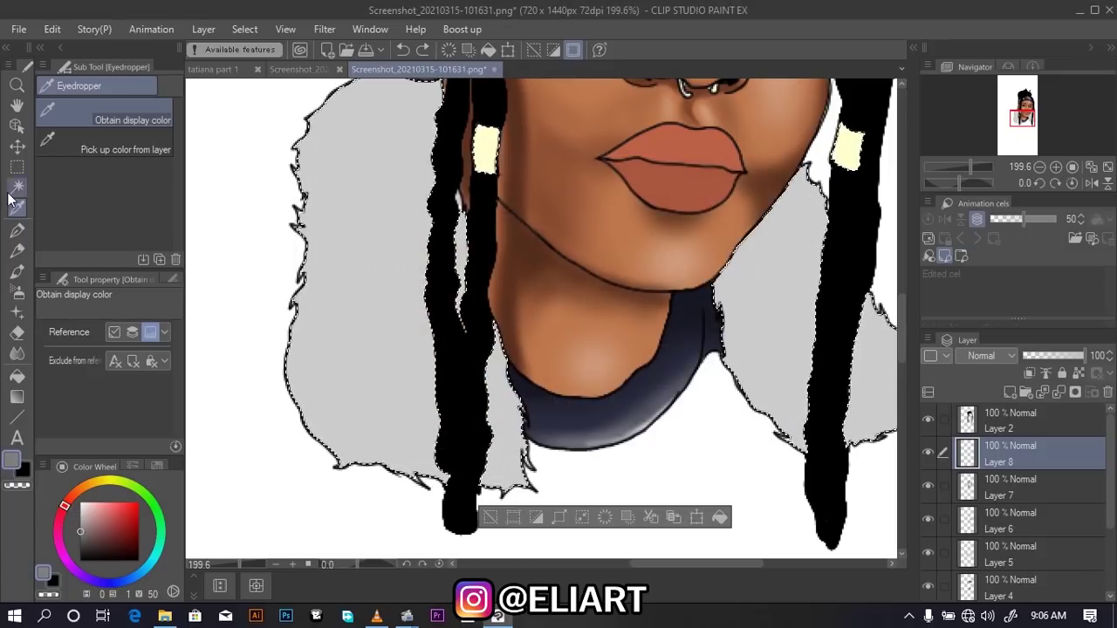
Set up the Soft airbrush at size 45.6 and density 42
{"action": "left_click", "coordinate": [17, 292]}
{"action": "scroll", "coordinate": [522, 236], "scroll_direction": "down", "scroll_amount": 1}
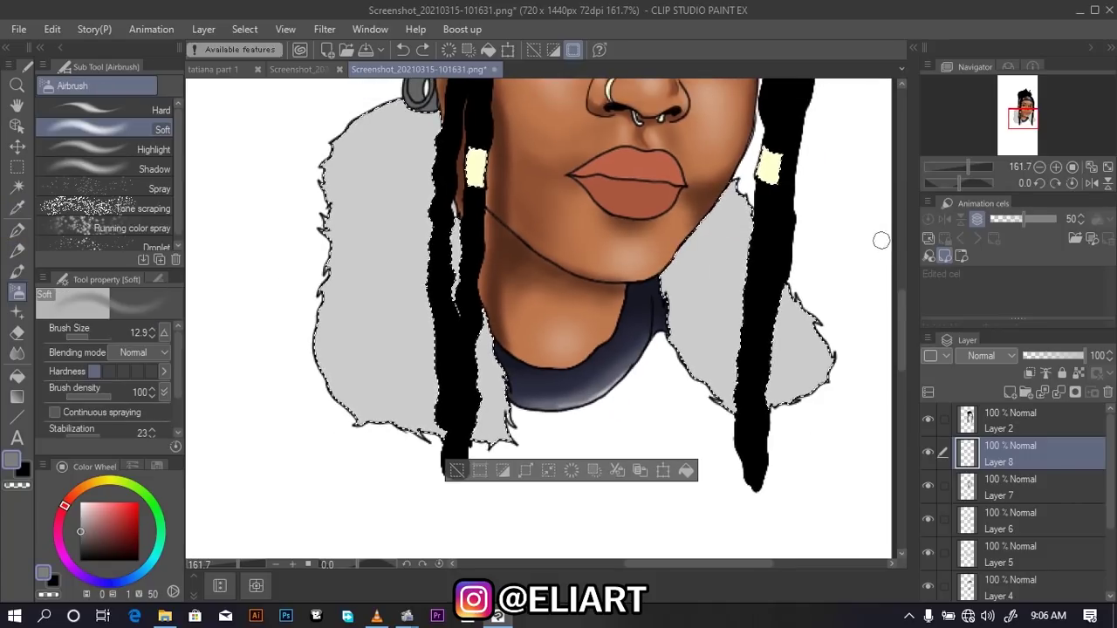
{"action": "scroll", "coordinate": [620, 281], "scroll_direction": "up", "scroll_amount": 1}
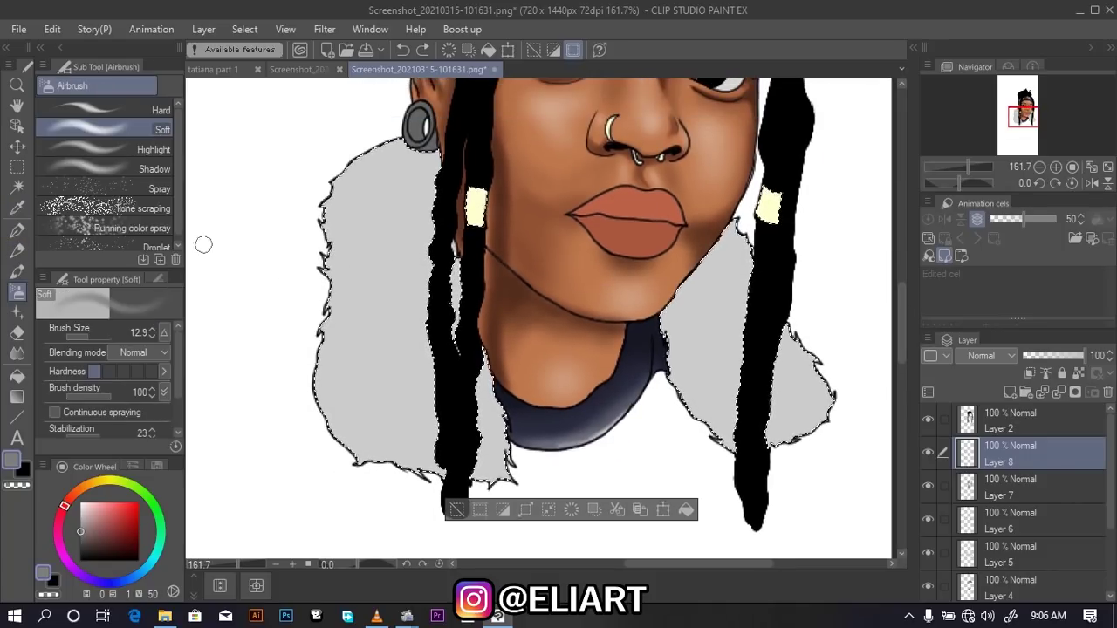
{"action": "left_click_drag", "start_coordinate": [90, 334], "coordinate": [96, 334]}
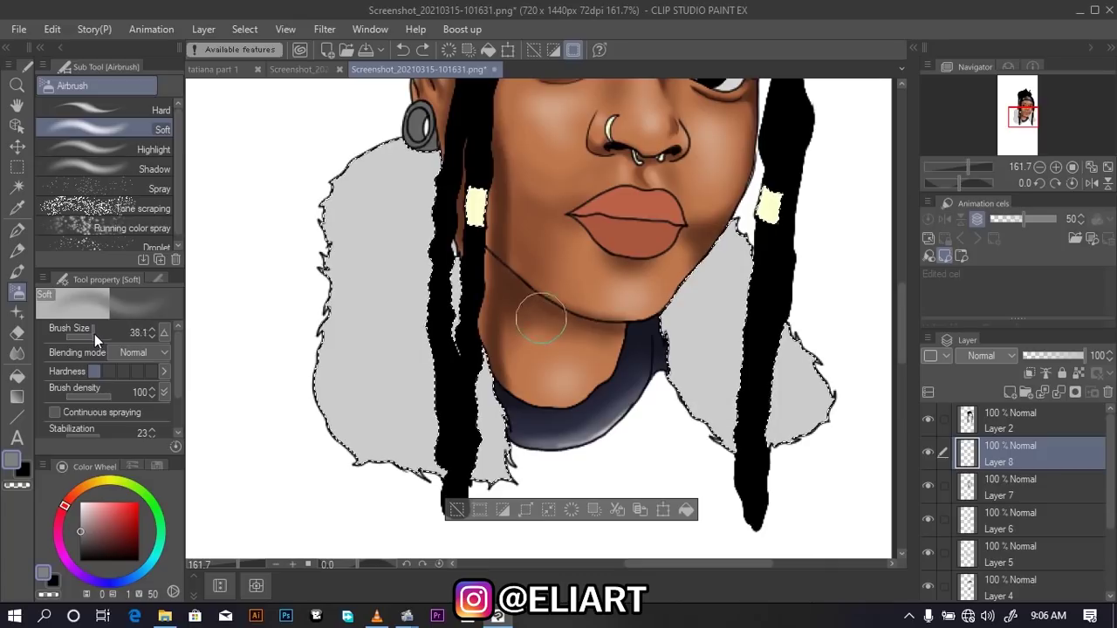
{"action": "left_click_drag", "start_coordinate": [91, 395], "coordinate": [86, 397]}
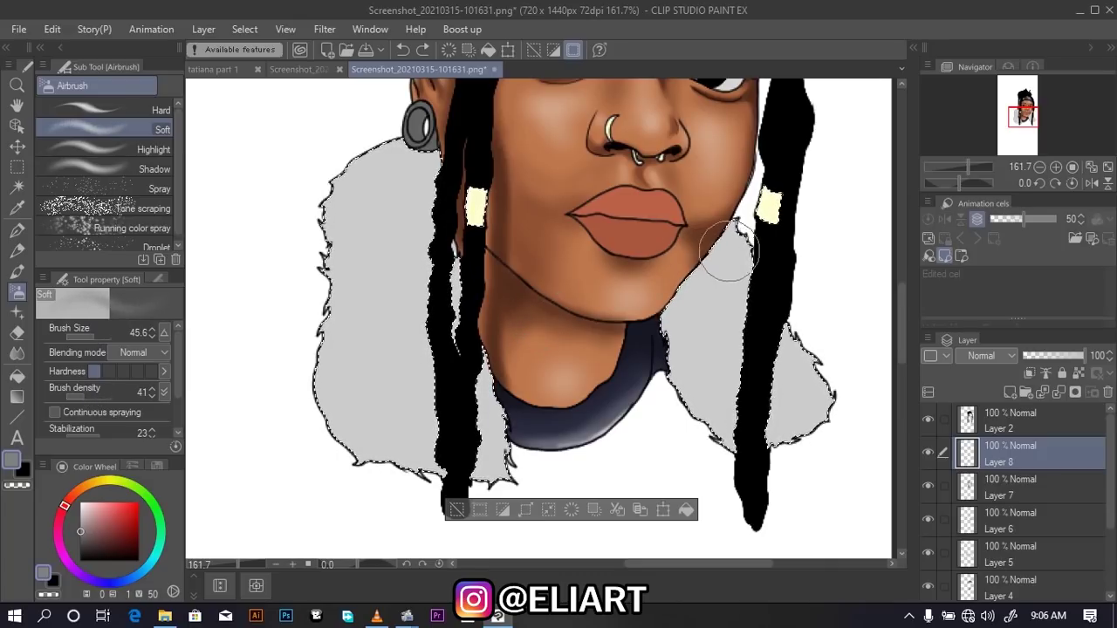
Shade the fur beside the chin and neck, under the ear gauge and along the hair edge
{"action": "mouse_move", "coordinate": [712, 247]}
{"action": "left_mouse_down"}
{"action": "mouse_move", "coordinate": [654, 304]}
{"action": "mouse_move", "coordinate": [688, 294]}
{"action": "mouse_move", "coordinate": [679, 418]}
{"action": "mouse_move", "coordinate": [730, 211]}
{"action": "left_mouse_up"}
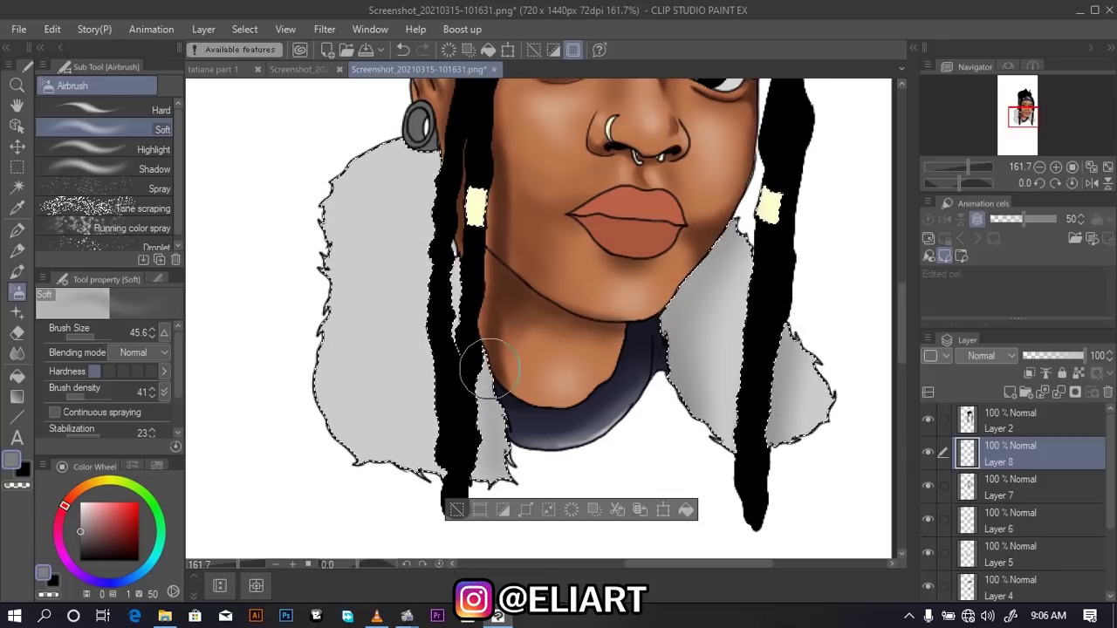
{"action": "mouse_move", "coordinate": [399, 162]}
{"action": "left_mouse_down"}
{"action": "mouse_move", "coordinate": [411, 162]}
{"action": "mouse_move", "coordinate": [425, 250]}
{"action": "mouse_move", "coordinate": [411, 466]}
{"action": "mouse_move", "coordinate": [407, 448]}
{"action": "mouse_move", "coordinate": [329, 419]}
{"action": "mouse_move", "coordinate": [415, 416]}
{"action": "mouse_move", "coordinate": [399, 411]}
{"action": "mouse_move", "coordinate": [361, 344]}
{"action": "mouse_move", "coordinate": [407, 224]}
{"action": "left_mouse_up"}
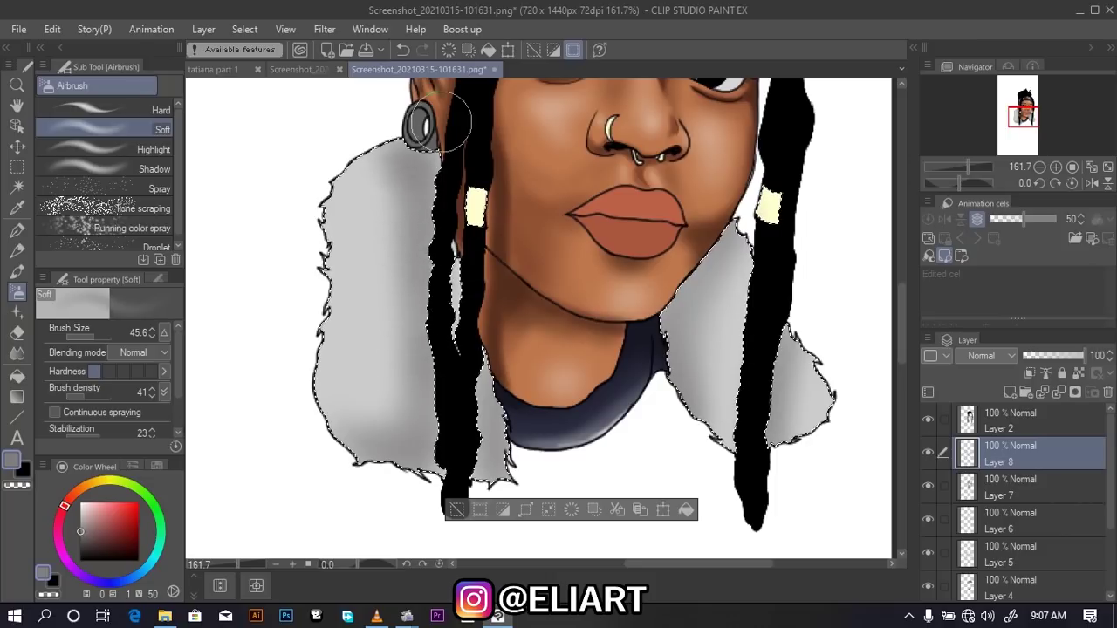
{"action": "mouse_move", "coordinate": [444, 122]}
{"action": "left_mouse_down"}
{"action": "mouse_move", "coordinate": [424, 224]}
{"action": "mouse_move", "coordinate": [439, 303]}
{"action": "left_mouse_up"}
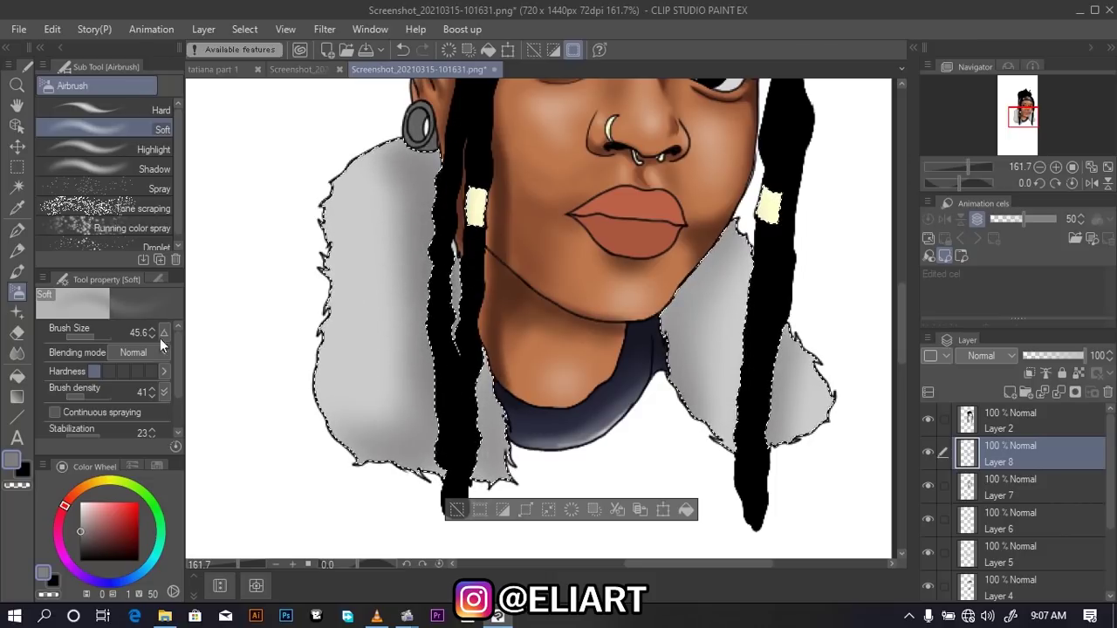
{"action": "left_click", "coordinate": [98, 395]}
{"action": "left_click_drag", "start_coordinate": [96, 329], "coordinate": [87, 334]}
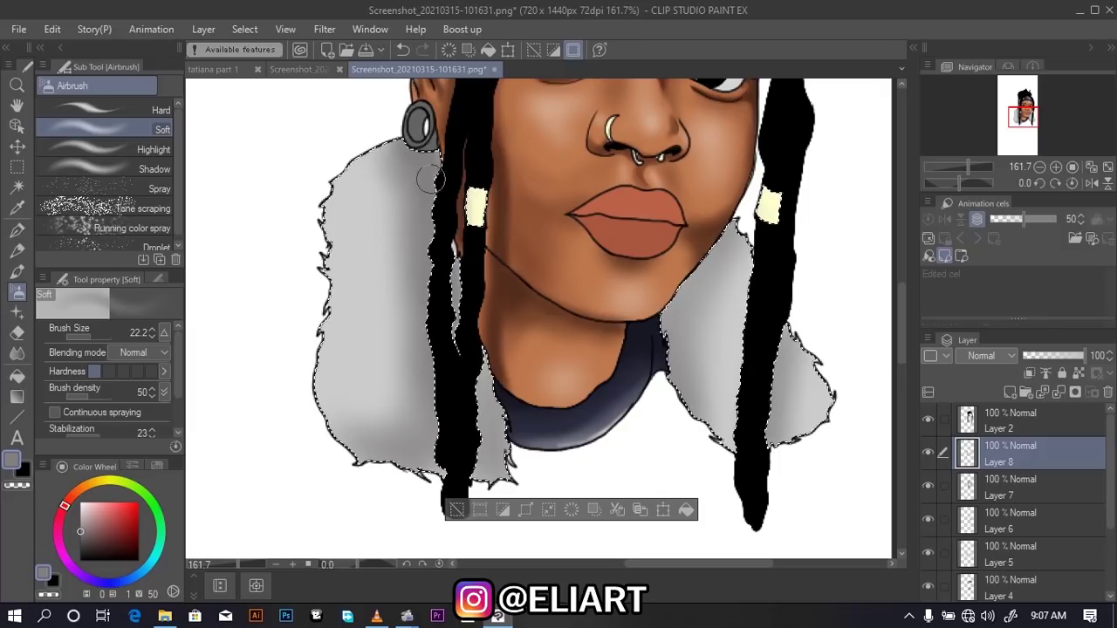
{"action": "left_click_drag", "start_coordinate": [71, 336], "coordinate": [74, 336]}
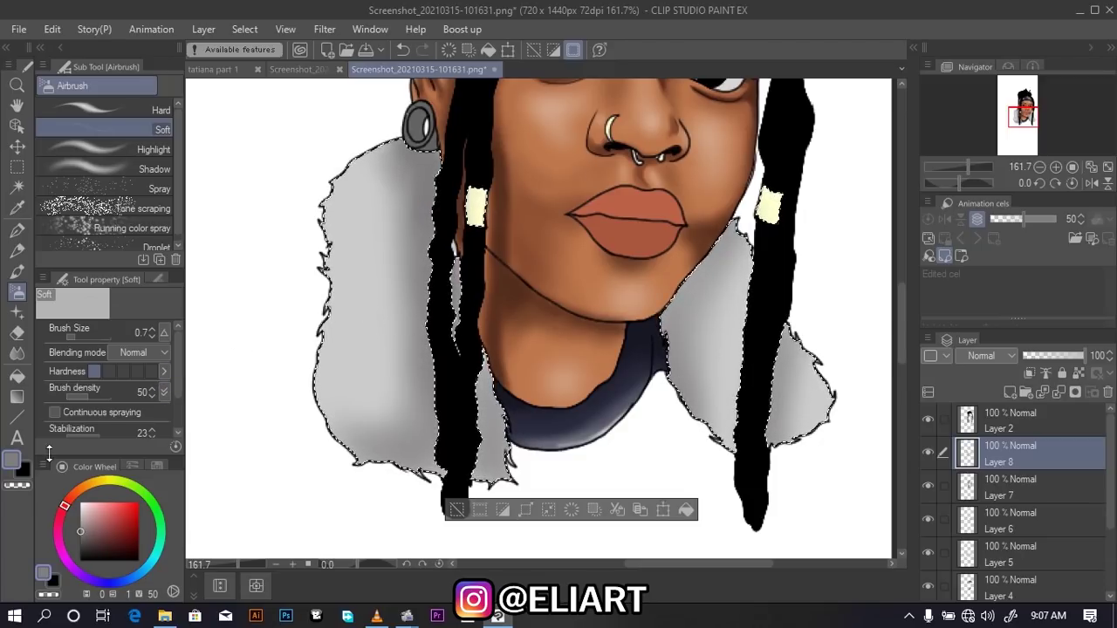
Airbrush a darker grey along the fur's jaw edge with a brush of about 31.8
{"action": "left_click", "coordinate": [19, 465]}
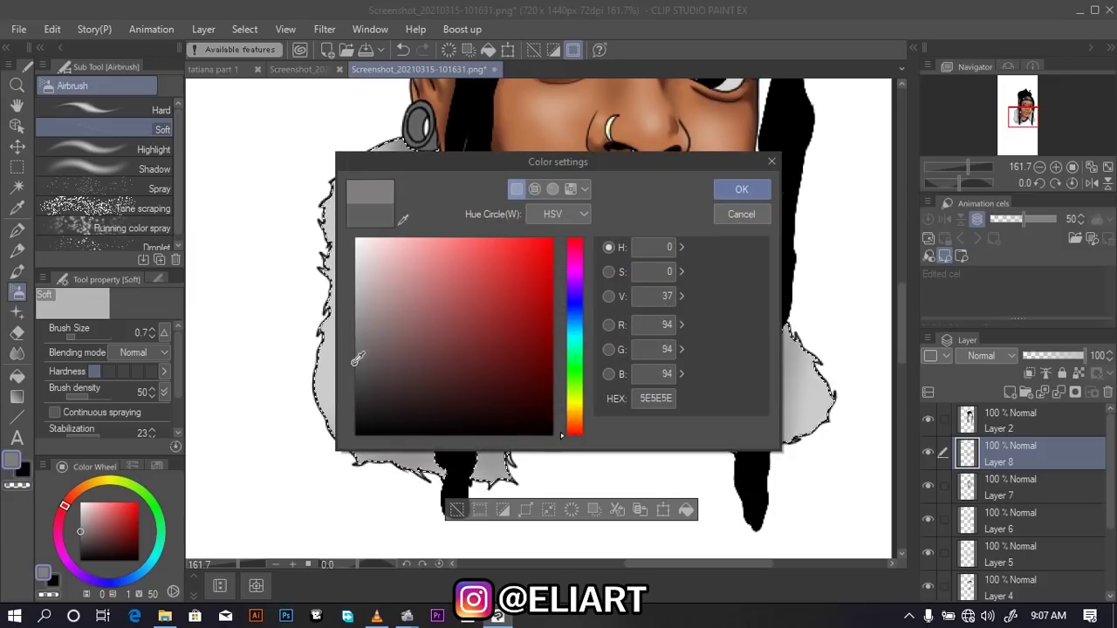
{"action": "left_click", "coordinate": [358, 374]}
{"action": "left_click", "coordinate": [741, 189]}
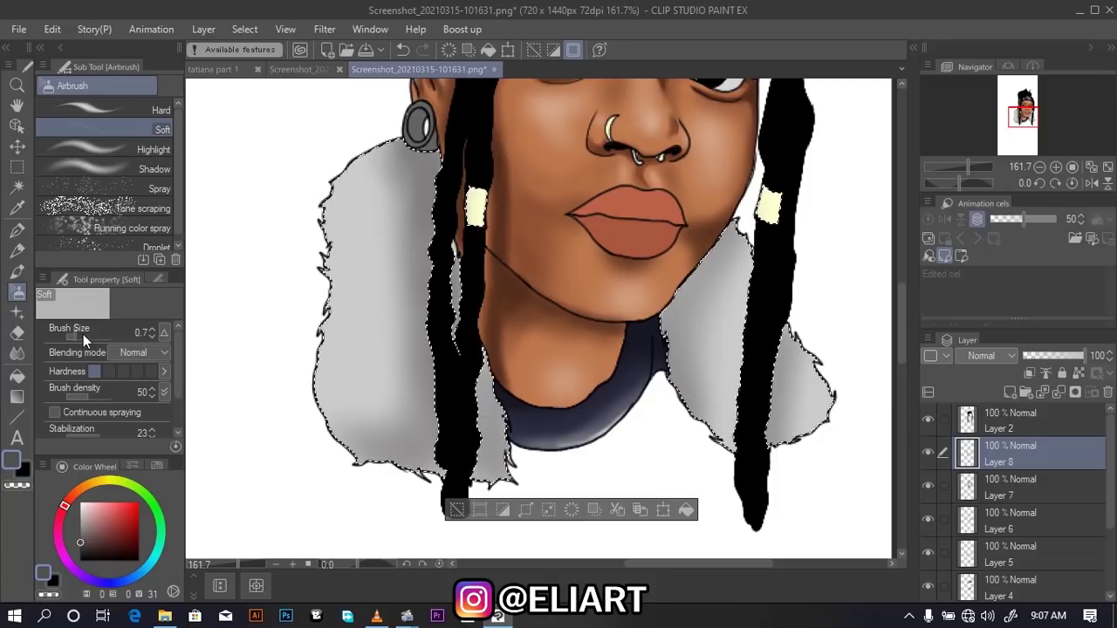
{"action": "left_click_drag", "start_coordinate": [83, 334], "coordinate": [89, 337]}
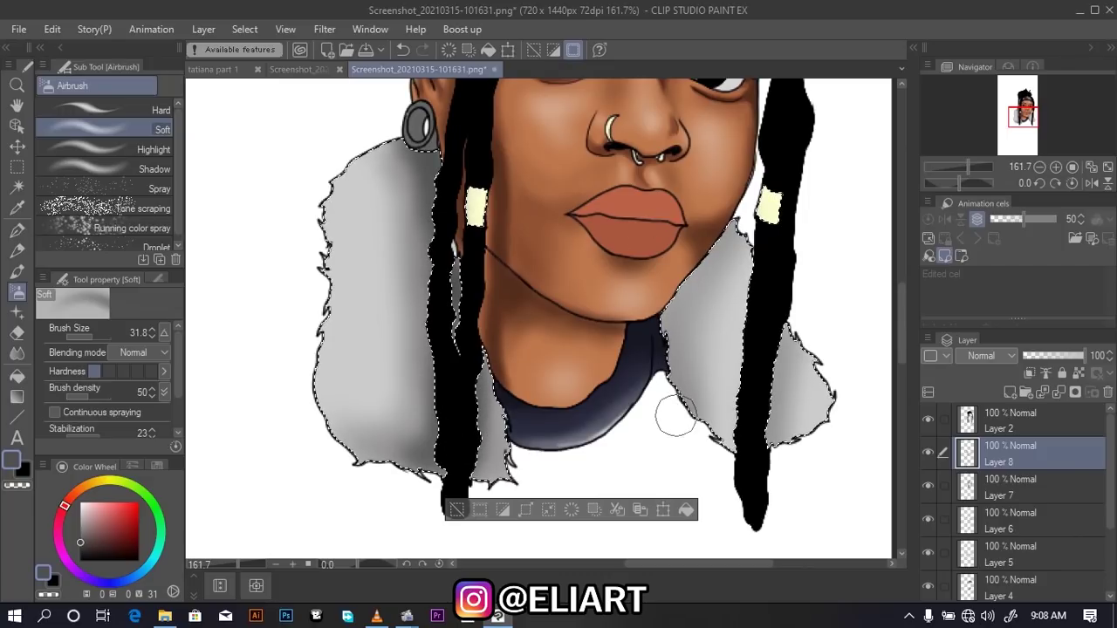
{"action": "mouse_move", "coordinate": [679, 349]}
{"action": "left_mouse_down"}
{"action": "mouse_move", "coordinate": [732, 214]}
{"action": "mouse_move", "coordinate": [672, 305]}
{"action": "mouse_move", "coordinate": [678, 358]}
{"action": "mouse_move", "coordinate": [755, 433]}
{"action": "left_mouse_up"}
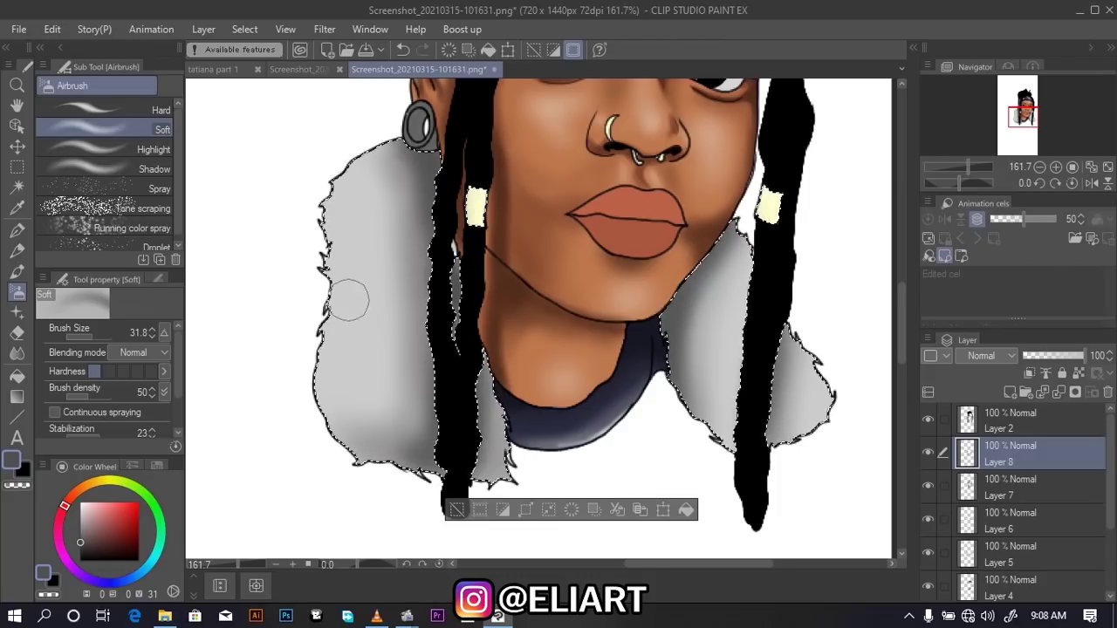
Lighten the left and right outer fur edges with near-white
{"action": "left_click", "coordinate": [12, 459]}
{"action": "left_click", "coordinate": [356, 239]}
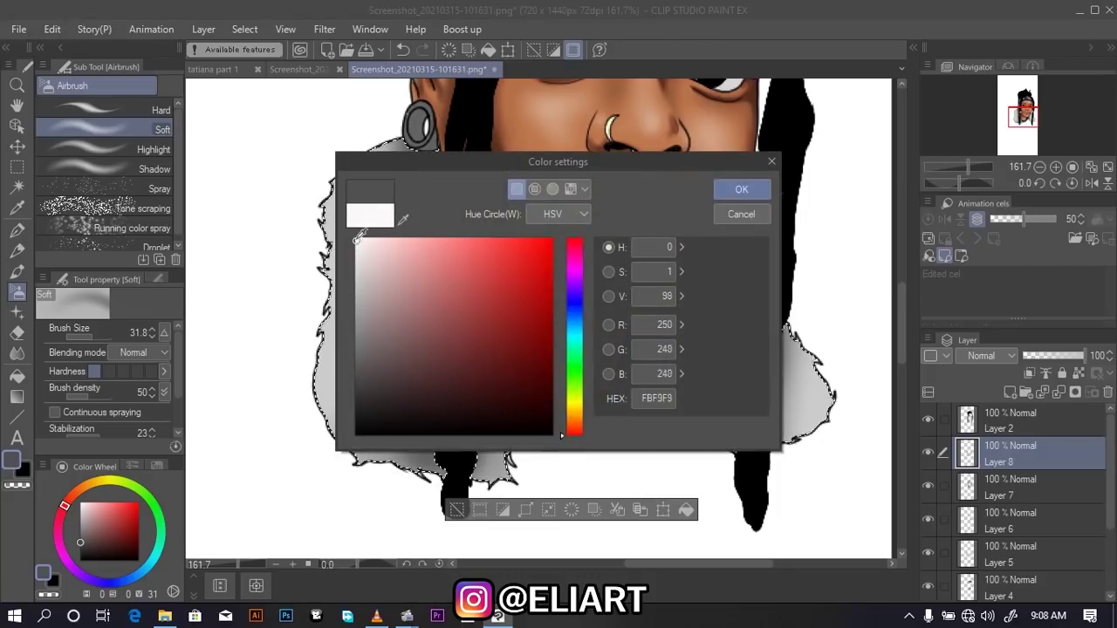
{"action": "left_click", "coordinate": [729, 192]}
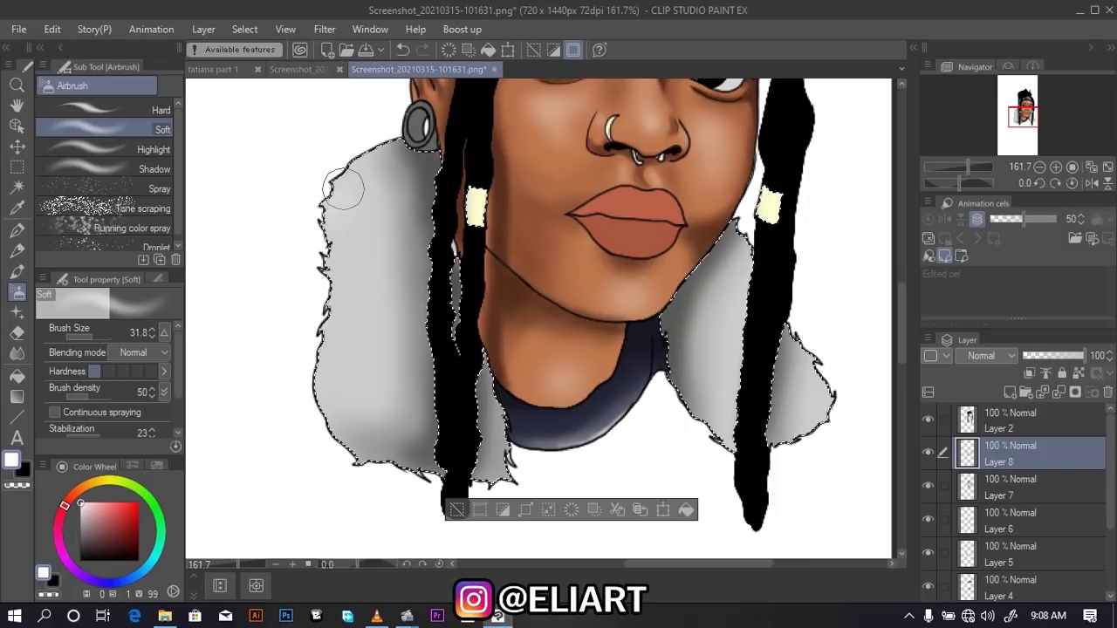
{"action": "mouse_move", "coordinate": [335, 205]}
{"action": "left_mouse_down"}
{"action": "mouse_move", "coordinate": [349, 187]}
{"action": "mouse_move", "coordinate": [329, 368]}
{"action": "left_mouse_up"}
{"action": "mouse_move", "coordinate": [738, 319]}
{"action": "left_mouse_down"}
{"action": "mouse_move", "coordinate": [741, 340]}
{"action": "mouse_move", "coordinate": [831, 407]}
{"action": "mouse_move", "coordinate": [828, 424]}
{"action": "mouse_move", "coordinate": [830, 349]}
{"action": "left_mouse_up"}
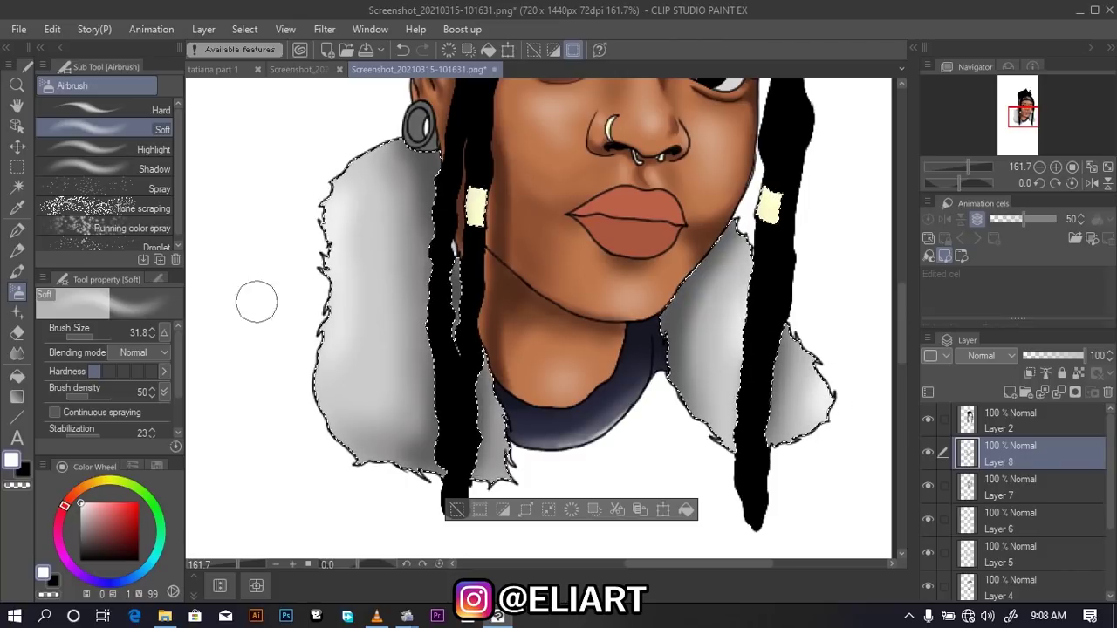
Sample the pale yellow bead colour and darken it to olive H61 S21 V54
{"action": "left_click", "coordinate": [16, 208]}
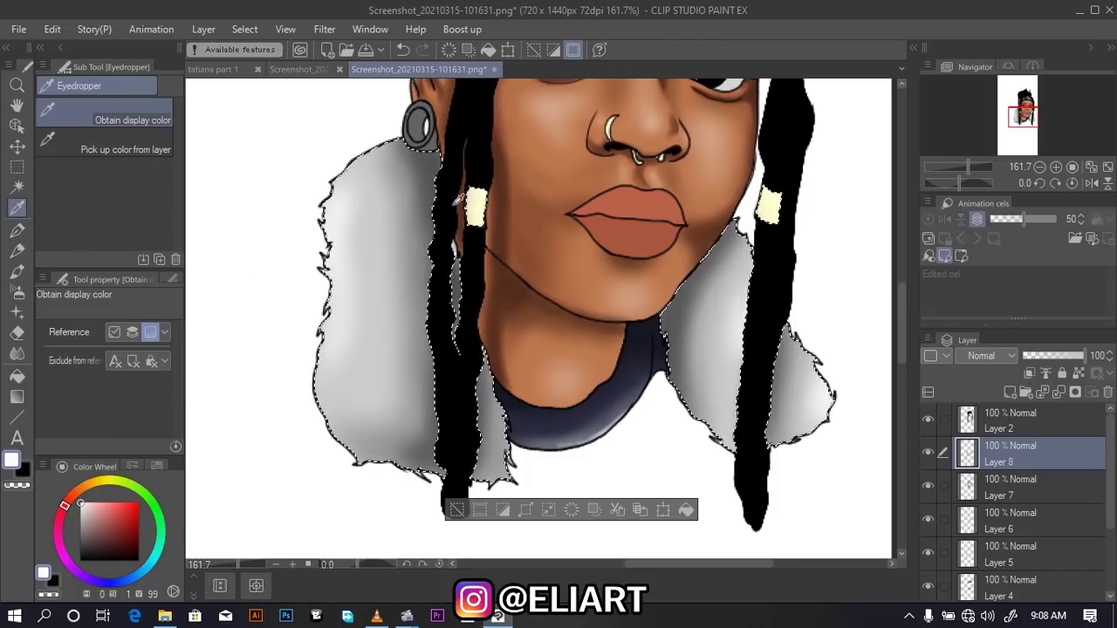
{"action": "left_click", "coordinate": [483, 201]}
{"action": "left_click", "coordinate": [12, 461]}
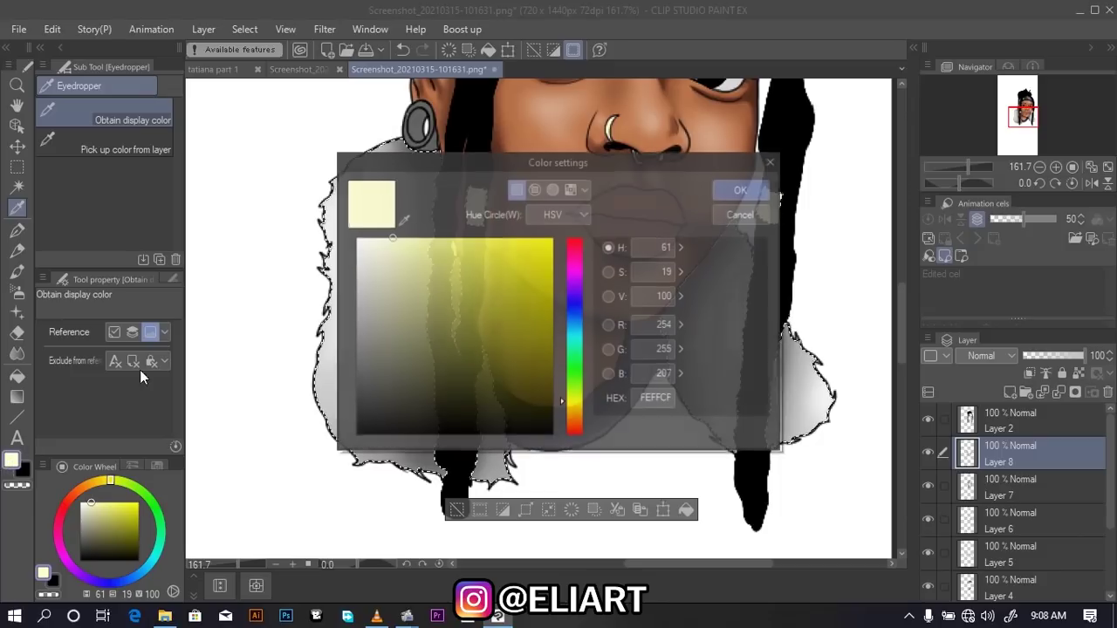
{"action": "left_click", "coordinate": [396, 327]}
{"action": "left_click", "coordinate": [741, 189]}
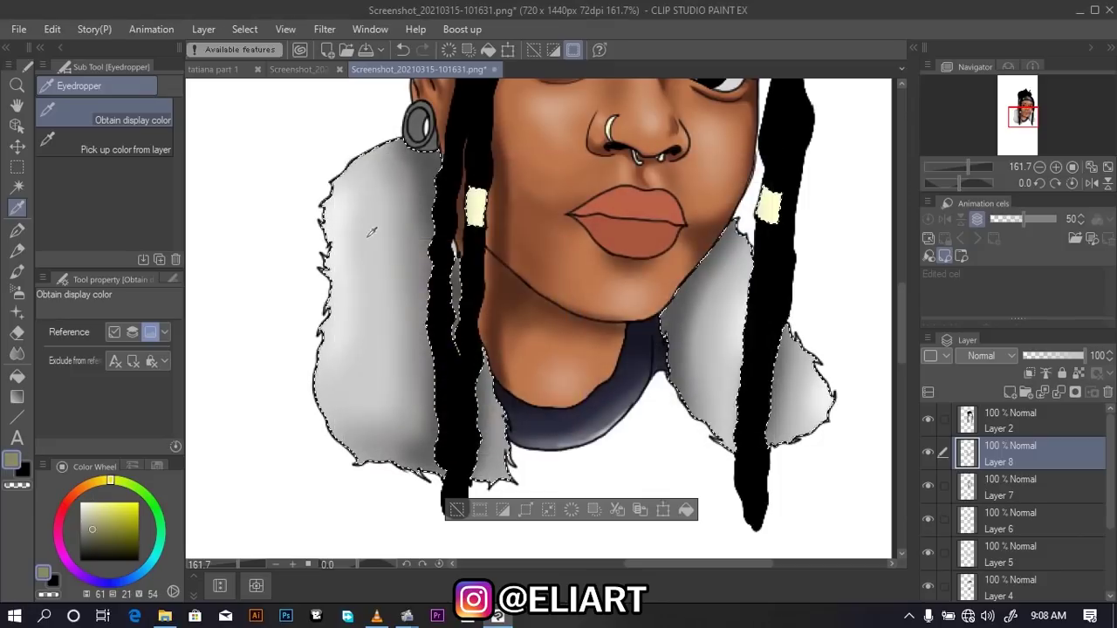
Airbrush soft olive shading onto the hair beads with a small Soft brush
{"action": "left_click", "coordinate": [18, 294]}
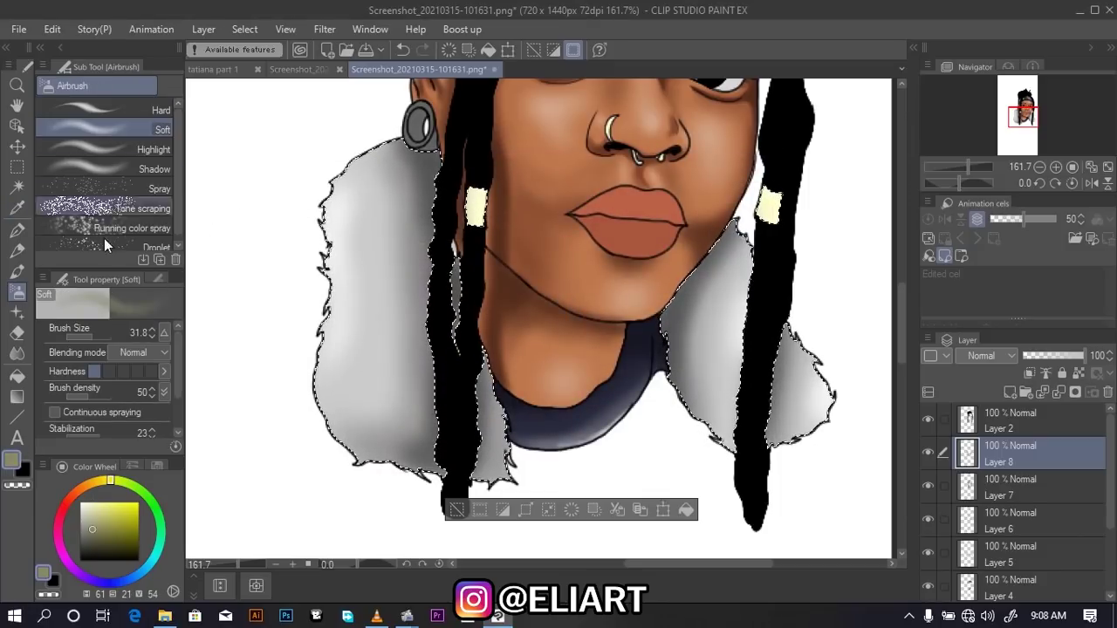
{"action": "mouse_move", "coordinate": [83, 334]}
{"action": "left_mouse_down"}
{"action": "mouse_move", "coordinate": [68, 336]}
{"action": "mouse_move", "coordinate": [84, 337]}
{"action": "left_mouse_up"}
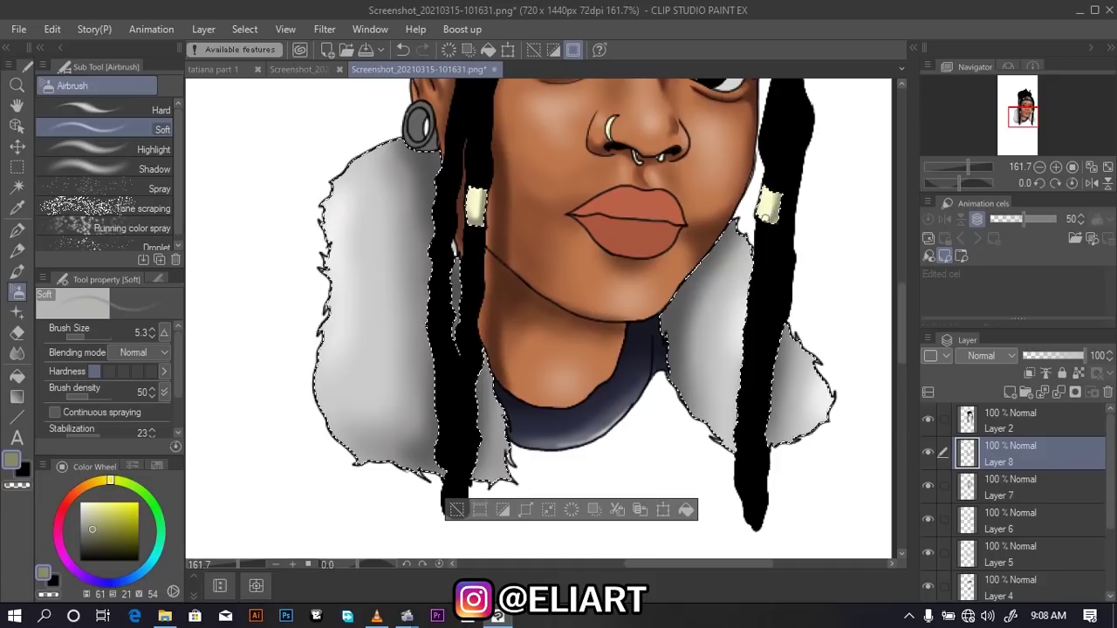
{"action": "left_click_drag", "start_coordinate": [760, 216], "coordinate": [780, 214]}
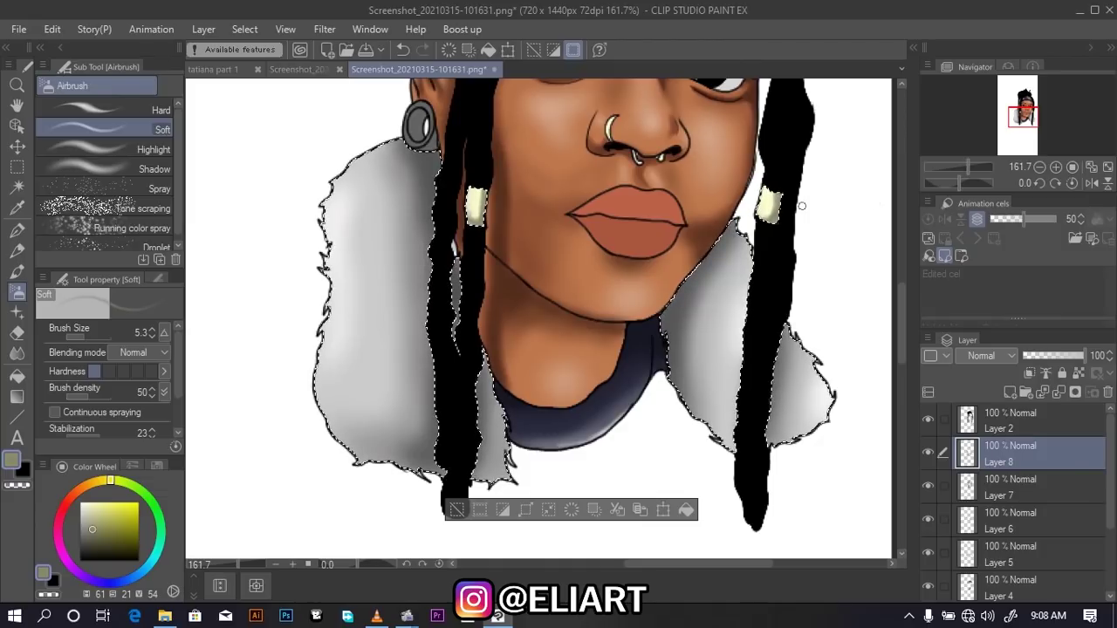
{"action": "scroll", "coordinate": [860, 217], "scroll_direction": "down", "scroll_amount": 2}
{"action": "scroll", "coordinate": [860, 217], "scroll_direction": "down", "scroll_amount": 1}
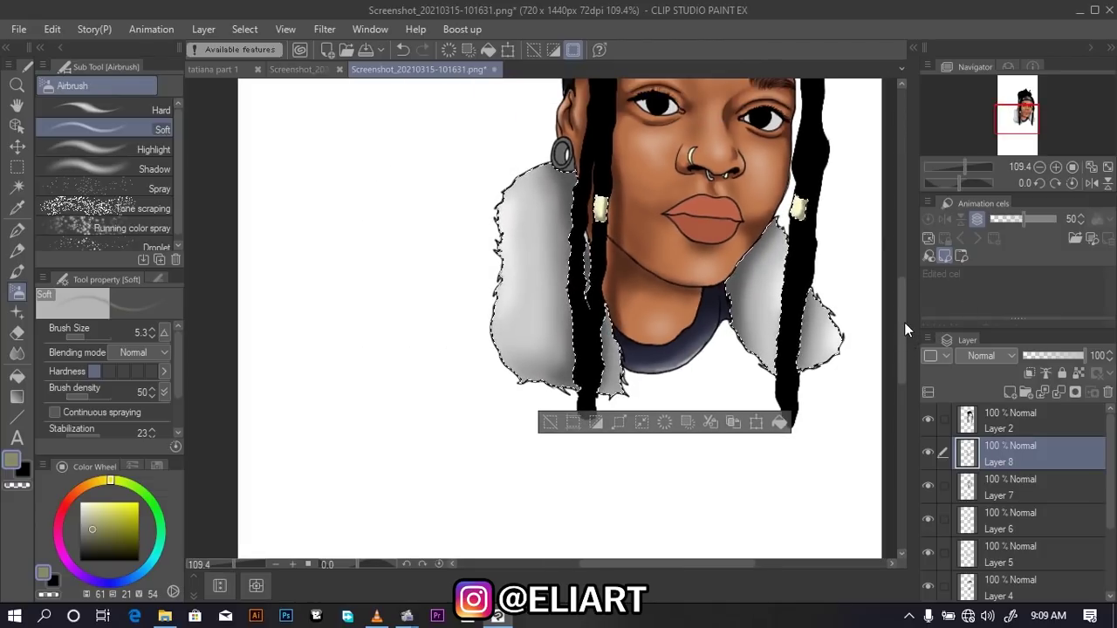
Deselect the selection around the figure
{"action": "left_click_drag", "start_coordinate": [900, 332], "coordinate": [910, 280]}
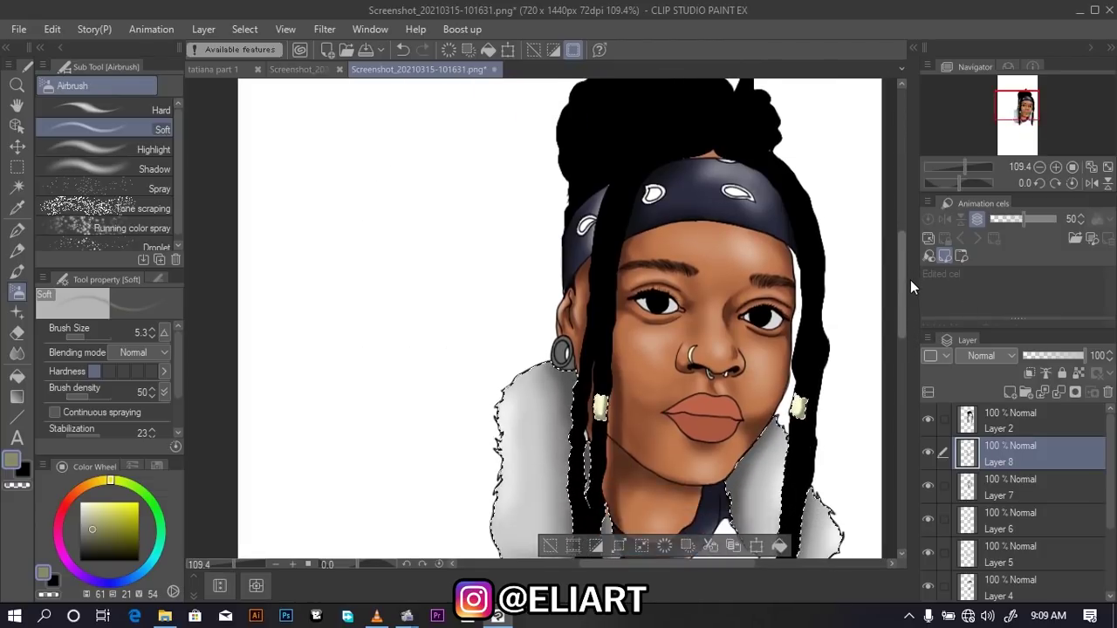
{"action": "left_click", "coordinate": [245, 29]}
{"action": "left_click", "coordinate": [272, 69]}
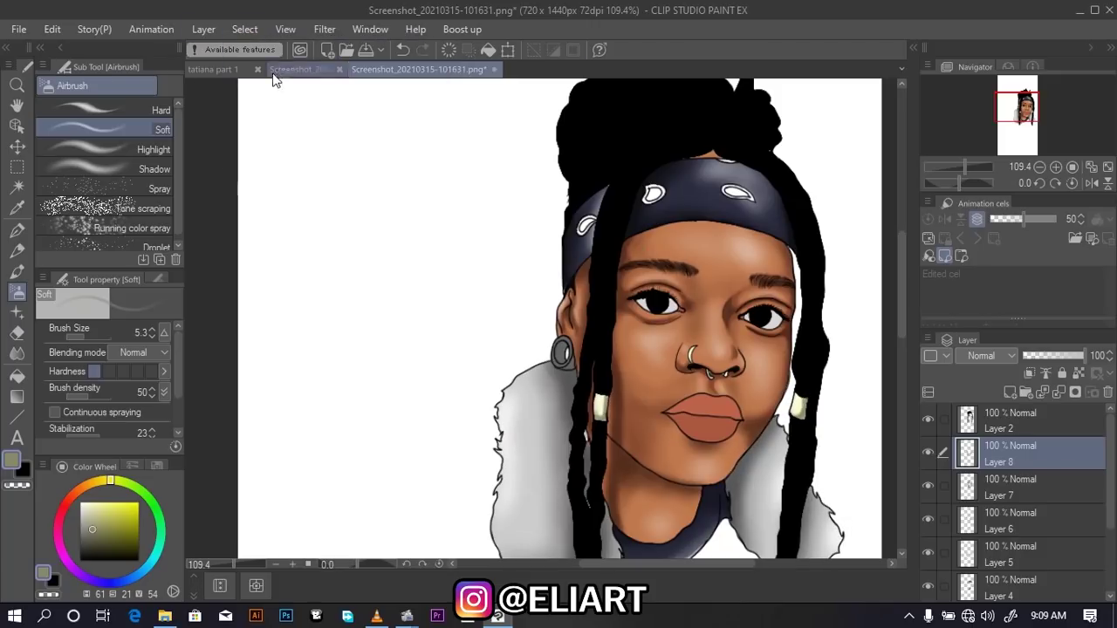
Compare the bandana, fur shading and lips layers, then hide Layer 2's line art and braids
{"action": "left_click_drag", "start_coordinate": [902, 303], "coordinate": [900, 320]}
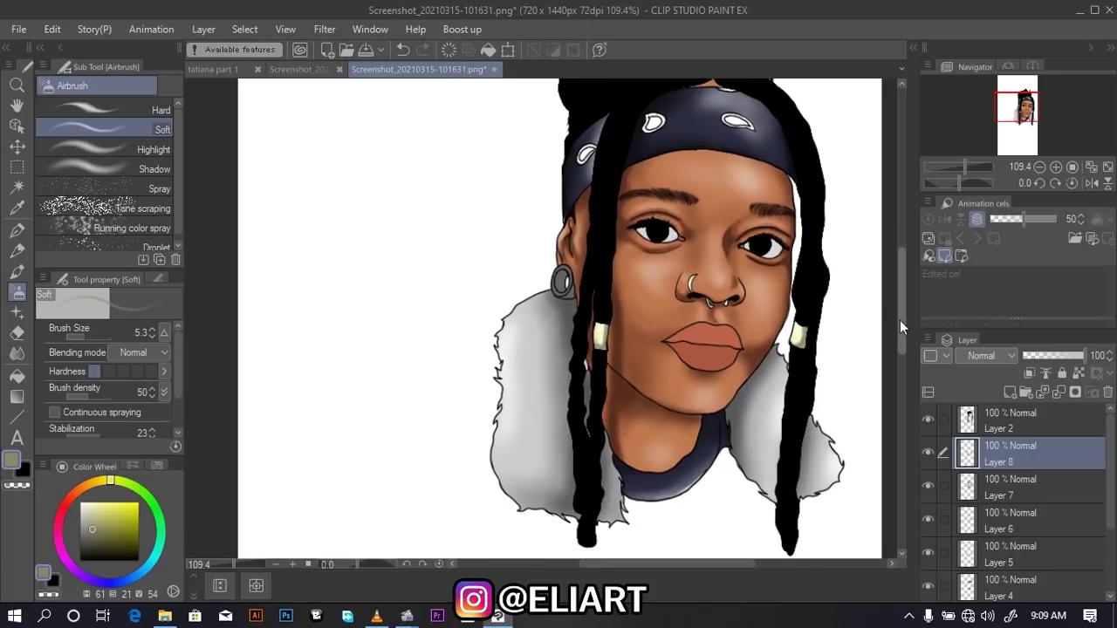
{"action": "left_click", "coordinate": [927, 583]}
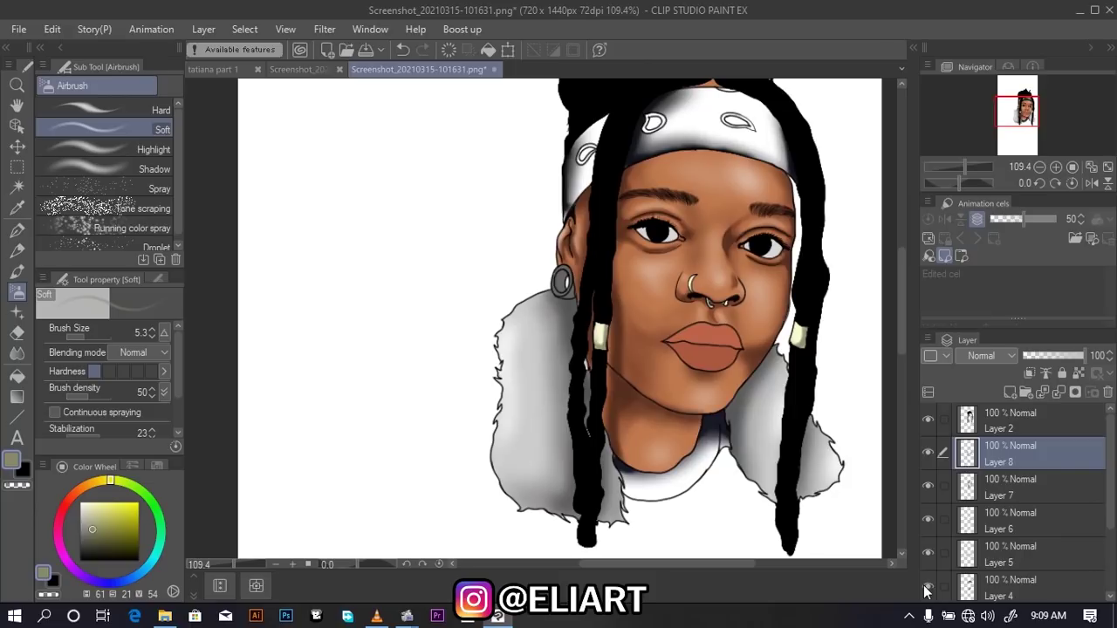
{"action": "left_click", "coordinate": [927, 591]}
{"action": "left_click", "coordinate": [928, 552]}
{"action": "left_click", "coordinate": [927, 552]}
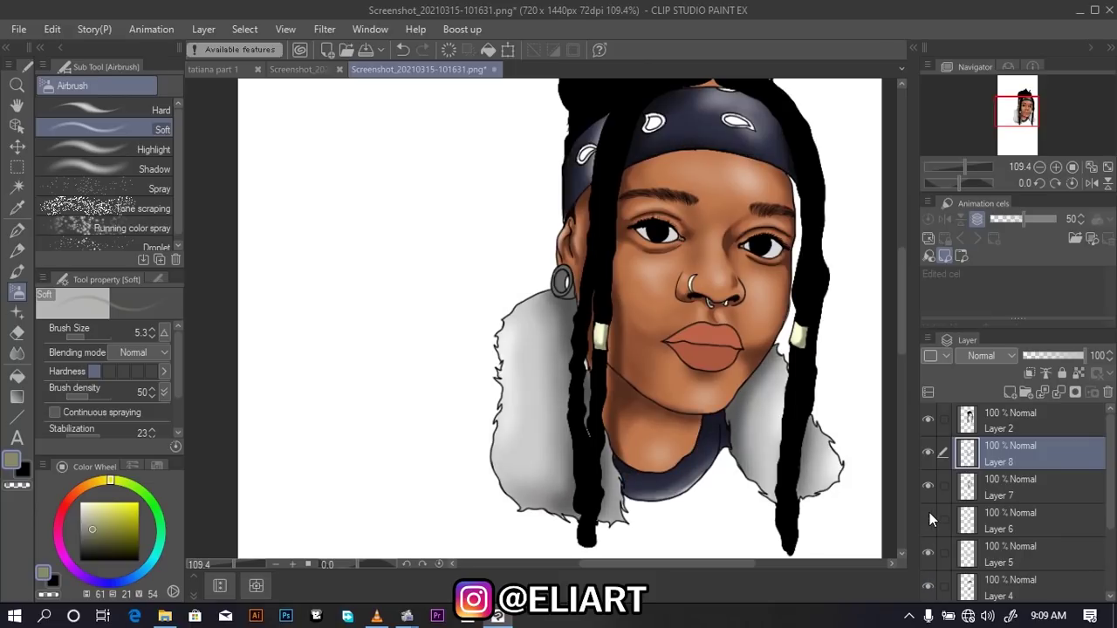
{"action": "left_click", "coordinate": [929, 516]}
{"action": "left_click", "coordinate": [928, 517]}
{"action": "left_click", "coordinate": [929, 517]}
{"action": "left_click", "coordinate": [989, 521]}
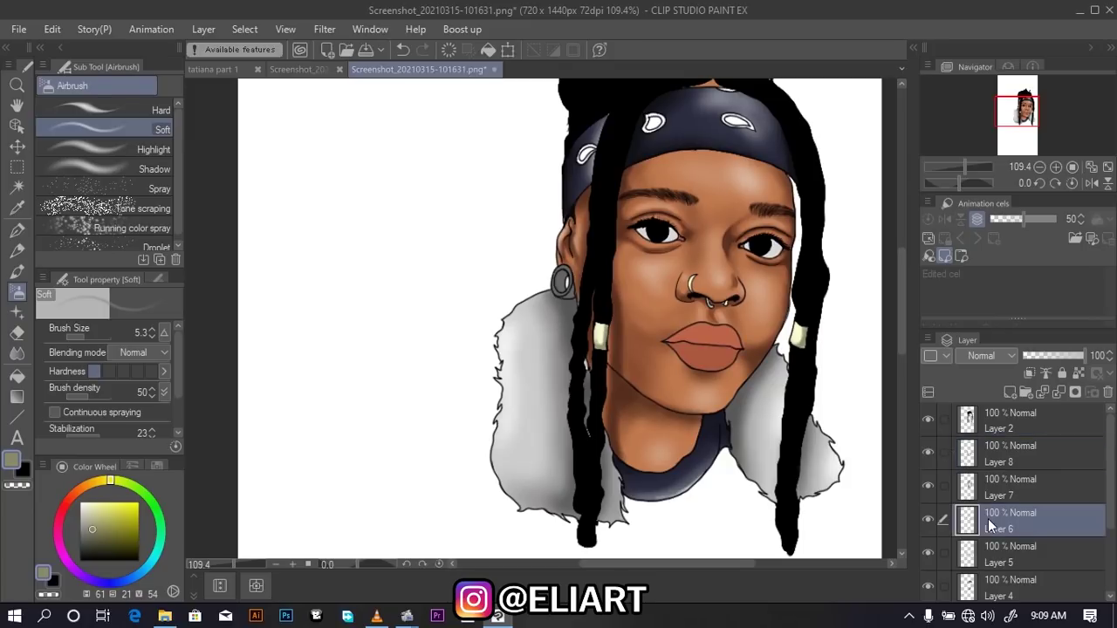
{"action": "left_click", "coordinate": [927, 421]}
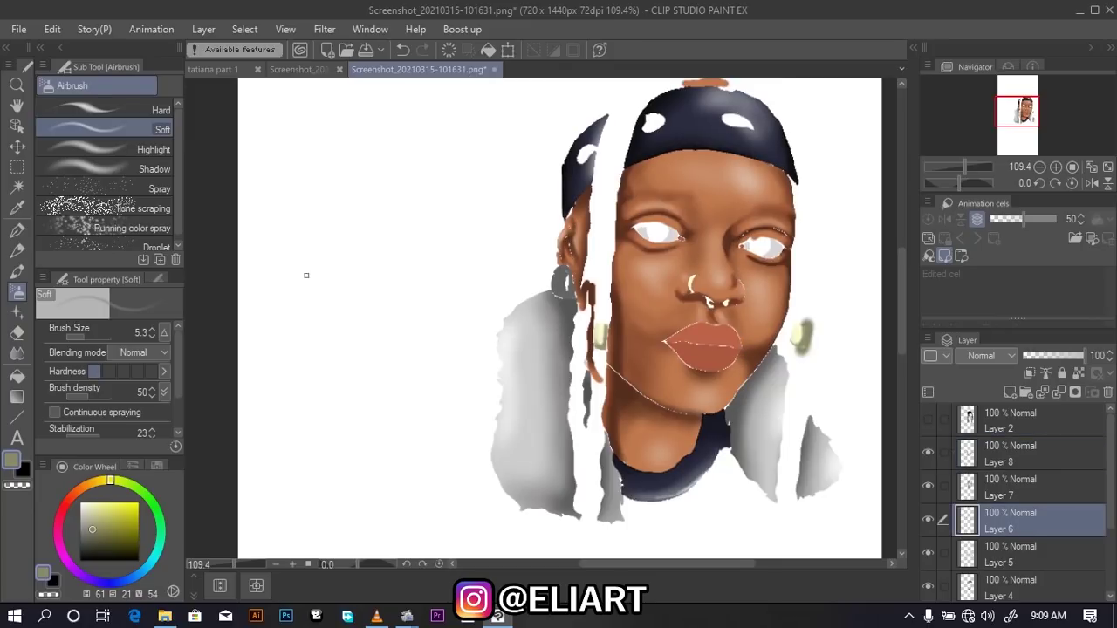
{"action": "left_click", "coordinate": [17, 186]}
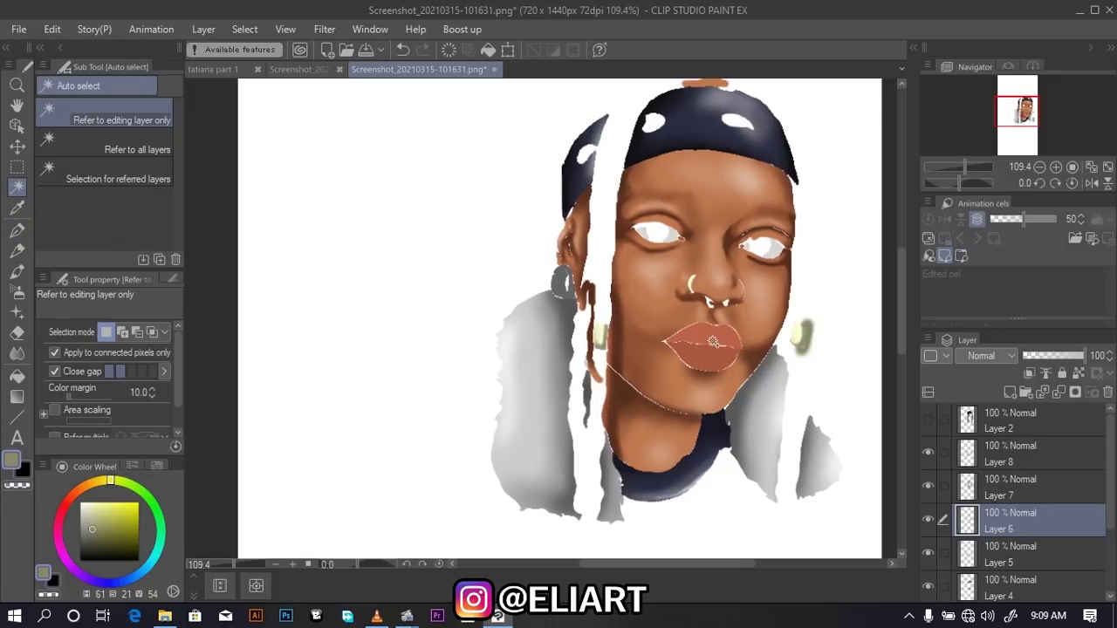
Auto-select the lips, both eye whites and the left earring
{"action": "left_click", "coordinate": [717, 337]}
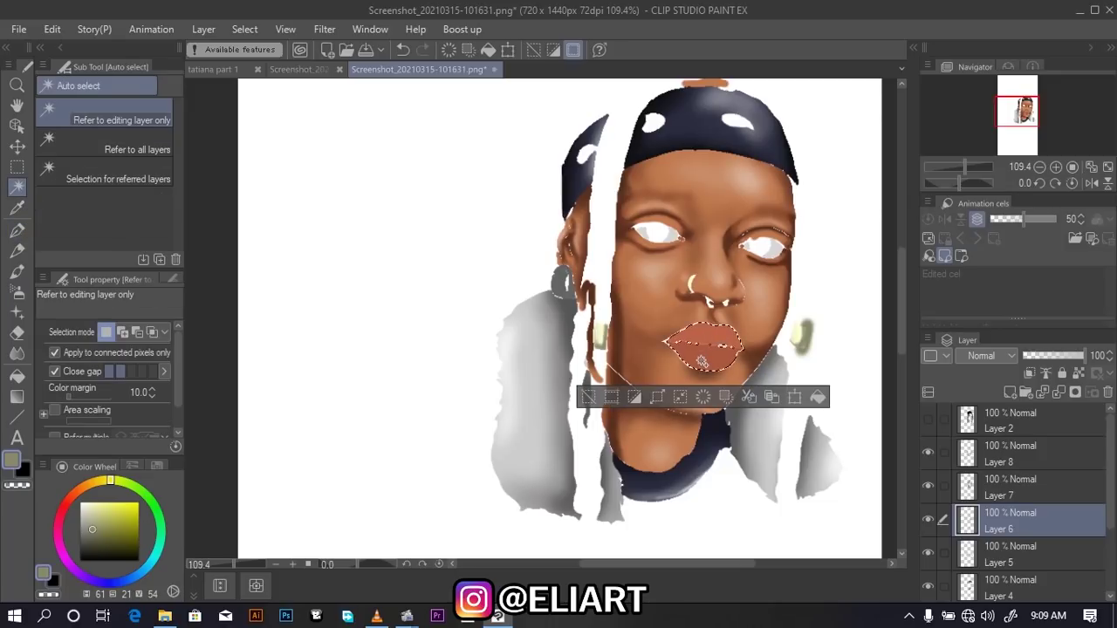
{"action": "left_click", "coordinate": [667, 236], "text": "shift"}
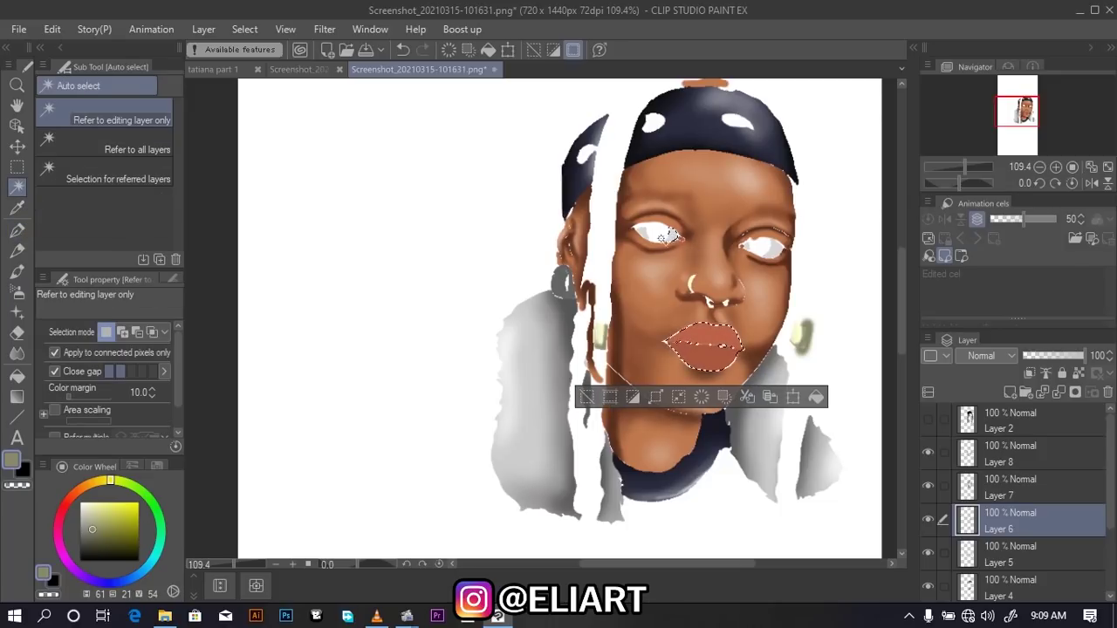
{"action": "left_click", "coordinate": [772, 248], "text": "shift"}
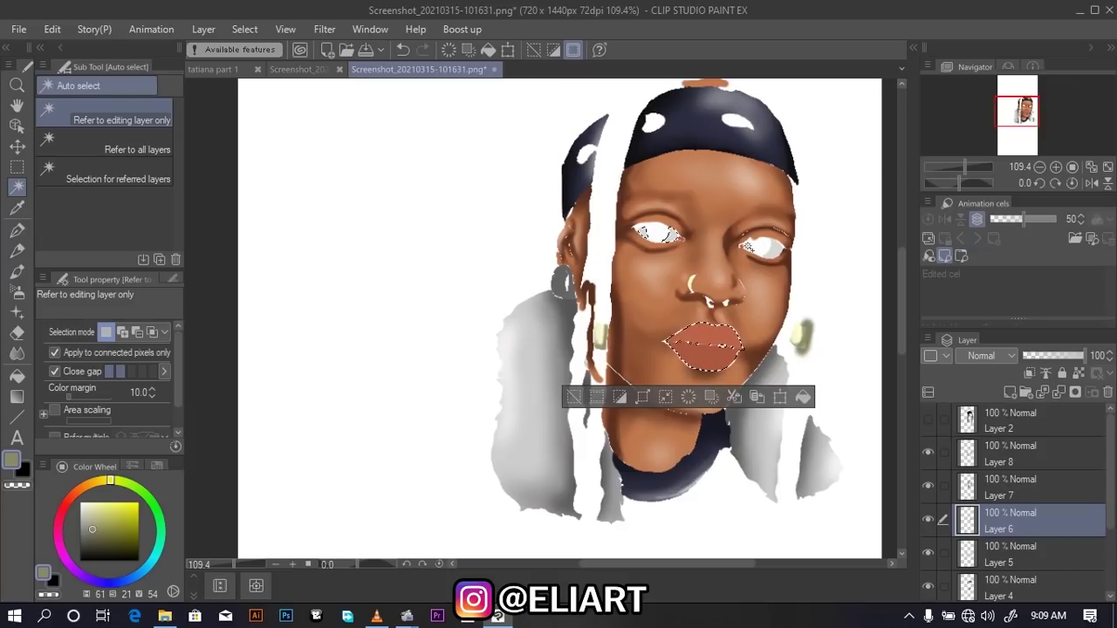
{"action": "left_click", "coordinate": [563, 281], "text": "shift"}
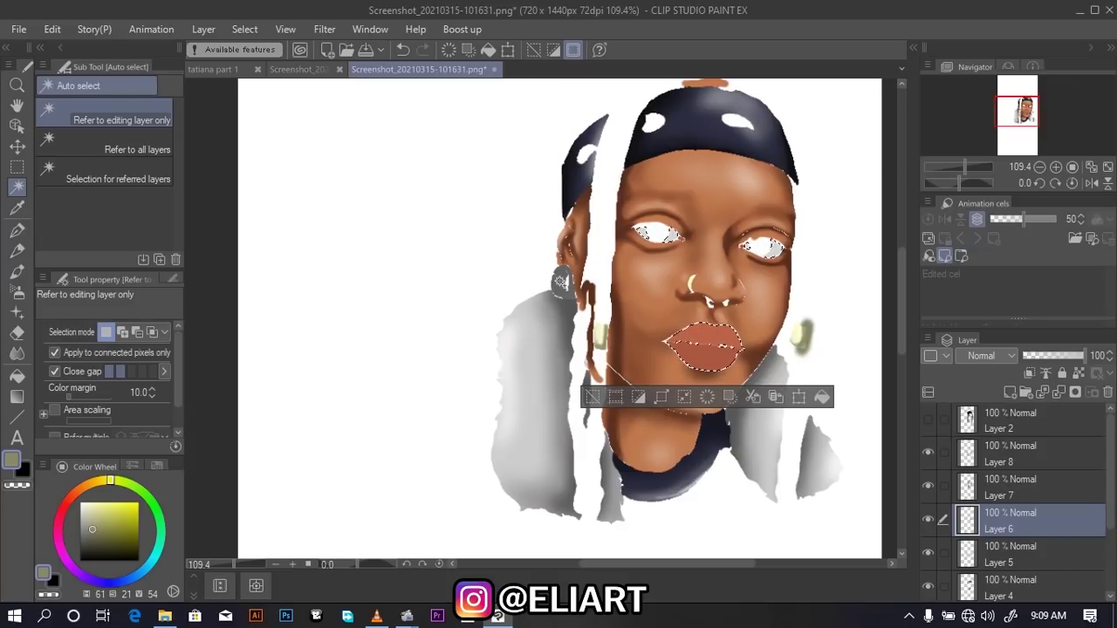
Show Layer 2 again, make Layer 8 active and zoom into the lips
{"action": "left_click", "coordinate": [929, 419]}
{"action": "left_click", "coordinate": [999, 448]}
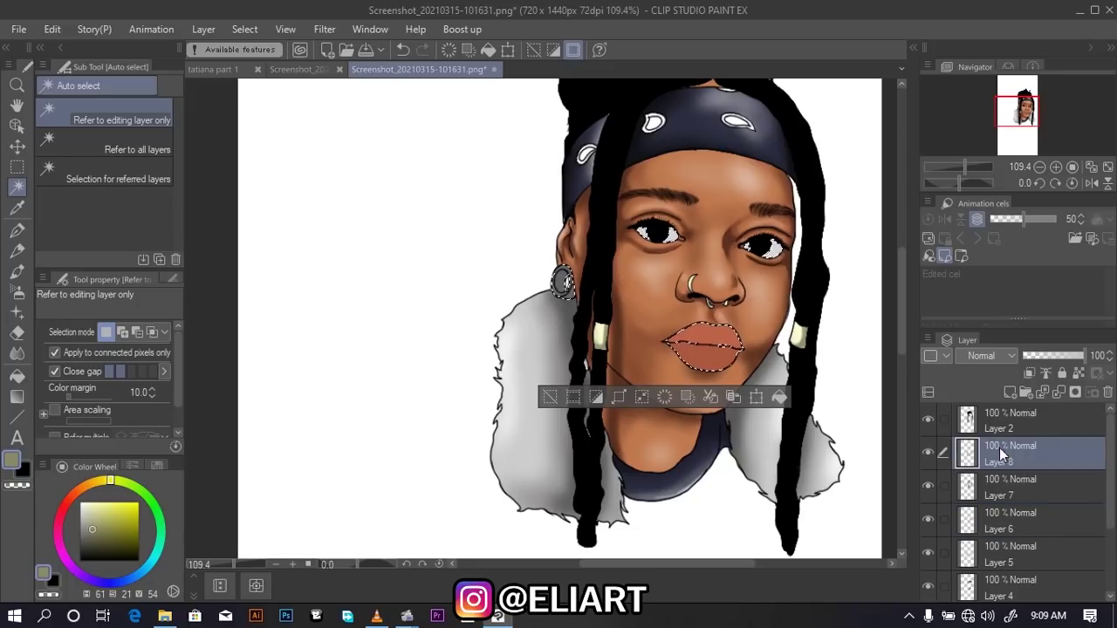
{"action": "scroll", "coordinate": [708, 349], "scroll_direction": "up", "scroll_amount": 2}
{"action": "scroll", "coordinate": [708, 349], "scroll_direction": "up", "scroll_amount": 2}
{"action": "scroll", "coordinate": [707, 349], "scroll_direction": "up", "scroll_amount": 2}
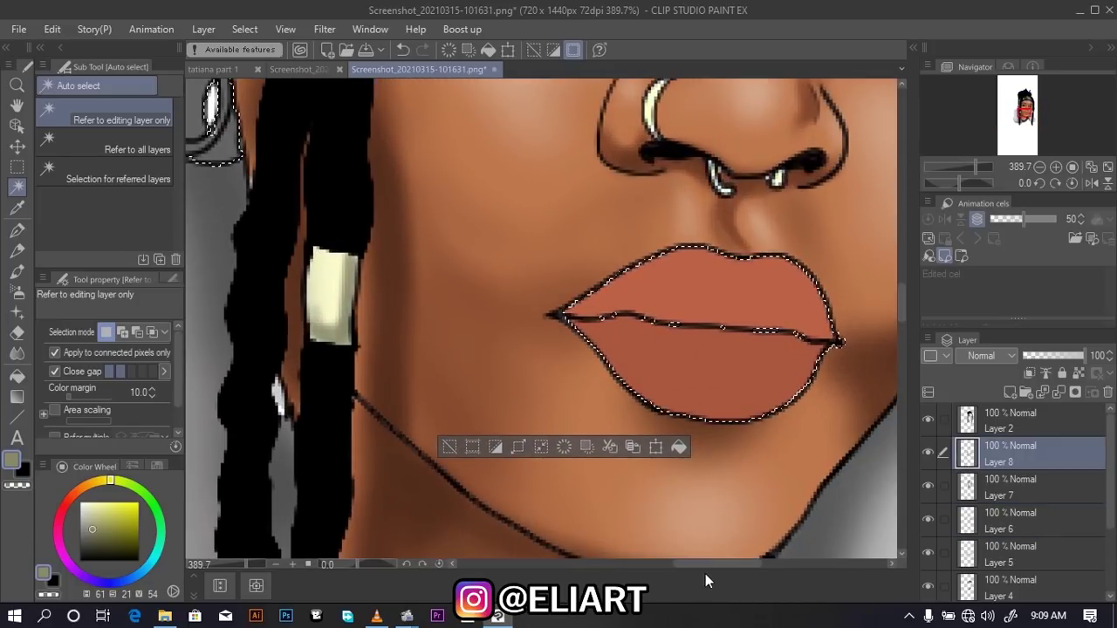
{"action": "left_click_drag", "start_coordinate": [706, 565], "coordinate": [750, 565]}
{"action": "scroll", "coordinate": [642, 366], "scroll_direction": "up", "scroll_amount": 1}
{"action": "scroll", "coordinate": [641, 366], "scroll_direction": "up", "scroll_amount": 1}
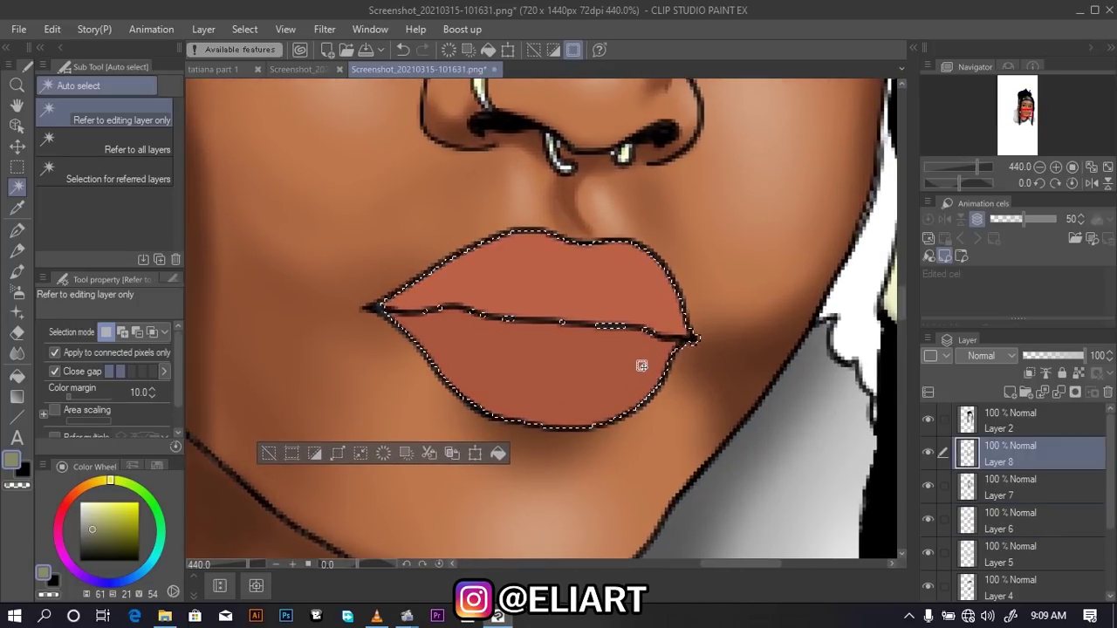
Darken the sampled lip colour and set the Soft airbrush to size 12.9, density 33
{"action": "left_click", "coordinate": [17, 207]}
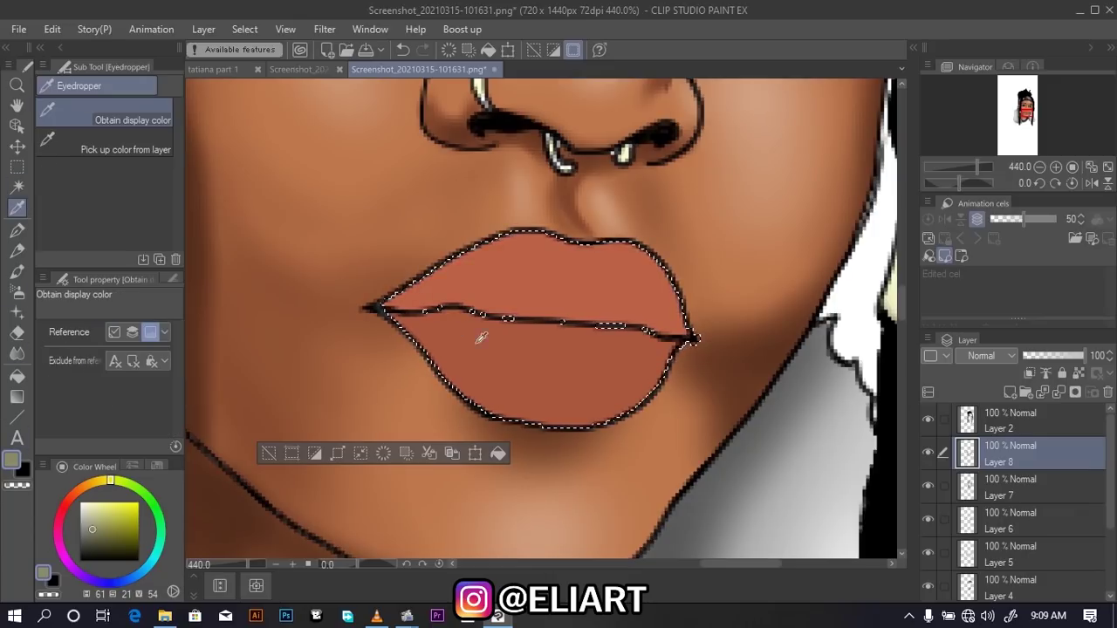
{"action": "left_click", "coordinate": [480, 327]}
{"action": "left_click", "coordinate": [11, 460]}
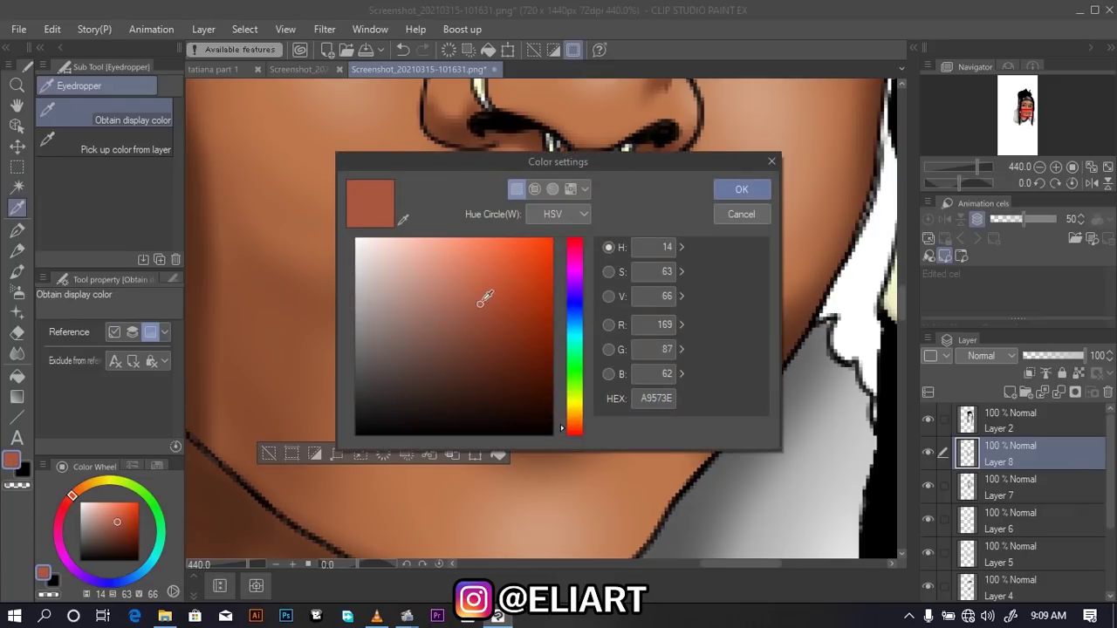
{"action": "left_click_drag", "start_coordinate": [481, 301], "coordinate": [478, 358]}
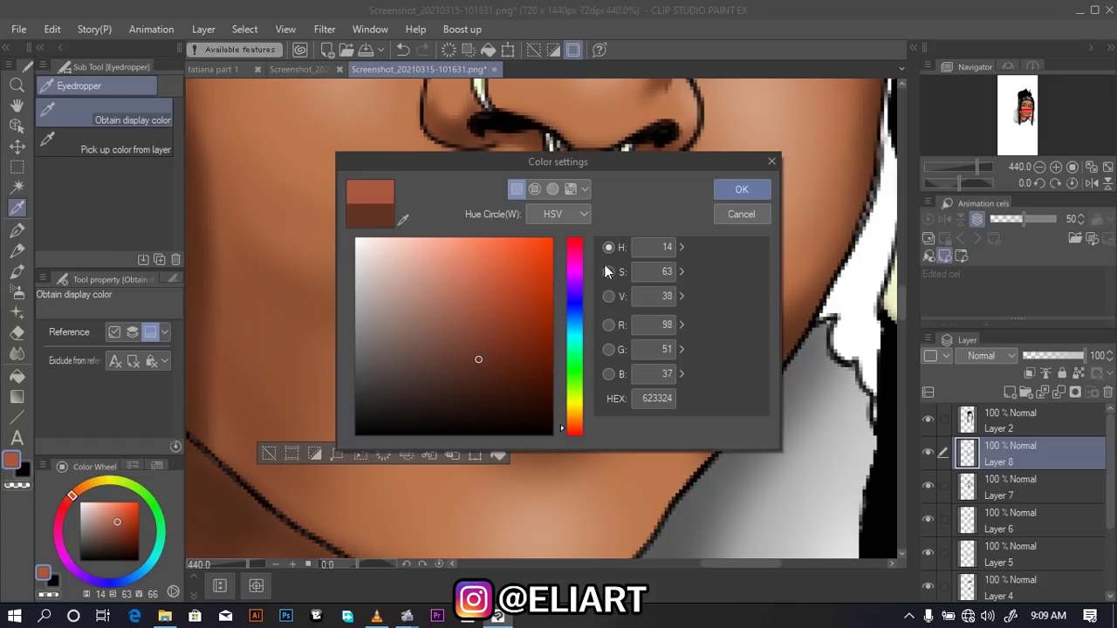
{"action": "left_click", "coordinate": [741, 191]}
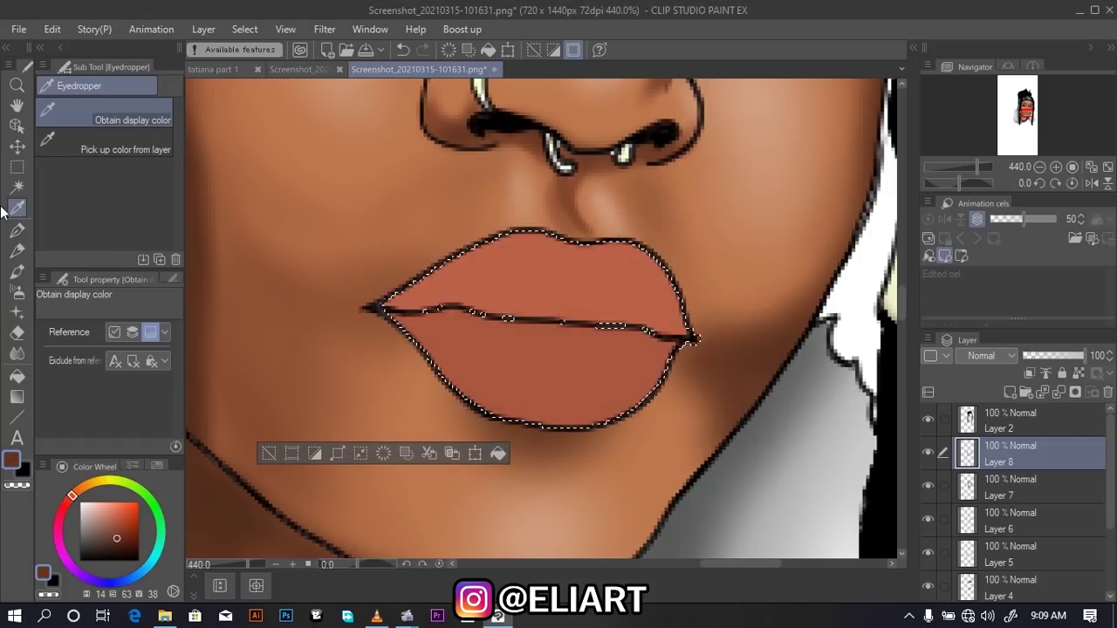
{"action": "left_click", "coordinate": [16, 290]}
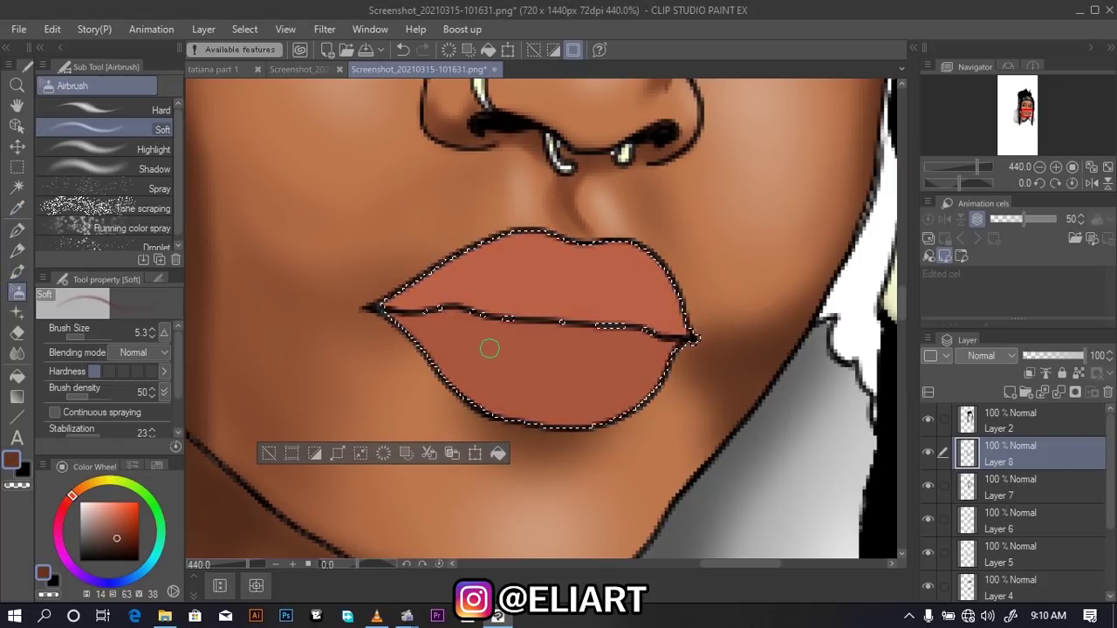
{"action": "left_click_drag", "start_coordinate": [86, 336], "coordinate": [91, 338]}
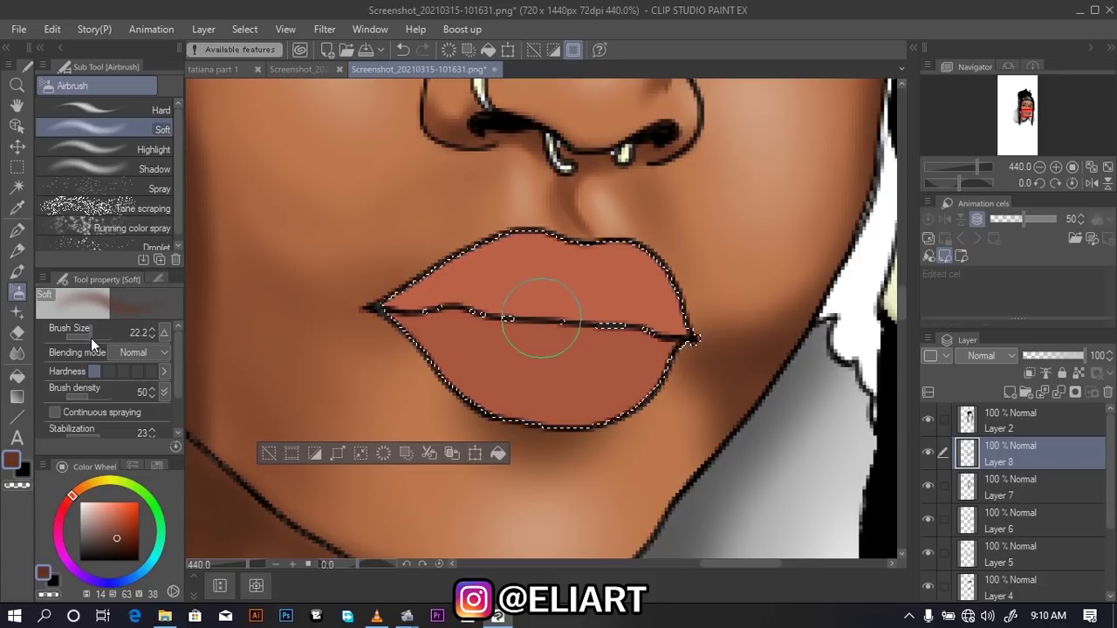
{"action": "left_click_drag", "start_coordinate": [96, 395], "coordinate": [80, 400]}
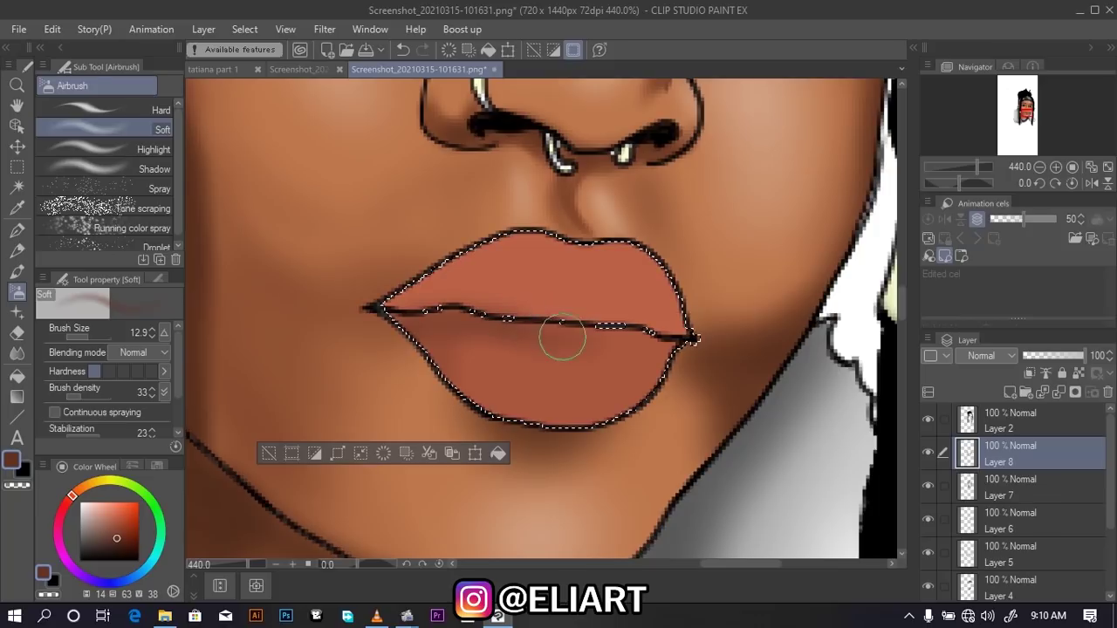
Airbrush shadows along the lip line, the lower lip's bottom edge and the upper lip
{"action": "left_click_drag", "start_coordinate": [562, 339], "coordinate": [648, 347]}
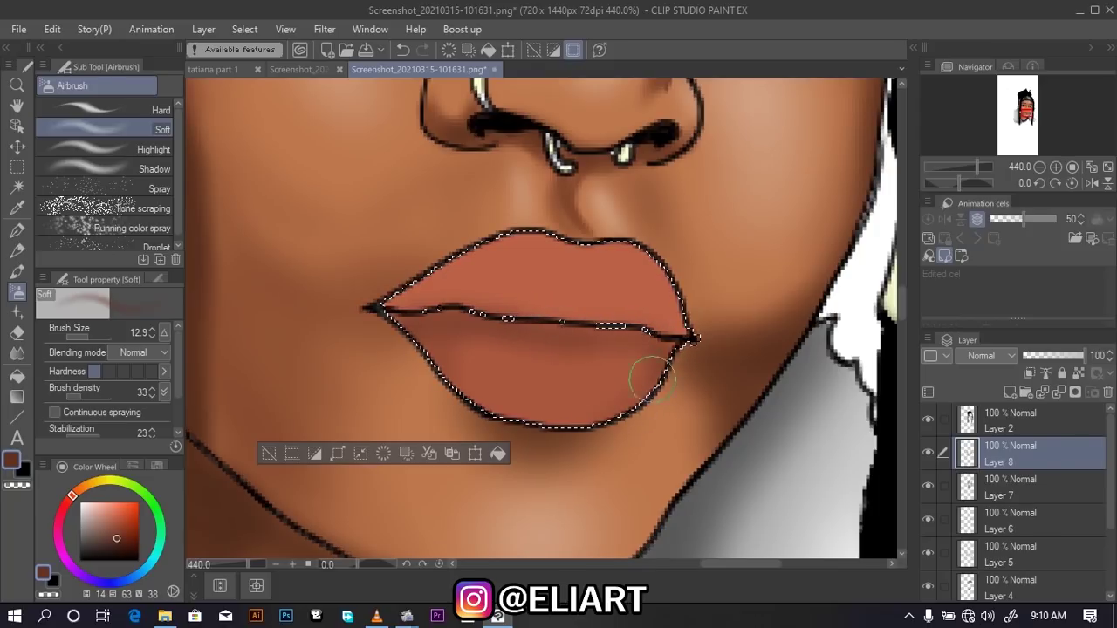
{"action": "left_click_drag", "start_coordinate": [599, 419], "coordinate": [458, 384]}
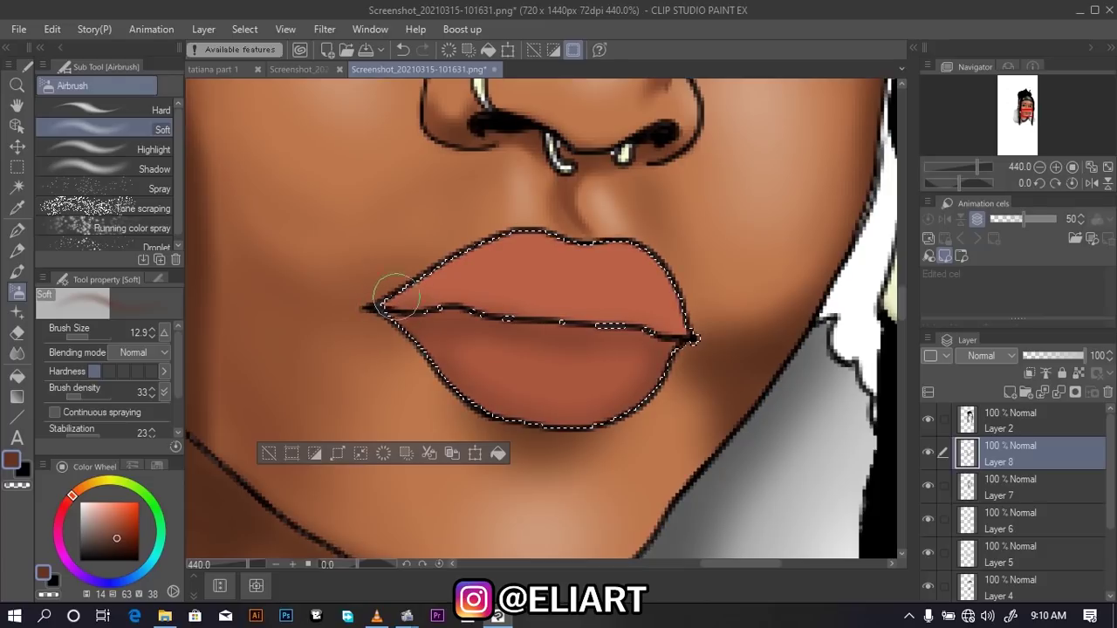
{"action": "left_click_drag", "start_coordinate": [460, 309], "coordinate": [501, 317]}
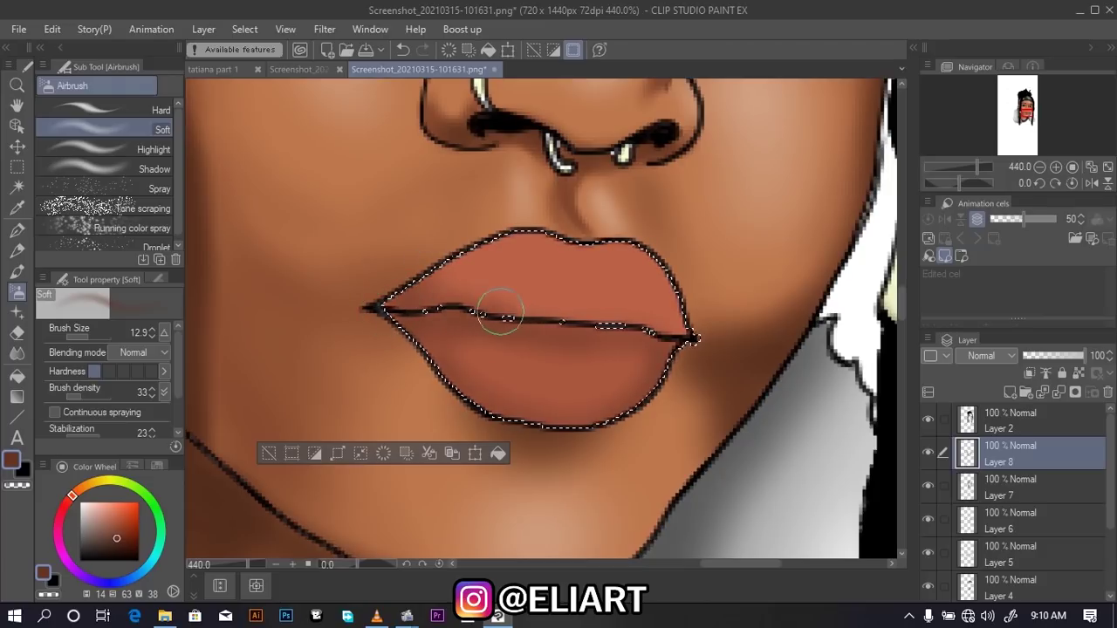
{"action": "scroll", "coordinate": [82, 338], "scroll_direction": "down", "scroll_amount": 2}
{"action": "scroll", "coordinate": [91, 338], "scroll_direction": "down", "scroll_amount": 2}
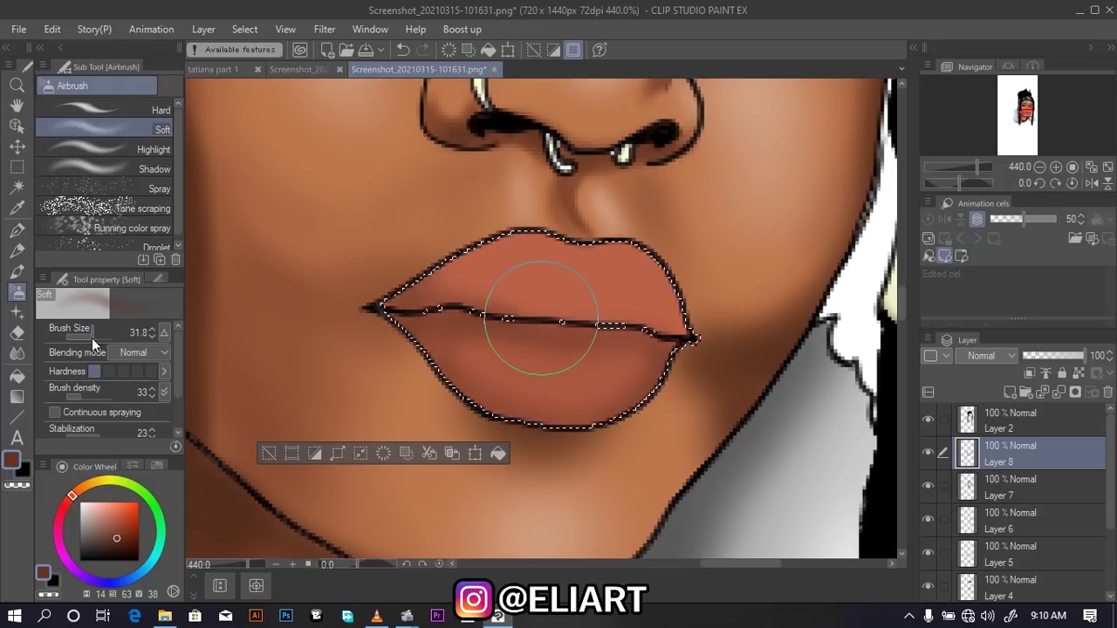
{"action": "scroll", "coordinate": [88, 342], "scroll_direction": "down", "scroll_amount": 2}
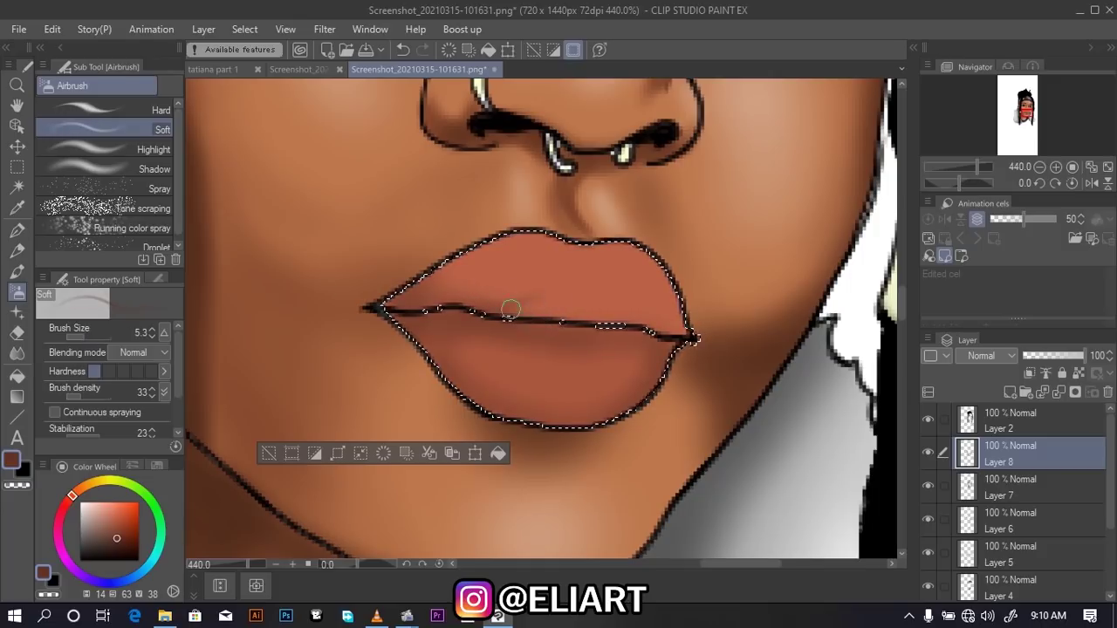
{"action": "left_click_drag", "start_coordinate": [510, 309], "coordinate": [580, 295]}
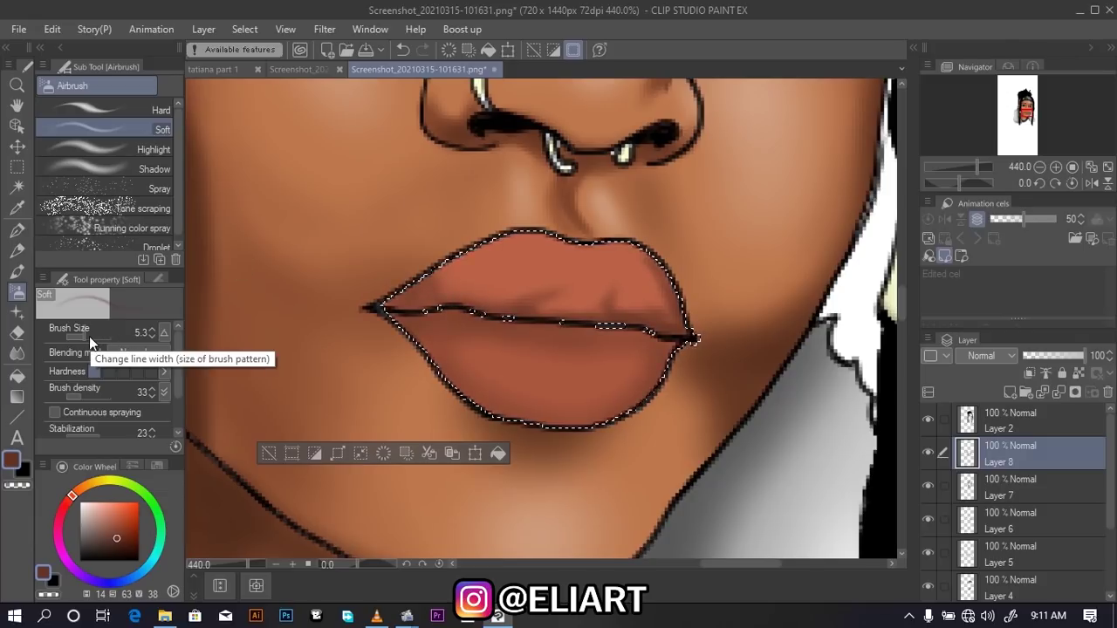
{"action": "left_click_drag", "start_coordinate": [89, 336], "coordinate": [89, 339]}
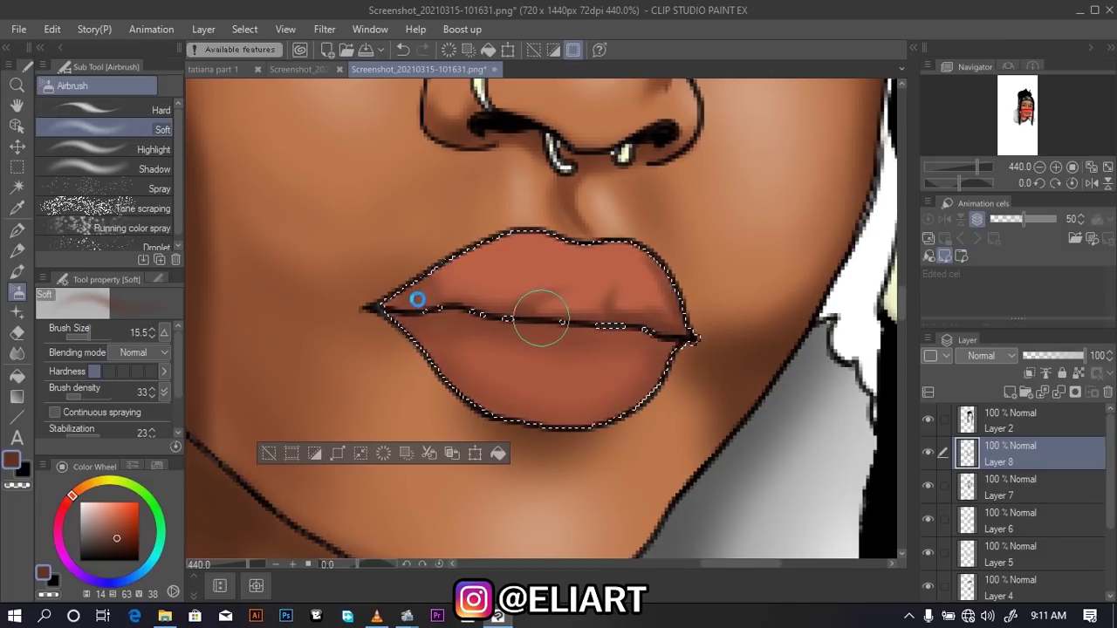
{"action": "mouse_move", "coordinate": [541, 319]}
{"action": "left_mouse_down"}
{"action": "mouse_move", "coordinate": [508, 290]}
{"action": "mouse_move", "coordinate": [656, 299]}
{"action": "mouse_move", "coordinate": [658, 247]}
{"action": "left_mouse_up"}
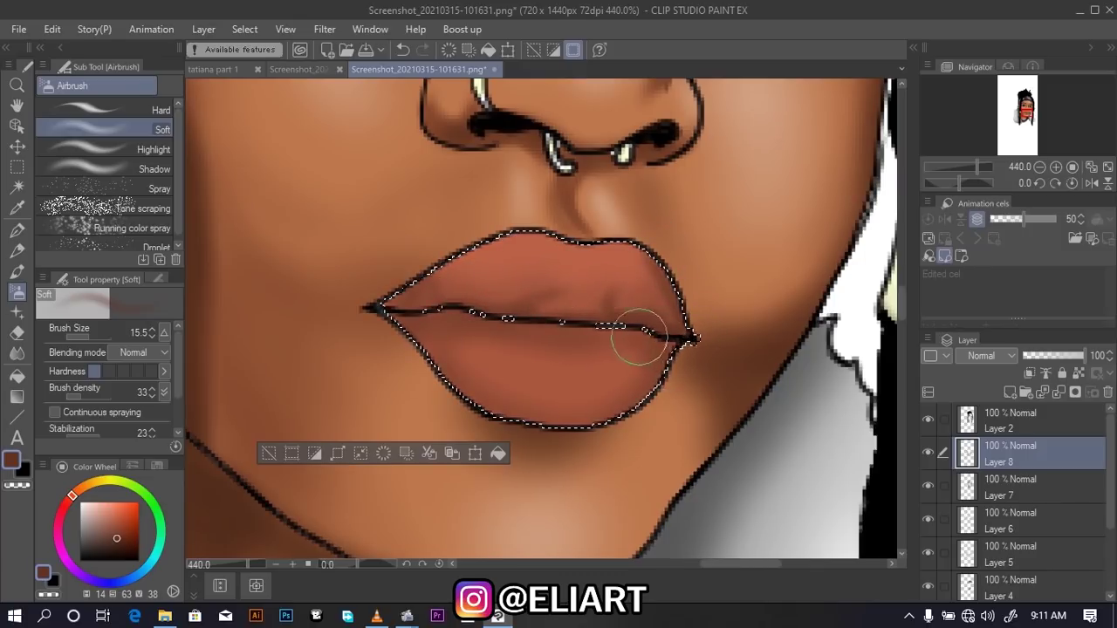
{"action": "mouse_move", "coordinate": [639, 336]}
{"action": "left_mouse_down"}
{"action": "mouse_move", "coordinate": [387, 309]}
{"action": "mouse_move", "coordinate": [435, 352]}
{"action": "mouse_move", "coordinate": [605, 394]}
{"action": "mouse_move", "coordinate": [678, 374]}
{"action": "left_mouse_up"}
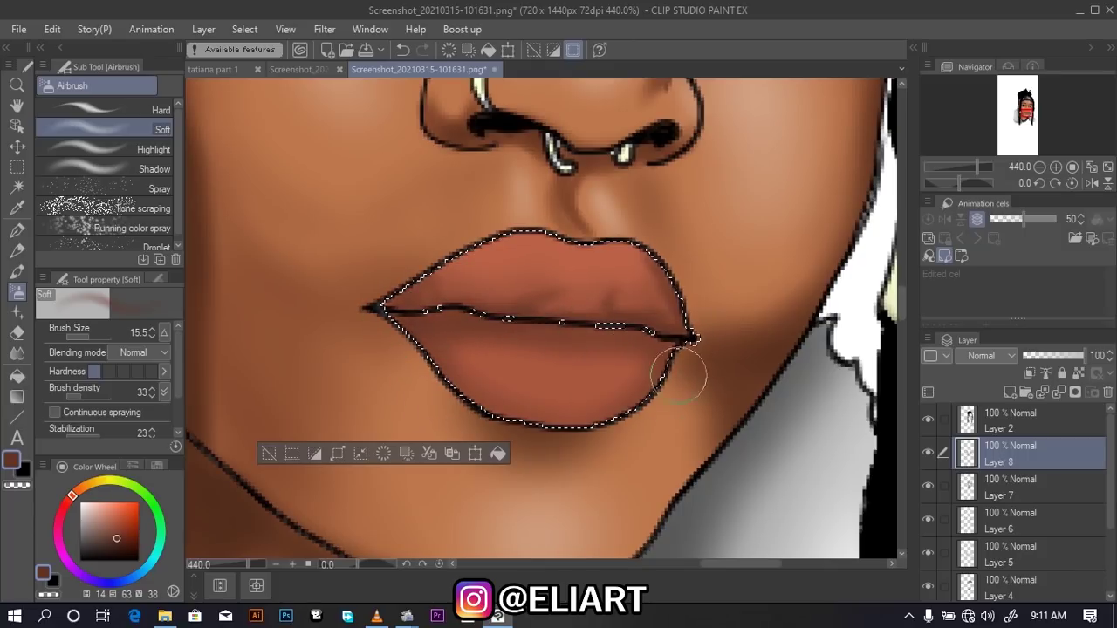
Deepen the lower-lip corner and upper lip line in dark brown 452015 with a size-3.1 airbrush
{"action": "left_click", "coordinate": [17, 463]}
{"action": "left_click_drag", "start_coordinate": [466, 333], "coordinate": [490, 383]}
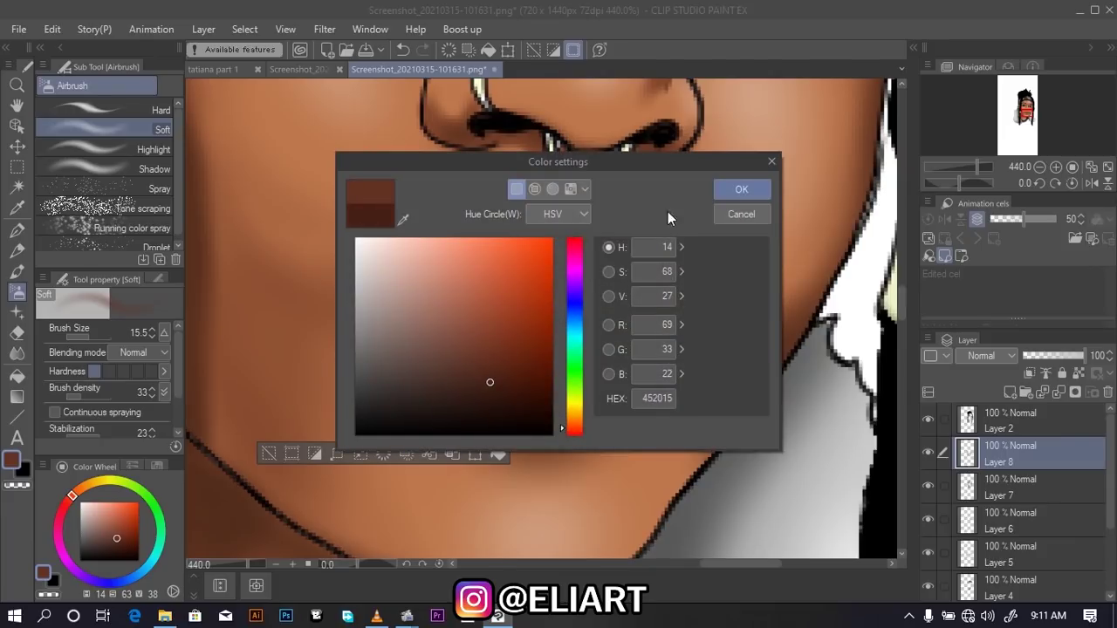
{"action": "left_click", "coordinate": [741, 190]}
{"action": "left_click_drag", "start_coordinate": [86, 335], "coordinate": [89, 335]}
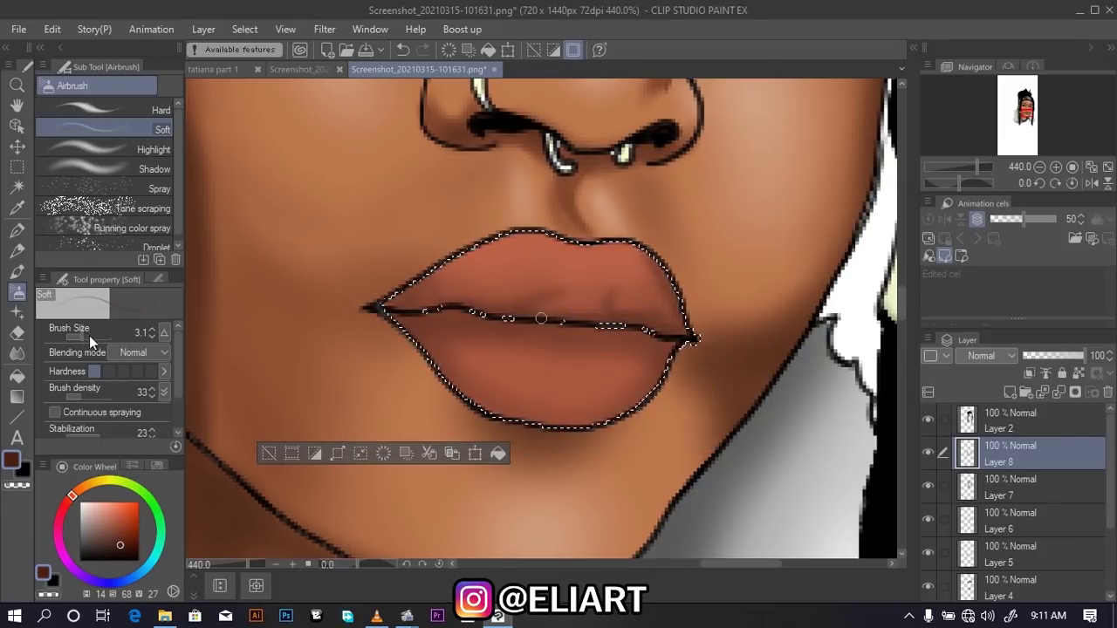
{"action": "left_click", "coordinate": [85, 336]}
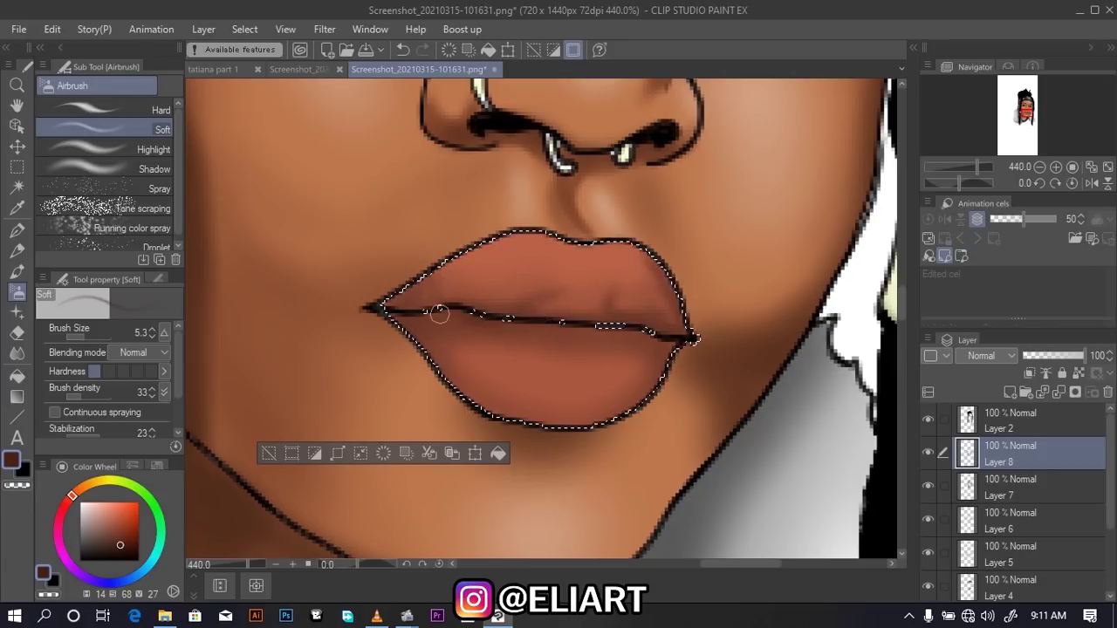
{"action": "left_click_drag", "start_coordinate": [431, 351], "coordinate": [407, 327]}
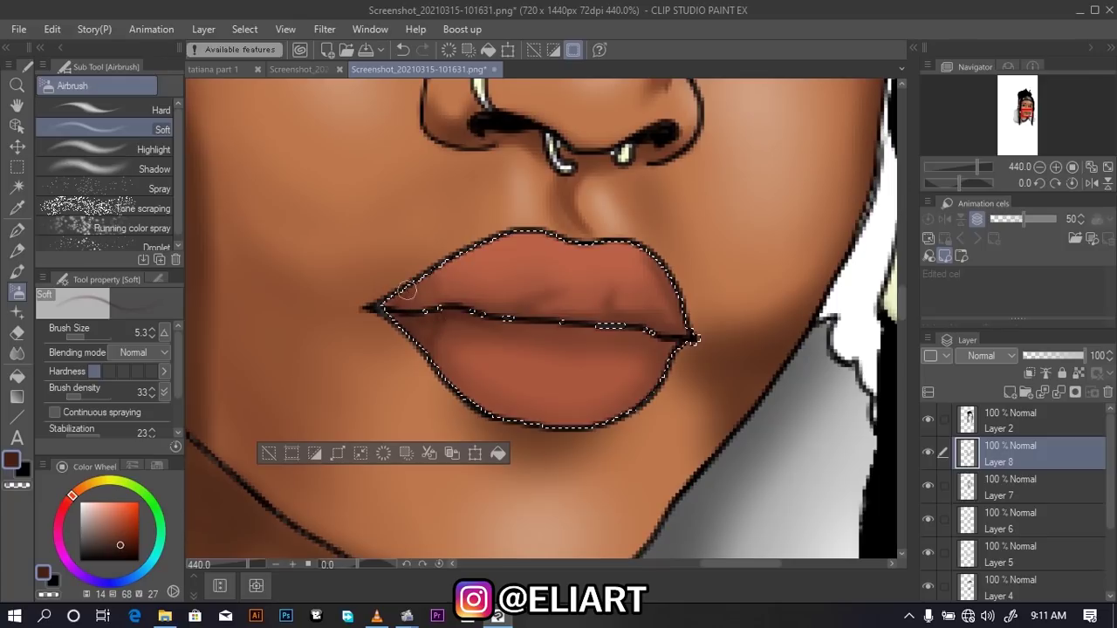
{"action": "mouse_move", "coordinate": [431, 314]}
{"action": "left_mouse_down"}
{"action": "mouse_move", "coordinate": [428, 292]}
{"action": "mouse_move", "coordinate": [434, 321]}
{"action": "mouse_move", "coordinate": [399, 310]}
{"action": "left_mouse_up"}
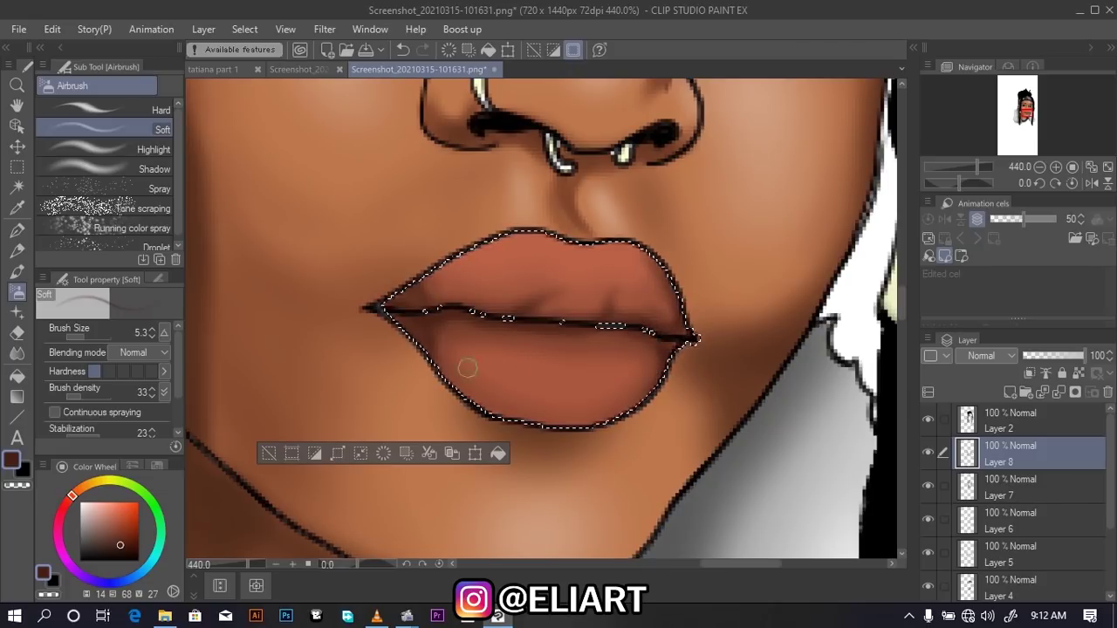
Add faint white highlights on both lips with a size-9, density-15 airbrush
{"action": "double_click", "coordinate": [19, 460]}
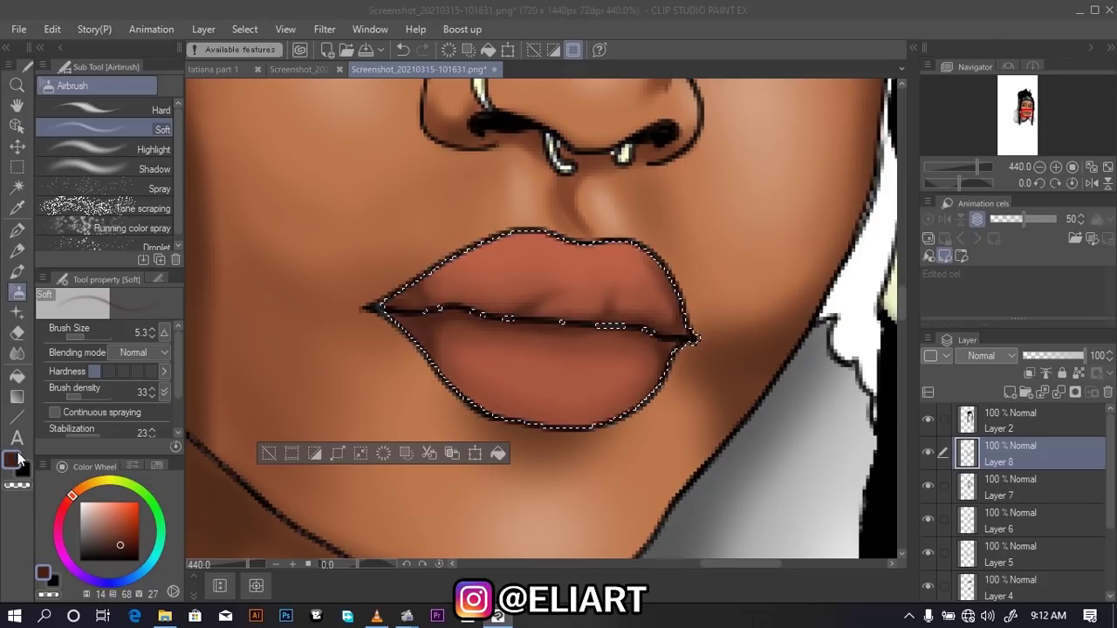
{"action": "left_click_drag", "start_coordinate": [371, 266], "coordinate": [359, 227]}
{"action": "left_click", "coordinate": [734, 189]}
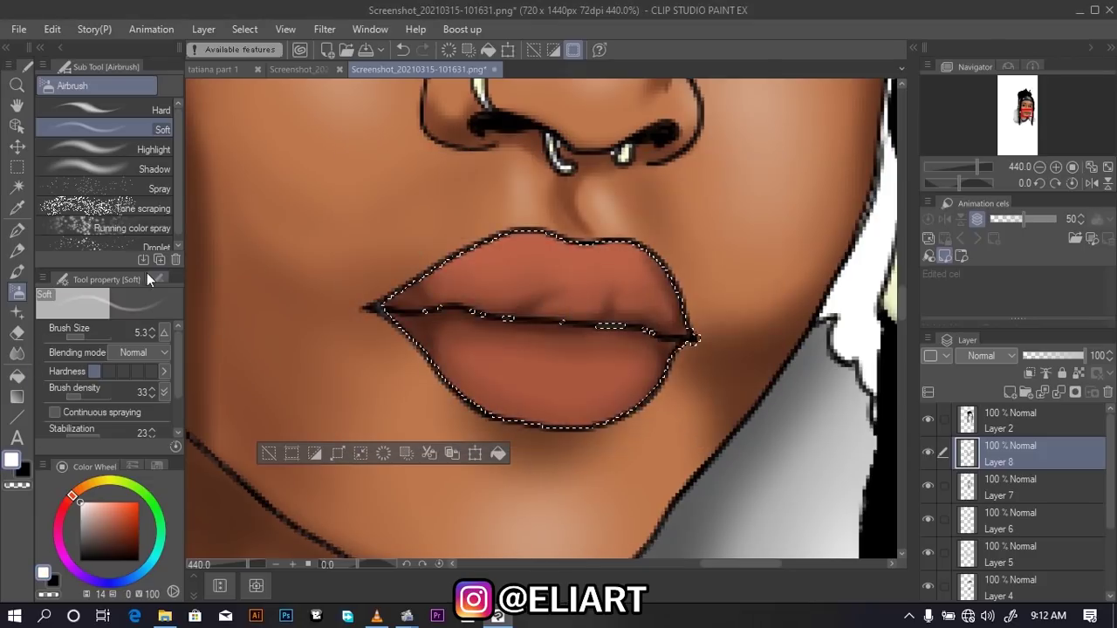
{"action": "left_click", "coordinate": [91, 335]}
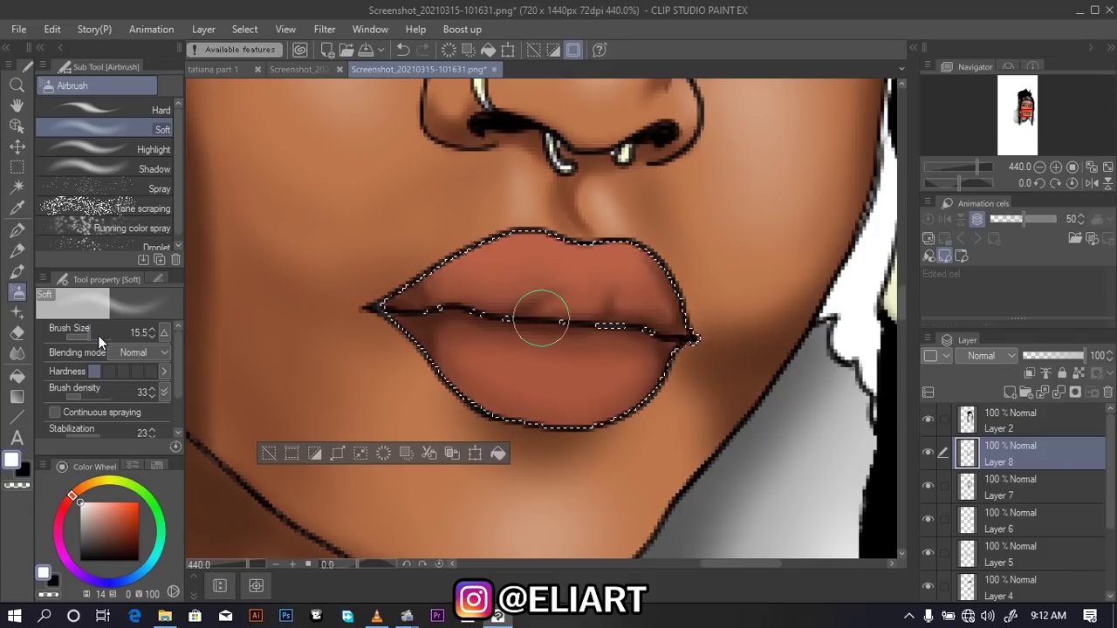
{"action": "left_click", "coordinate": [87, 338]}
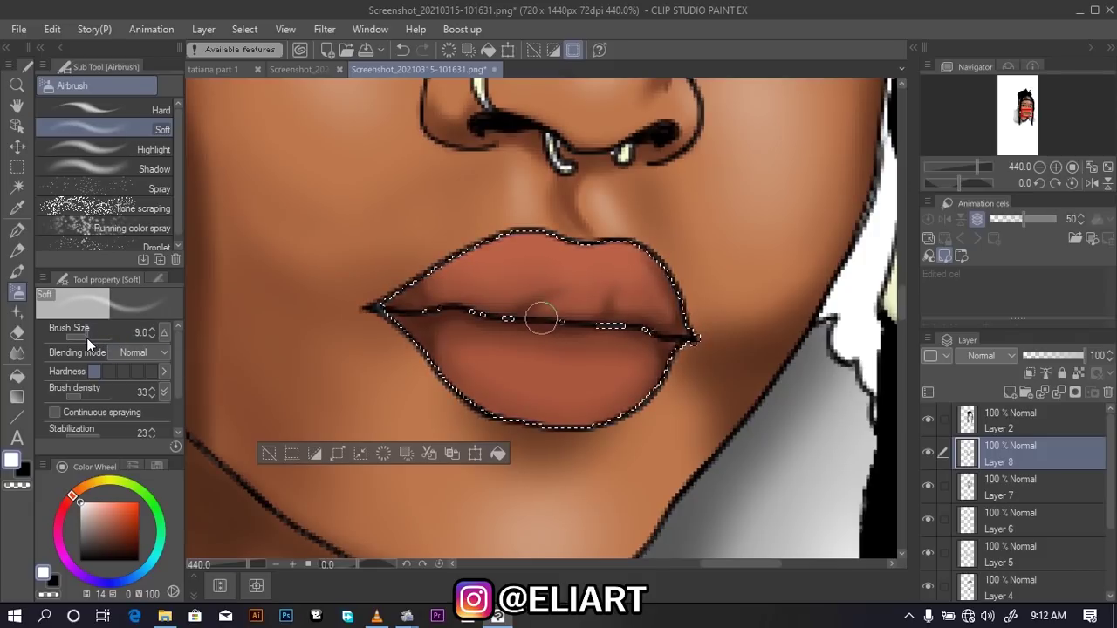
{"action": "left_click", "coordinate": [74, 395]}
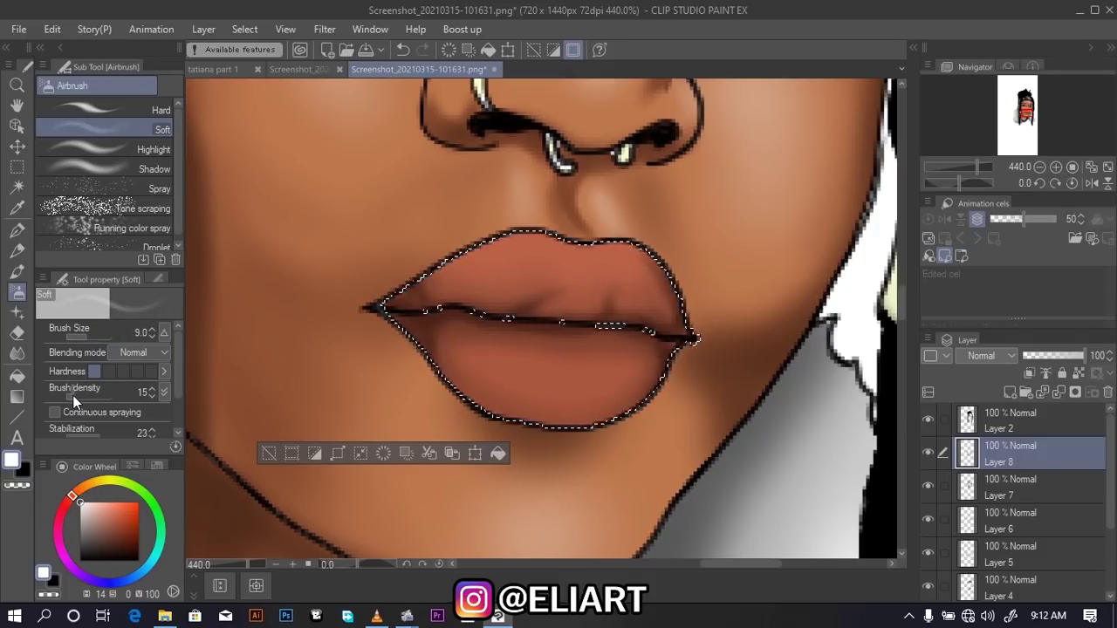
{"action": "mouse_move", "coordinate": [476, 258]}
{"action": "left_mouse_down"}
{"action": "mouse_move", "coordinate": [627, 252]}
{"action": "mouse_move", "coordinate": [569, 281]}
{"action": "mouse_move", "coordinate": [462, 277]}
{"action": "left_mouse_up"}
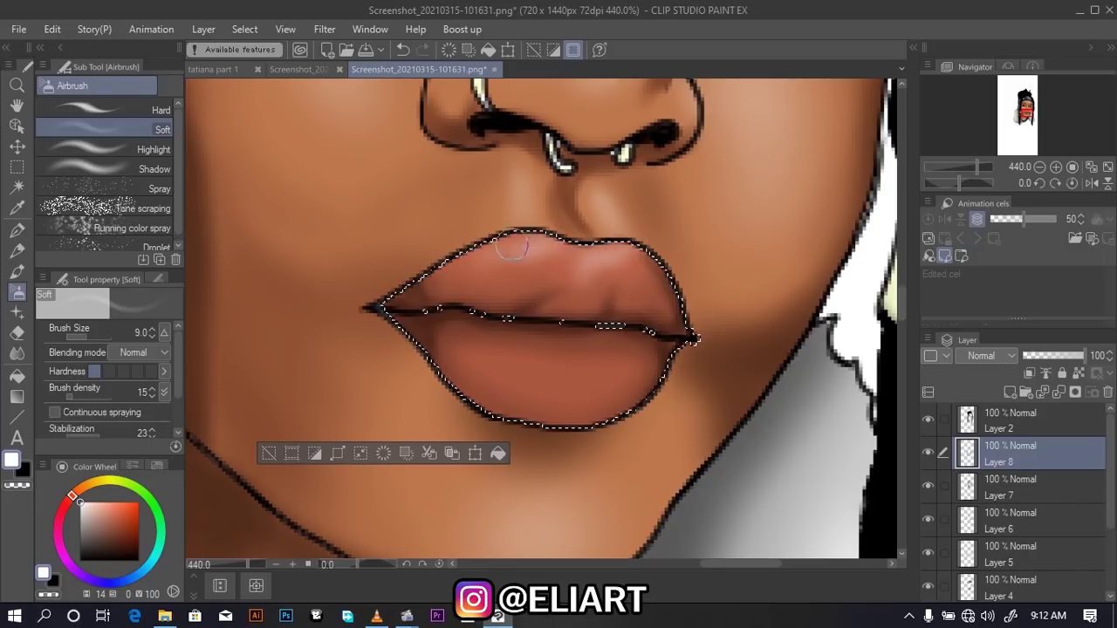
{"action": "mouse_move", "coordinate": [485, 361]}
{"action": "left_mouse_down"}
{"action": "mouse_move", "coordinate": [499, 376]}
{"action": "mouse_move", "coordinate": [568, 386]}
{"action": "mouse_move", "coordinate": [613, 374]}
{"action": "mouse_move", "coordinate": [473, 354]}
{"action": "mouse_move", "coordinate": [500, 376]}
{"action": "mouse_move", "coordinate": [487, 379]}
{"action": "mouse_move", "coordinate": [533, 399]}
{"action": "mouse_move", "coordinate": [586, 403]}
{"action": "mouse_move", "coordinate": [622, 374]}
{"action": "mouse_move", "coordinate": [510, 363]}
{"action": "left_mouse_up"}
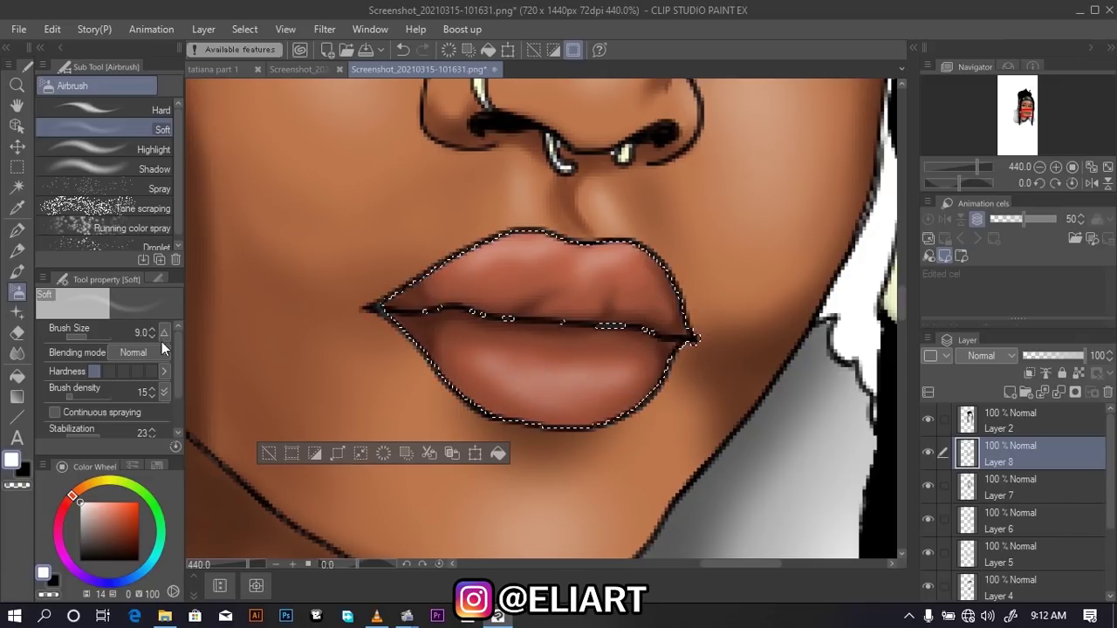
Strengthen the lower-lip gloss, then spread it and brighten the upper-lip highlight at size 12.9
{"action": "left_click", "coordinate": [87, 395]}
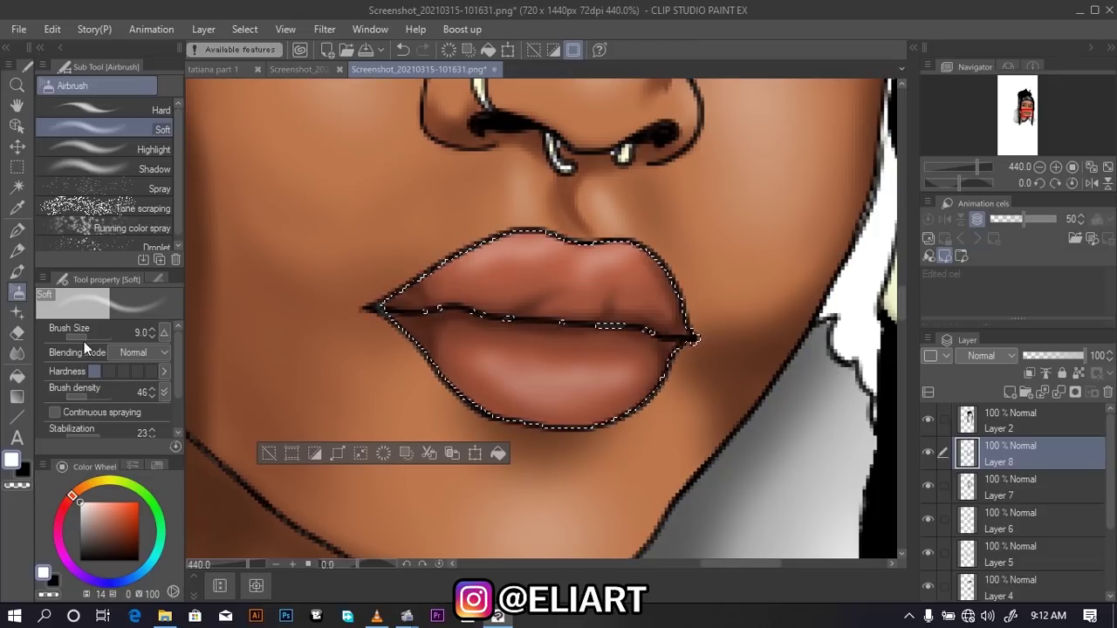
{"action": "left_click_drag", "start_coordinate": [84, 341], "coordinate": [77, 338]}
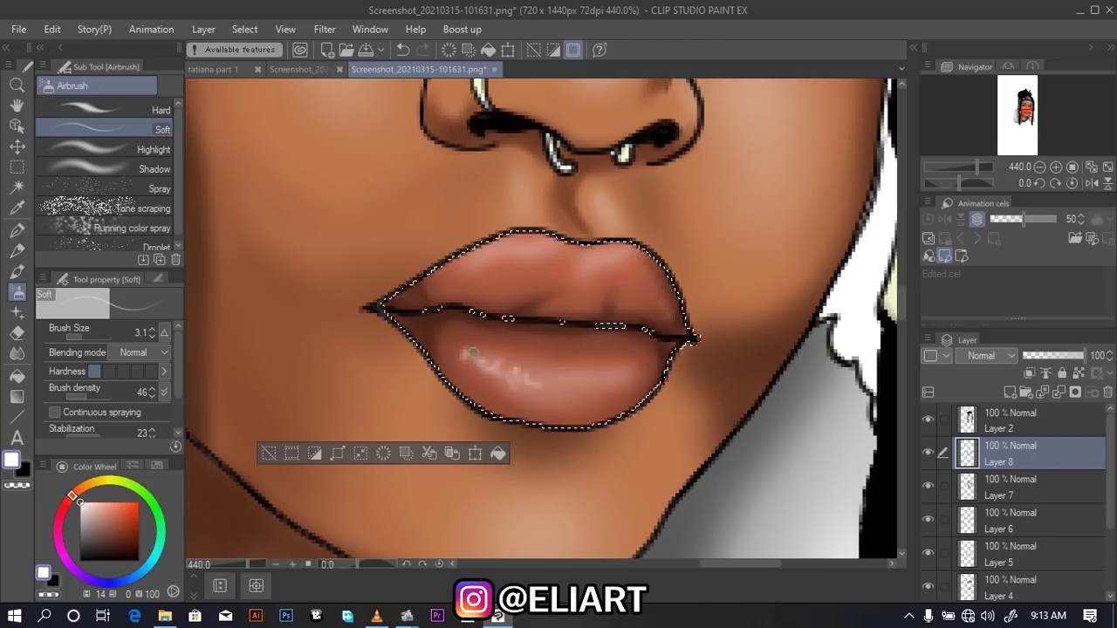
{"action": "left_click_drag", "start_coordinate": [471, 353], "coordinate": [455, 352]}
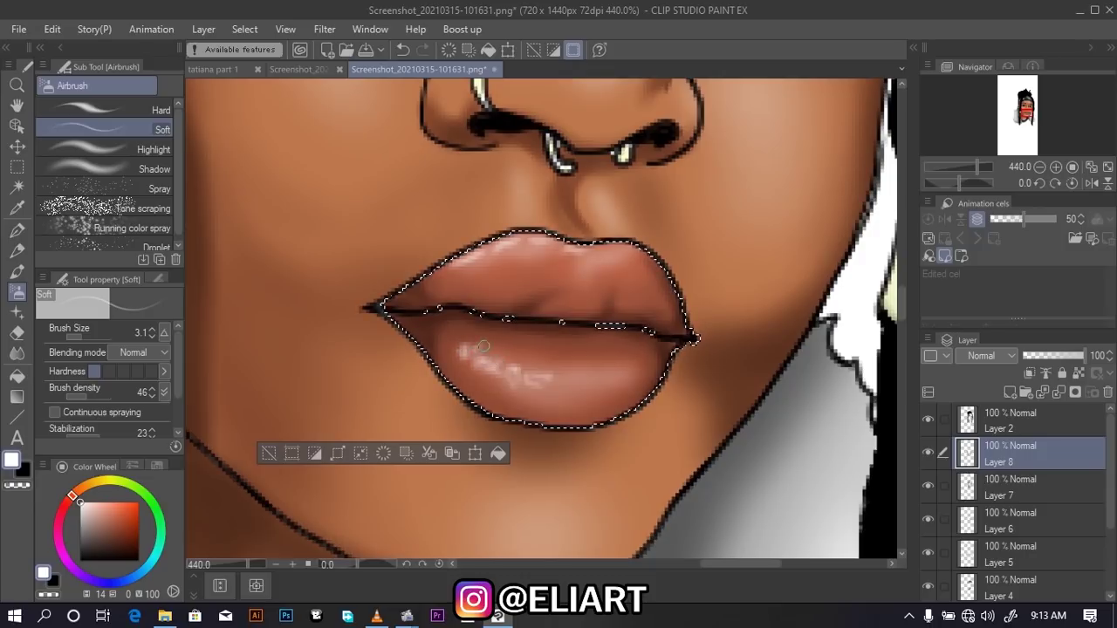
{"action": "left_click_drag", "start_coordinate": [484, 347], "coordinate": [503, 367]}
{"action": "left_click_drag", "start_coordinate": [88, 396], "coordinate": [94, 396]}
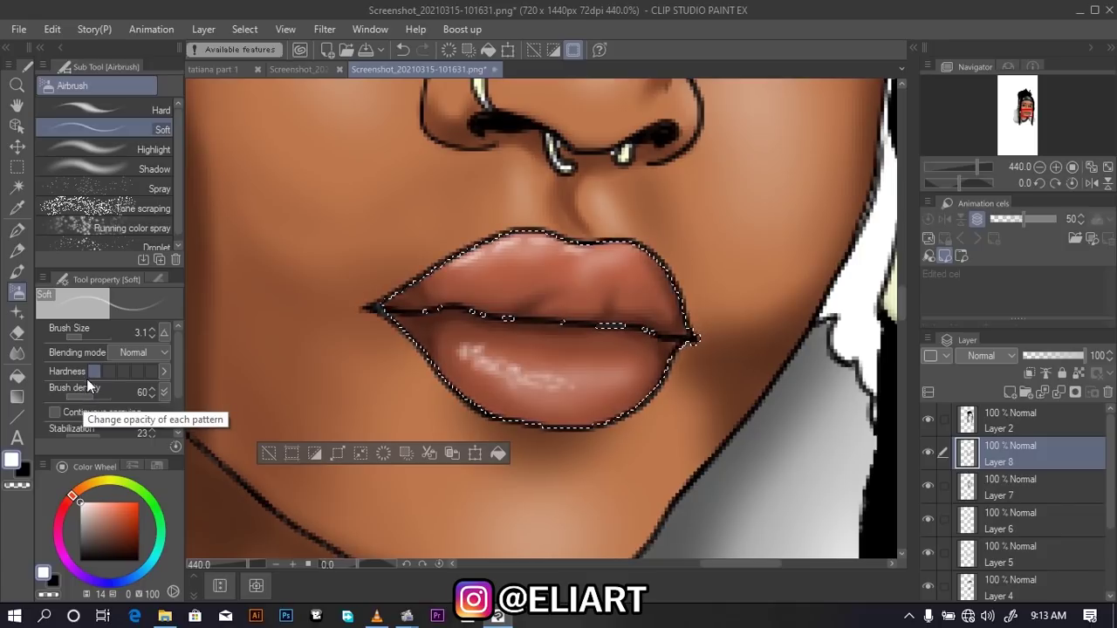
{"action": "left_click", "coordinate": [73, 396]}
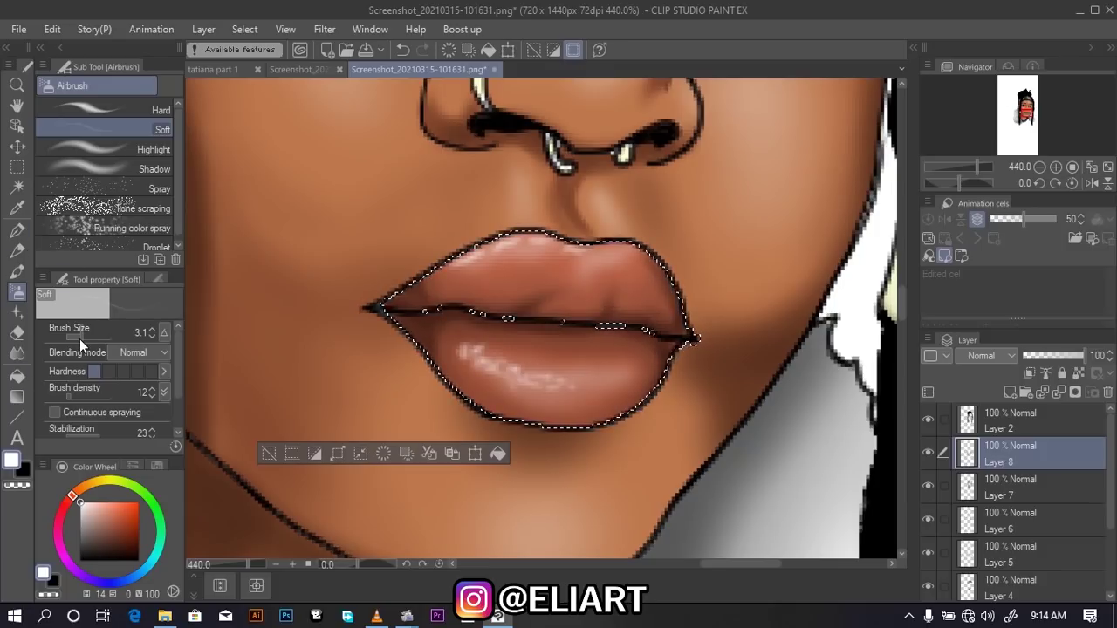
{"action": "left_click_drag", "start_coordinate": [79, 338], "coordinate": [88, 337]}
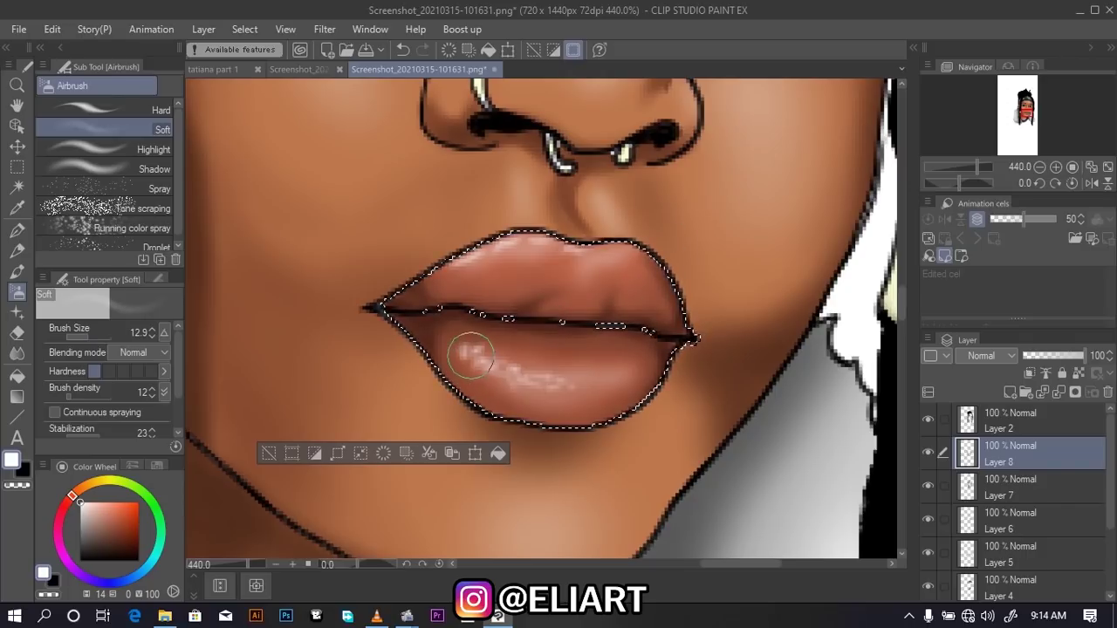
{"action": "left_click_drag", "start_coordinate": [474, 358], "coordinate": [565, 376]}
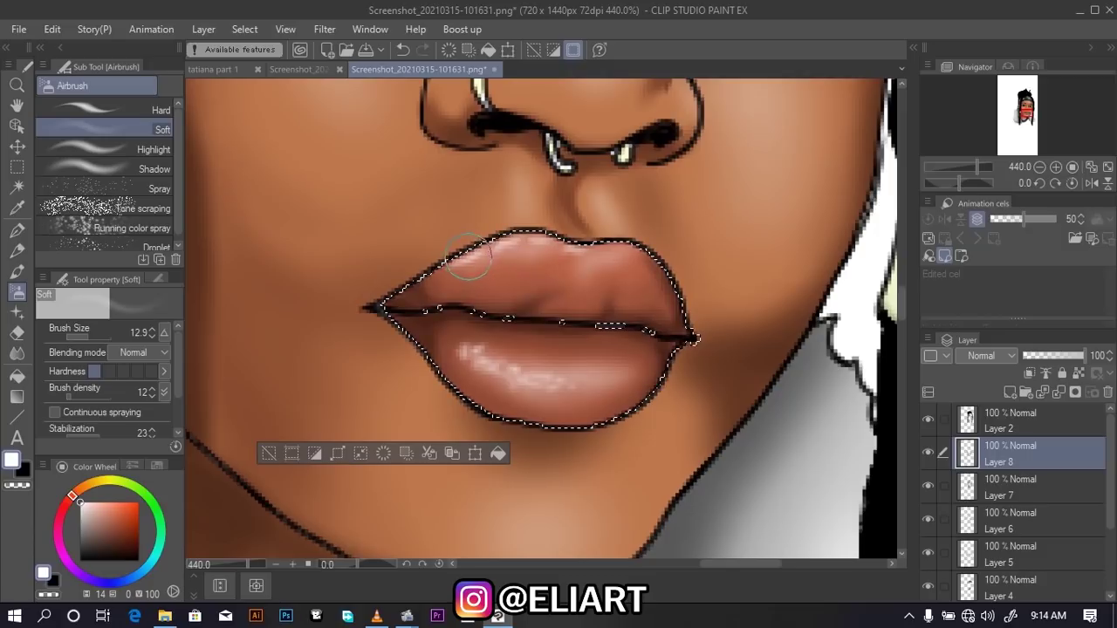
{"action": "left_click_drag", "start_coordinate": [512, 274], "coordinate": [520, 248]}
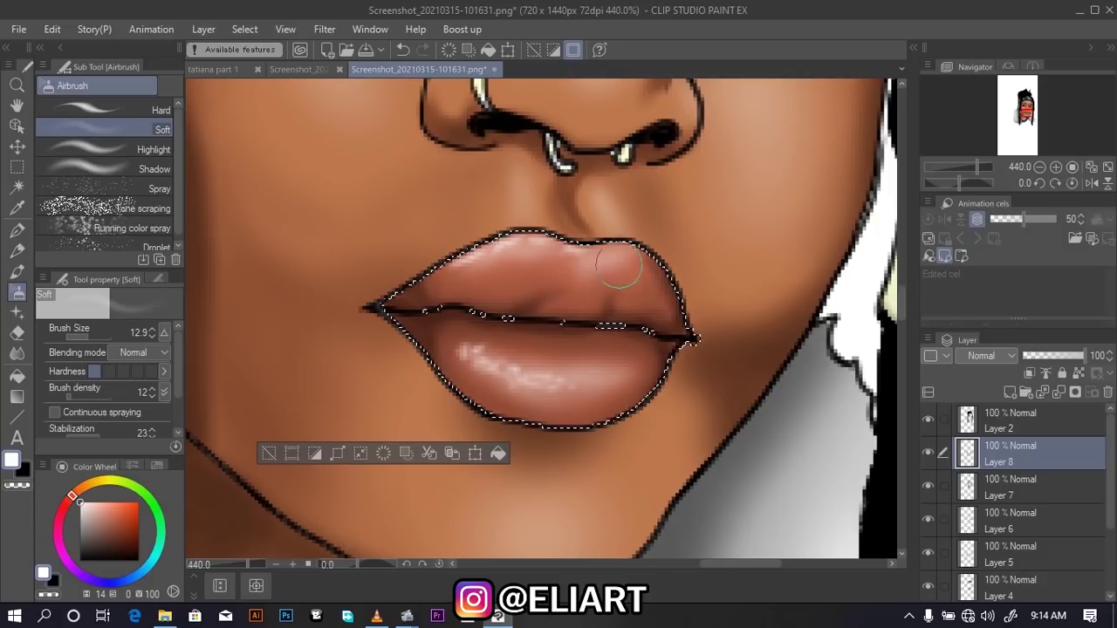
Deselect the lips and review the whole portrait zoomed out, then zoom back in
{"action": "scroll", "coordinate": [660, 240], "scroll_direction": "down", "scroll_amount": 3}
{"action": "scroll", "coordinate": [660, 240], "scroll_direction": "down", "scroll_amount": 2}
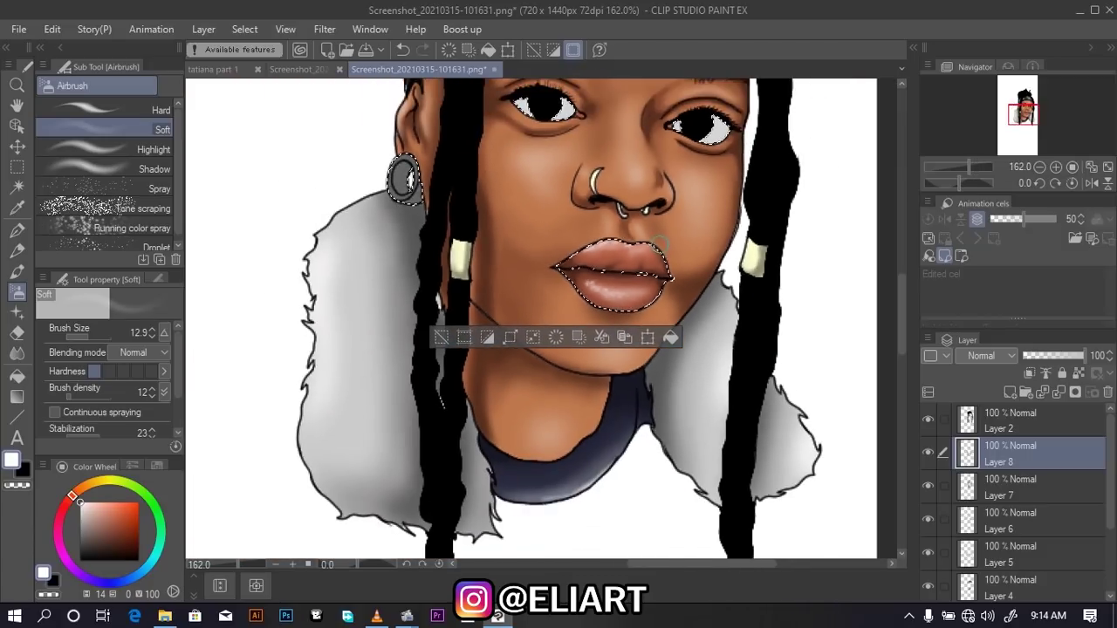
{"action": "left_click", "coordinate": [243, 31]}
{"action": "left_click", "coordinate": [284, 72]}
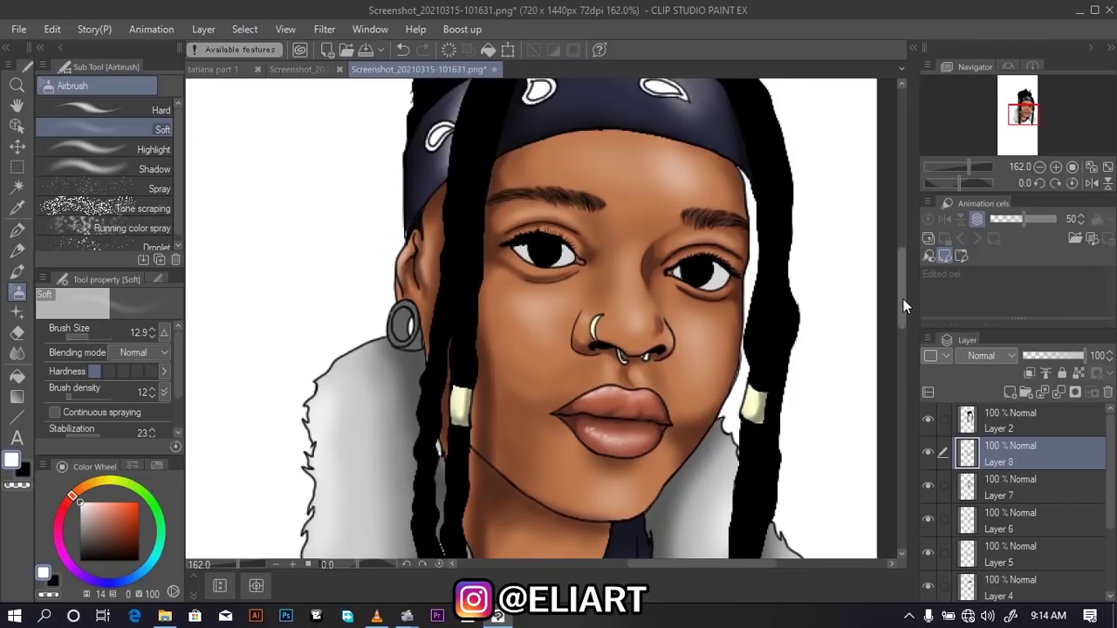
{"action": "scroll", "coordinate": [746, 314], "scroll_direction": "down", "scroll_amount": 2}
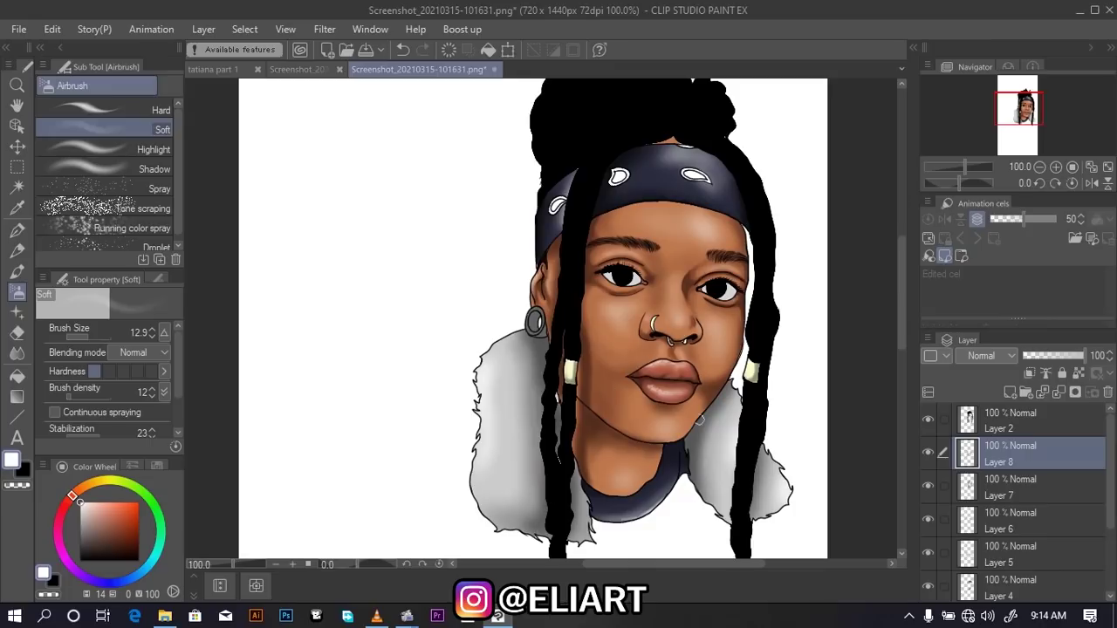
{"action": "scroll", "coordinate": [794, 397], "scroll_direction": "up", "scroll_amount": 1}
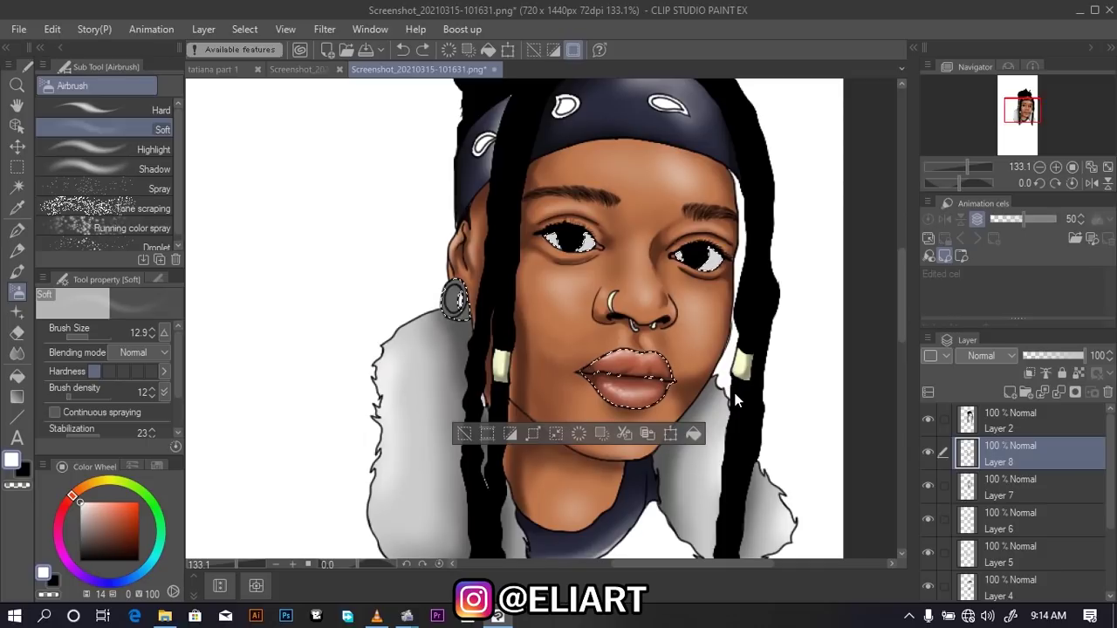
{"action": "scroll", "coordinate": [651, 252], "scroll_direction": "up", "scroll_amount": 1}
{"action": "scroll", "coordinate": [724, 262], "scroll_direction": "up", "scroll_amount": 2}
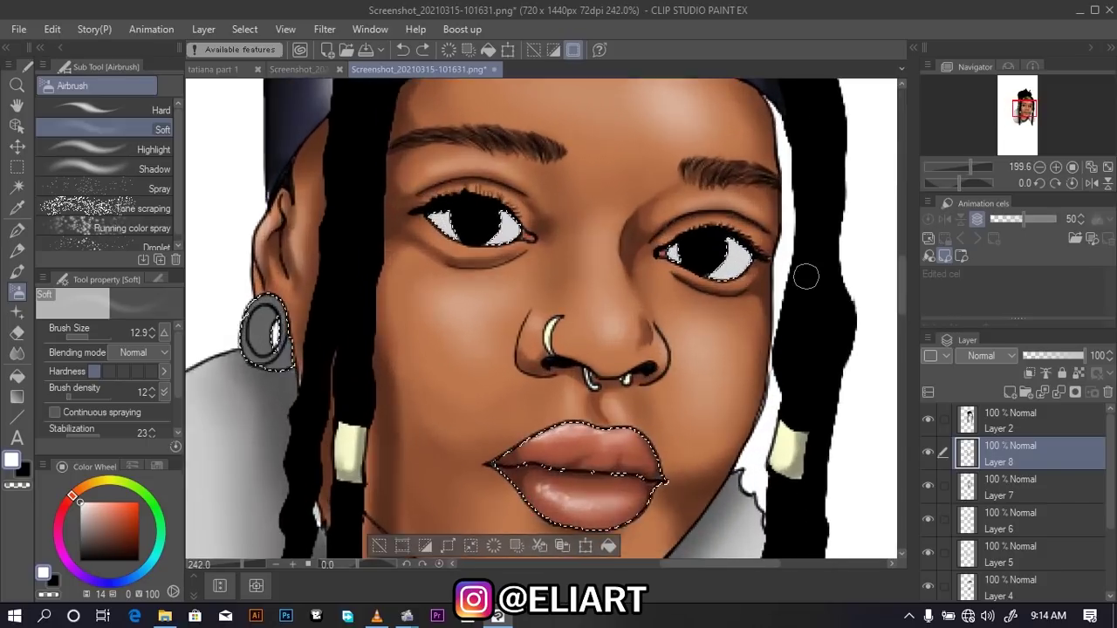
{"action": "scroll", "coordinate": [803, 274], "scroll_direction": "up", "scroll_amount": 1}
{"action": "scroll", "coordinate": [803, 274], "scroll_direction": "up", "scroll_amount": 1}
Airbrush mid-grey shading under the upper lids of both eye whites, brush size 5.3, density 100
{"action": "double_click", "coordinate": [14, 463]}
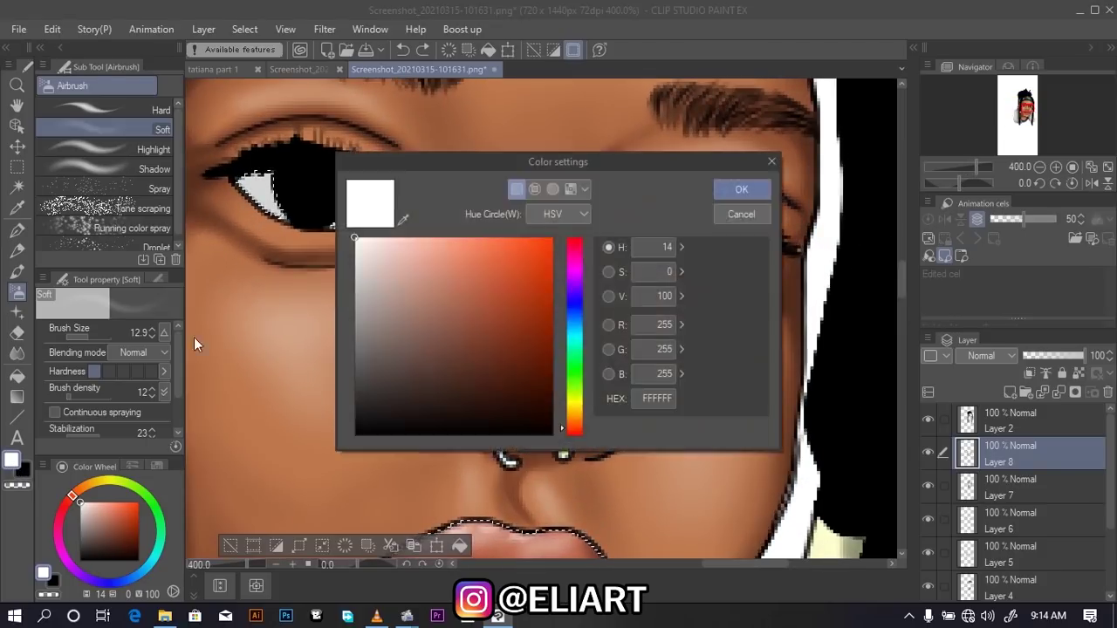
{"action": "left_click_drag", "start_coordinate": [373, 305], "coordinate": [354, 311]}
{"action": "left_click", "coordinate": [765, 188]}
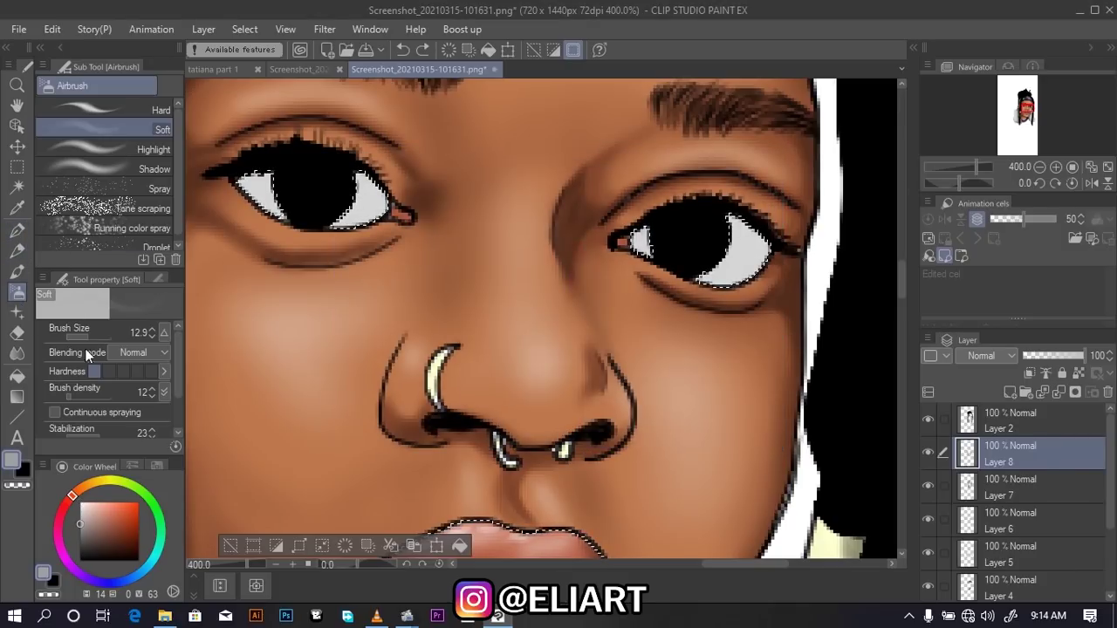
{"action": "left_click_drag", "start_coordinate": [87, 337], "coordinate": [79, 337]}
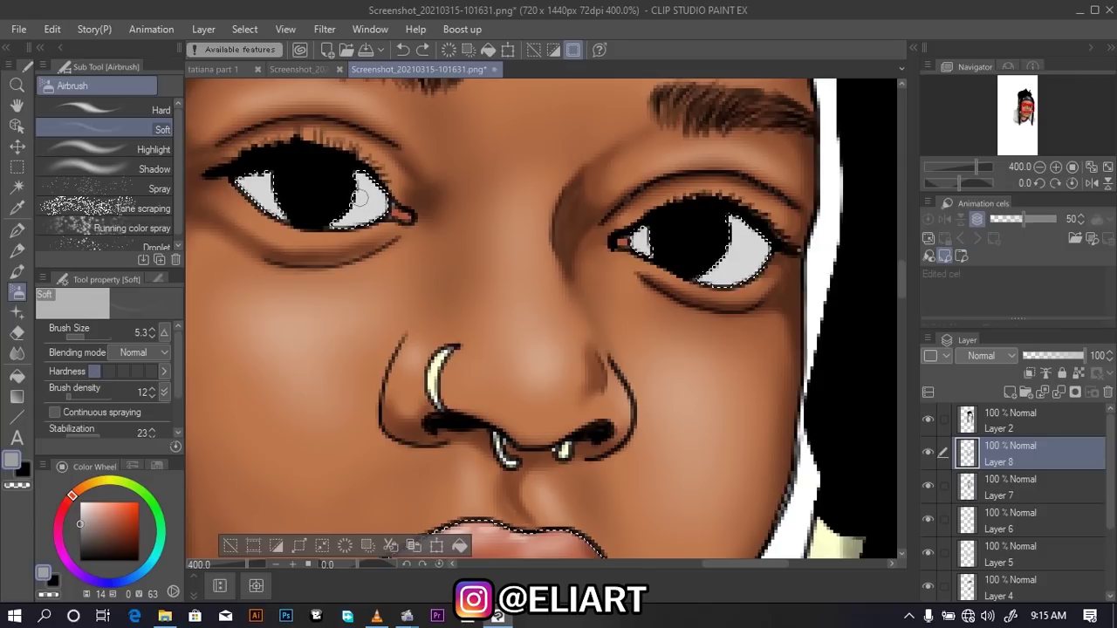
{"action": "left_click_drag", "start_coordinate": [358, 199], "coordinate": [363, 209]}
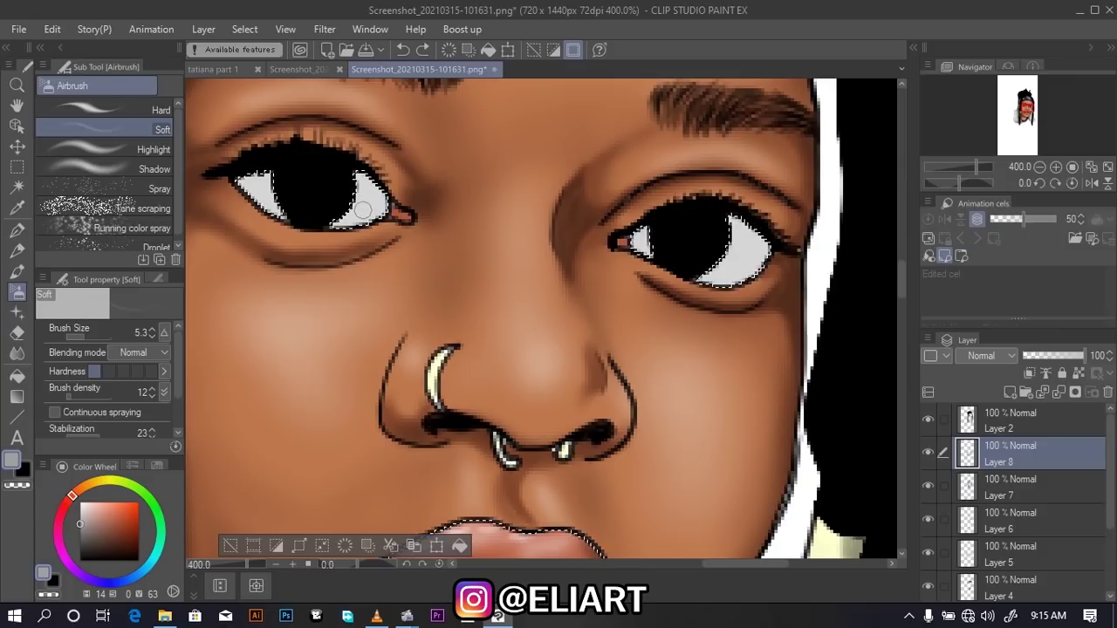
{"action": "left_click_drag", "start_coordinate": [282, 158], "coordinate": [221, 168]}
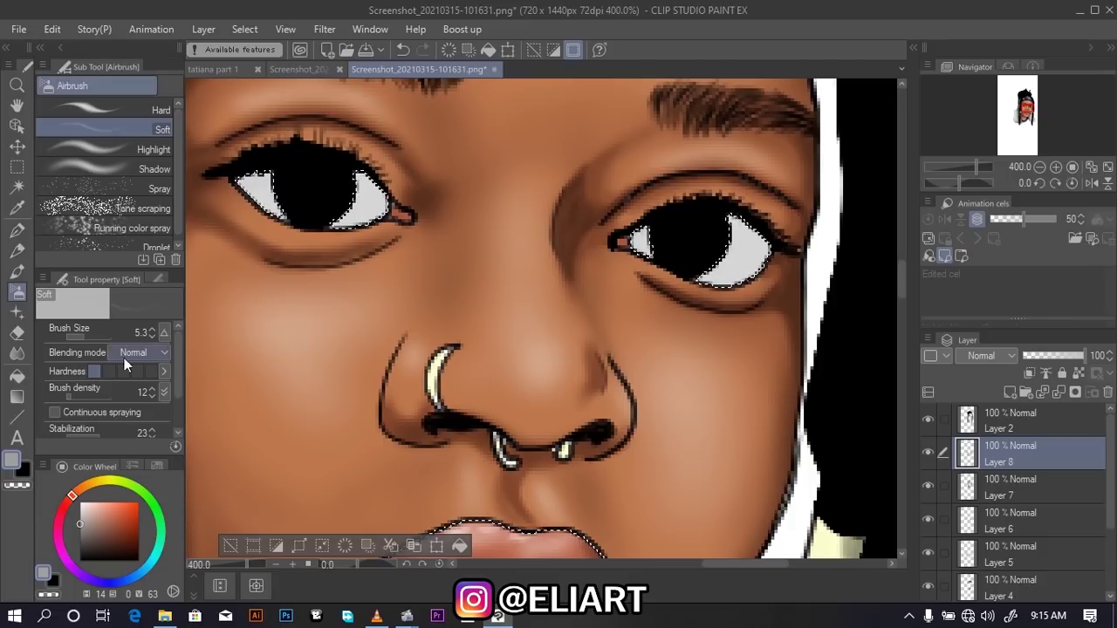
{"action": "left_click_drag", "start_coordinate": [77, 395], "coordinate": [119, 398]}
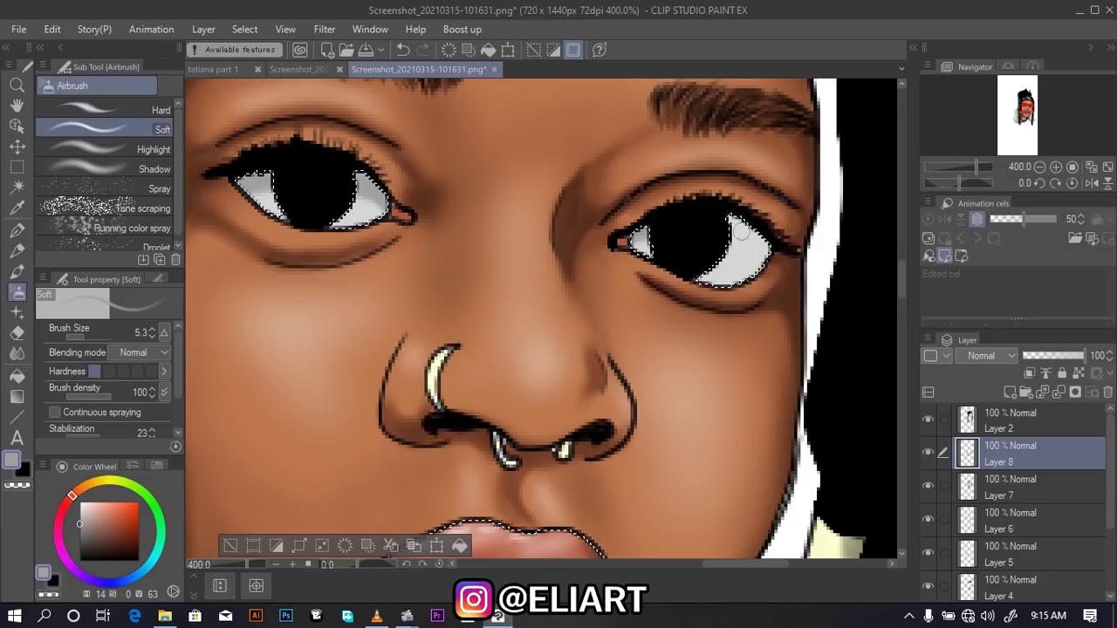
{"action": "left_click_drag", "start_coordinate": [725, 228], "coordinate": [777, 263]}
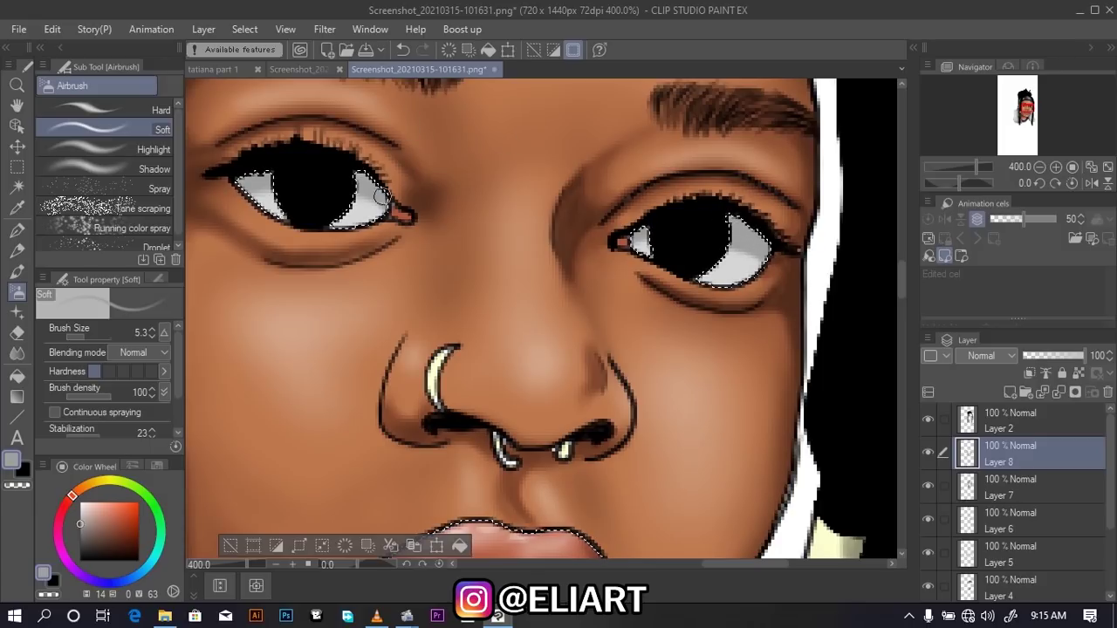
{"action": "left_click_drag", "start_coordinate": [381, 198], "coordinate": [363, 177]}
Darken the grey to value 50 and deepen the shading on both eye whites
{"action": "left_click", "coordinate": [14, 460]}
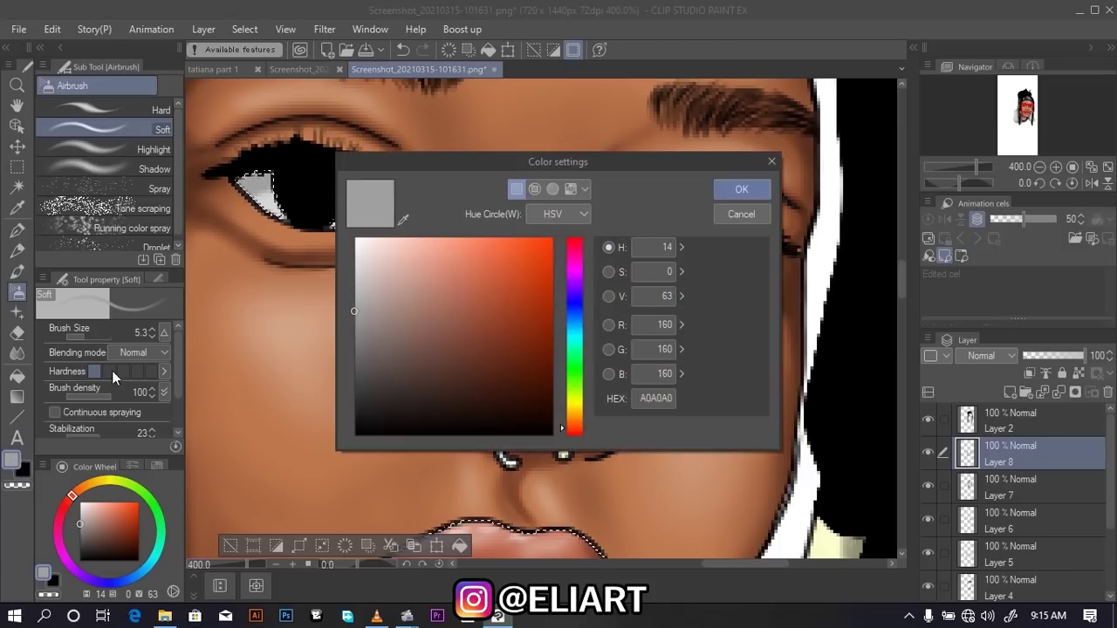
{"action": "left_click_drag", "start_coordinate": [355, 314], "coordinate": [355, 335]}
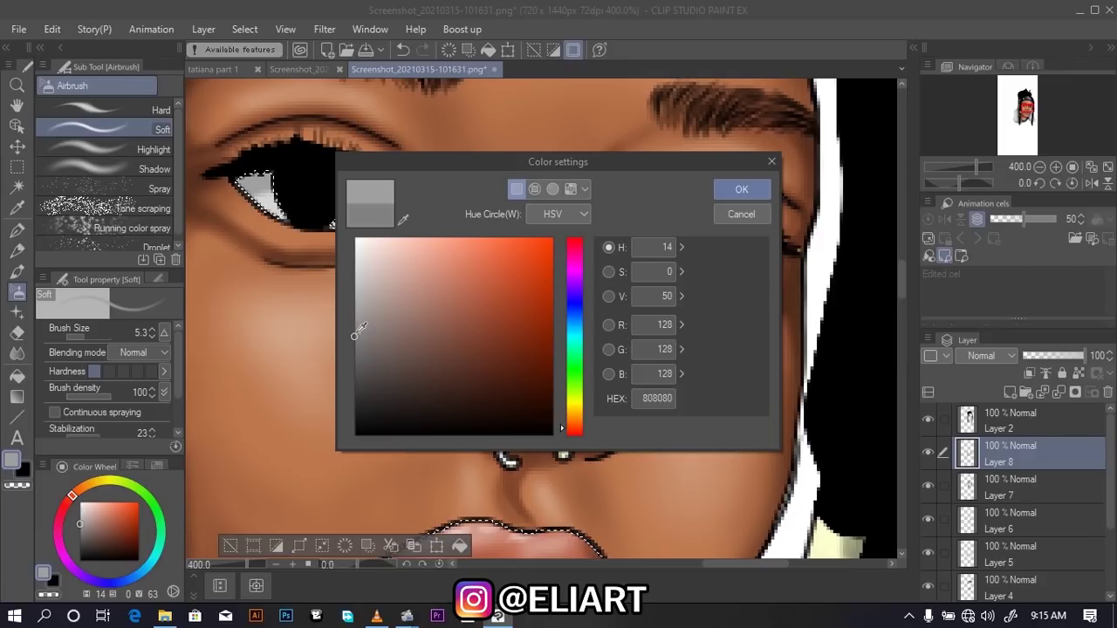
{"action": "left_click", "coordinate": [741, 189]}
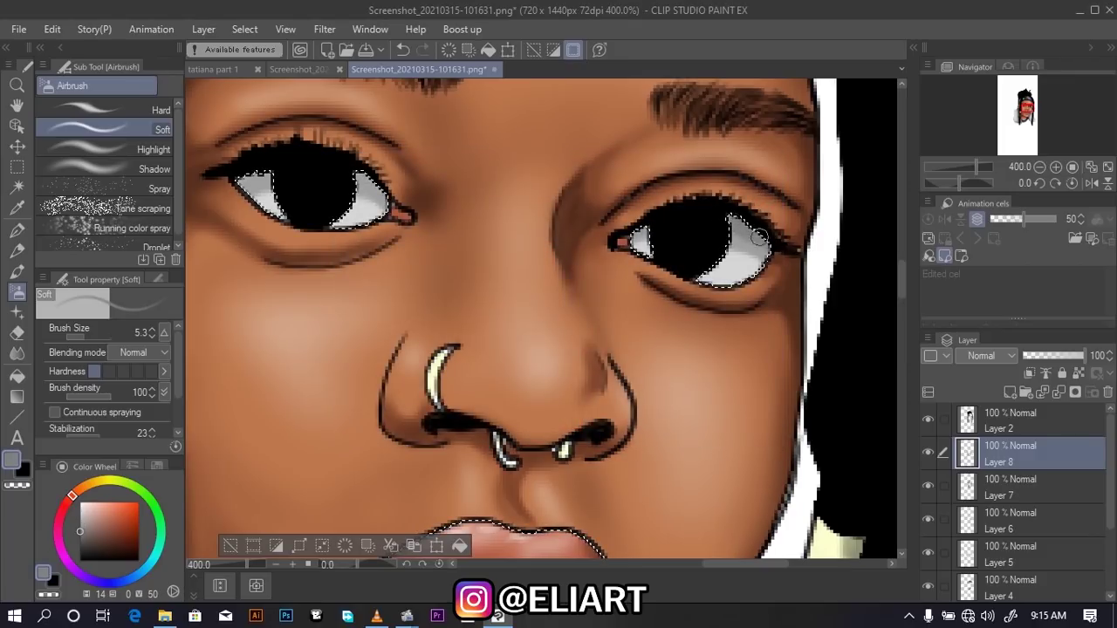
{"action": "left_click_drag", "start_coordinate": [695, 238], "coordinate": [659, 229]}
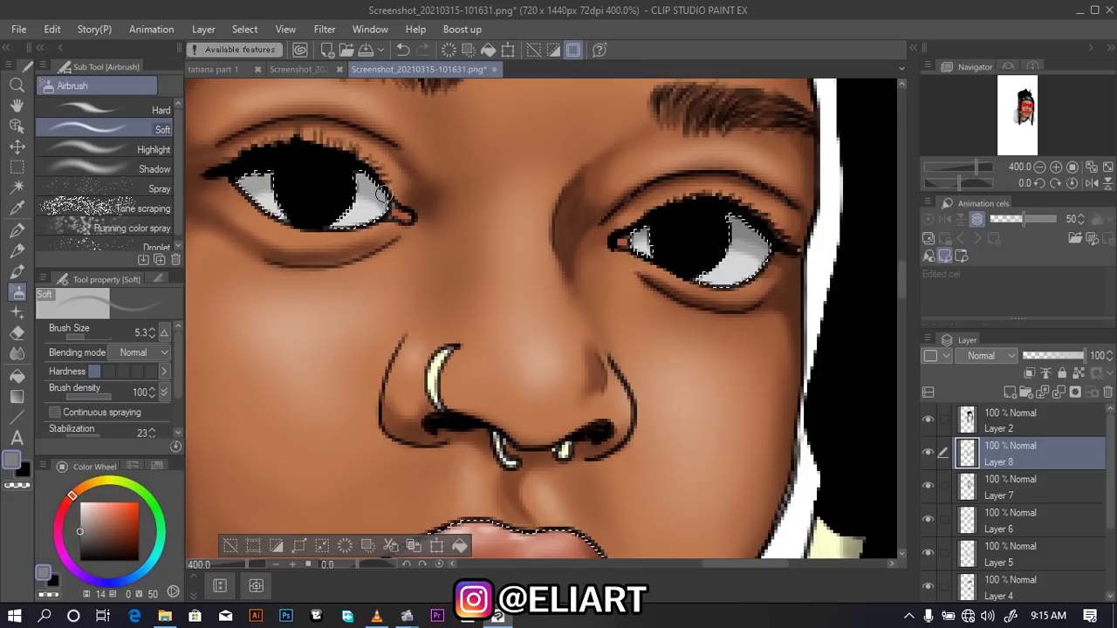
{"action": "left_click_drag", "start_coordinate": [392, 199], "coordinate": [377, 175]}
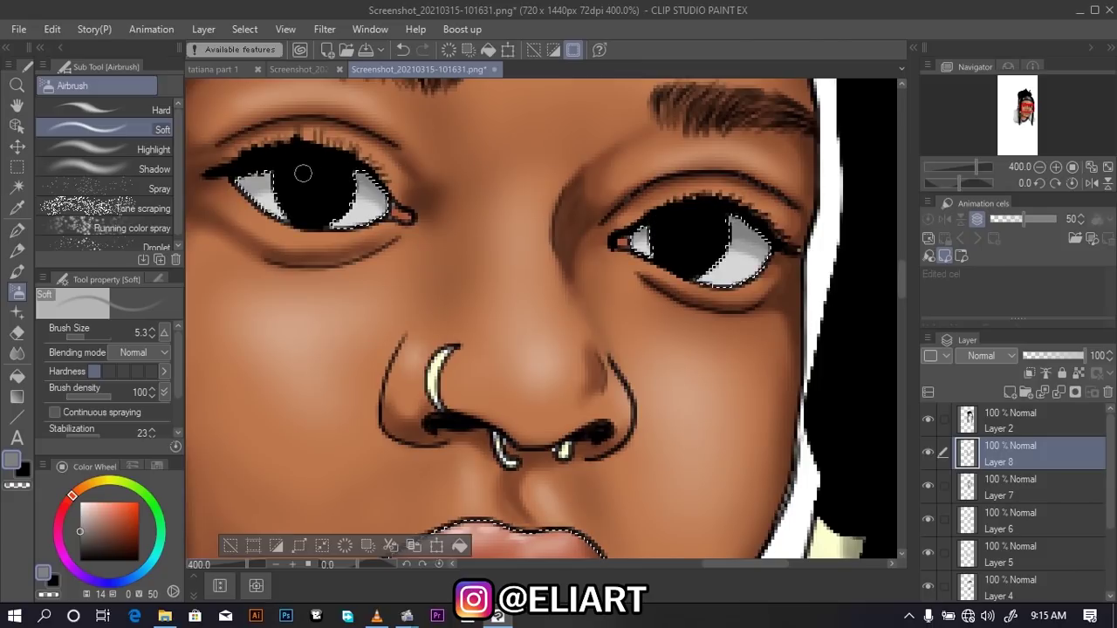
{"action": "mouse_move", "coordinate": [272, 178]}
{"action": "left_mouse_down"}
{"action": "mouse_move", "coordinate": [247, 183]}
{"action": "mouse_move", "coordinate": [395, 209]}
{"action": "left_mouse_up"}
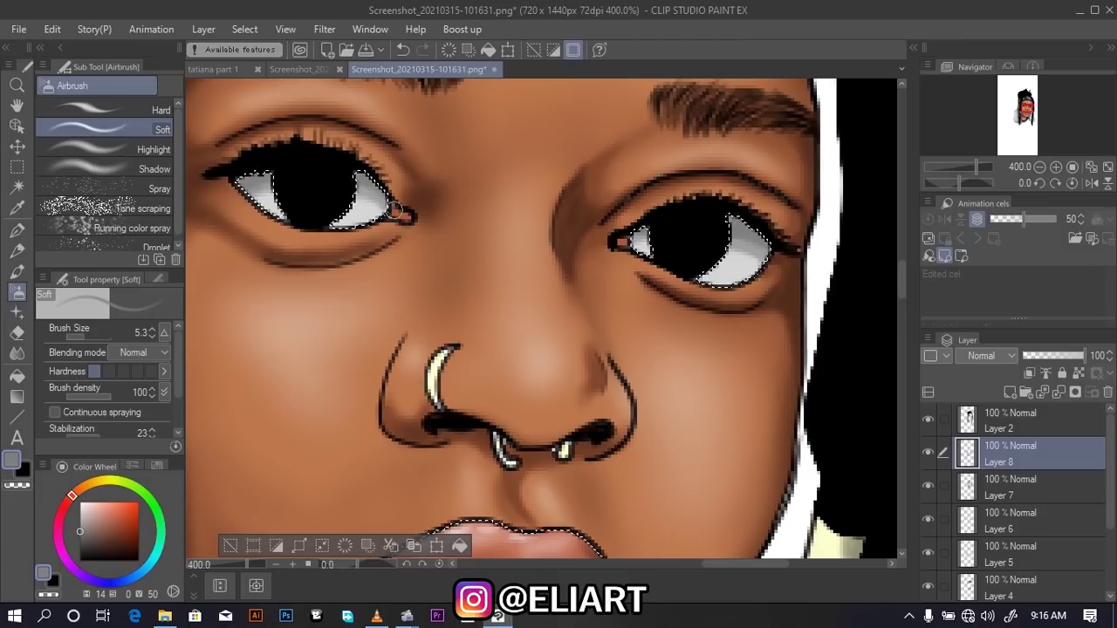
Deselect the lips and earring with Select > Deselect, then zoom in on the right eye
{"action": "scroll", "coordinate": [395, 210], "scroll_direction": "down", "scroll_amount": 5}
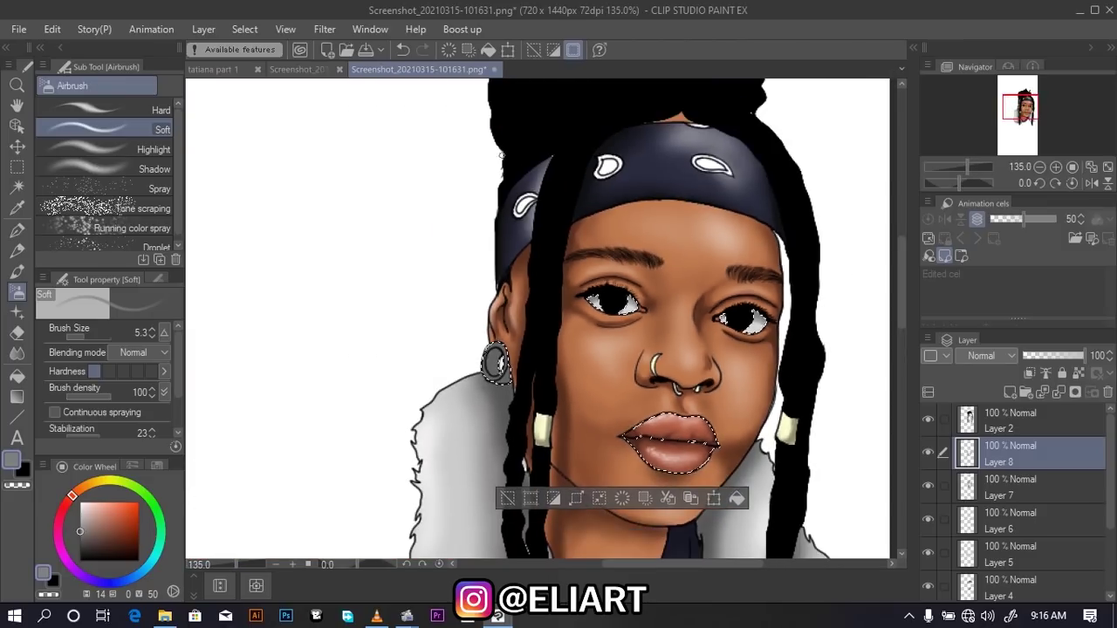
{"action": "left_click", "coordinate": [246, 28]}
{"action": "left_click", "coordinate": [269, 68]}
{"action": "scroll", "coordinate": [706, 481], "scroll_direction": "down", "scroll_amount": 2}
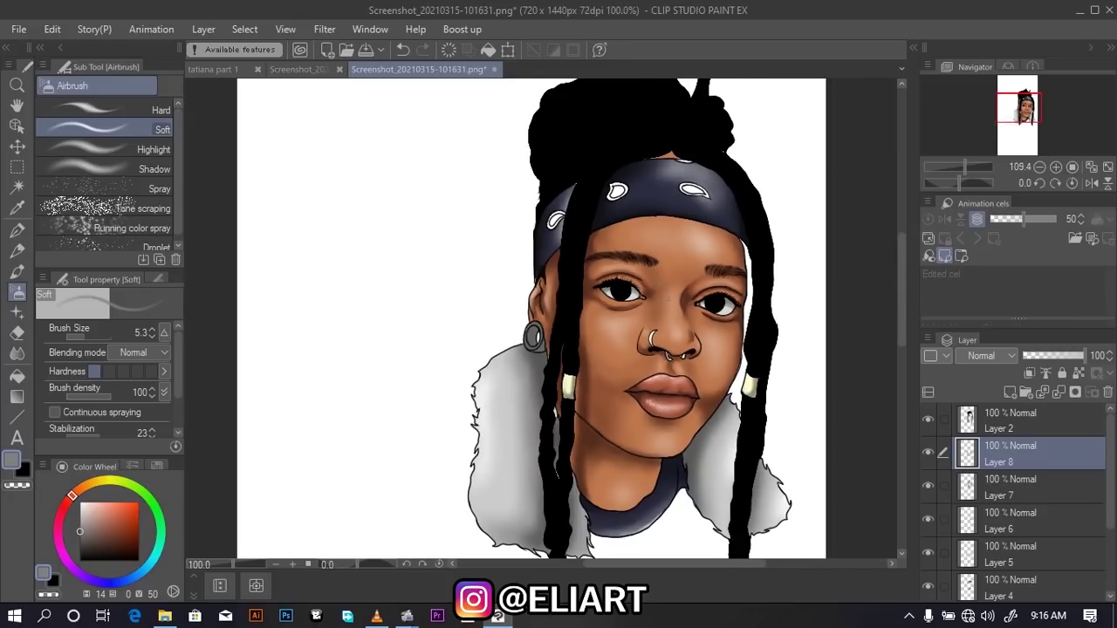
{"action": "left_click_drag", "start_coordinate": [644, 567], "coordinate": [688, 563]}
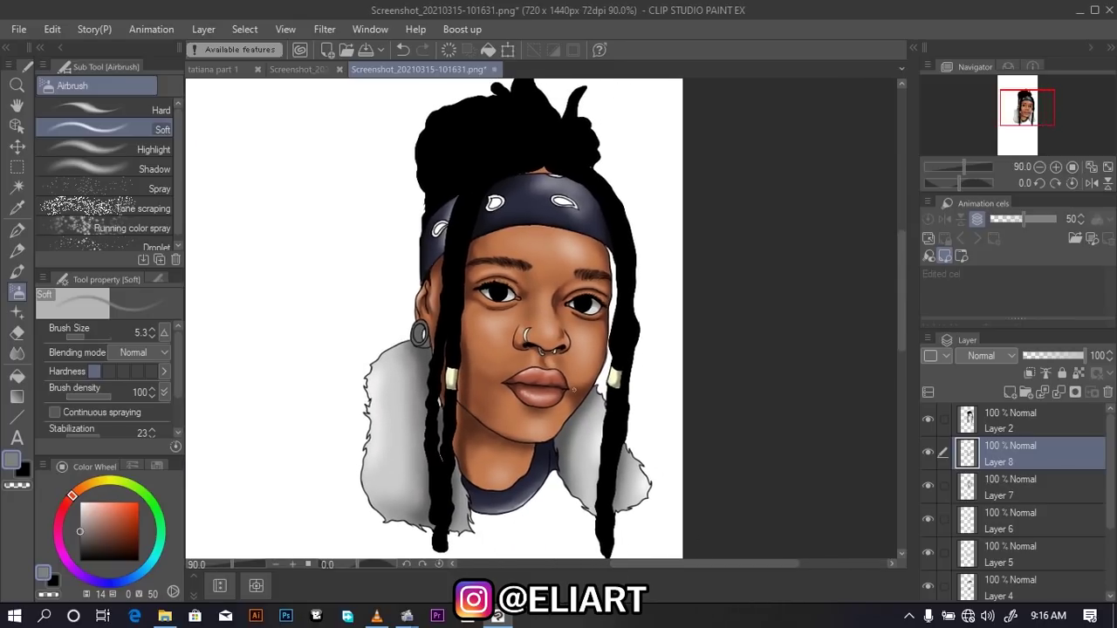
{"action": "scroll", "coordinate": [636, 278], "scroll_direction": "up", "scroll_amount": 2}
{"action": "scroll", "coordinate": [636, 279], "scroll_direction": "up", "scroll_amount": 2}
{"action": "scroll", "coordinate": [635, 279], "scroll_direction": "up", "scroll_amount": 2}
{"action": "scroll", "coordinate": [635, 278], "scroll_direction": "up", "scroll_amount": 1}
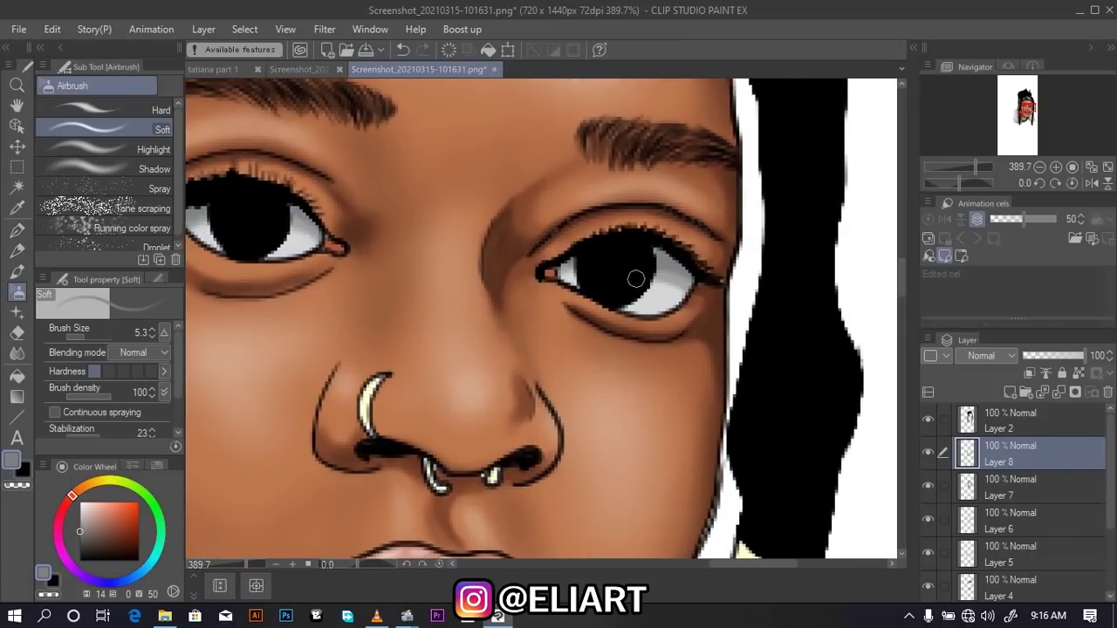
{"action": "scroll", "coordinate": [636, 279], "scroll_direction": "up", "scroll_amount": 1}
On line-art Layer 2, set the drawing colour to white and brush density to 55
{"action": "left_click", "coordinate": [1025, 423]}
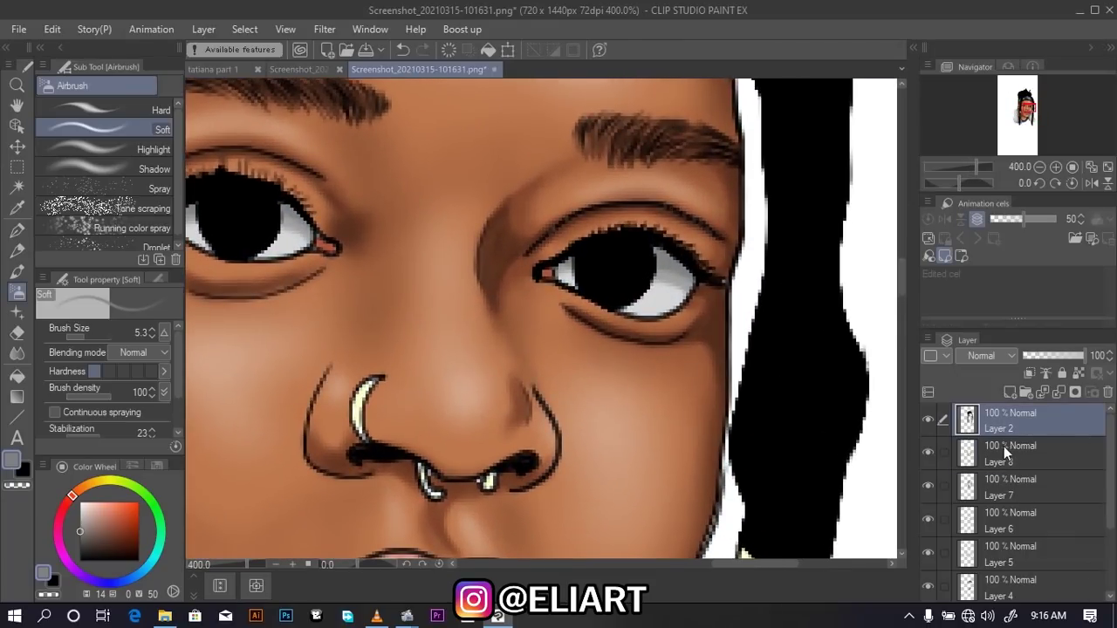
{"action": "left_click", "coordinate": [19, 466]}
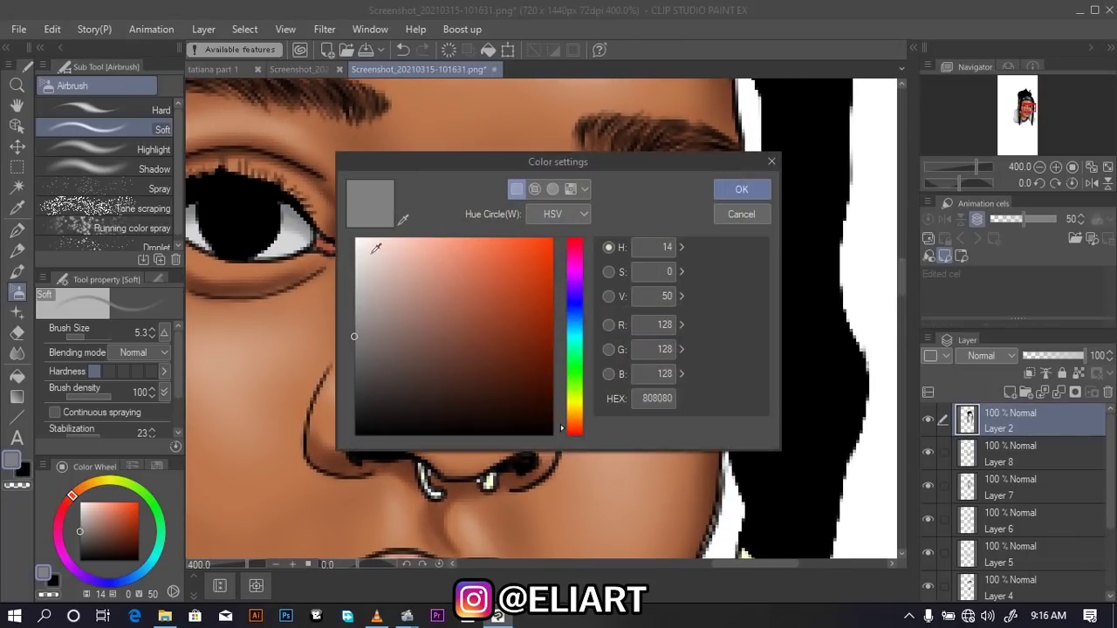
{"action": "left_click", "coordinate": [355, 238]}
{"action": "left_click", "coordinate": [761, 191]}
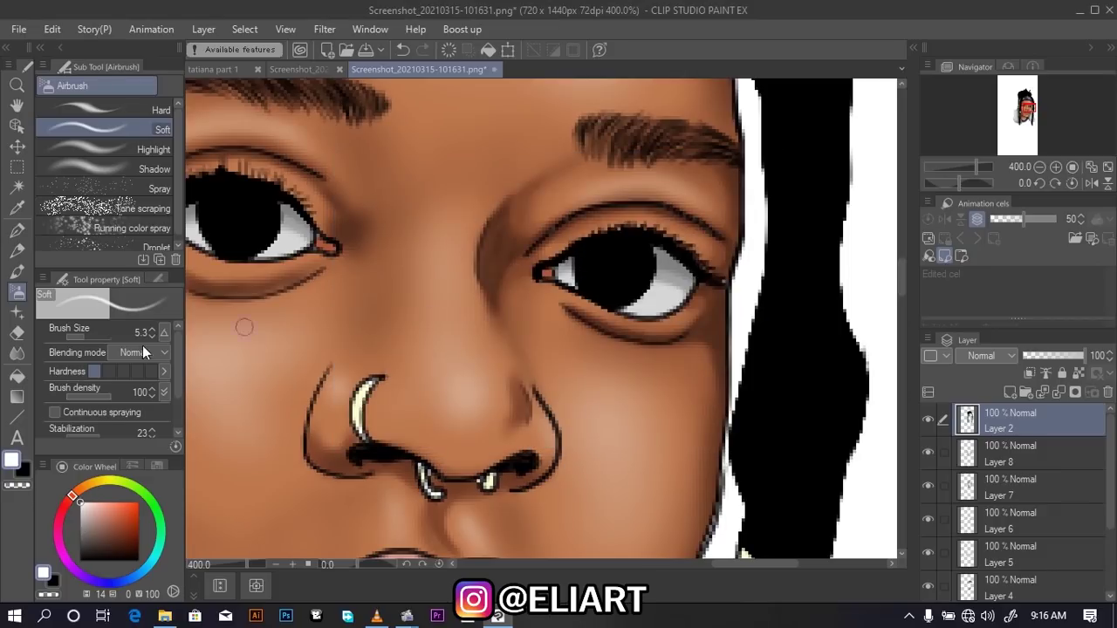
{"action": "left_click", "coordinate": [92, 393]}
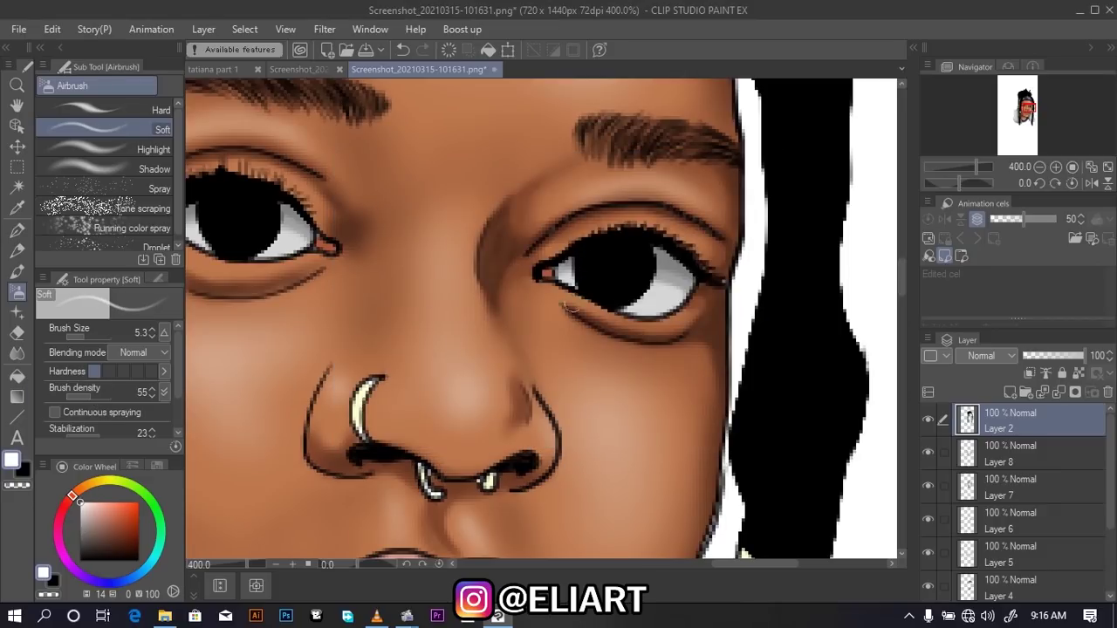
Dab soft white catchlight dots into the pupils
{"action": "left_click", "coordinate": [592, 269]}
{"action": "left_click", "coordinate": [597, 268]}
{"action": "left_click", "coordinate": [597, 268]}
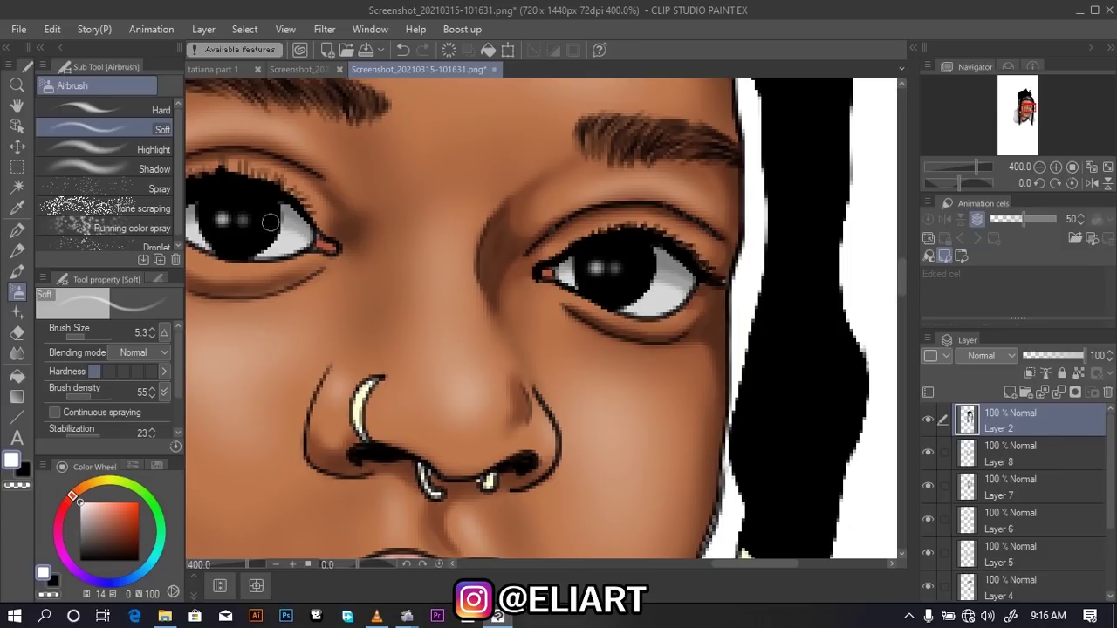
{"action": "scroll", "coordinate": [474, 268], "scroll_direction": "down", "scroll_amount": 2}
{"action": "scroll", "coordinate": [474, 268], "scroll_direction": "down", "scroll_amount": 2}
{"action": "scroll", "coordinate": [474, 268], "scroll_direction": "down", "scroll_amount": 1}
{"action": "scroll", "coordinate": [474, 268], "scroll_direction": "down", "scroll_amount": 1}
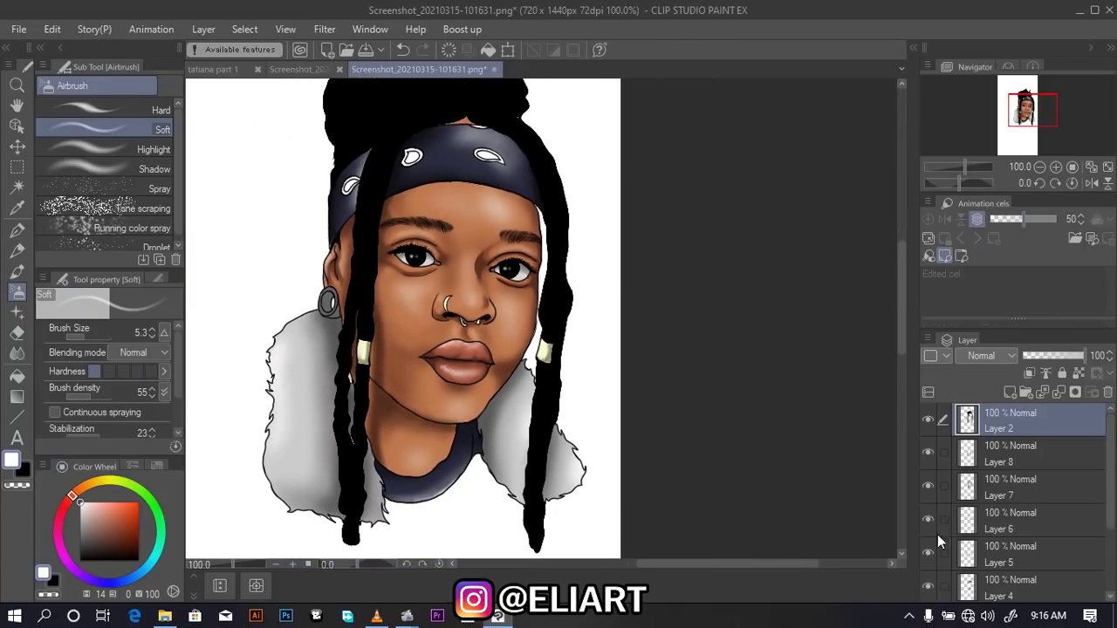
Make Layer 6 active and auto-select the ear gauge area by colour
{"action": "left_click", "coordinate": [928, 521]}
{"action": "left_click", "coordinate": [927, 521]}
{"action": "left_click", "coordinate": [975, 526]}
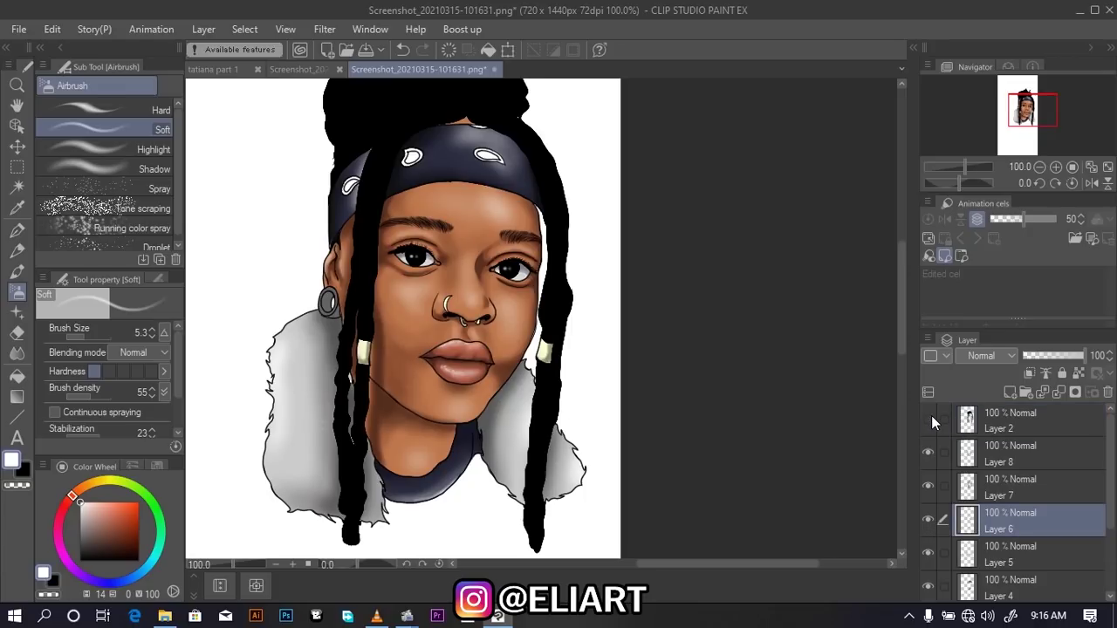
{"action": "left_click", "coordinate": [928, 421]}
{"action": "left_click", "coordinate": [18, 187]}
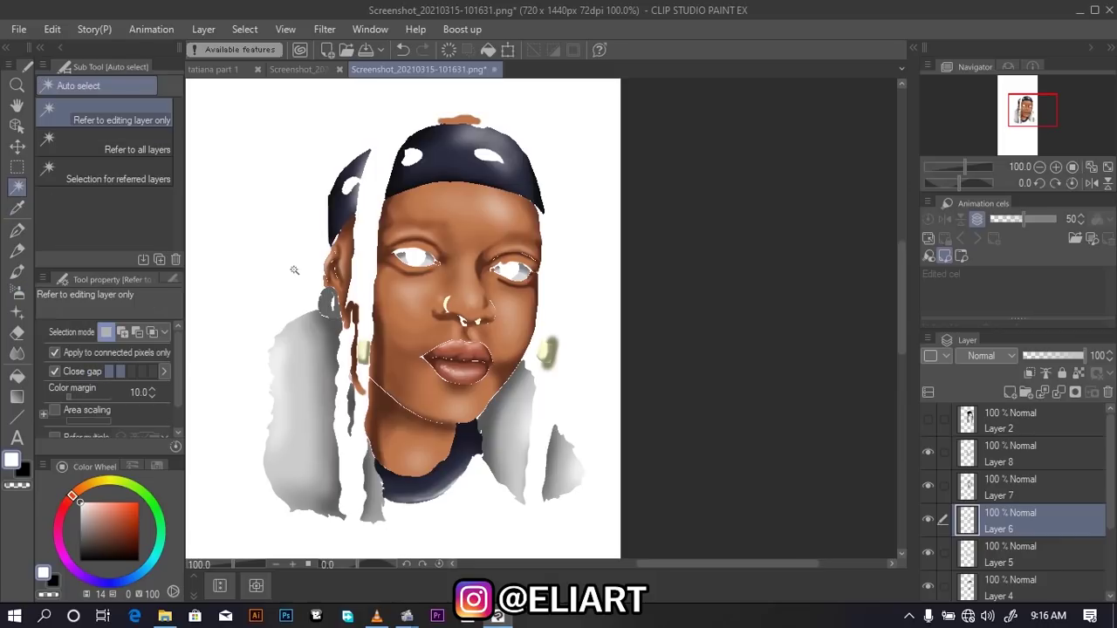
{"action": "left_click", "coordinate": [328, 304]}
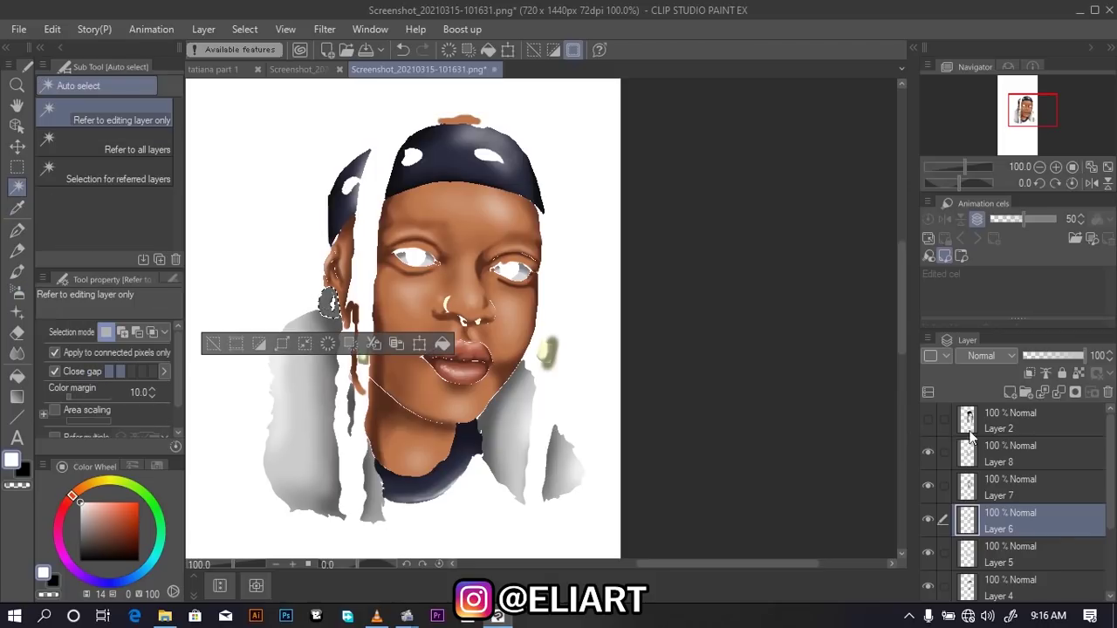
{"action": "left_click", "coordinate": [928, 419]}
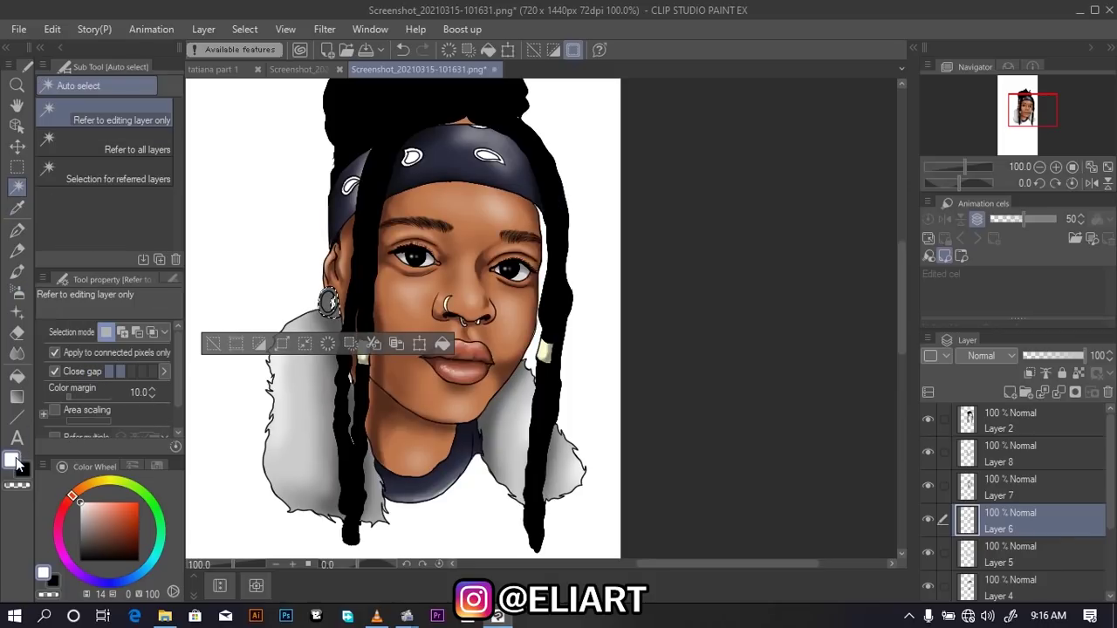
Eyedrop the ear gauge's grey and make a darker version the drawing colour
{"action": "left_click", "coordinate": [17, 207]}
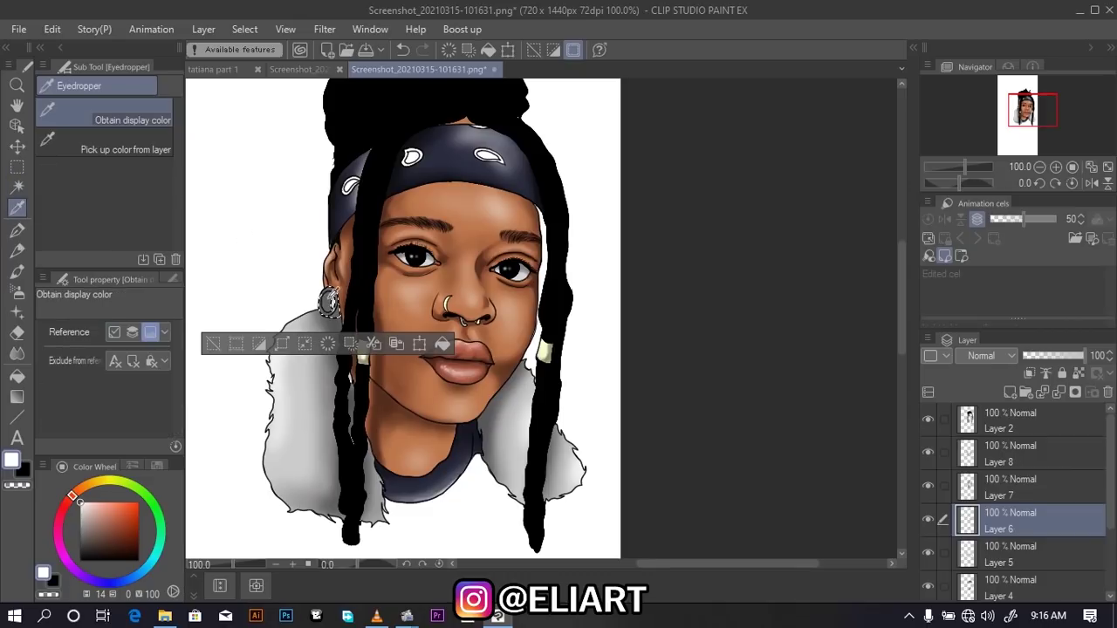
{"action": "left_click", "coordinate": [332, 302]}
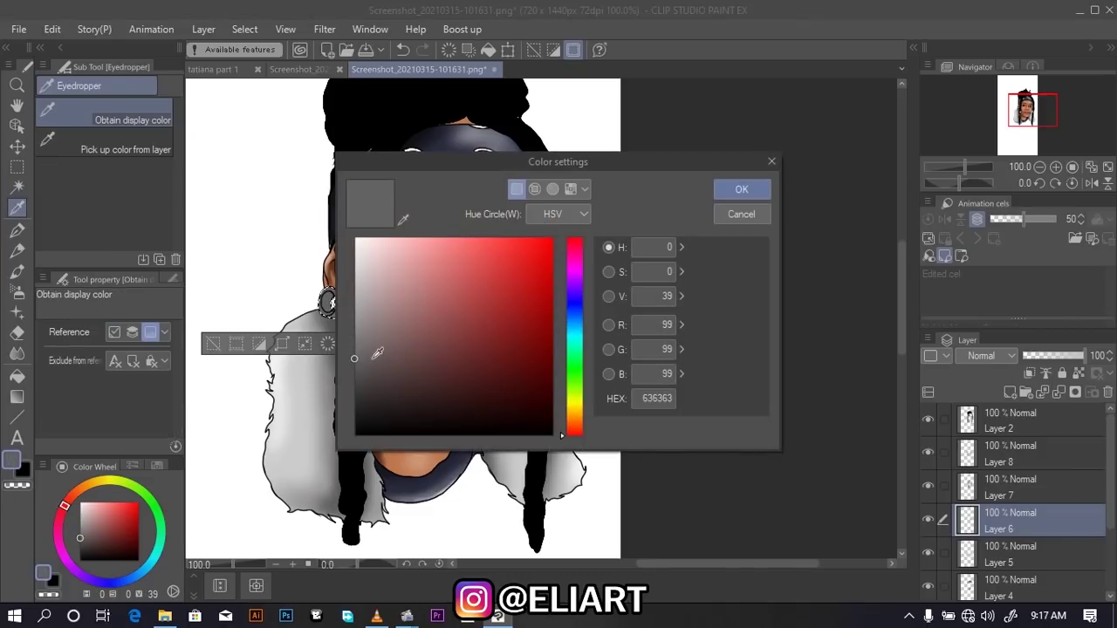
{"action": "left_click_drag", "start_coordinate": [377, 352], "coordinate": [354, 390]}
{"action": "left_click", "coordinate": [741, 188]}
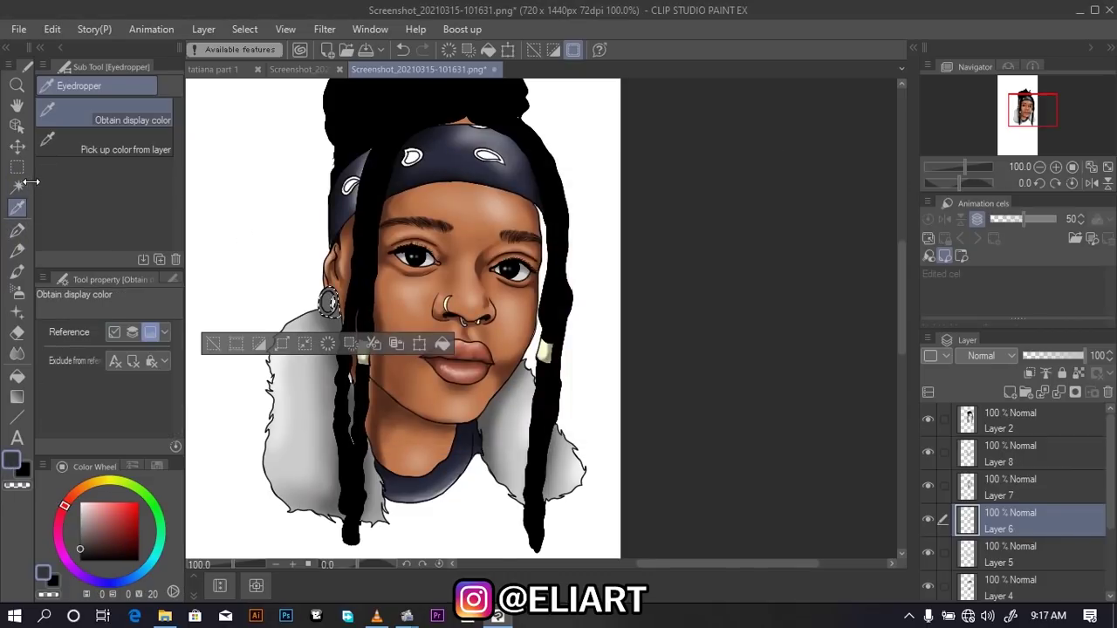
Airbrush darker, smoothly blended shading inside the selected ear gauge
{"action": "left_click", "coordinate": [18, 185]}
{"action": "scroll", "coordinate": [288, 298], "scroll_direction": "up", "scroll_amount": 1}
{"action": "scroll", "coordinate": [288, 299], "scroll_direction": "up", "scroll_amount": 2}
{"action": "scroll", "coordinate": [288, 298], "scroll_direction": "up", "scroll_amount": 2}
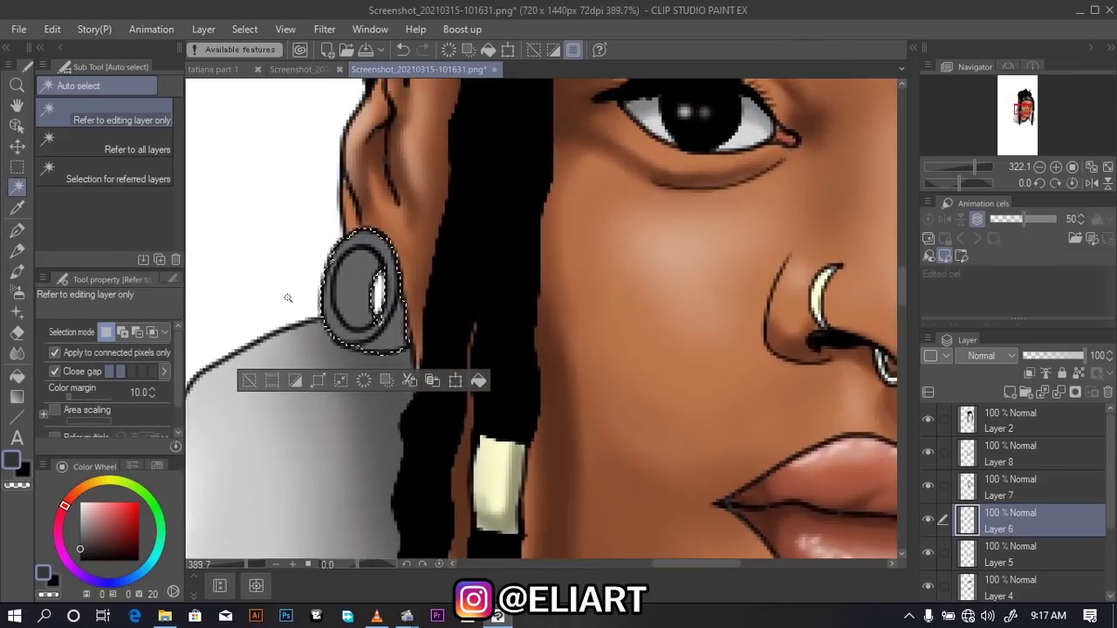
{"action": "left_click", "coordinate": [18, 288]}
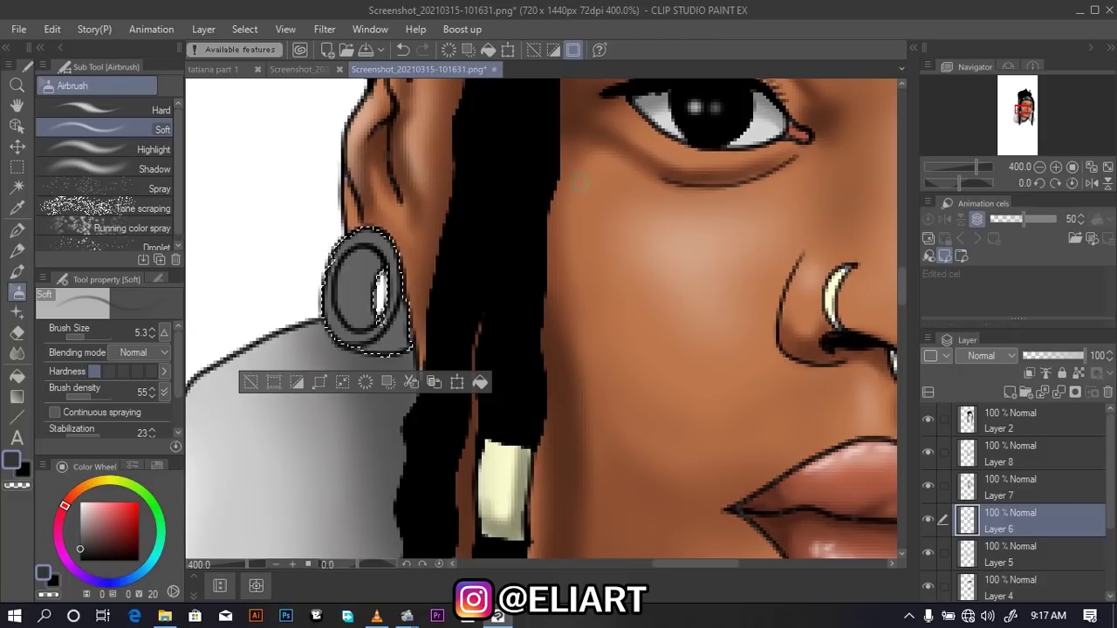
{"action": "left_click_drag", "start_coordinate": [340, 253], "coordinate": [372, 262]}
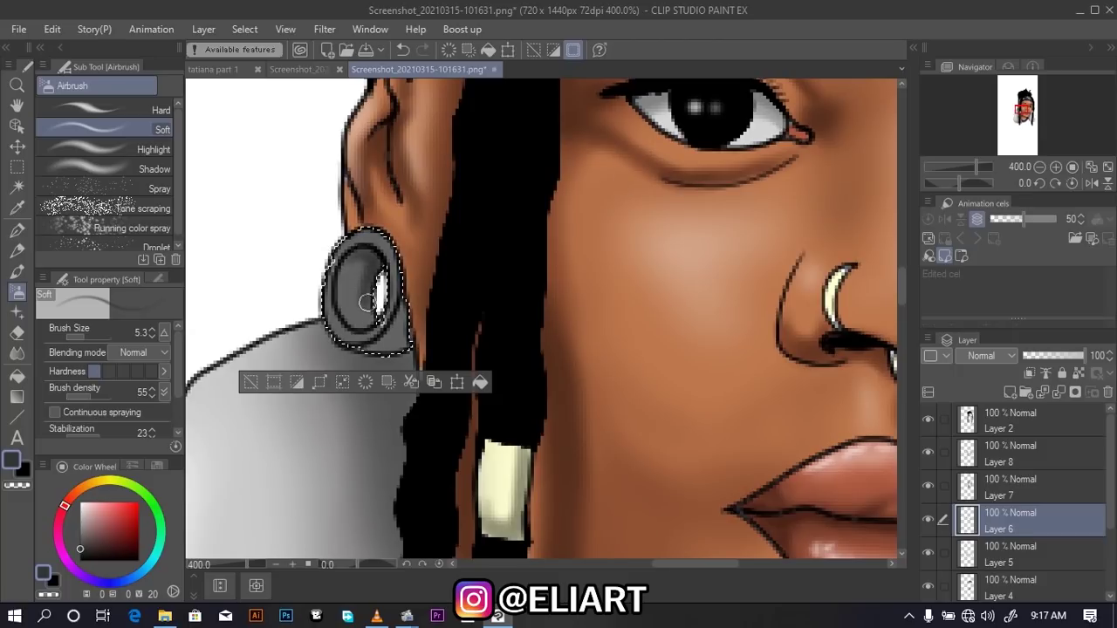
{"action": "left_click_drag", "start_coordinate": [366, 316], "coordinate": [354, 324]}
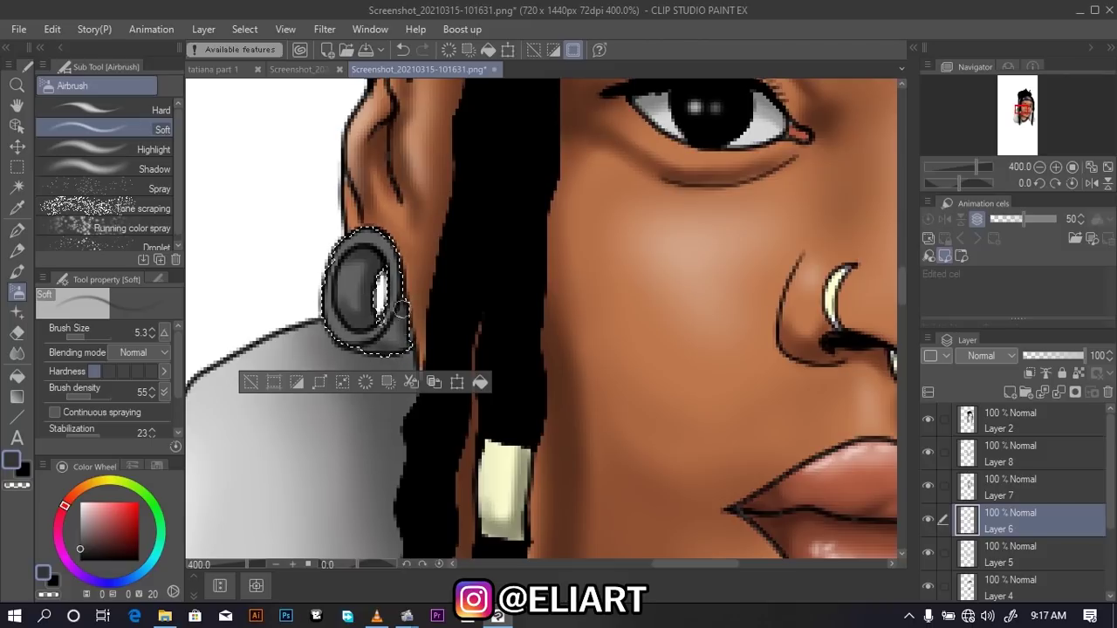
{"action": "mouse_move", "coordinate": [375, 318]}
{"action": "left_mouse_down"}
{"action": "mouse_move", "coordinate": [346, 324]}
{"action": "mouse_move", "coordinate": [356, 314]}
{"action": "left_mouse_up"}
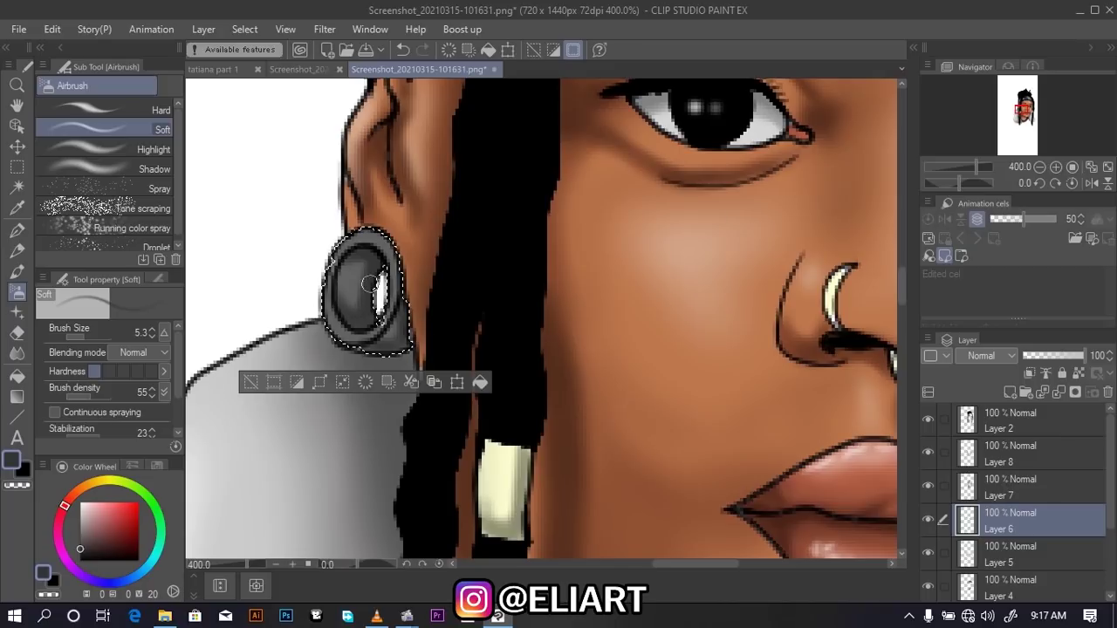
{"action": "mouse_move", "coordinate": [366, 259]}
{"action": "left_mouse_down"}
{"action": "mouse_move", "coordinate": [336, 266]}
{"action": "mouse_move", "coordinate": [341, 282]}
{"action": "mouse_move", "coordinate": [357, 253]}
{"action": "mouse_move", "coordinate": [382, 288]}
{"action": "mouse_move", "coordinate": [389, 248]}
{"action": "left_mouse_up"}
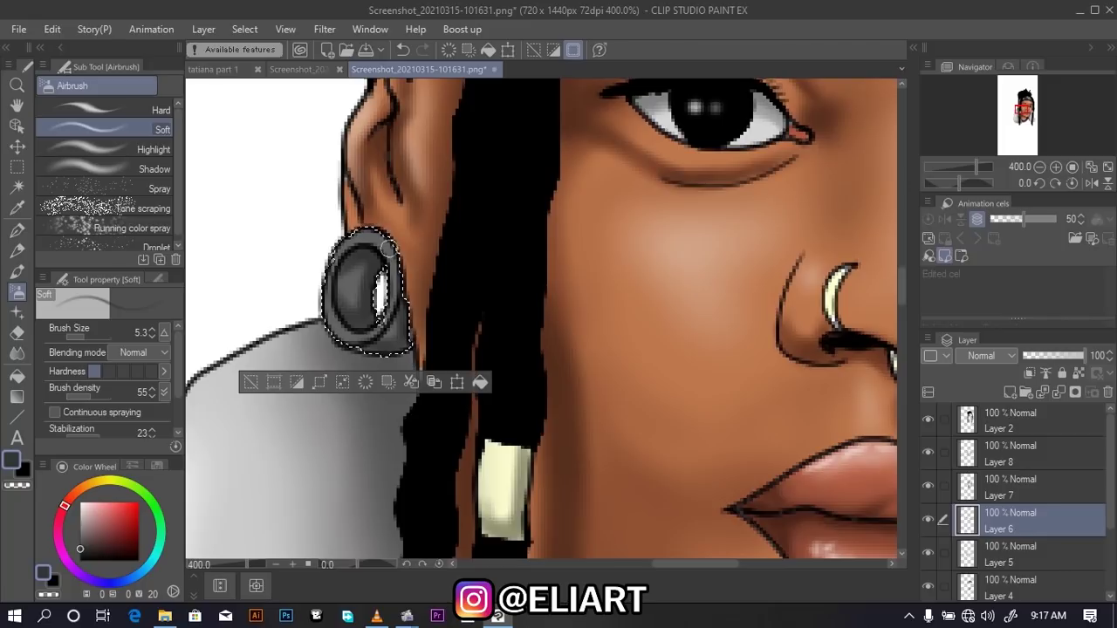
Clear the ear gauge selection with Select > Deselect
{"action": "left_click", "coordinate": [248, 30]}
{"action": "left_click", "coordinate": [275, 70]}
{"action": "scroll", "coordinate": [686, 169], "scroll_direction": "down", "scroll_amount": 2}
{"action": "scroll", "coordinate": [686, 168], "scroll_direction": "down", "scroll_amount": 2}
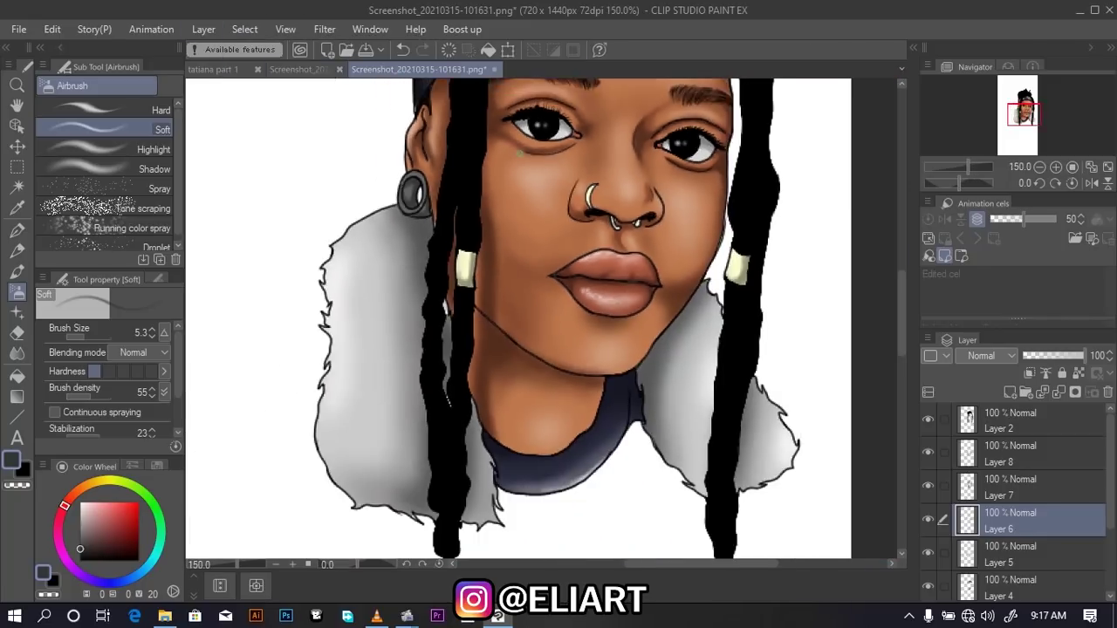
{"action": "scroll", "coordinate": [686, 168], "scroll_direction": "down", "scroll_amount": 1}
{"action": "left_click_drag", "start_coordinate": [897, 313], "coordinate": [915, 284]}
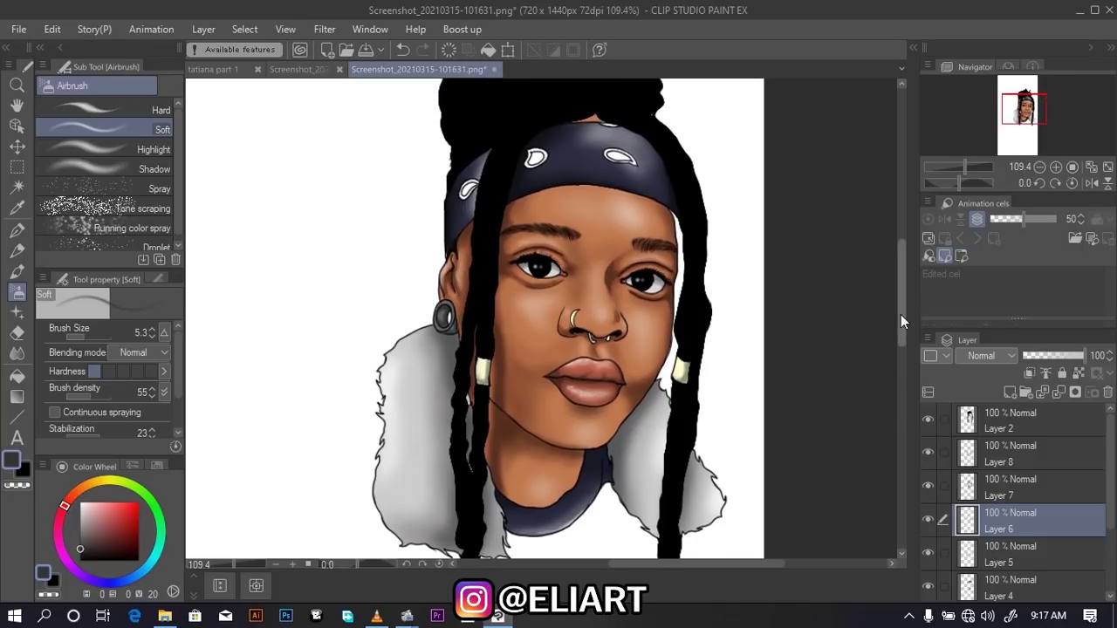
Add a new raster layer, Layer 9, above the line-art Layer 2
{"action": "scroll", "coordinate": [901, 314], "scroll_direction": "up", "scroll_amount": 1}
{"action": "left_click", "coordinate": [1050, 424]}
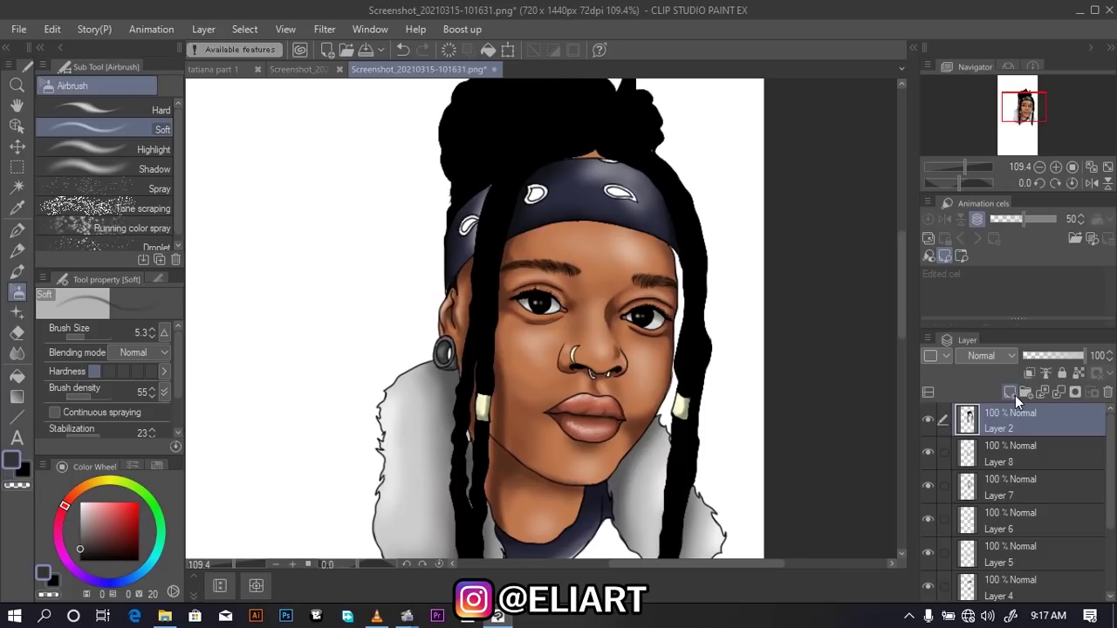
{"action": "left_click", "coordinate": [1011, 394]}
{"action": "scroll", "coordinate": [502, 258], "scroll_direction": "up", "scroll_amount": 1}
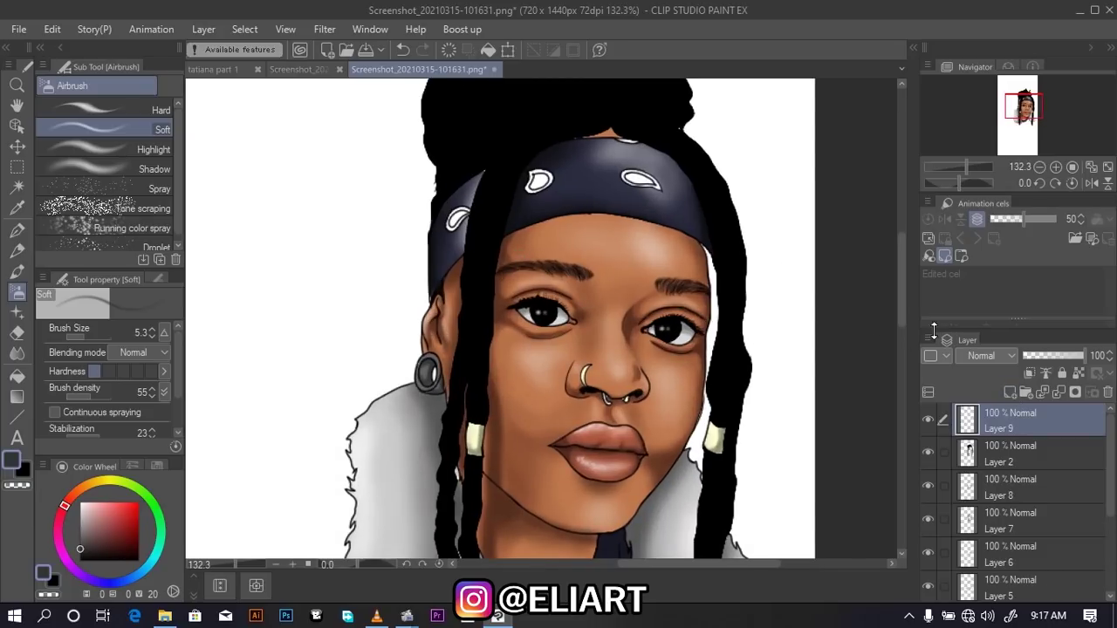
{"action": "left_click_drag", "start_coordinate": [898, 294], "coordinate": [901, 287]}
Set the airbrush to dark brown 572A13, density 86, size 9.0
{"action": "left_click", "coordinate": [15, 461]}
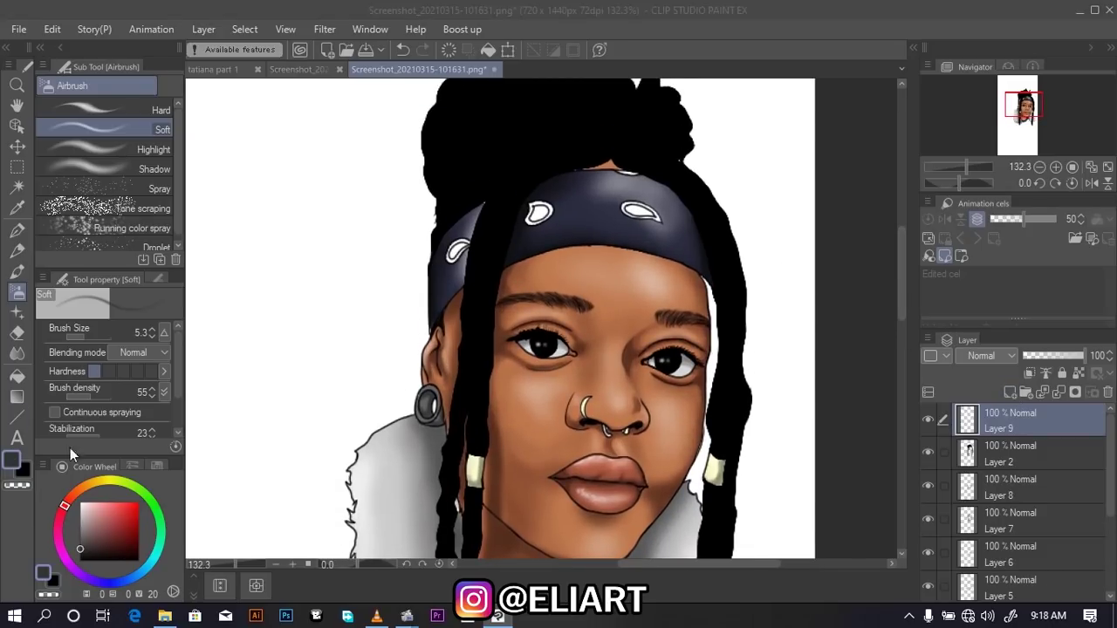
{"action": "left_click", "coordinate": [573, 425]}
{"action": "left_click", "coordinate": [526, 379]}
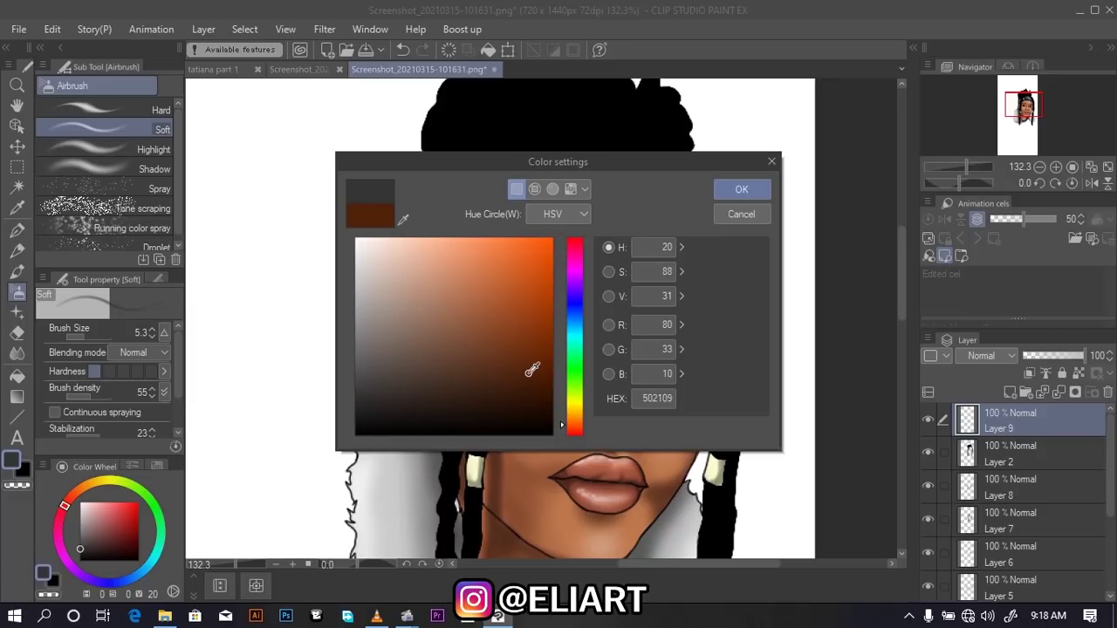
{"action": "left_click_drag", "start_coordinate": [526, 379], "coordinate": [510, 368]}
{"action": "left_click", "coordinate": [741, 189]}
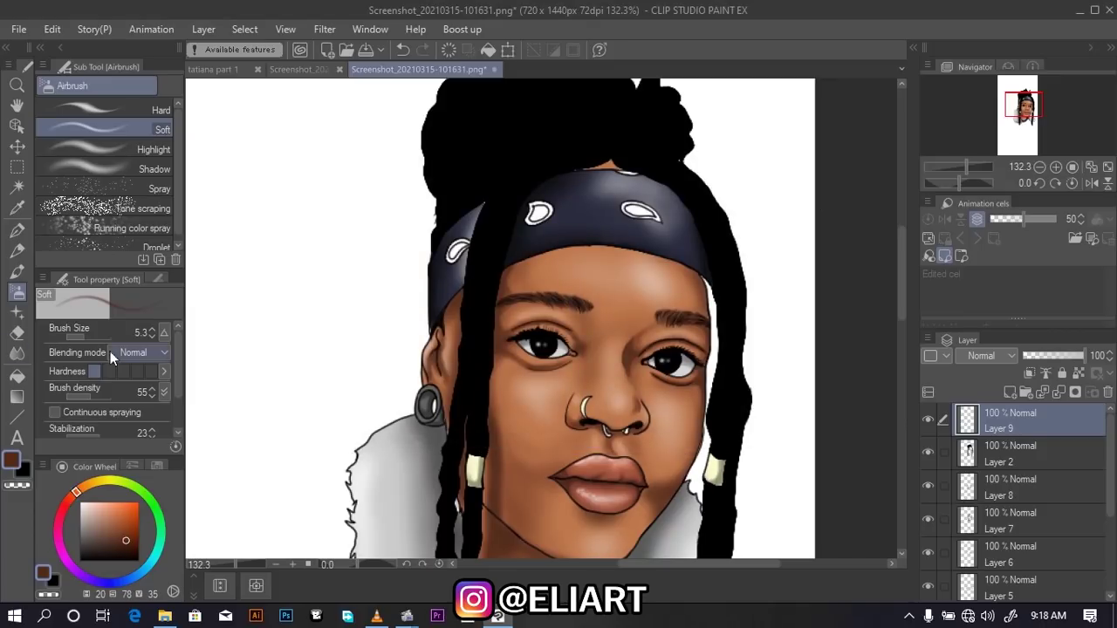
{"action": "left_click", "coordinate": [105, 392]}
{"action": "left_click", "coordinate": [90, 335]}
Try brown texture dabs down the top of the braid, undoing the unsatisfactory set
{"action": "scroll", "coordinate": [558, 175], "scroll_direction": "up", "scroll_amount": 2}
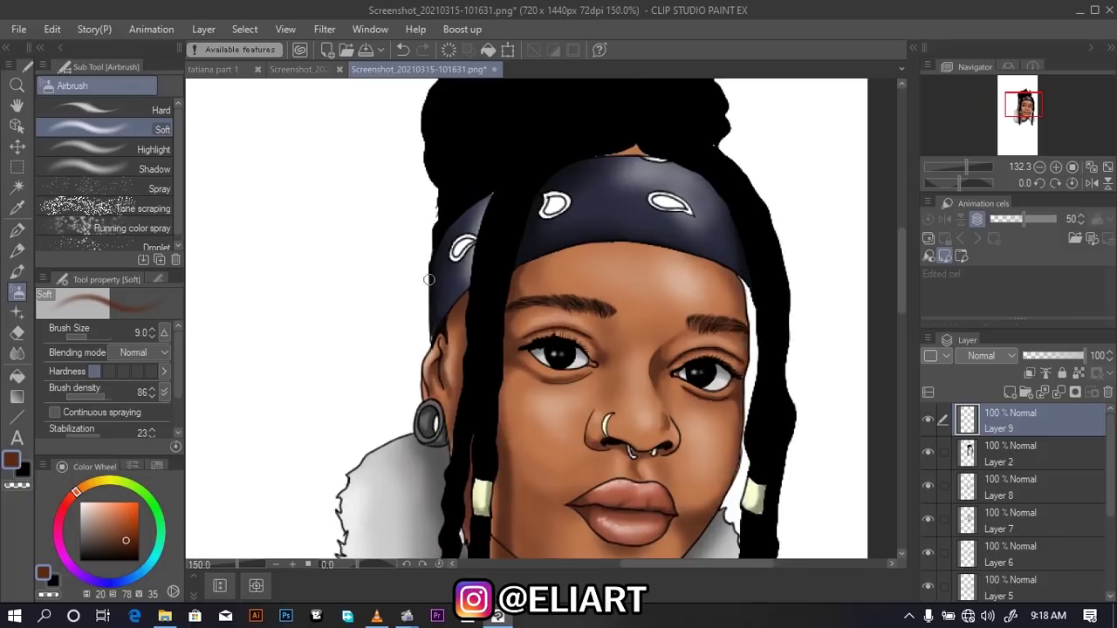
{"action": "scroll", "coordinate": [559, 175], "scroll_direction": "up", "scroll_amount": 2}
{"action": "scroll", "coordinate": [528, 175], "scroll_direction": "up", "scroll_amount": 2}
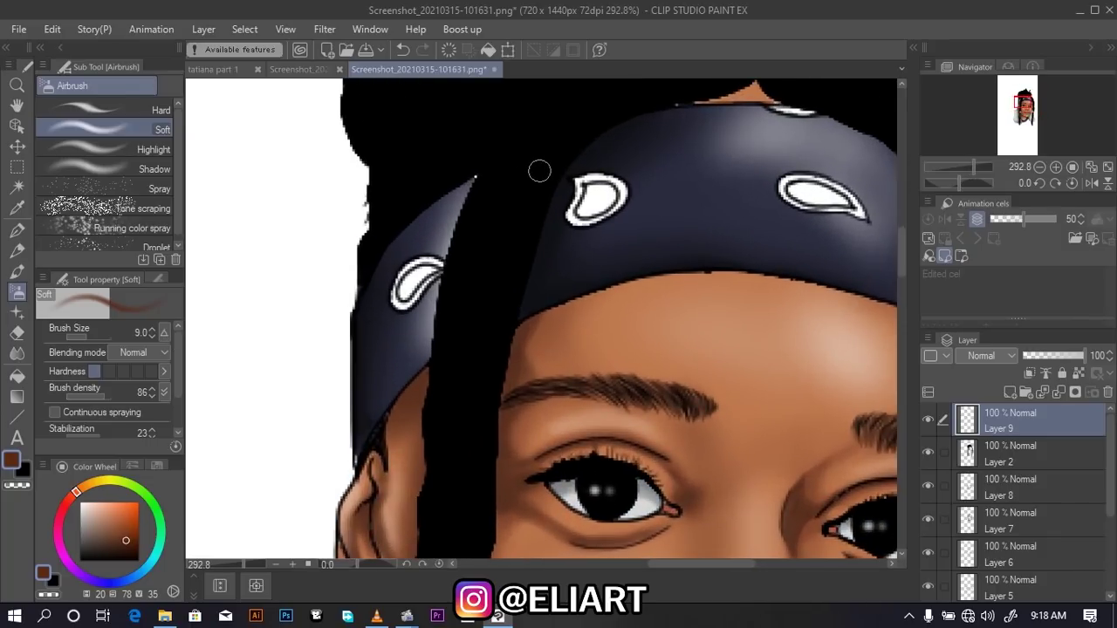
{"action": "left_click", "coordinate": [545, 163]}
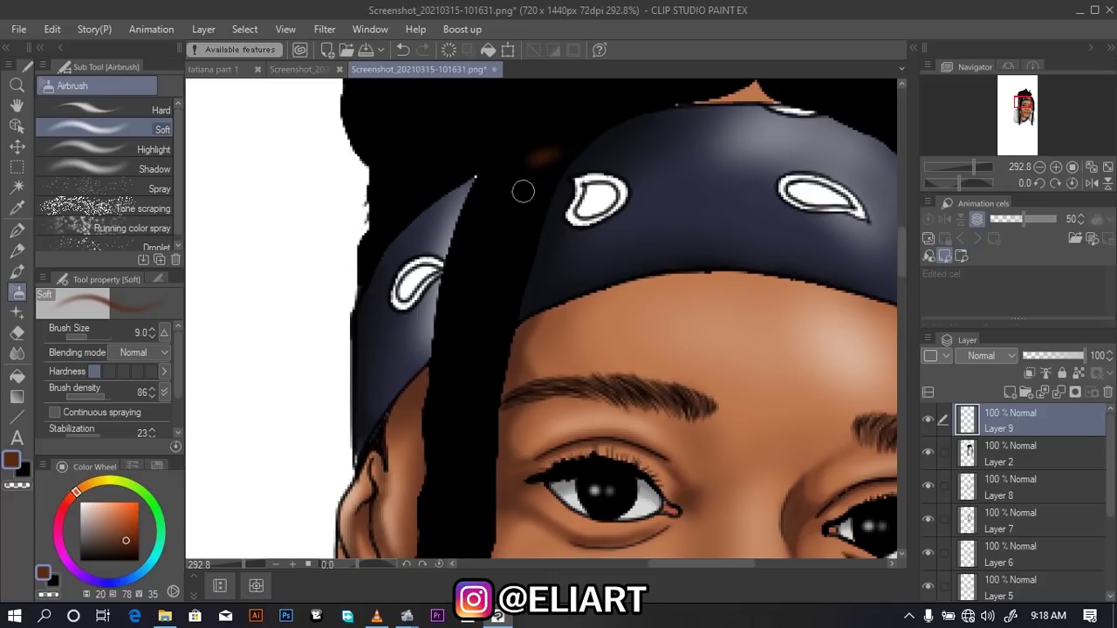
{"action": "key", "text": "ctrl+z"}
{"action": "left_click", "coordinate": [546, 156]}
{"action": "left_click", "coordinate": [495, 168]}
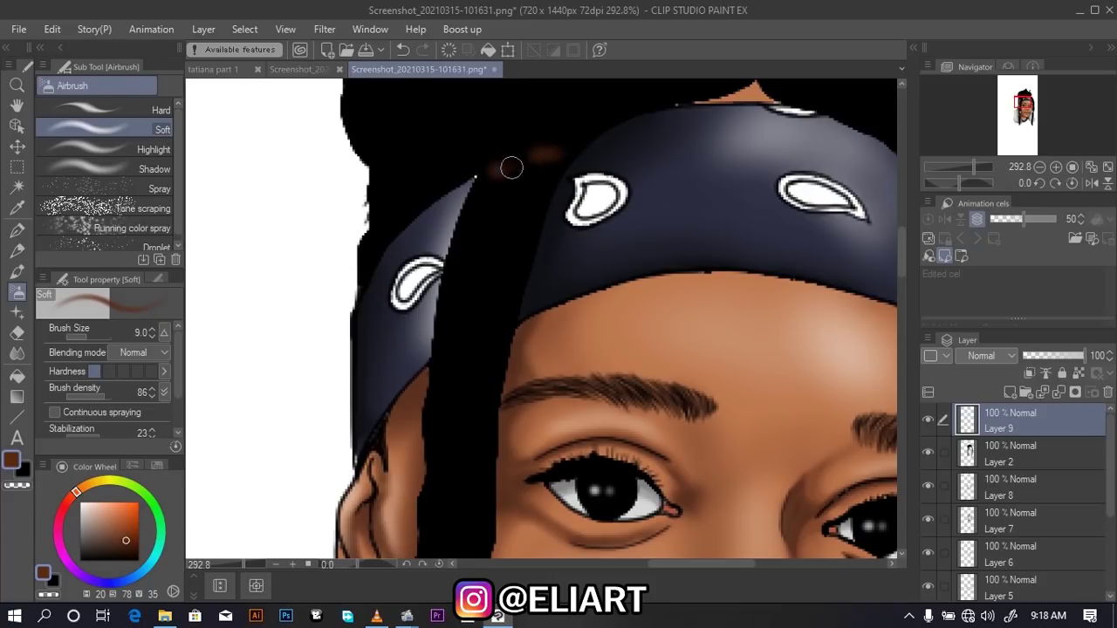
{"action": "left_click", "coordinate": [528, 185]}
{"action": "left_click", "coordinate": [515, 213]}
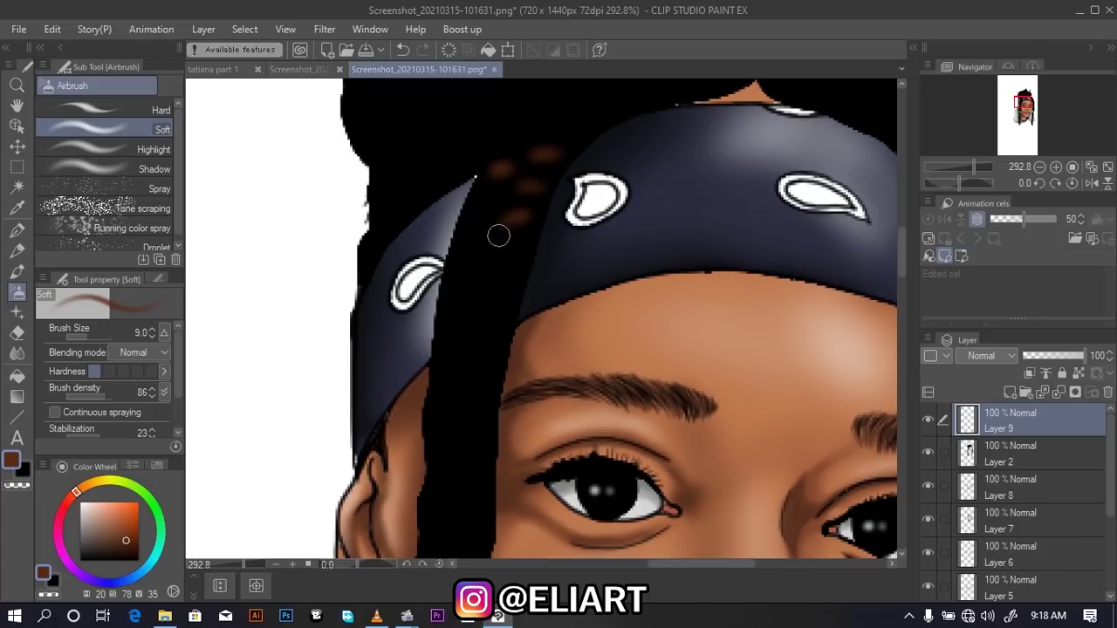
{"action": "left_click", "coordinate": [508, 251]}
{"action": "scroll", "coordinate": [547, 252], "scroll_direction": "down", "scroll_amount": 3}
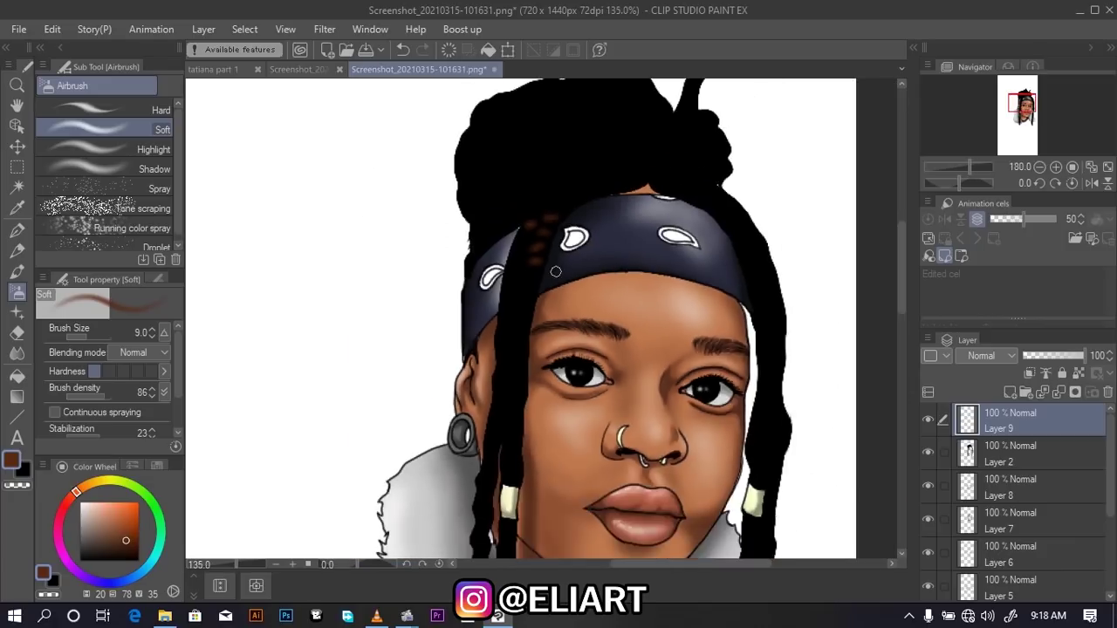
{"action": "scroll", "coordinate": [555, 266], "scroll_direction": "up", "scroll_amount": 3}
{"action": "scroll", "coordinate": [556, 272], "scroll_direction": "up", "scroll_amount": 2}
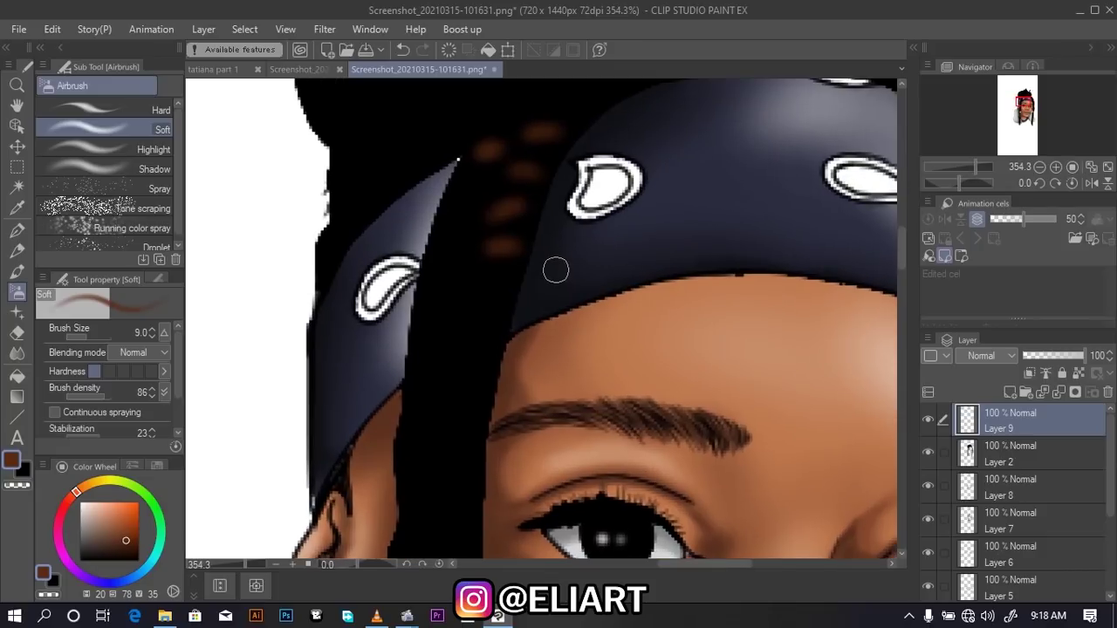
{"action": "key", "text": "ctrl+z"}
{"action": "key", "text": "ctrl+z"}
{"action": "key", "text": "ctrl+z"}
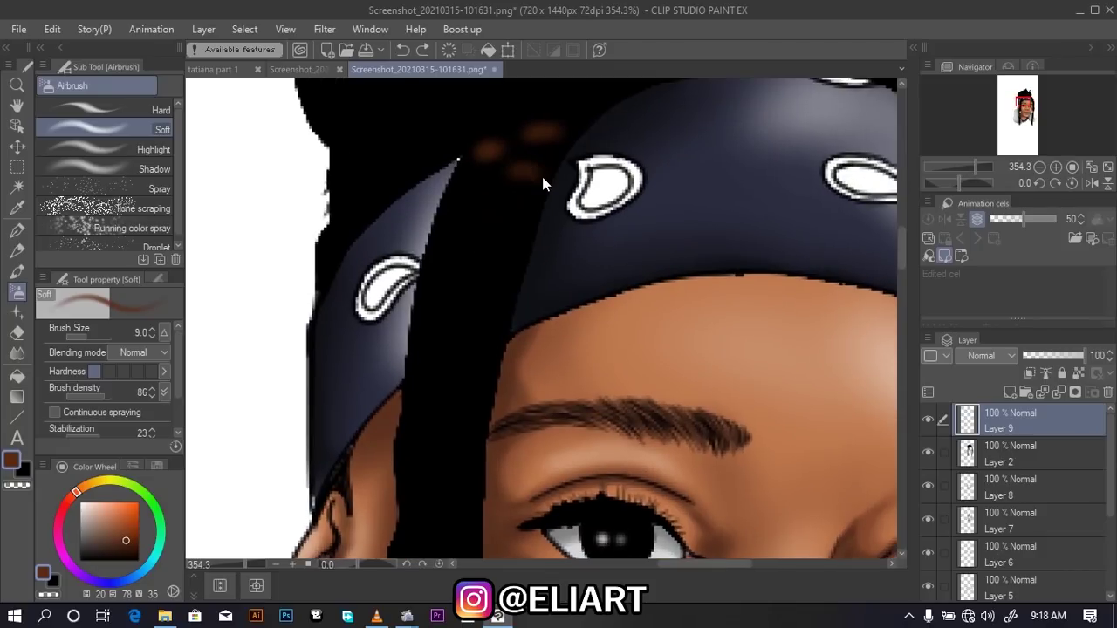
Redo brown dabs from the braid top down to the bandana's lower edge
{"action": "left_click", "coordinate": [532, 170]}
{"action": "left_click", "coordinate": [514, 201]}
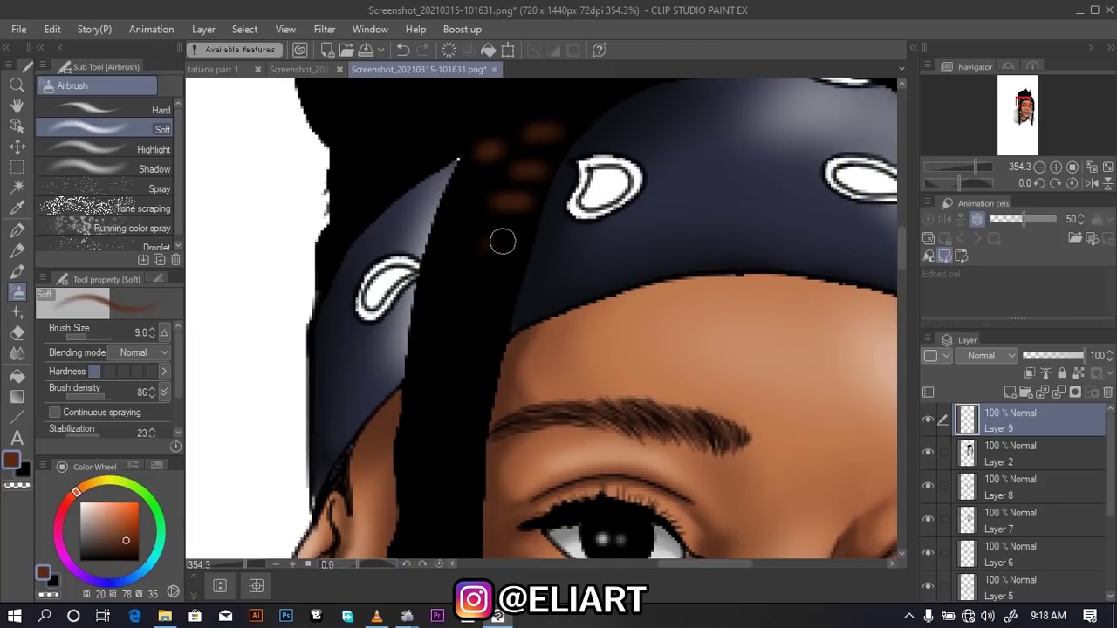
{"action": "left_click", "coordinate": [497, 242]}
{"action": "left_click", "coordinate": [497, 274]}
{"action": "left_click", "coordinate": [475, 187]}
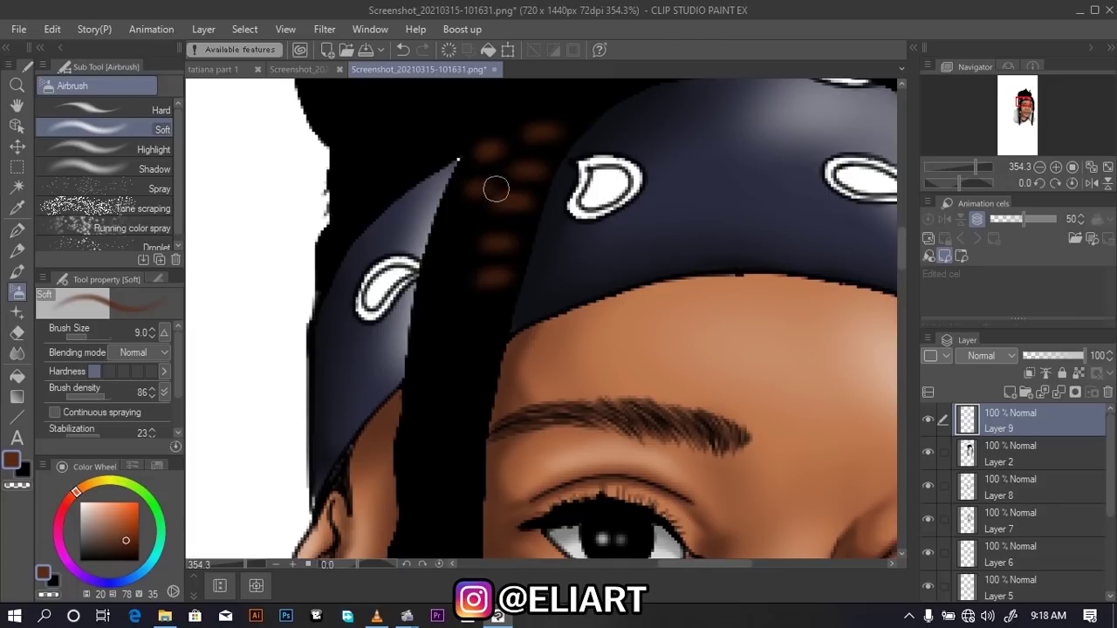
{"action": "left_click", "coordinate": [461, 221]}
{"action": "left_click", "coordinate": [452, 269]}
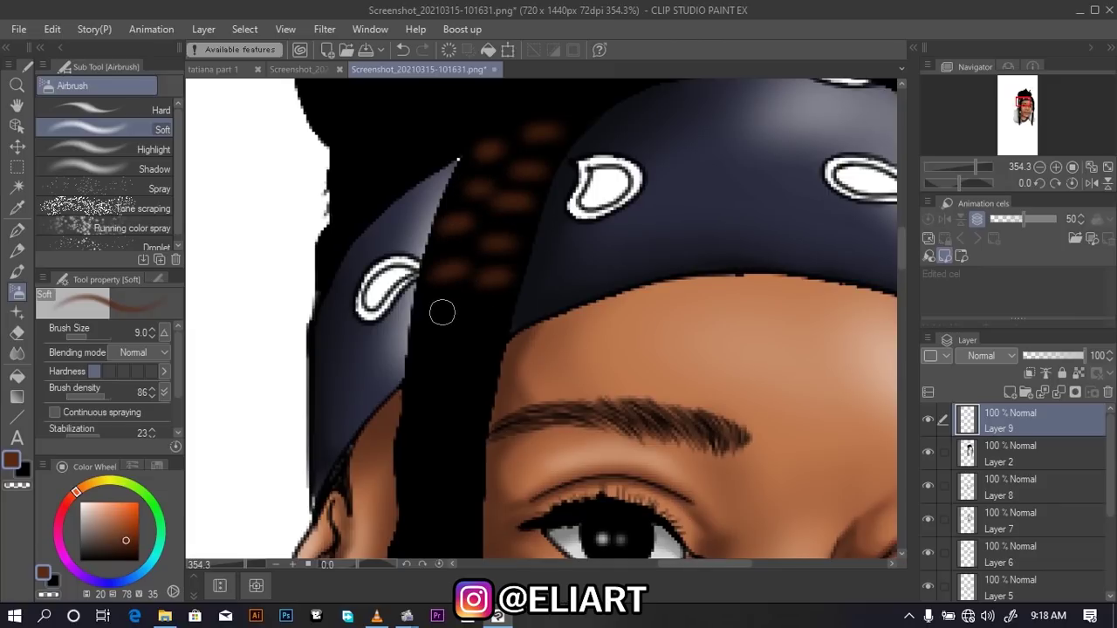
{"action": "left_click", "coordinate": [439, 312]}
{"action": "left_click", "coordinate": [473, 327]}
{"action": "left_click", "coordinate": [468, 361]}
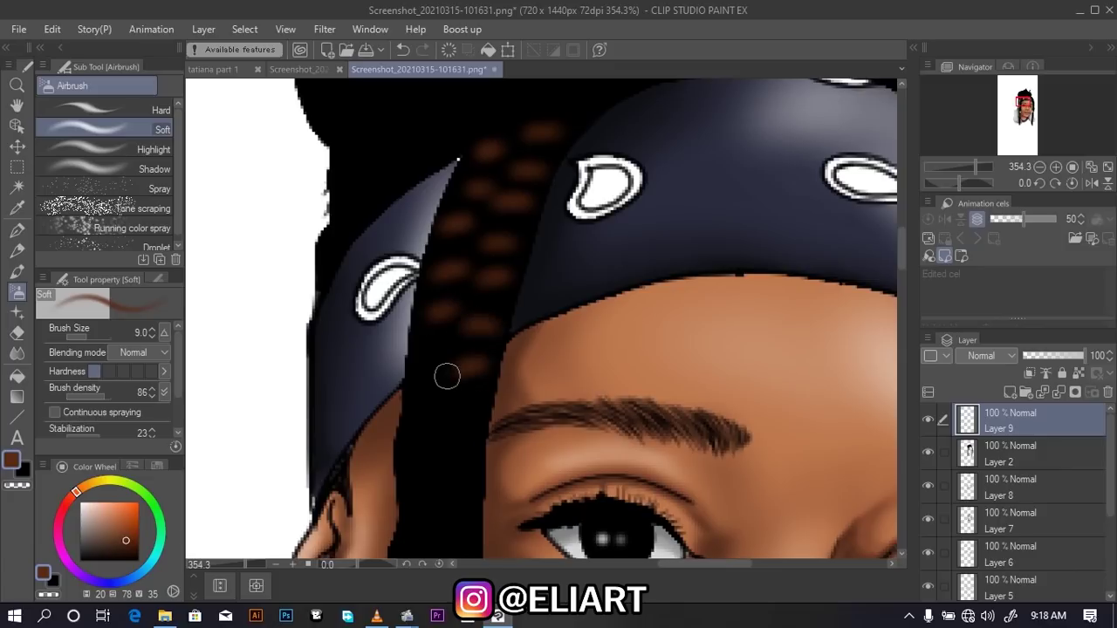
{"action": "left_click", "coordinate": [436, 364]}
{"action": "scroll", "coordinate": [742, 243], "scroll_direction": "up", "scroll_amount": 1}
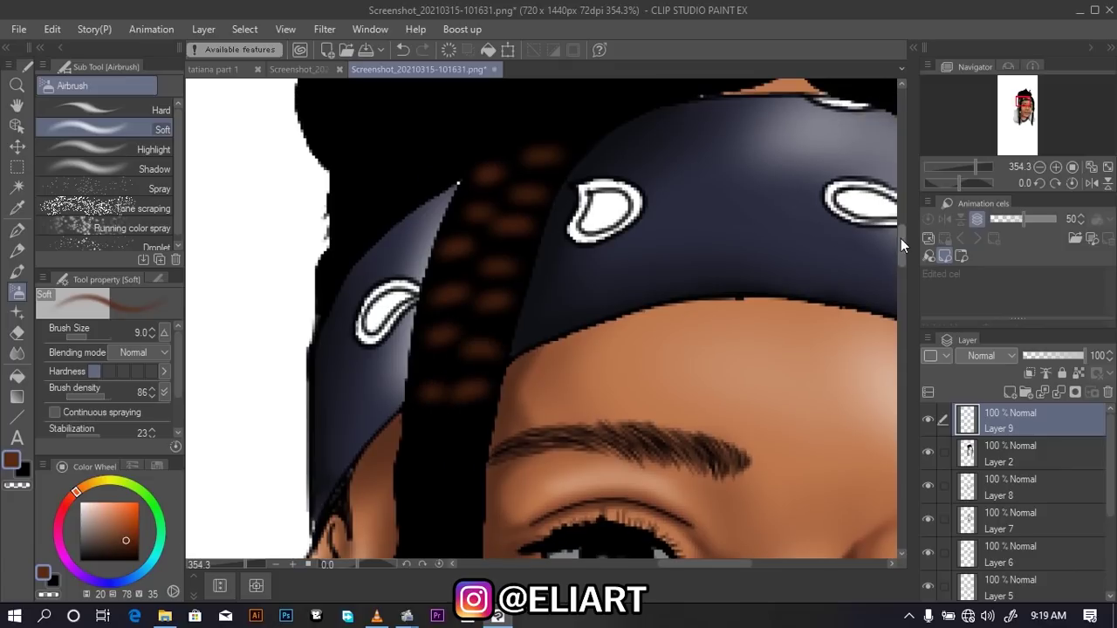
{"action": "scroll", "coordinate": [427, 210], "scroll_direction": "down", "scroll_amount": 5}
Continue brown dabs down the braid past the brow and eye toward the ear
{"action": "left_click", "coordinate": [462, 221]}
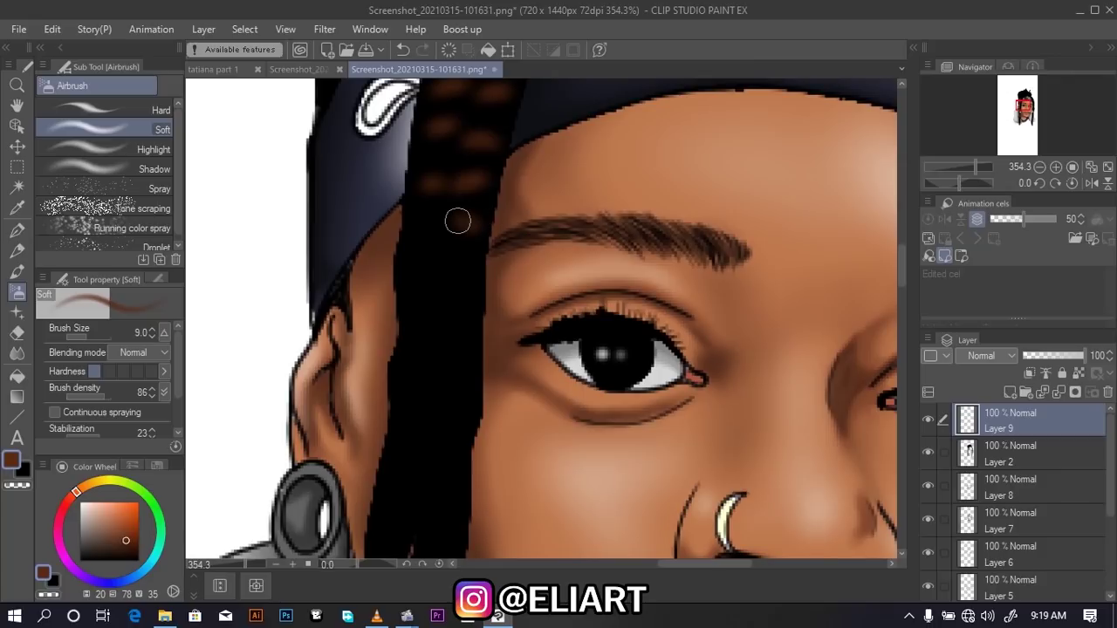
{"action": "left_click", "coordinate": [423, 213]}
{"action": "left_click", "coordinate": [425, 259]}
{"action": "left_click", "coordinate": [460, 280]}
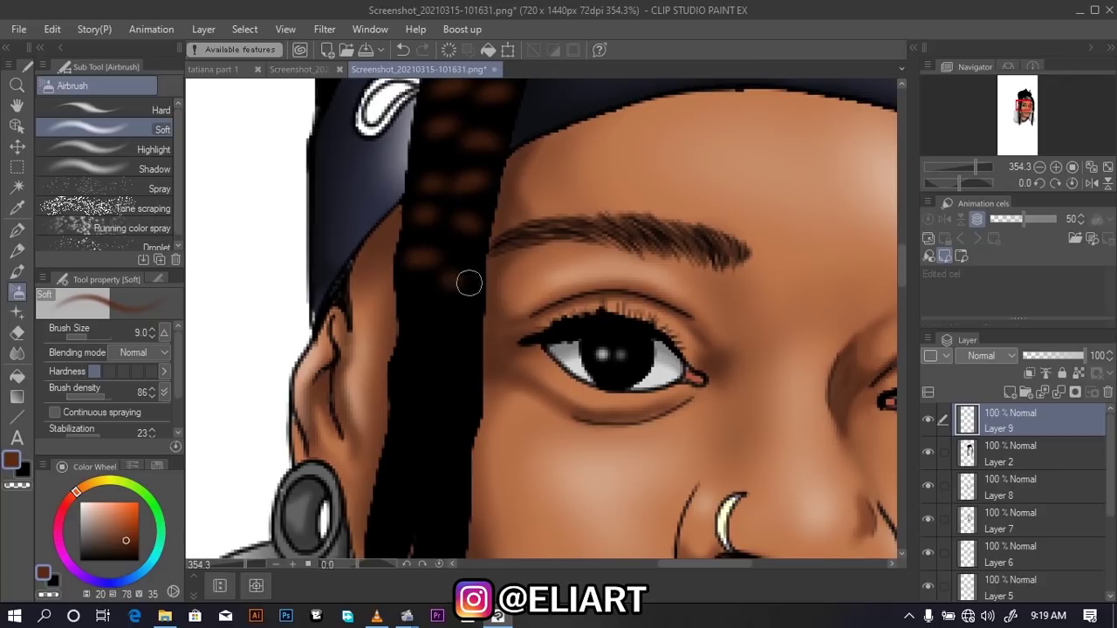
{"action": "left_click", "coordinate": [425, 306]}
{"action": "left_click", "coordinate": [456, 329]}
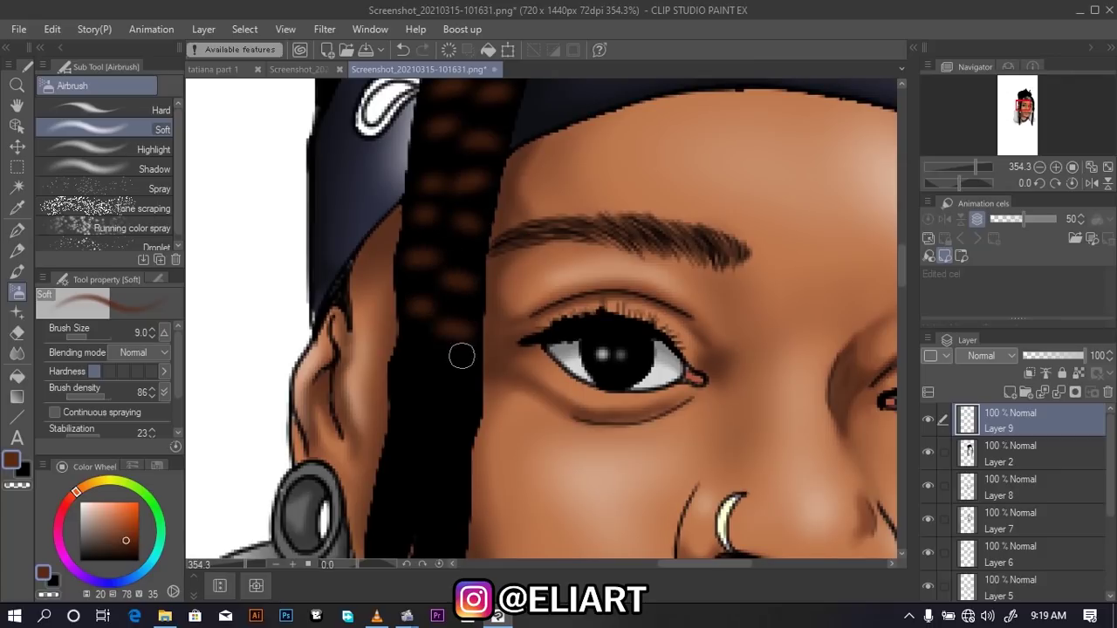
{"action": "left_click", "coordinate": [460, 364]}
{"action": "left_click", "coordinate": [414, 381]}
{"action": "left_click", "coordinate": [413, 410]}
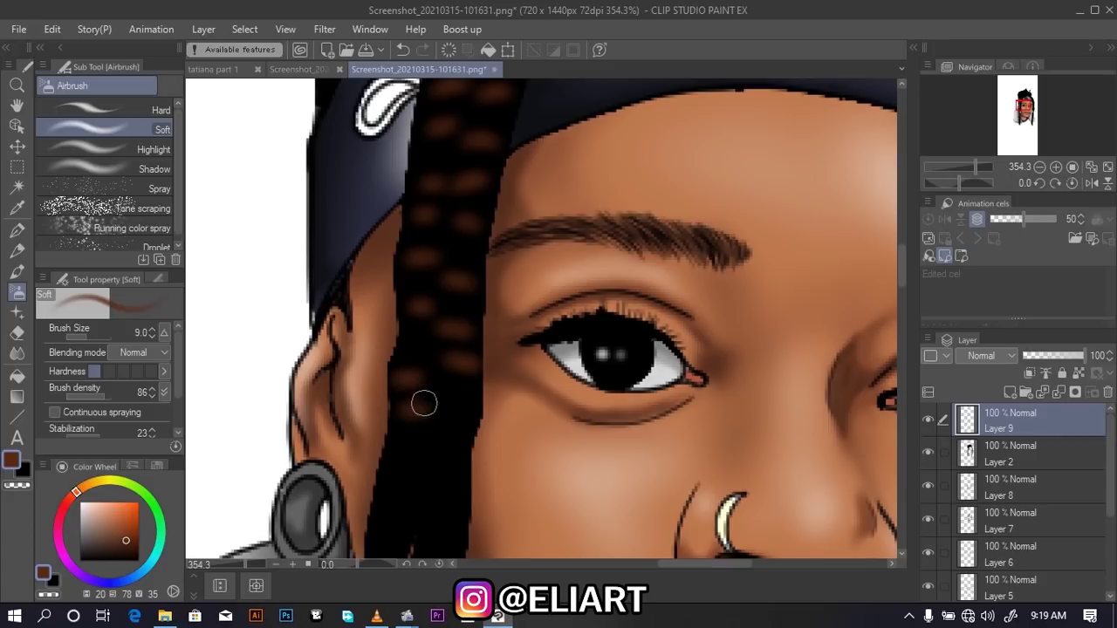
{"action": "left_click", "coordinate": [449, 431]}
{"action": "scroll", "coordinate": [465, 401], "scroll_direction": "down", "scroll_amount": 2}
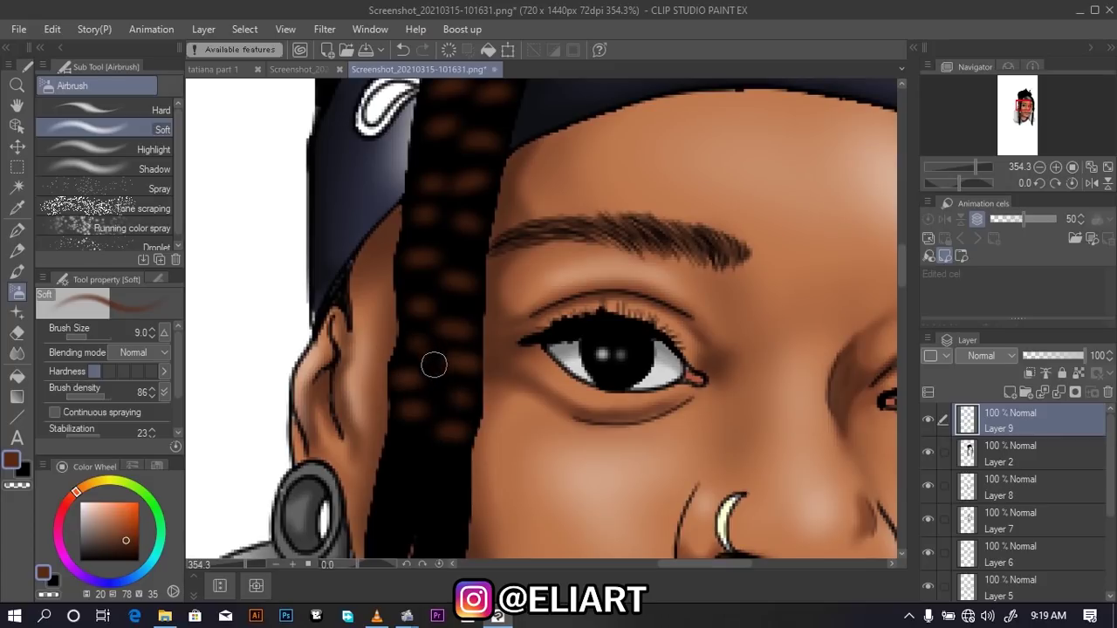
{"action": "scroll", "coordinate": [448, 361], "scroll_direction": "down", "scroll_amount": 3}
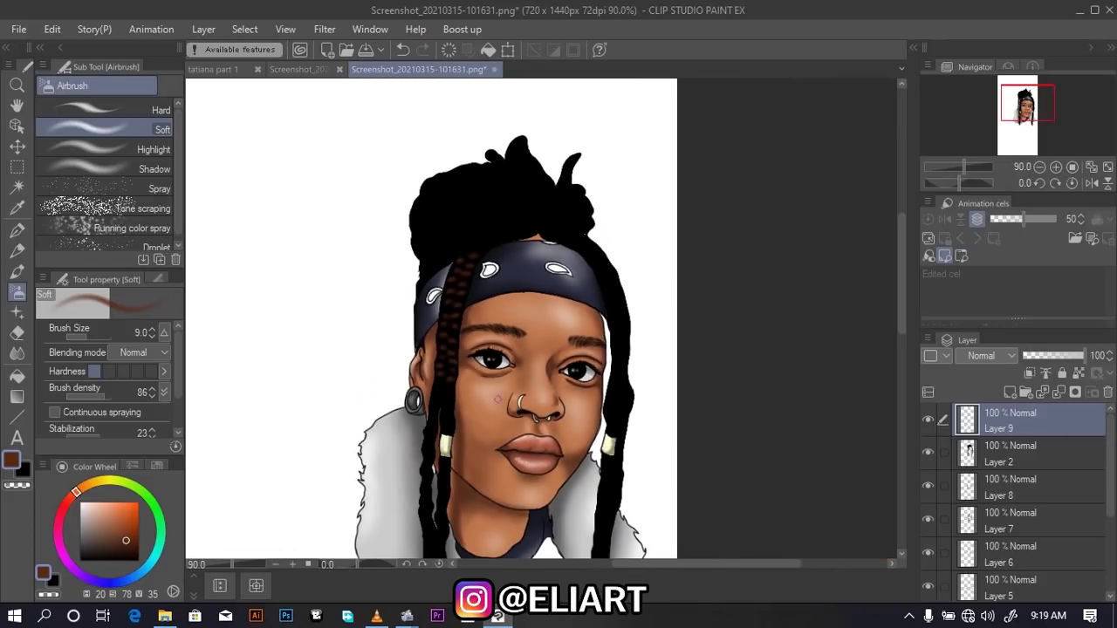
Reduce the airbrush size to 4.4 for striping the braids near the ear
{"action": "scroll", "coordinate": [901, 260], "scroll_direction": "up", "scroll_amount": 1}
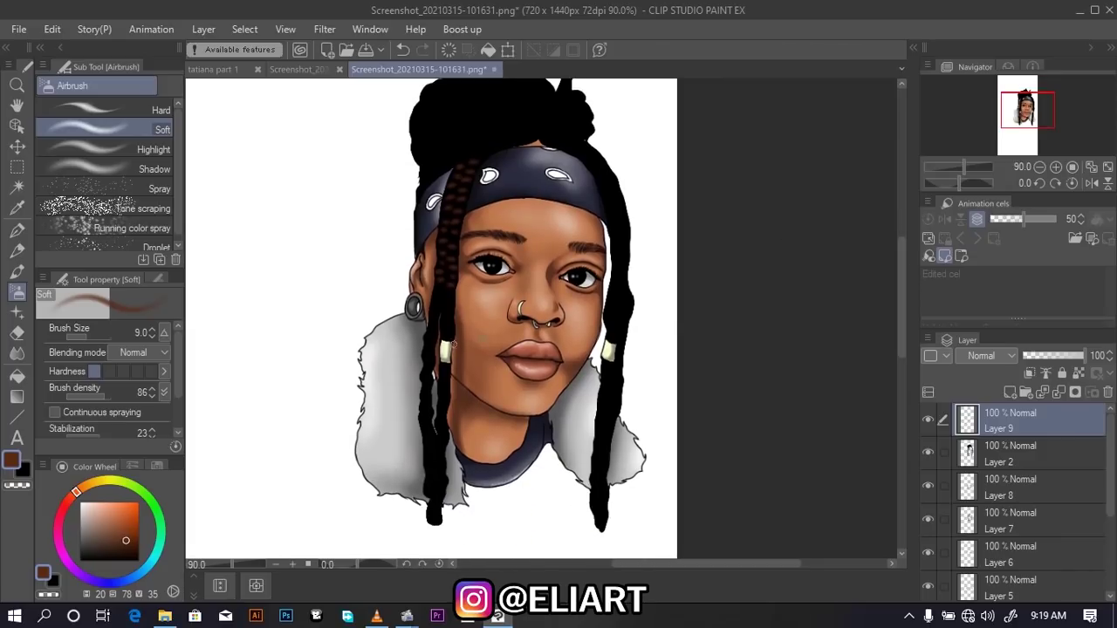
{"action": "scroll", "coordinate": [435, 370], "scroll_direction": "up", "scroll_amount": 3}
{"action": "scroll", "coordinate": [435, 370], "scroll_direction": "up", "scroll_amount": 1}
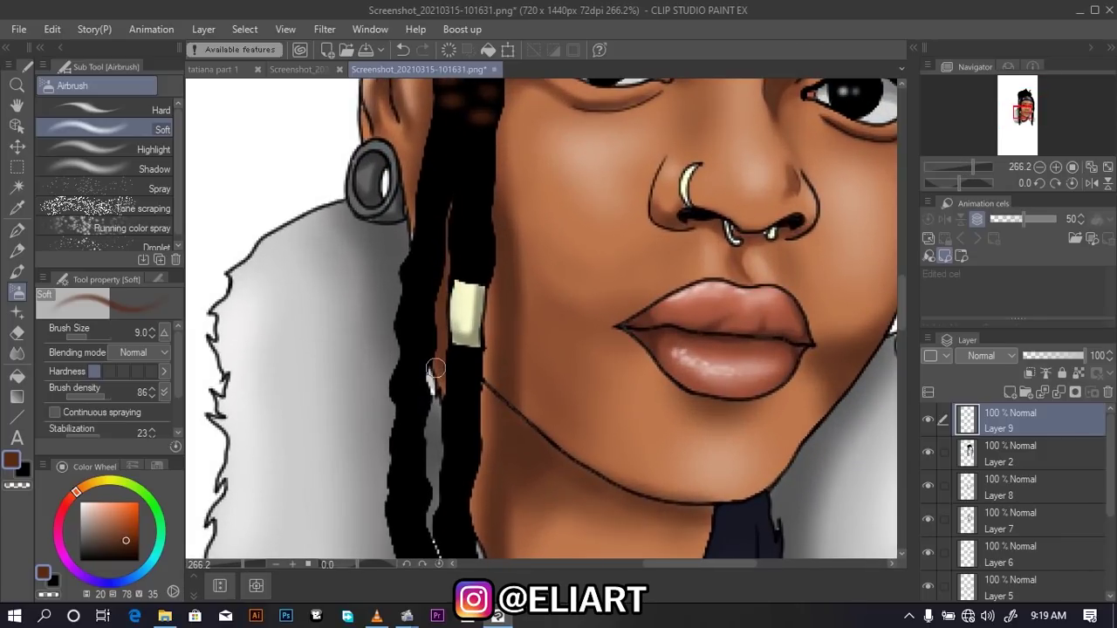
{"action": "left_click_drag", "start_coordinate": [89, 334], "coordinate": [84, 337]}
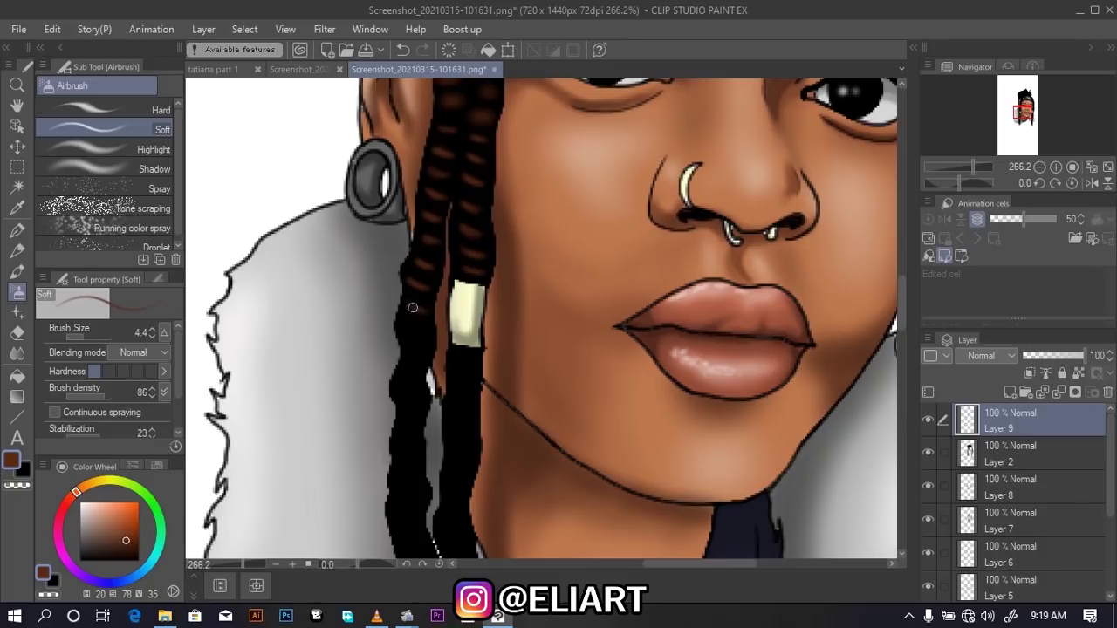
{"action": "scroll", "coordinate": [464, 222], "scroll_direction": "down", "scroll_amount": 3}
At density 59 and size 5.3, airbrush brown stripes down the upper left braid
{"action": "scroll", "coordinate": [480, 271], "scroll_direction": "down", "scroll_amount": 1}
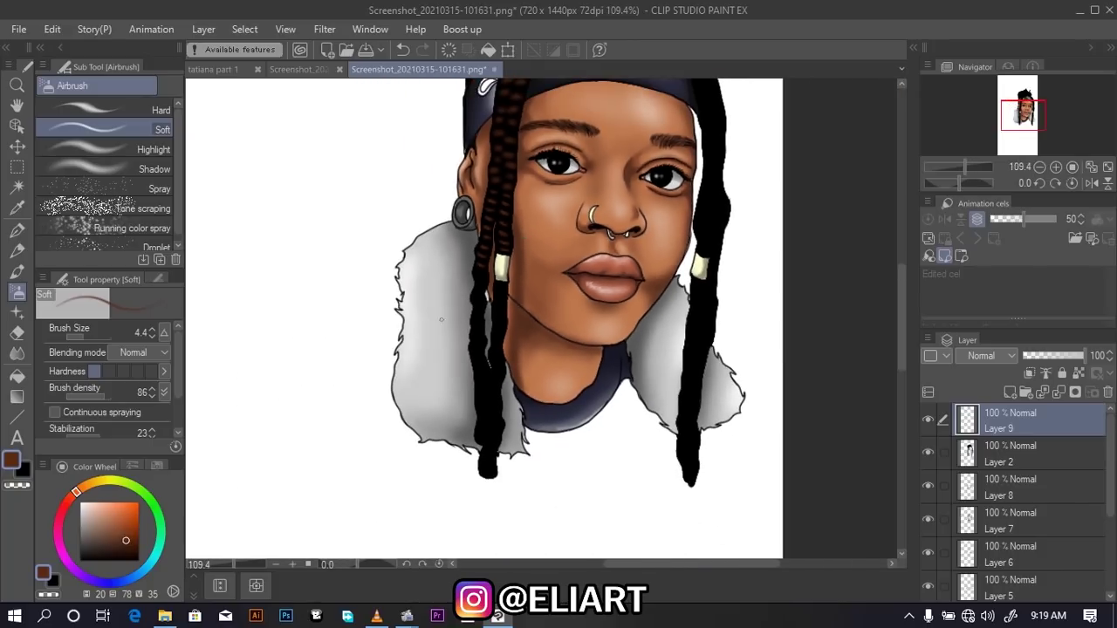
{"action": "scroll", "coordinate": [496, 320], "scroll_direction": "down", "scroll_amount": 1}
{"action": "scroll", "coordinate": [496, 320], "scroll_direction": "up", "scroll_amount": 1}
{"action": "scroll", "coordinate": [498, 319], "scroll_direction": "up", "scroll_amount": 2}
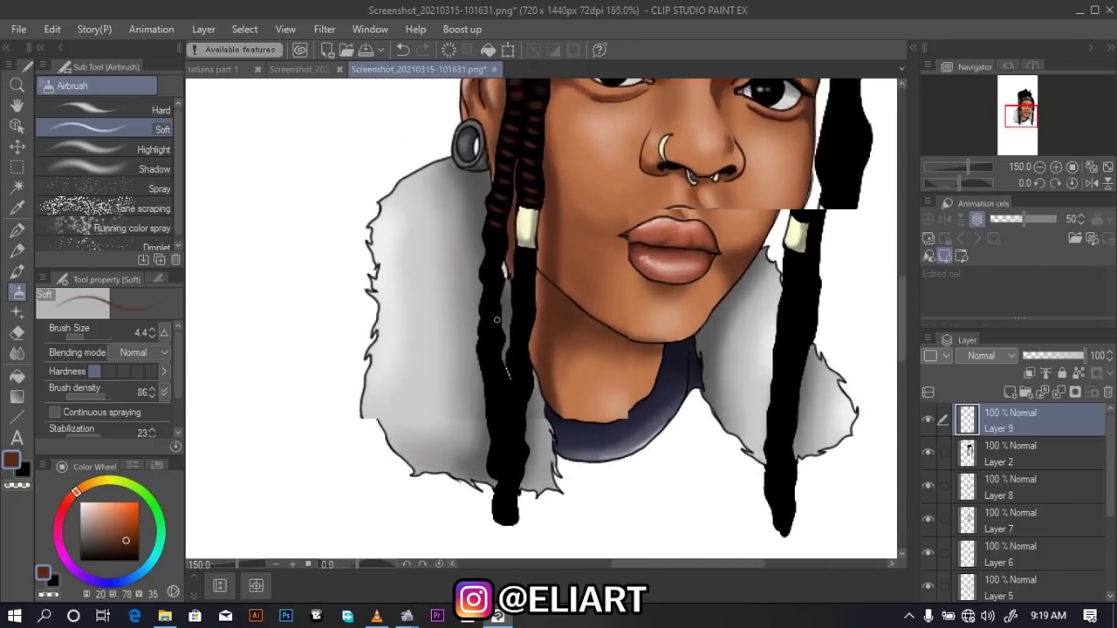
{"action": "scroll", "coordinate": [498, 320], "scroll_direction": "up", "scroll_amount": 2}
{"action": "scroll", "coordinate": [499, 320], "scroll_direction": "up", "scroll_amount": 1}
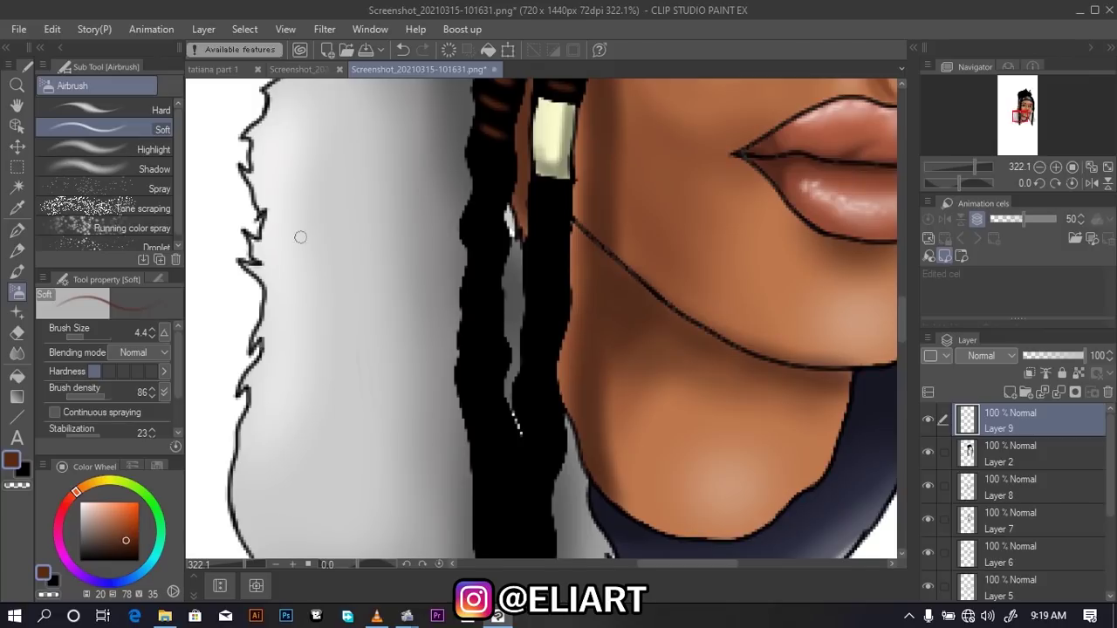
{"action": "left_click_drag", "start_coordinate": [97, 401], "coordinate": [93, 401]}
{"action": "left_click_drag", "start_coordinate": [480, 157], "coordinate": [519, 175]}
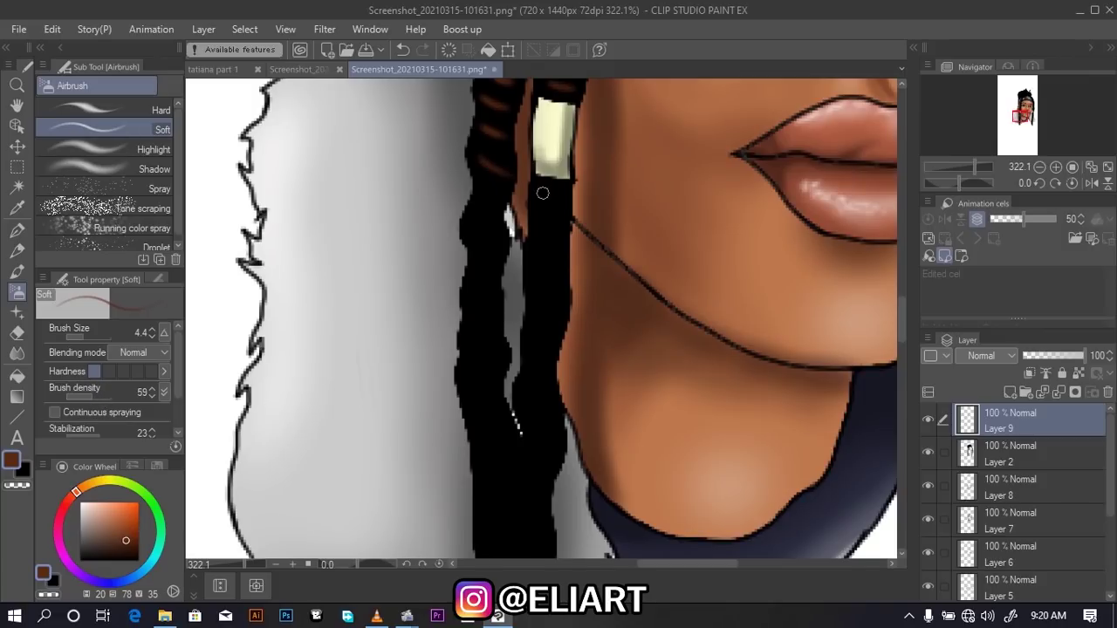
{"action": "left_click", "coordinate": [86, 335]}
{"action": "left_click_drag", "start_coordinate": [541, 188], "coordinate": [538, 301]}
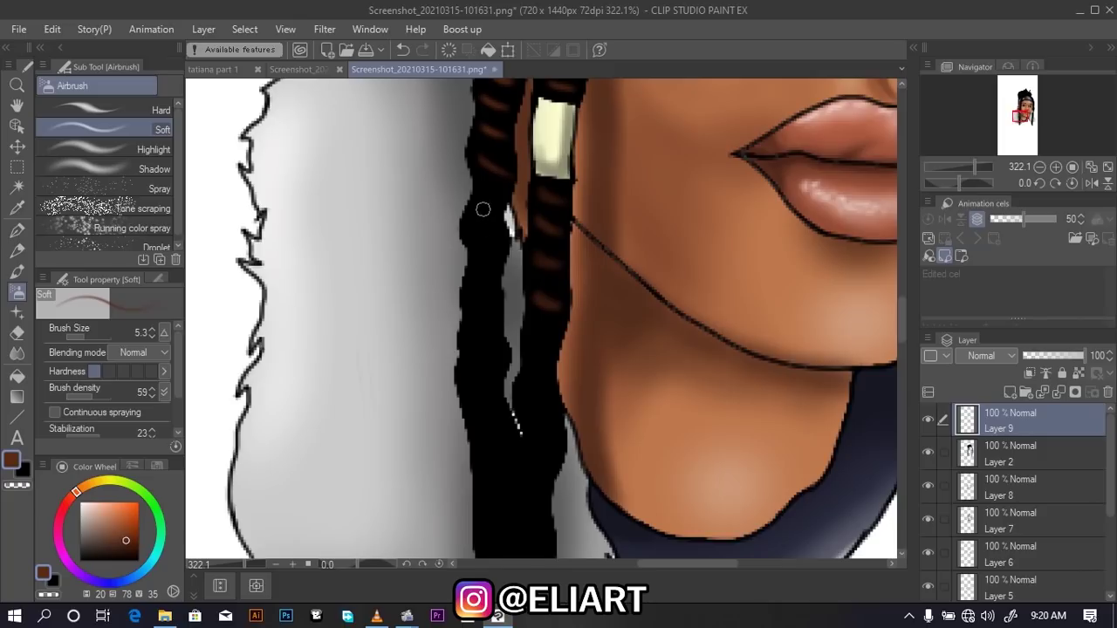
{"action": "mouse_move", "coordinate": [482, 209]}
{"action": "left_mouse_down"}
{"action": "mouse_move", "coordinate": [506, 223]}
{"action": "mouse_move", "coordinate": [489, 322]}
{"action": "mouse_move", "coordinate": [492, 385]}
{"action": "mouse_move", "coordinate": [503, 412]}
{"action": "mouse_move", "coordinate": [548, 414]}
{"action": "left_mouse_up"}
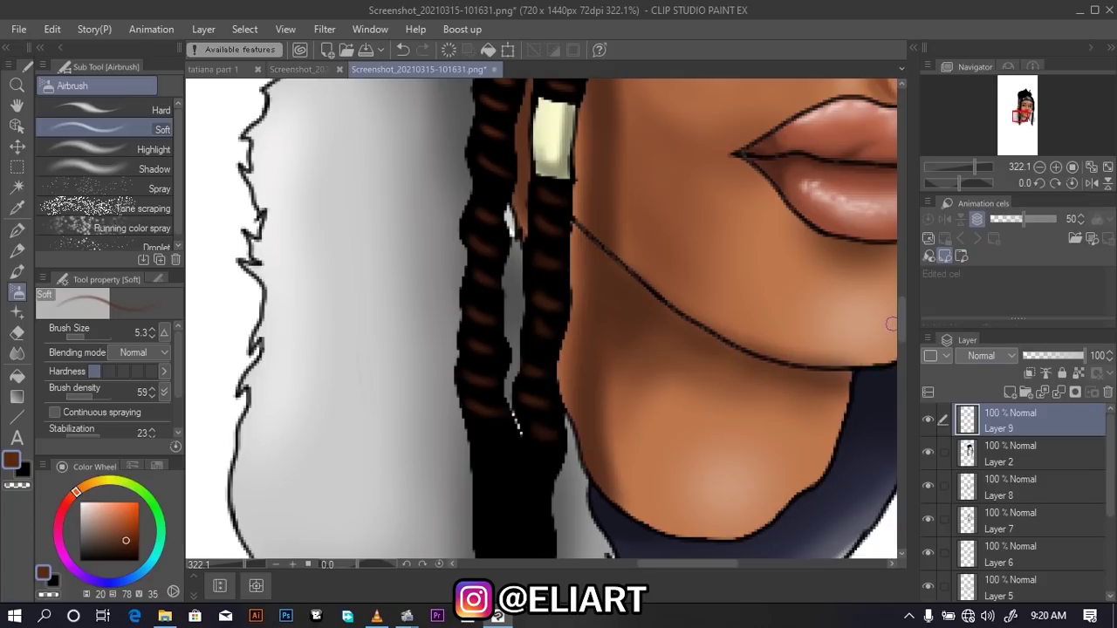
Stripe the lower braid brown from its tip back up its right half
{"action": "left_click_drag", "start_coordinate": [901, 323], "coordinate": [904, 349]}
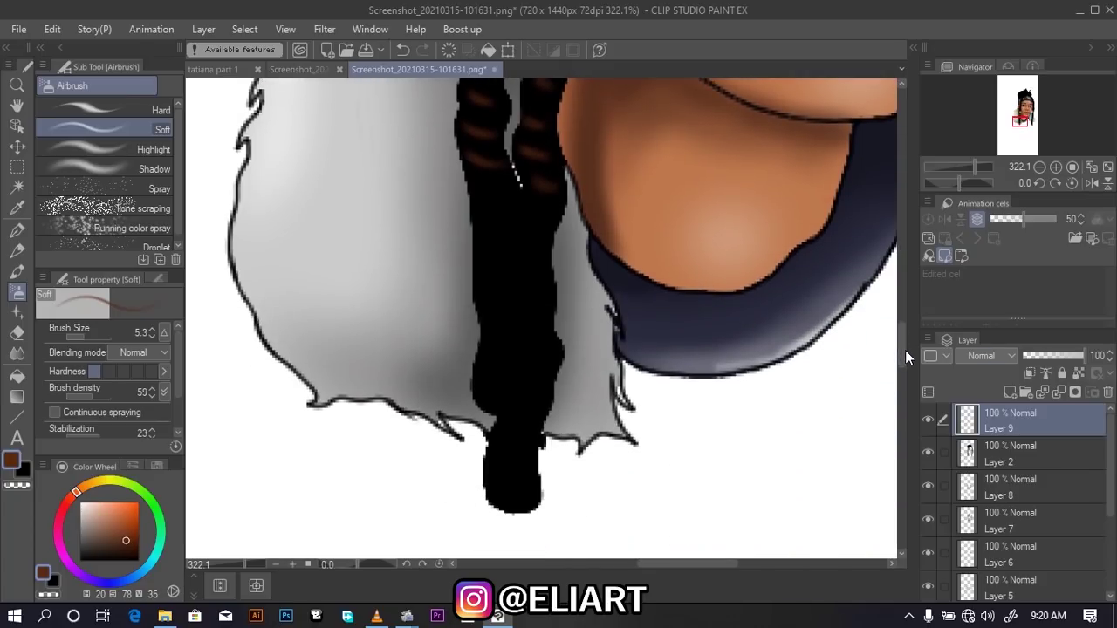
{"action": "mouse_move", "coordinate": [483, 187]}
{"action": "left_mouse_down"}
{"action": "mouse_move", "coordinate": [520, 200]}
{"action": "mouse_move", "coordinate": [509, 237]}
{"action": "mouse_move", "coordinate": [513, 371]}
{"action": "mouse_move", "coordinate": [482, 397]}
{"action": "mouse_move", "coordinate": [513, 410]}
{"action": "left_mouse_up"}
{"action": "left_click_drag", "start_coordinate": [495, 470], "coordinate": [527, 485]}
{"action": "left_click_drag", "start_coordinate": [501, 442], "coordinate": [538, 453]}
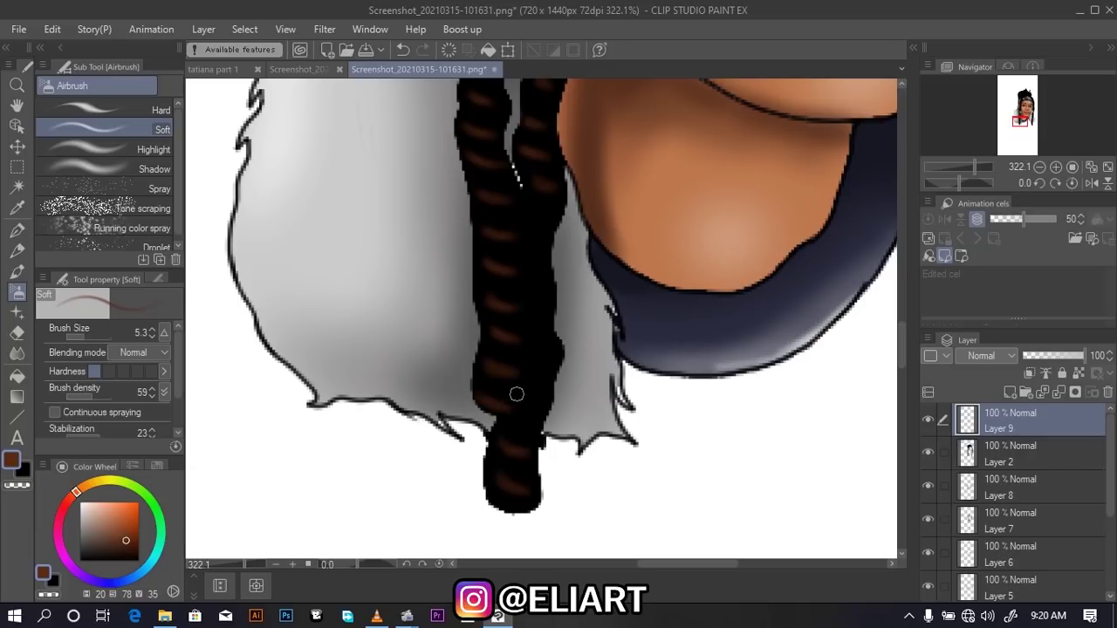
{"action": "left_click_drag", "start_coordinate": [517, 395], "coordinate": [539, 403]}
{"action": "left_click_drag", "start_coordinate": [522, 357], "coordinate": [548, 366]}
{"action": "mouse_move", "coordinate": [522, 312]}
{"action": "left_mouse_down"}
{"action": "mouse_move", "coordinate": [546, 321]}
{"action": "mouse_move", "coordinate": [548, 295]}
{"action": "left_mouse_up"}
{"action": "mouse_move", "coordinate": [523, 252]}
{"action": "left_mouse_down"}
{"action": "mouse_move", "coordinate": [546, 252]}
{"action": "mouse_move", "coordinate": [550, 209]}
{"action": "left_mouse_up"}
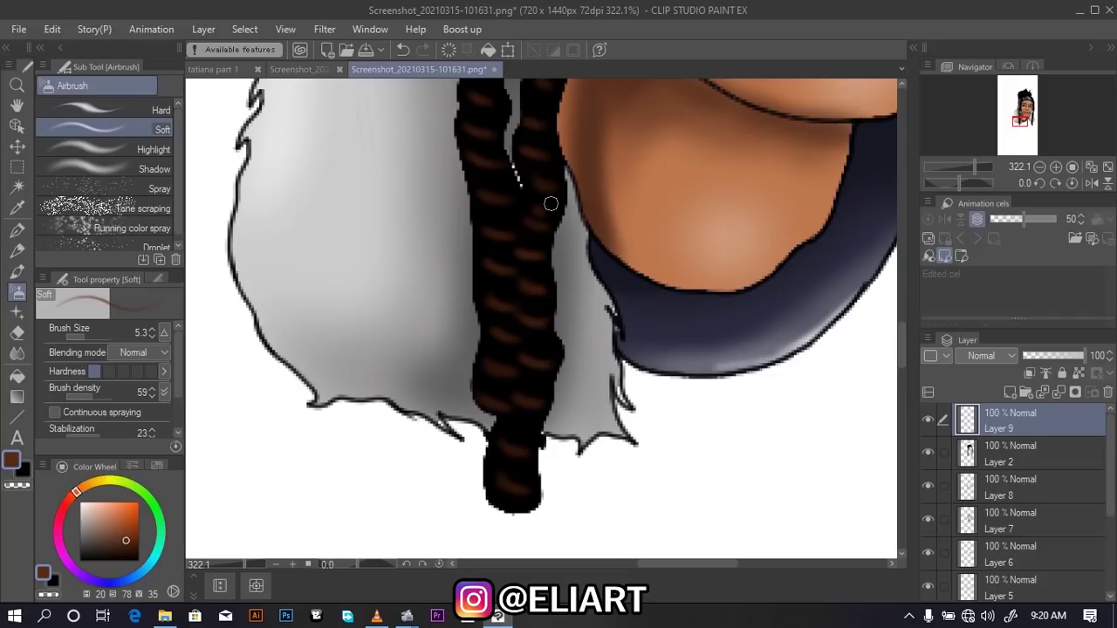
{"action": "scroll", "coordinate": [550, 203], "scroll_direction": "down", "scroll_amount": 5}
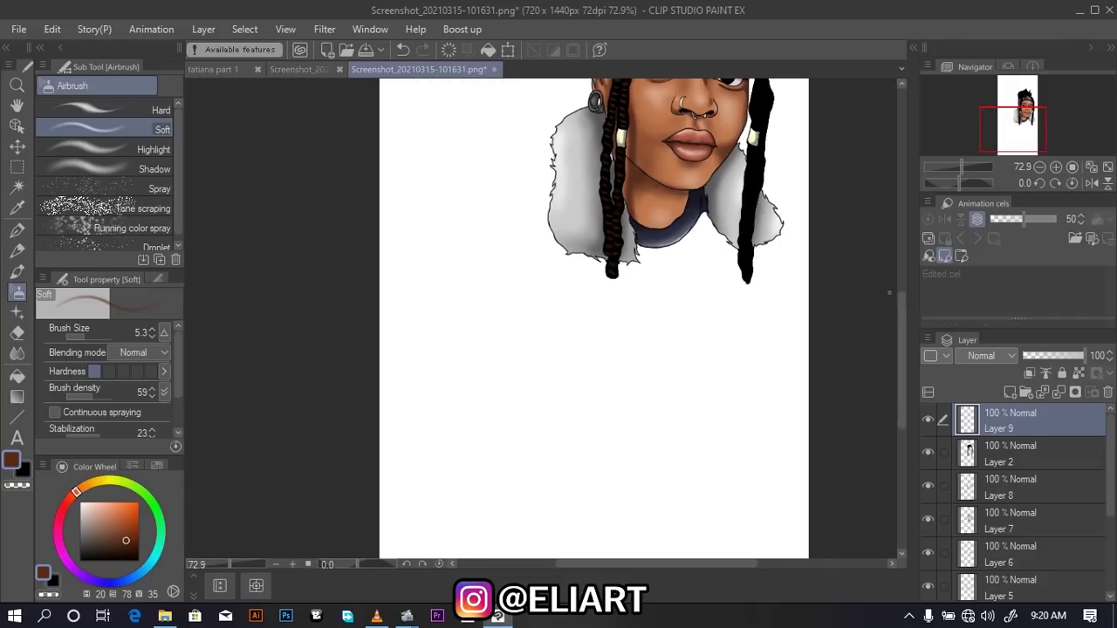
{"action": "left_click_drag", "start_coordinate": [900, 317], "coordinate": [901, 243]}
{"action": "scroll", "coordinate": [777, 226], "scroll_direction": "up", "scroll_amount": 3}
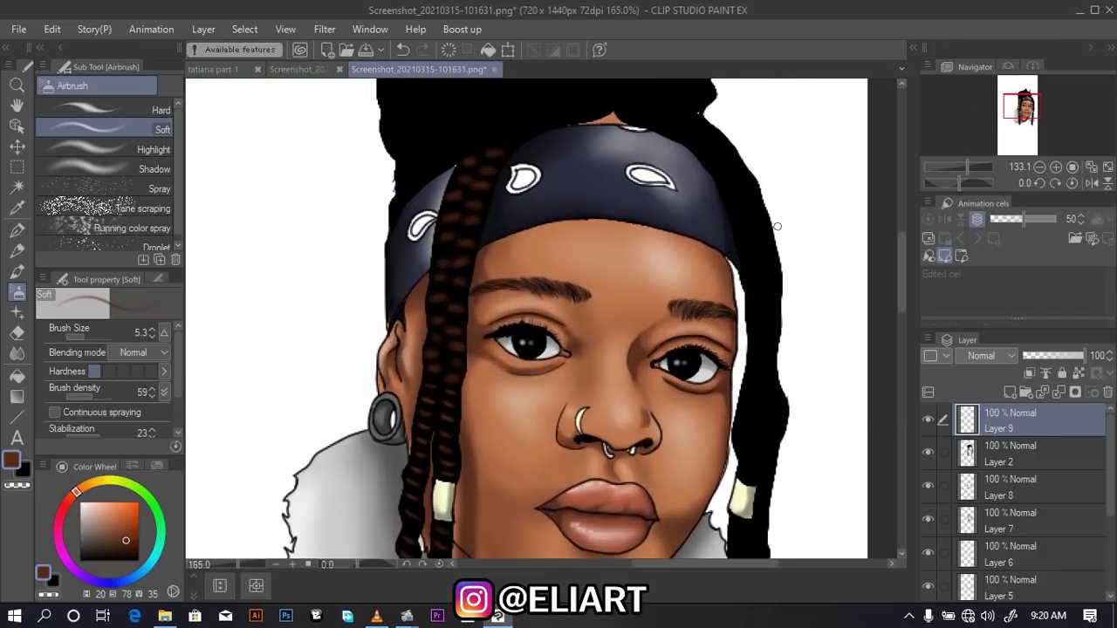
{"action": "scroll", "coordinate": [861, 193], "scroll_direction": "up", "scroll_amount": 1}
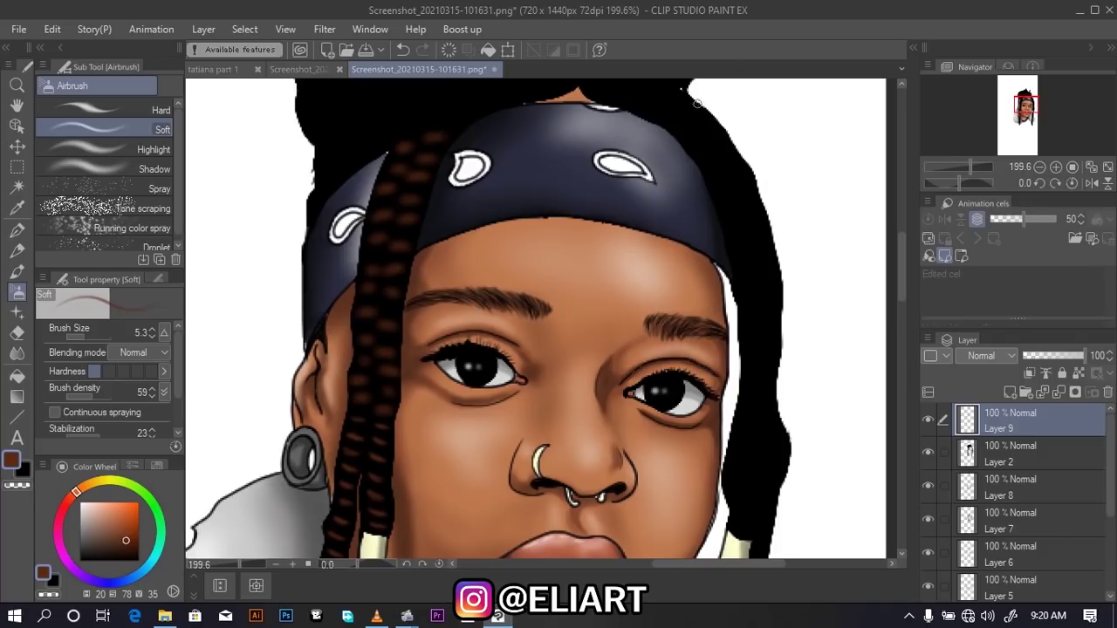
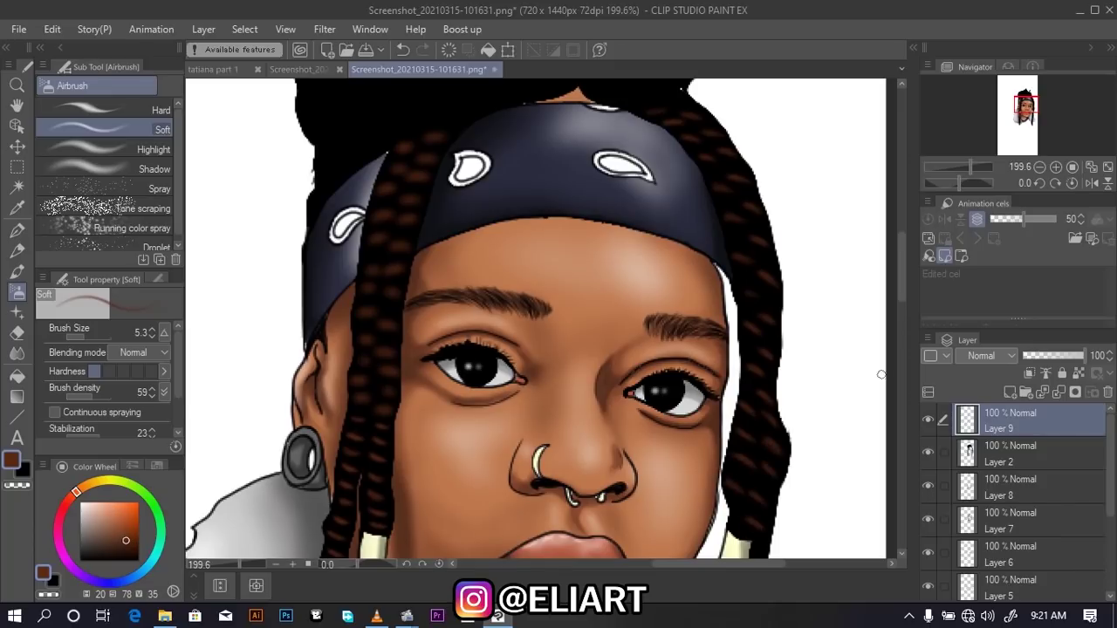
Airbrush faint brown strands down the lower braid ends and tips beside the chin
{"action": "left_click_drag", "start_coordinate": [904, 288], "coordinate": [913, 337]}
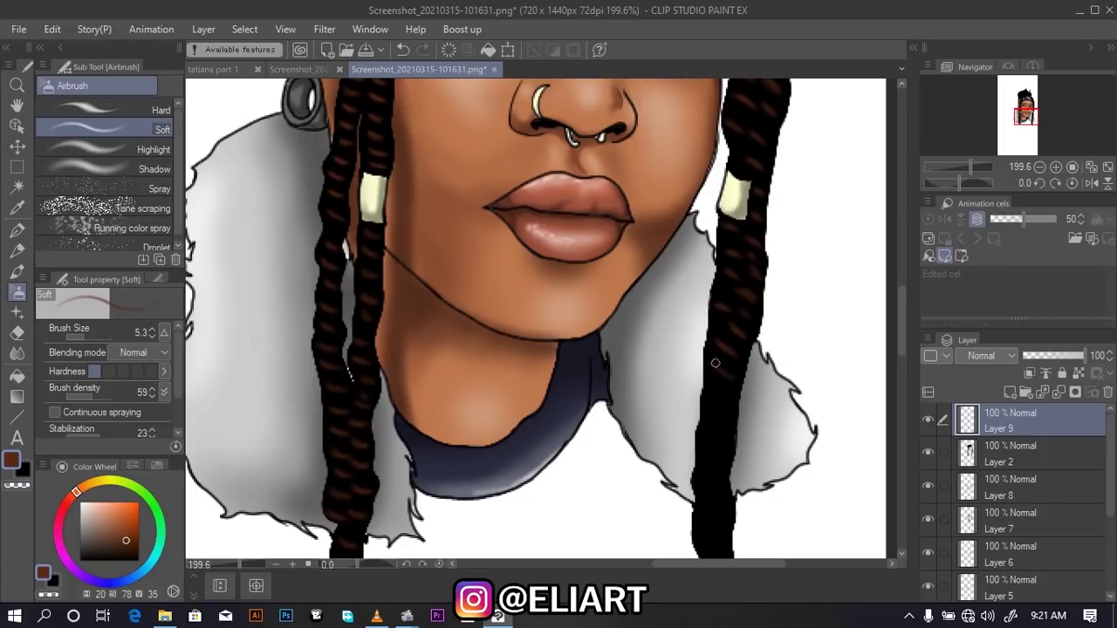
{"action": "left_click_drag", "start_coordinate": [718, 441], "coordinate": [722, 508]}
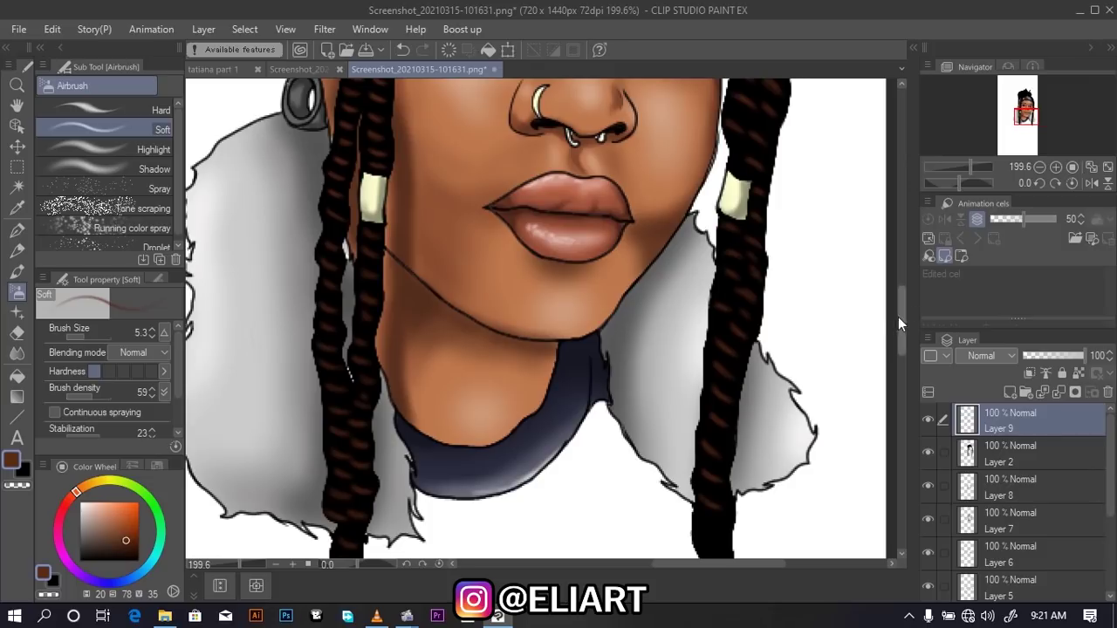
{"action": "left_click_drag", "start_coordinate": [898, 316], "coordinate": [898, 353]}
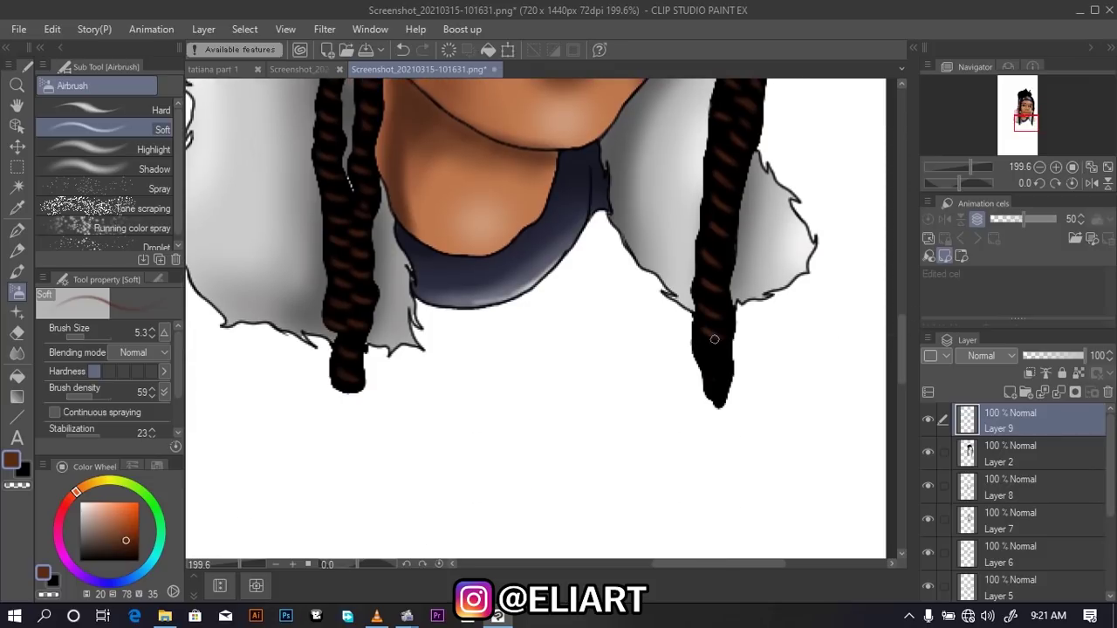
{"action": "left_click_drag", "start_coordinate": [714, 339], "coordinate": [714, 350]}
Zoom out and briefly hide, then re-show, Layer 2 to check the strokes underneath
{"action": "scroll", "coordinate": [750, 271], "scroll_direction": "down", "scroll_amount": 2}
{"action": "scroll", "coordinate": [758, 222], "scroll_direction": "down", "scroll_amount": 1}
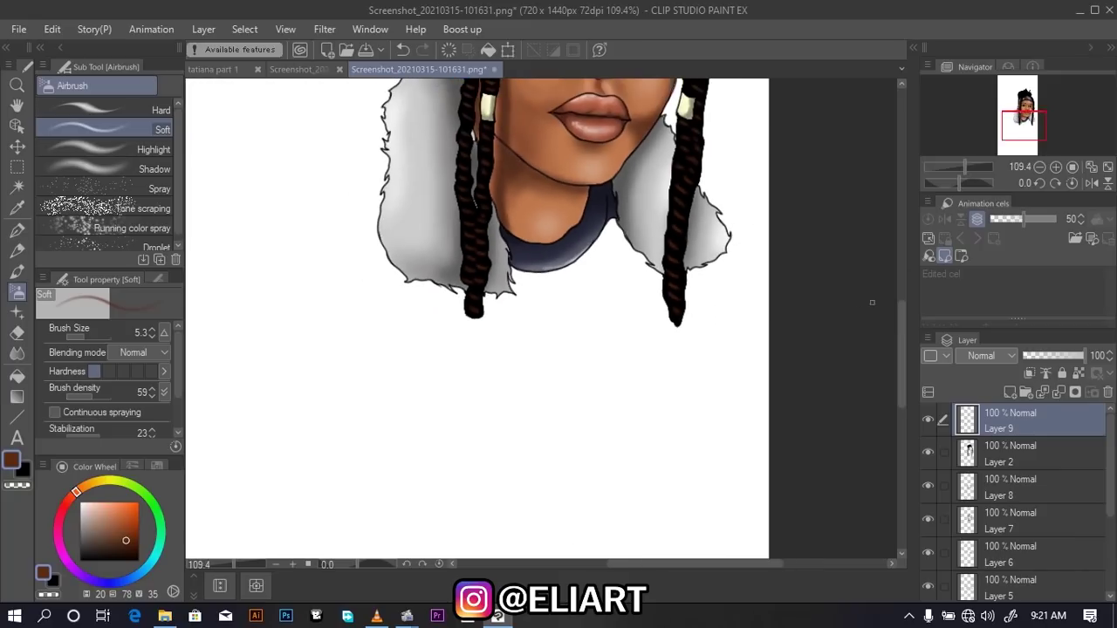
{"action": "left_click_drag", "start_coordinate": [900, 328], "coordinate": [896, 239]}
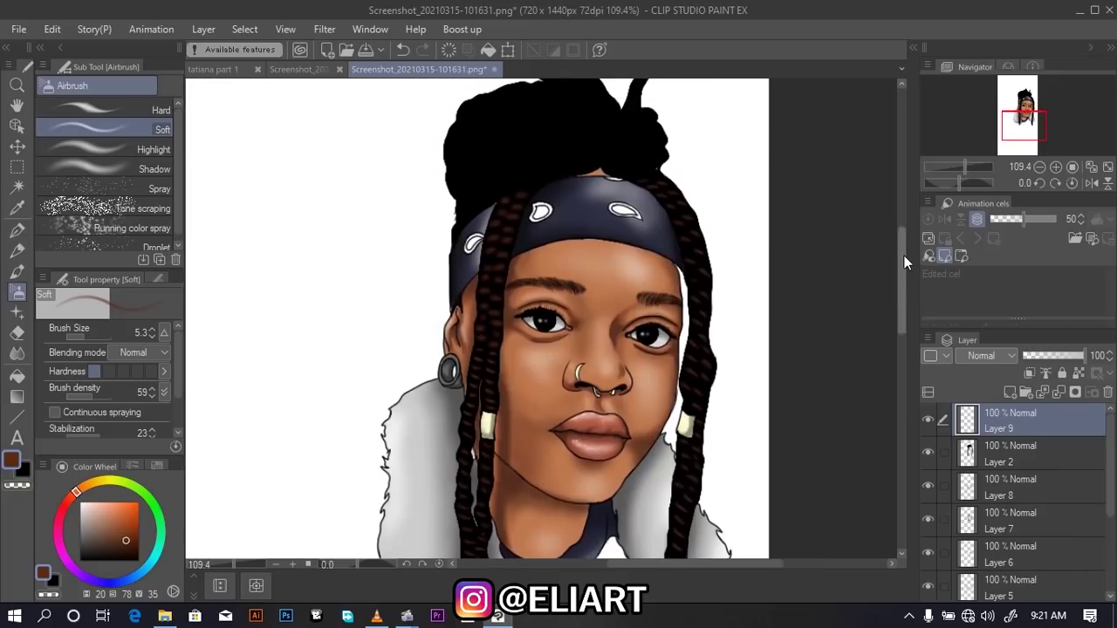
{"action": "scroll", "coordinate": [941, 530], "scroll_direction": "down", "scroll_amount": 1}
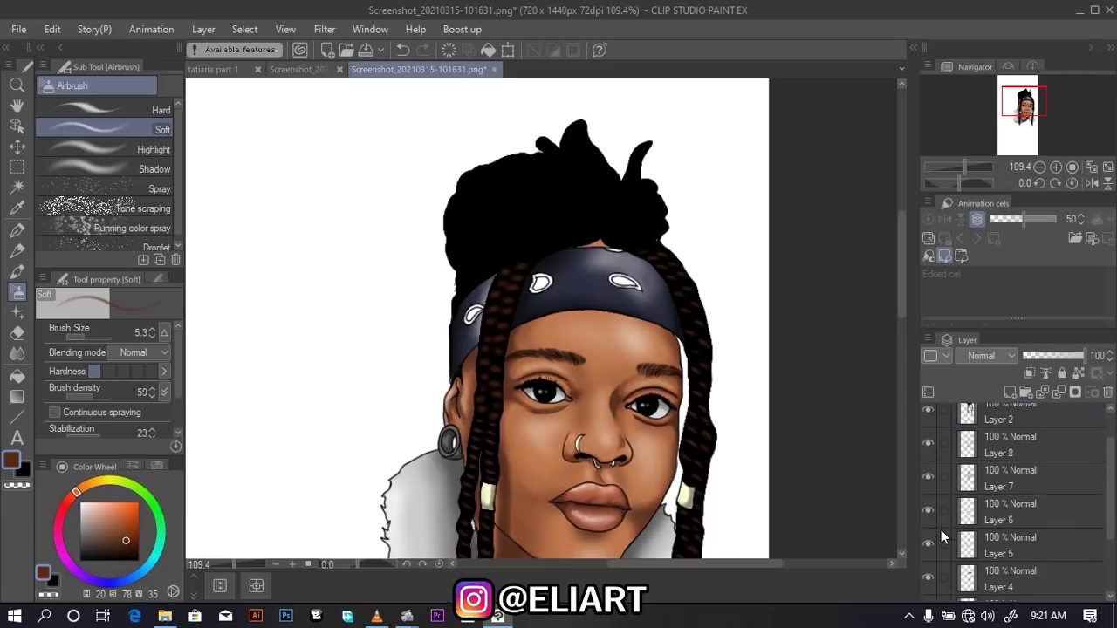
{"action": "scroll", "coordinate": [952, 524], "scroll_direction": "up", "scroll_amount": 1}
{"action": "left_click", "coordinate": [928, 453]}
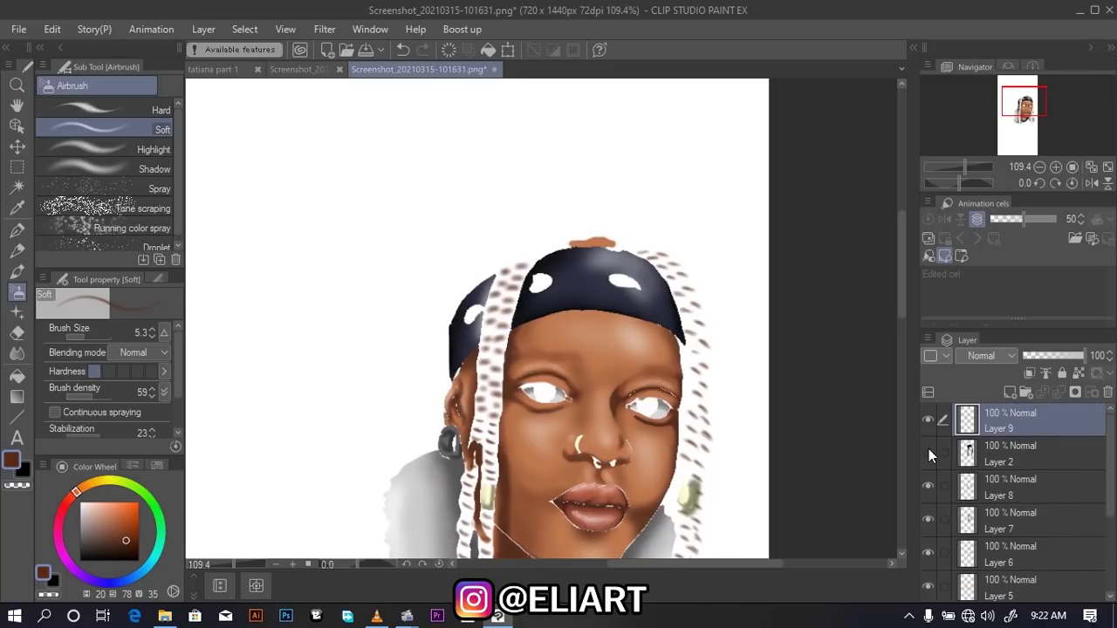
{"action": "left_click", "coordinate": [928, 452]}
Show the 80% Screenshot reference photo and hide the black hair Layer 2
{"action": "scroll", "coordinate": [934, 506], "scroll_direction": "down", "scroll_amount": 3}
{"action": "left_click", "coordinate": [929, 581]}
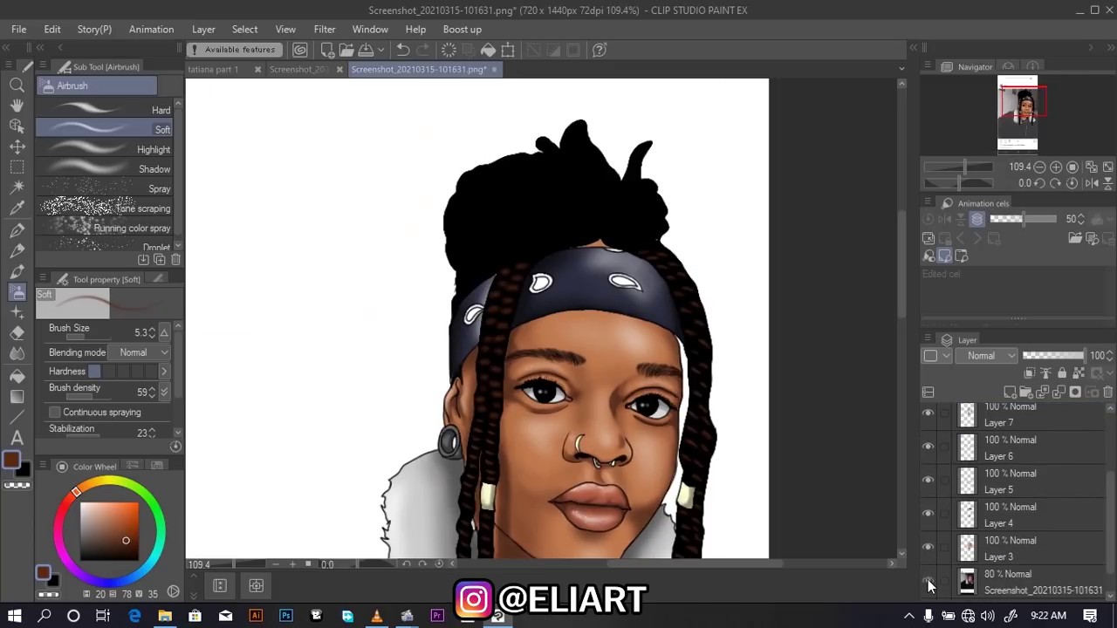
{"action": "scroll", "coordinate": [934, 478], "scroll_direction": "up", "scroll_amount": 3}
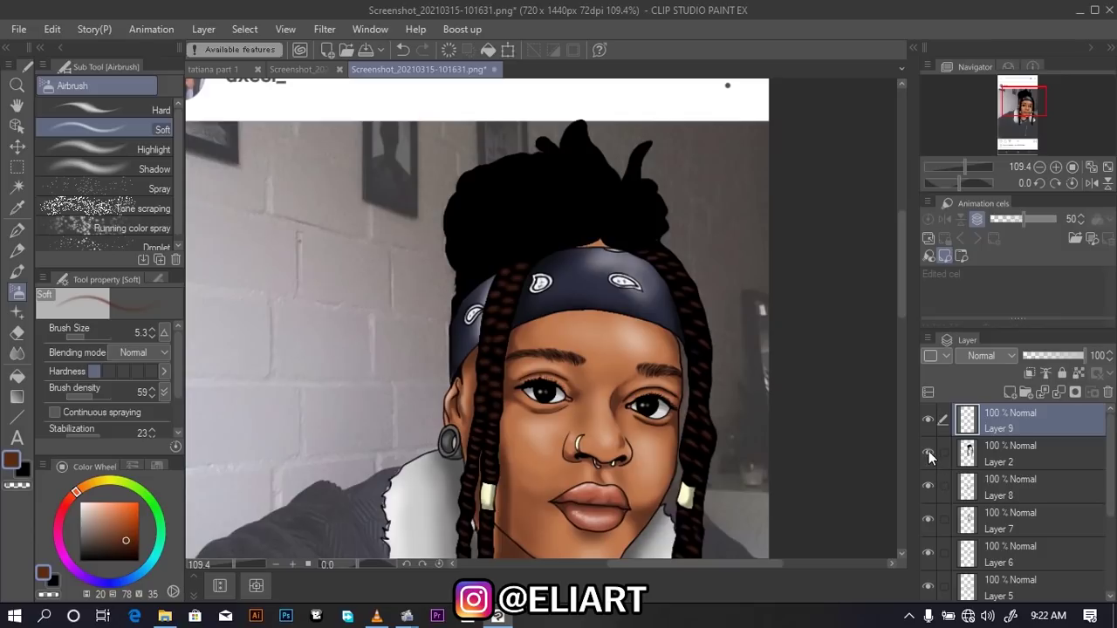
{"action": "left_click", "coordinate": [928, 451]}
Zoom to about 293% and paint brown stripes along the braids above the bandana and left edge
{"action": "scroll", "coordinate": [541, 201], "scroll_direction": "up", "scroll_amount": 3}
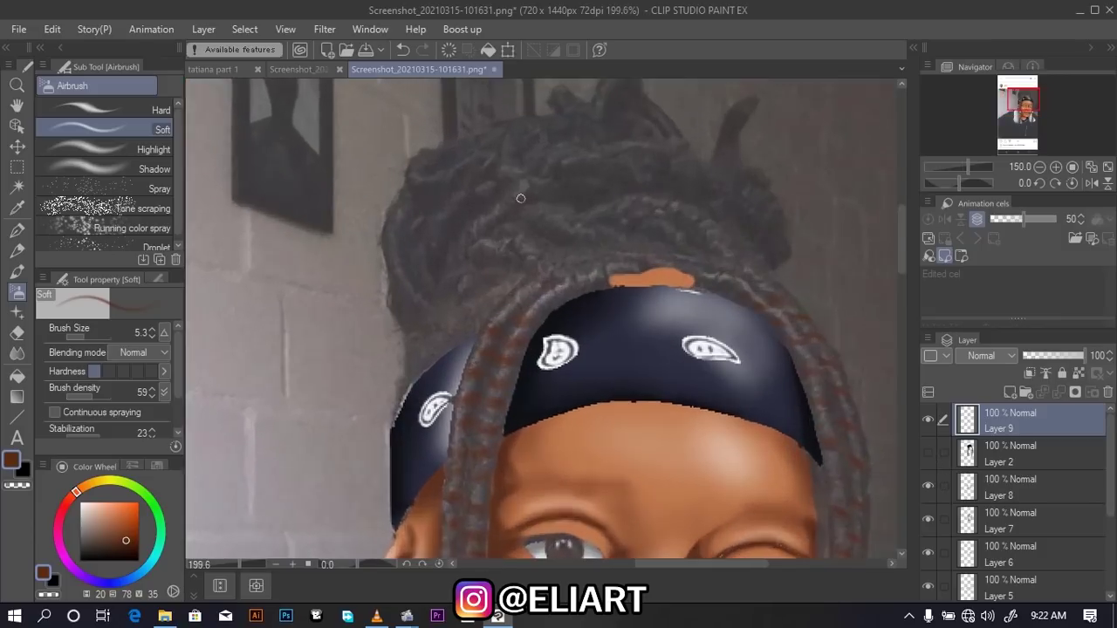
{"action": "scroll", "coordinate": [541, 202], "scroll_direction": "up", "scroll_amount": 2}
{"action": "scroll", "coordinate": [541, 202], "scroll_direction": "up", "scroll_amount": 1}
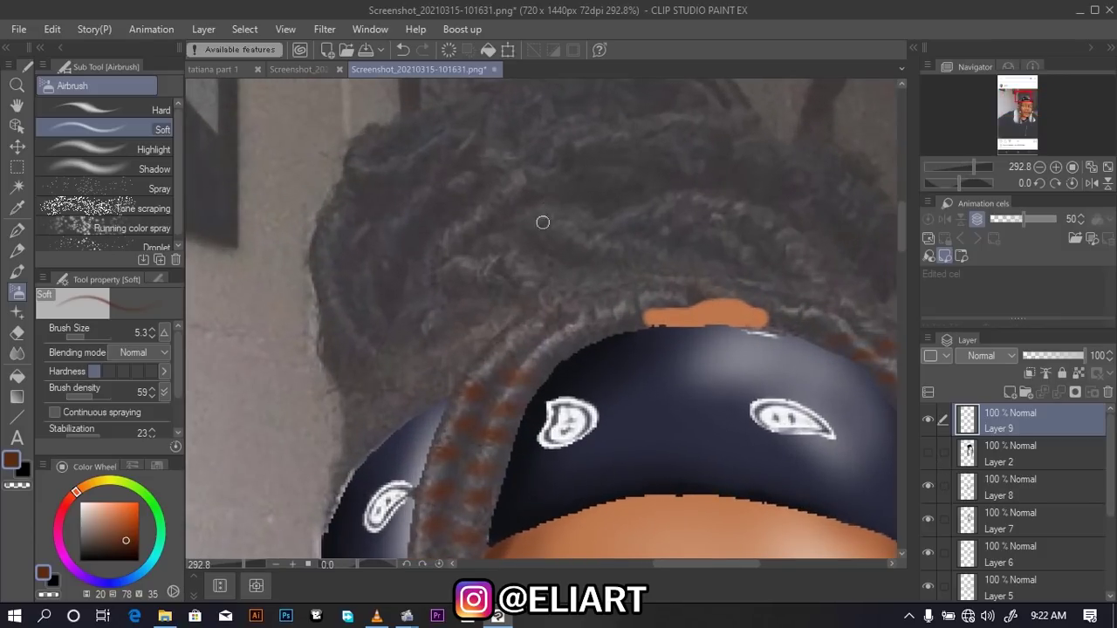
{"action": "mouse_move", "coordinate": [563, 355]}
{"action": "left_mouse_down"}
{"action": "mouse_move", "coordinate": [541, 351]}
{"action": "mouse_move", "coordinate": [676, 295]}
{"action": "left_mouse_up"}
{"action": "mouse_move", "coordinate": [505, 365]}
{"action": "left_mouse_down"}
{"action": "mouse_move", "coordinate": [551, 316]}
{"action": "mouse_move", "coordinate": [480, 244]}
{"action": "mouse_move", "coordinate": [494, 269]}
{"action": "mouse_move", "coordinate": [457, 259]}
{"action": "mouse_move", "coordinate": [448, 244]}
{"action": "mouse_move", "coordinate": [526, 174]}
{"action": "left_mouse_up"}
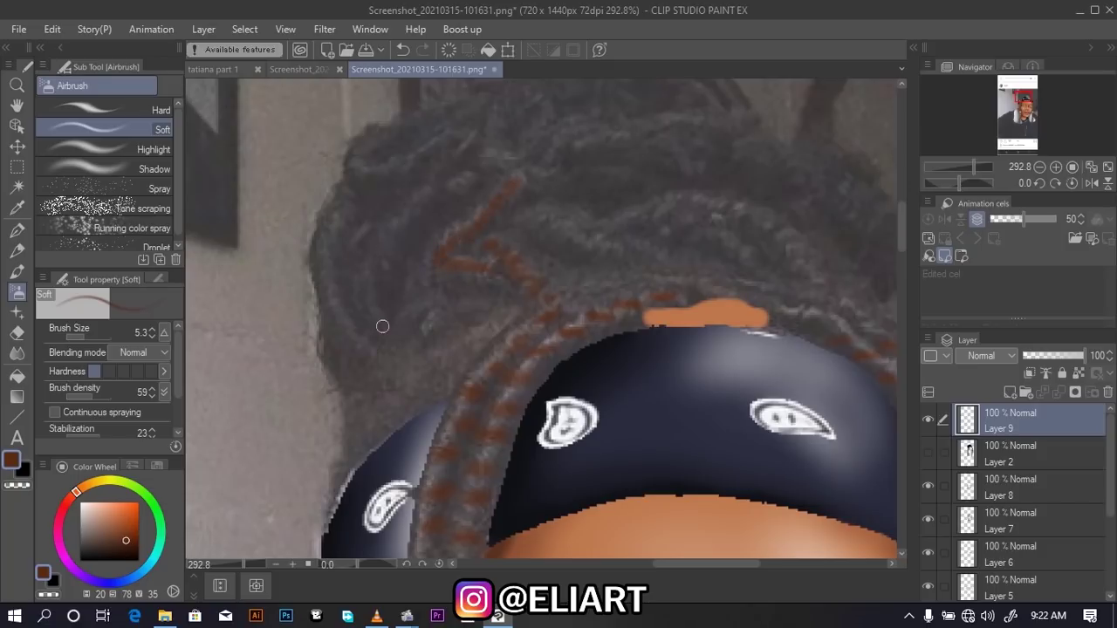
{"action": "left_click_drag", "start_coordinate": [386, 269], "coordinate": [384, 258]}
{"action": "mouse_move", "coordinate": [331, 222]}
{"action": "left_mouse_down"}
{"action": "mouse_move", "coordinate": [345, 307]}
{"action": "mouse_move", "coordinate": [362, 349]}
{"action": "mouse_move", "coordinate": [380, 362]}
{"action": "left_mouse_up"}
Add brown strands across the upper-left hair, the middle, and the top of the bun
{"action": "mouse_move", "coordinate": [367, 145]}
{"action": "left_mouse_down"}
{"action": "mouse_move", "coordinate": [375, 167]}
{"action": "mouse_move", "coordinate": [419, 167]}
{"action": "mouse_move", "coordinate": [441, 145]}
{"action": "left_mouse_up"}
{"action": "left_click_drag", "start_coordinate": [358, 157], "coordinate": [372, 181]}
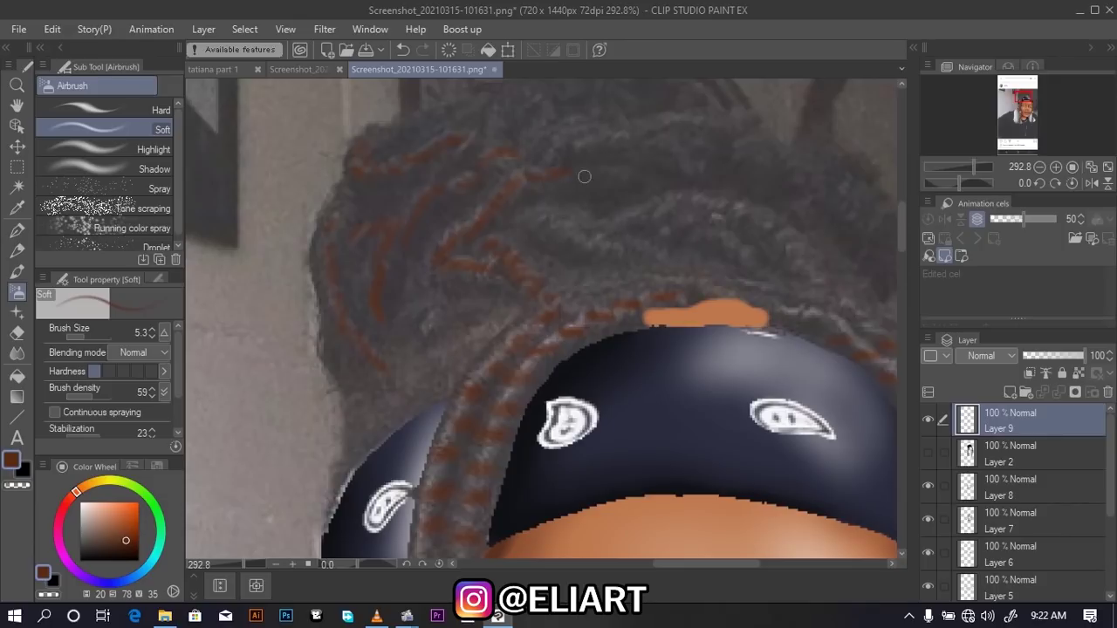
{"action": "left_click_drag", "start_coordinate": [543, 215], "coordinate": [660, 255]}
{"action": "mouse_move", "coordinate": [621, 222]}
{"action": "left_mouse_down"}
{"action": "mouse_move", "coordinate": [738, 209]}
{"action": "mouse_move", "coordinate": [776, 234]}
{"action": "left_mouse_up"}
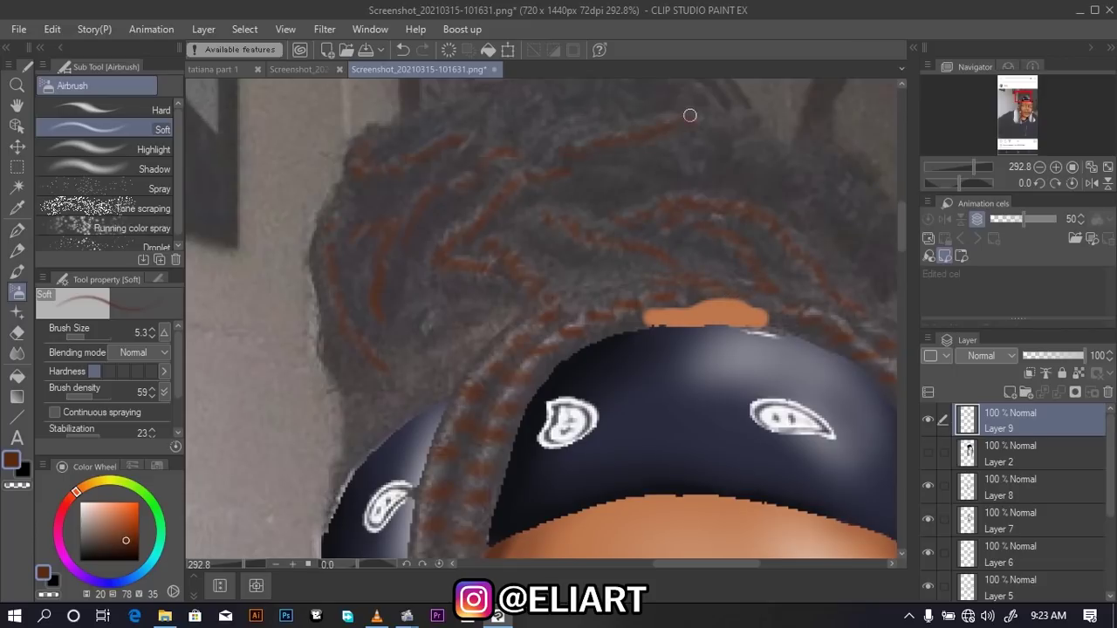
{"action": "left_click_drag", "start_coordinate": [608, 143], "coordinate": [718, 122]}
{"action": "left_click_drag", "start_coordinate": [899, 235], "coordinate": [893, 222]}
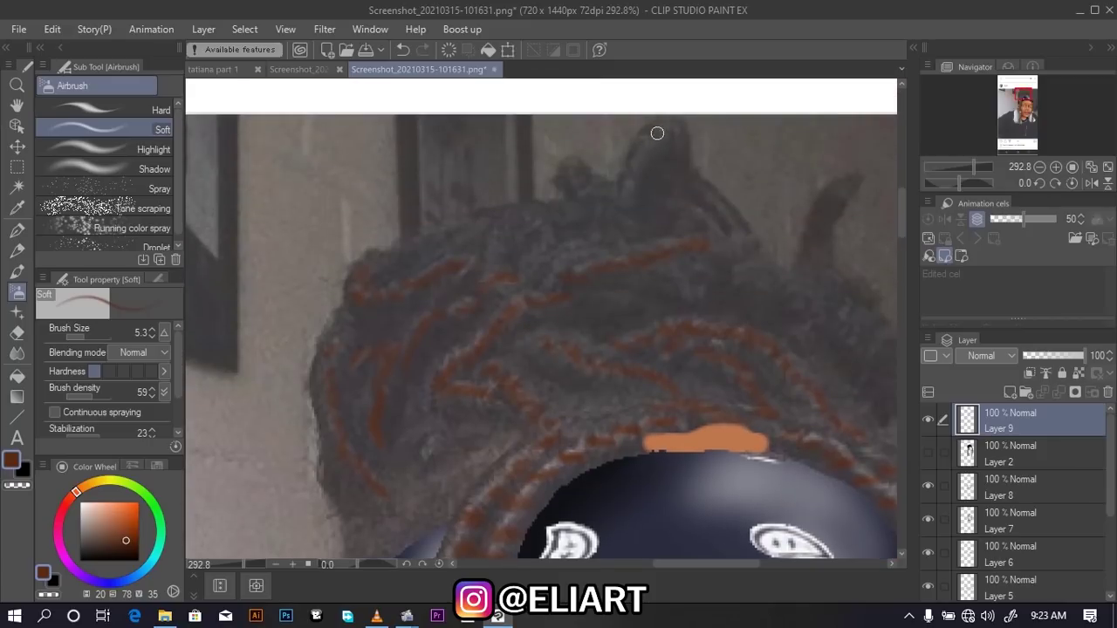
{"action": "left_click_drag", "start_coordinate": [629, 165], "coordinate": [628, 198]}
{"action": "left_click_drag", "start_coordinate": [581, 169], "coordinate": [612, 212]}
Preview the strands with Layer 2, then leave the black hair visible and the reference photo hidden
{"action": "left_click", "coordinate": [928, 452]}
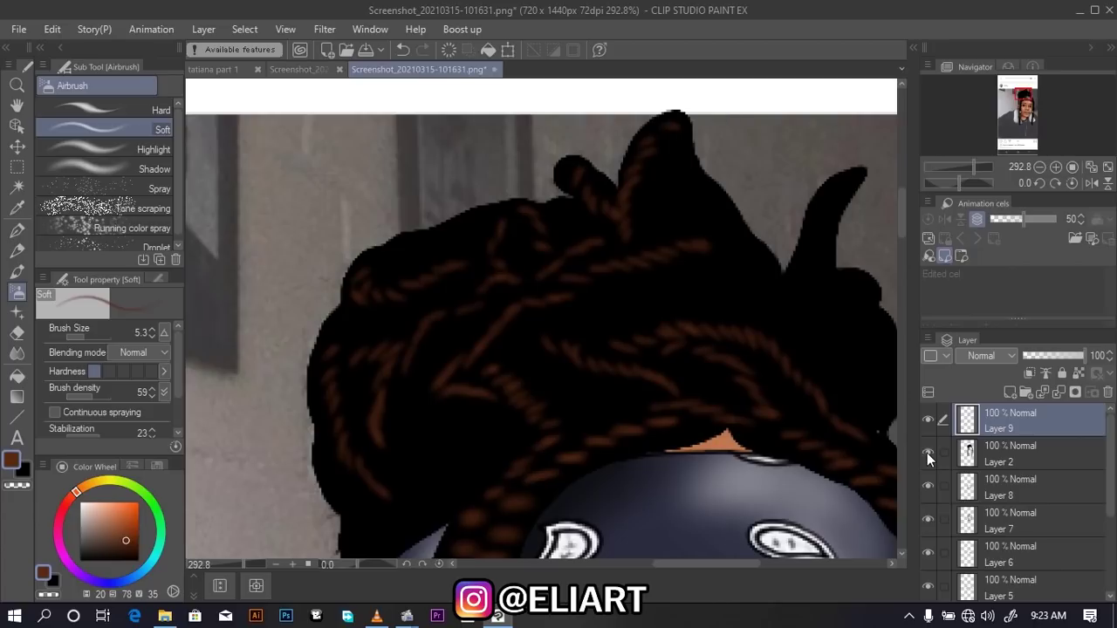
{"action": "left_click", "coordinate": [928, 451]}
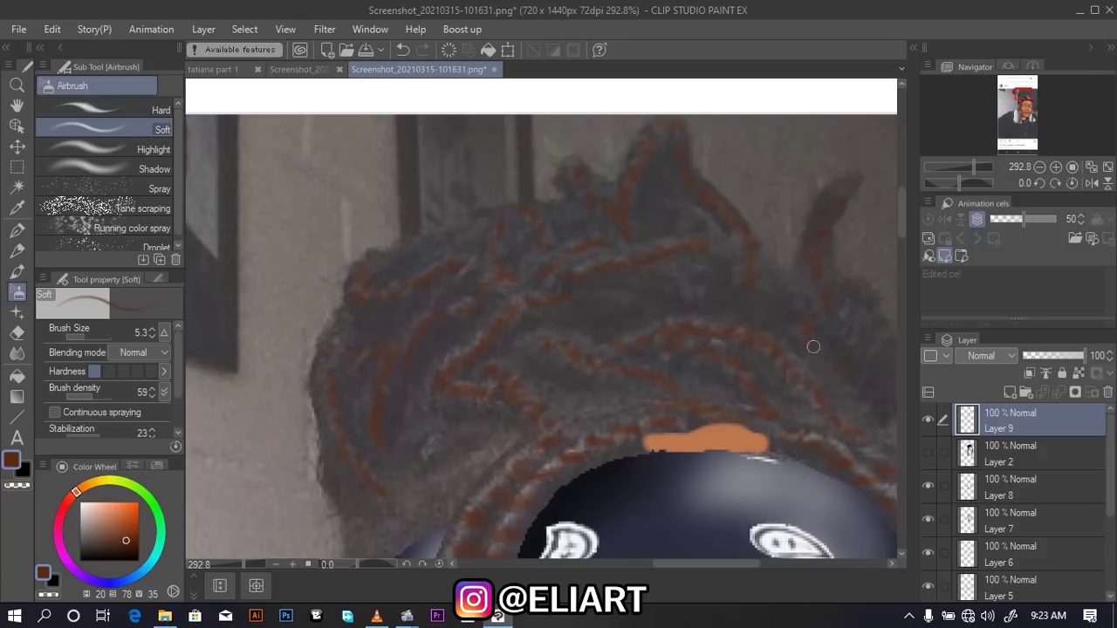
{"action": "left_click_drag", "start_coordinate": [717, 565], "coordinate": [739, 563]}
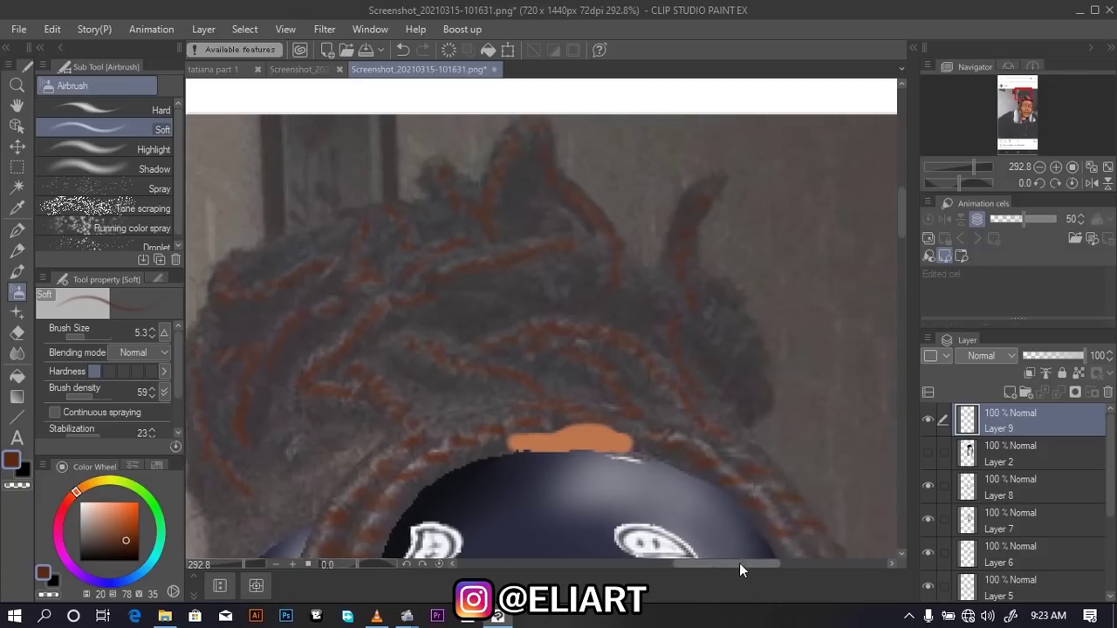
{"action": "left_click", "coordinate": [927, 455]}
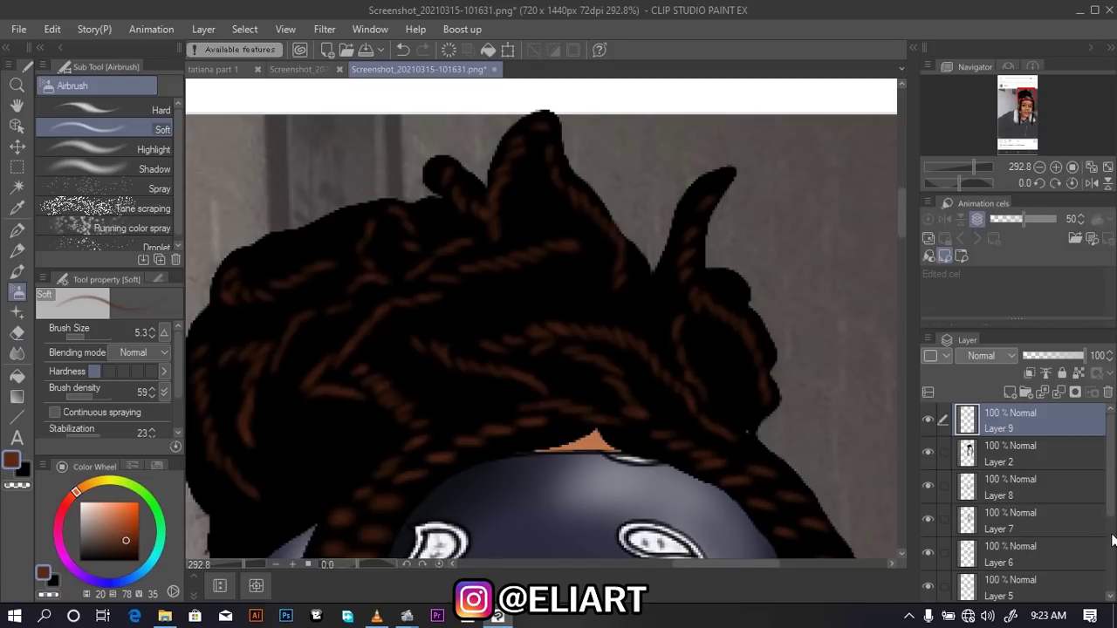
{"action": "left_click_drag", "start_coordinate": [1112, 541], "coordinate": [1110, 576]}
{"action": "left_click", "coordinate": [928, 550]}
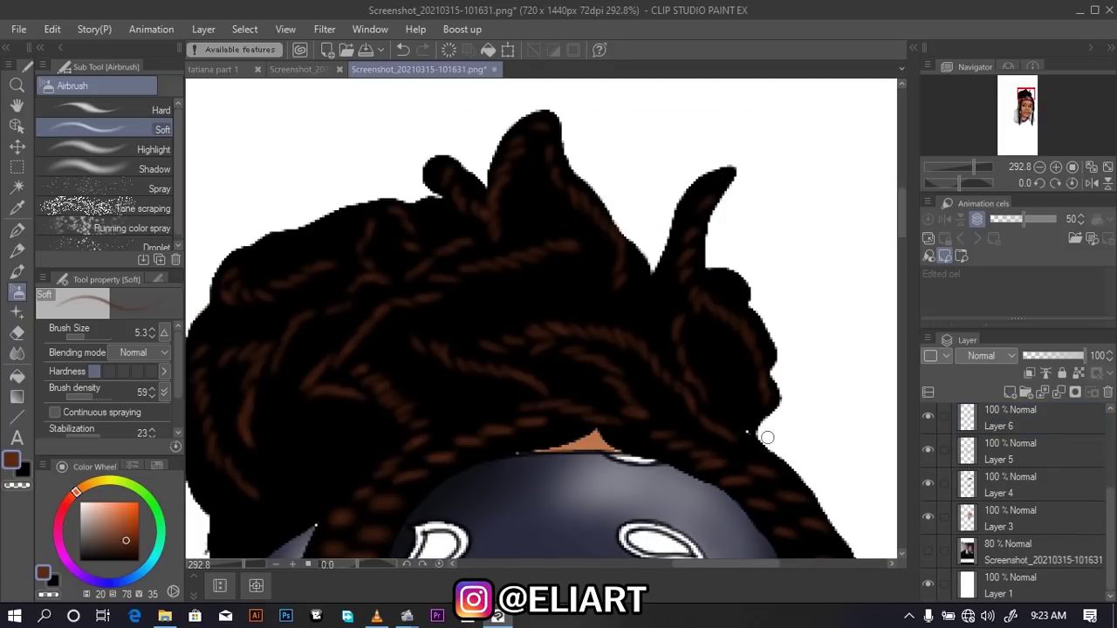
Airbrush brown strands down the hair tuft, across the hair, and along the tall and small locks
{"action": "mouse_move", "coordinate": [708, 186]}
{"action": "left_mouse_down"}
{"action": "mouse_move", "coordinate": [680, 286]}
{"action": "mouse_move", "coordinate": [760, 348]}
{"action": "left_mouse_up"}
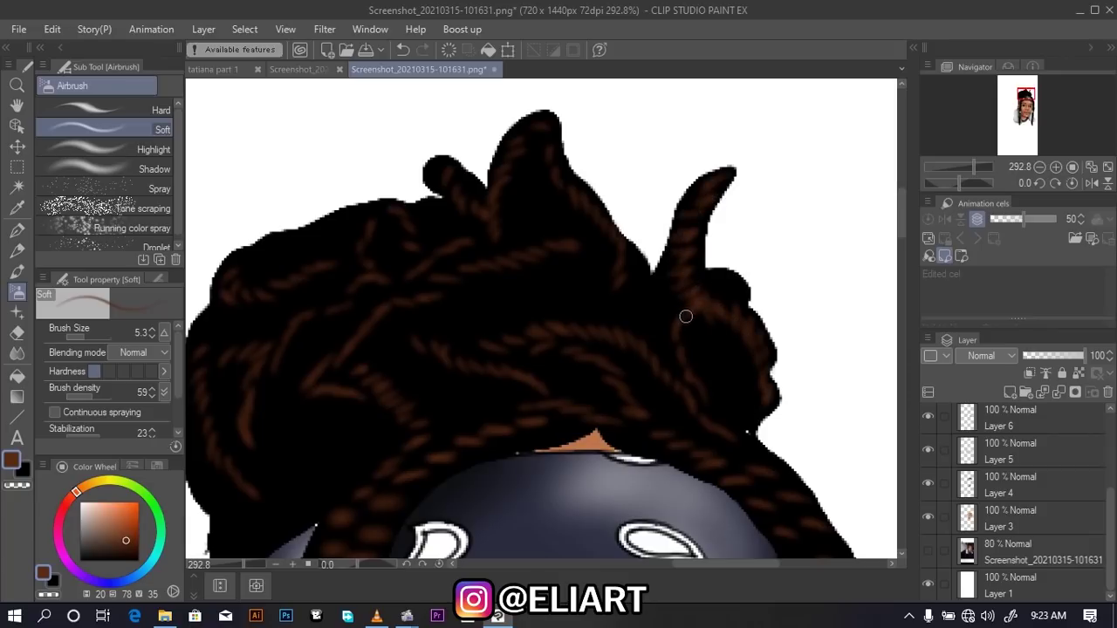
{"action": "mouse_move", "coordinate": [686, 315]}
{"action": "left_mouse_down"}
{"action": "mouse_move", "coordinate": [683, 373]}
{"action": "mouse_move", "coordinate": [704, 407]}
{"action": "left_mouse_up"}
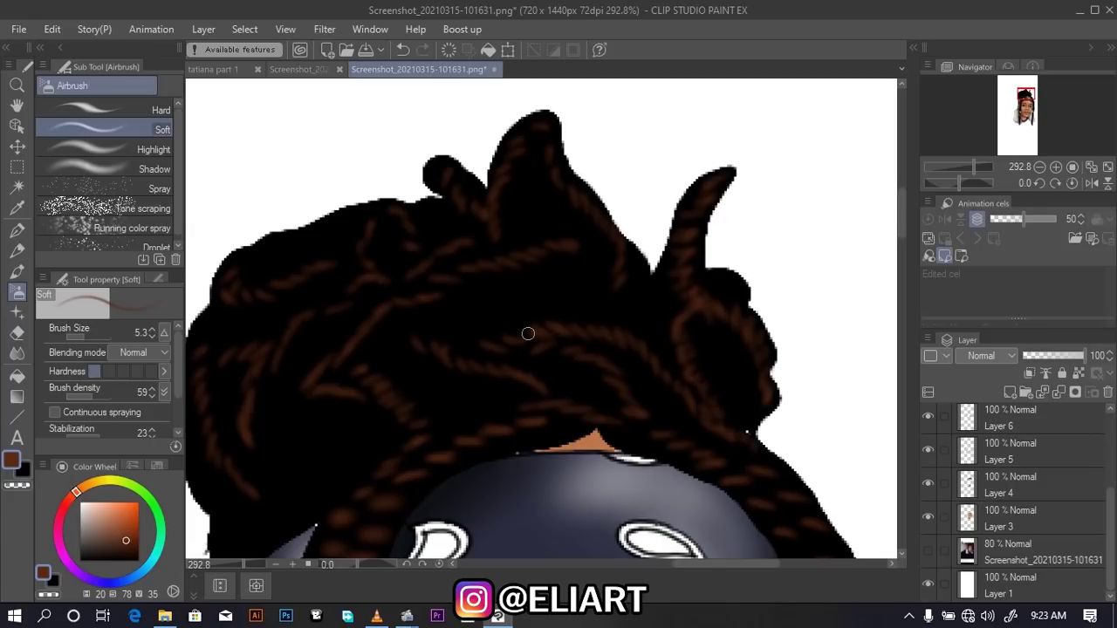
{"action": "mouse_move", "coordinate": [528, 334]}
{"action": "left_mouse_down"}
{"action": "mouse_move", "coordinate": [598, 334]}
{"action": "mouse_move", "coordinate": [669, 372]}
{"action": "mouse_move", "coordinate": [763, 450]}
{"action": "left_mouse_up"}
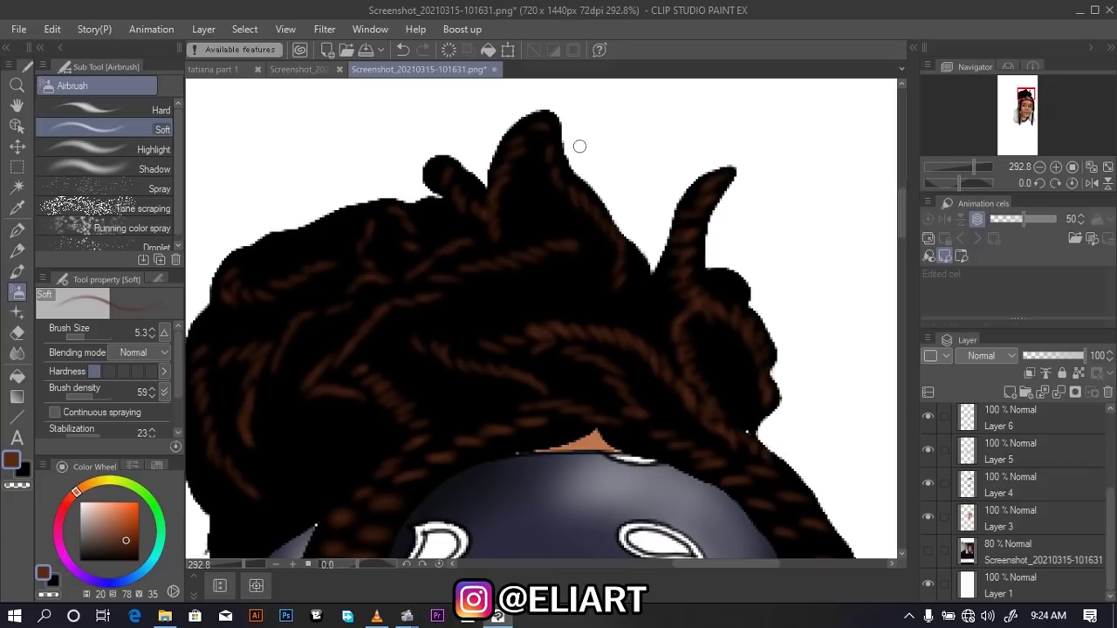
{"action": "mouse_move", "coordinate": [547, 122]}
{"action": "left_mouse_down"}
{"action": "mouse_move", "coordinate": [554, 182]}
{"action": "mouse_move", "coordinate": [608, 224]}
{"action": "mouse_move", "coordinate": [633, 288]}
{"action": "left_mouse_up"}
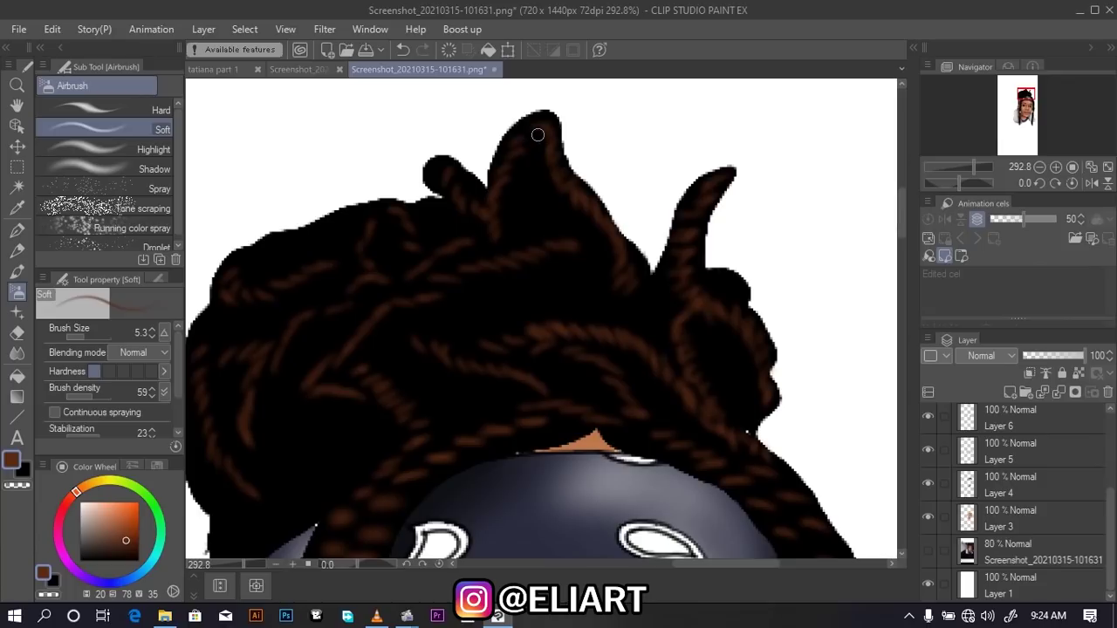
{"action": "mouse_move", "coordinate": [537, 131]}
{"action": "left_mouse_down"}
{"action": "mouse_move", "coordinate": [498, 175]}
{"action": "mouse_move", "coordinate": [502, 235]}
{"action": "left_mouse_up"}
{"action": "mouse_move", "coordinate": [461, 168]}
{"action": "left_mouse_down"}
{"action": "mouse_move", "coordinate": [447, 194]}
{"action": "mouse_move", "coordinate": [478, 214]}
{"action": "left_mouse_up"}
Add twisted and short brown strands across the top hair, the top-left edge, and mid-bun
{"action": "left_click_drag", "start_coordinate": [456, 274], "coordinate": [573, 256]}
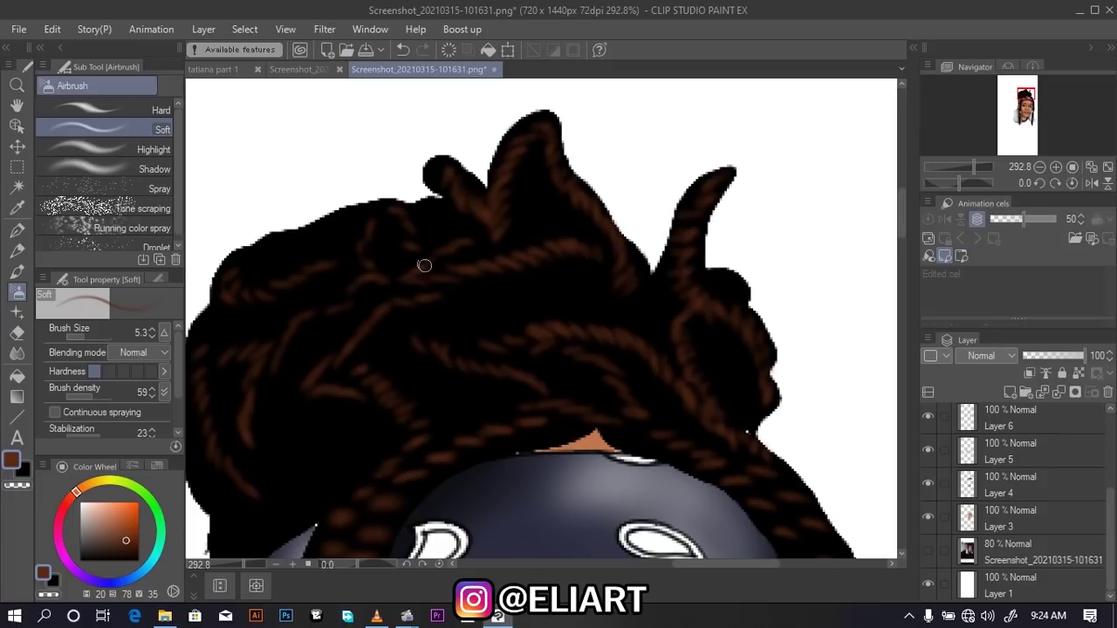
{"action": "left_click_drag", "start_coordinate": [419, 260], "coordinate": [462, 247]}
{"action": "left_click_drag", "start_coordinate": [392, 209], "coordinate": [406, 242]}
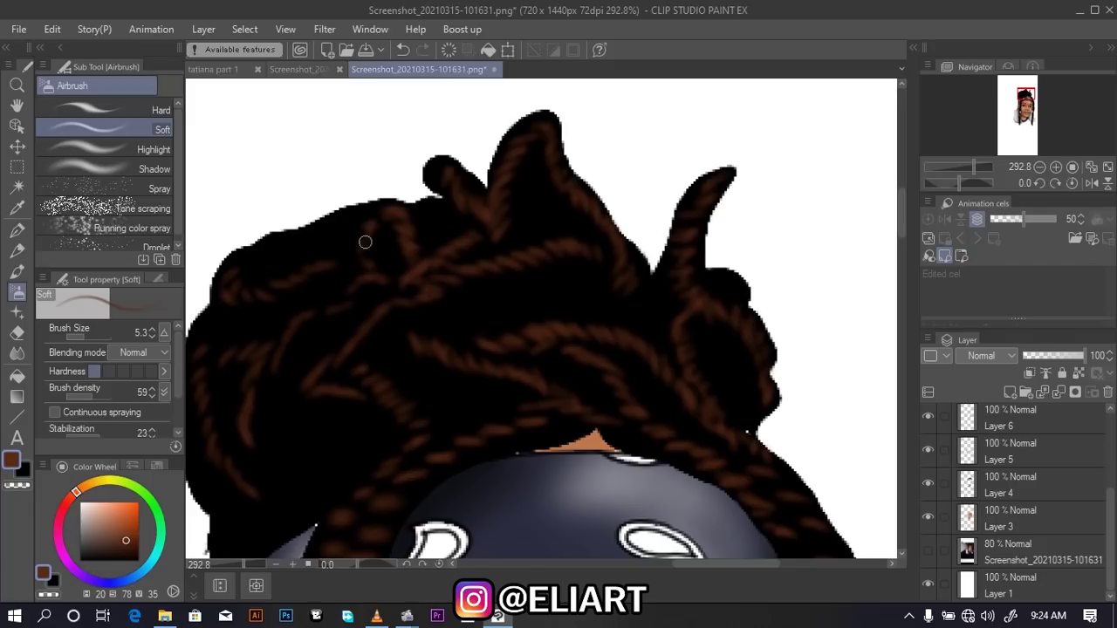
{"action": "mouse_move", "coordinate": [241, 266]}
{"action": "left_mouse_down"}
{"action": "mouse_move", "coordinate": [229, 282]}
{"action": "mouse_move", "coordinate": [257, 292]}
{"action": "mouse_move", "coordinate": [315, 267]}
{"action": "left_mouse_up"}
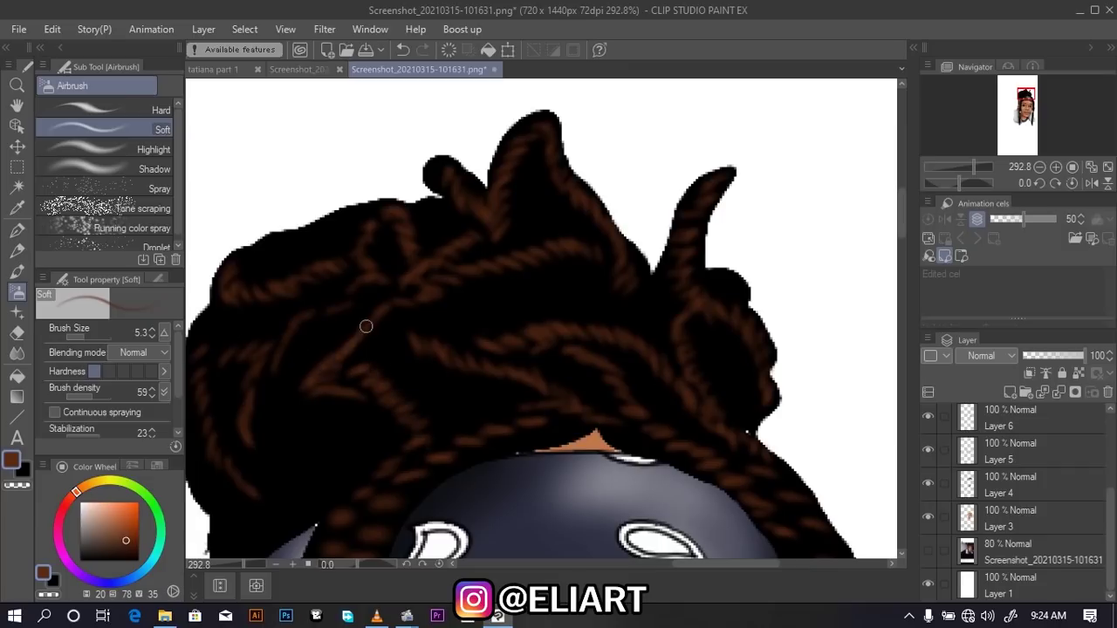
{"action": "left_click_drag", "start_coordinate": [369, 302], "coordinate": [309, 310]}
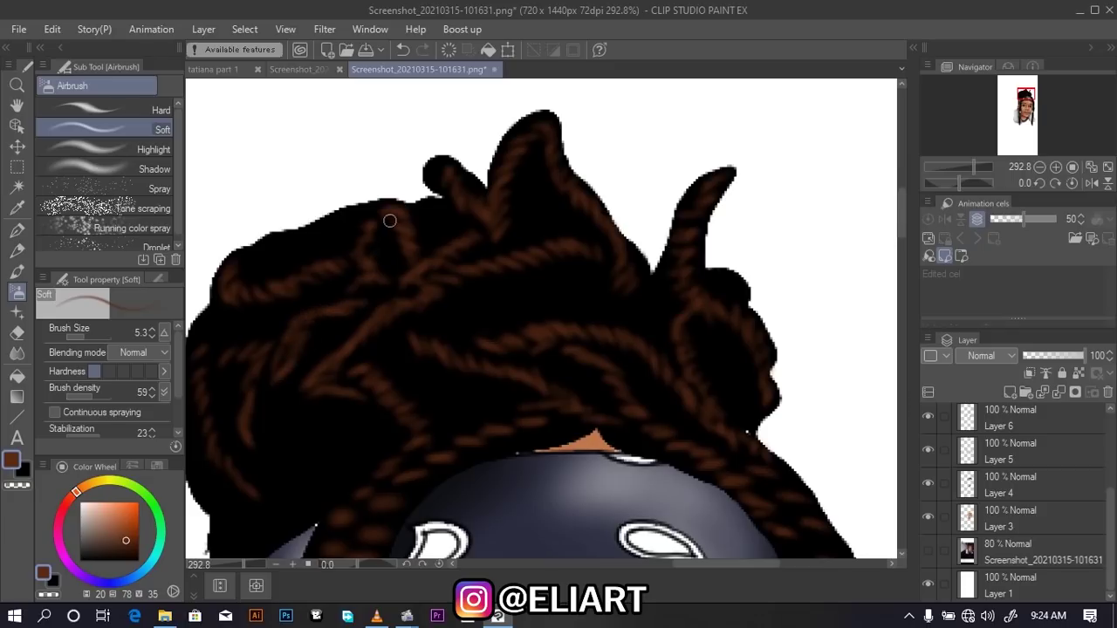
{"action": "scroll", "coordinate": [375, 430], "scroll_direction": "down", "scroll_amount": 1}
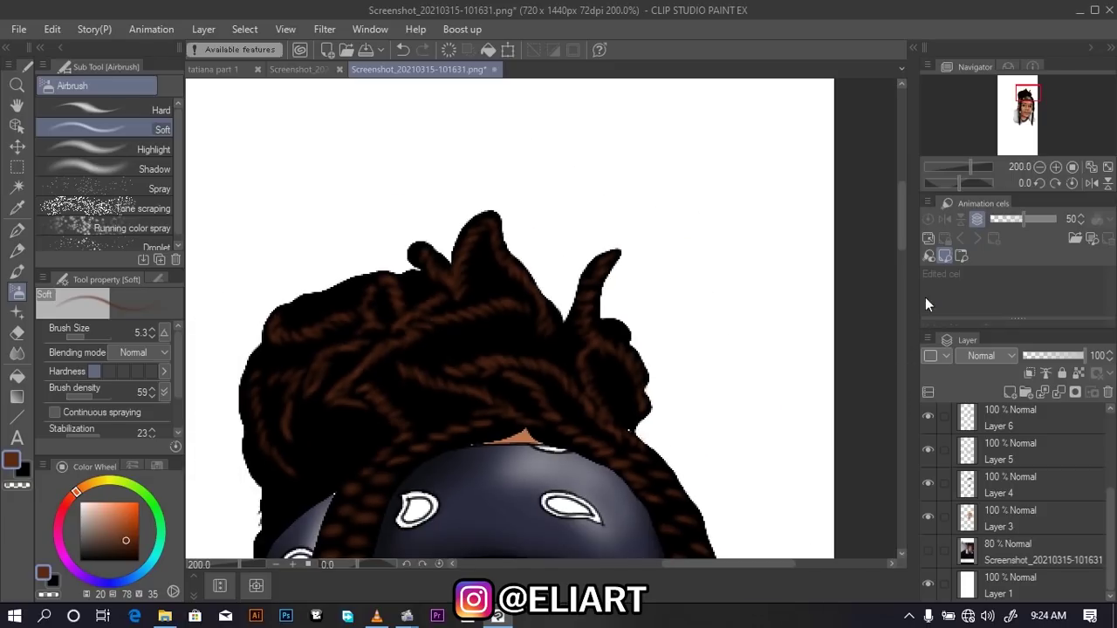
{"action": "left_click_drag", "start_coordinate": [904, 215], "coordinate": [904, 242]}
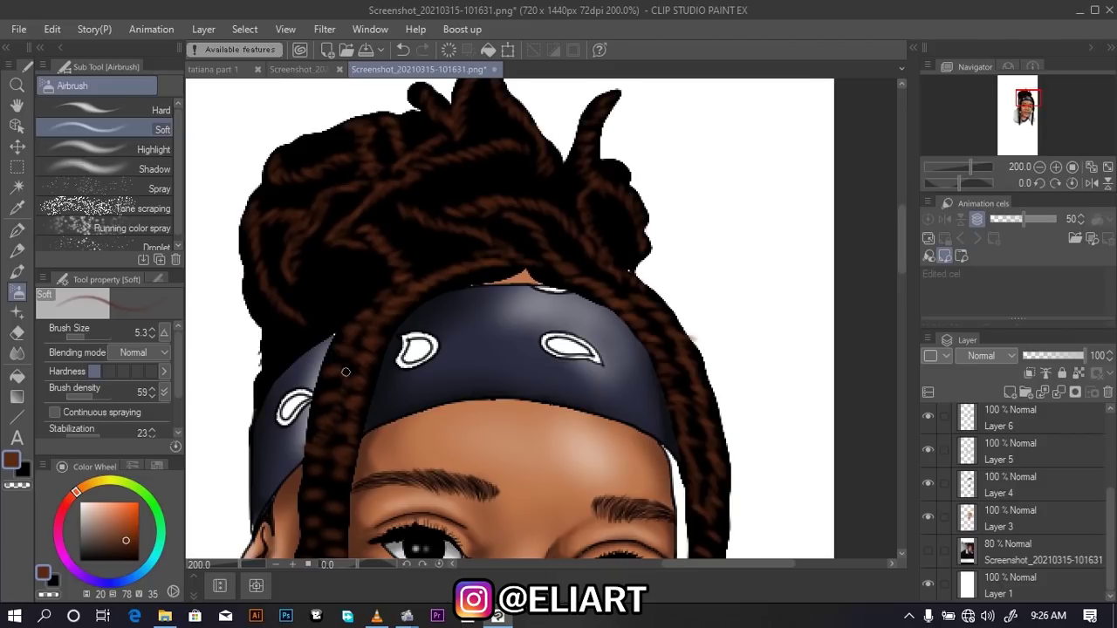
Zoom to 220% and airbrush brown highlights down the right-side braid past its bead
{"action": "scroll", "coordinate": [524, 300], "scroll_direction": "down", "scroll_amount": 3}
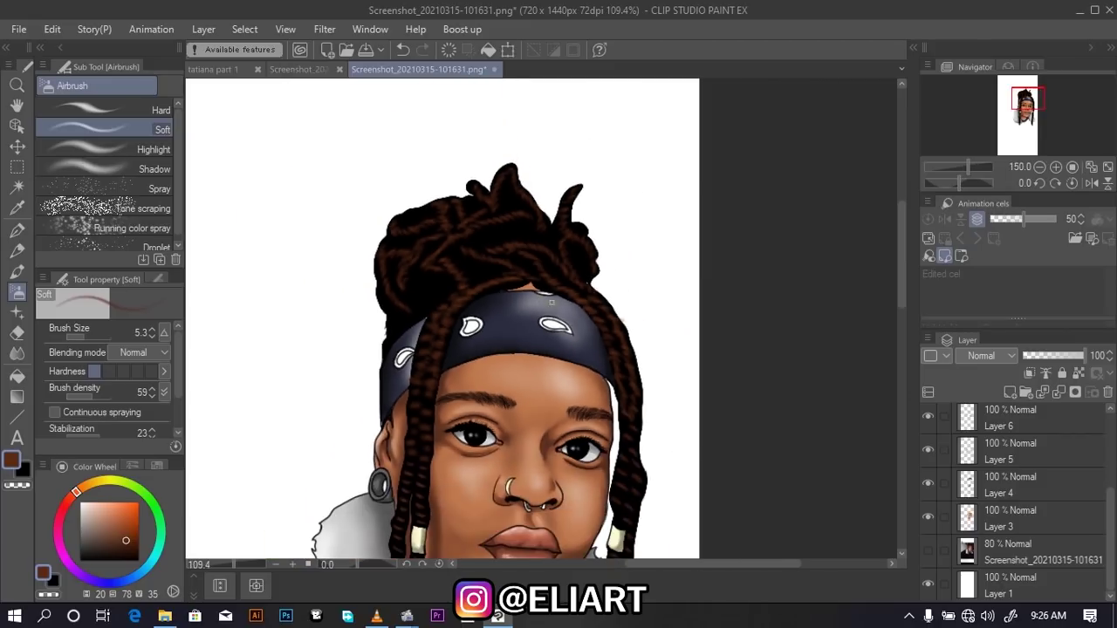
{"action": "left_click_drag", "start_coordinate": [904, 273], "coordinate": [897, 296]}
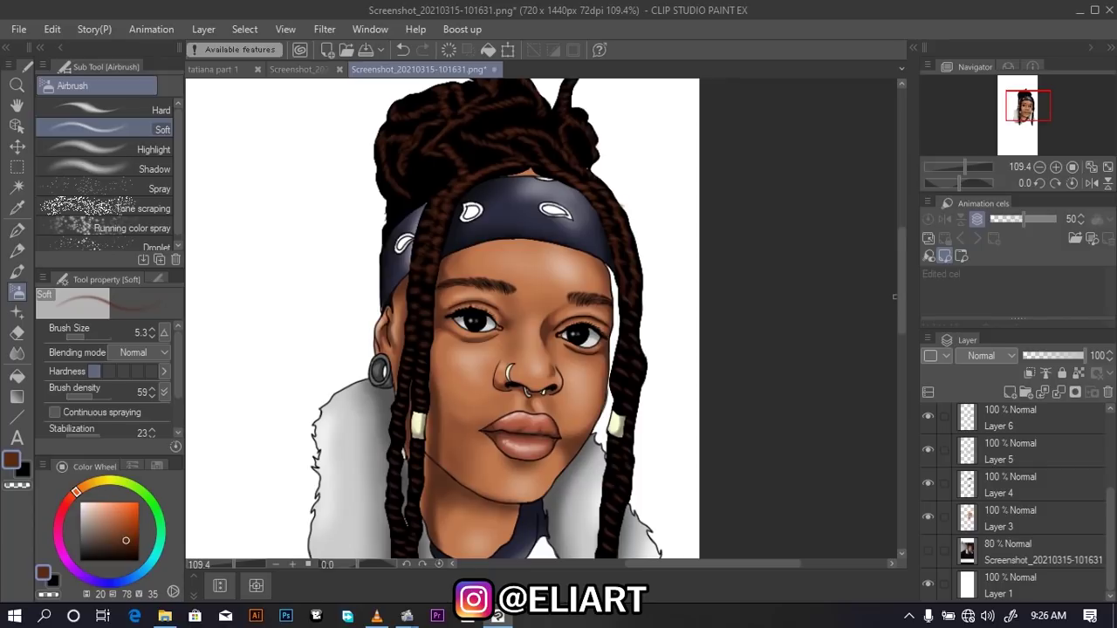
{"action": "scroll", "coordinate": [583, 283], "scroll_direction": "up", "scroll_amount": 2}
{"action": "scroll", "coordinate": [628, 279], "scroll_direction": "up", "scroll_amount": 3}
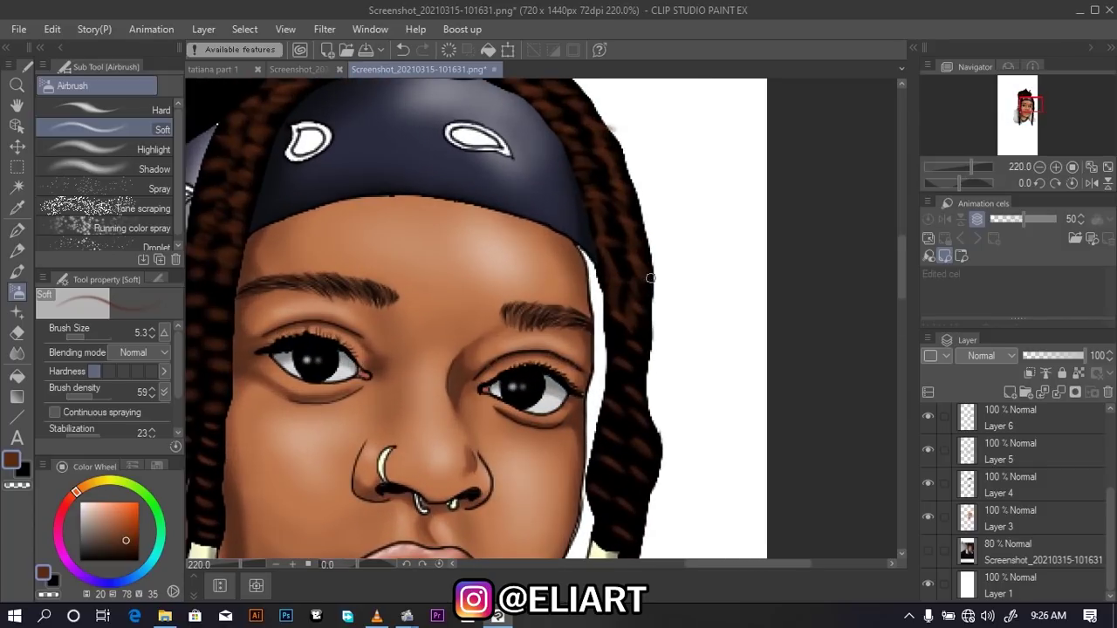
{"action": "mouse_move", "coordinate": [628, 322]}
{"action": "left_mouse_down"}
{"action": "mouse_move", "coordinate": [632, 353]}
{"action": "mouse_move", "coordinate": [599, 489]}
{"action": "left_mouse_up"}
{"action": "mouse_move", "coordinate": [638, 370]}
{"action": "left_mouse_down"}
{"action": "mouse_move", "coordinate": [642, 453]}
{"action": "mouse_move", "coordinate": [623, 537]}
{"action": "left_mouse_up"}
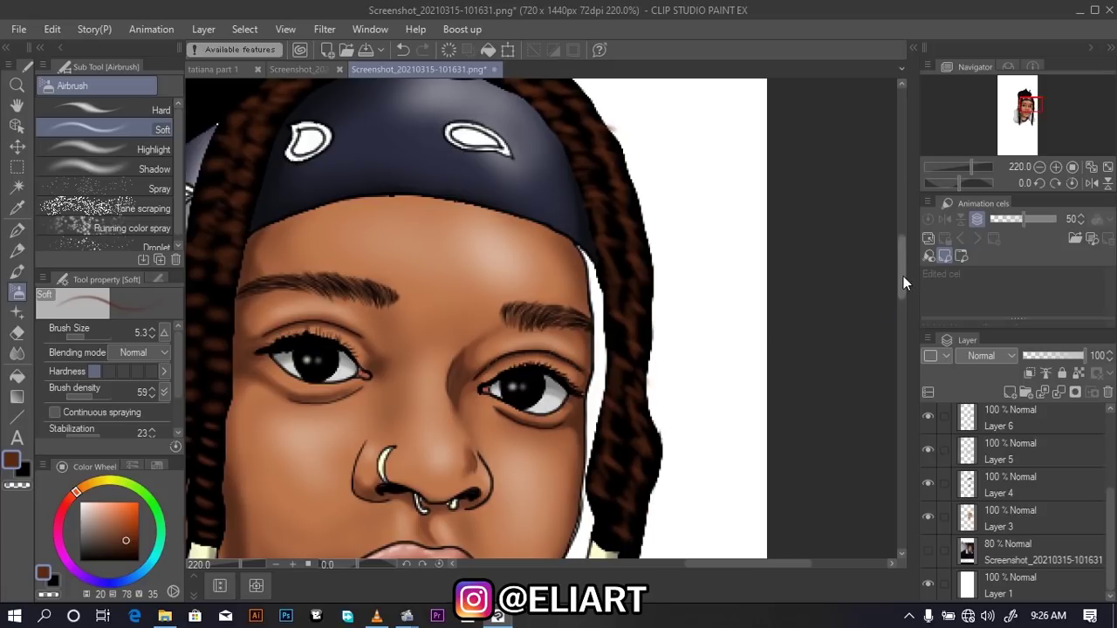
{"action": "left_click_drag", "start_coordinate": [903, 275], "coordinate": [858, 309]}
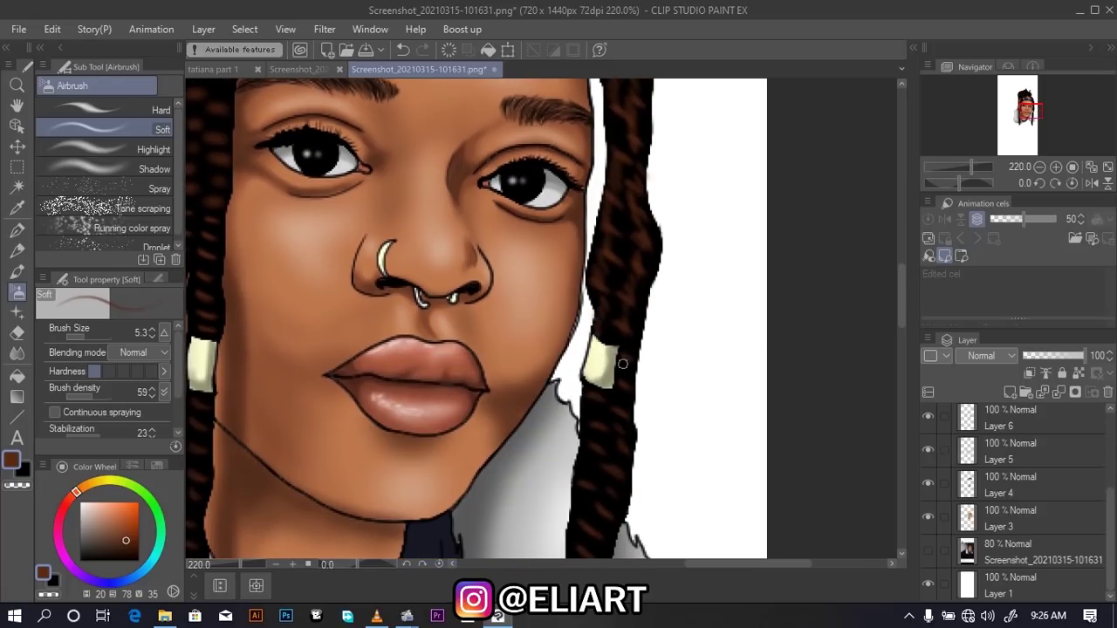
{"action": "mouse_move", "coordinate": [623, 364]}
{"action": "left_mouse_down"}
{"action": "mouse_move", "coordinate": [607, 469]}
{"action": "mouse_move", "coordinate": [589, 448]}
{"action": "left_mouse_up"}
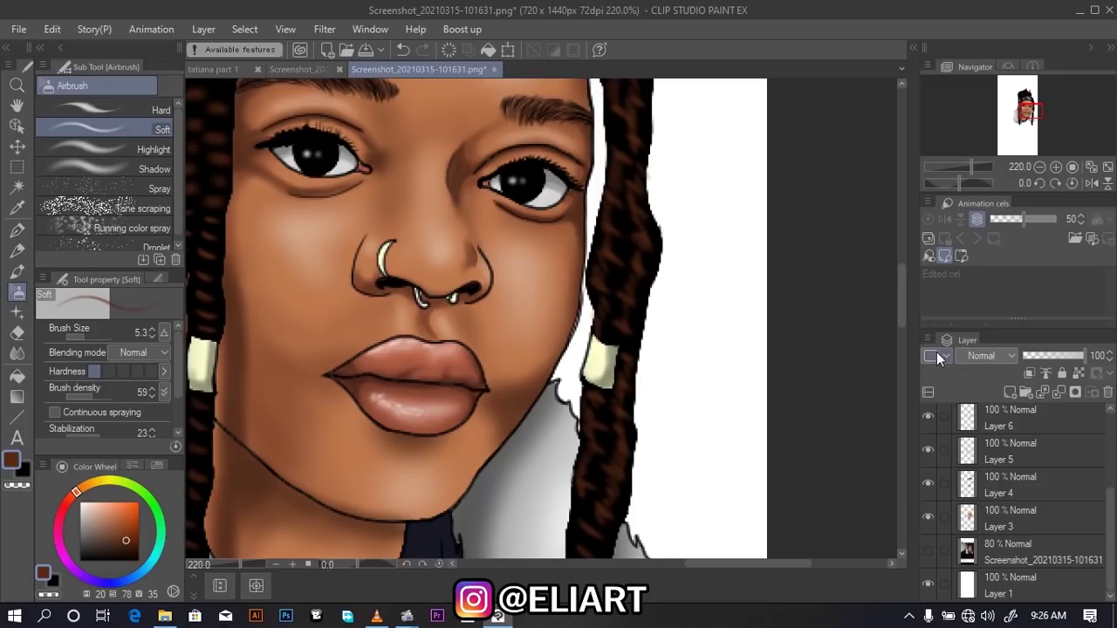
Paint brown strands down the right braid end and up the left braid, including its dark tip
{"action": "left_click_drag", "start_coordinate": [902, 314], "coordinate": [902, 357]}
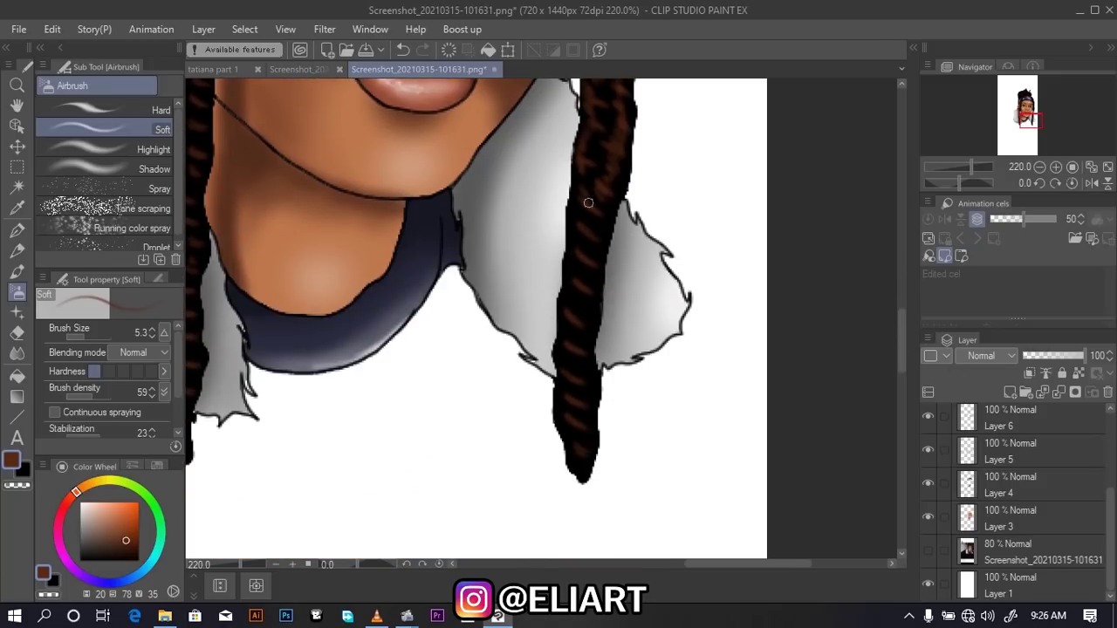
{"action": "left_click_drag", "start_coordinate": [581, 224], "coordinate": [572, 461]}
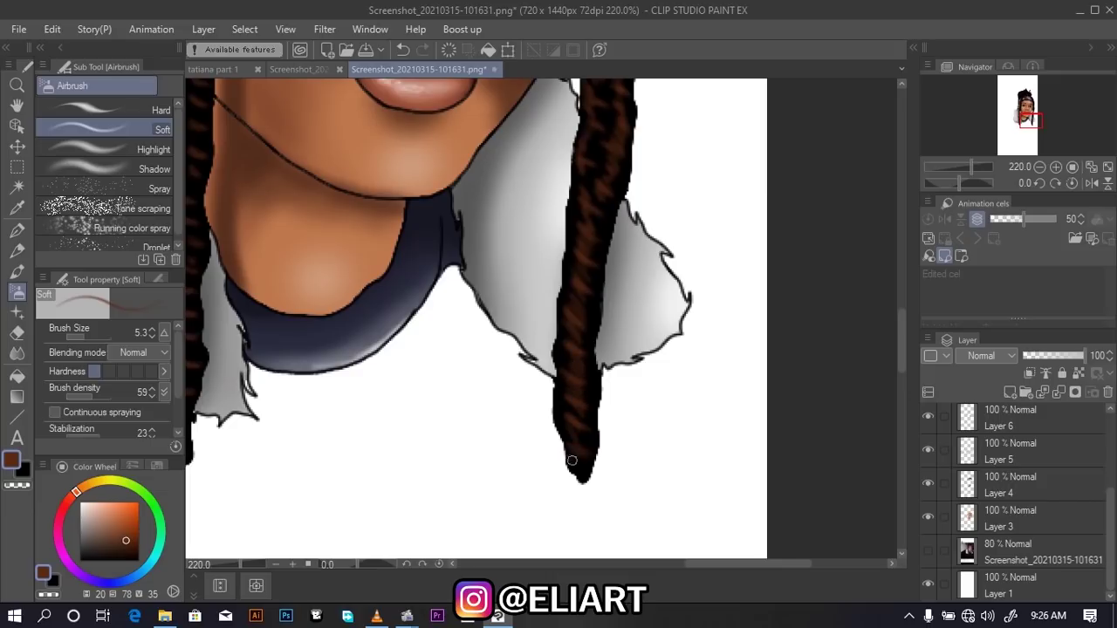
{"action": "left_click_drag", "start_coordinate": [729, 563], "coordinate": [685, 563]}
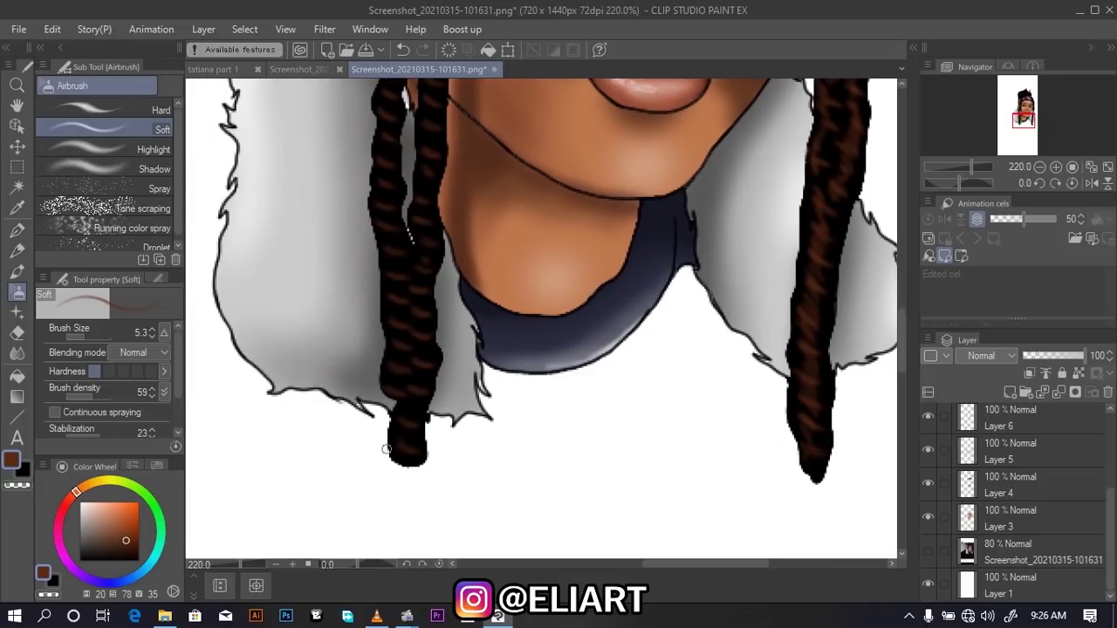
{"action": "mouse_move", "coordinate": [387, 448]}
{"action": "left_mouse_down"}
{"action": "mouse_move", "coordinate": [399, 449]}
{"action": "mouse_move", "coordinate": [422, 401]}
{"action": "mouse_move", "coordinate": [417, 293]}
{"action": "mouse_move", "coordinate": [434, 140]}
{"action": "mouse_move", "coordinate": [447, 122]}
{"action": "left_mouse_up"}
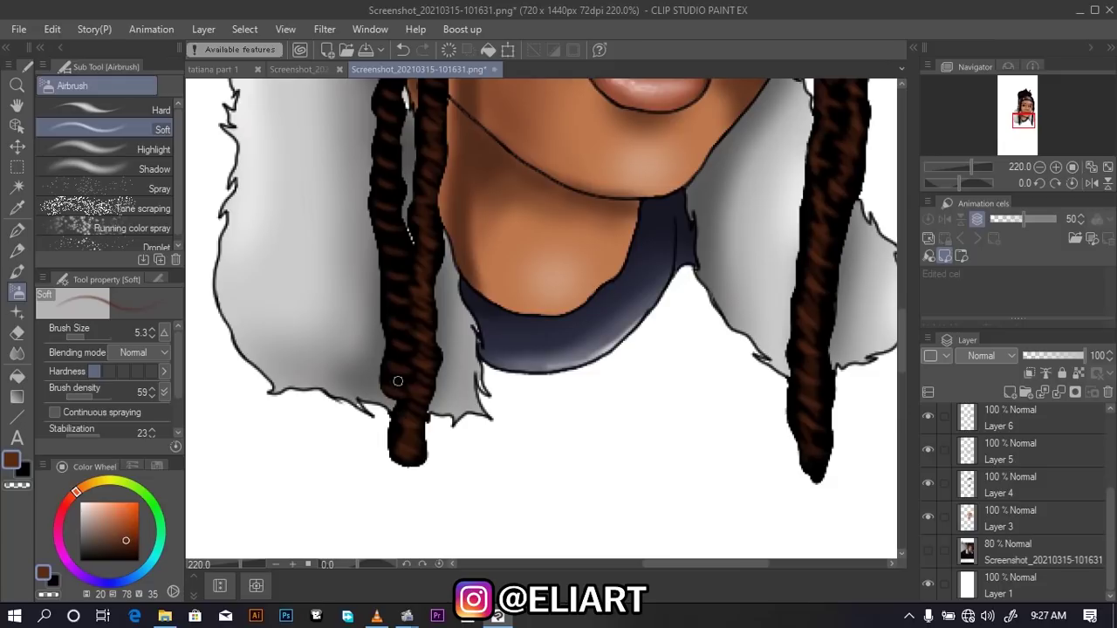
{"action": "mouse_move", "coordinate": [398, 381]}
{"action": "left_mouse_down"}
{"action": "mouse_move", "coordinate": [411, 312]}
{"action": "mouse_move", "coordinate": [391, 264]}
{"action": "mouse_move", "coordinate": [382, 123]}
{"action": "left_mouse_up"}
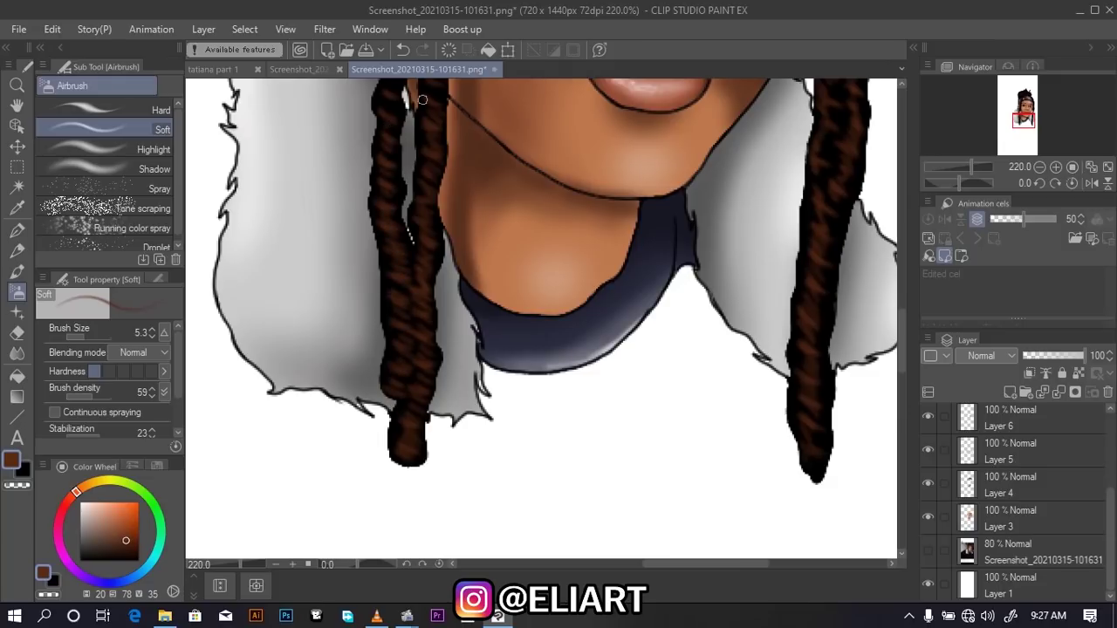
{"action": "mouse_move", "coordinate": [901, 323]}
{"action": "left_mouse_down"}
{"action": "mouse_move", "coordinate": [898, 270]}
{"action": "mouse_move", "coordinate": [901, 290]}
{"action": "left_mouse_up"}
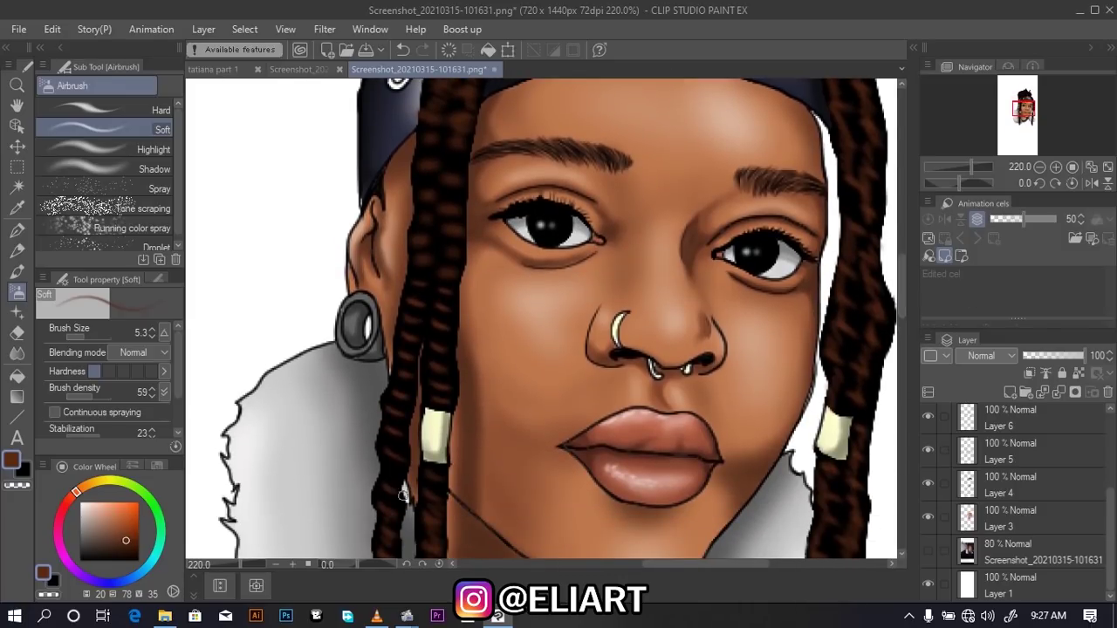
{"action": "mouse_move", "coordinate": [385, 500]}
{"action": "left_mouse_down"}
{"action": "mouse_move", "coordinate": [412, 379]}
{"action": "mouse_move", "coordinate": [403, 387]}
{"action": "mouse_move", "coordinate": [421, 245]}
{"action": "mouse_move", "coordinate": [425, 362]}
{"action": "left_mouse_up"}
{"action": "mouse_move", "coordinate": [441, 400]}
{"action": "left_mouse_down"}
{"action": "mouse_move", "coordinate": [437, 312]}
{"action": "mouse_move", "coordinate": [464, 231]}
{"action": "left_mouse_up"}
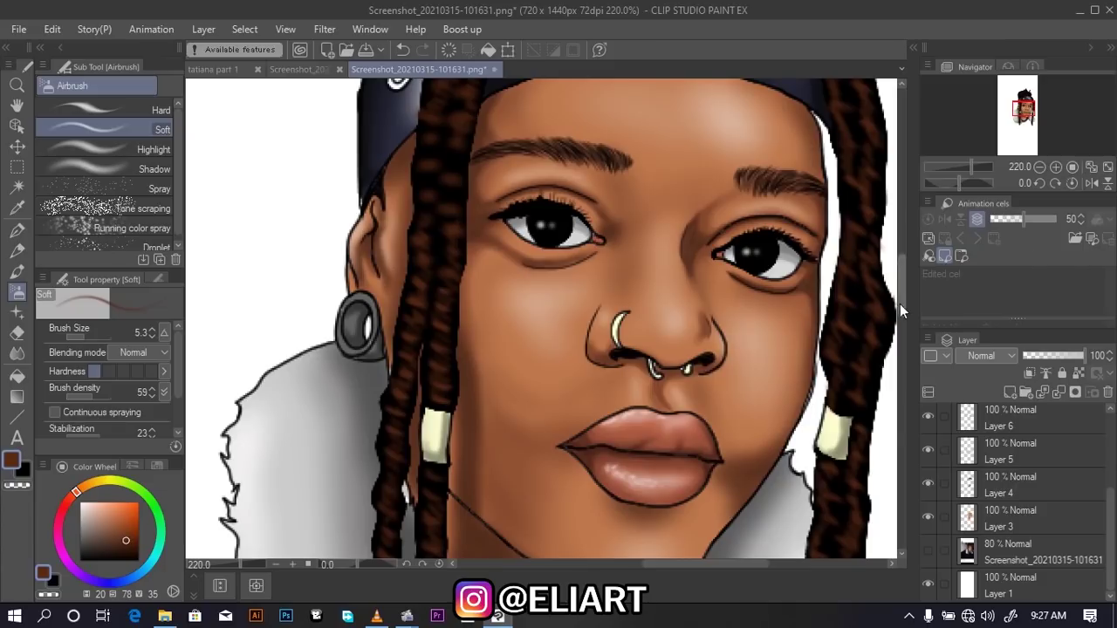
{"action": "left_click_drag", "start_coordinate": [900, 303], "coordinate": [916, 250]}
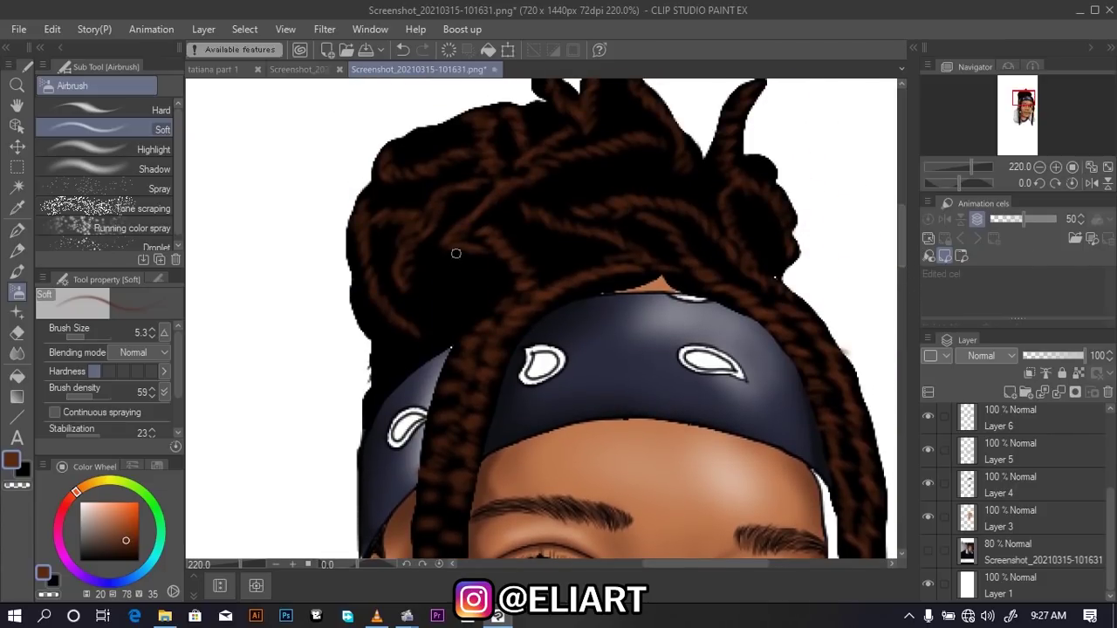
Add faint brown strands along the lower left braid and the bun's left edge
{"action": "left_click_drag", "start_coordinate": [417, 539], "coordinate": [435, 363]}
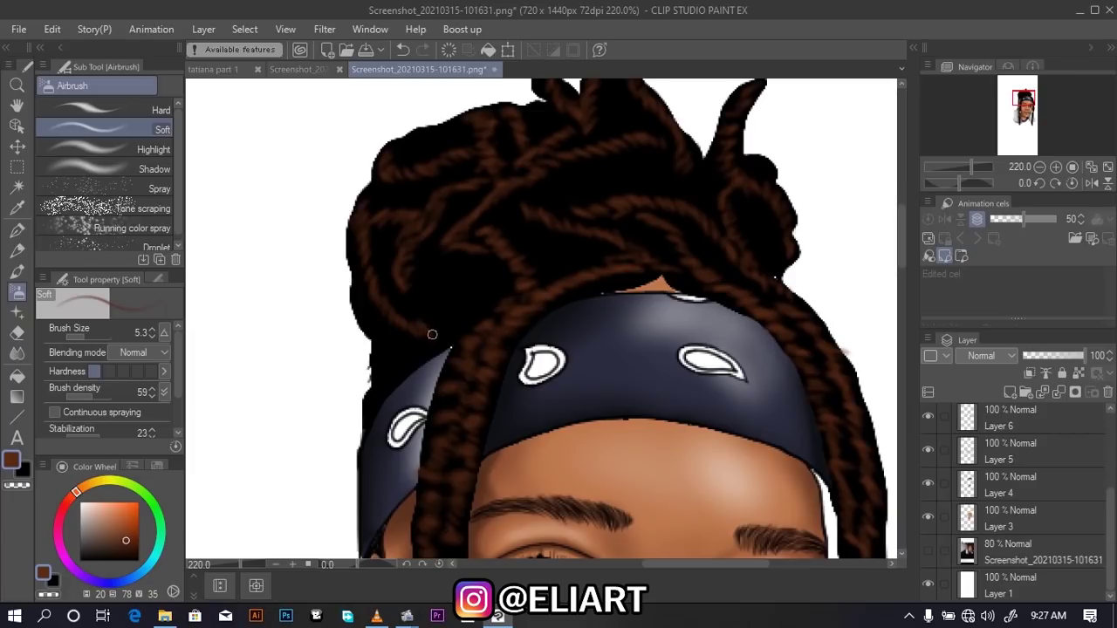
{"action": "mouse_move", "coordinate": [399, 344]}
{"action": "left_mouse_down"}
{"action": "mouse_move", "coordinate": [353, 316]}
{"action": "mouse_move", "coordinate": [368, 317]}
{"action": "mouse_move", "coordinate": [361, 275]}
{"action": "left_mouse_up"}
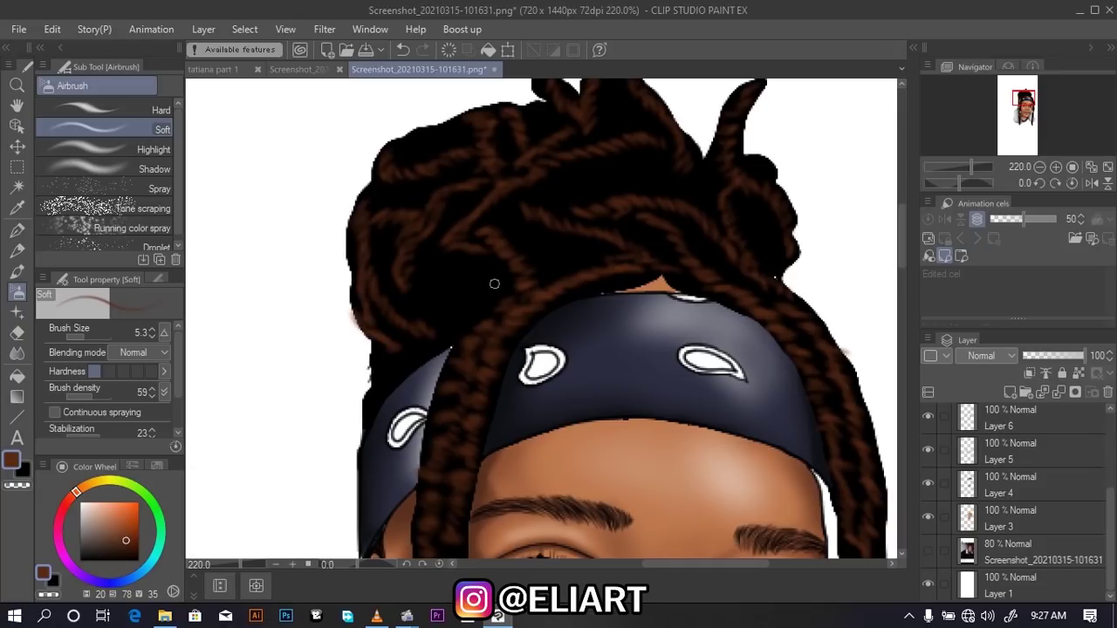
{"action": "mouse_move", "coordinate": [496, 290]}
{"action": "left_mouse_down"}
{"action": "mouse_move", "coordinate": [456, 297]}
{"action": "mouse_move", "coordinate": [429, 230]}
{"action": "mouse_move", "coordinate": [447, 227]}
{"action": "left_mouse_up"}
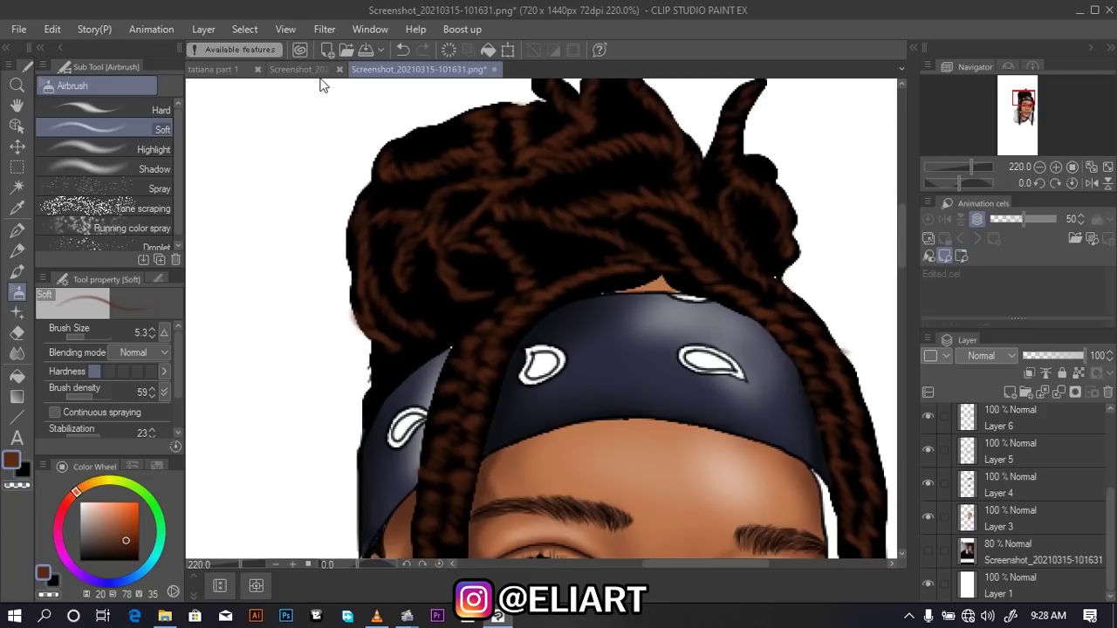
Zoom out to 81% to view the whole finished portrait
{"action": "scroll", "coordinate": [367, 148], "scroll_direction": "down", "scroll_amount": 2}
{"action": "scroll", "coordinate": [375, 166], "scroll_direction": "down", "scroll_amount": 2}
{"action": "scroll", "coordinate": [386, 185], "scroll_direction": "down", "scroll_amount": 2}
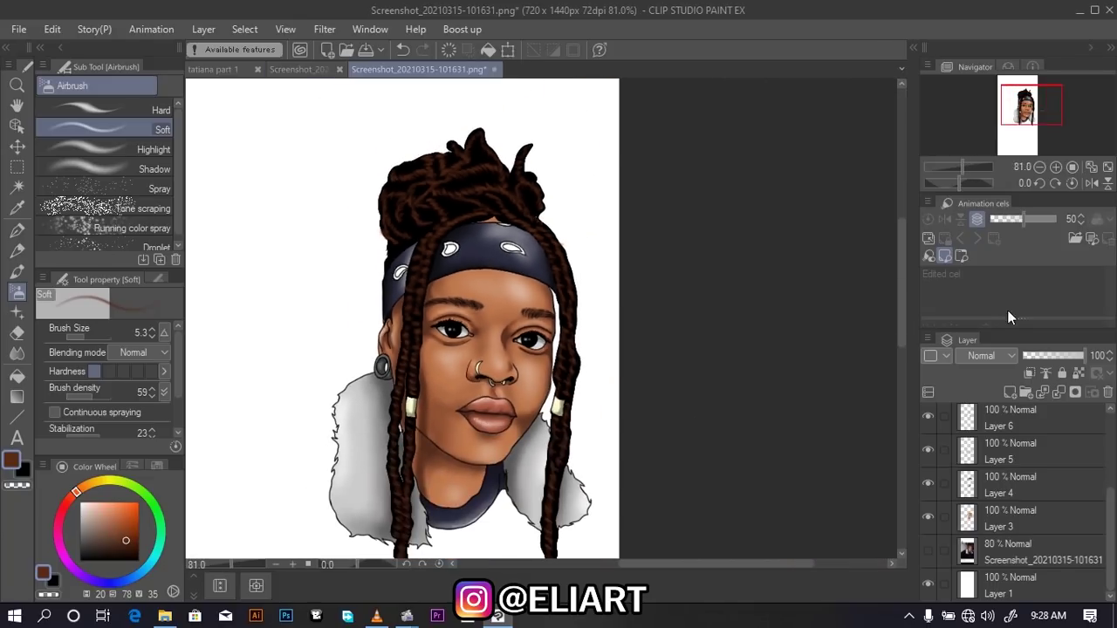